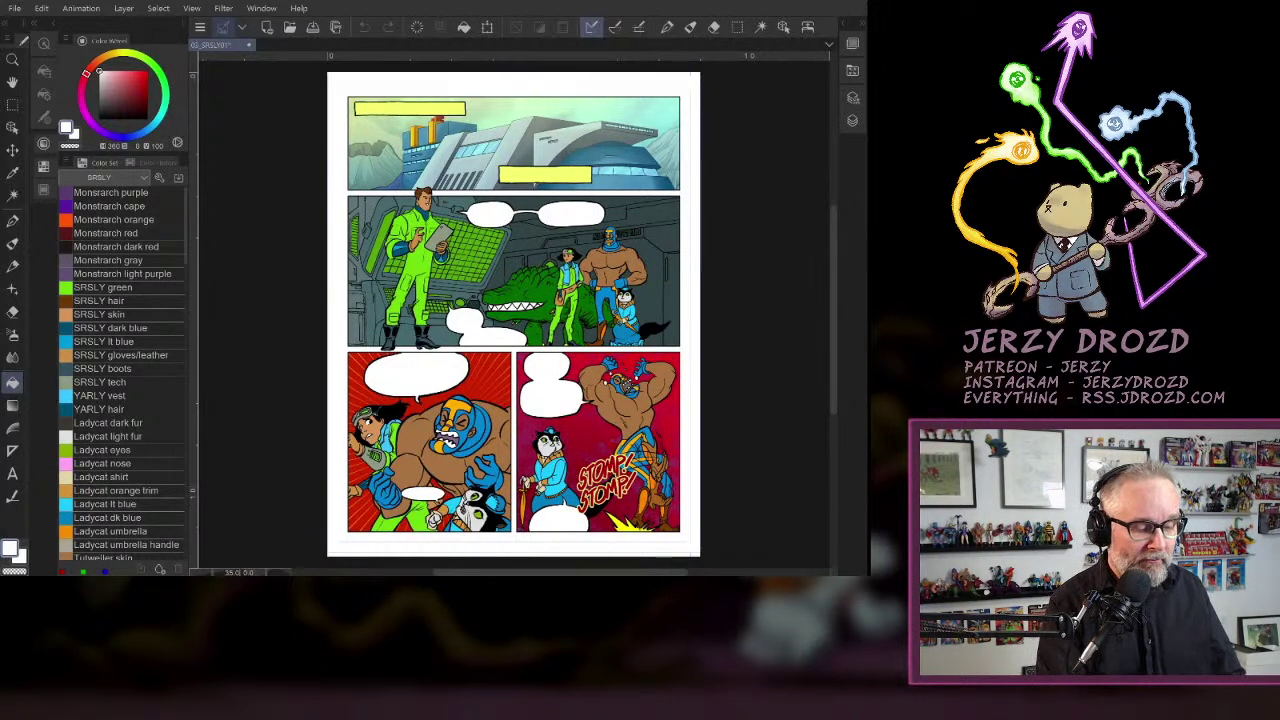
- Examine the comic page's panels and its layer stack, hiding the inks folder briefly to view the flat colours alone
scroll(571, 284, "up", 2)
left_click_drag(480, 240, 546, 390)
scroll(517, 313, "down", 4)
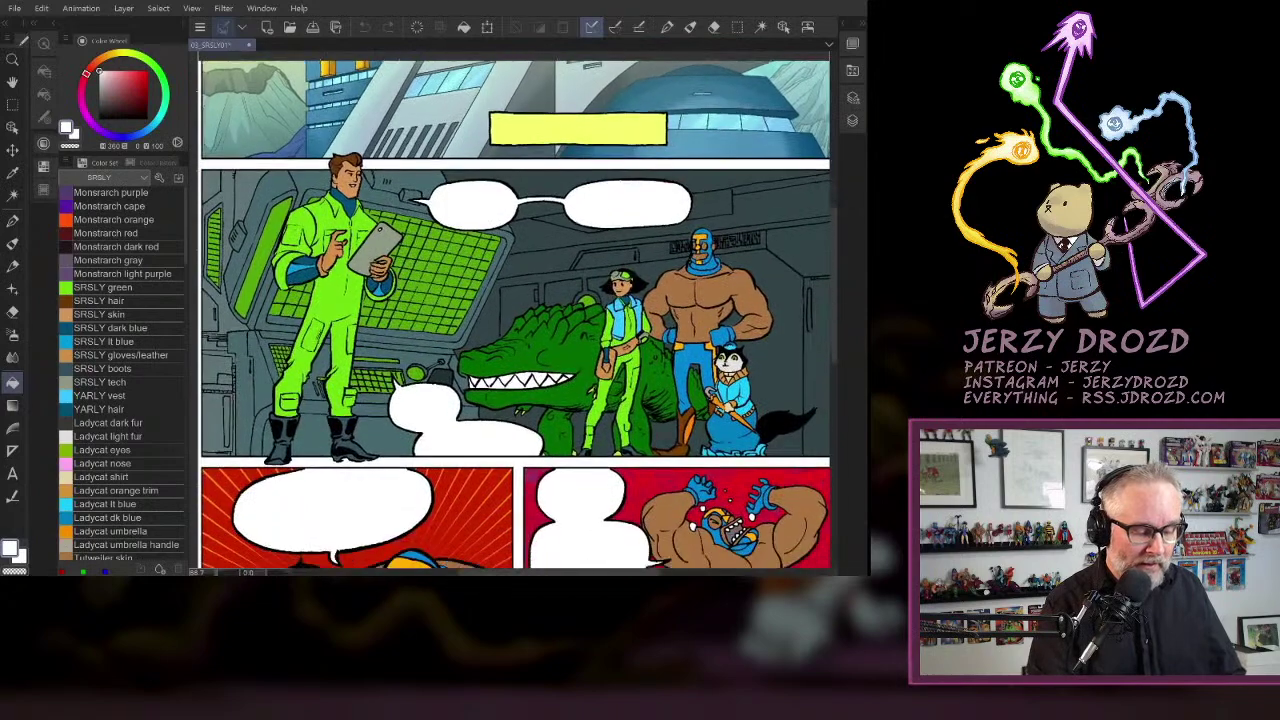
scroll(517, 313, "down", 3)
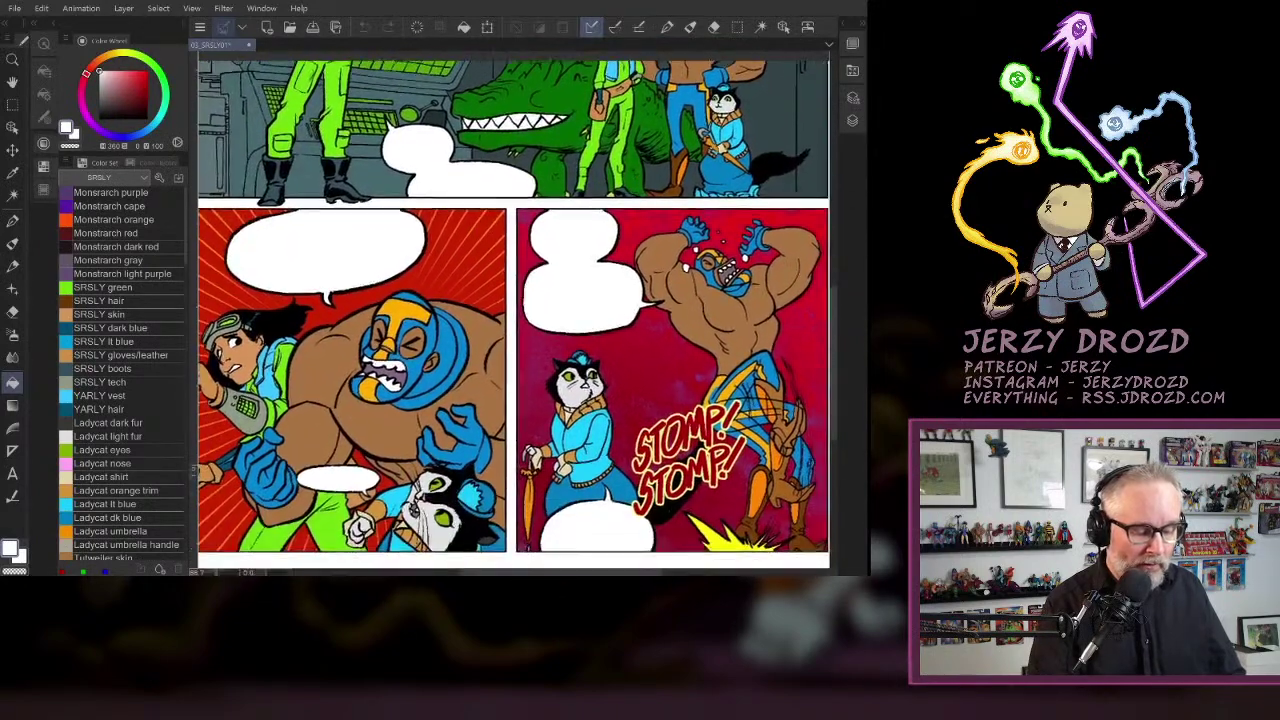
left_click_drag(517, 313, 448, 489)
left_click(852, 98)
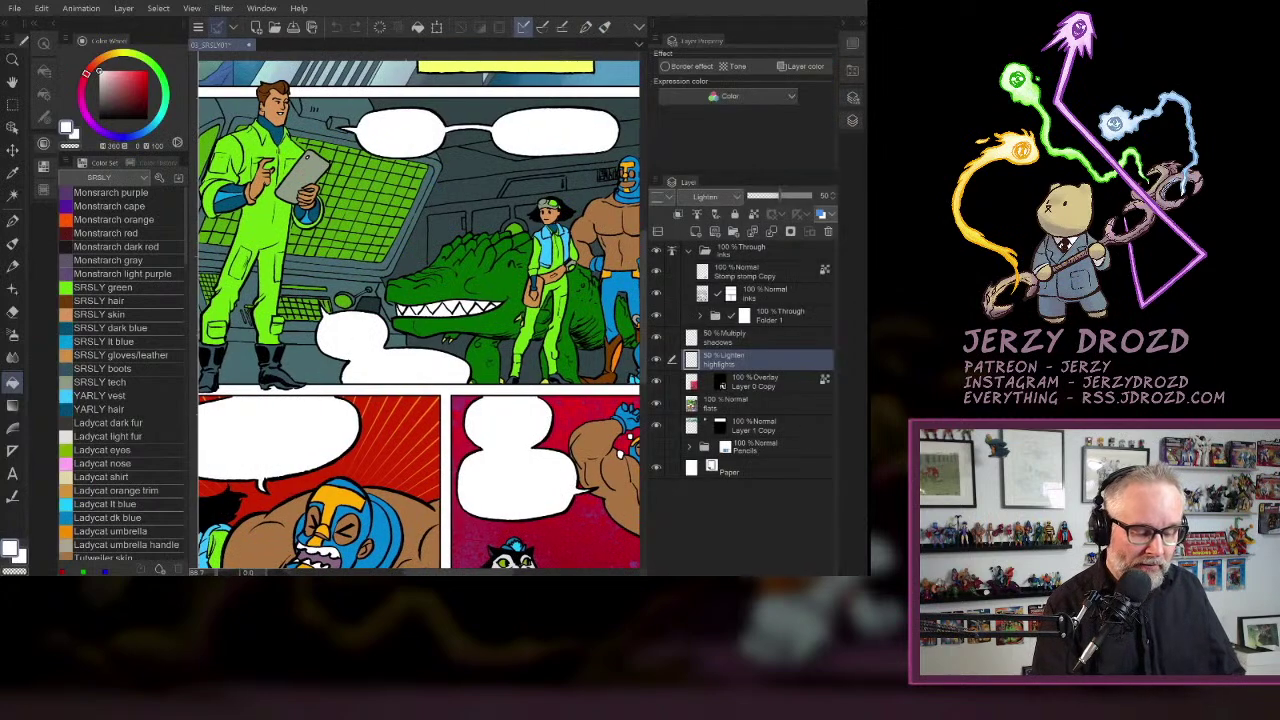
left_click(656, 250)
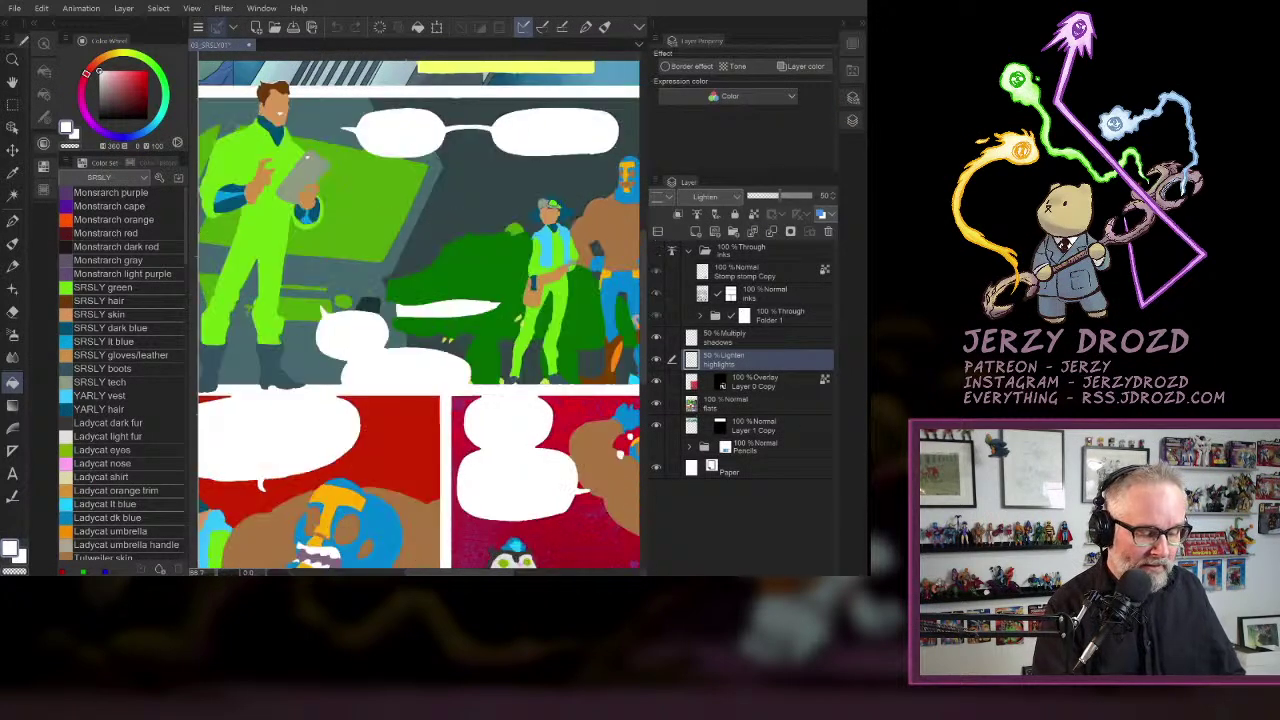
left_click_drag(425, 380, 309, 222)
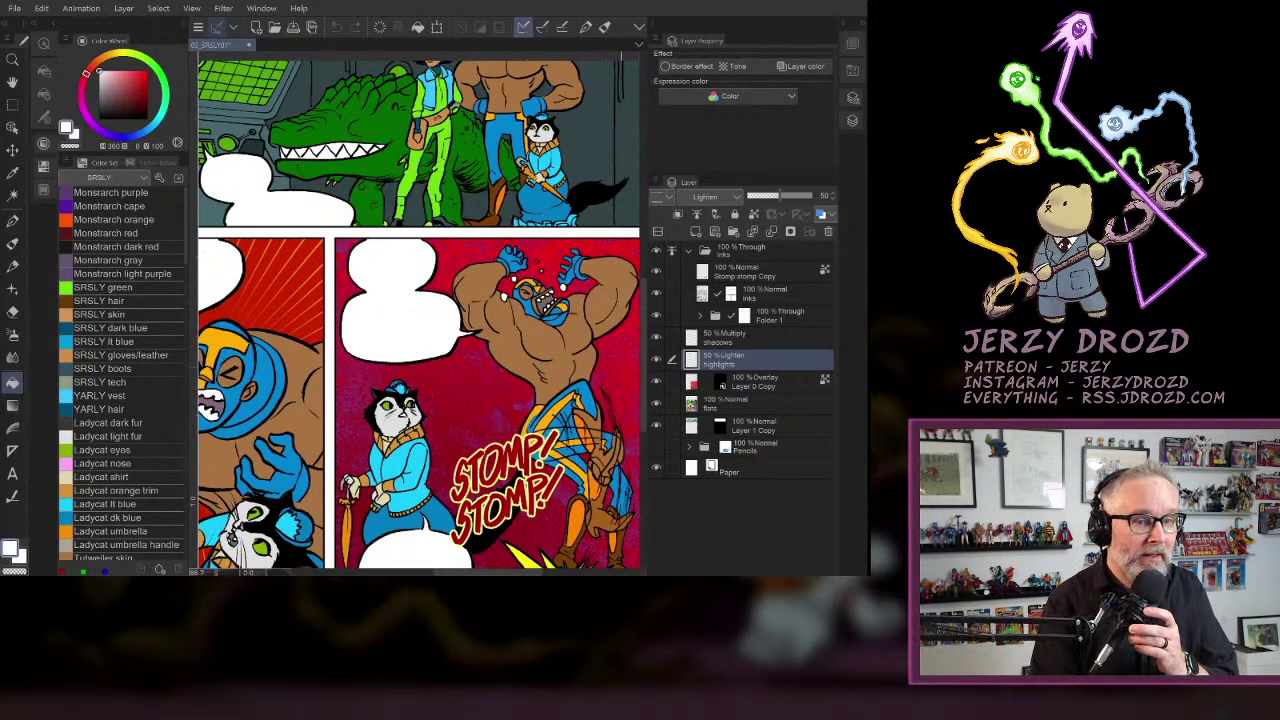
left_click_drag(453, 383, 543, 406)
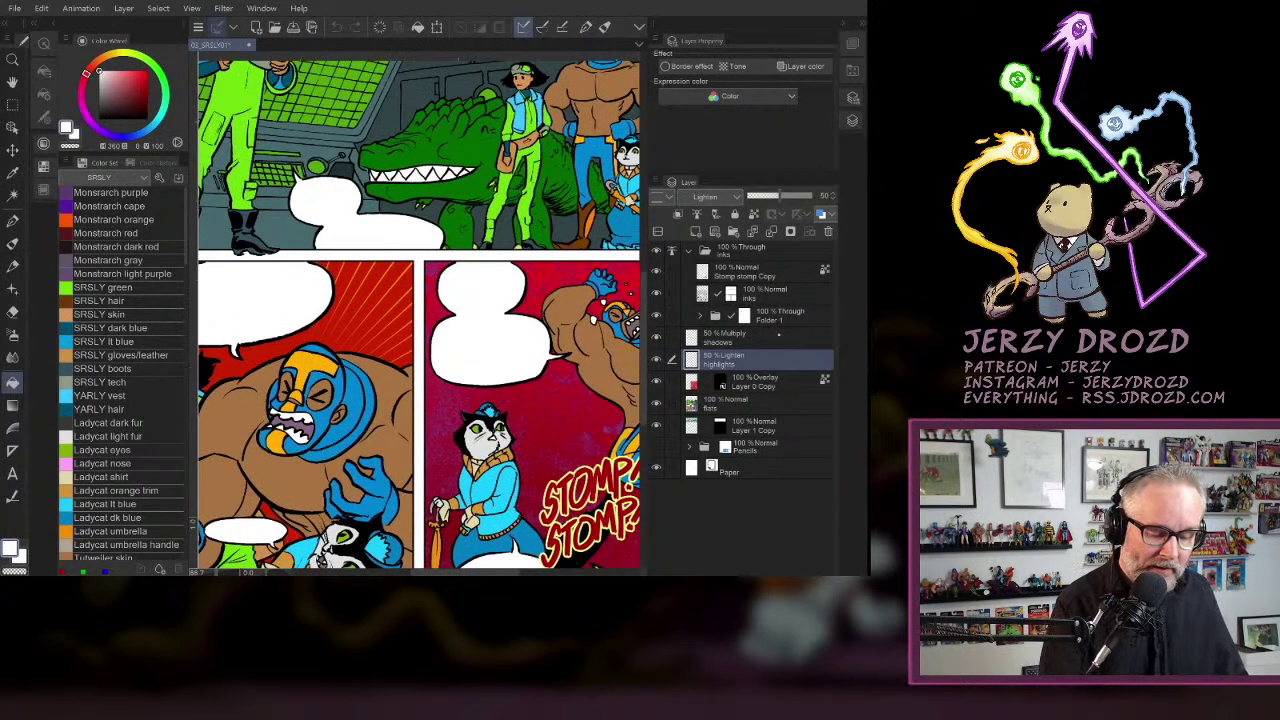
- Make the flats layer the reference and select the standing man's green jumpsuit using Auto select with Refer other layers
left_click(778, 336)
left_click(843, 22)
left_click_drag(520, 280, 584, 431)
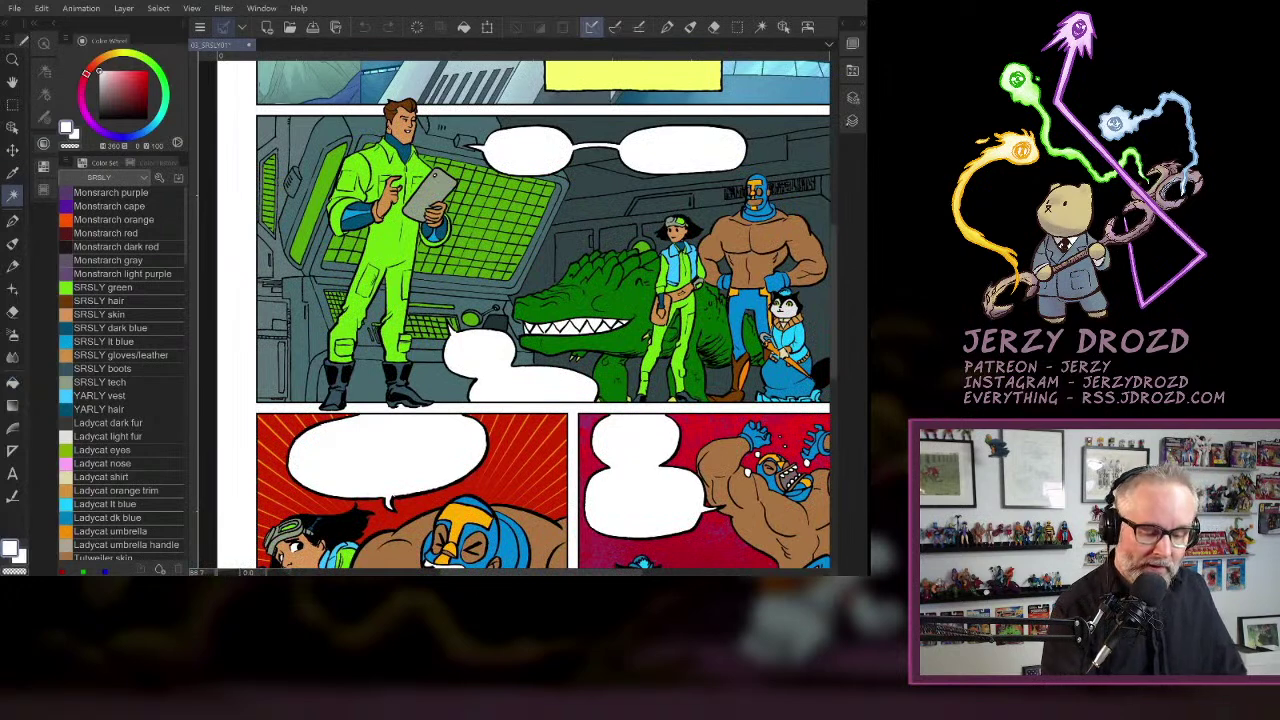
key("Tab")
left_click(773, 403)
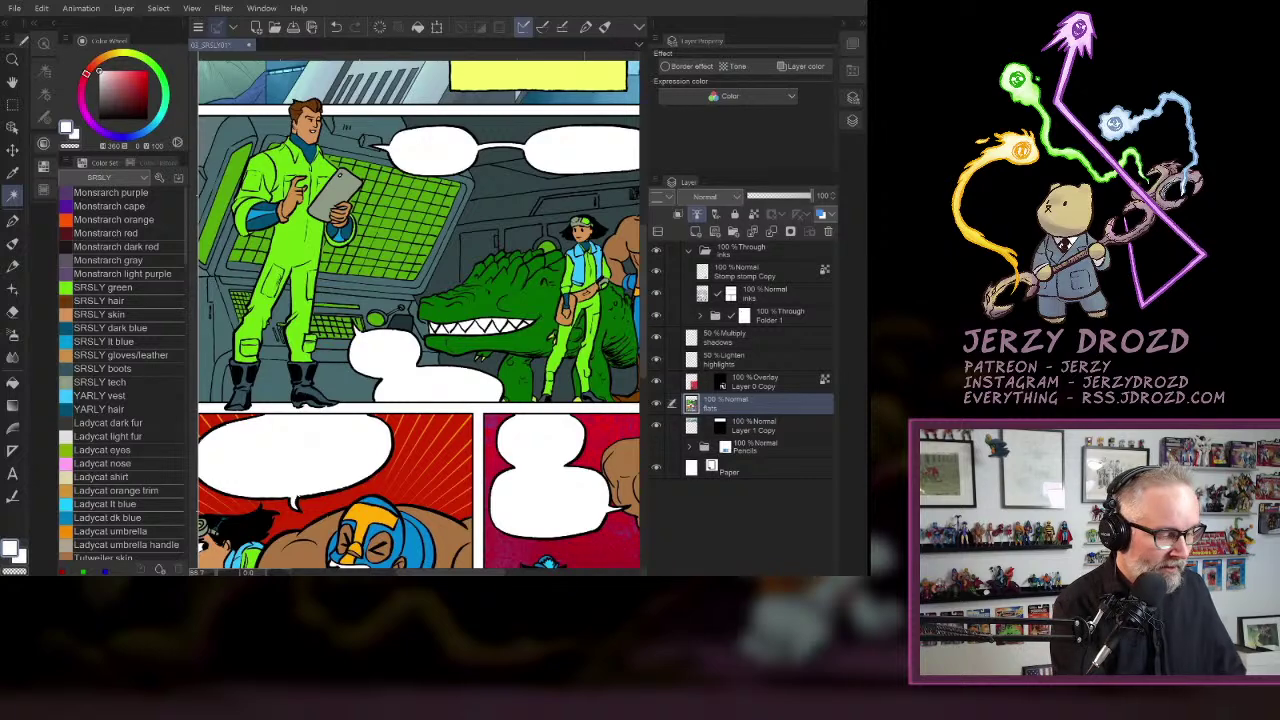
left_click(44, 72)
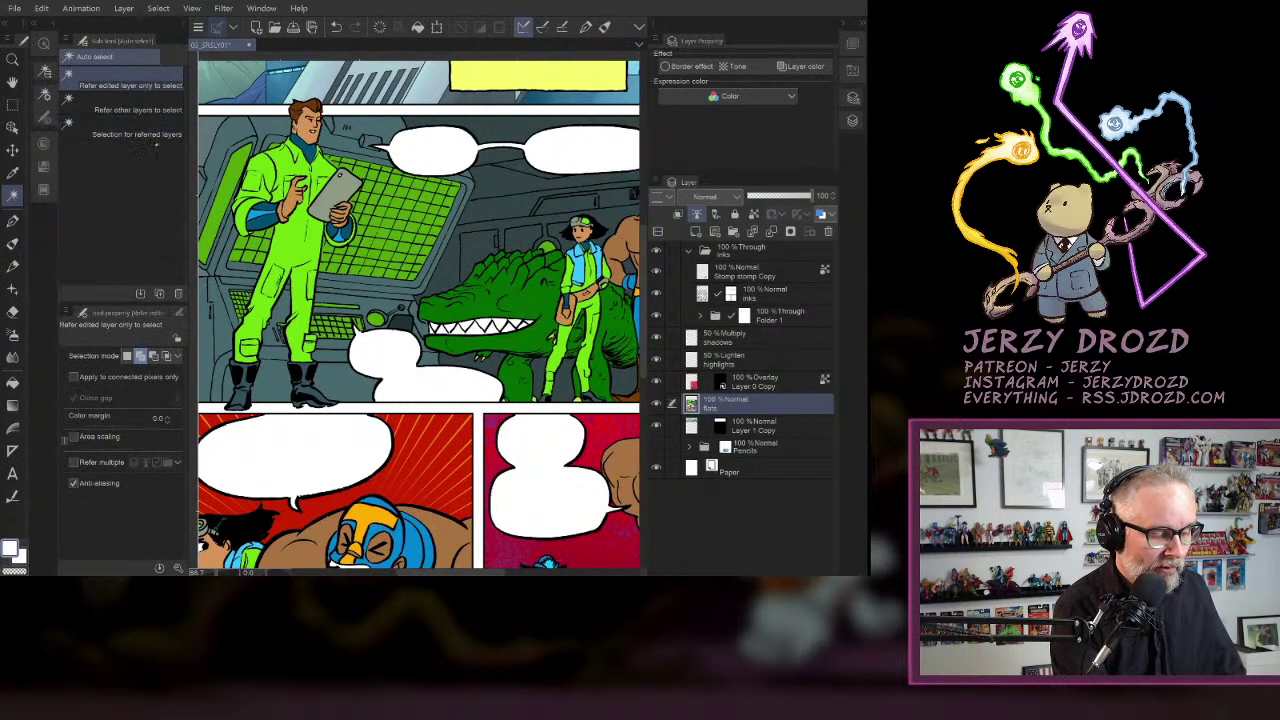
left_click(128, 106)
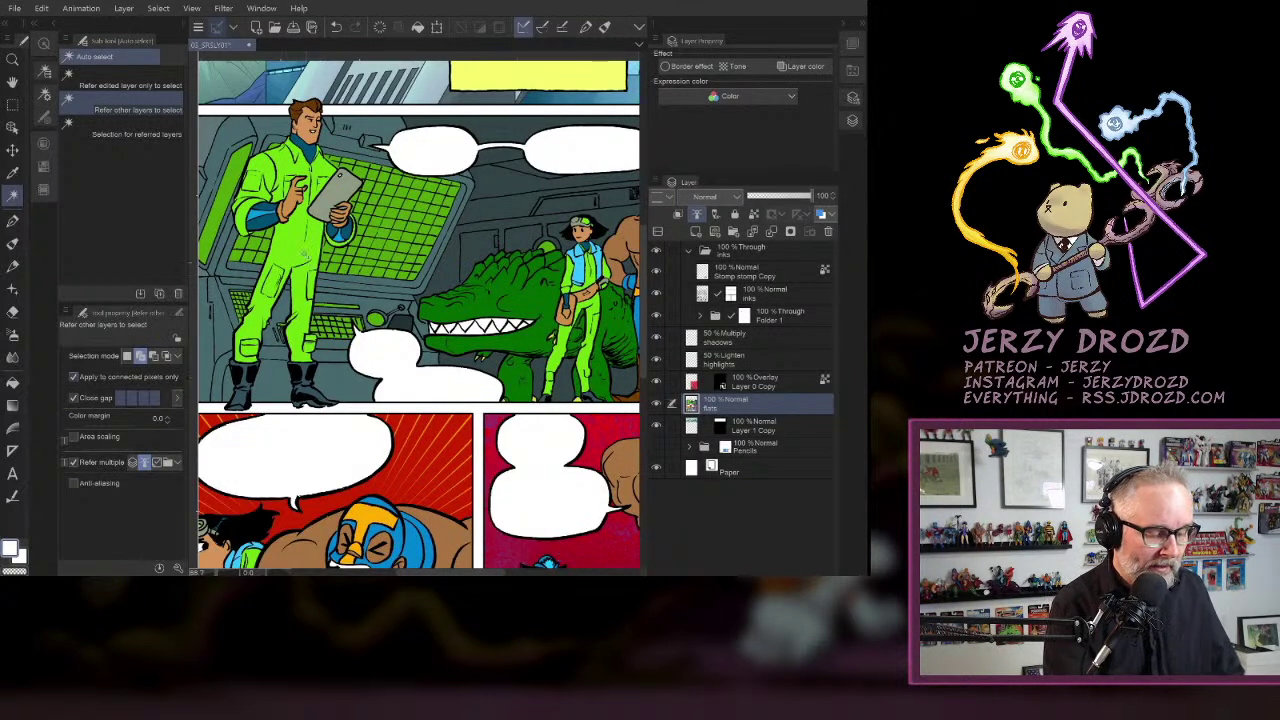
left_click(300, 250)
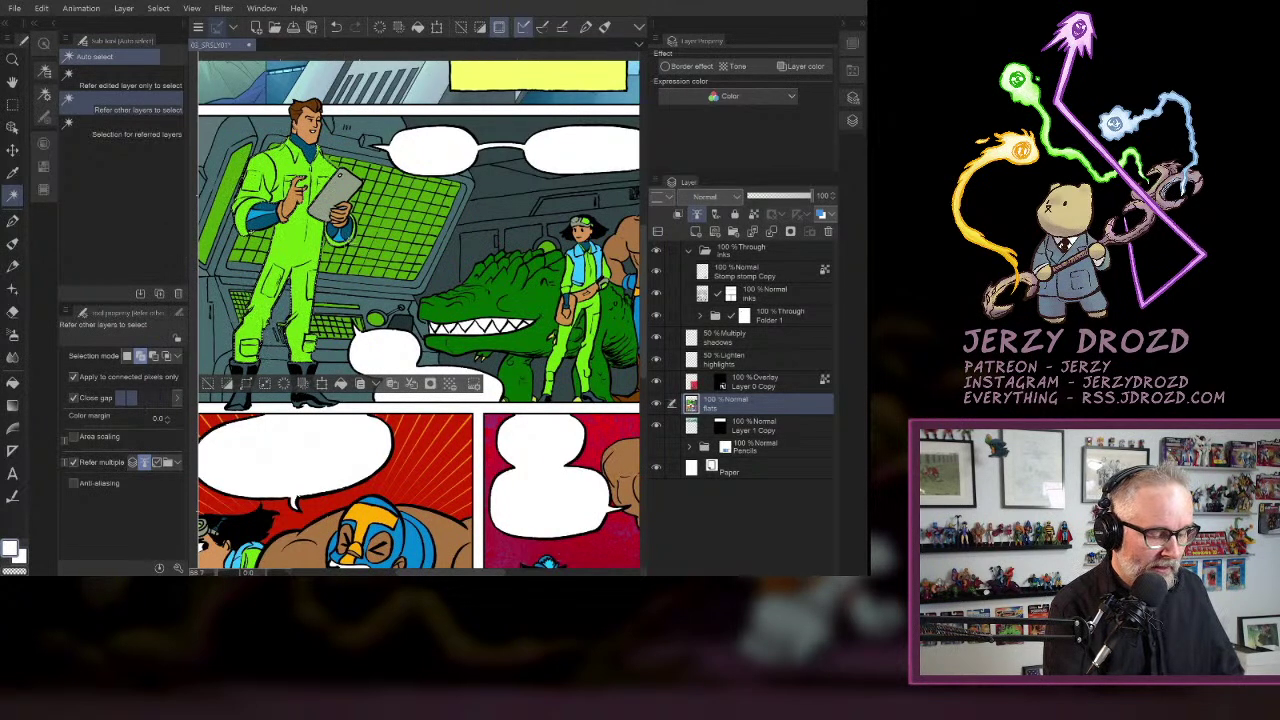
- Take the Pen tool and load the Shadows colour from the Rockets! color set, framing the selected jumpsuit
left_click_drag(351, 240, 281, 216)
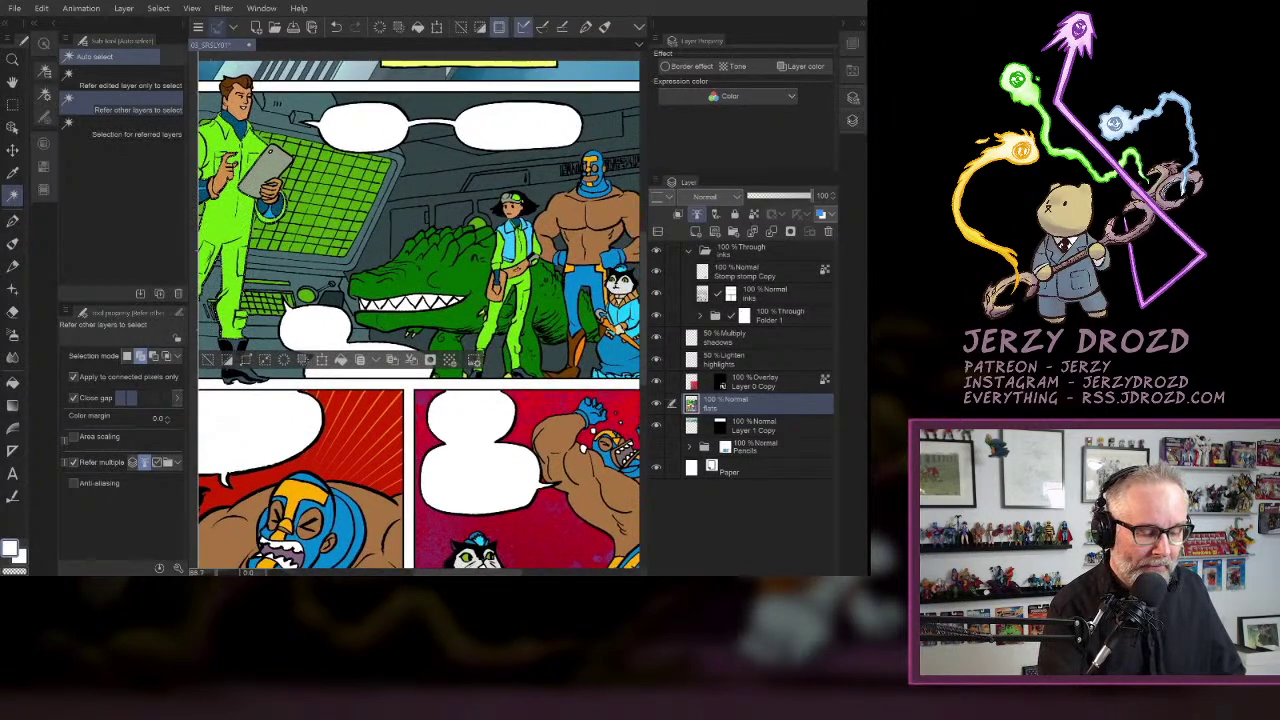
left_click(843, 23)
left_click_drag(628, 286, 643, 316)
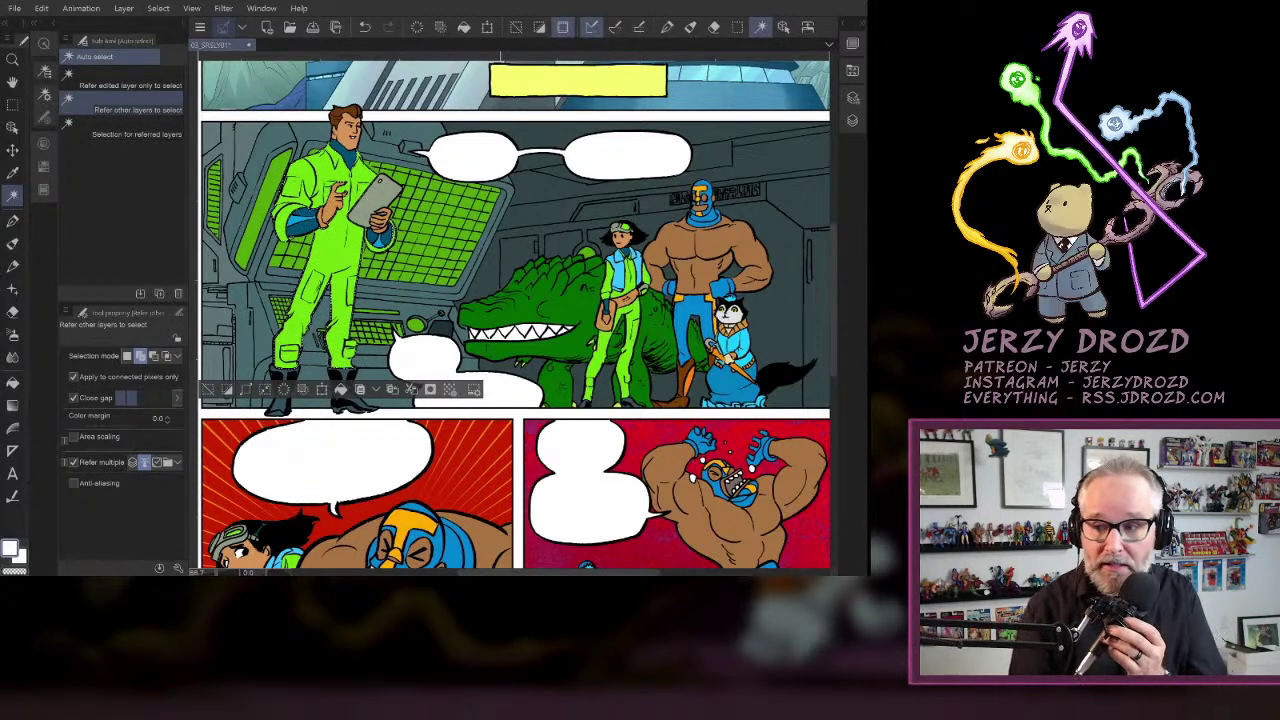
left_click_drag(384, 323, 440, 323)
left_click_drag(225, 327, 375, 415)
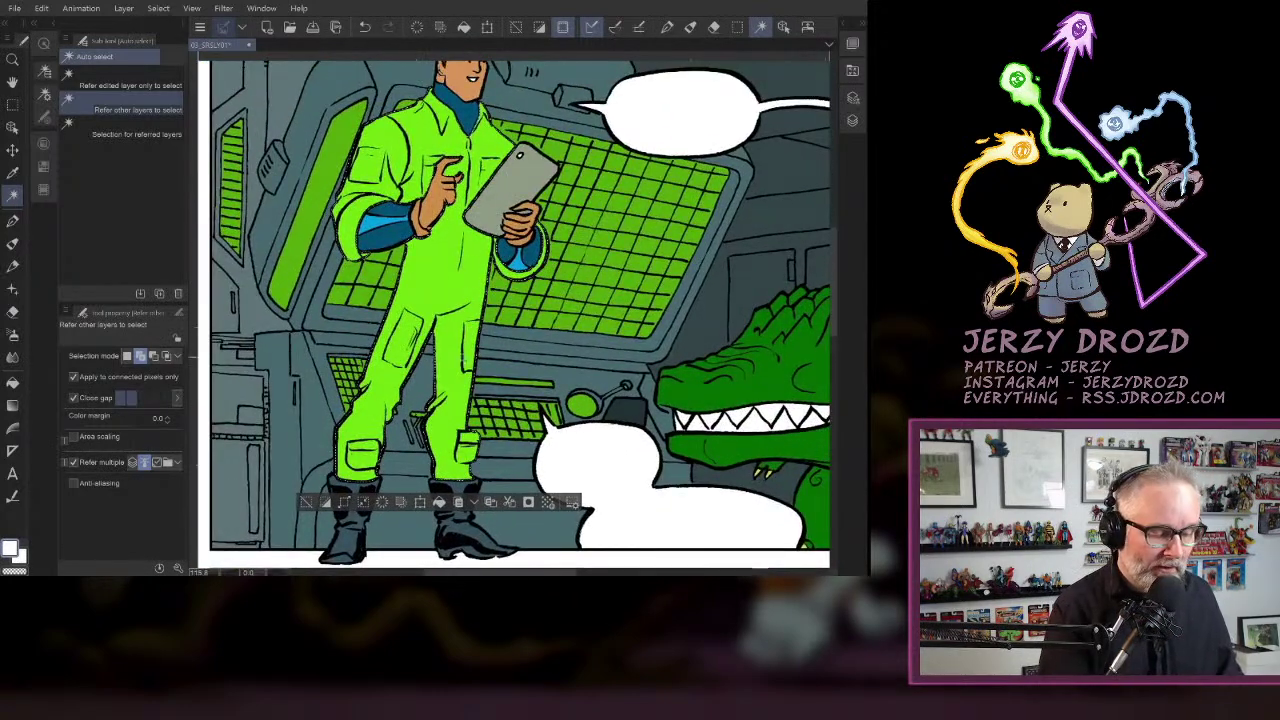
left_click_drag(612, 457, 393, 470)
scroll(512, 310, "down", 5)
left_click_drag(380, 300, 684, 425)
left_click(12, 221)
left_click(43, 144)
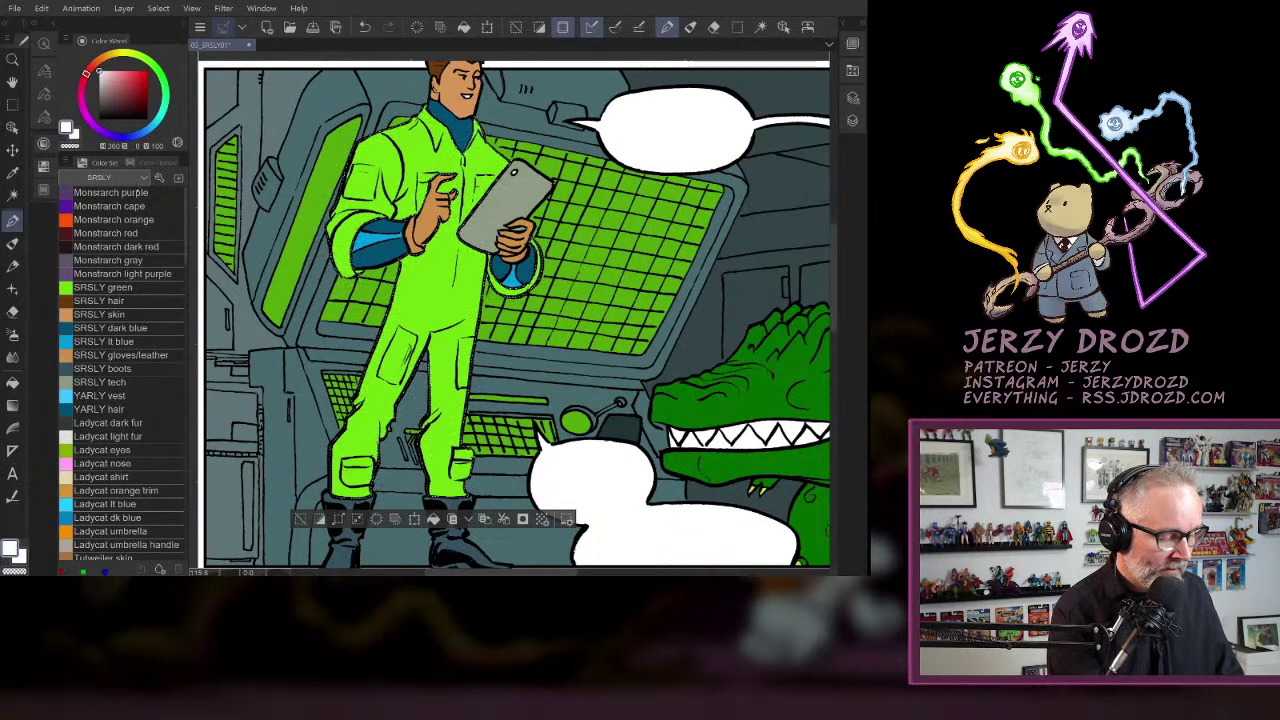
left_click(143, 248)
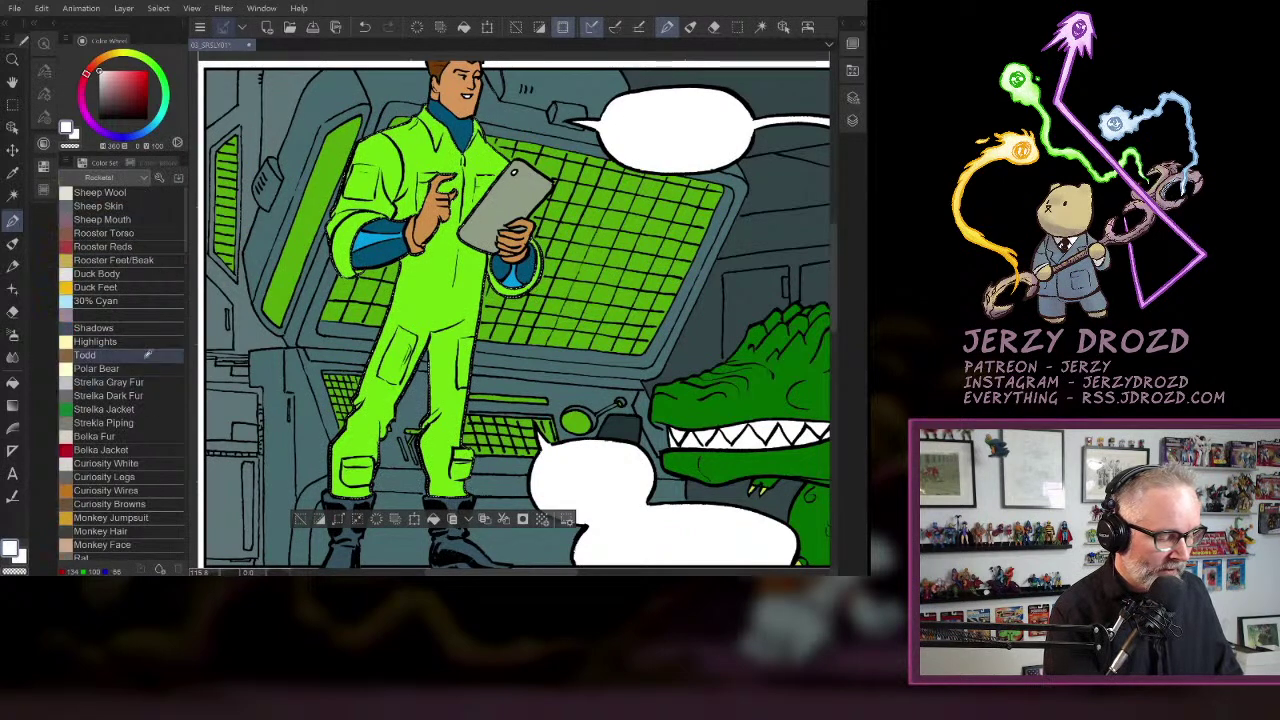
left_click(140, 330)
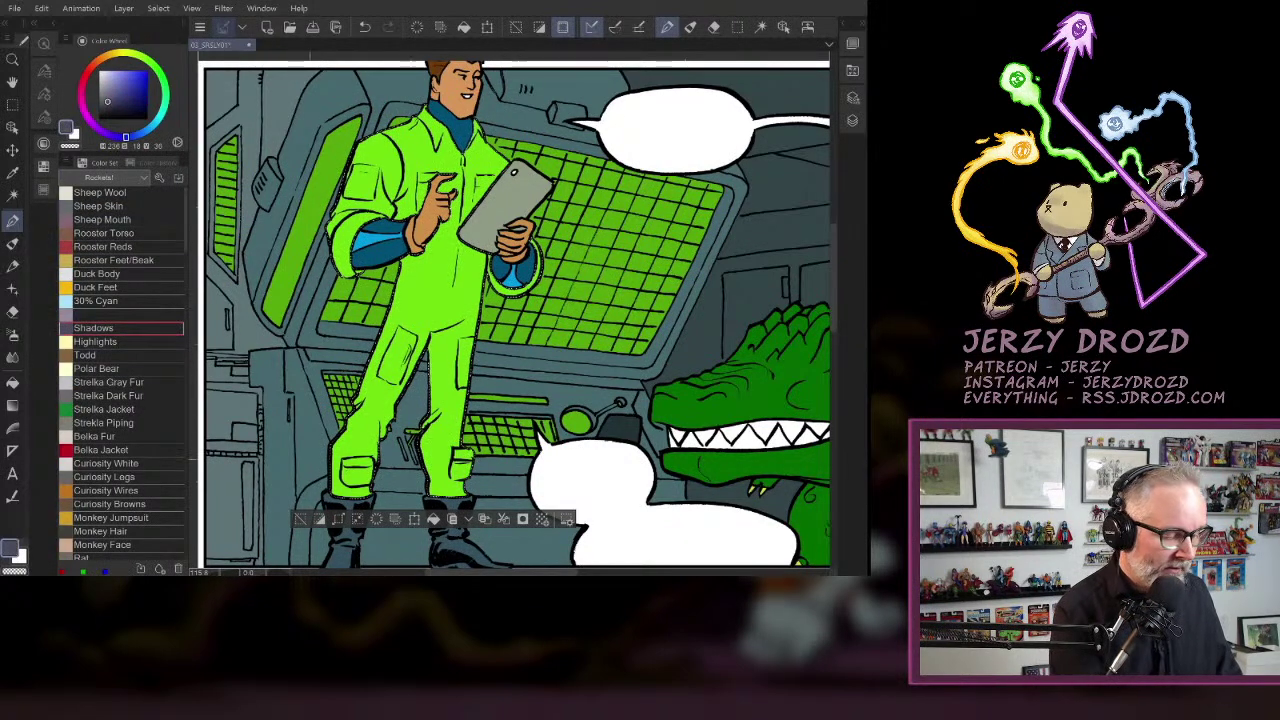
scroll(438, 239, "up", 3)
left_click_drag(438, 239, 517, 291)
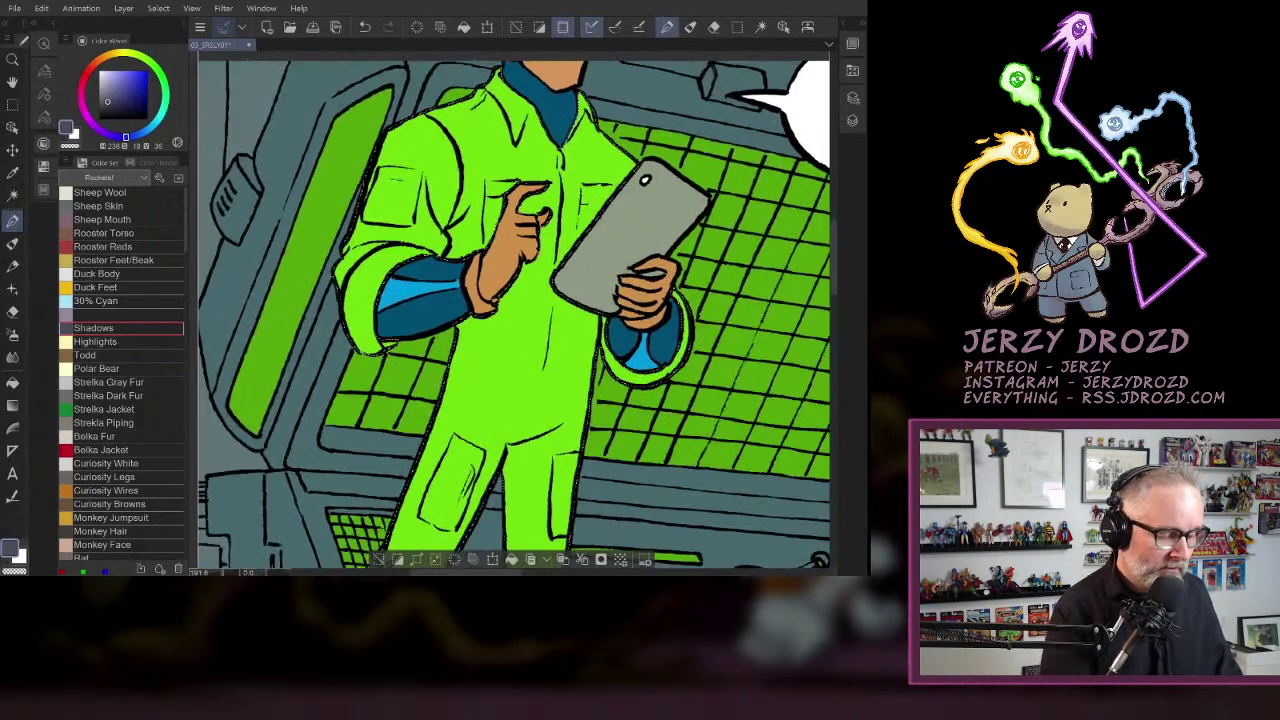
left_click_drag(457, 192, 484, 206)
left_click(365, 27)
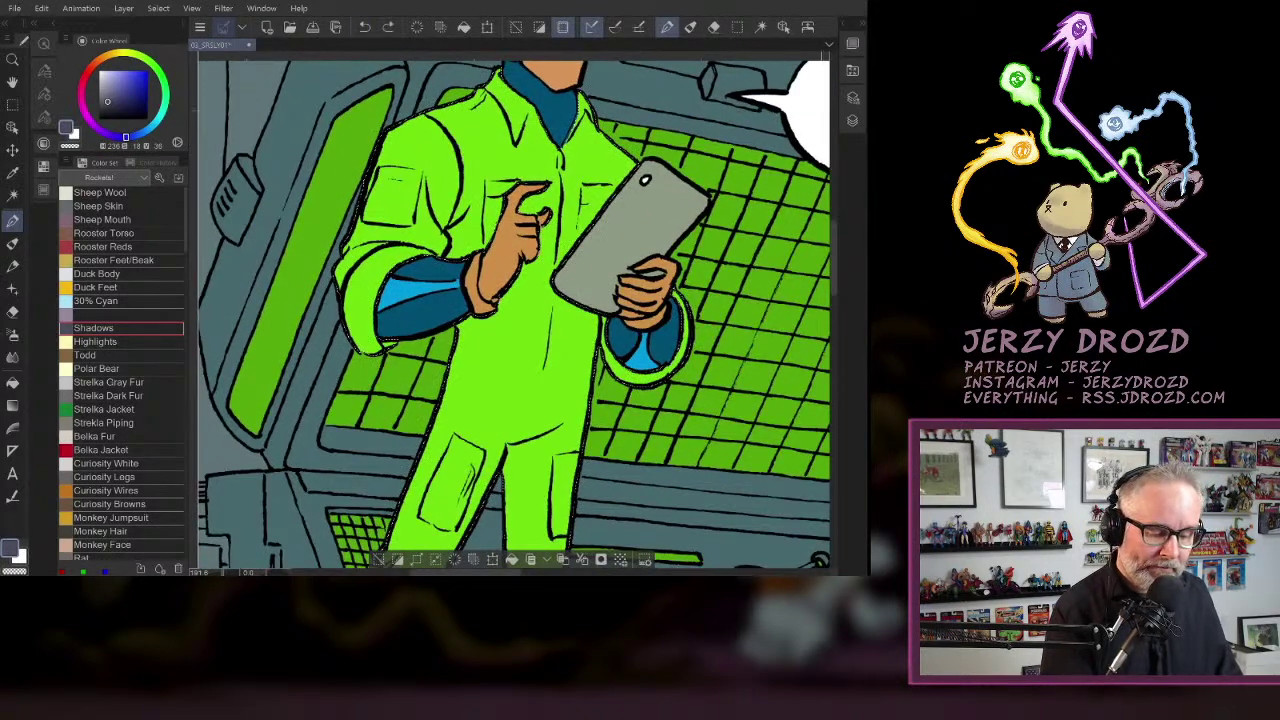
- On the shadows layer, paint pen shadows along the jumpsuit's chest fold, sleeve, cuffs and collar
left_click(852, 120)
left_click(770, 339)
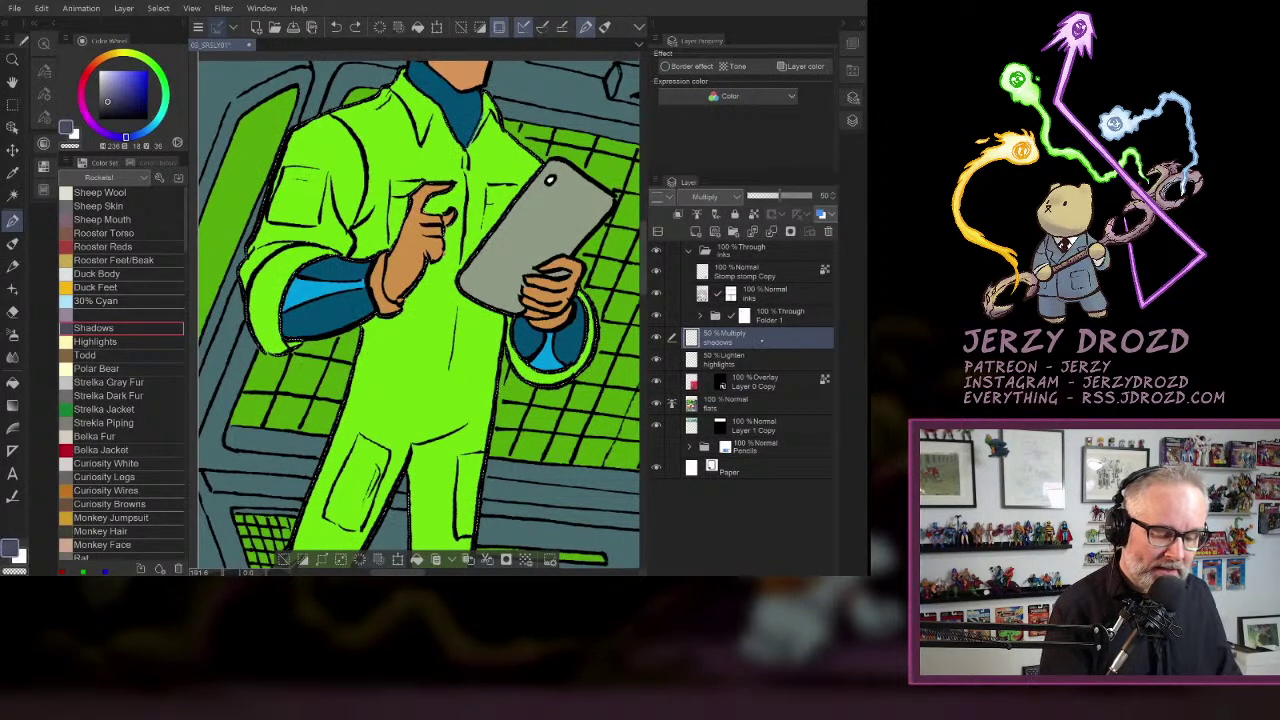
key("F7")
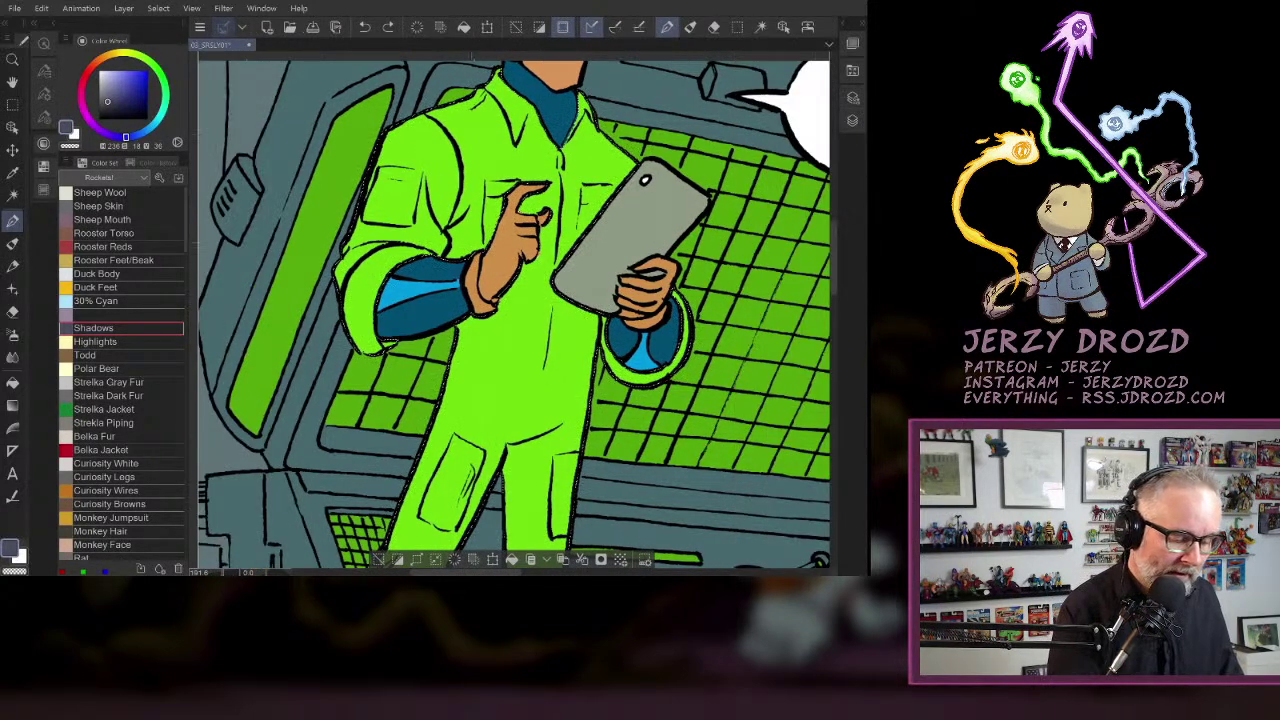
mouse_move(458, 185)
left_mouse_down()
mouse_move(452, 257)
mouse_move(345, 251)
mouse_move(386, 273)
mouse_move(376, 346)
mouse_move(368, 337)
mouse_move(397, 343)
left_mouse_up()
mouse_move(364, 254)
left_mouse_down()
mouse_move(354, 264)
mouse_move(363, 258)
left_mouse_up()
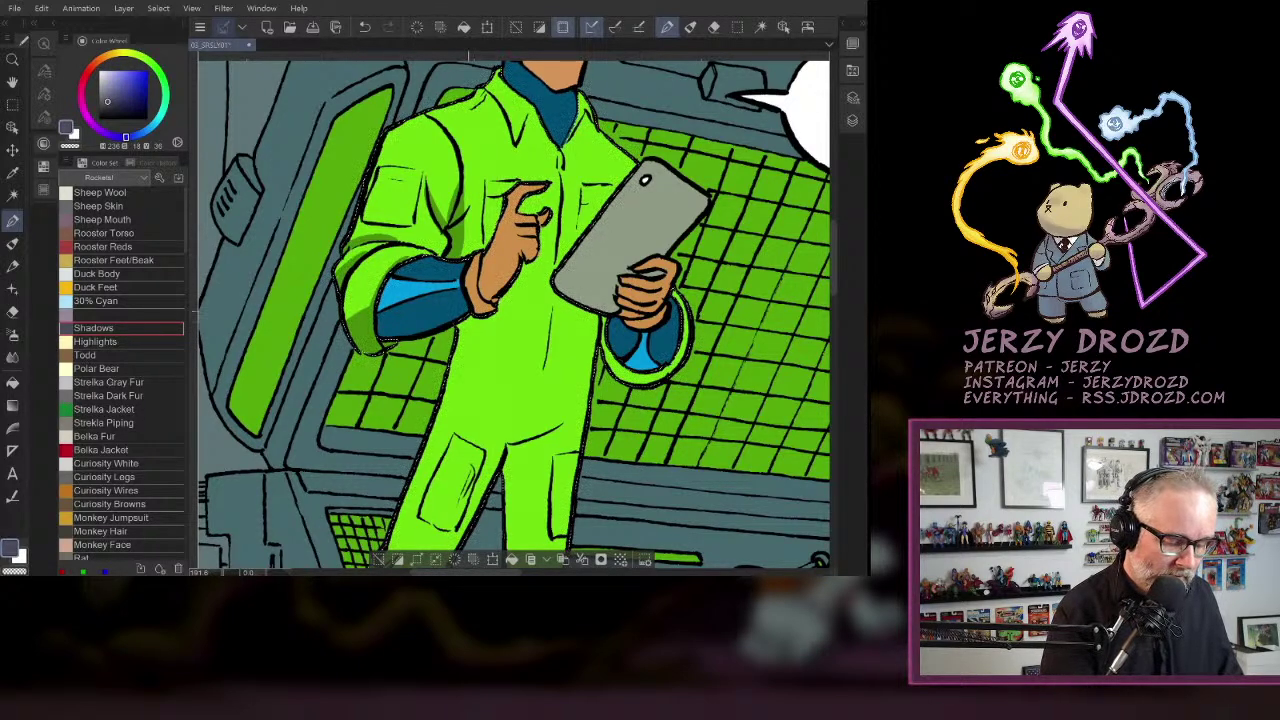
mouse_move(603, 347)
left_mouse_down()
mouse_move(612, 363)
mouse_move(684, 344)
mouse_move(681, 297)
left_mouse_up()
left_click_drag(586, 119, 538, 258)
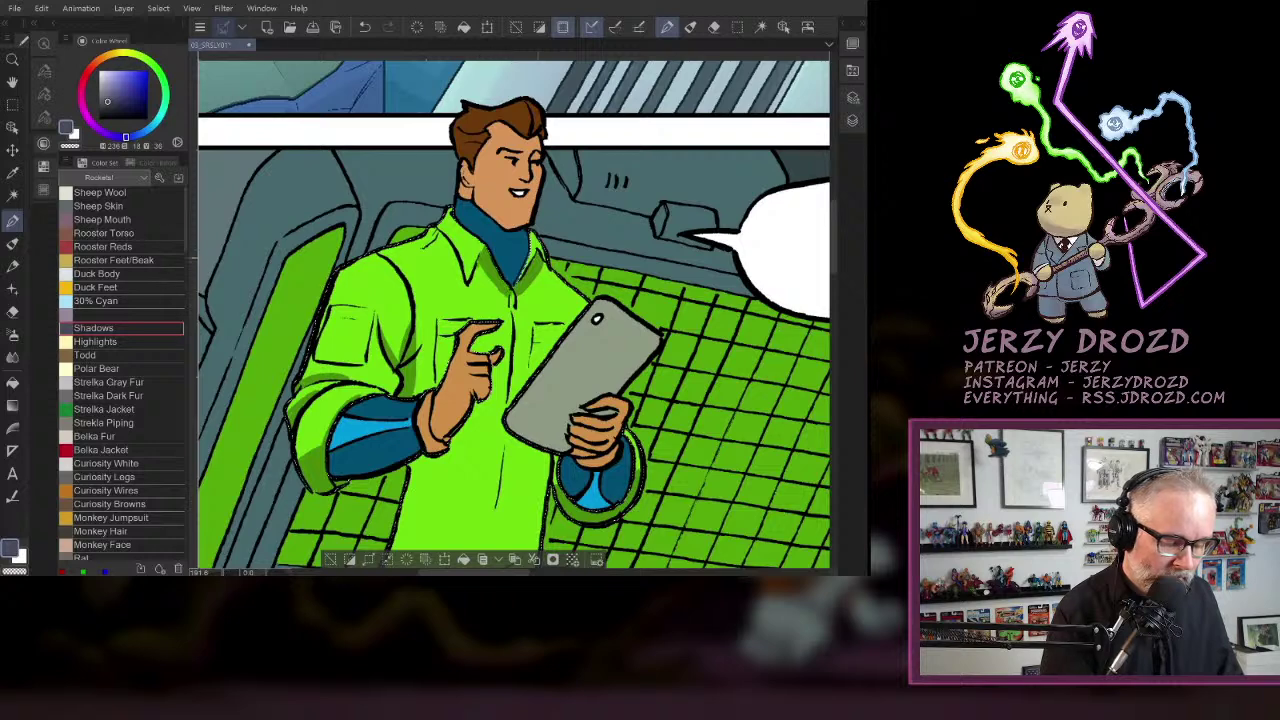
- Paint shadows on the jumpsuit's inner thigh, knee folds and trouser cuffs above the boots
scroll(513, 313, "down", 5)
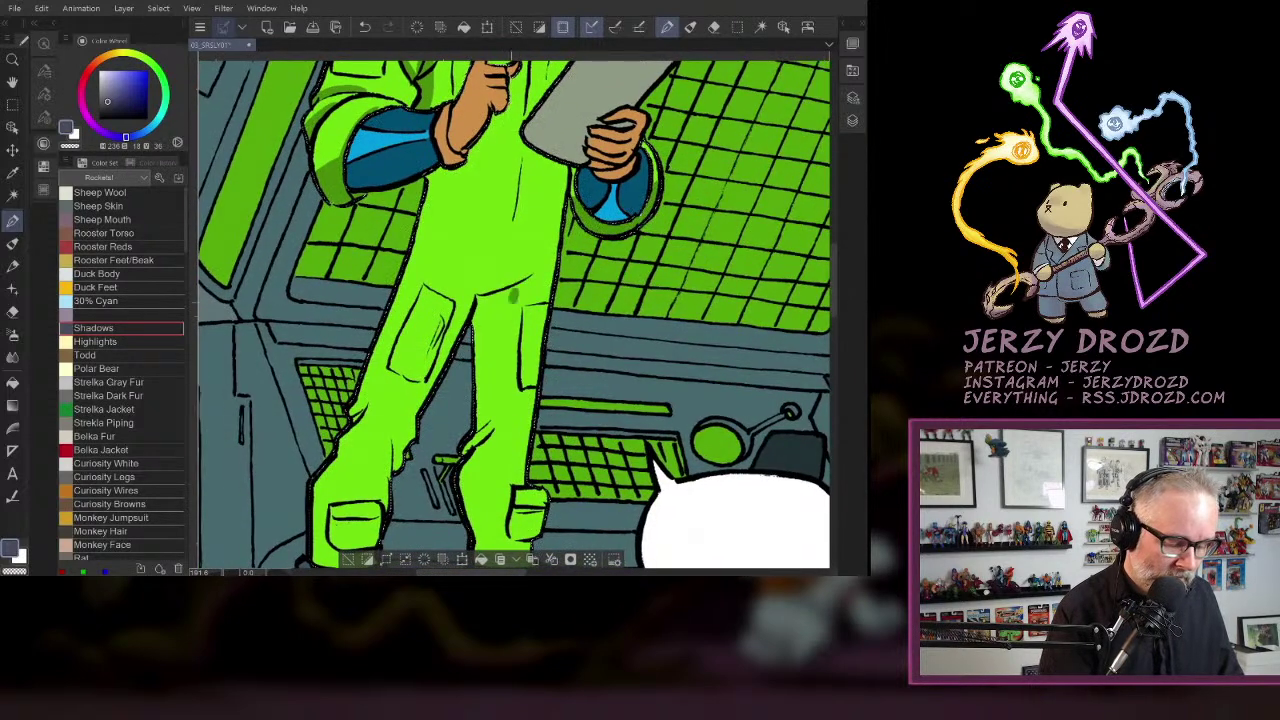
mouse_move(512, 290)
left_mouse_down()
mouse_move(486, 300)
mouse_move(482, 368)
mouse_move(494, 336)
mouse_move(499, 348)
left_mouse_up()
scroll(513, 313, "down", 1)
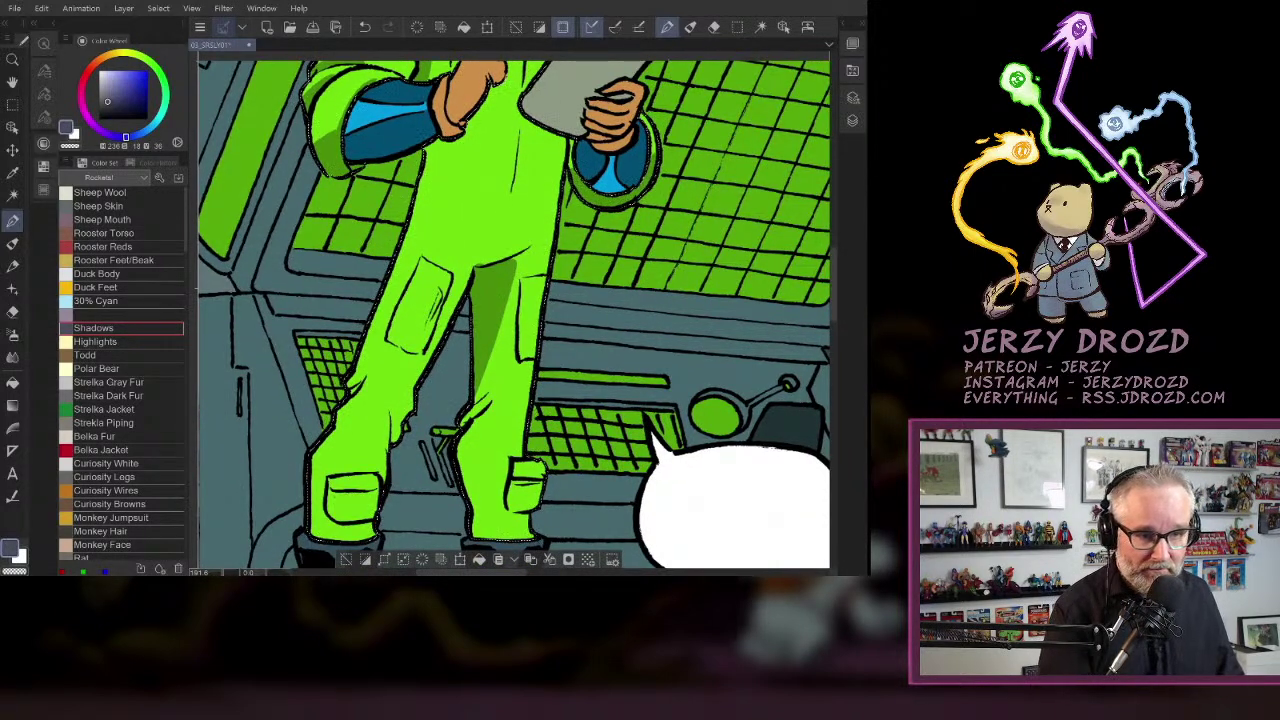
left_click_drag(500, 380, 528, 262)
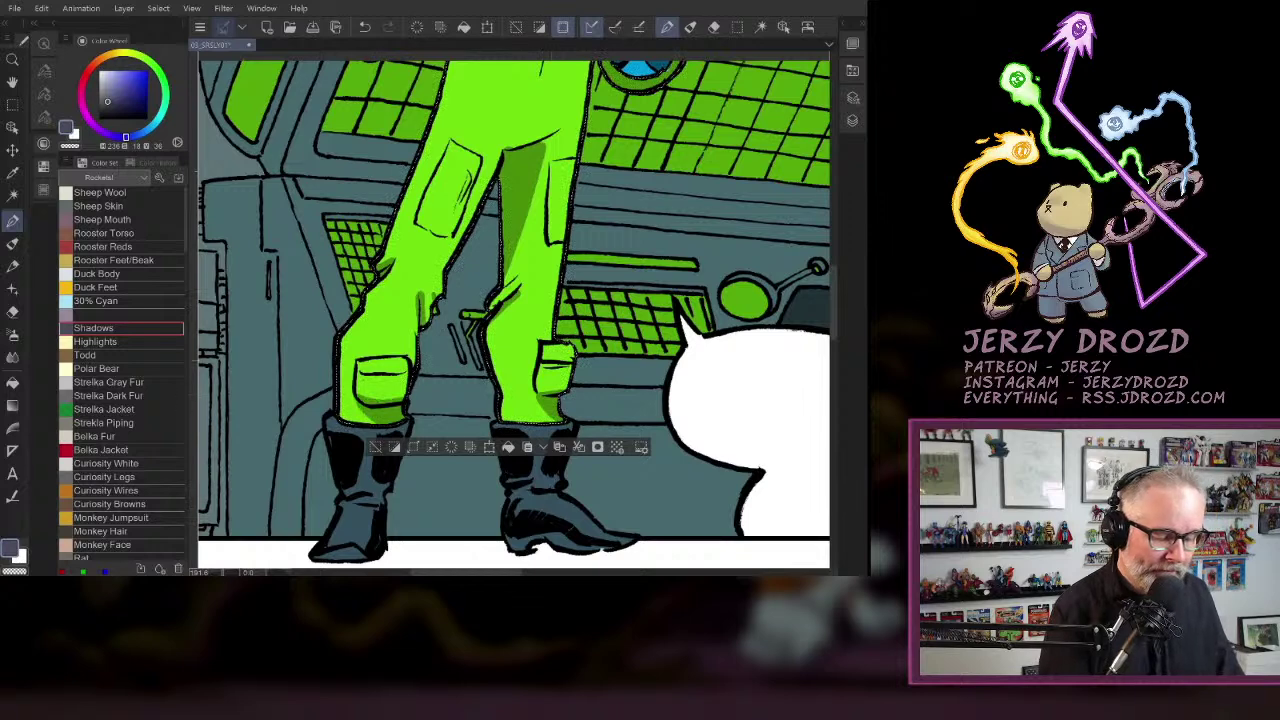
- Refine the trouser-leg shadows around the knees with the pen and eraser, undoing the last stroke
key("e")
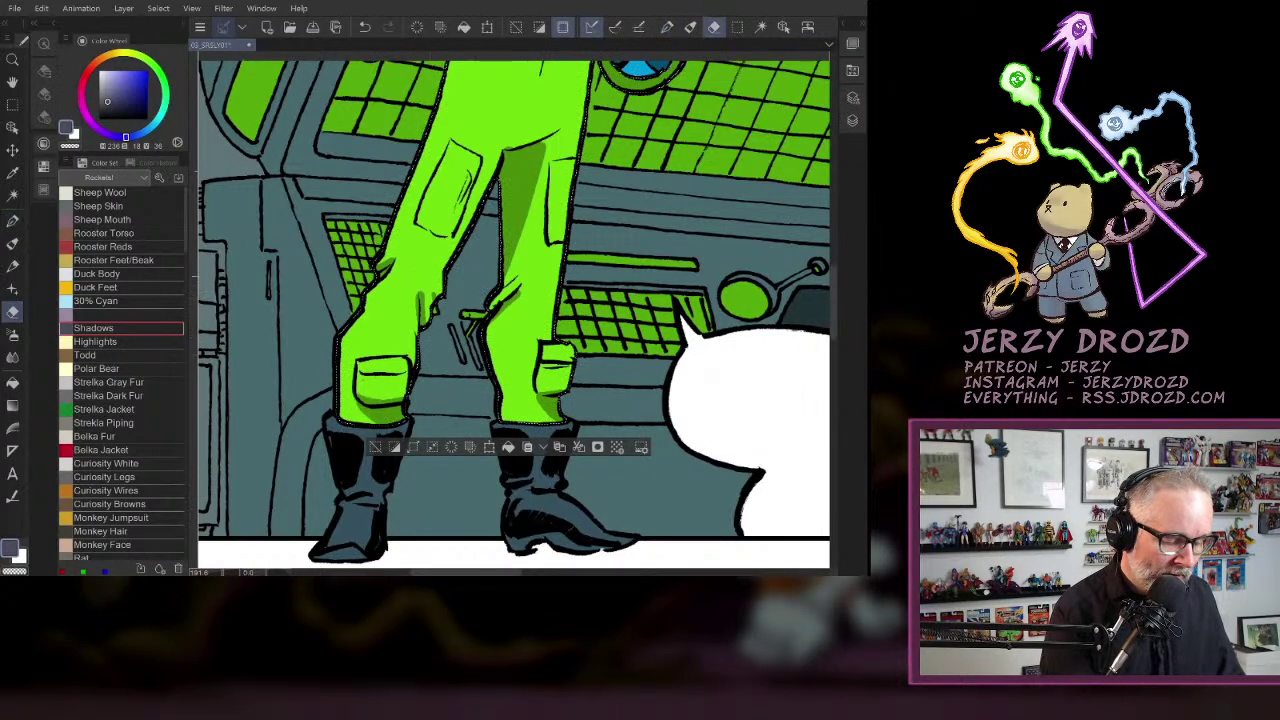
key("p")
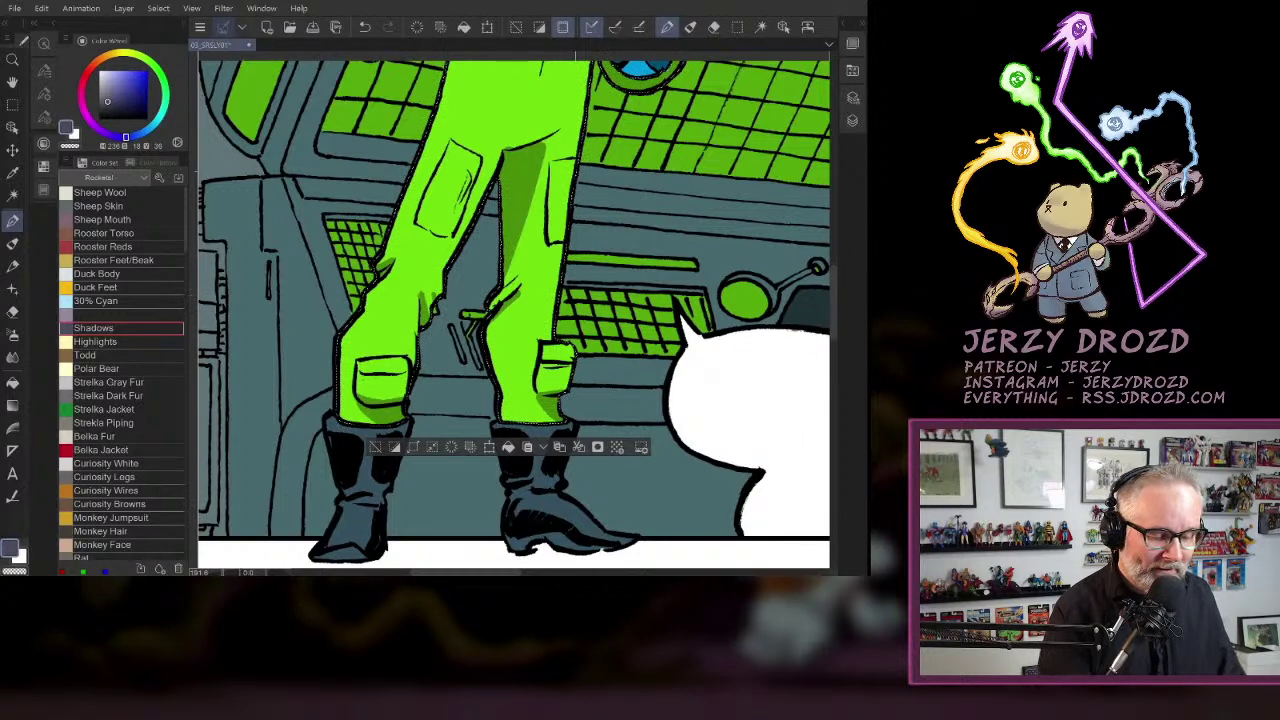
left_click_drag(575, 300, 556, 395)
key("e")
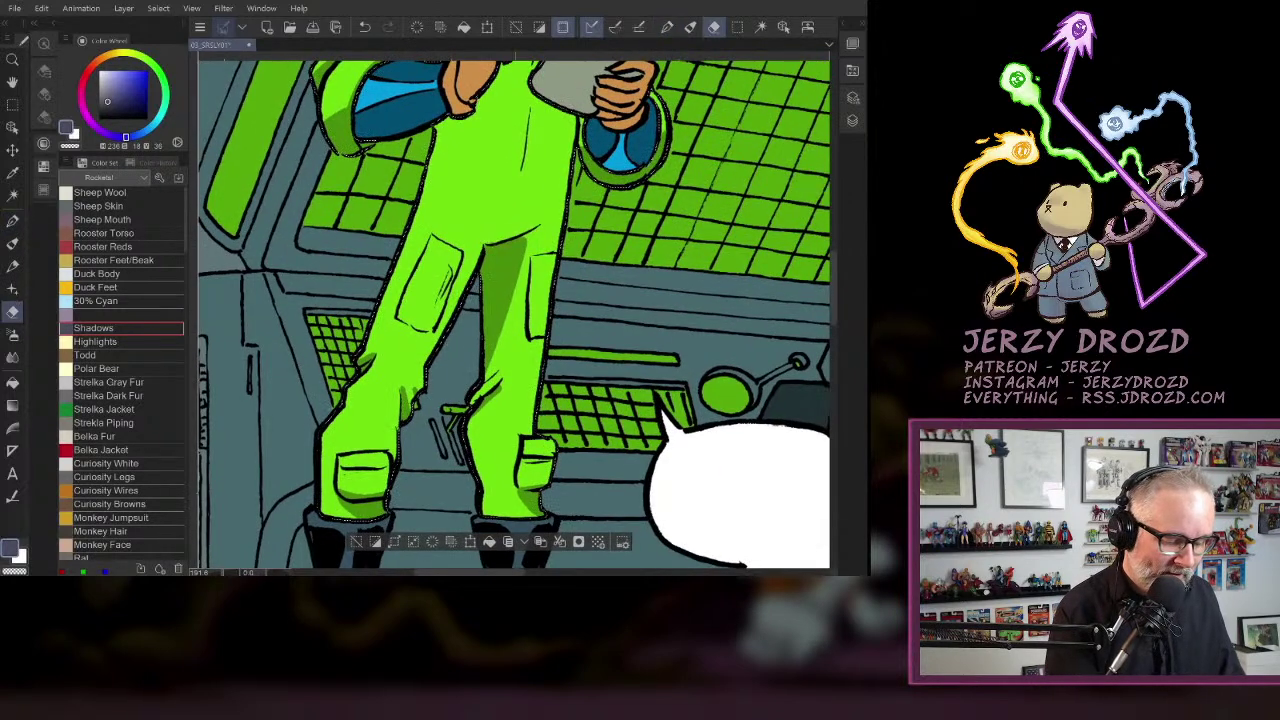
key("p")
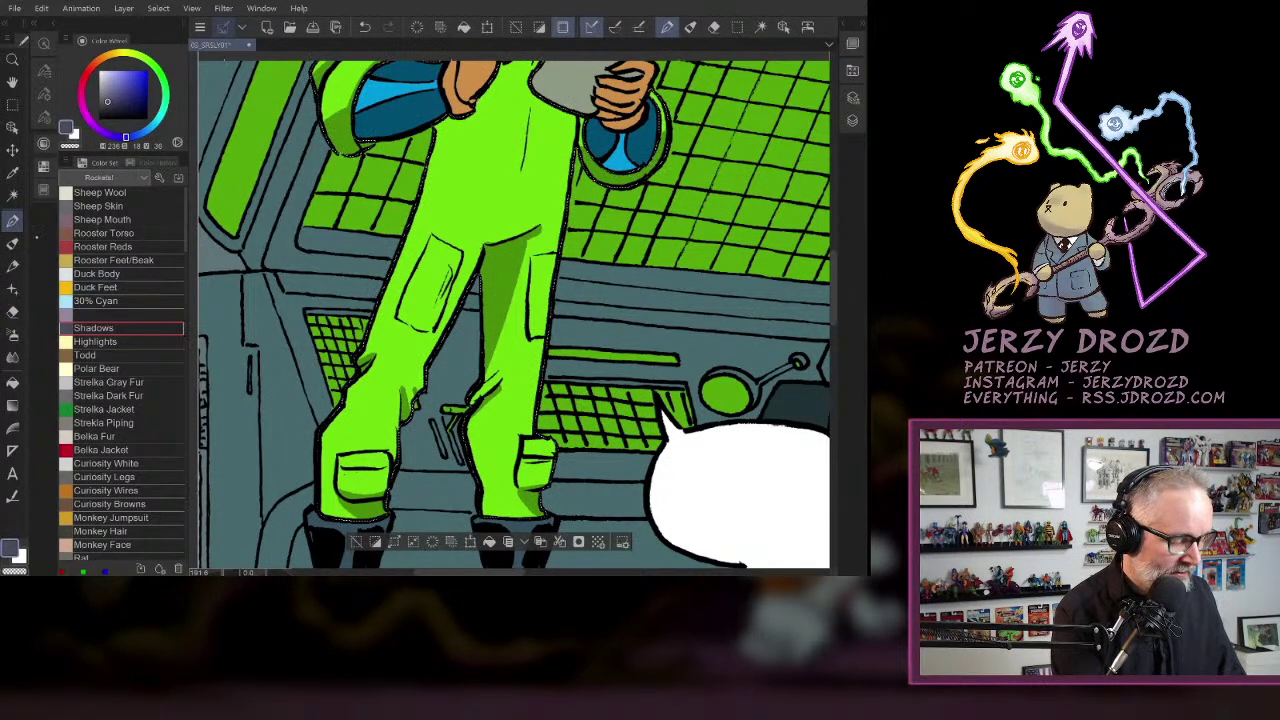
key("e")
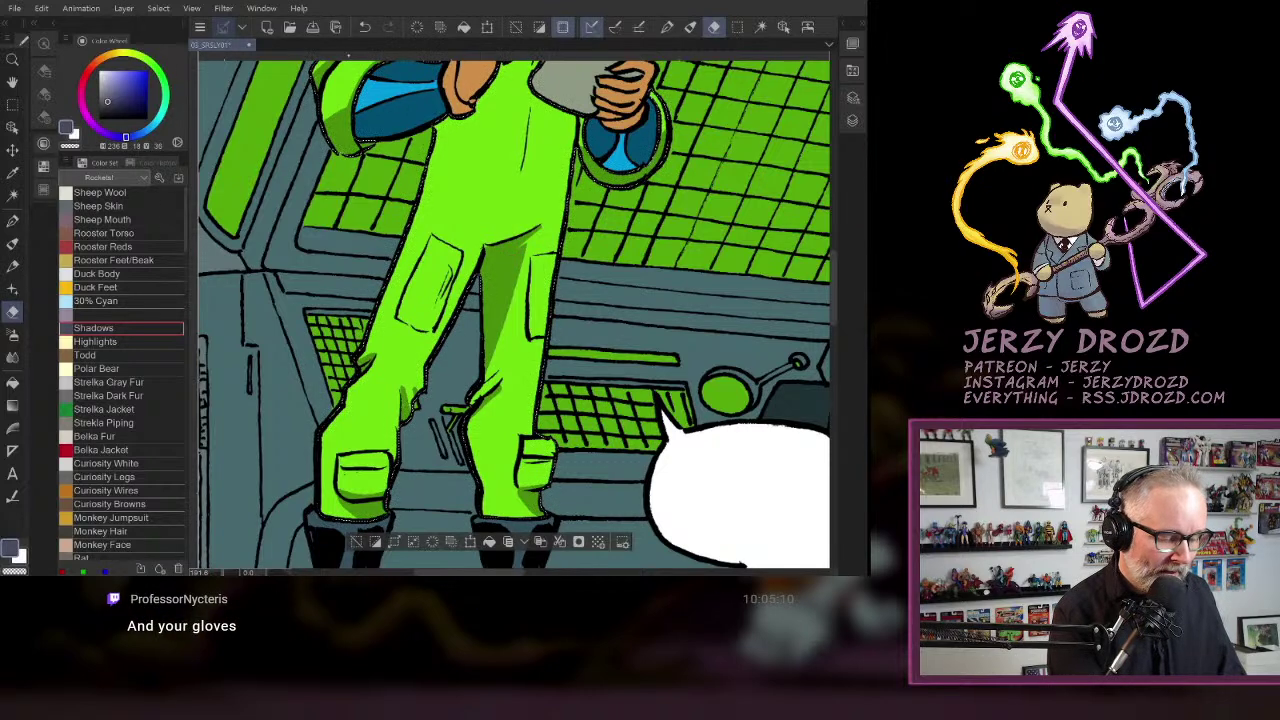
key("ctrl+z")
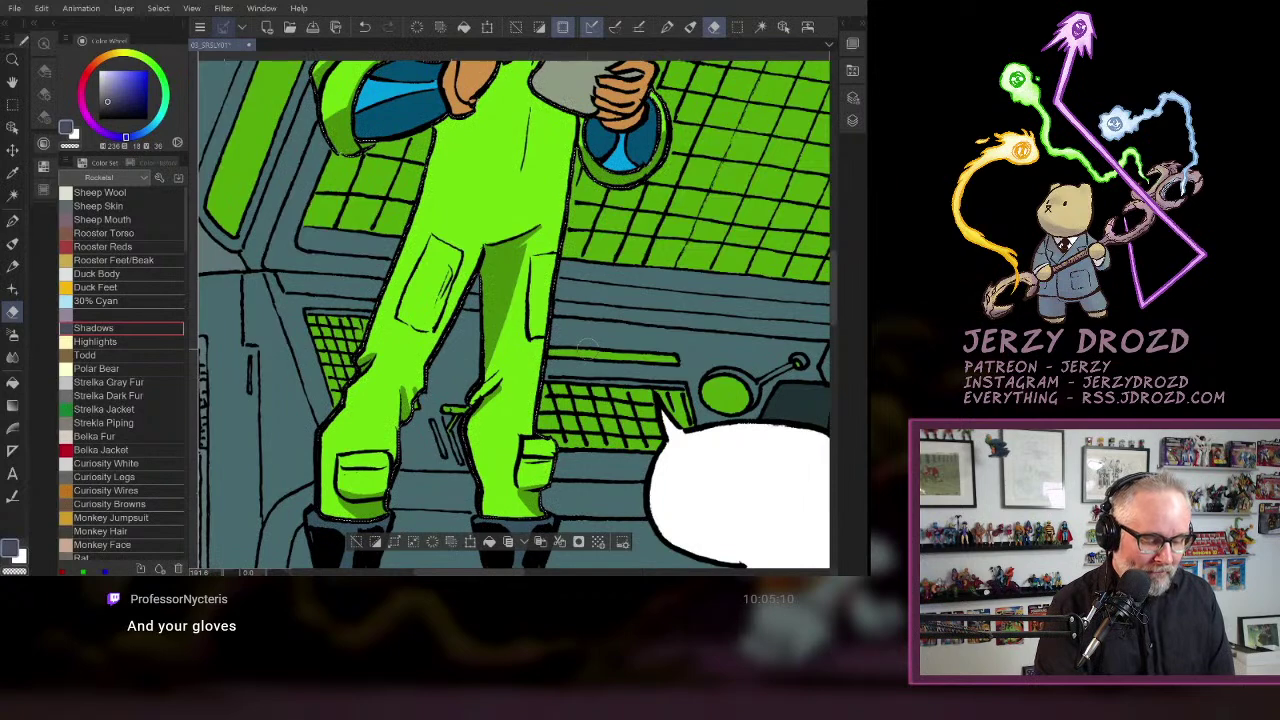
- Examine the jumpsuit shadows with the selection outline cleared, and restore the jumpsuit selection
scroll(588, 345, "up", 5)
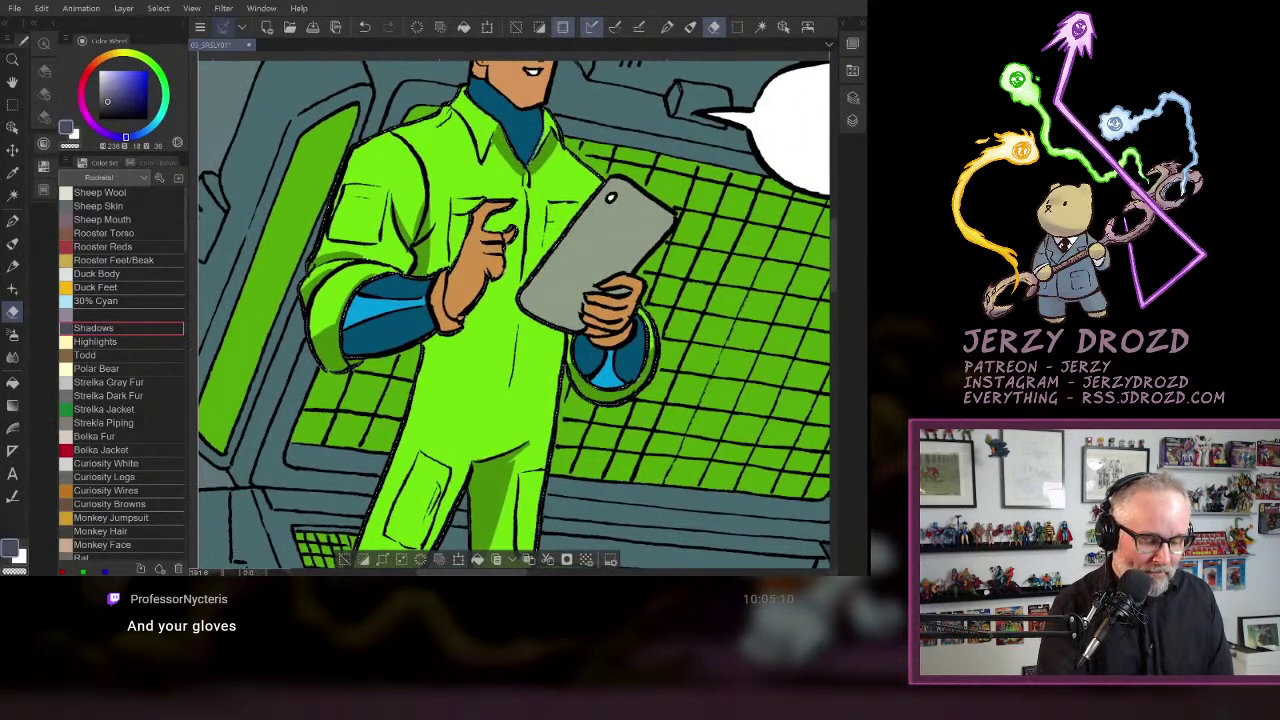
key("p")
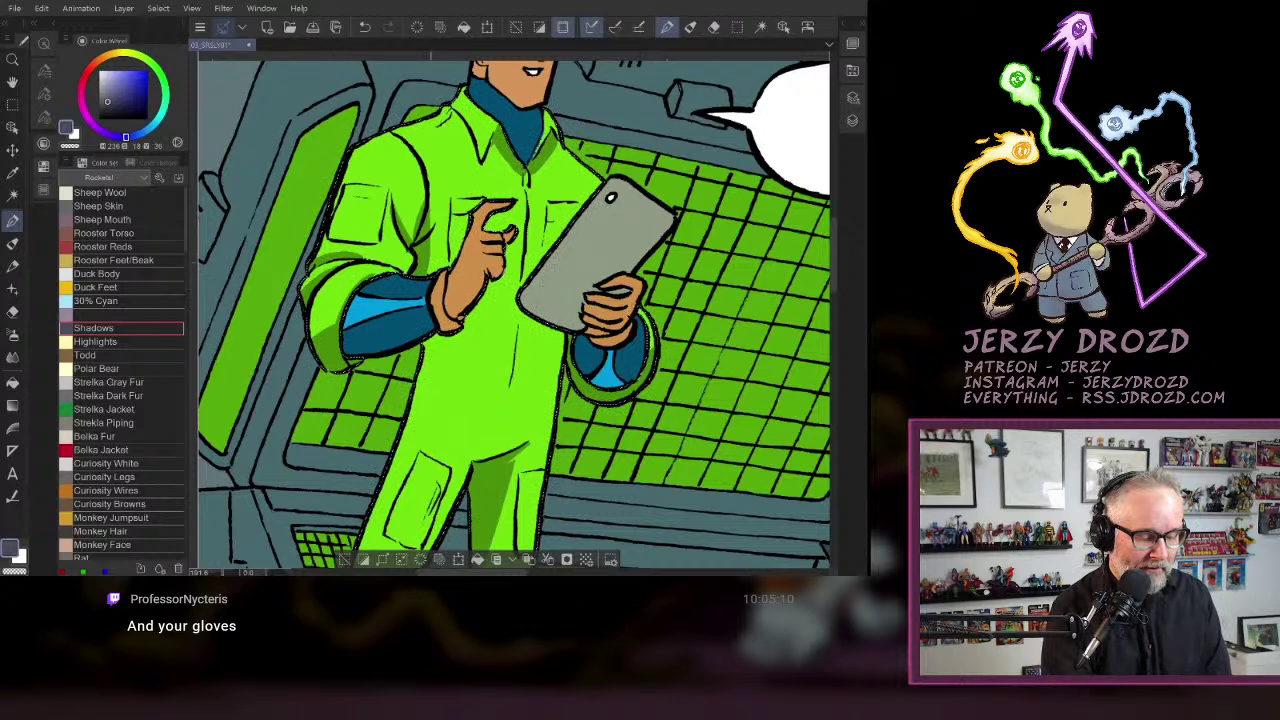
left_click_drag(530, 360, 510, 277)
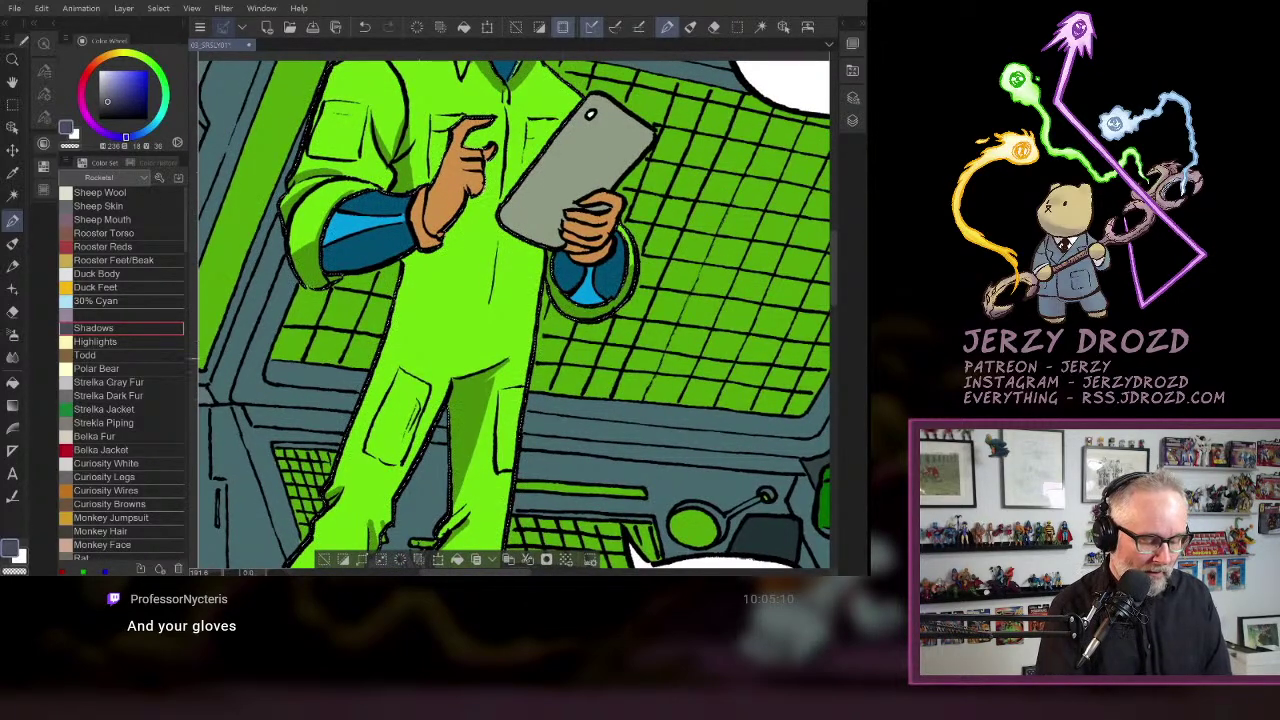
key("ctrl+d")
scroll(513, 313, "up", 3)
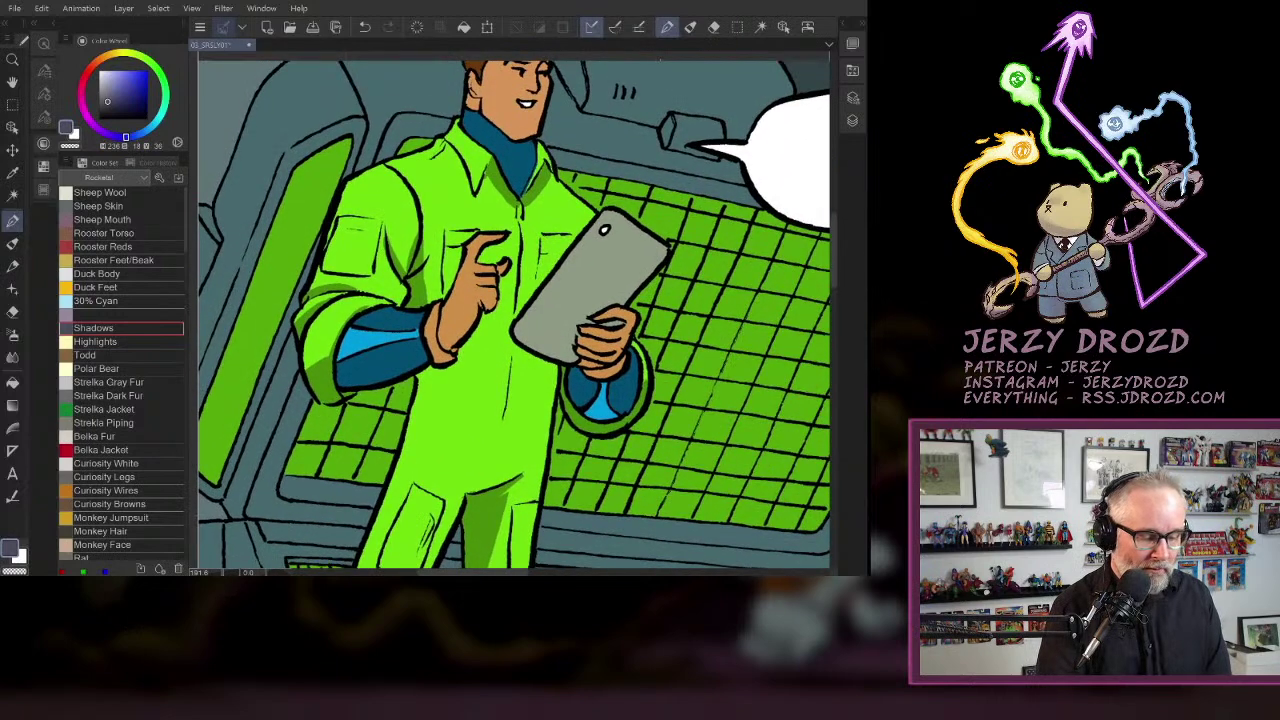
scroll(522, 200, "down", 3)
left_click_drag(522, 249, 498, 215)
left_click(365, 27)
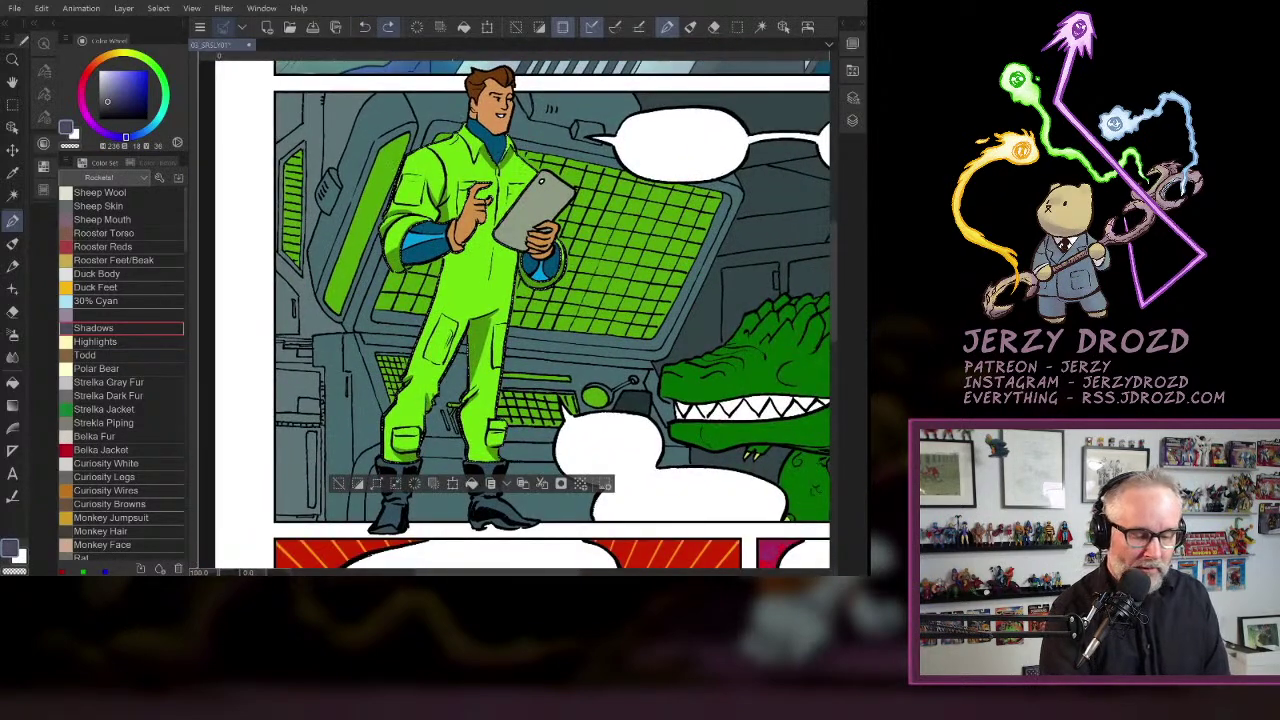
- On the highlights layer, lay a gradient in the Highlights colour over the selected jumpsuit and clear the selection
left_click(852, 120)
left_click(748, 363)
left_click(124, 341)
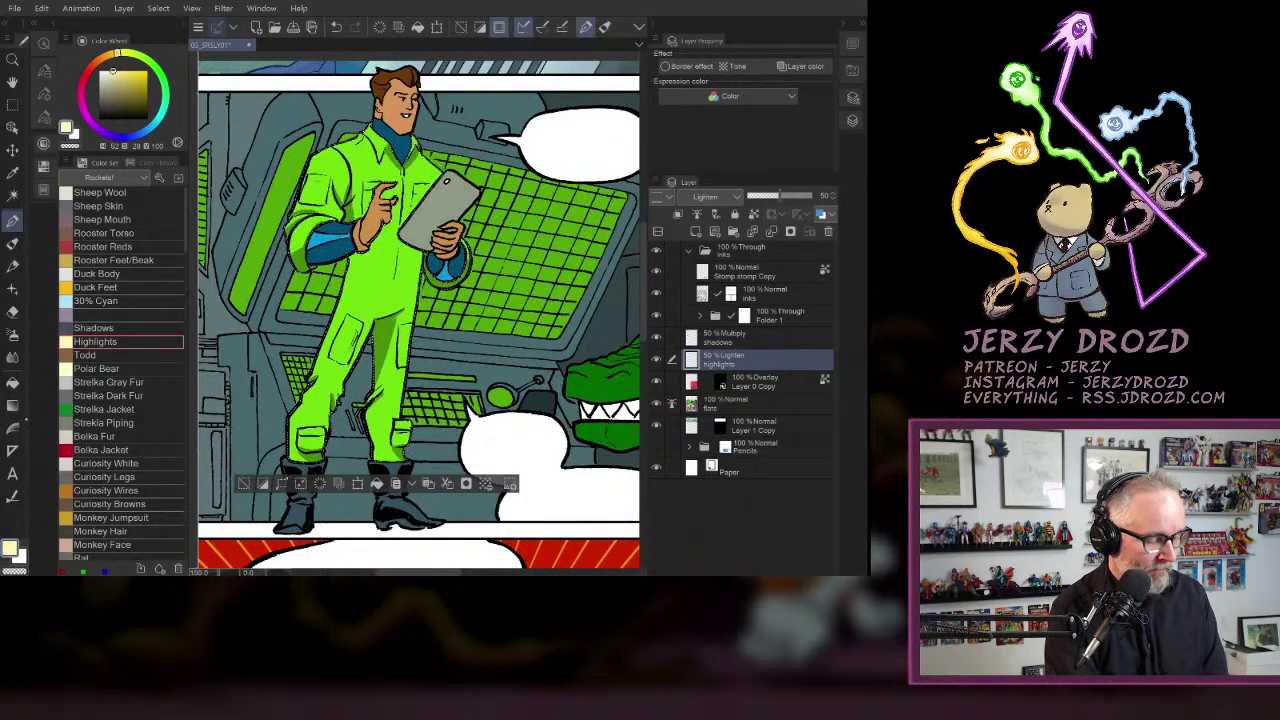
left_click(18, 404)
left_click_drag(376, 232, 638, 400)
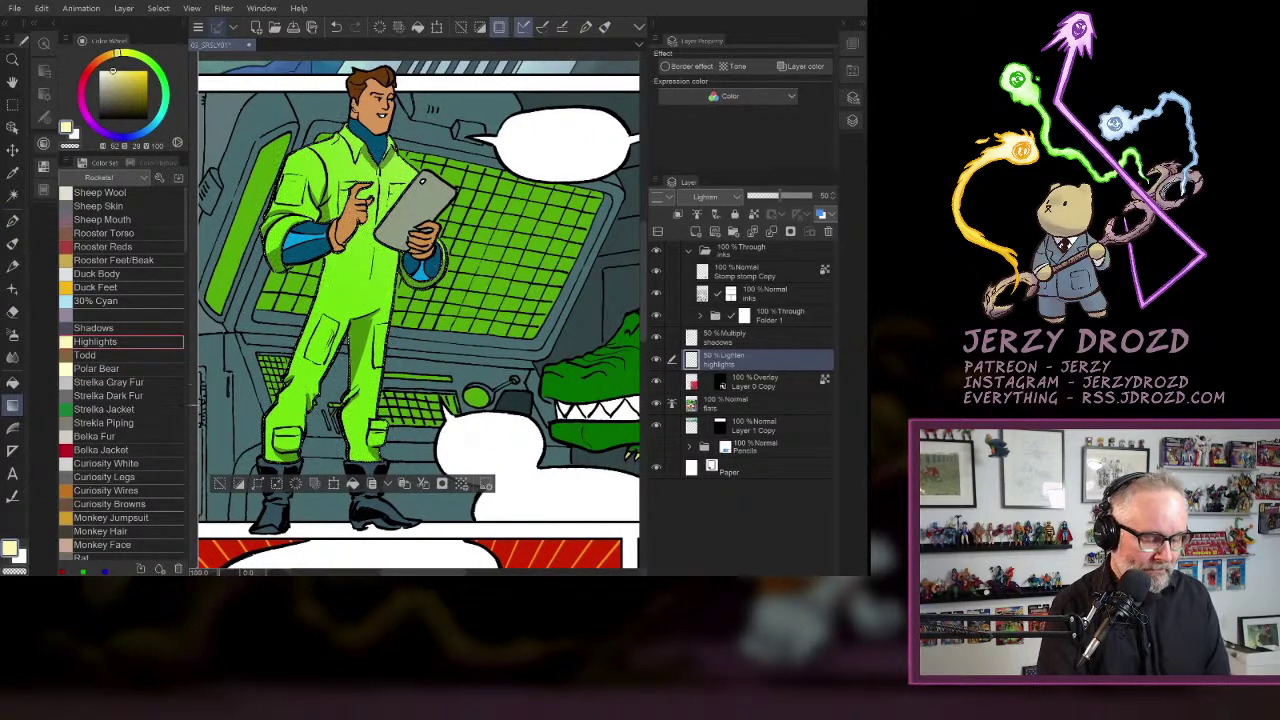
key("ctrl+d")
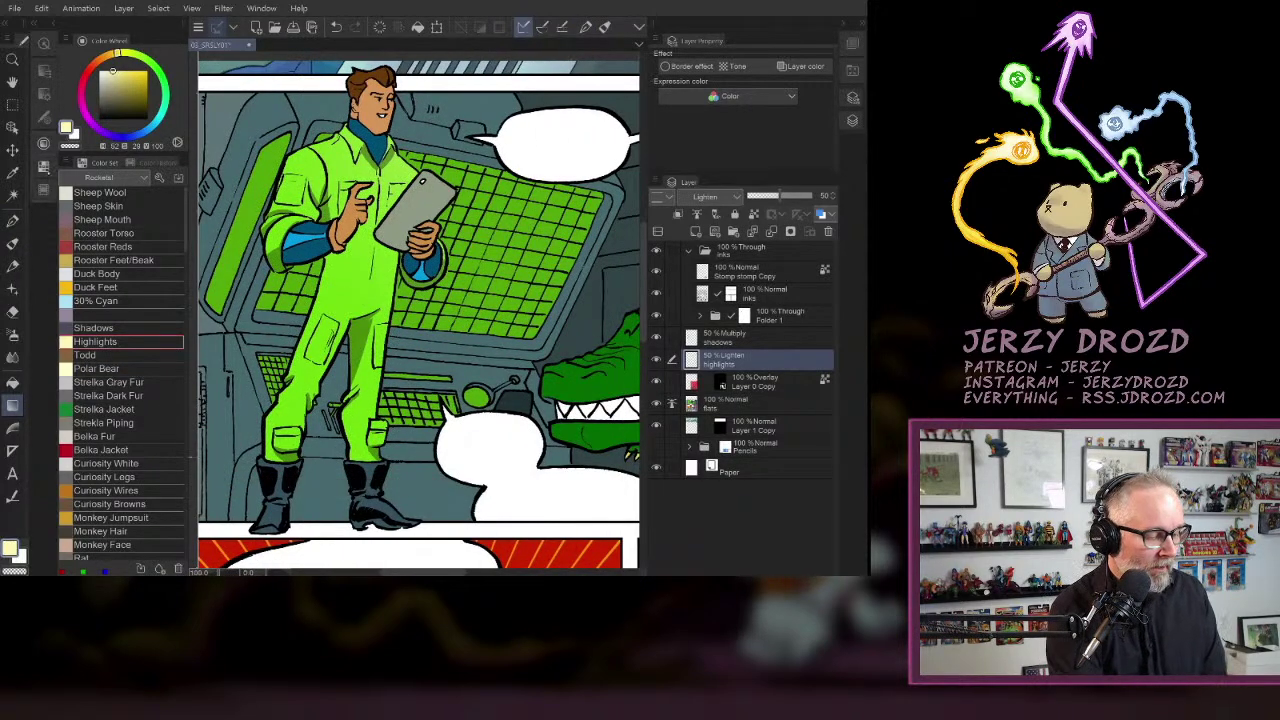
- Select the man's face and paint a pen shadow down its side with the Shadows colour on the shadows layer
key("p")
left_click_drag(400, 300, 422, 334)
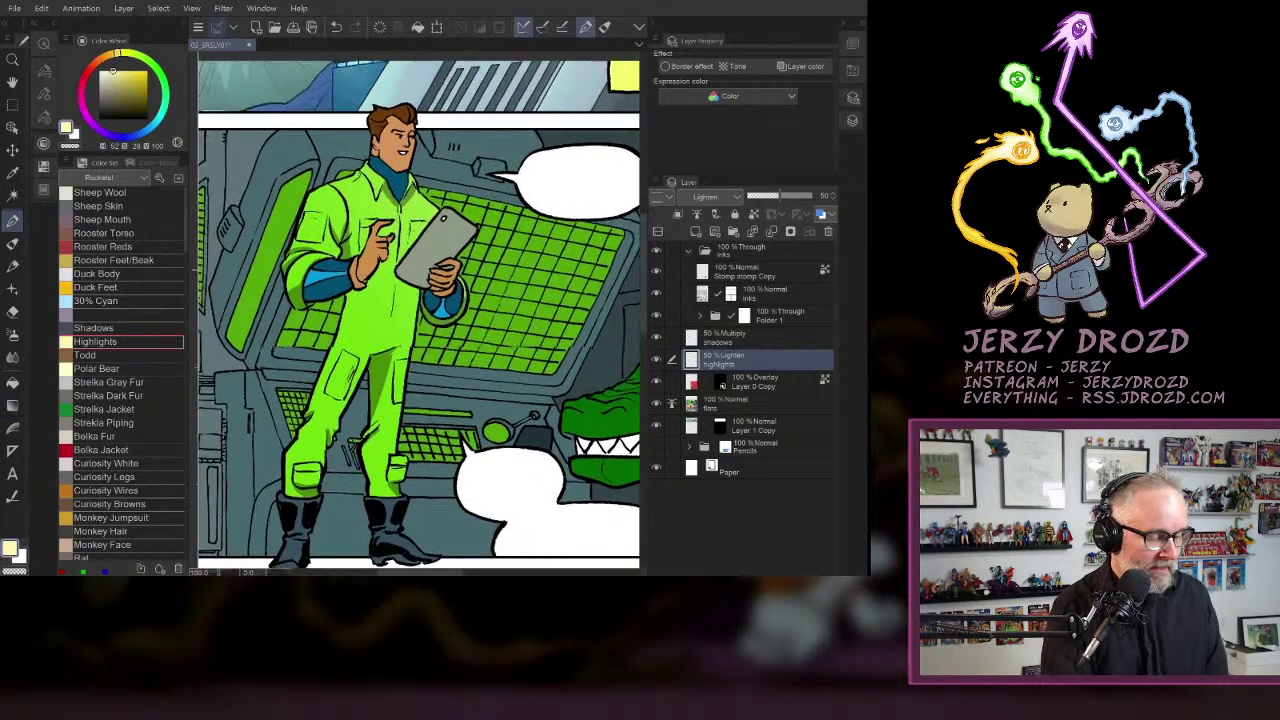
left_click(12, 195)
left_click(386, 153)
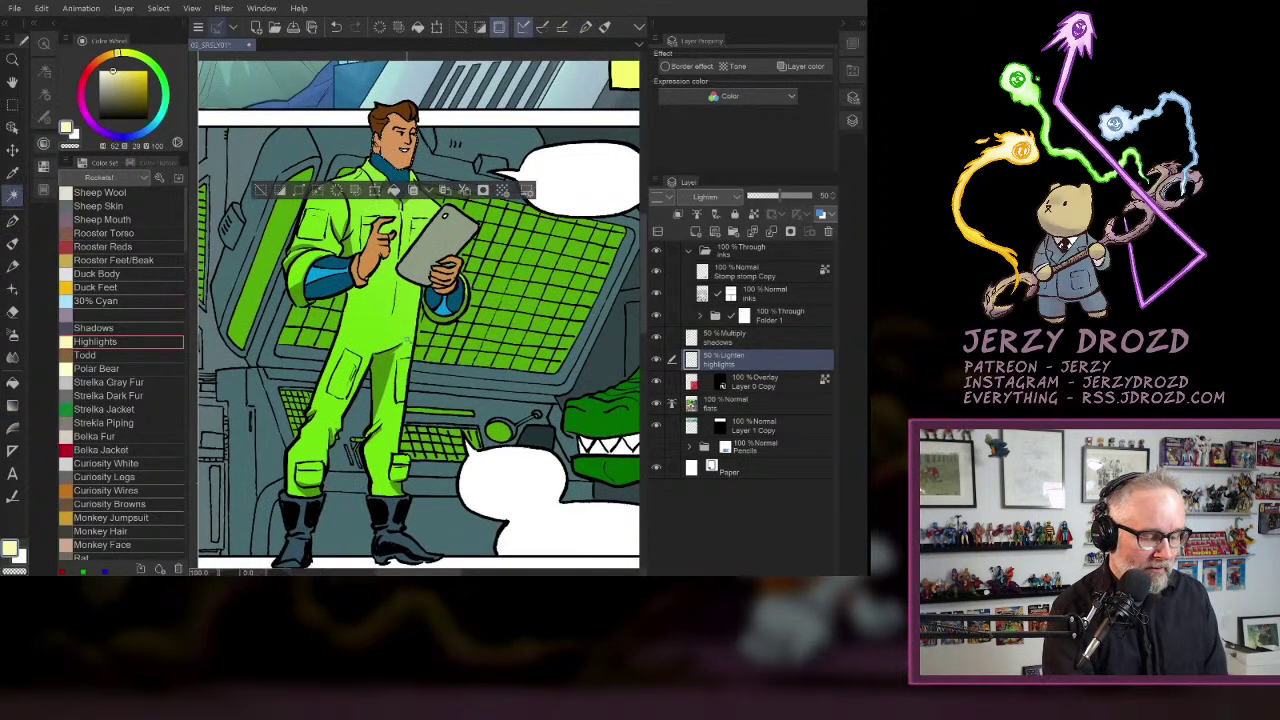
key("p")
left_click(95, 328)
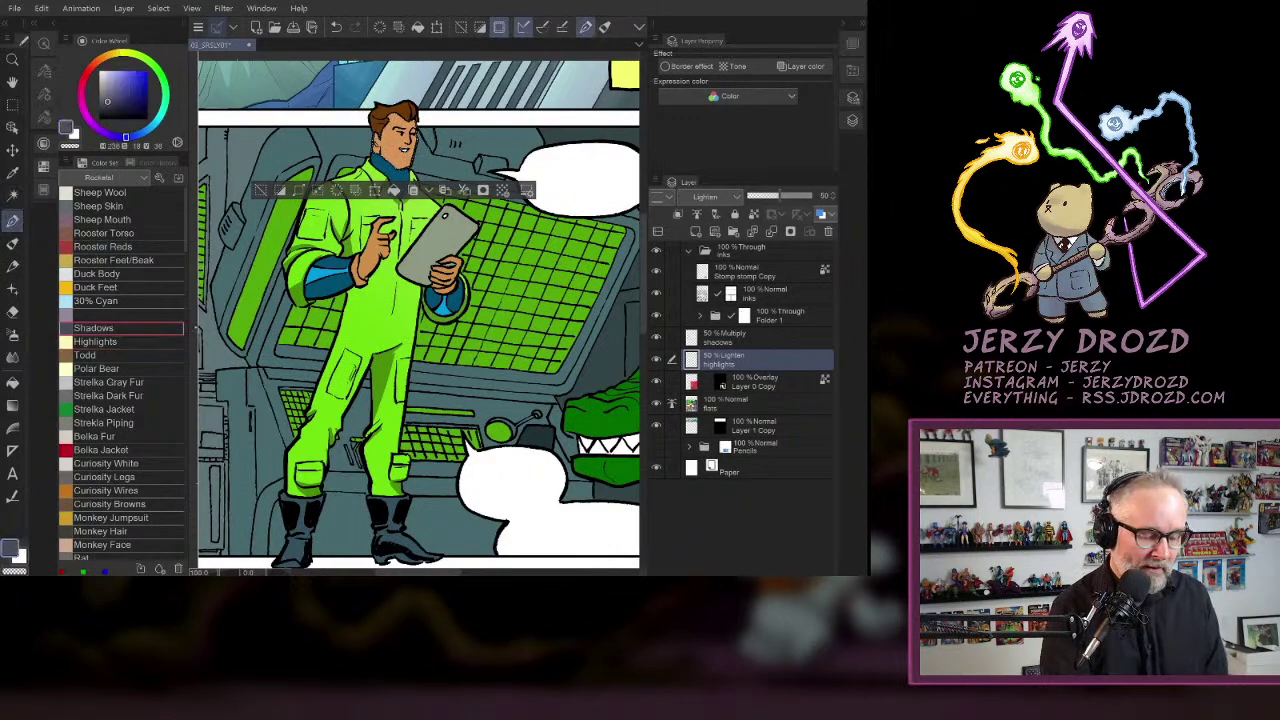
left_click(745, 335)
key("ctrl+plus")
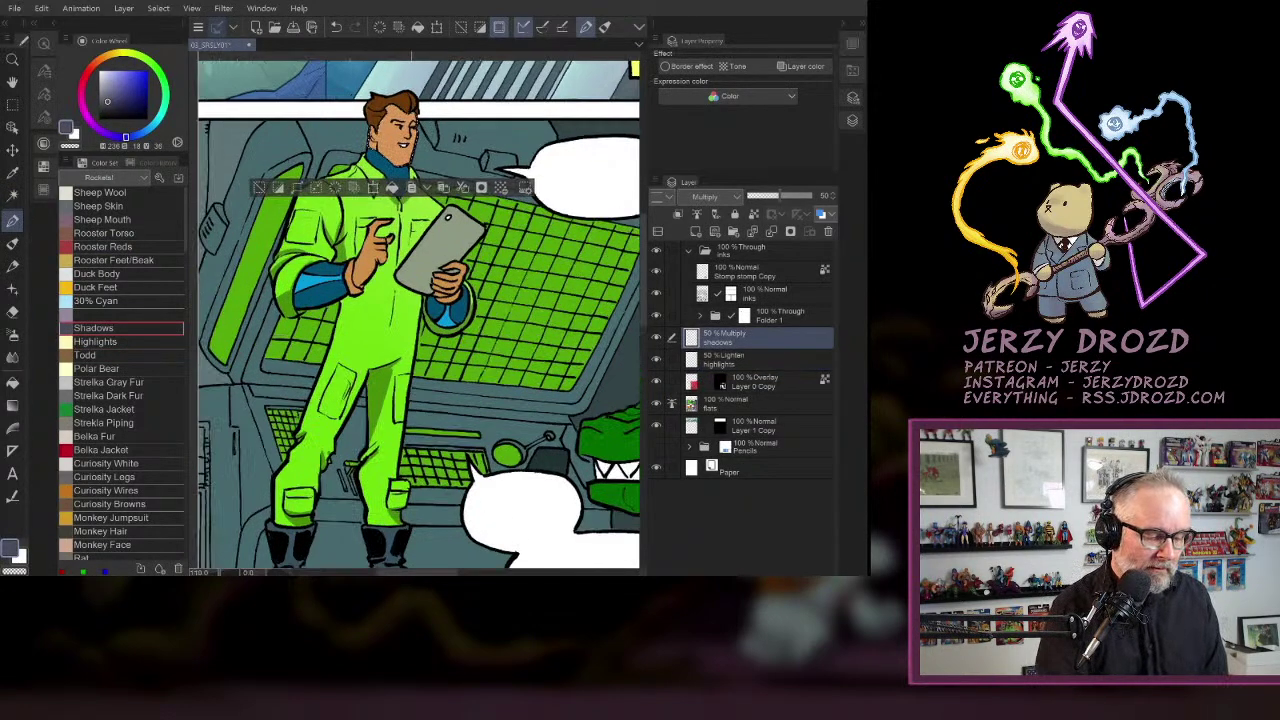
left_click_drag(400, 300, 464, 480)
left_click(852, 98)
scroll(585, 376, "up", 5)
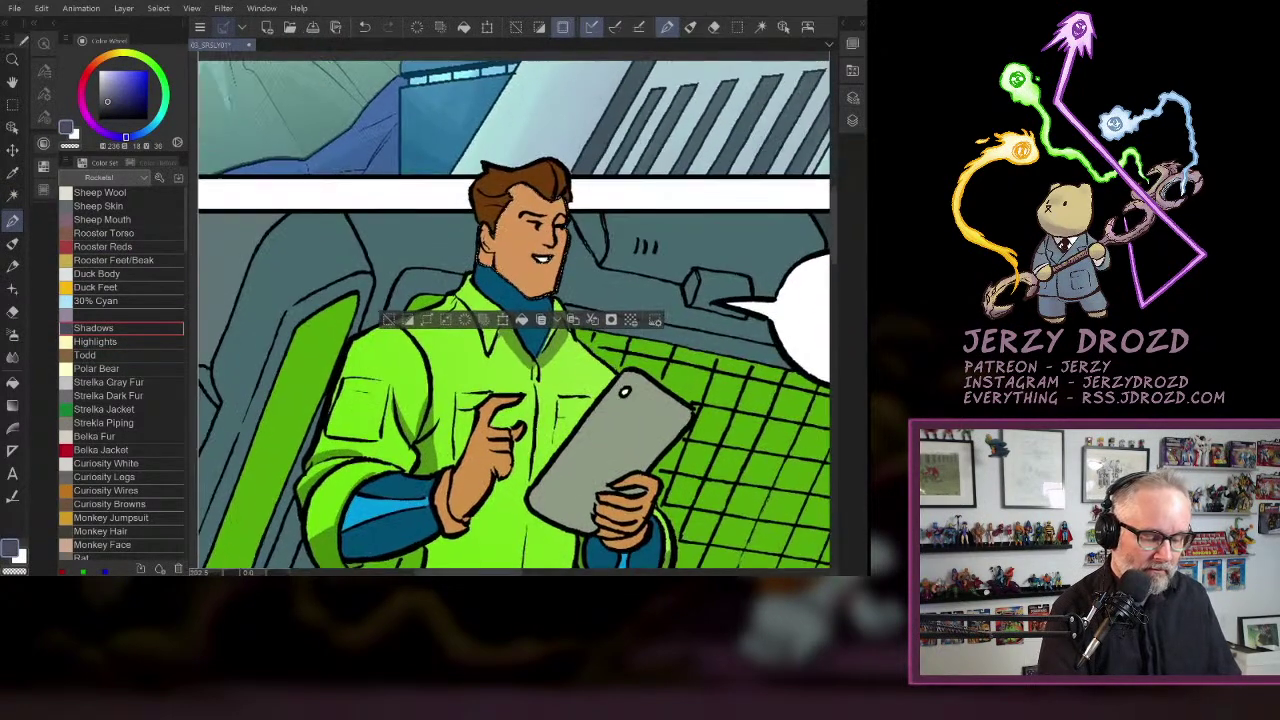
left_click_drag(494, 213, 509, 291)
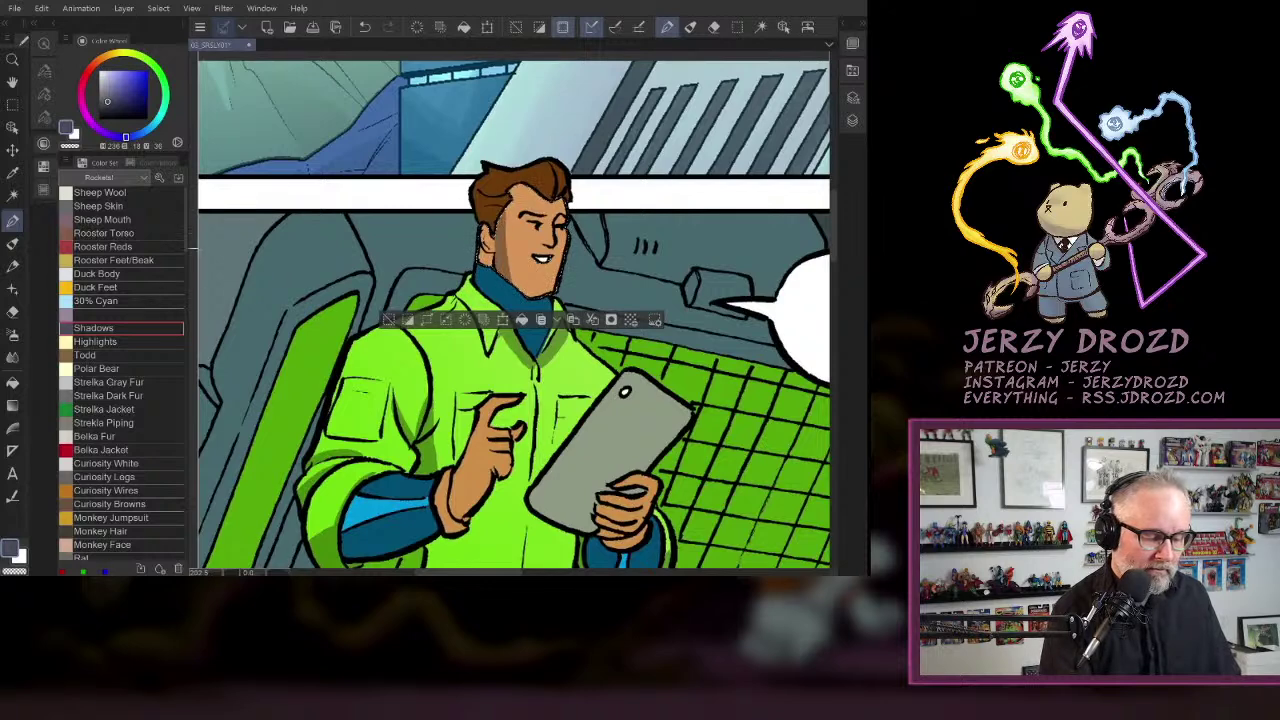
- Shade the man's ear with the pen, undoing the last stroke, and clear the skin selection
mouse_move(494, 248)
left_mouse_down()
mouse_move(488, 236)
mouse_move(480, 264)
left_mouse_up()
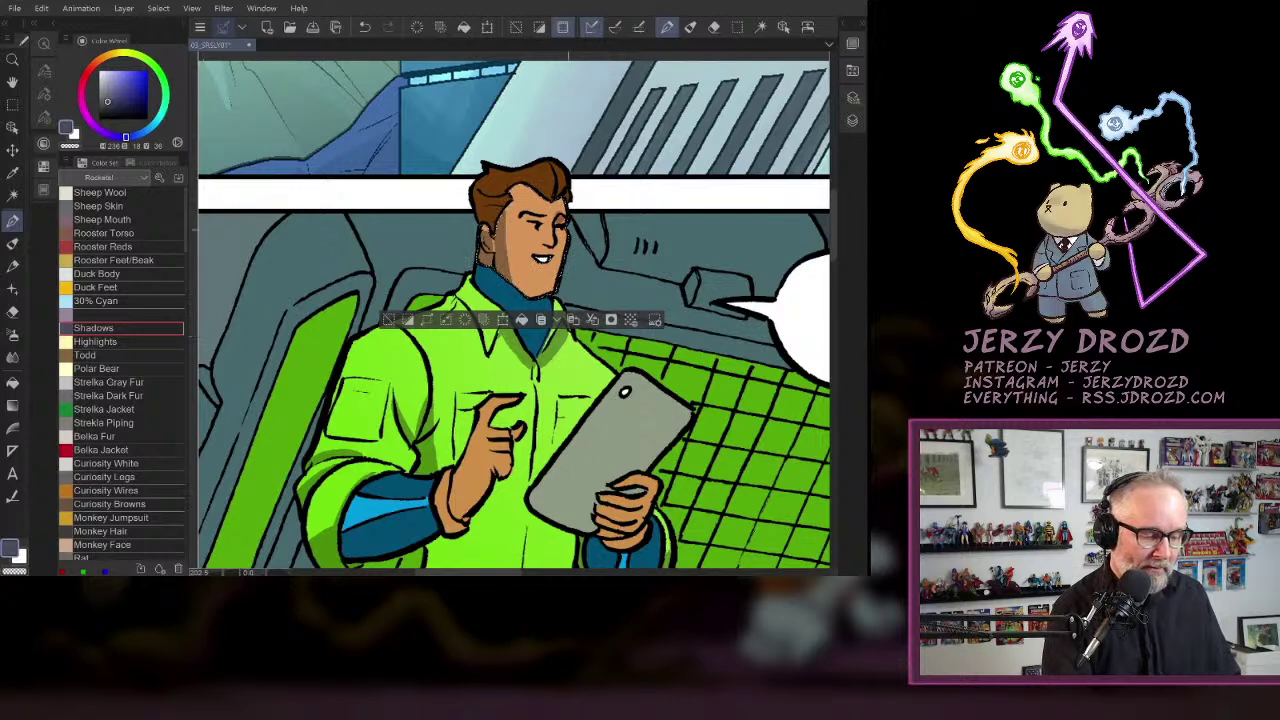
key("ctrl+z")
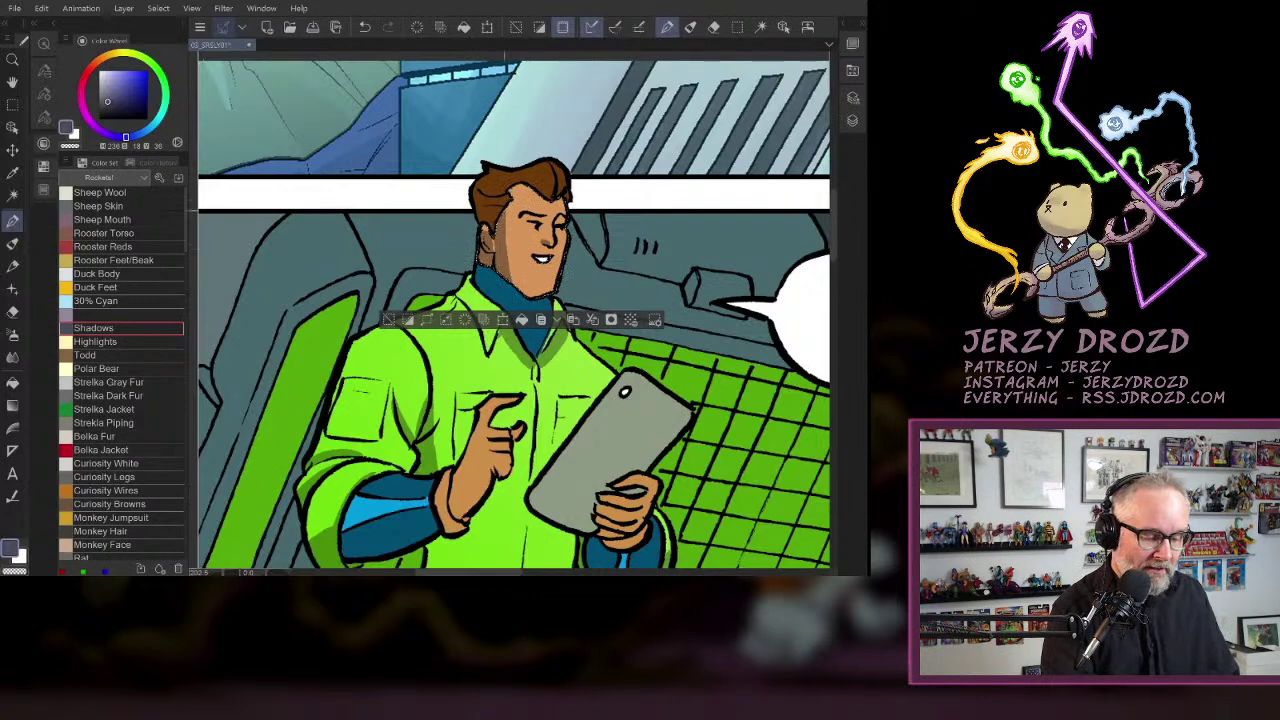
left_click_drag(540, 400, 546, 209)
key("ctrl+d")
scroll(514, 316, "down", 5)
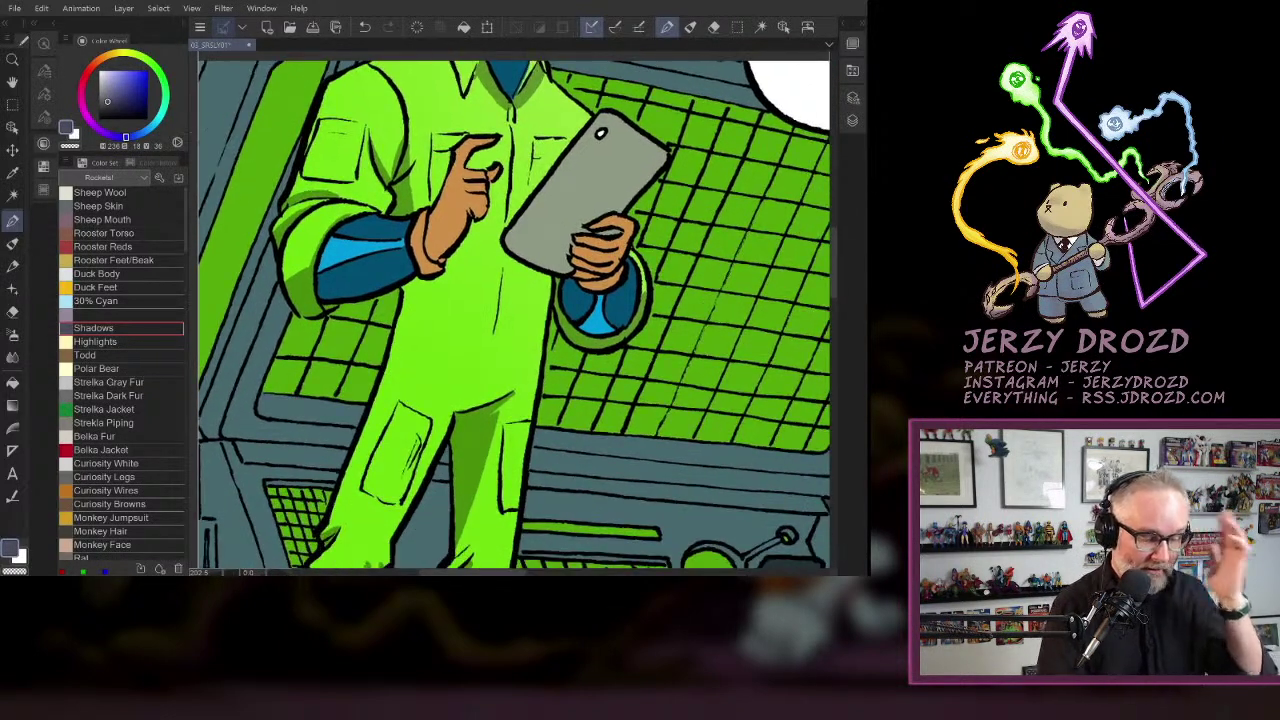
- Restore the skin selection and add a gradient in the Highlights colour to it on the highlights layer
left_click_drag(540, 330, 474, 373)
left_click(365, 27)
left_click(130, 341)
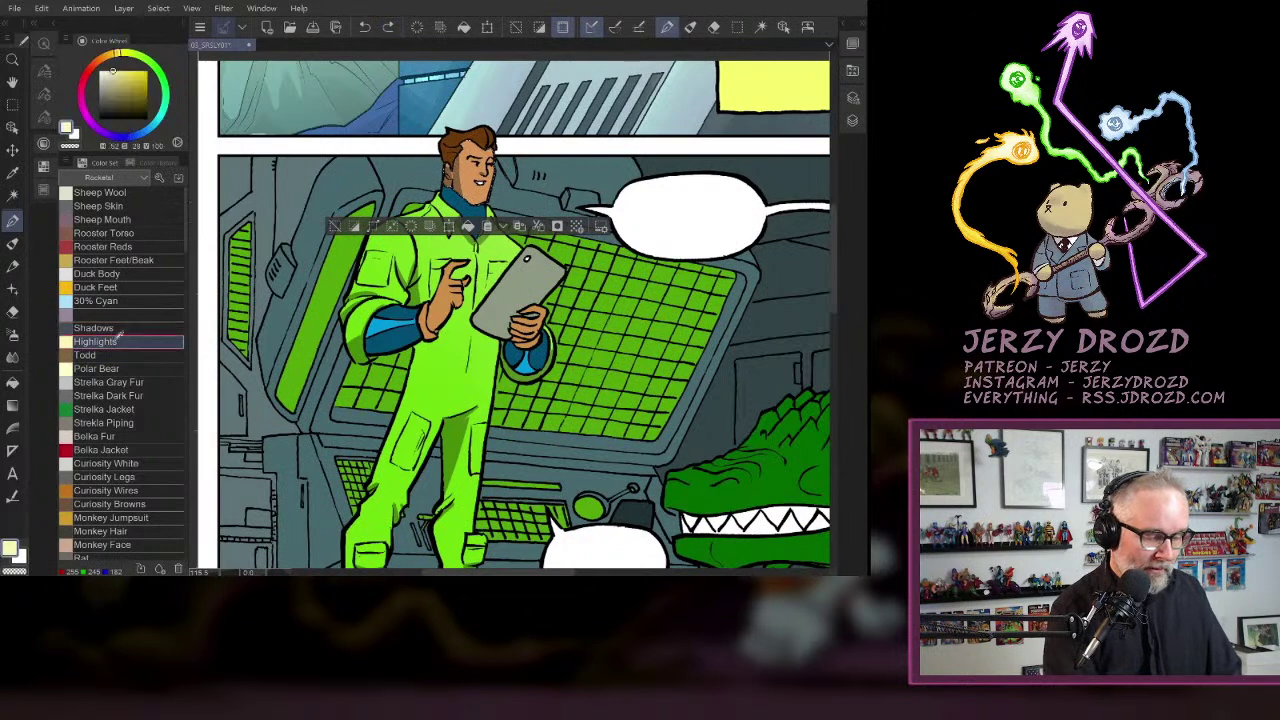
left_click(852, 98)
left_click(745, 360)
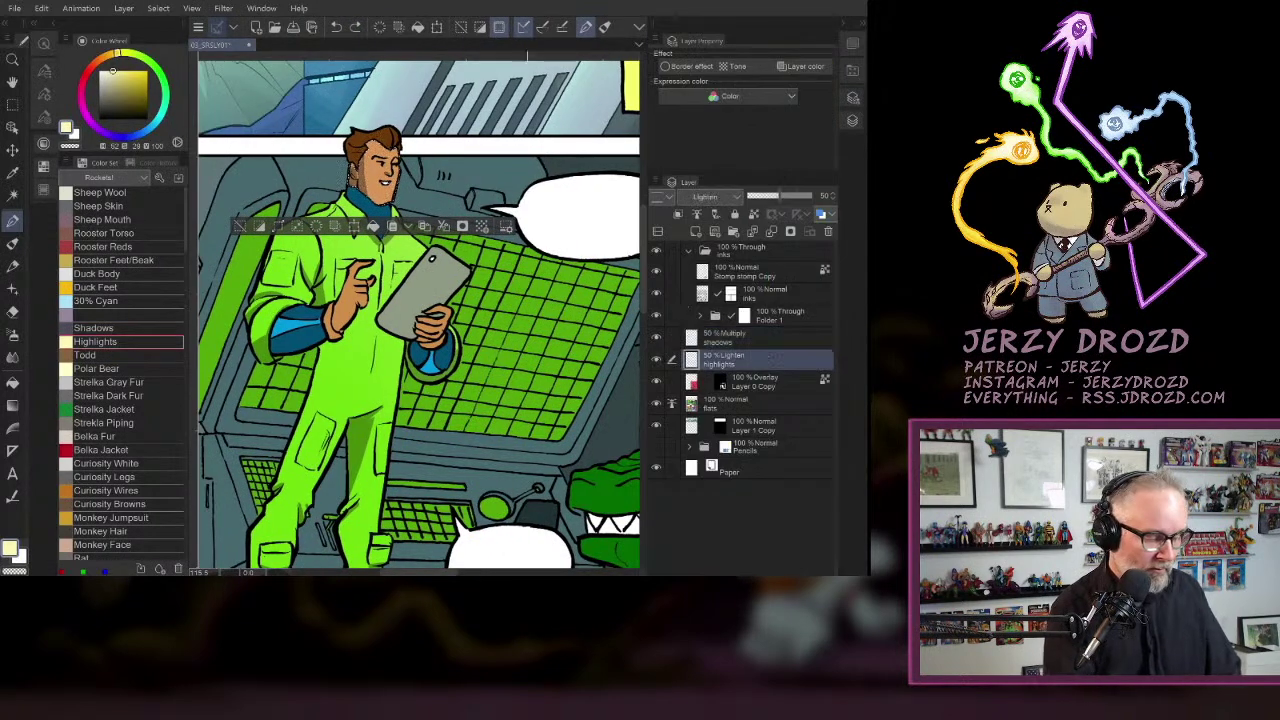
left_click(12, 405)
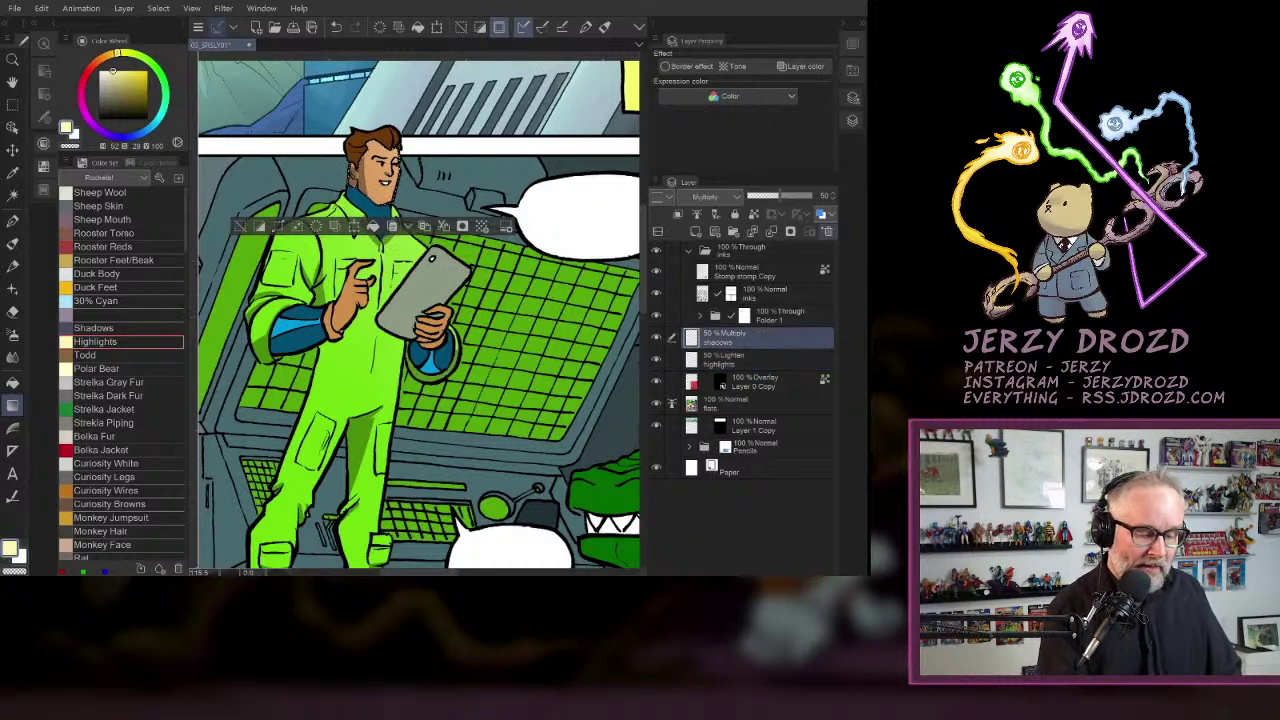
- Select the man's hair and paint pen shadows in it with the Shadows colour on the shadows layer
key("F7")
left_click(12, 195)
left_click(447, 144)
left_click(12, 221)
left_click(100, 328)
scroll(530, 200, "up", 4)
left_click_drag(440, 180, 532, 313)
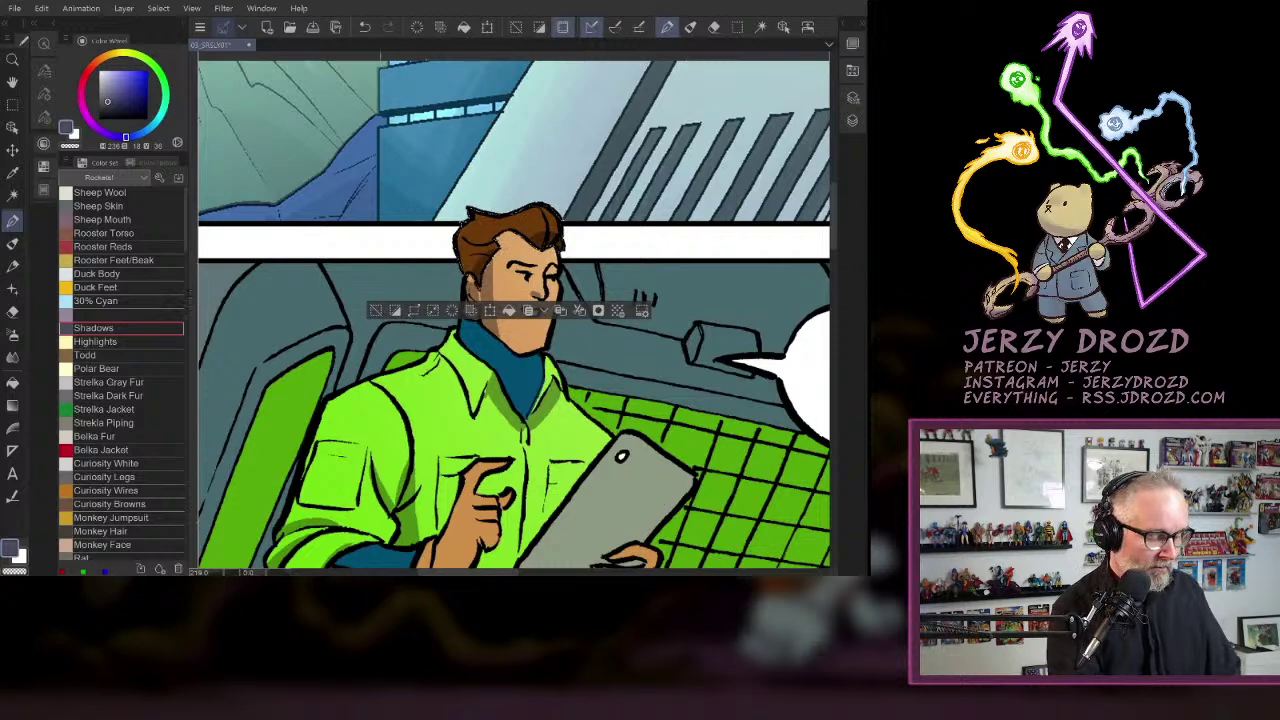
- On the highlights layer, lay a gradient in the Highlights colour over the selected hair and clear the selection
left_click(96, 342)
left_click(852, 97)
left_click(745, 360)
left_click_drag(443, 255, 431, 266)
key("g")
left_click_drag(403, 174, 398, 275)
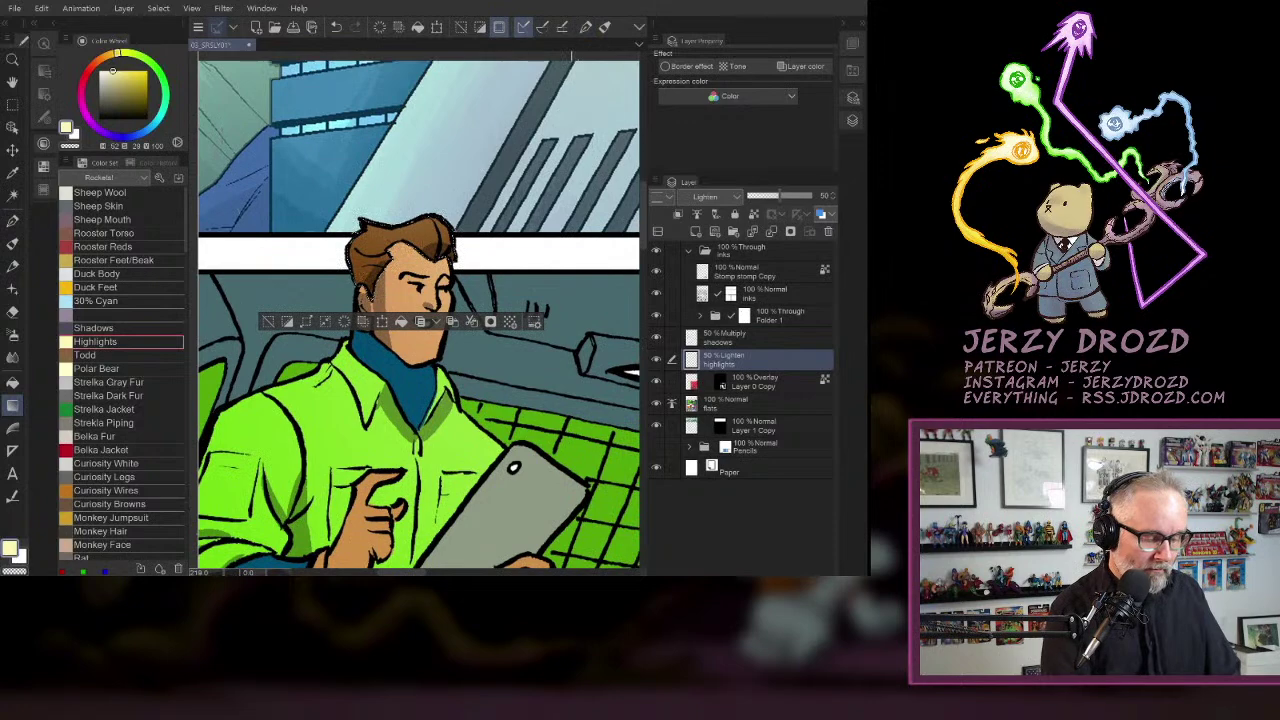
key("ctrl+d")
scroll(449, 368, "down", 4)
left_click_drag(452, 368, 482, 393)
scroll(484, 350, "up", 4)
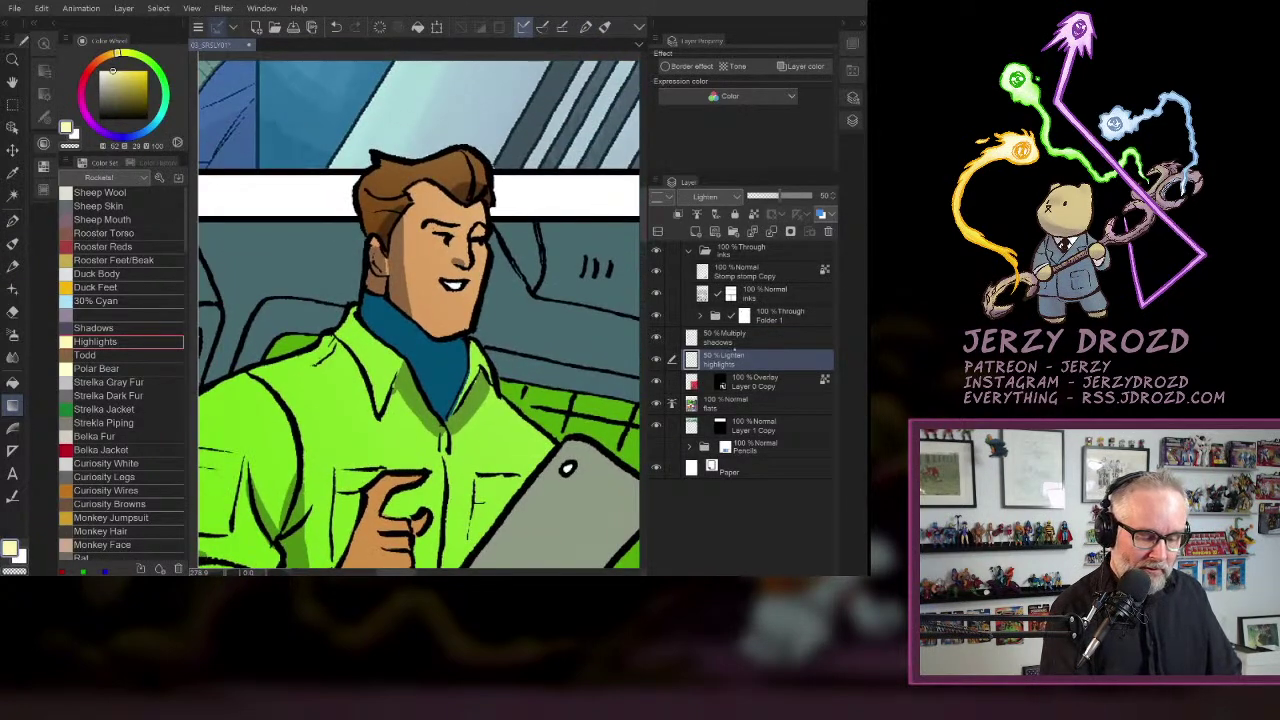
- Select the dark and light blue areas of the cuffs on both of the man's forearms
left_click(735, 340)
key("e")
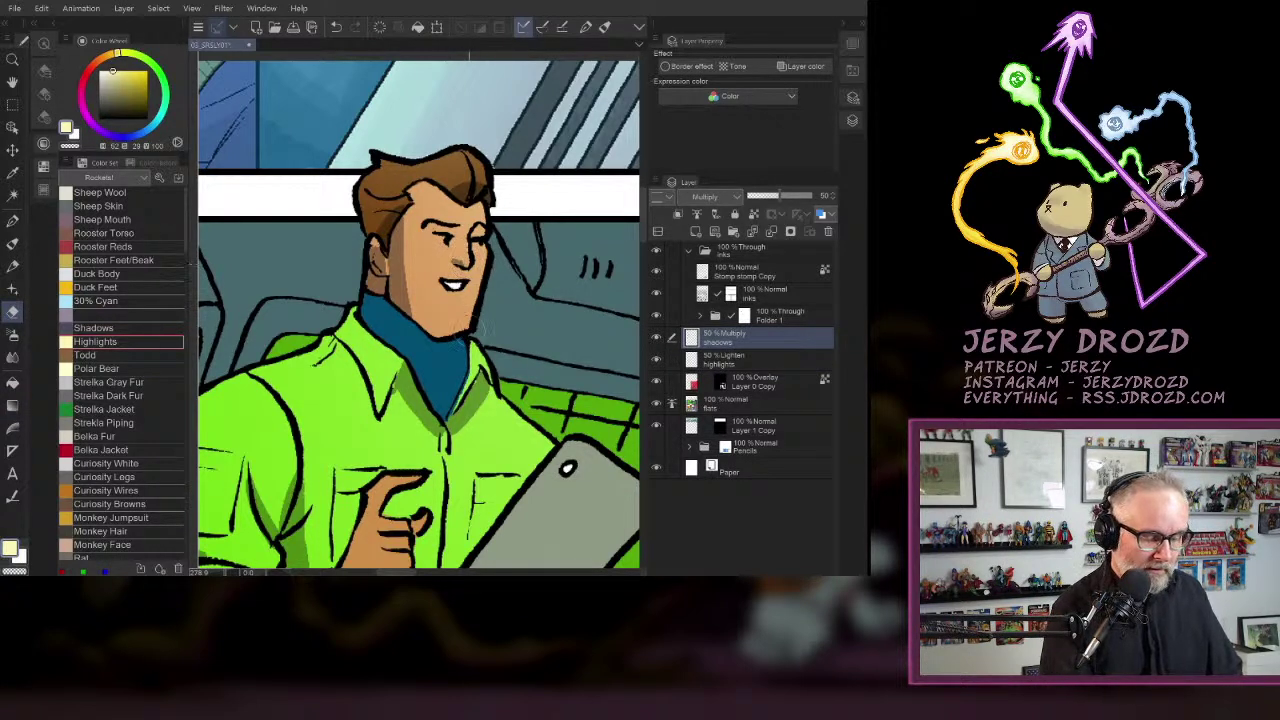
scroll(468, 330, "down", 5)
left_click(12, 195)
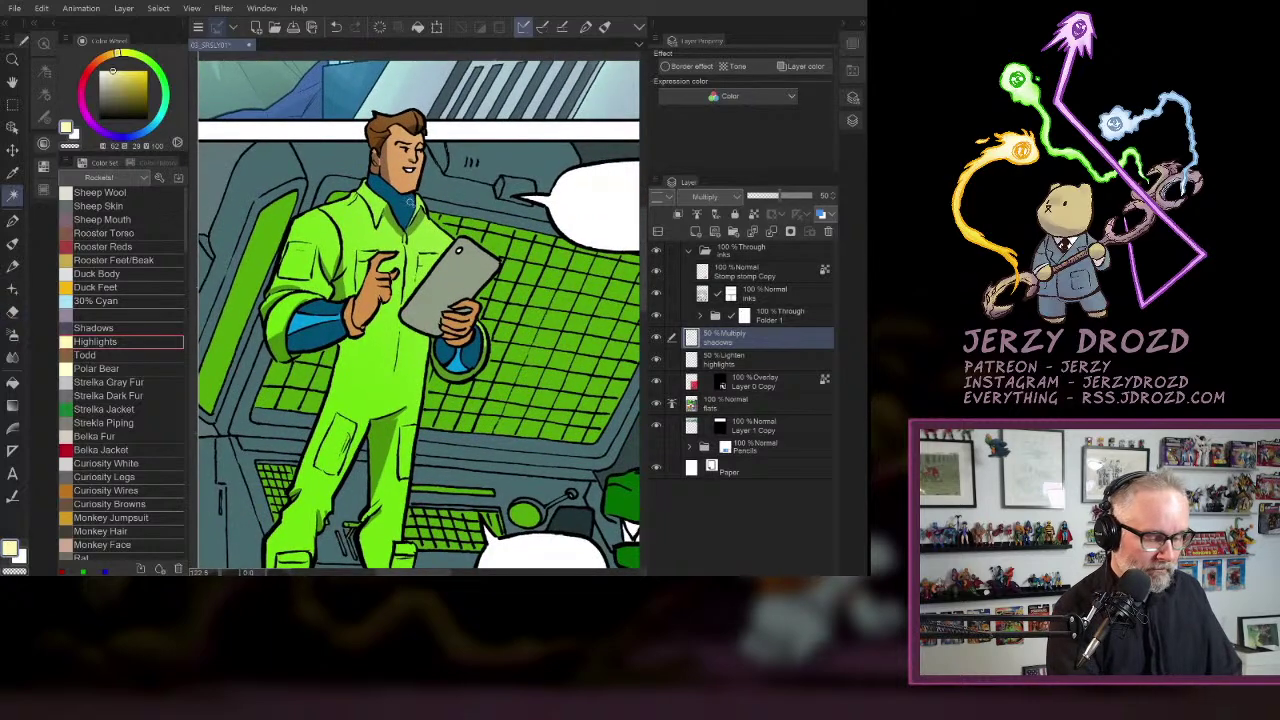
key("ctrl+a")
left_click(318, 333, "shift")
left_click(336, 309, "shift")
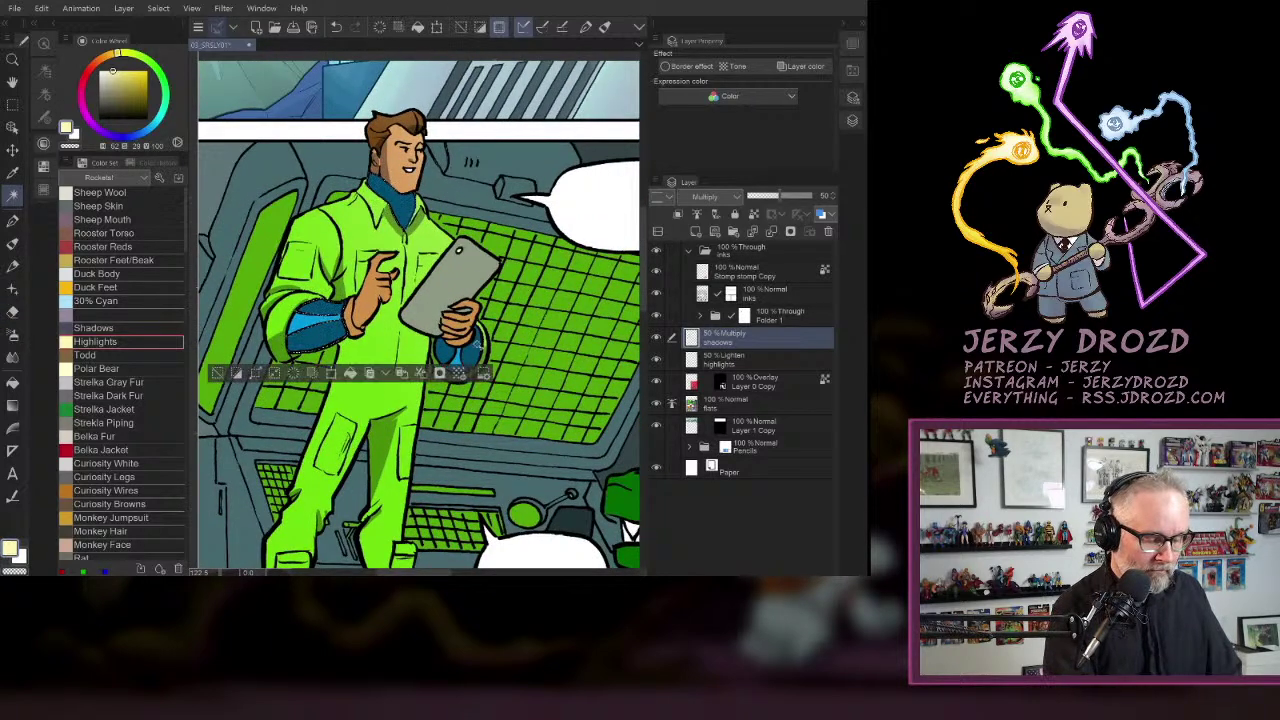
left_click(470, 354, "shift")
left_click(444, 353, "shift")
- Sample the cuff's light blue and paint a light patch on the blue collar on the flats layer, clearing the selection
left_click(768, 360)
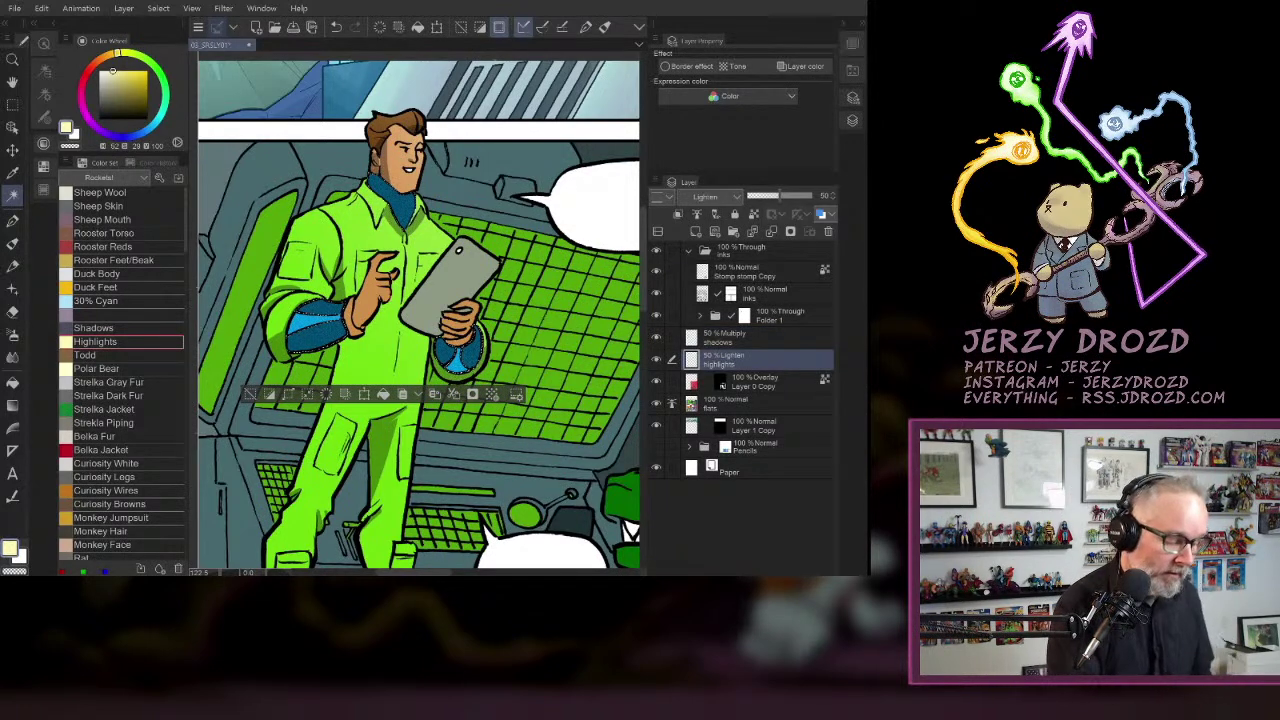
left_click(13, 221)
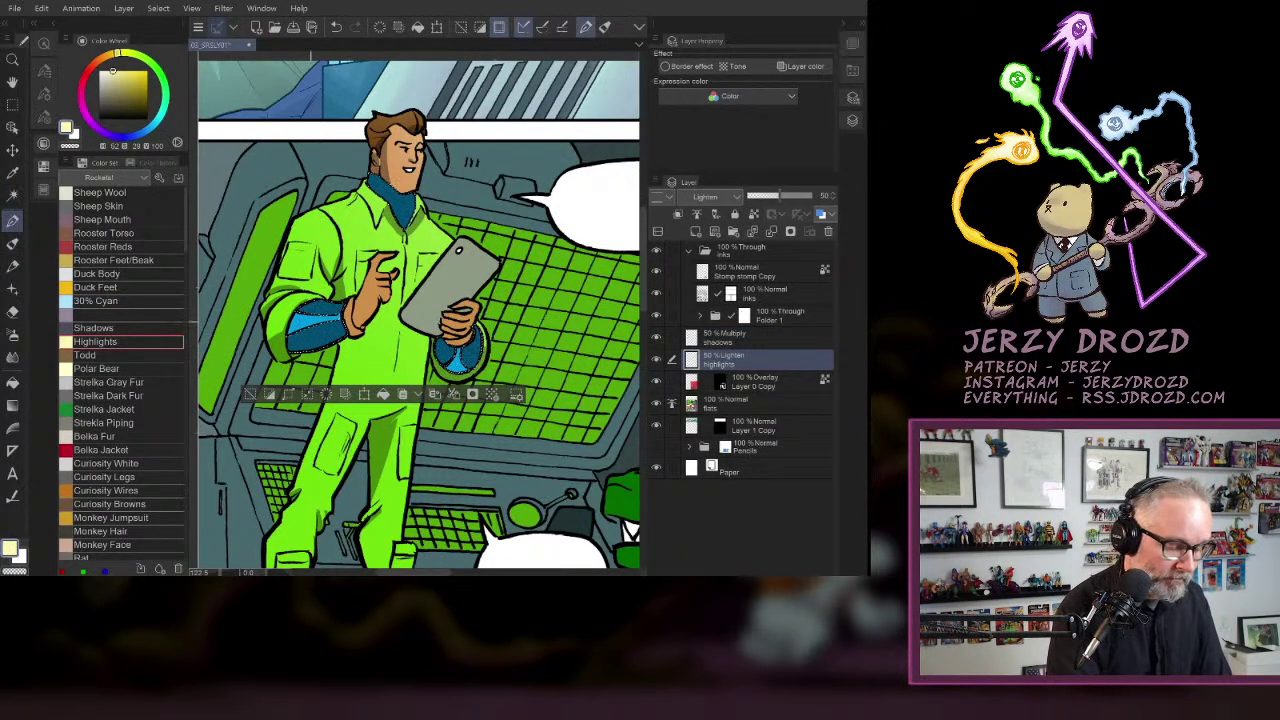
left_click(308, 322, "alt")
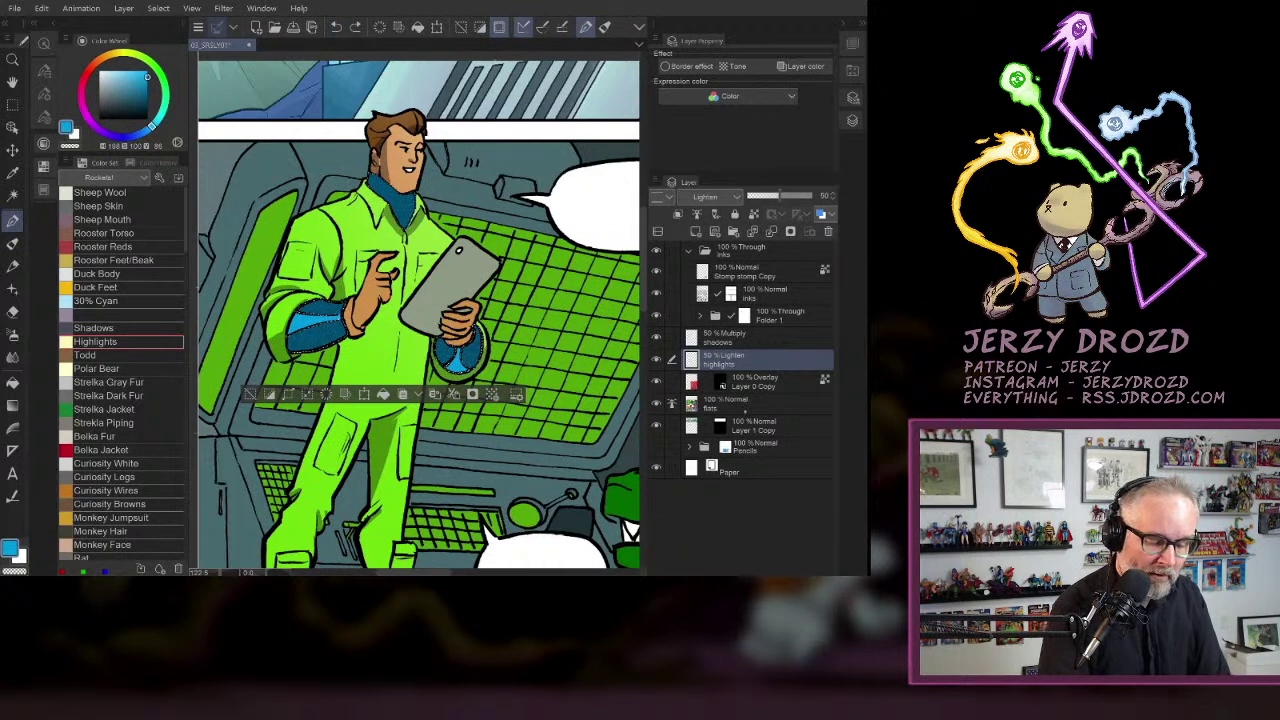
left_click(745, 405)
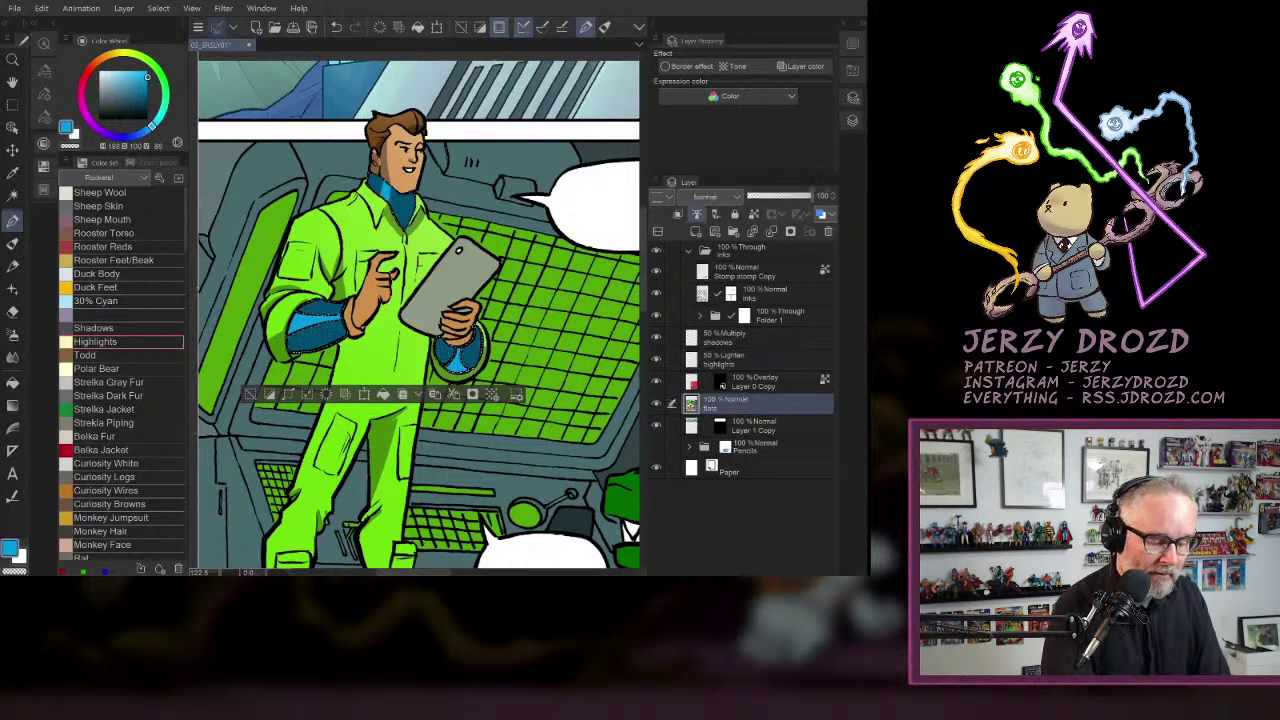
key("ctrl+d")
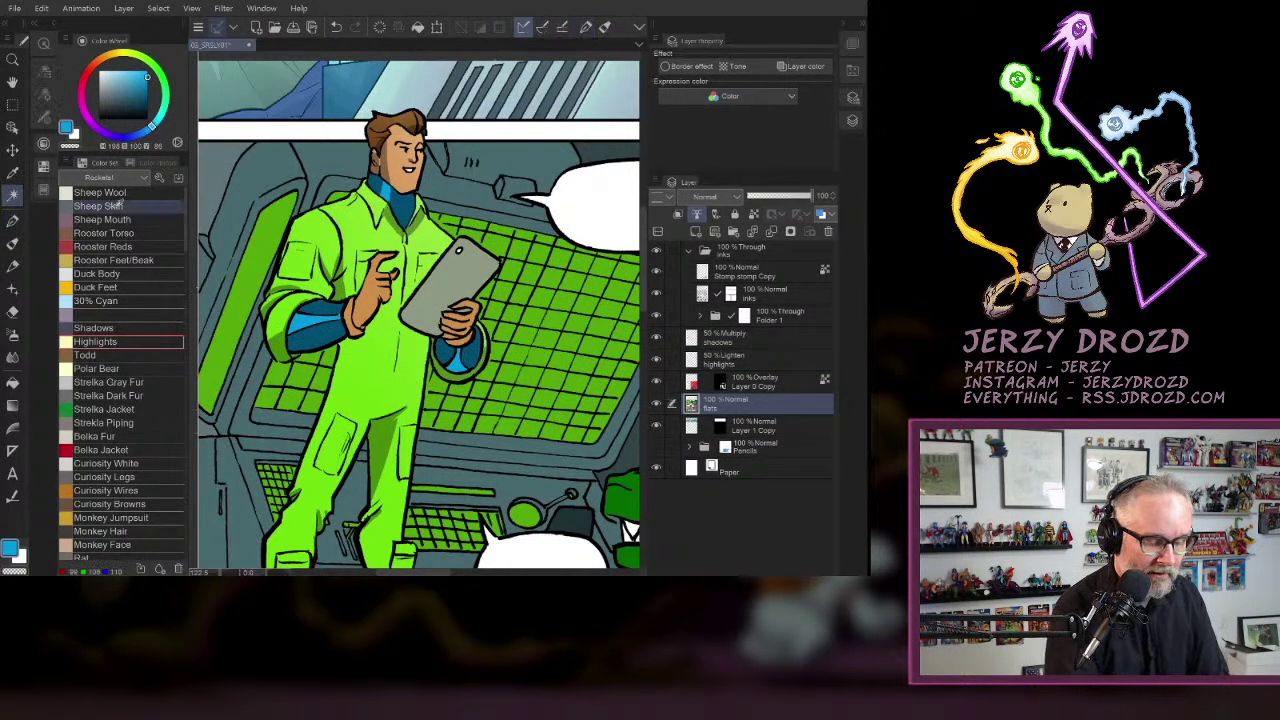
- Select the blue collar and cuffs, lay a gradient over them in the Highlights colour on the highlights layer, and clear the selection
left_click(404, 200)
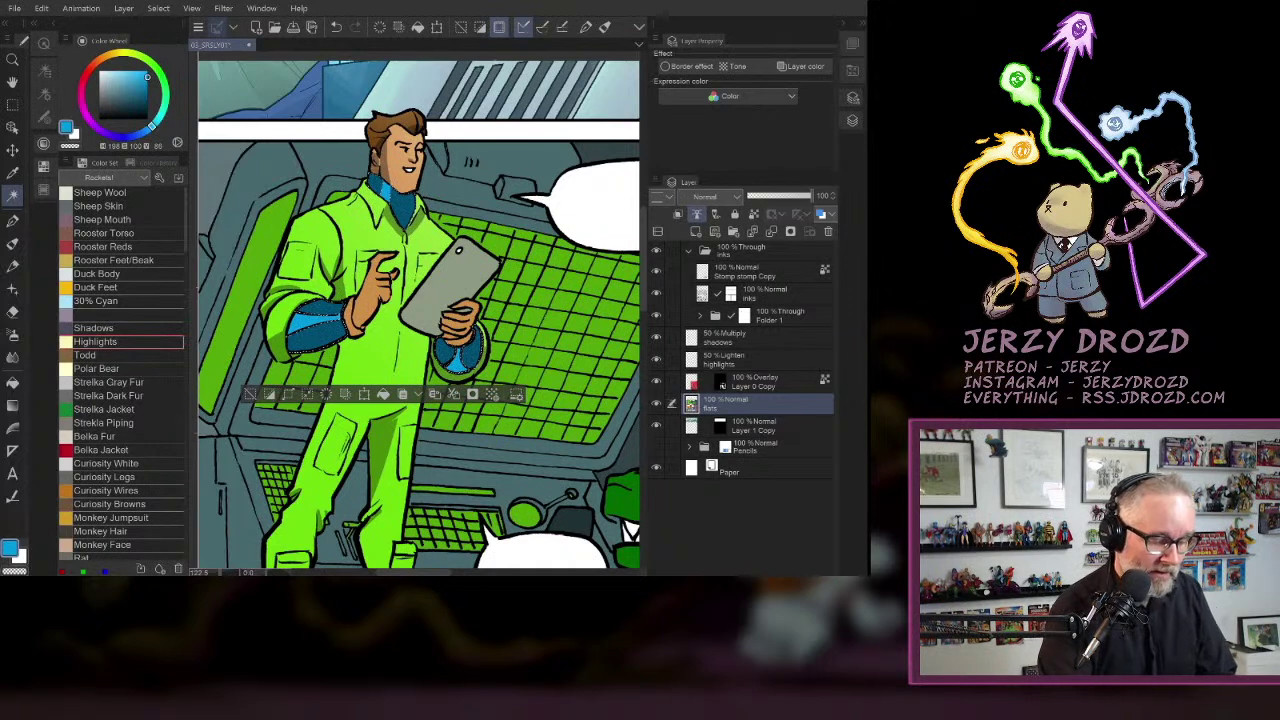
left_click(757, 362)
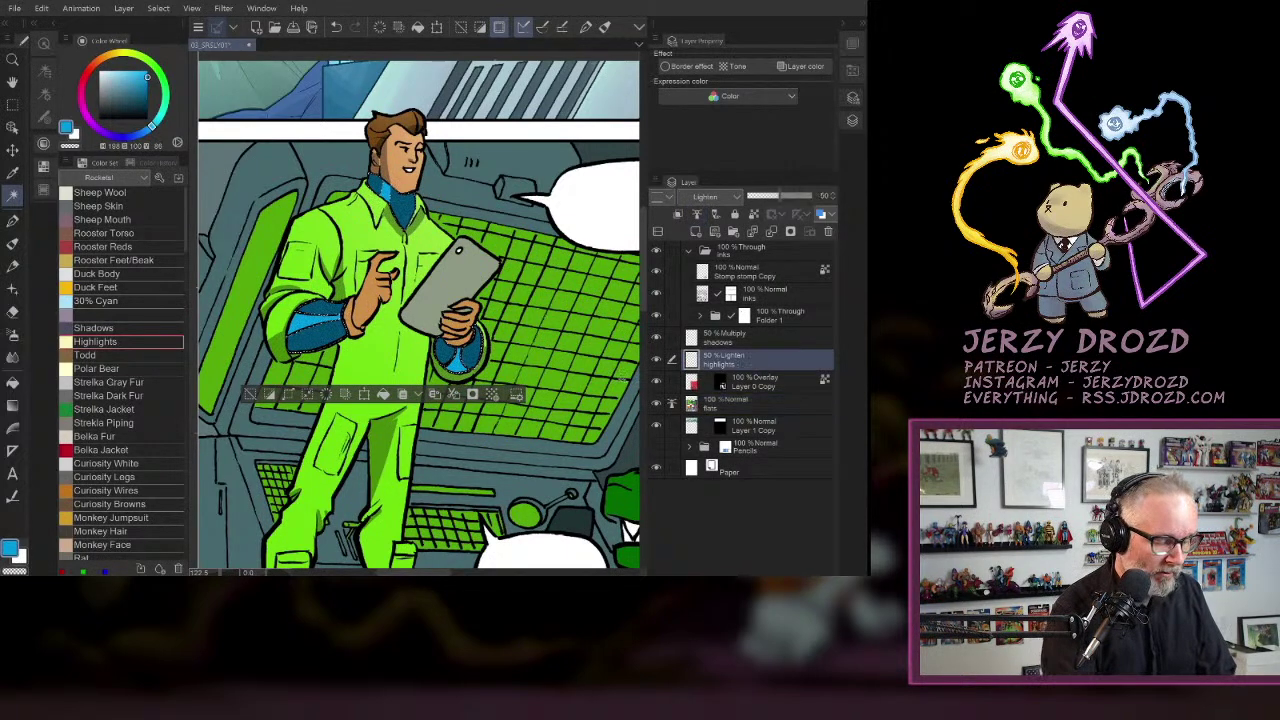
left_click(104, 342)
key("g")
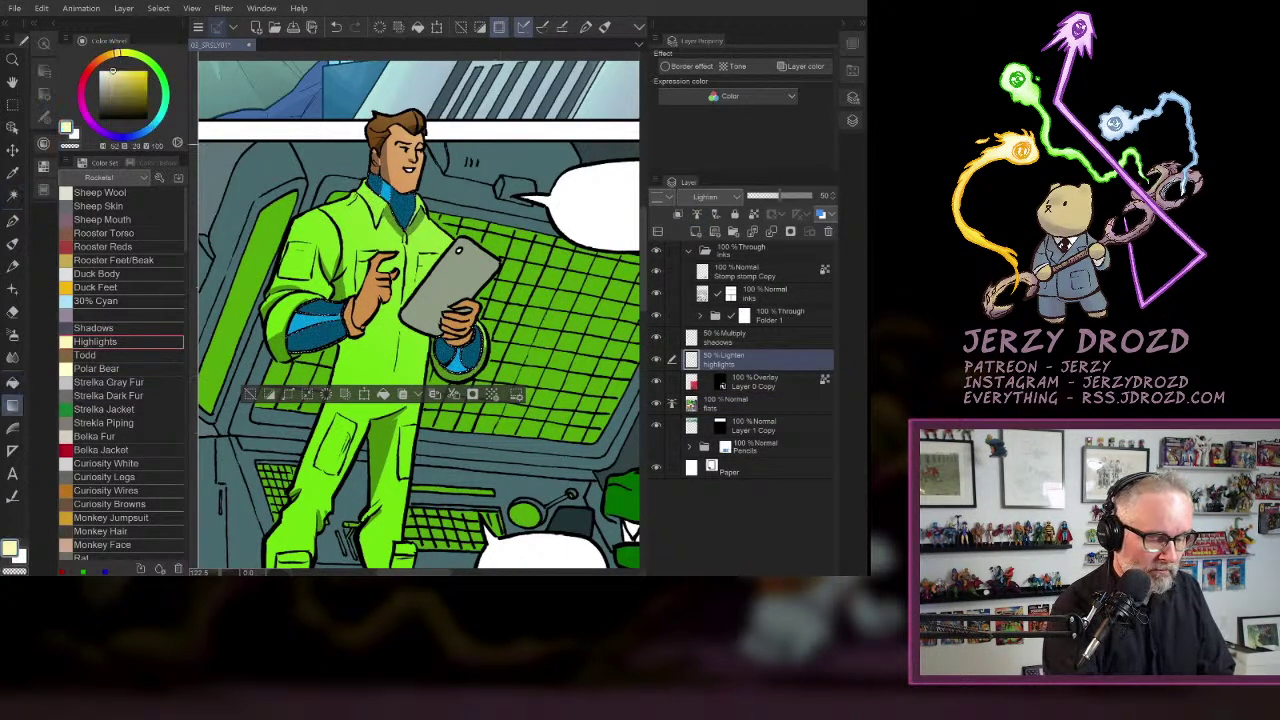
scroll(418, 314, "right", 1)
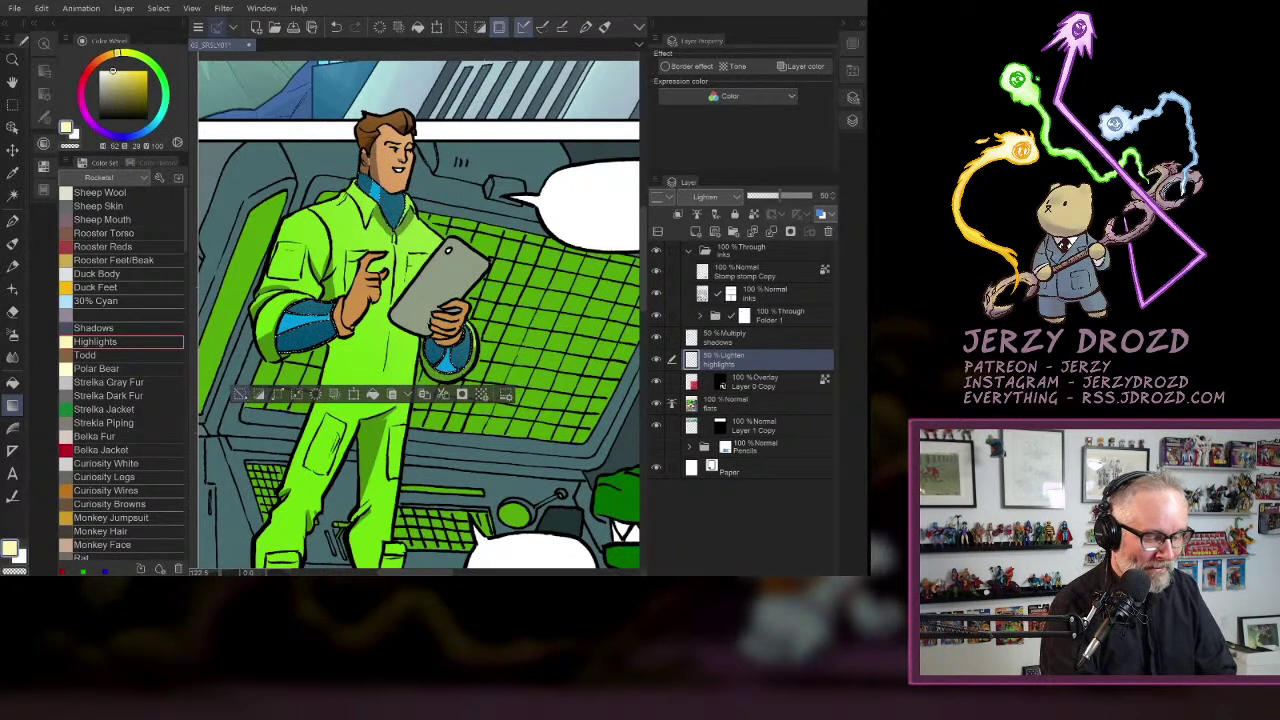
left_click(240, 394)
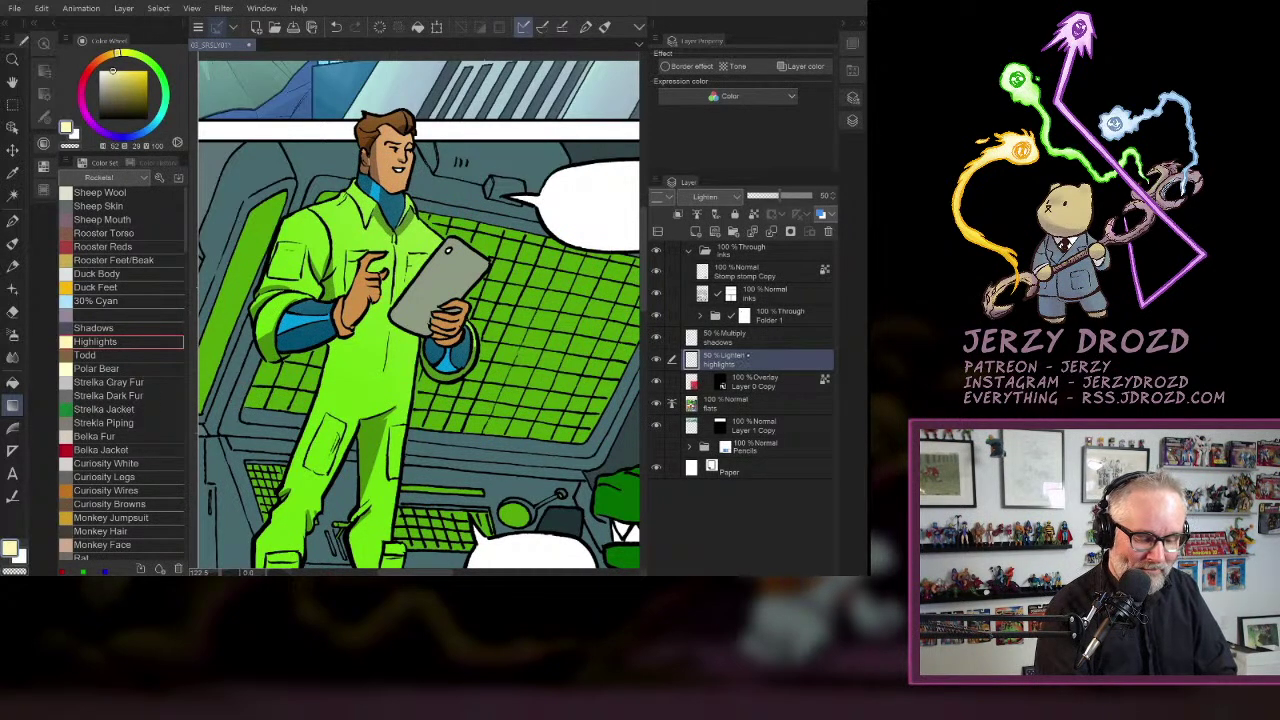
- Select the light blue patches of the collar and cuffs from the flats layer and add a Highlights-colour gradient on the highlights layer, then deselect
left_click(740, 404)
left_click(13, 196)
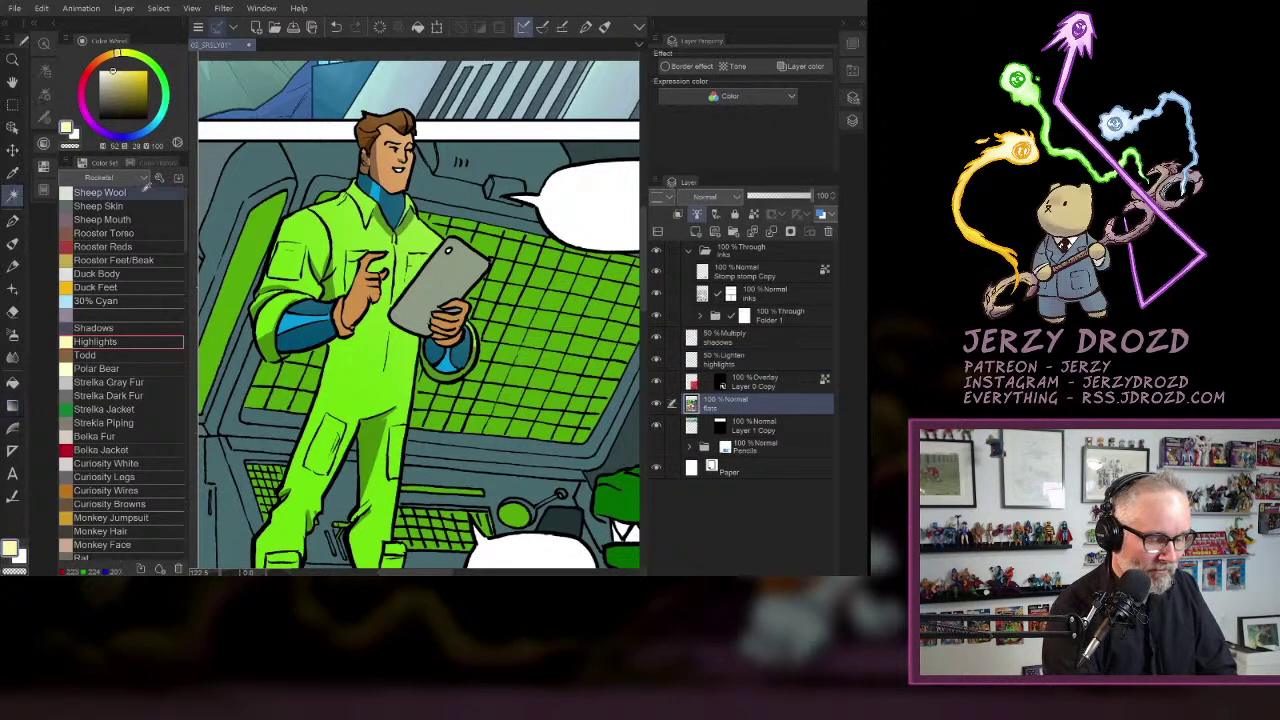
left_click(387, 194)
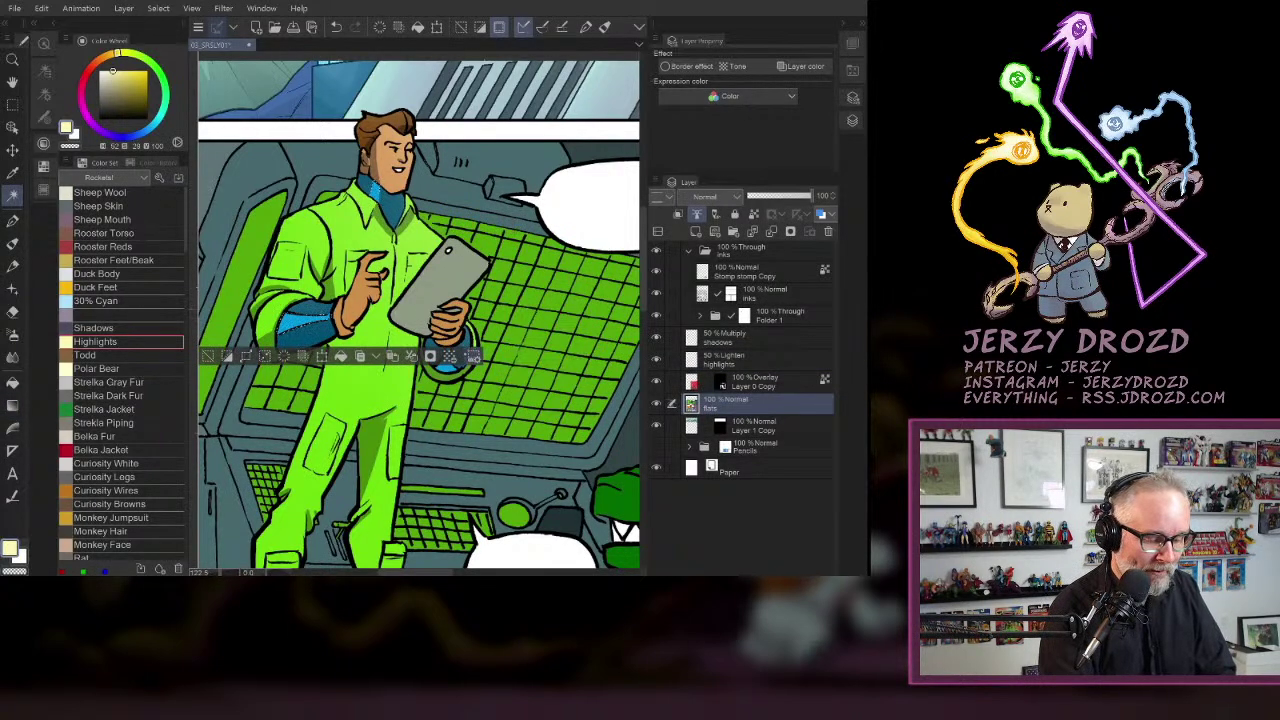
left_click(447, 369, "shift")
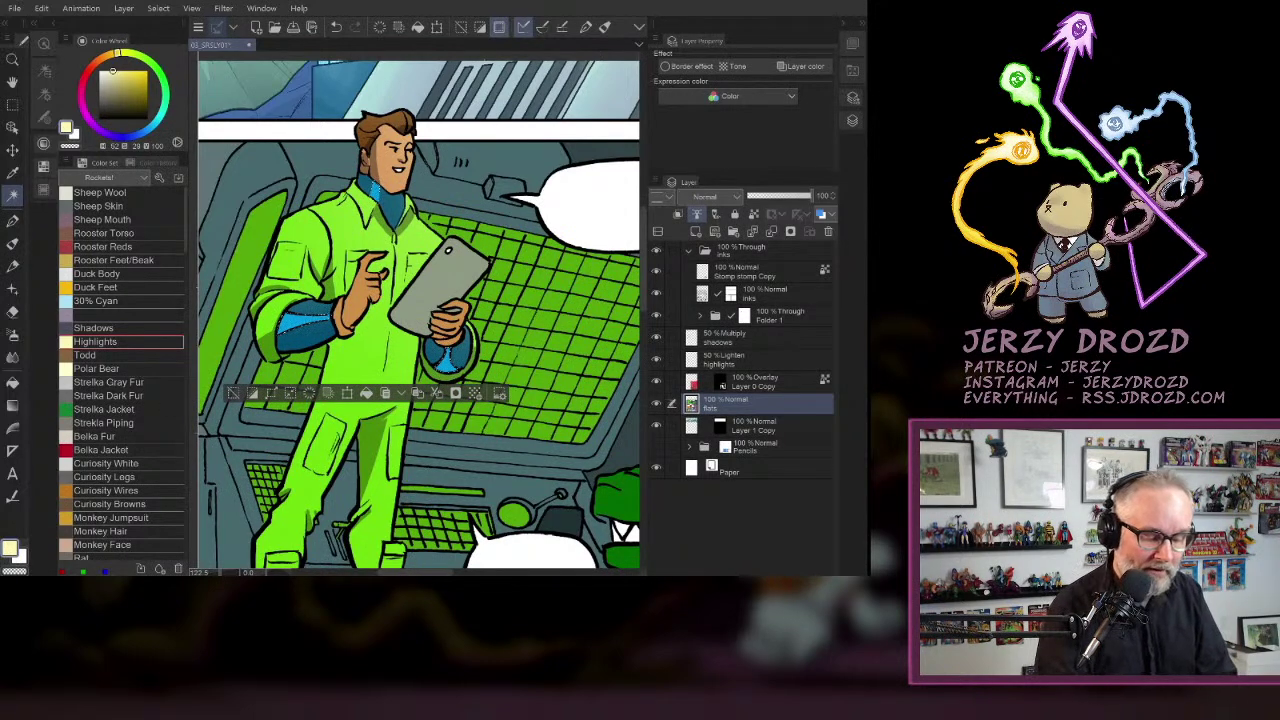
left_click(758, 359)
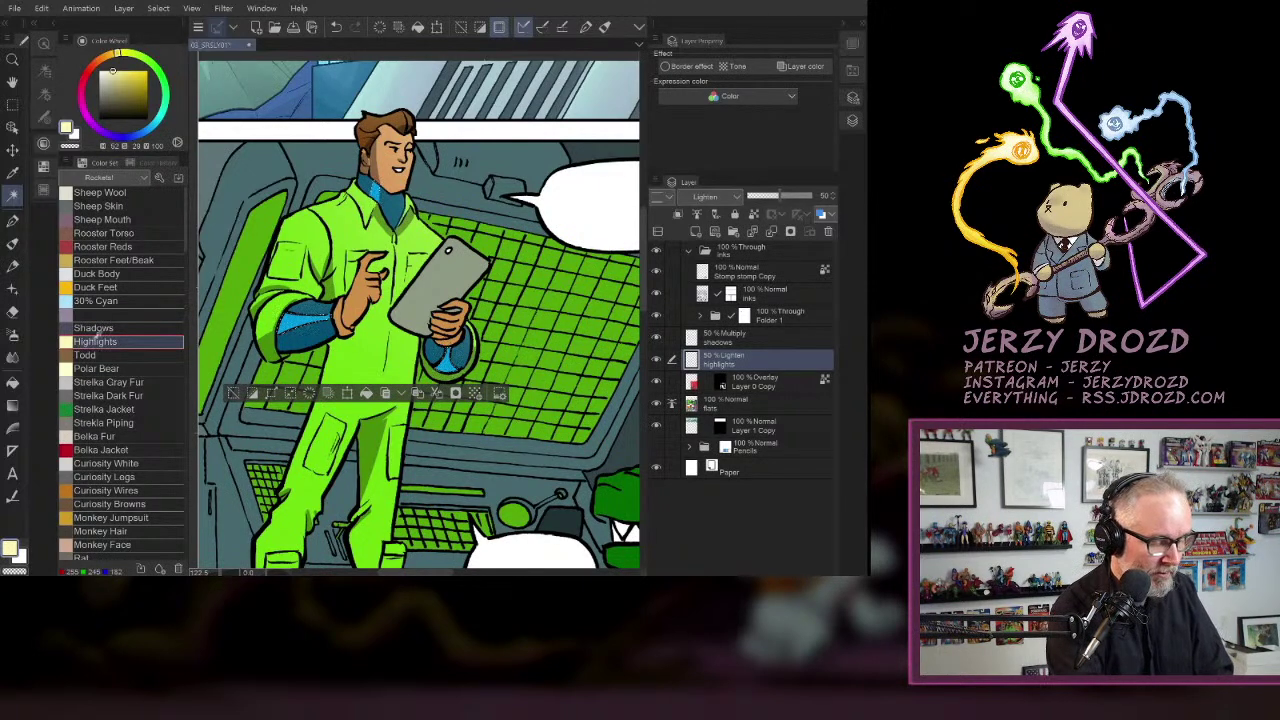
key("g")
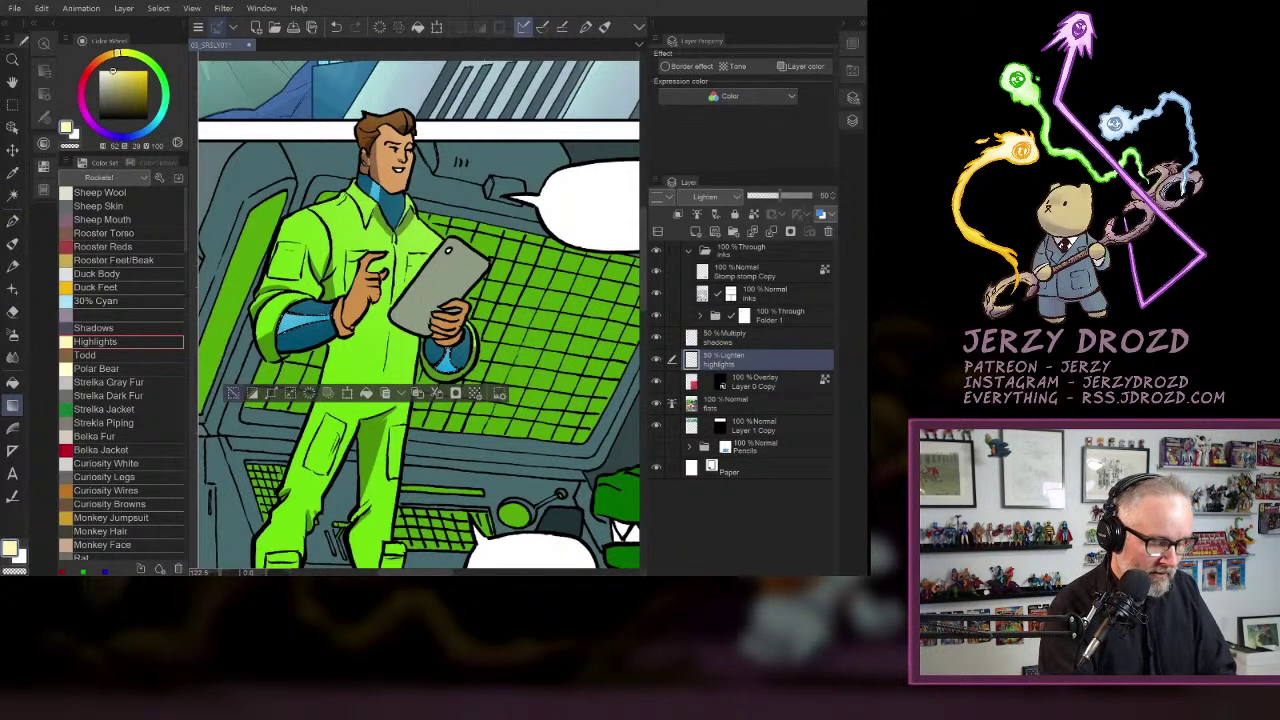
key("ctrl+d")
- Add a new layer directly above the inks layer and clip it to the layer below
scroll(260, 346, "up", 5)
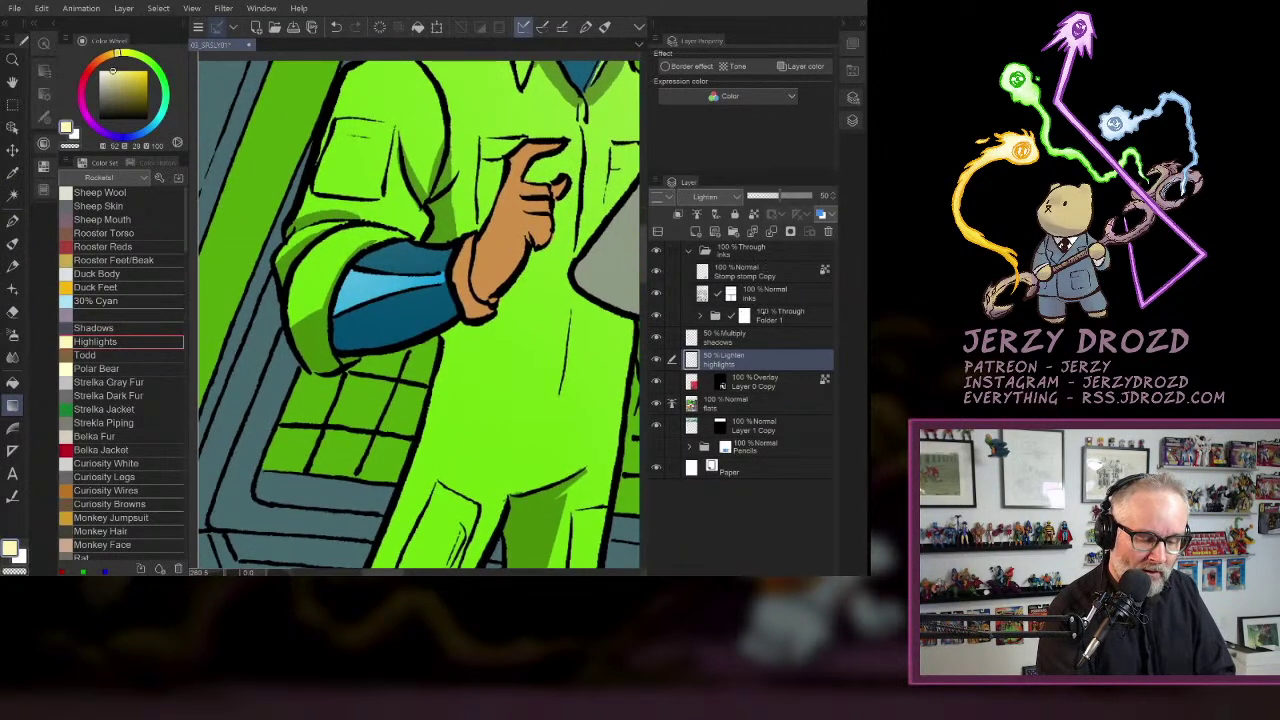
left_click(757, 294)
left_click(745, 360)
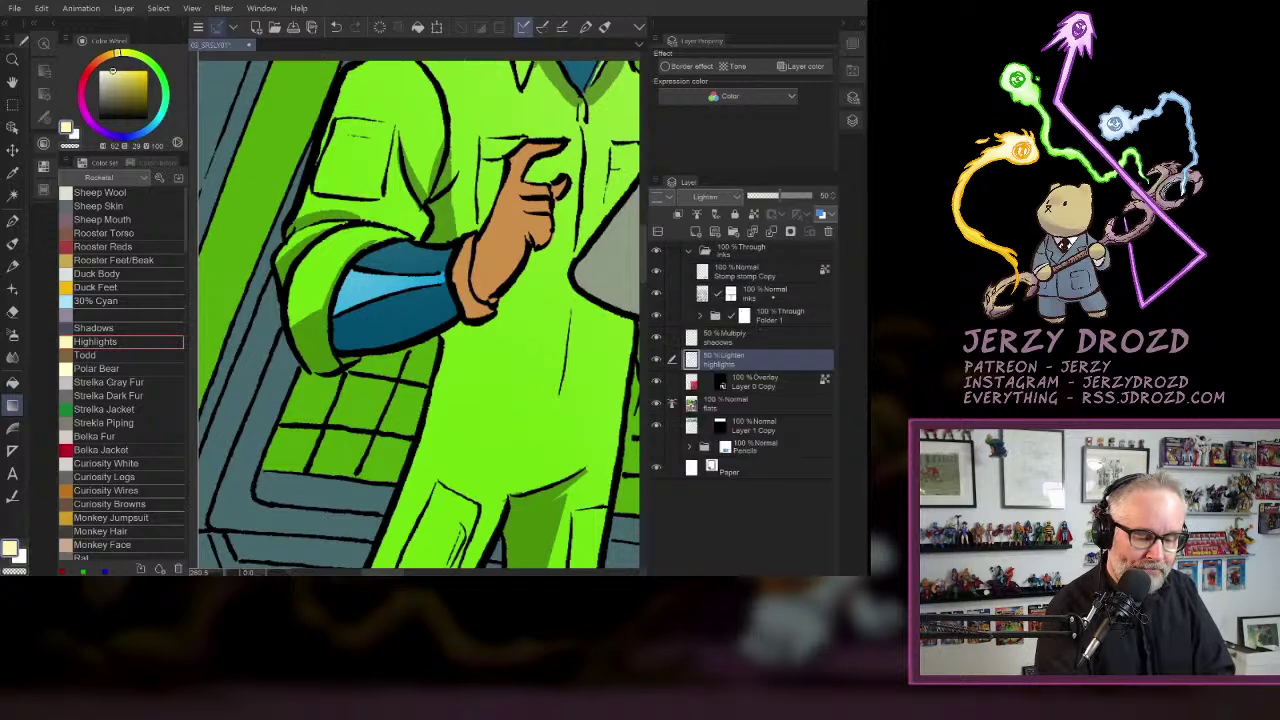
left_click(762, 293)
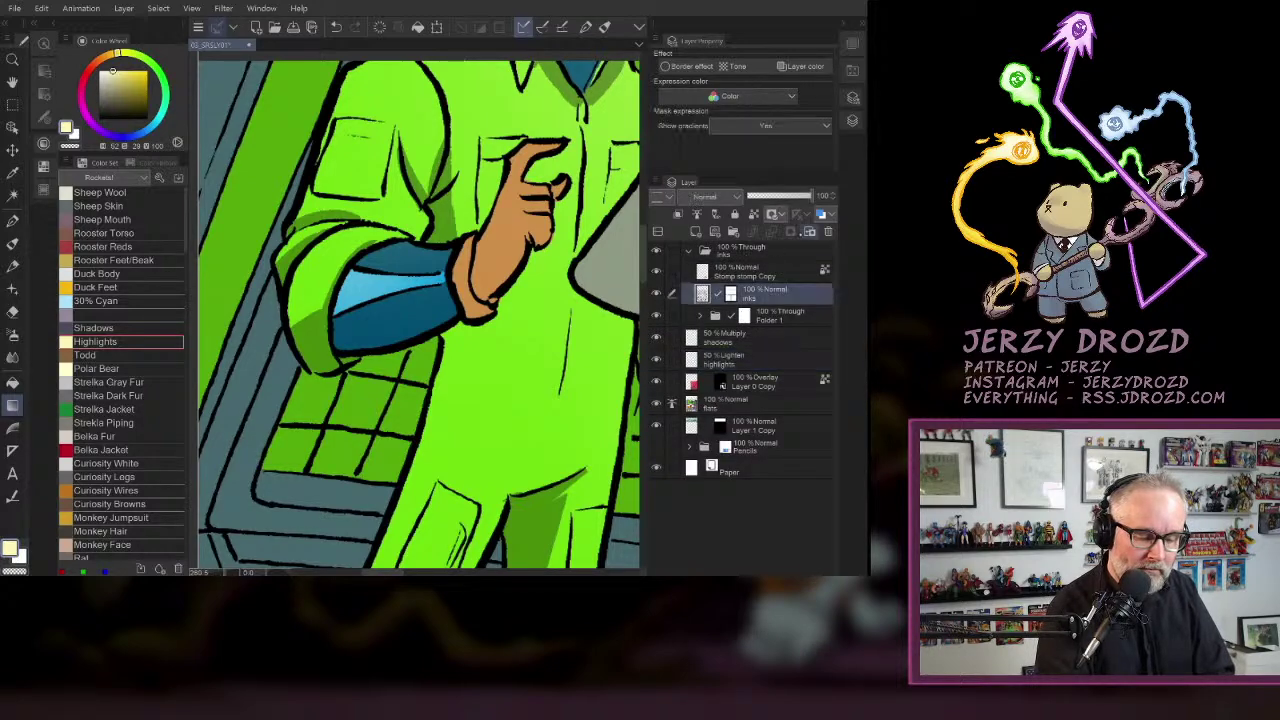
left_click(696, 231)
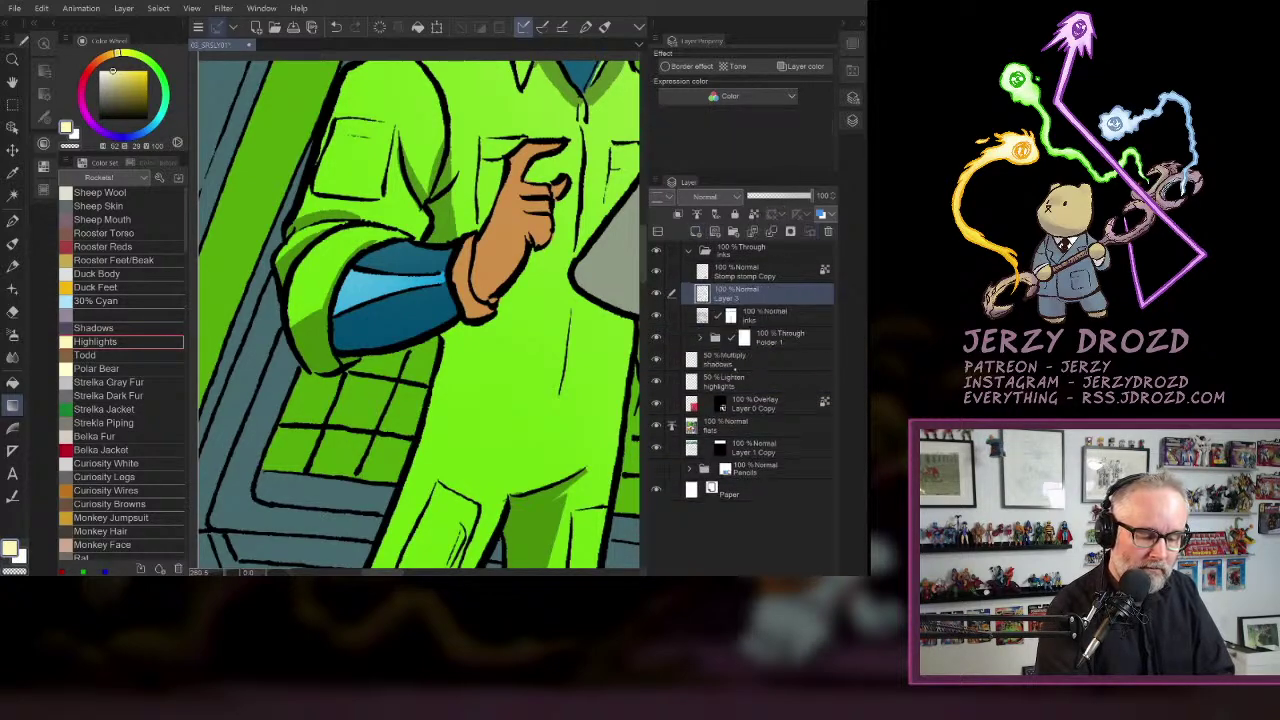
left_click(678, 214)
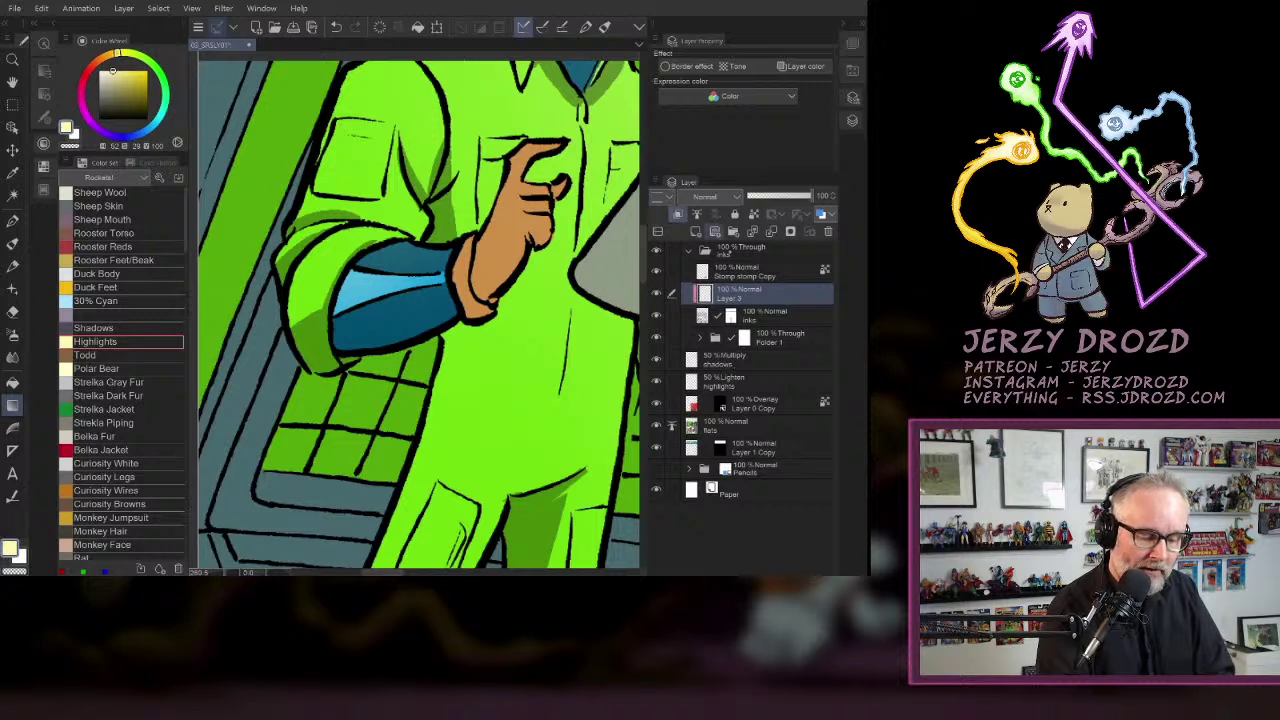
- Sample the light blue of the cuff on the man's raised arm and pen it over the ink lines bordering its light patch
left_click(13, 244)
left_click(13, 220)
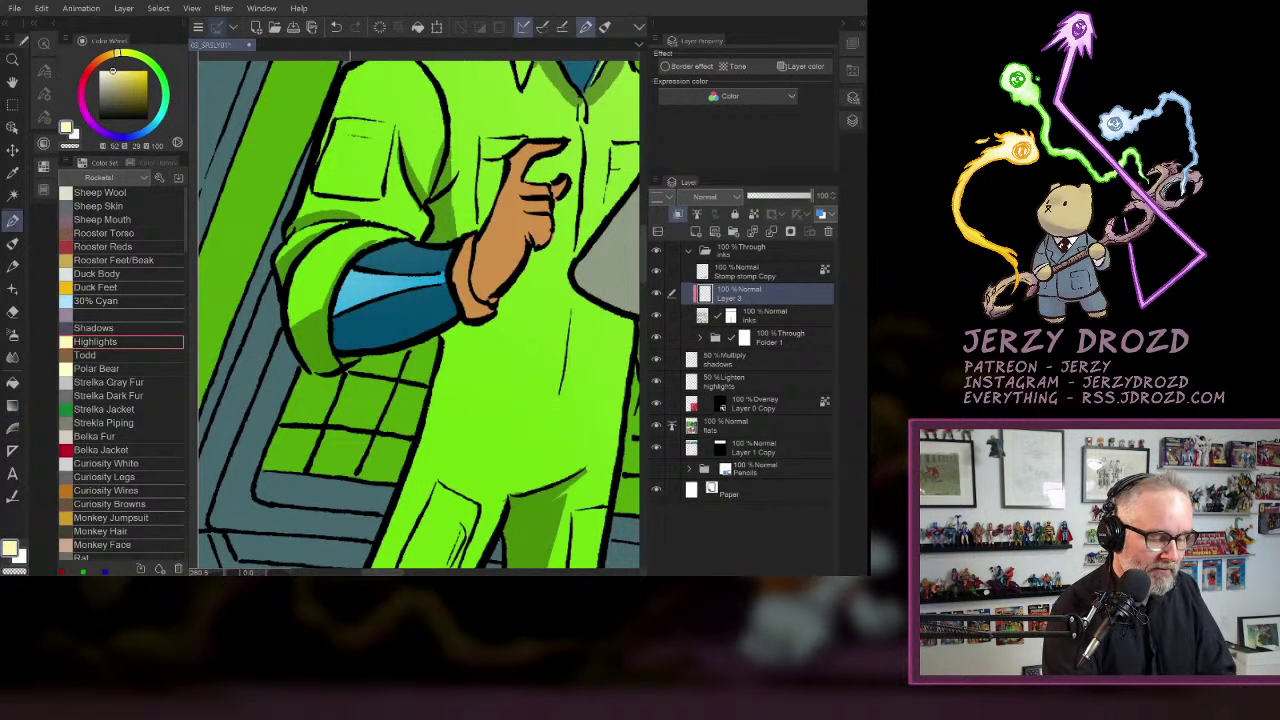
left_click(356, 292, "alt")
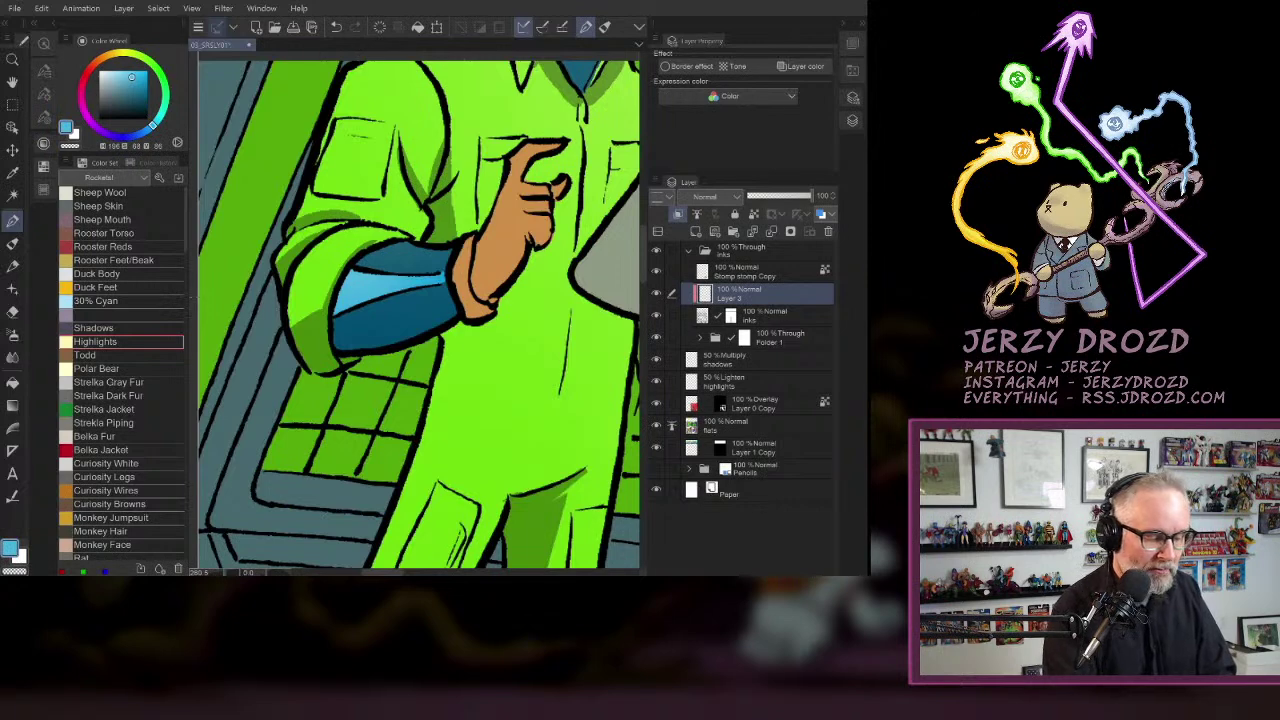
scroll(395, 317, "up", 5)
mouse_move(332, 224)
left_mouse_down()
mouse_move(308, 221)
mouse_move(480, 234)
left_mouse_up()
left_click(336, 27)
key("ctrl+z")
left_click_drag(310, 216, 472, 232)
key("ctrl+z")
mouse_move(310, 222)
left_mouse_down()
mouse_move(344, 232)
mouse_move(473, 232)
mouse_move(278, 318)
left_mouse_up()
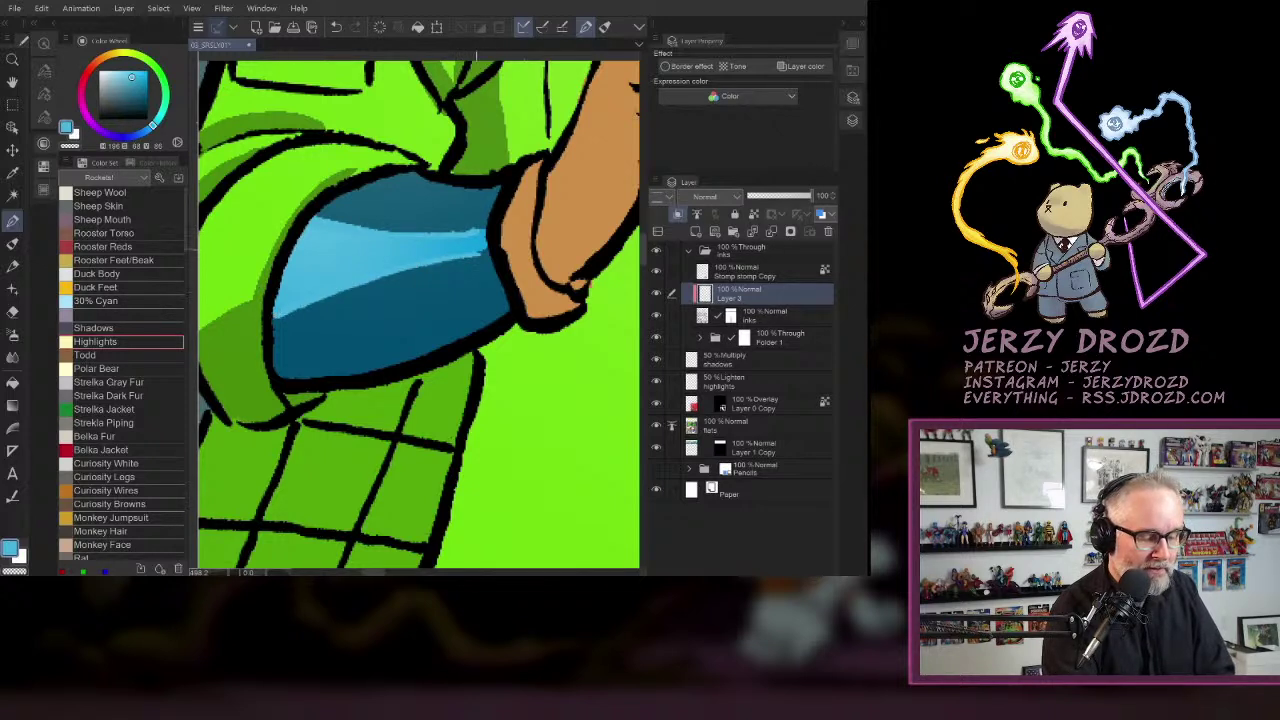
- Recolour the remaining ink lines toward the wrist end of the raised arm's light patch, using blues sampled from the adjacent areas
left_click(476, 242, "alt")
left_click_drag(474, 235, 392, 236)
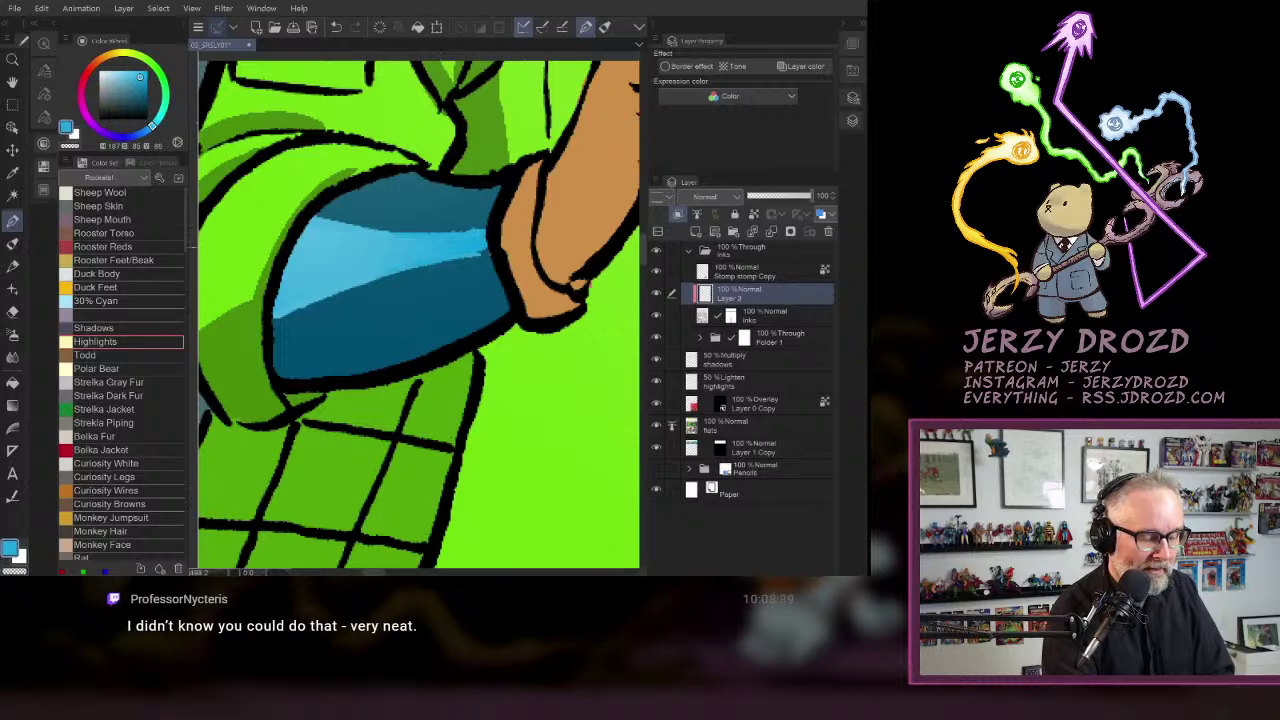
left_click(400, 248, "alt")
left_click_drag(390, 273, 408, 268)
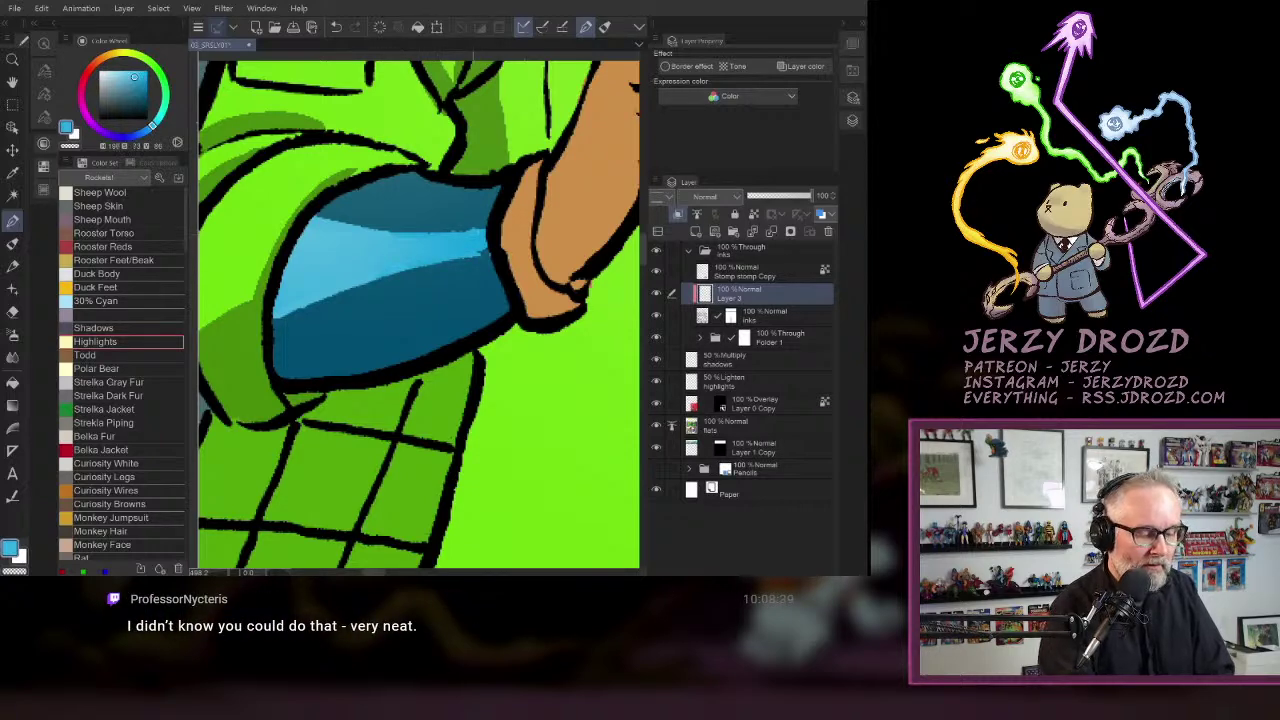
- Sample the light blue of the cuff on the tablet-holding arm and paint it over the ink lines around its light patch
left_click_drag(480, 140, 320, 545)
left_click_drag(560, 300, 426, 389)
left_click_drag(600, 520, 473, 95)
left_click_drag(473, 236, 364, 197)
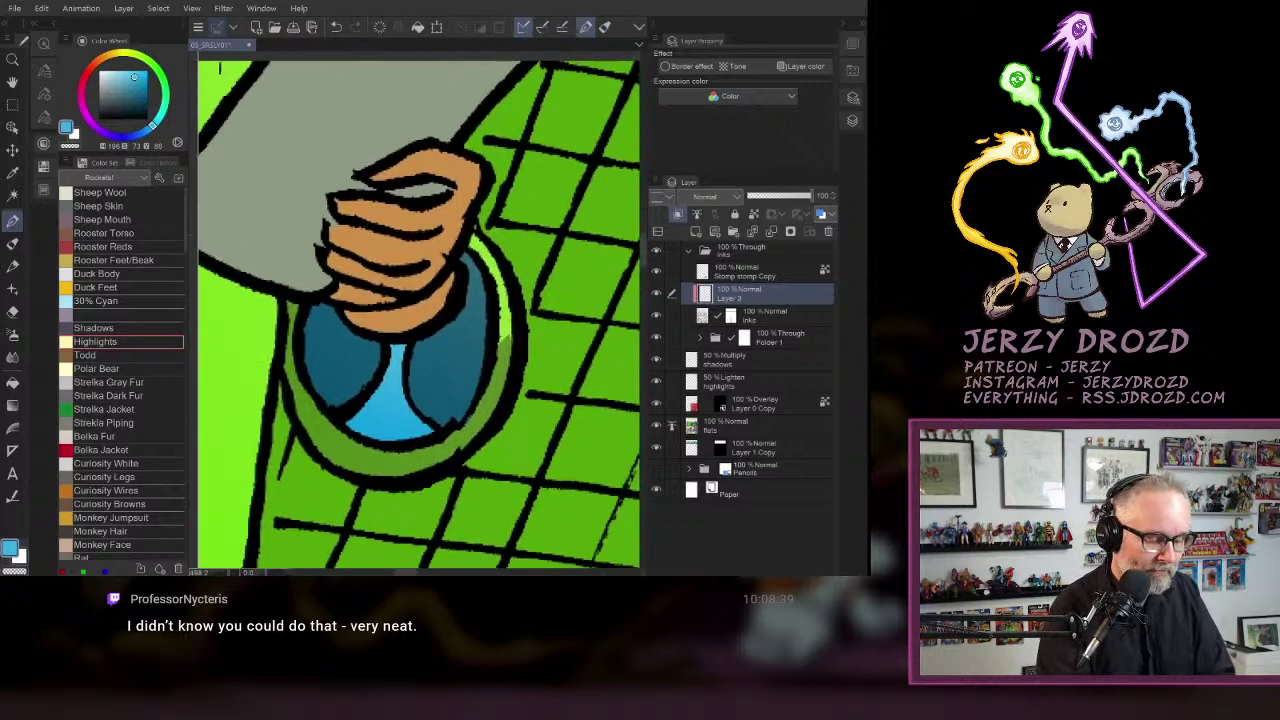
left_click(386, 404, "alt")
mouse_move(373, 388)
left_mouse_down()
mouse_move(342, 413)
mouse_move(394, 347)
mouse_move(430, 426)
left_mouse_up()
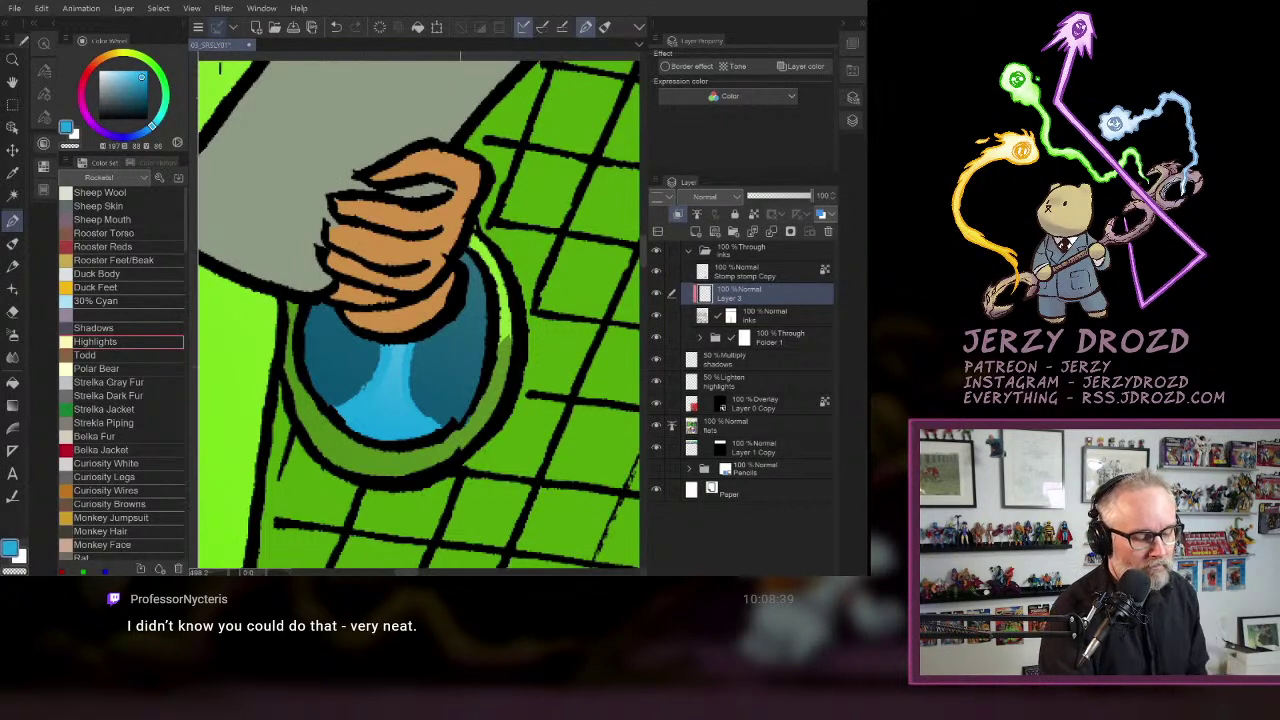
- Select the skin of both the man's hands and lay a gradient in the Highlights colour on the highlights layer
scroll(419, 320, "down", 5)
left_click_drag(405, 280, 518, 248)
left_click(13, 195)
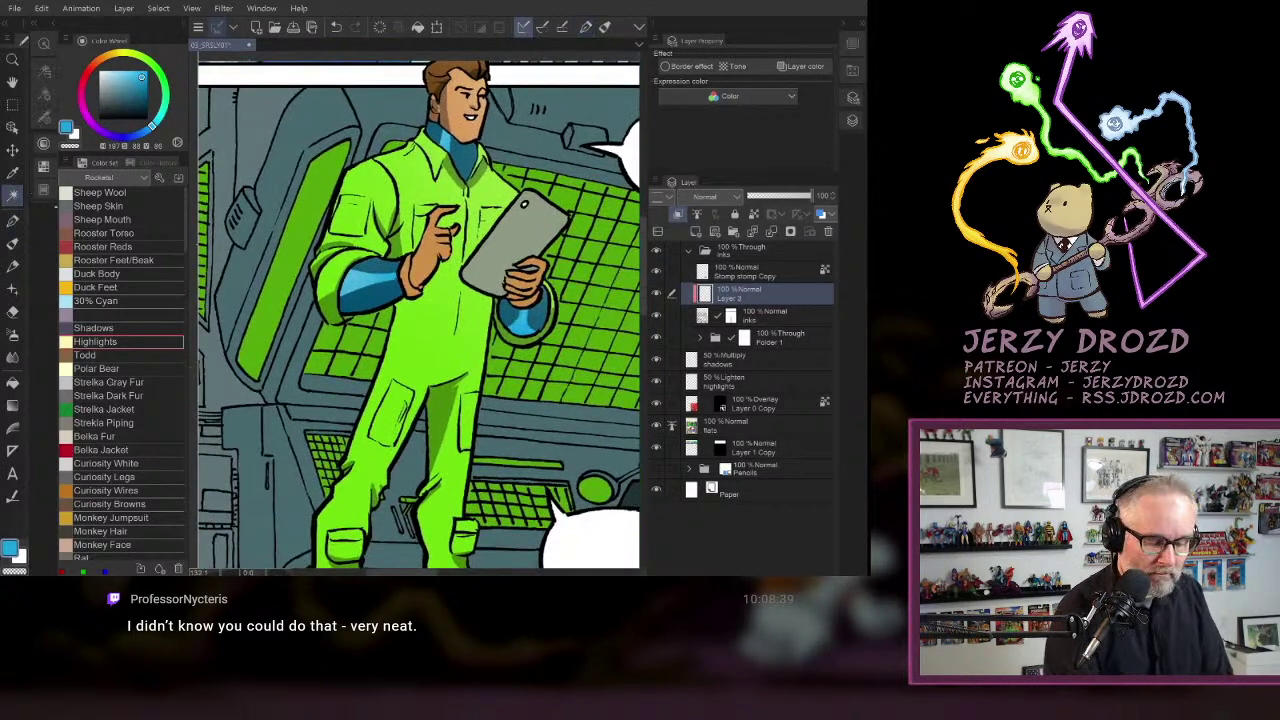
left_click(740, 426)
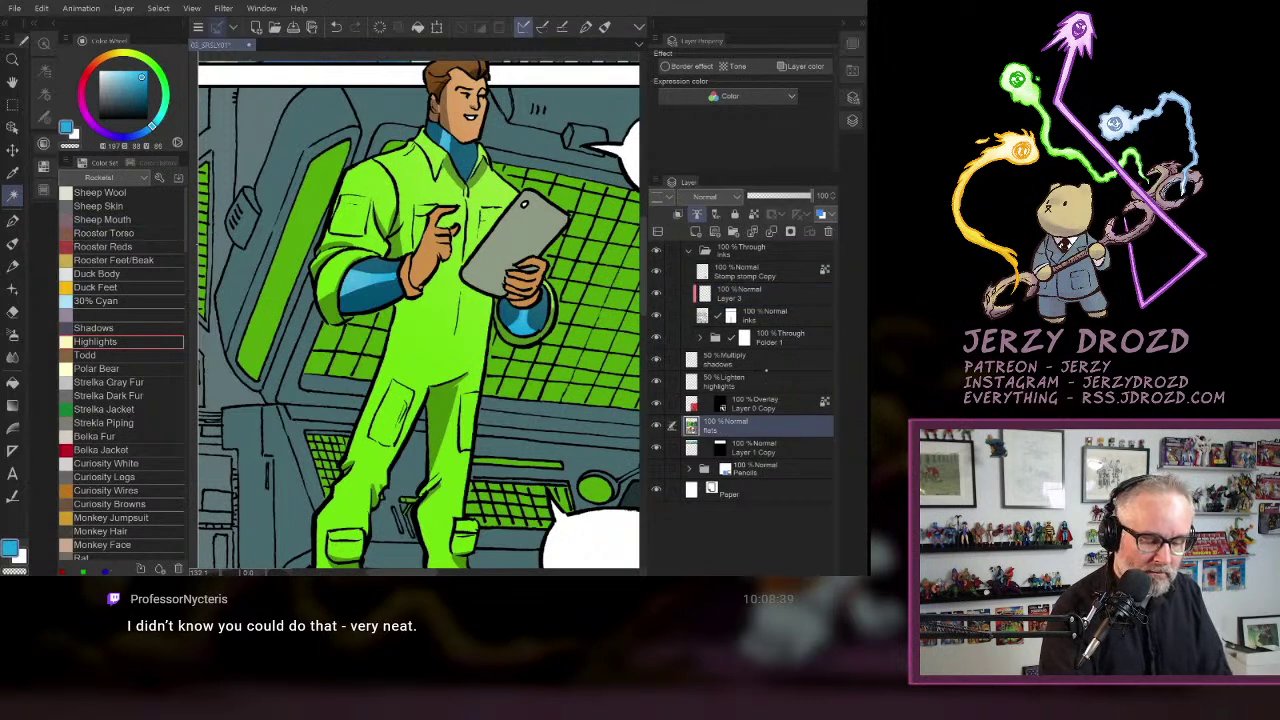
left_click(740, 382)
left_click(424, 259)
left_click(531, 291, "shift")
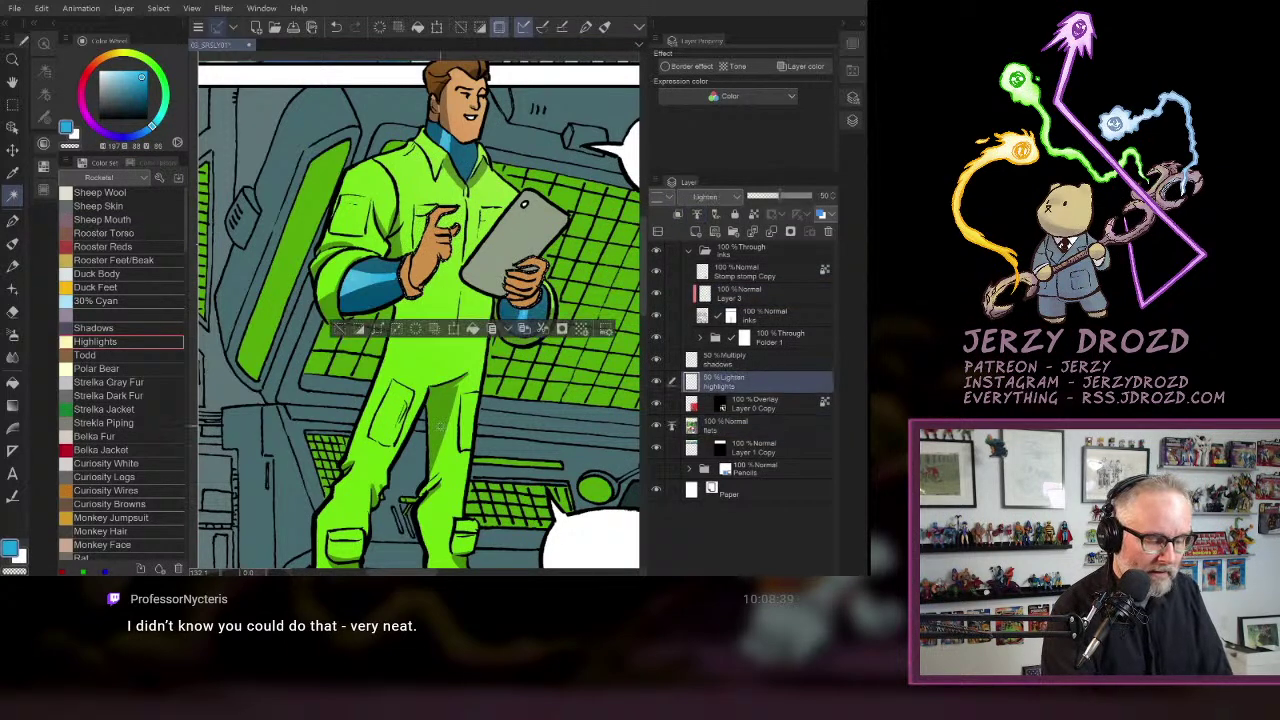
left_click(92, 342)
left_click(13, 405)
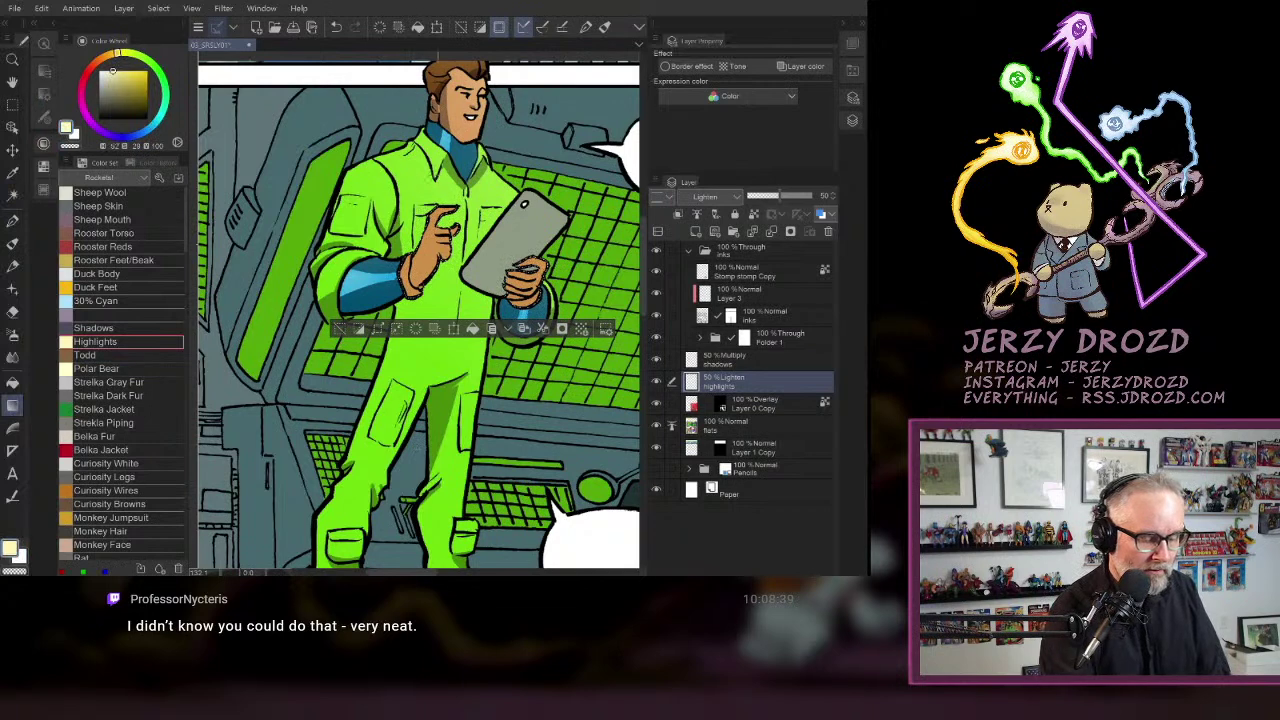
- Paint pen shadows on the selected hands with the Shadows colour on the shadows layer and clear the selection
left_click(745, 361)
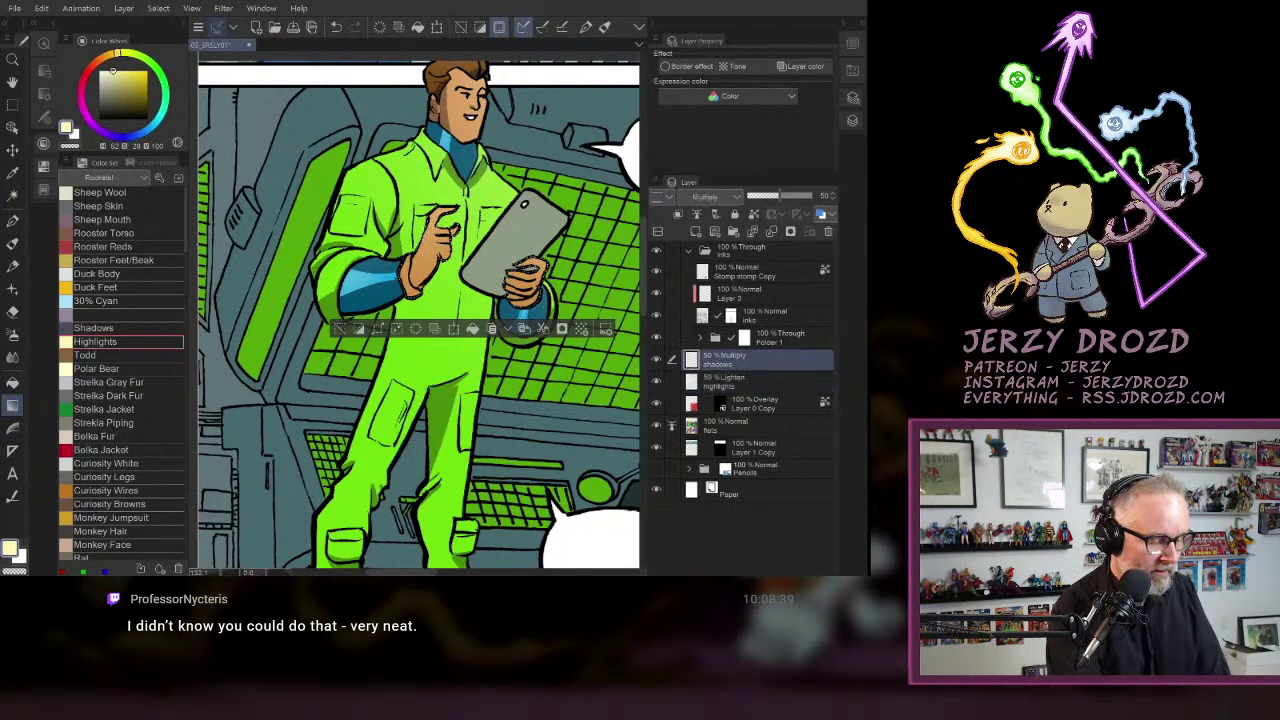
left_click(108, 327)
key("p")
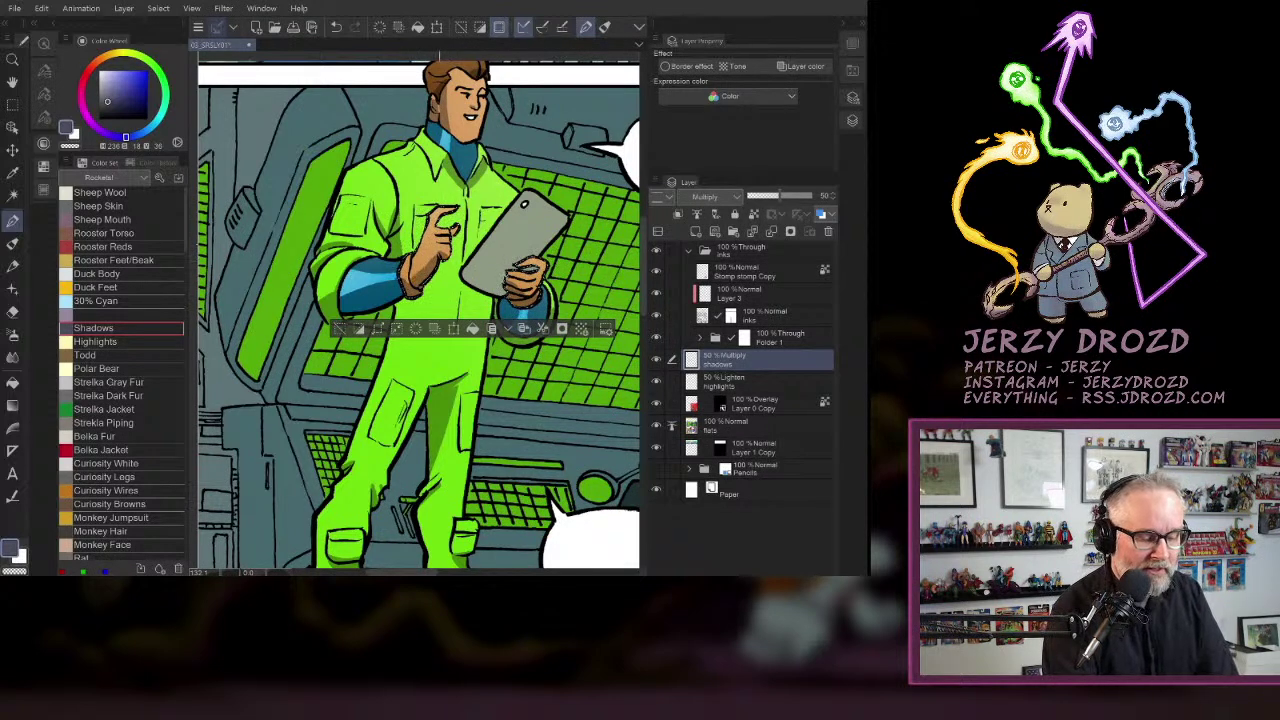
key("ctrl+d")
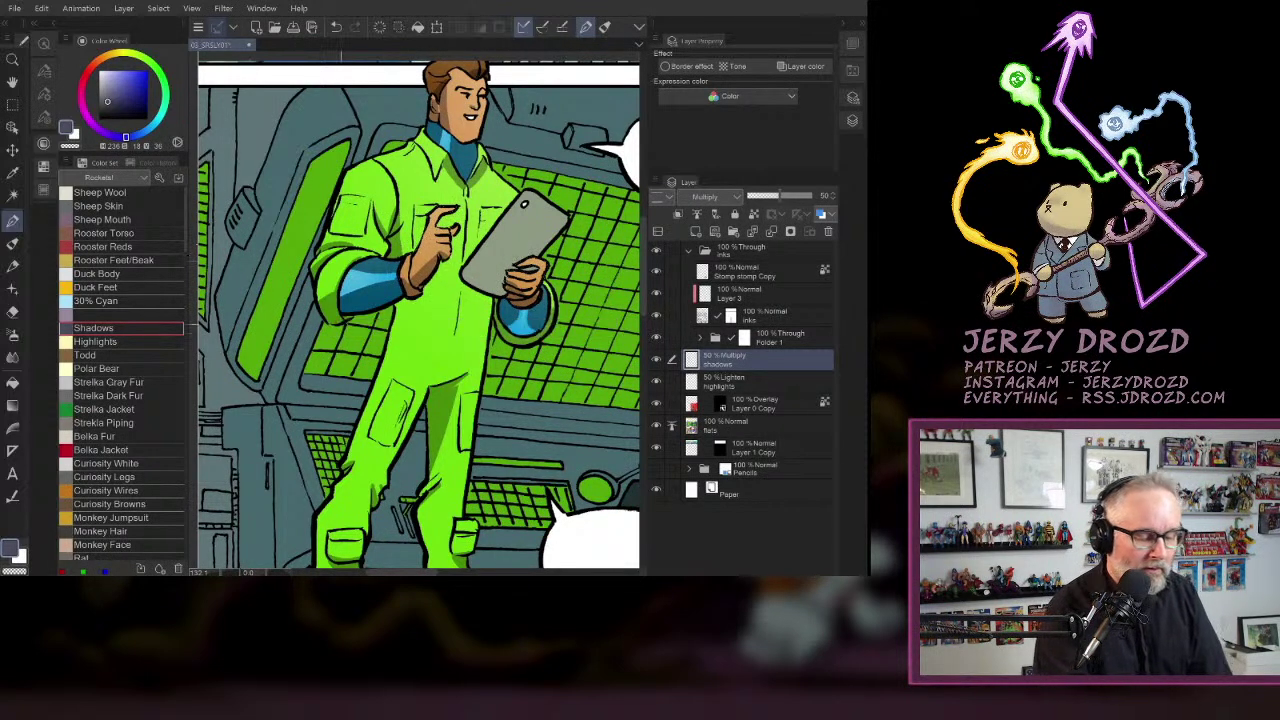
- Select the grey tablet and lay a gradient in the Highlights colour over it on the highlights layer
left_click_drag(339, 325, 279, 296)
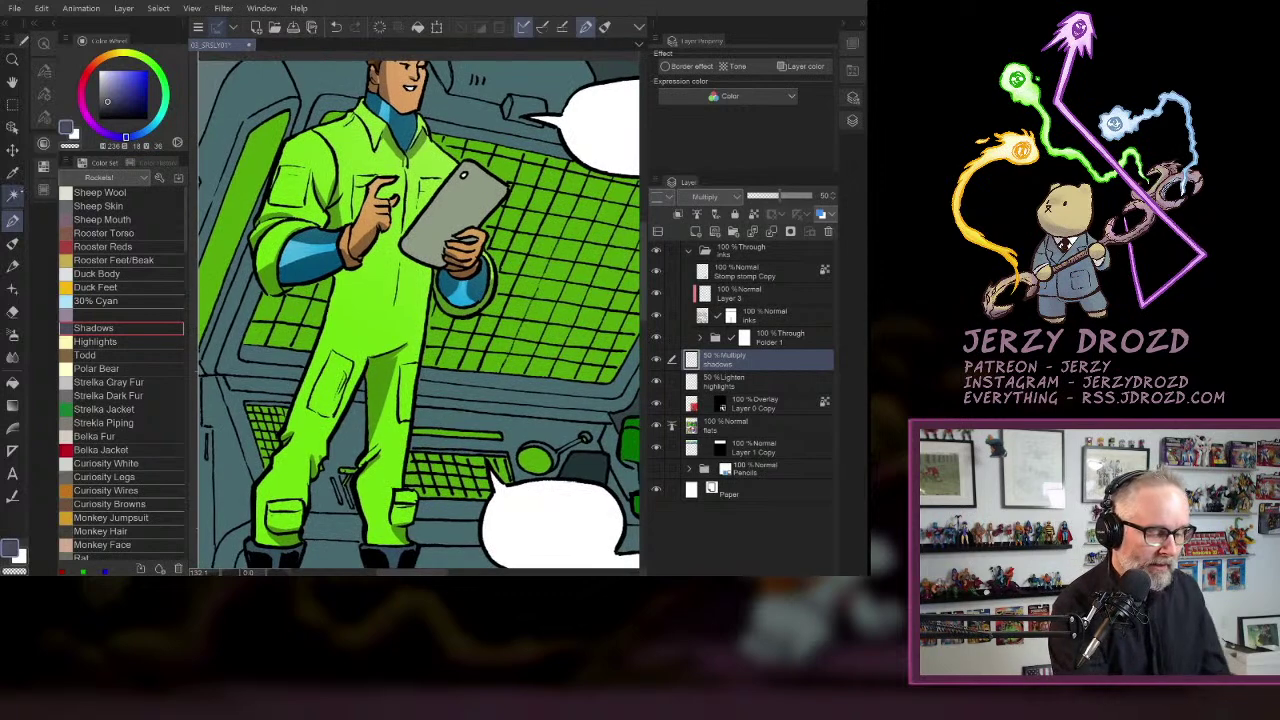
left_click(12, 196)
left_click(452, 205)
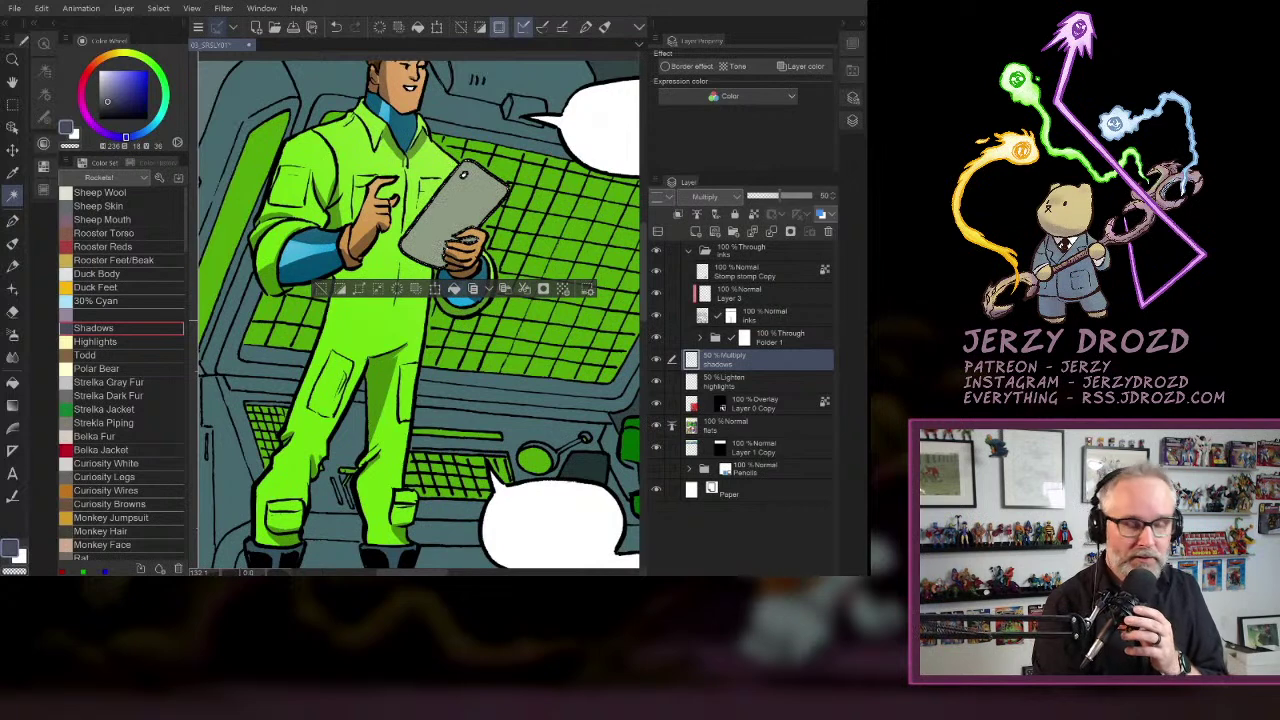
left_click(108, 342)
left_click(769, 386)
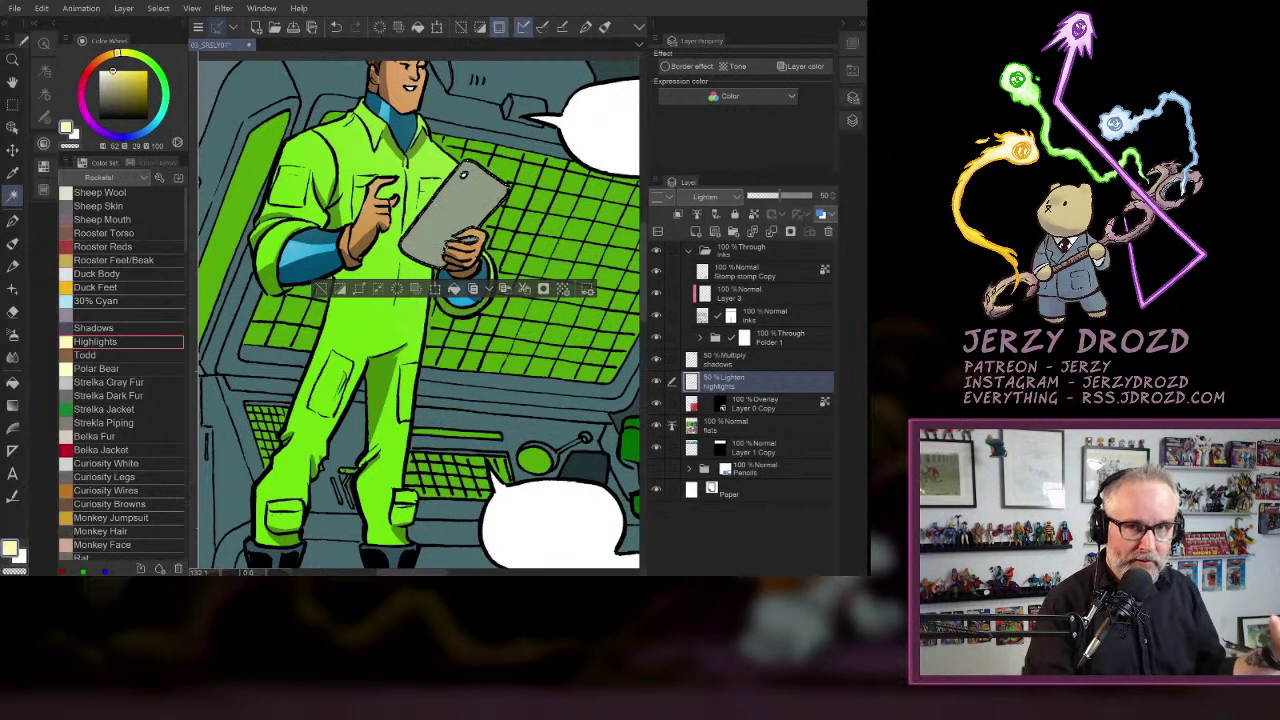
left_click(12, 405)
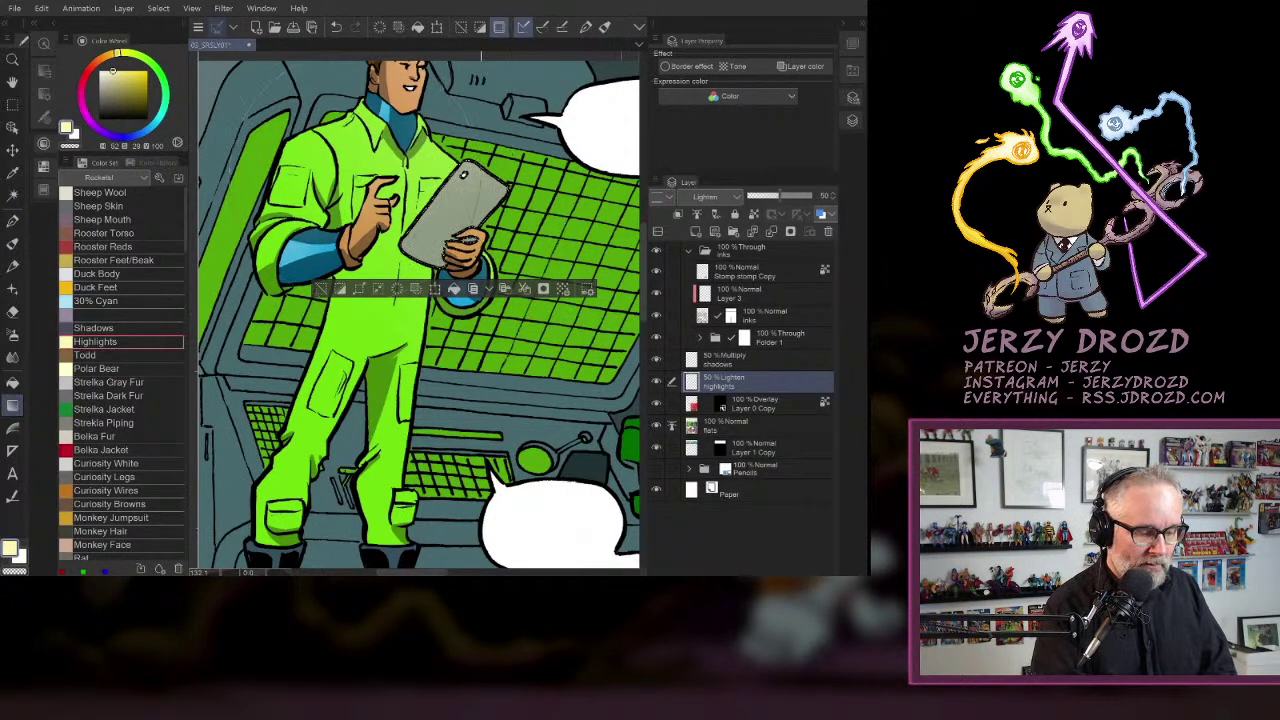
- Paint pen shadows on the selected tablet with the Shadows colour on the shadows layer and clear the selection
left_click(745, 362)
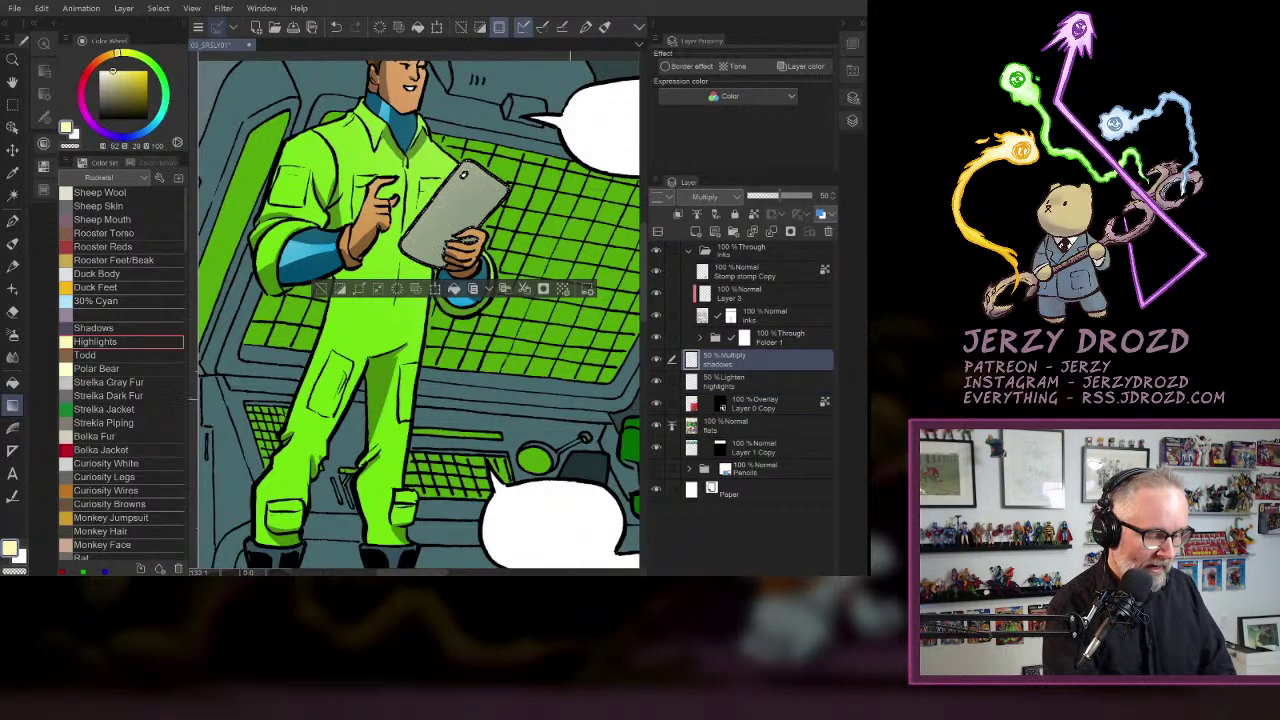
left_click(128, 325)
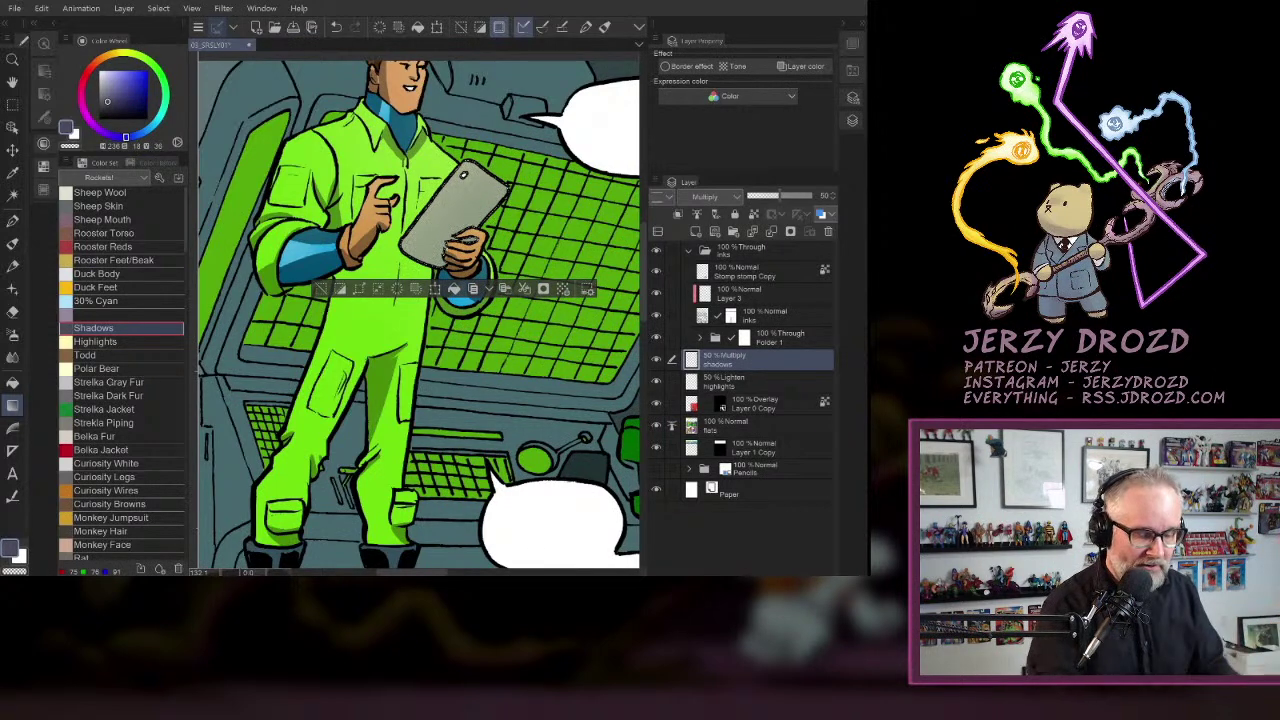
left_click(12, 221)
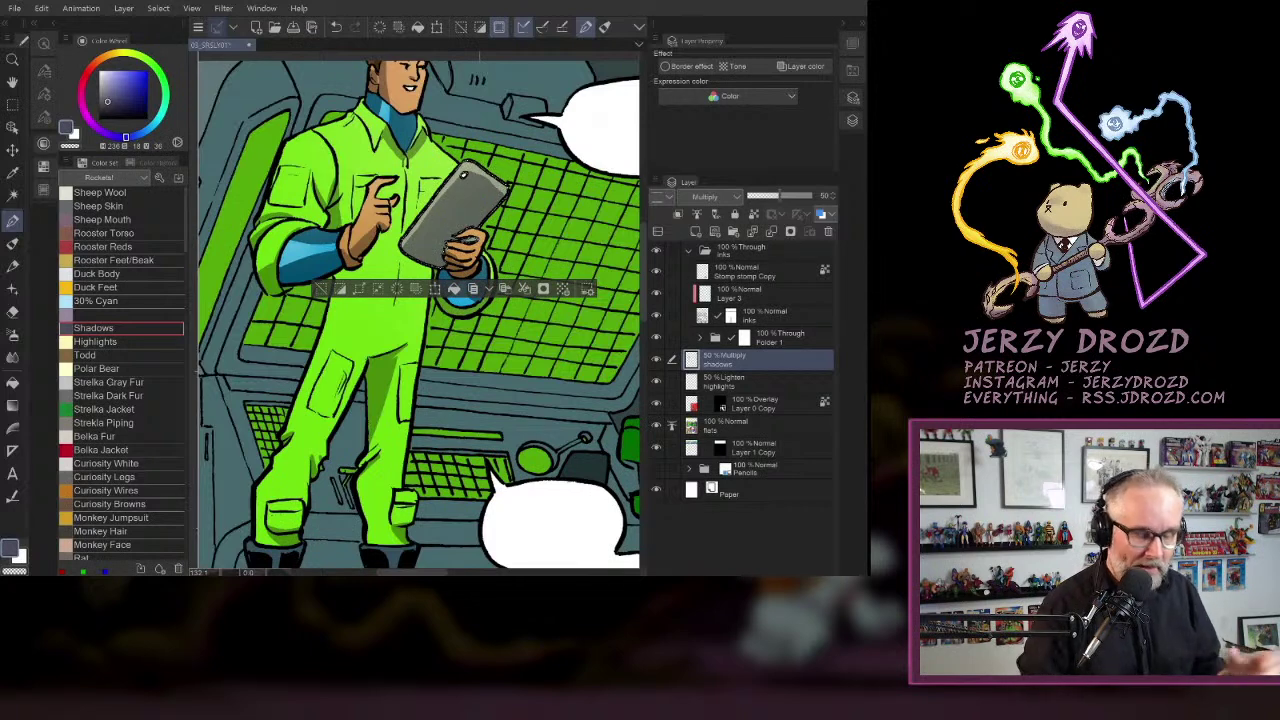
key("ctrl+d")
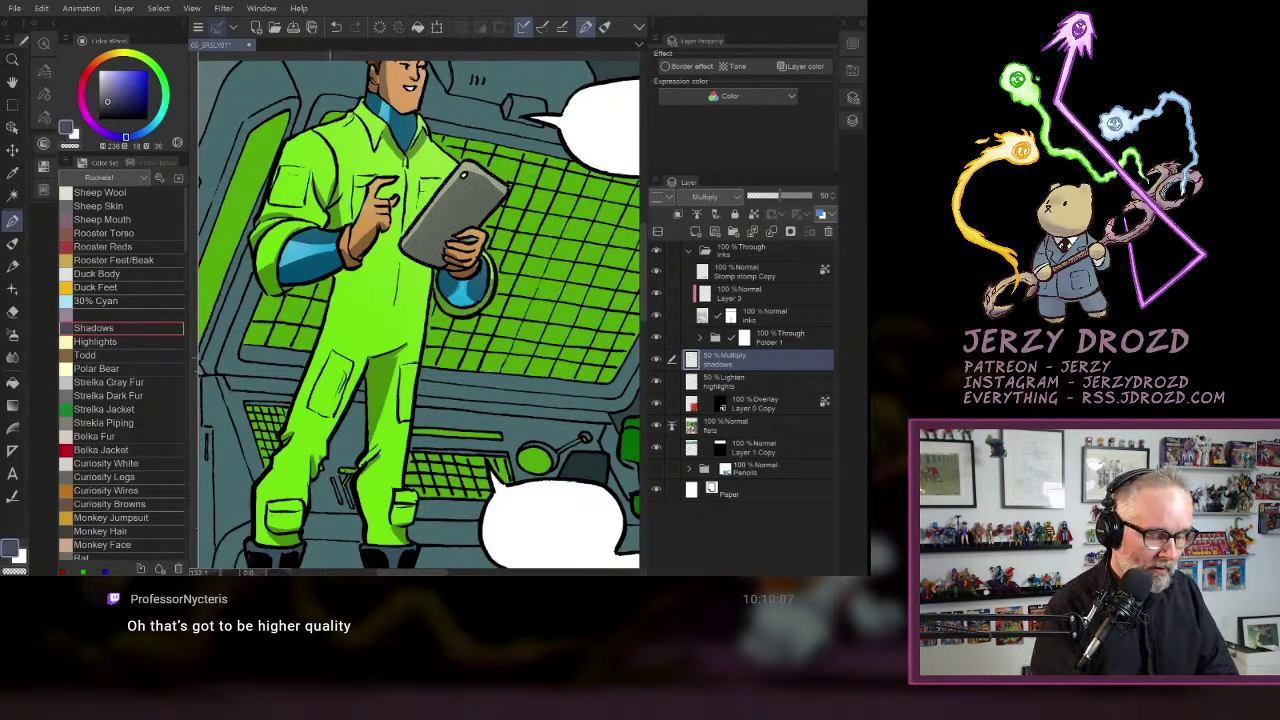
- Select the man's dark boots and lay a gradient in the Highlights colour over them on the highlights layer
key("ctrl+minus")
left_click_drag(533, 391, 499, 280)
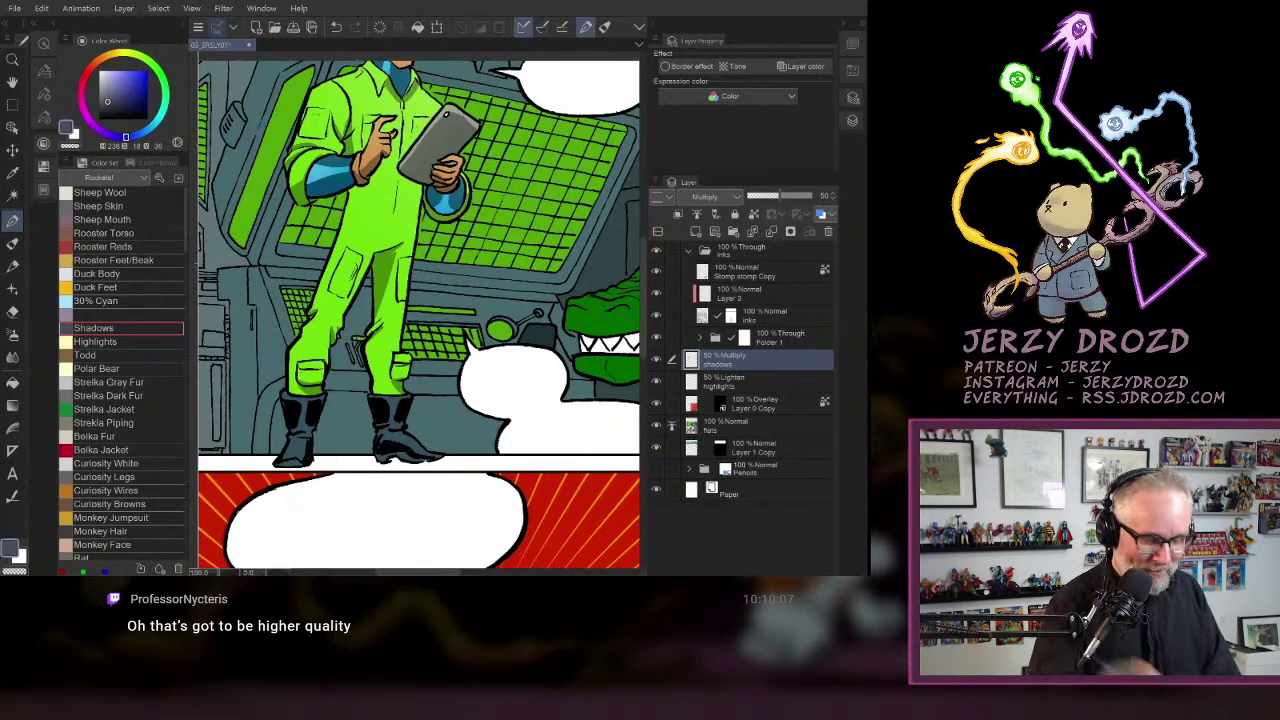
left_click(100, 342)
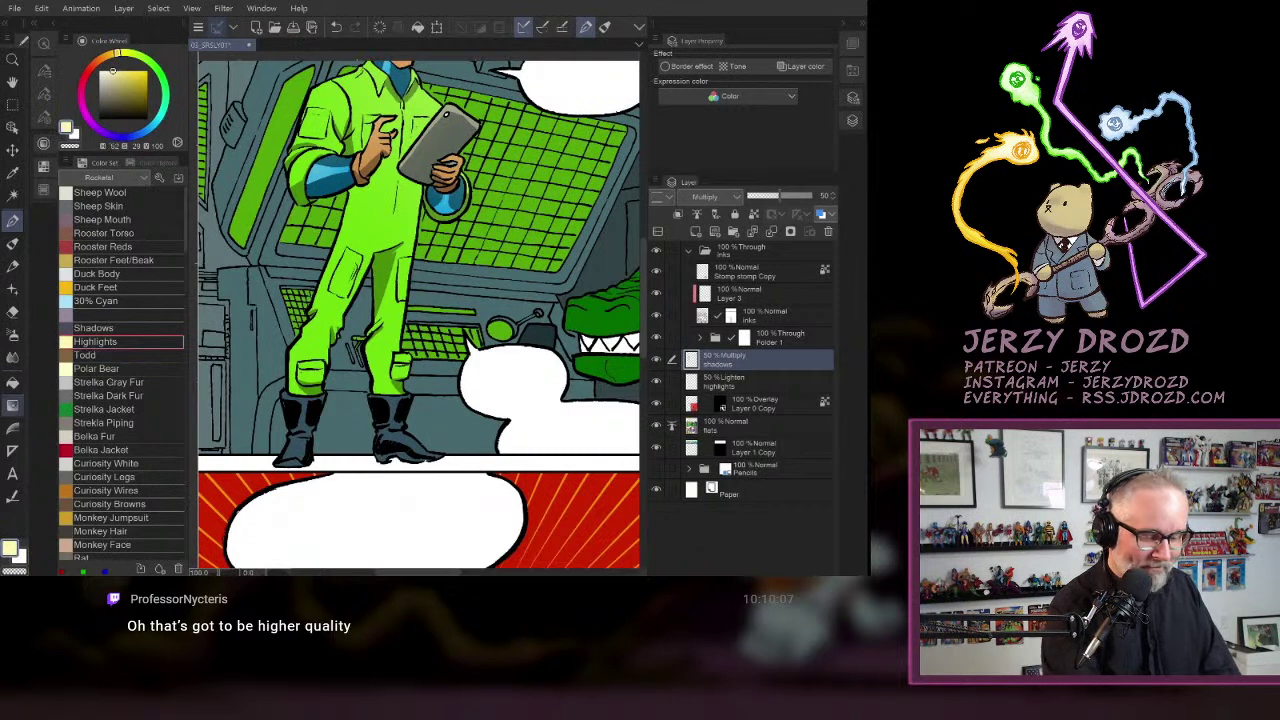
left_click(12, 406)
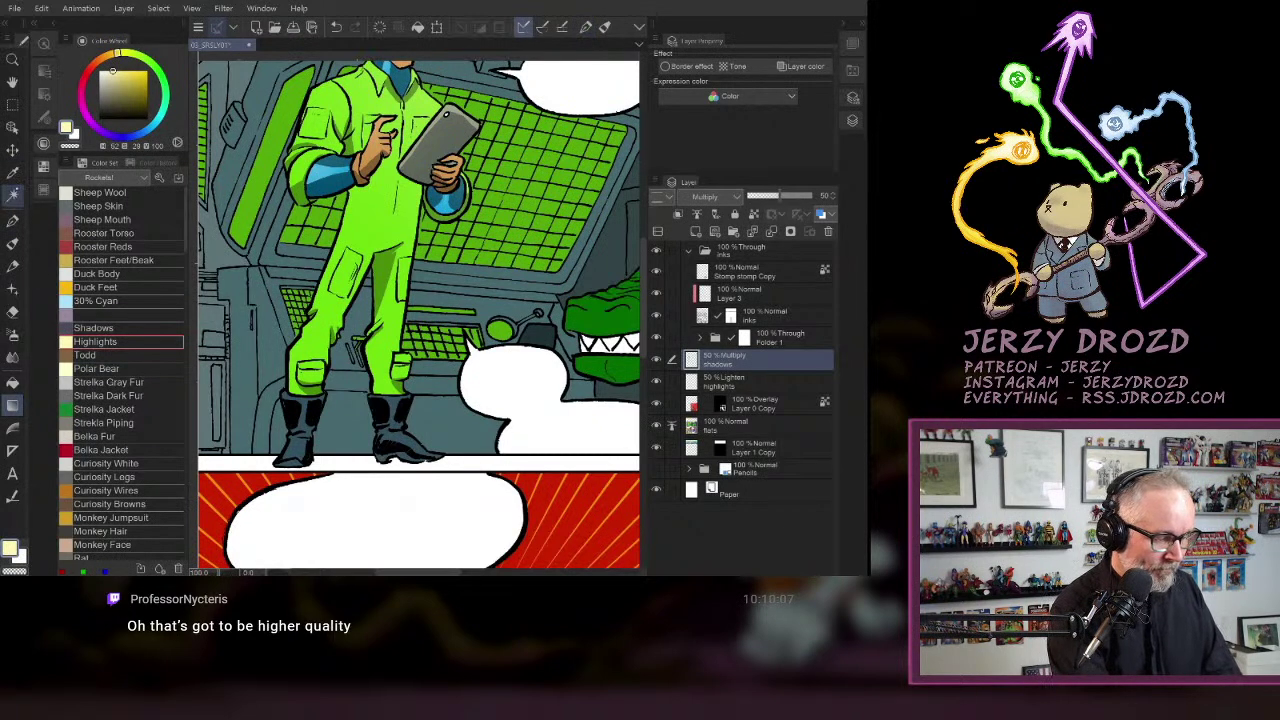
left_click(12, 195)
left_click(741, 405)
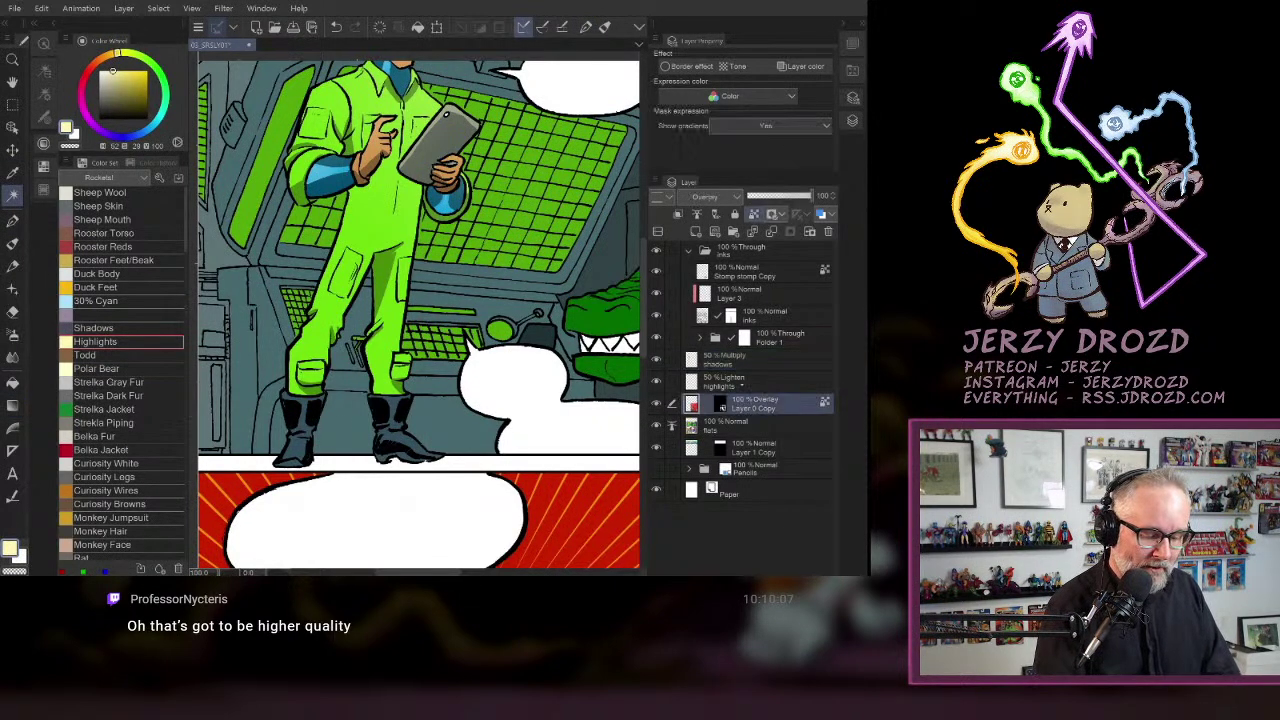
left_click(745, 381)
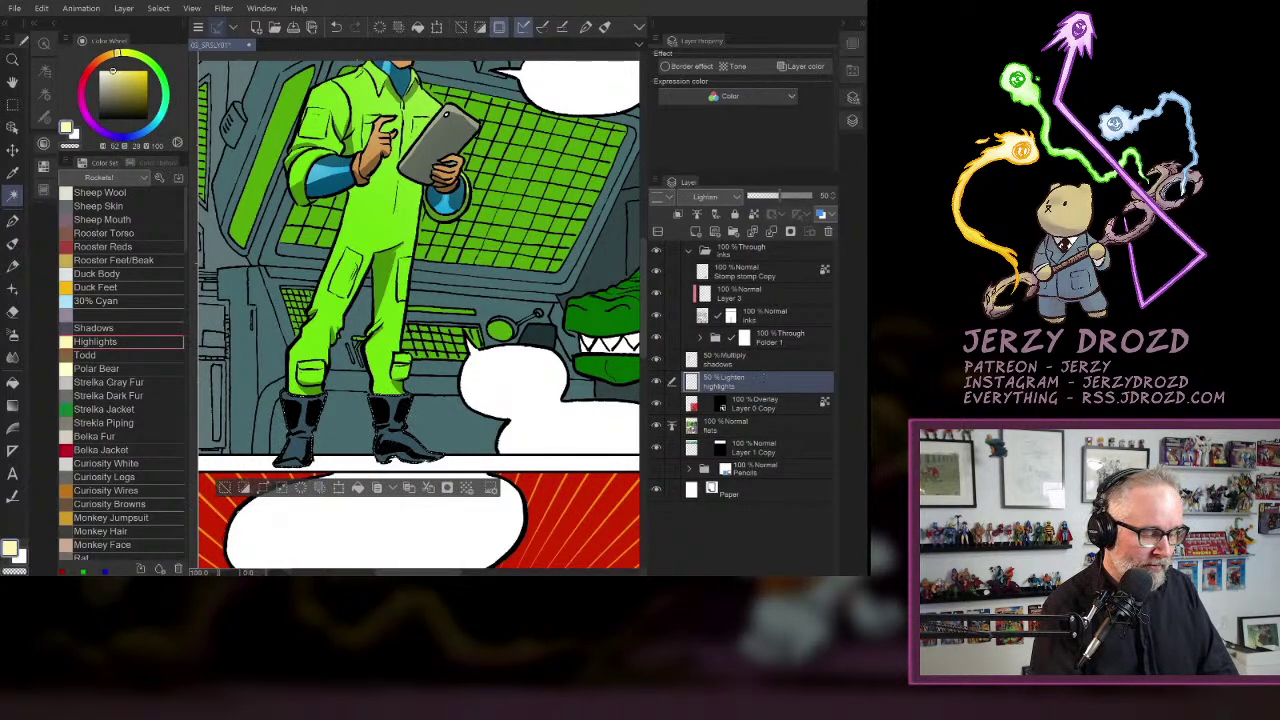
key("g")
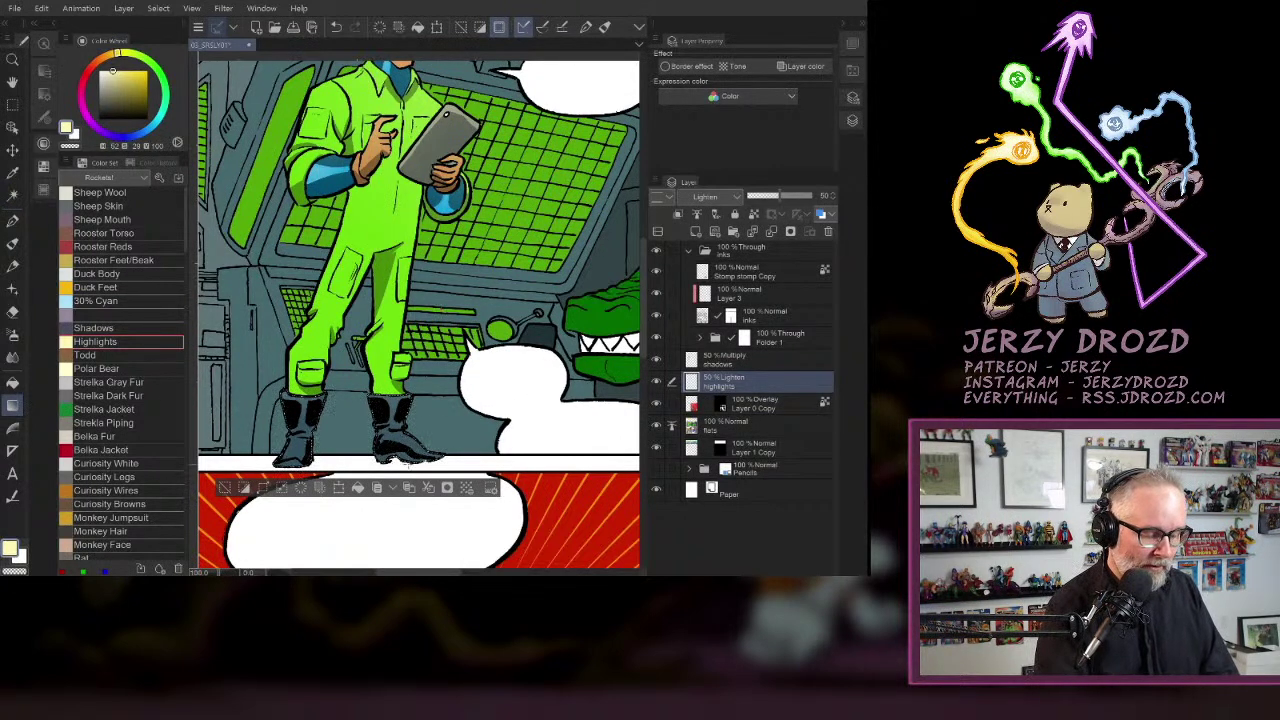
- Paint pen shadows on both boots with the Shadows colour on the shadows layer, redoing the last stroke, and clear the selection
left_click(760, 360)
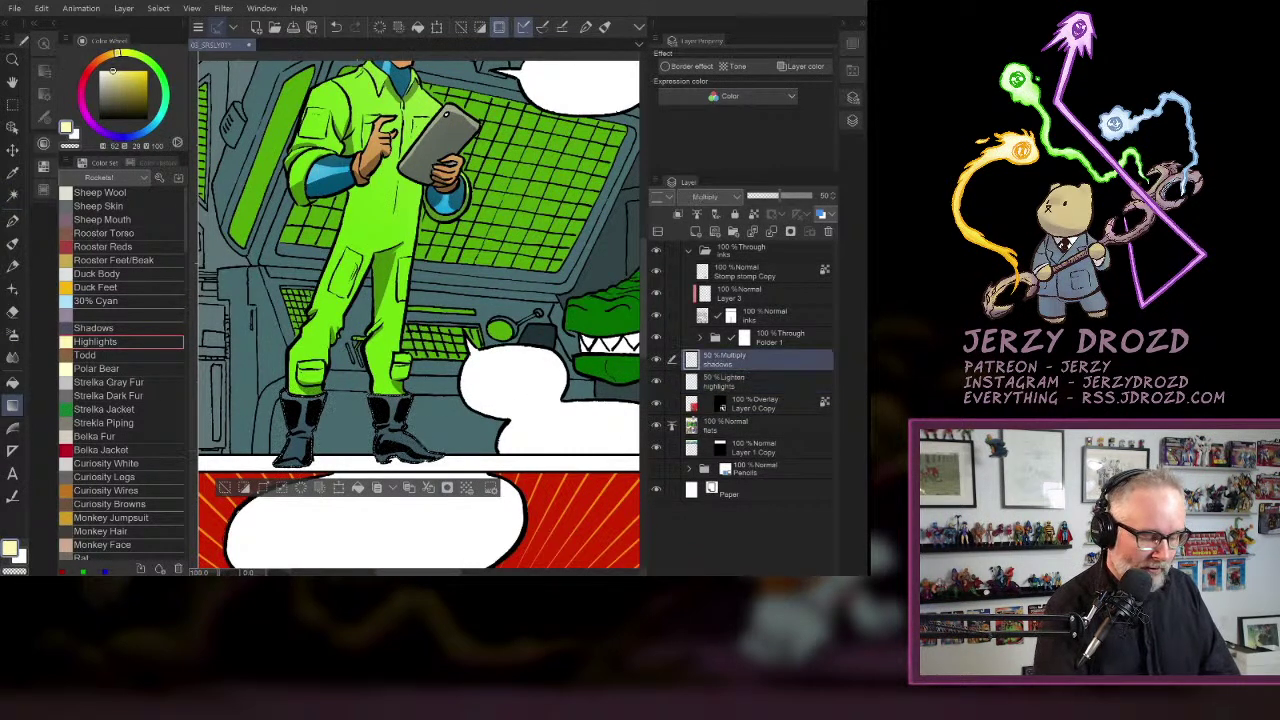
key("p")
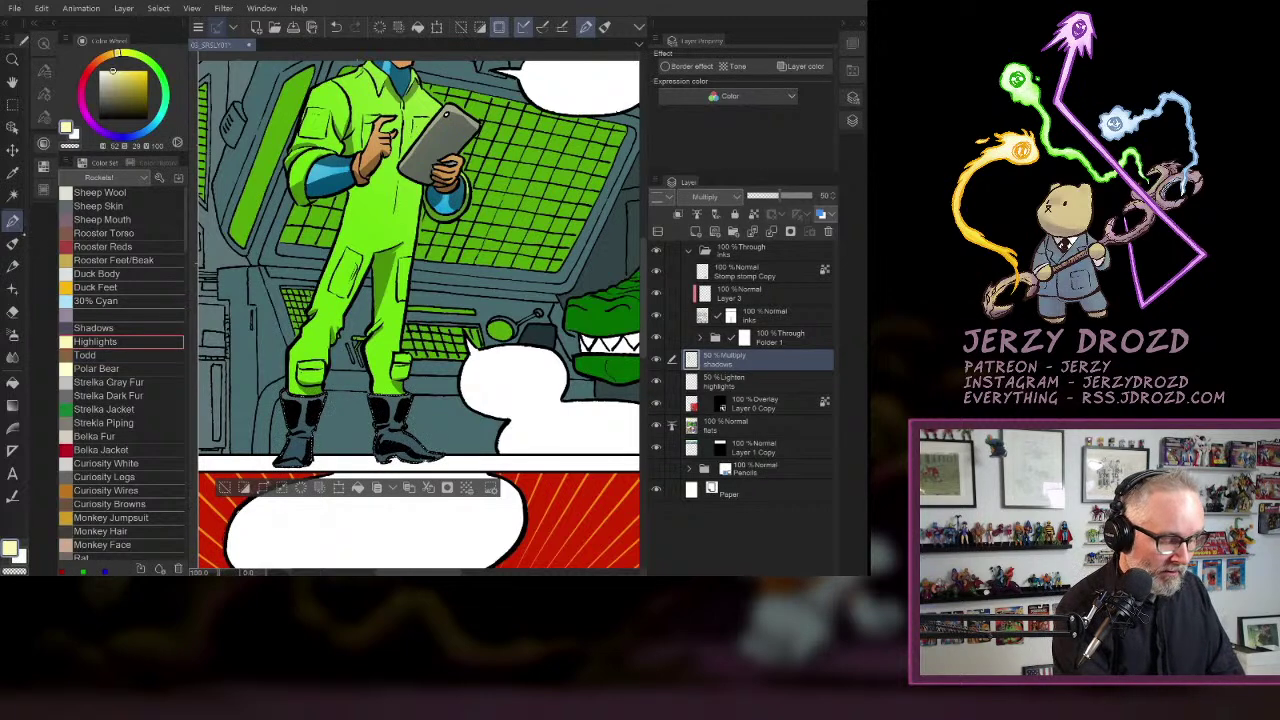
left_click(110, 328)
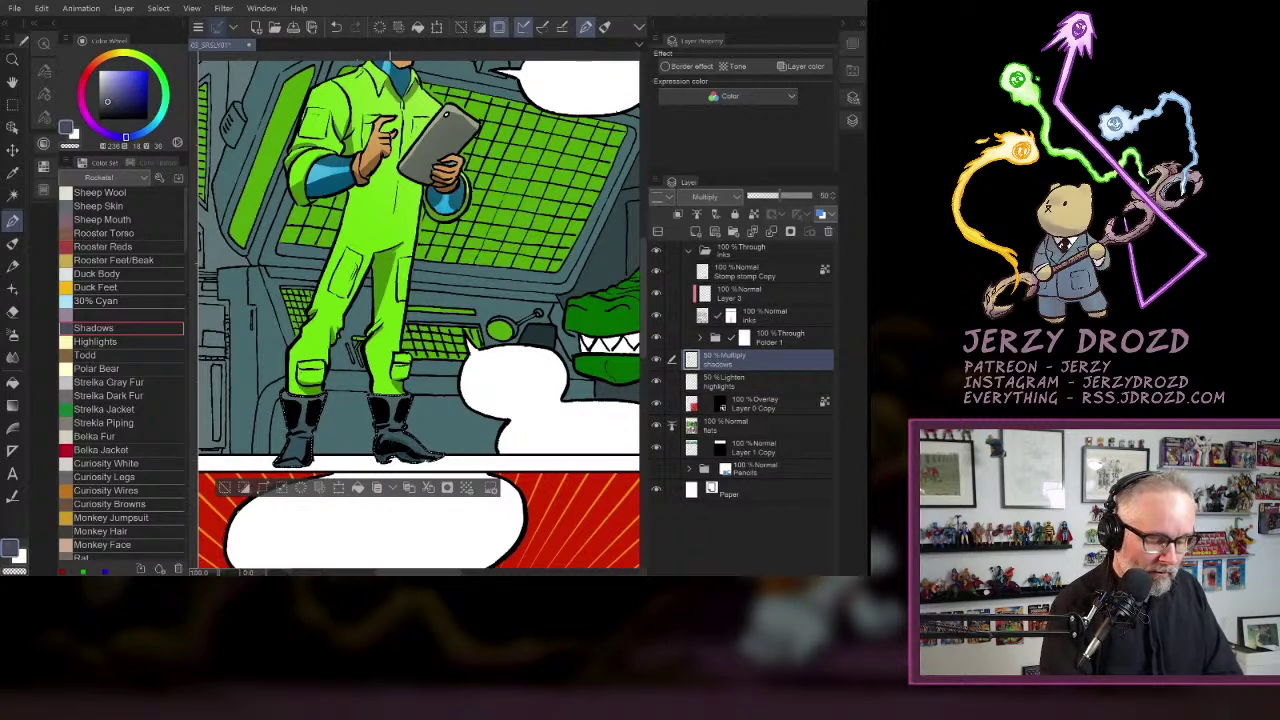
left_click_drag(387, 396, 395, 427)
mouse_move(302, 401)
left_mouse_down()
mouse_move(299, 460)
mouse_move(282, 465)
left_mouse_up()
scroll(418, 315, "down", 2)
scroll(380, 345, "up", 4)
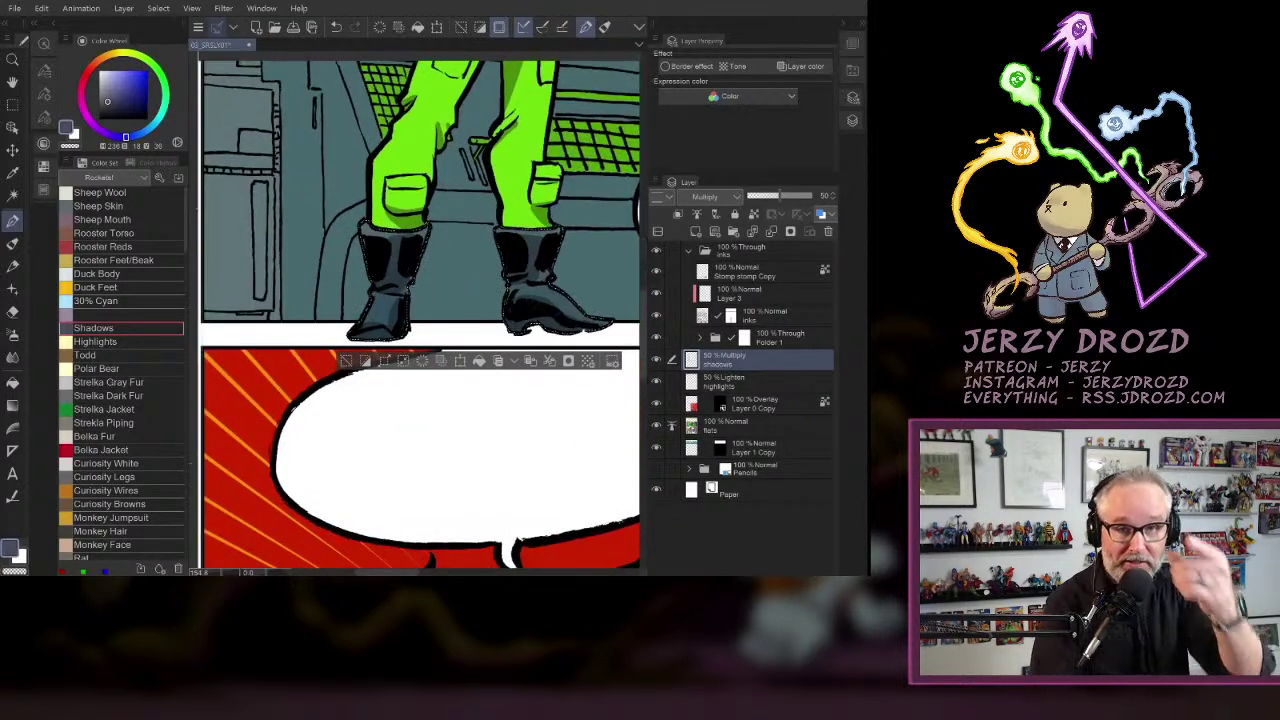
left_click(336, 27)
mouse_move(366, 332)
left_mouse_down()
mouse_move(393, 332)
mouse_move(395, 307)
mouse_move(392, 329)
left_mouse_up()
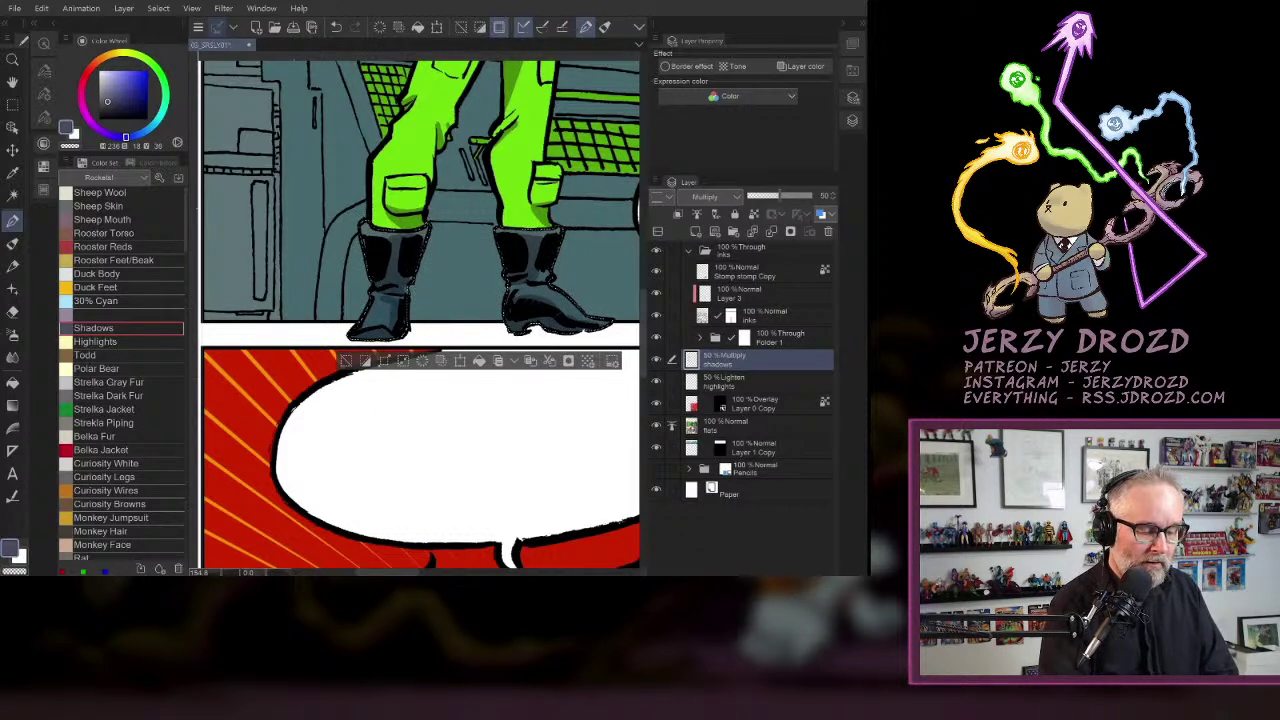
key("ctrl+d")
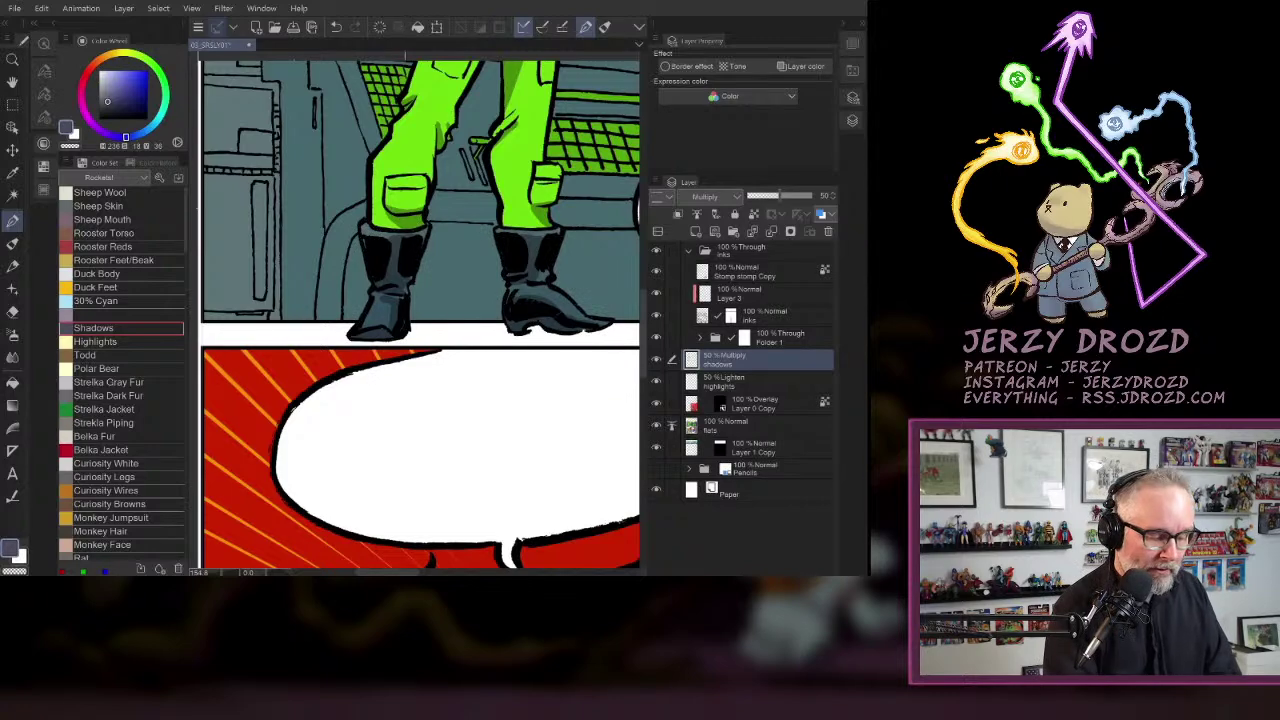
- Select the crocodile's separate green body areas and lay a gradient in the Highlights colour over them on the highlights layer
key("ctrl+minus")
key("ctrl+minus")
left_click_drag(470, 290, 289, 372)
key("ctrl+minus")
left_click_drag(440, 320, 402, 332)
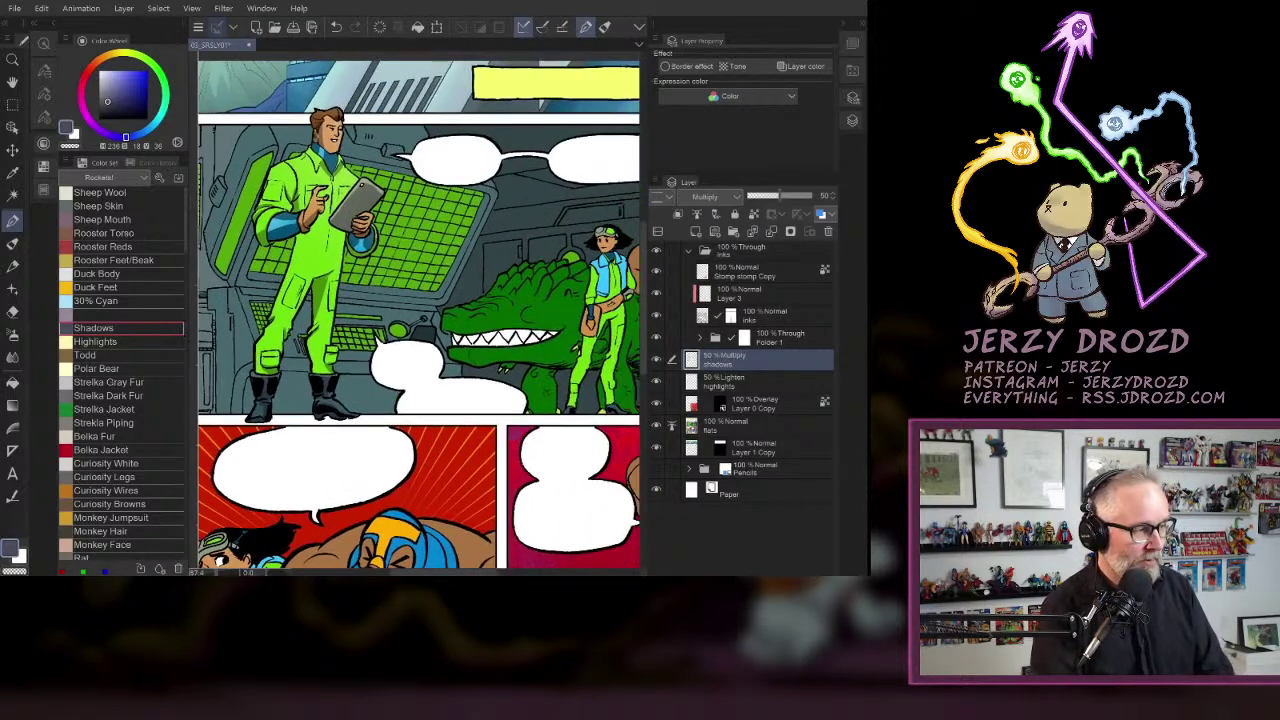
left_click_drag(500, 320, 310, 287)
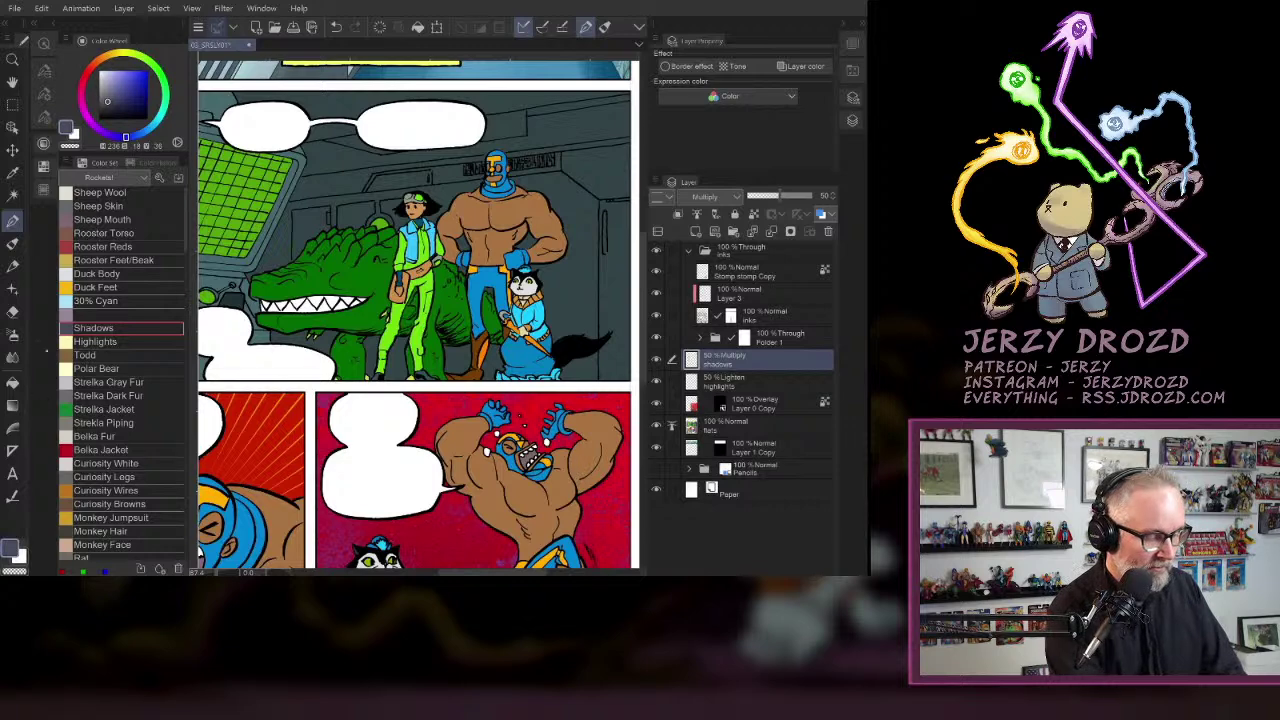
left_click(13, 197)
left_click(363, 264)
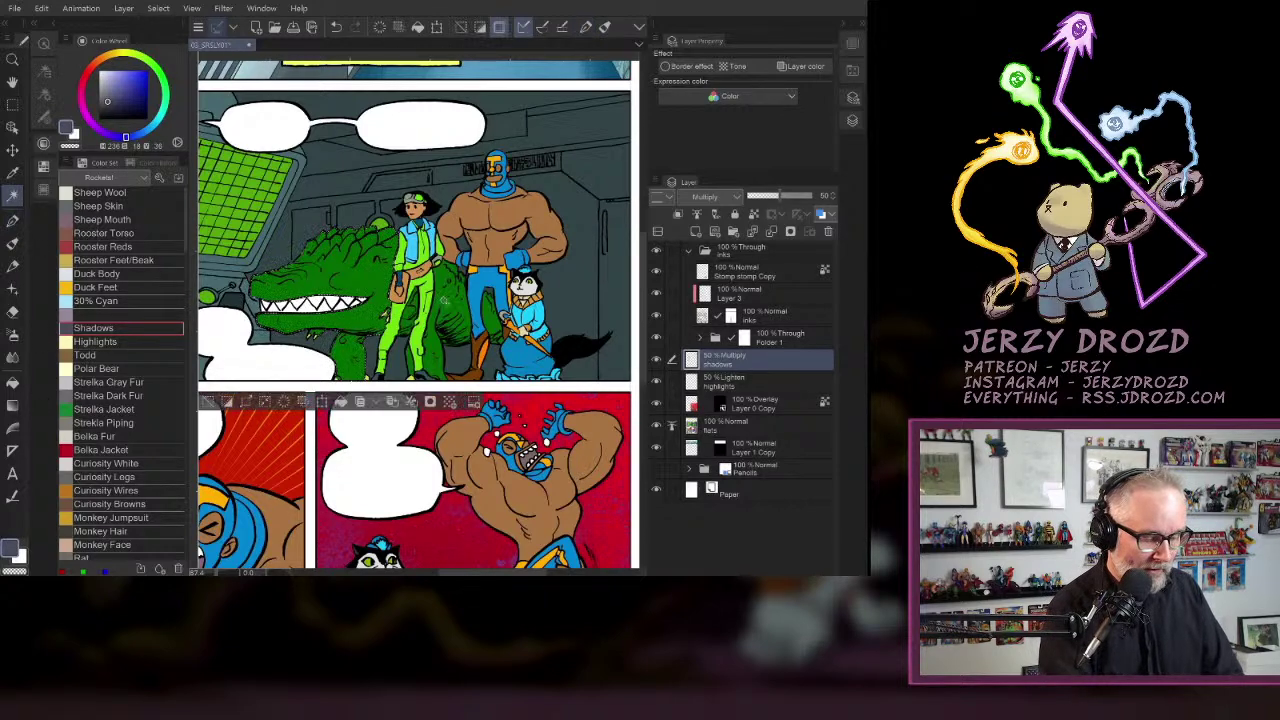
left_click(444, 301, "shift")
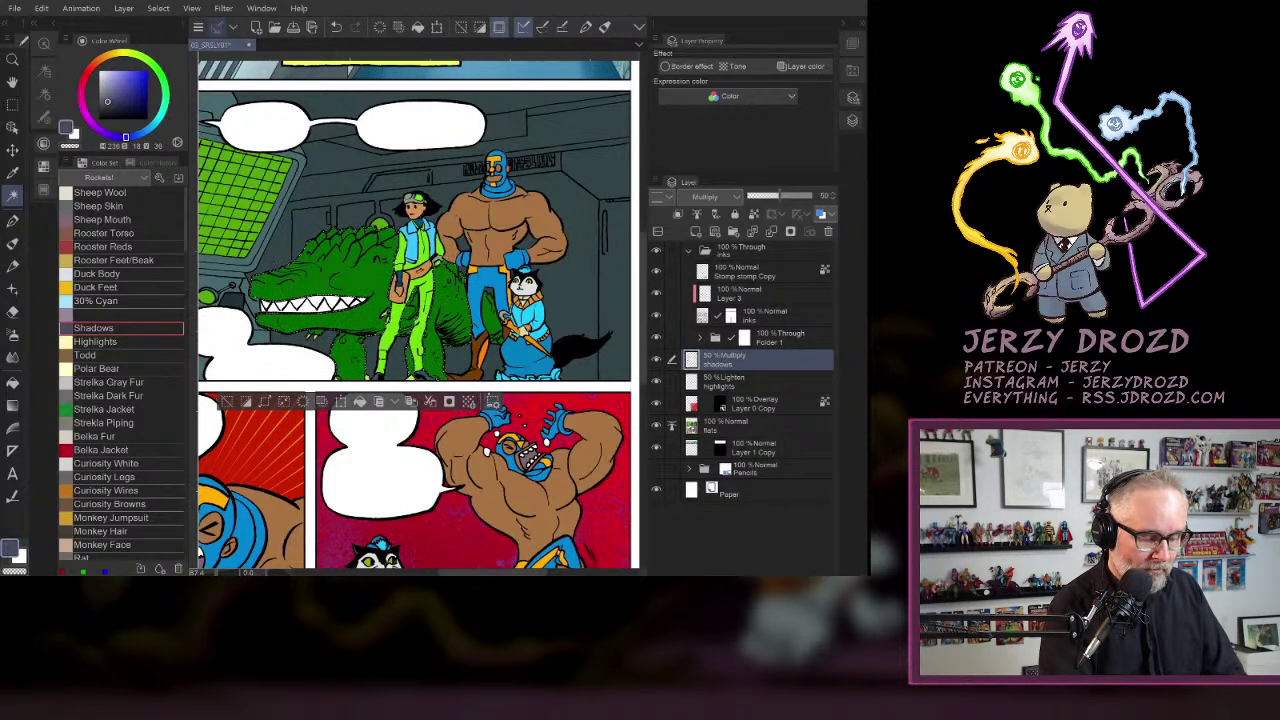
left_click(489, 340, "shift")
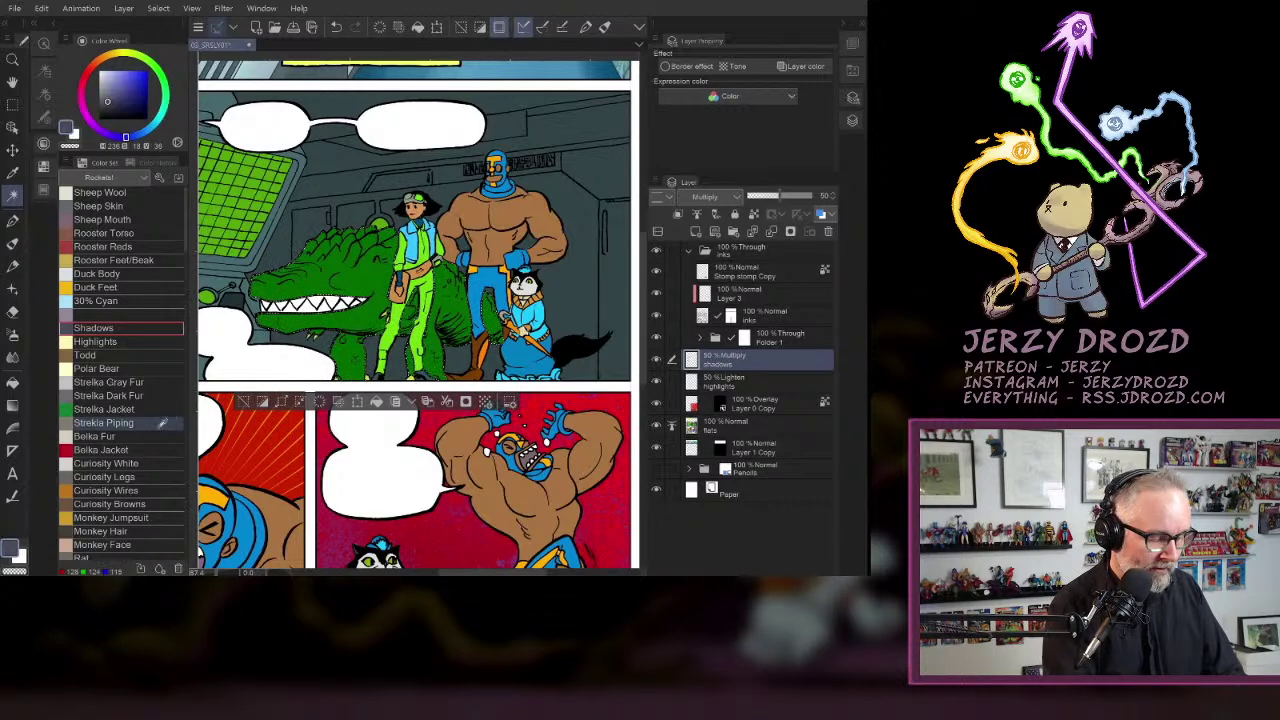
left_click(110, 341)
left_click(745, 382)
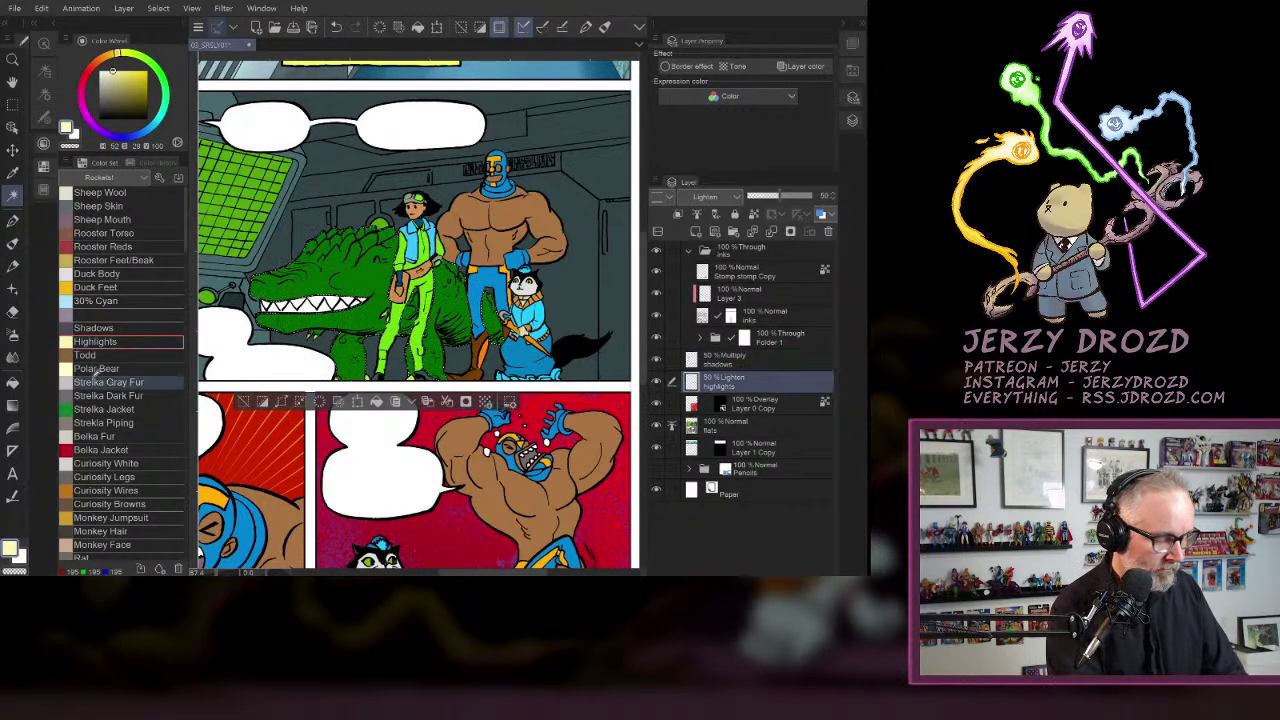
left_click(12, 406)
left_click_drag(347, 145, 497, 298)
- Paint the underside of the crocodile's tail and its tip on the flats layer in Dinogator lt green from the SRSLY colour set
left_click(760, 425)
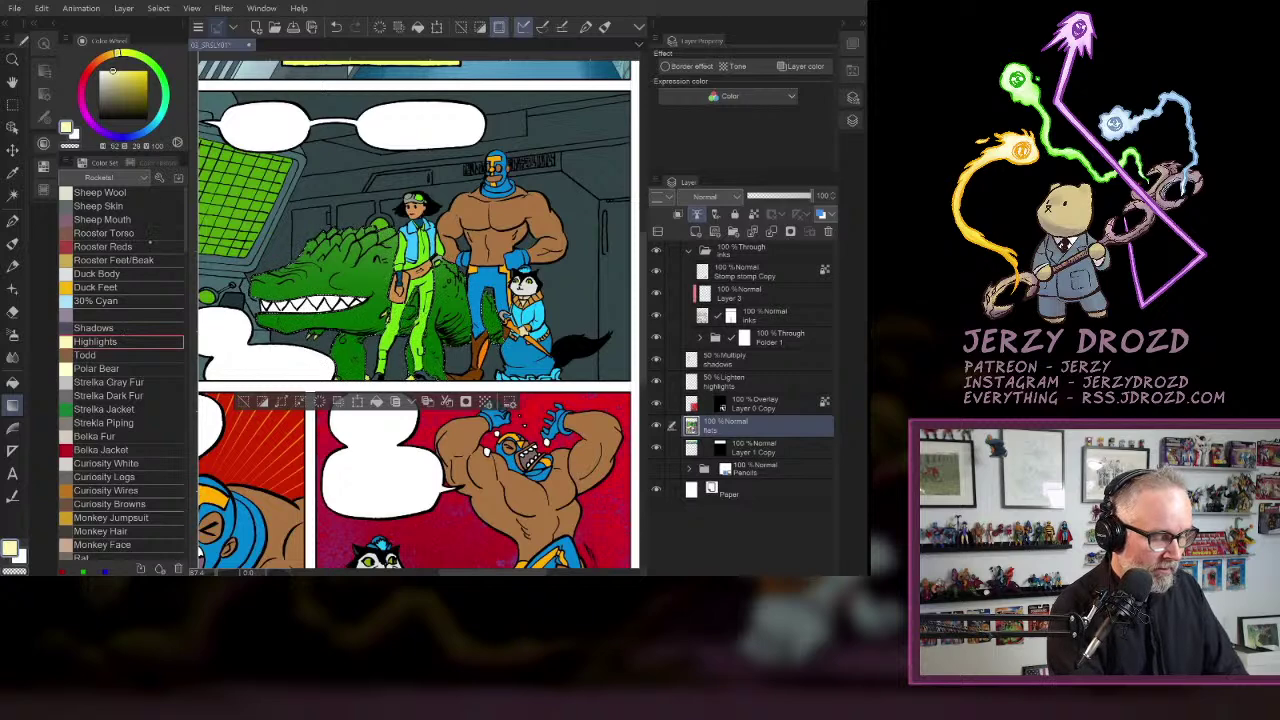
left_click(121, 231)
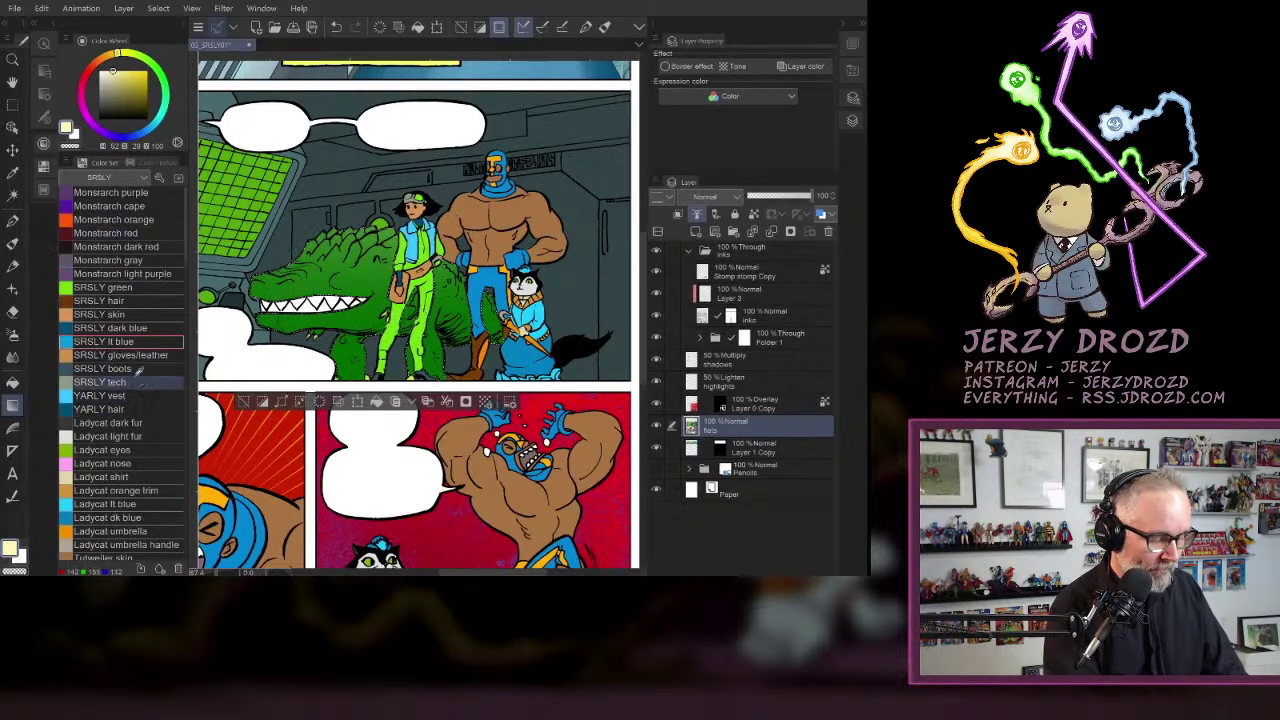
scroll(145, 424, "down", 4)
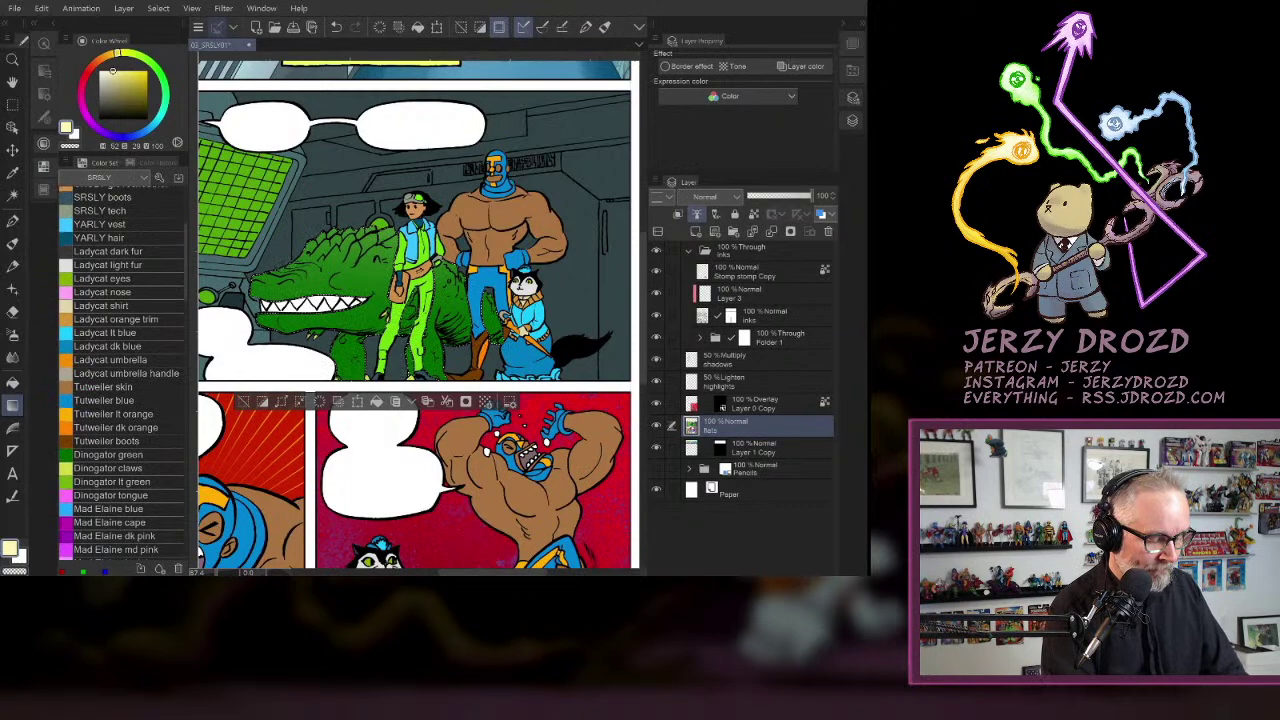
left_click(146, 467)
left_click(153, 481)
key("p")
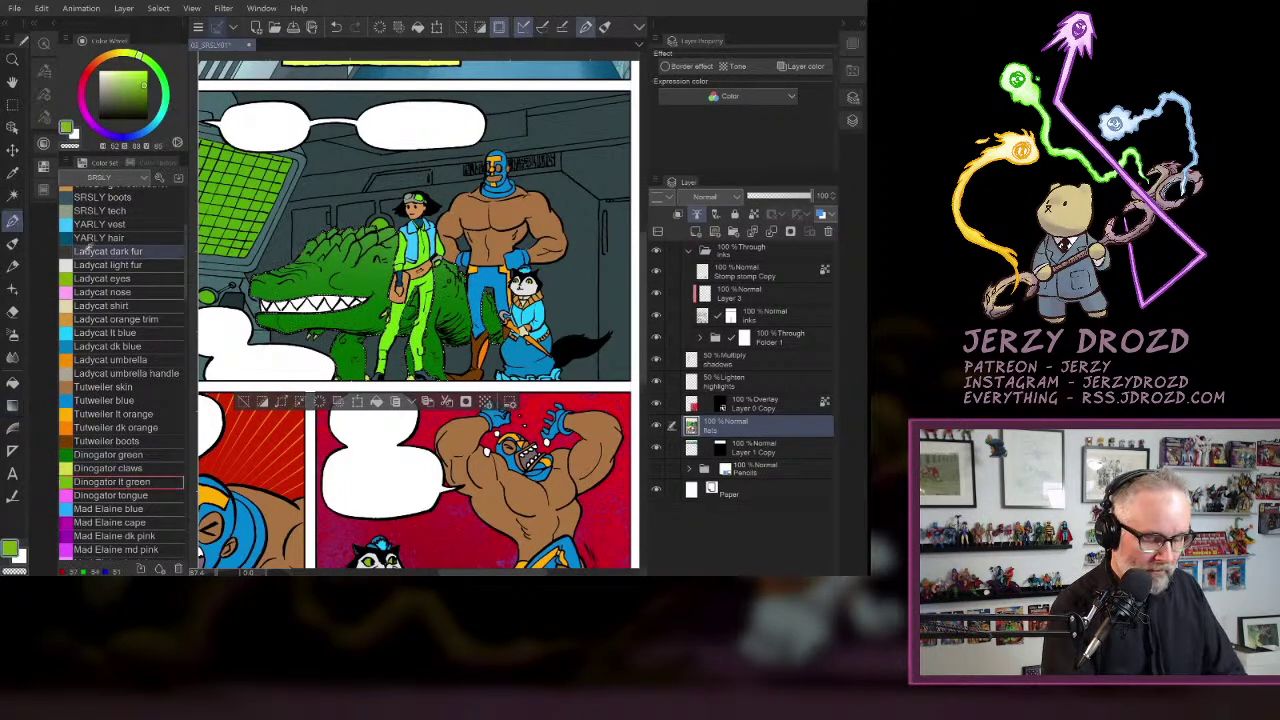
left_click_drag(420, 300, 502, 263)
left_click_drag(540, 315, 370, 365)
scroll(419, 315, "up", 4)
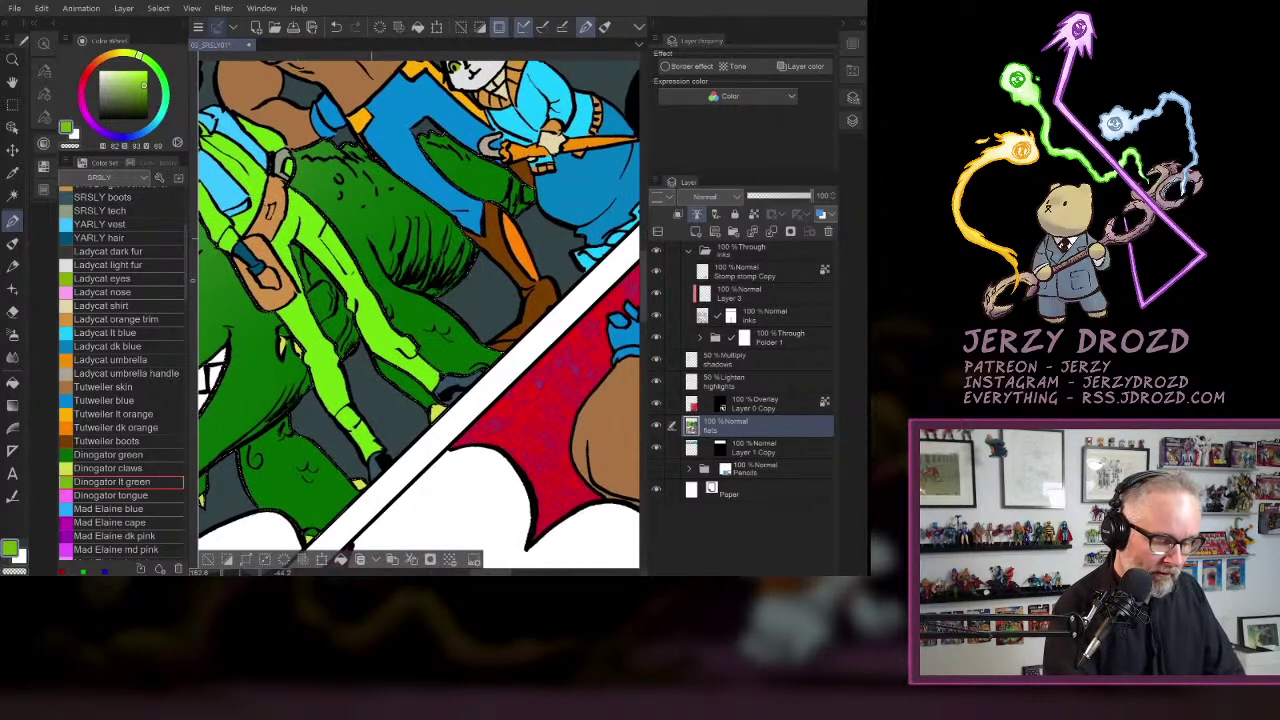
left_click_drag(372, 236, 452, 222)
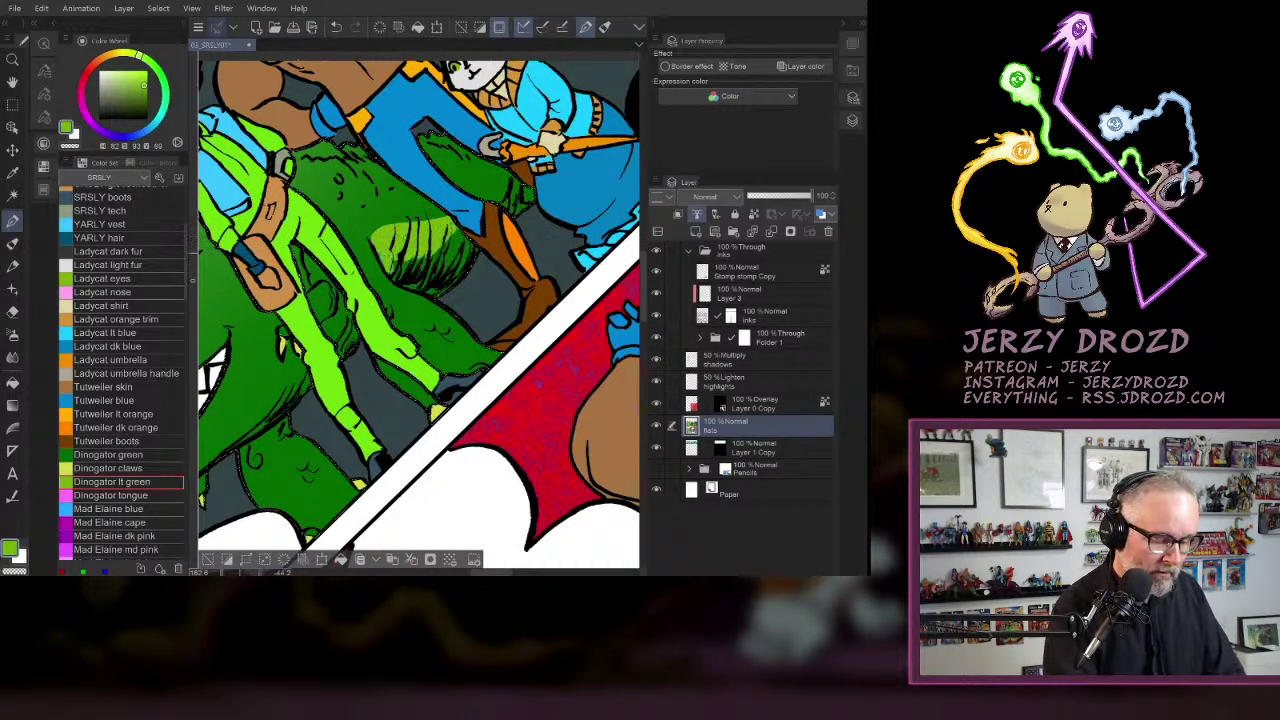
left_click_drag(412, 264, 457, 280)
mouse_move(497, 204)
left_mouse_down()
mouse_move(524, 194)
mouse_move(519, 211)
left_mouse_up()
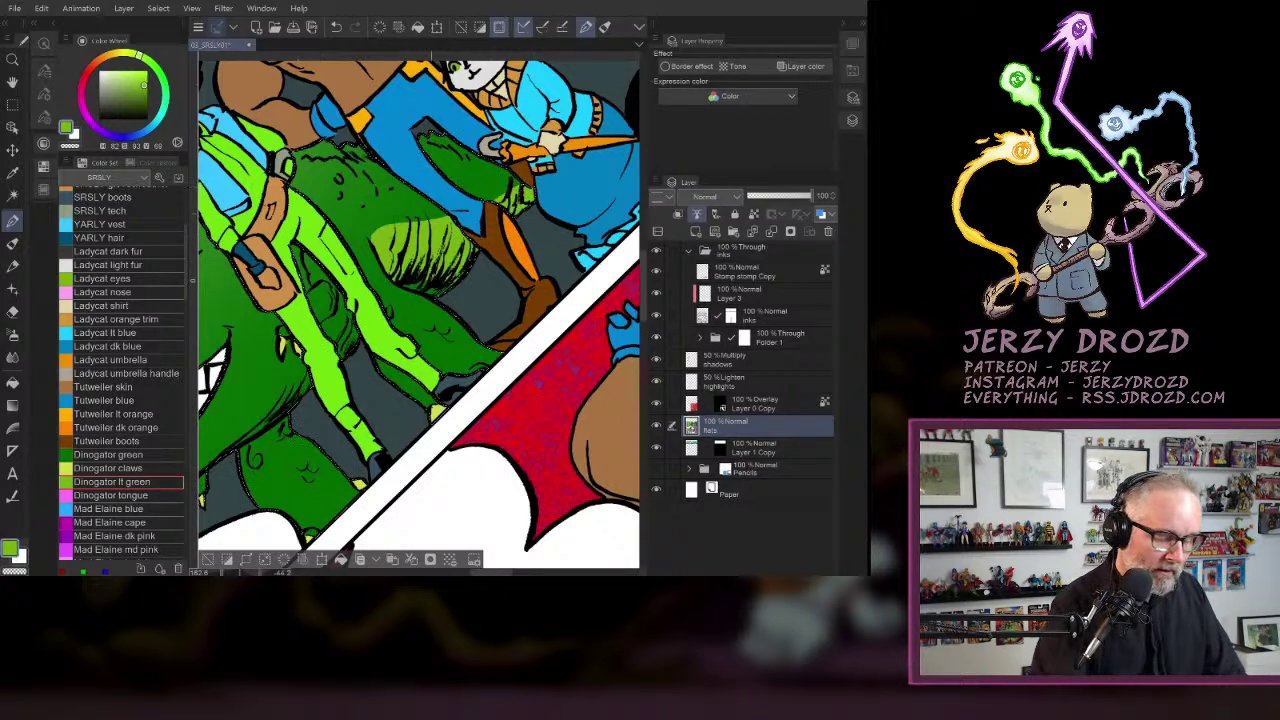
- Paint the crocodile's throat and the belly behind the woman's legs in the same light green
left_click_drag(480, 80, 598, 158)
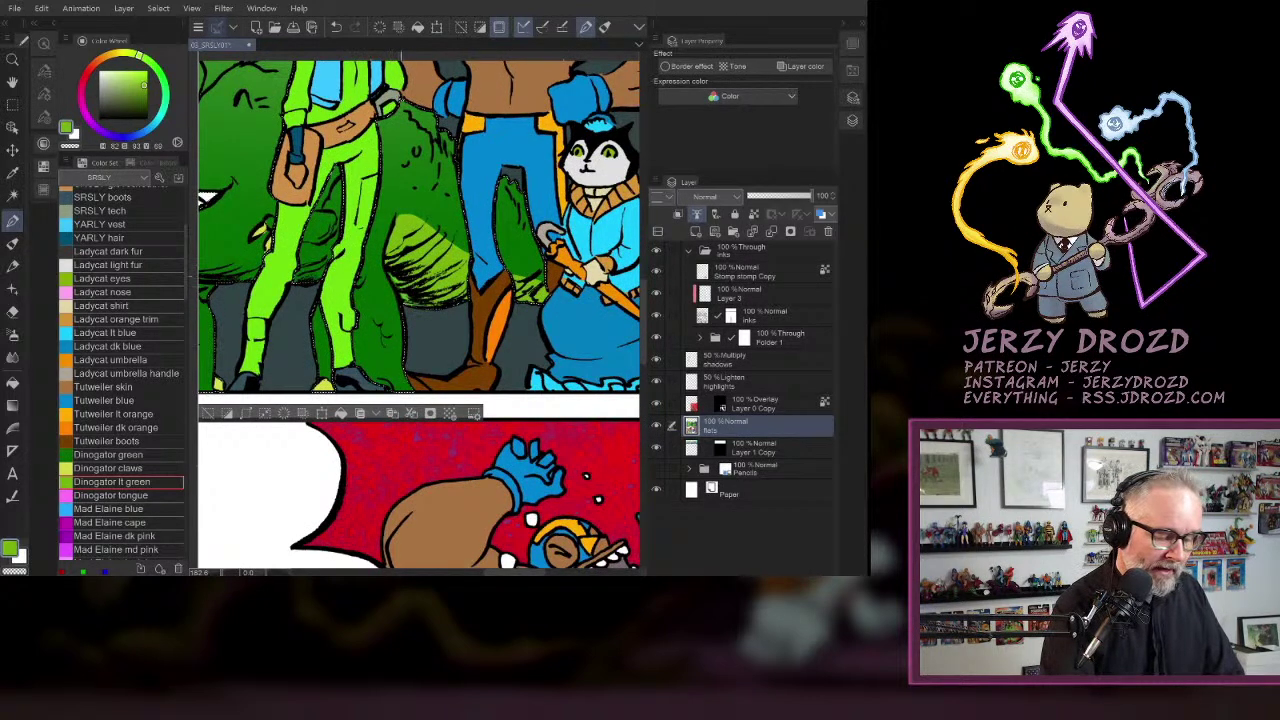
mouse_move(400, 214)
left_mouse_down()
mouse_move(470, 252)
mouse_move(418, 215)
mouse_move(478, 219)
mouse_move(527, 182)
mouse_move(419, 150)
left_mouse_up()
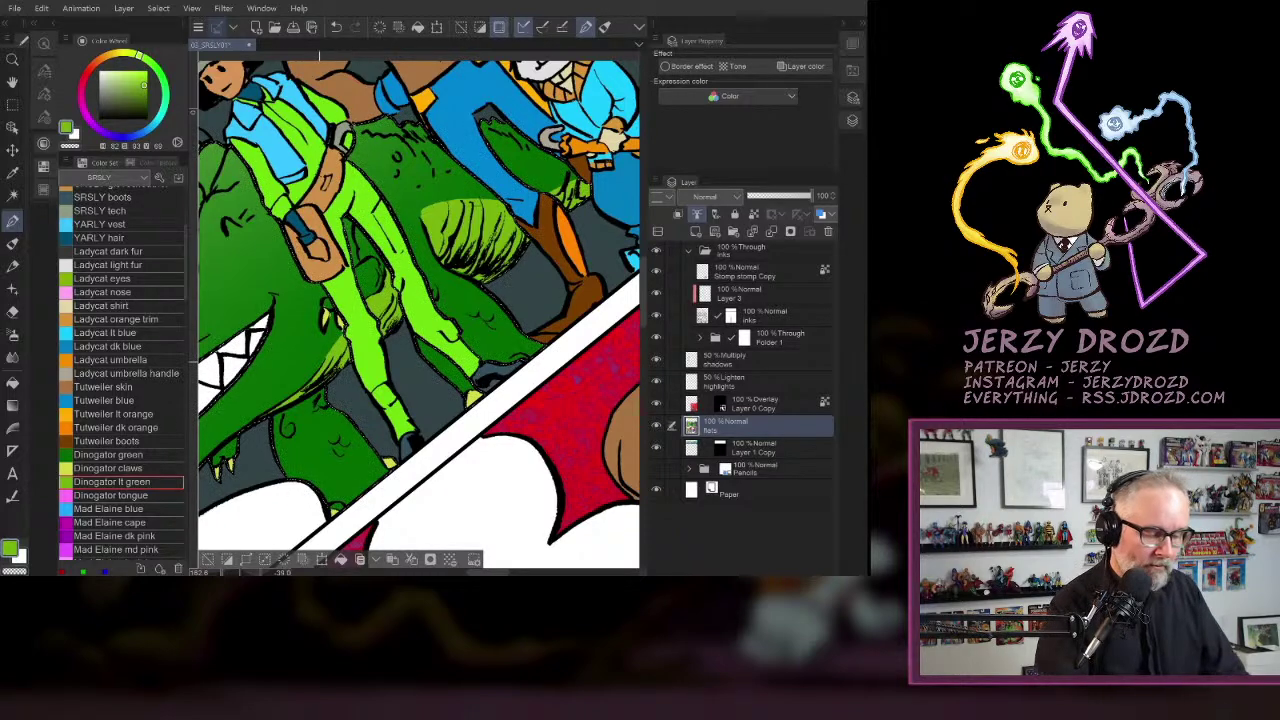
left_click_drag(318, 250, 405, 245)
scroll(464, 378, "down", 3)
- Paint pen shadows under the crocodile's lower jaw and at the top of its front leg on the shadows layer, using Shadows from the Rockets! colour set
left_click(726, 382)
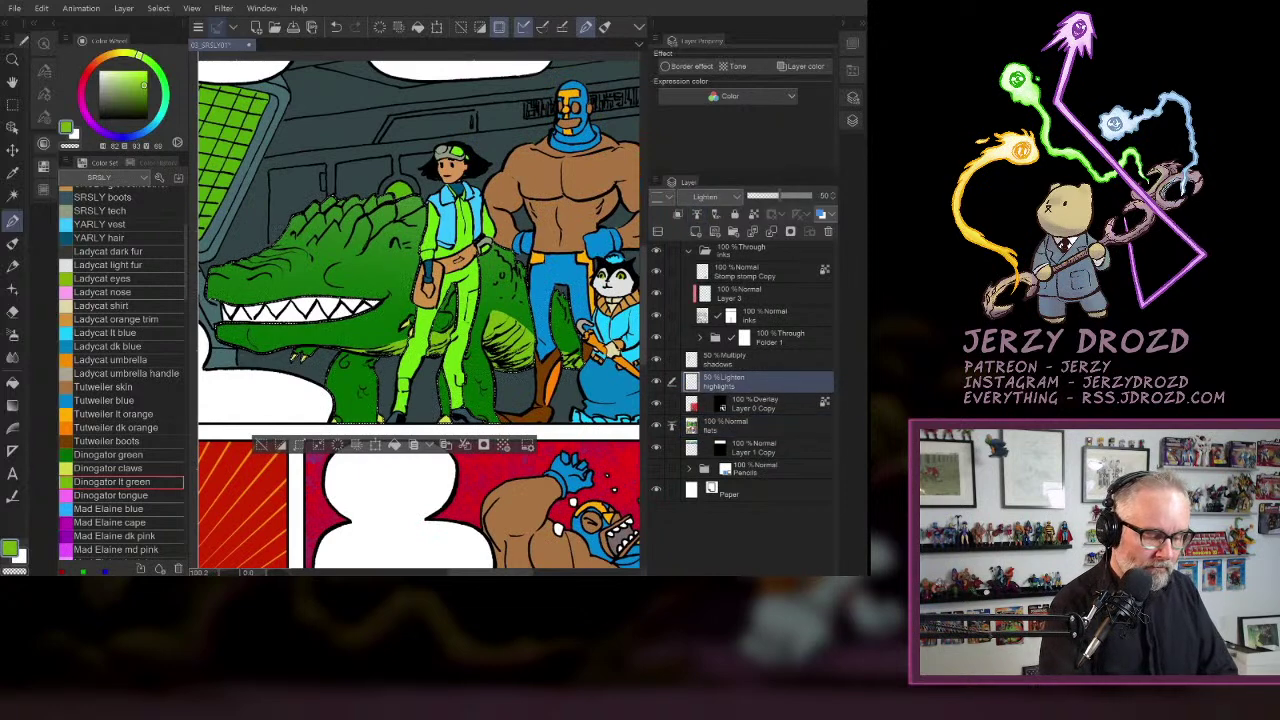
left_click_drag(400, 250, 460, 254)
left_click(726, 360)
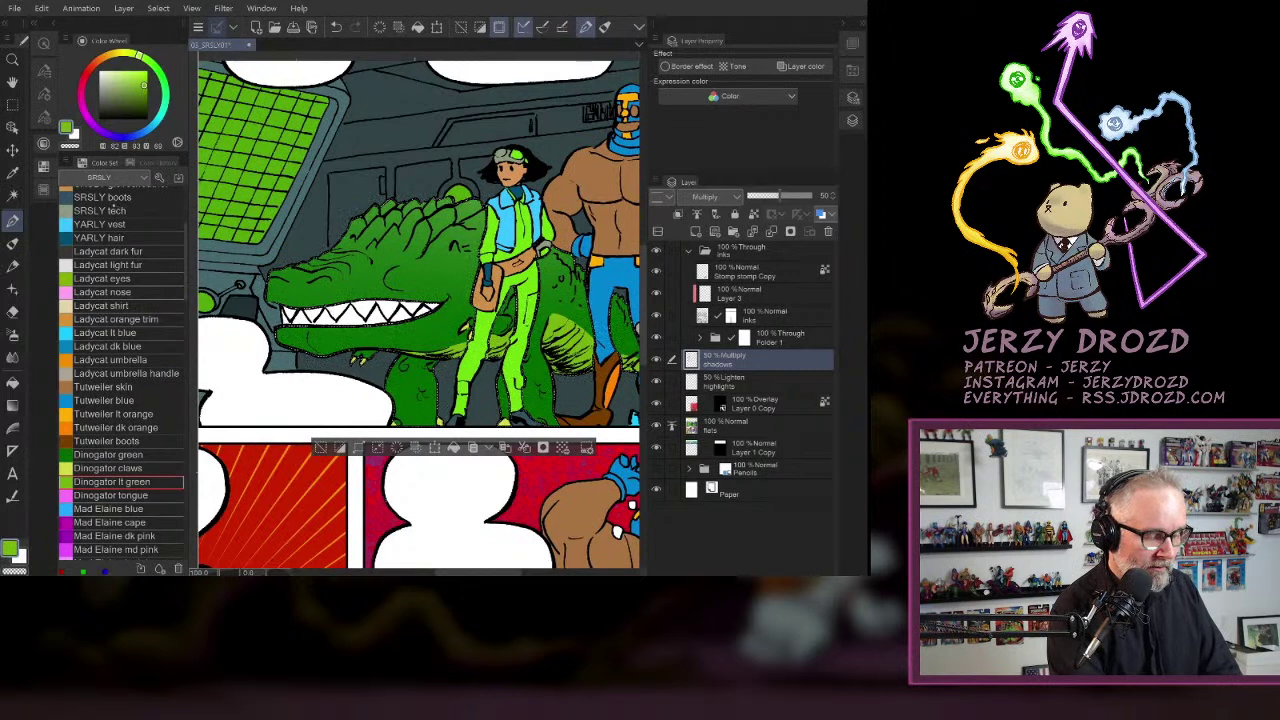
left_click(99, 177)
left_click(120, 307)
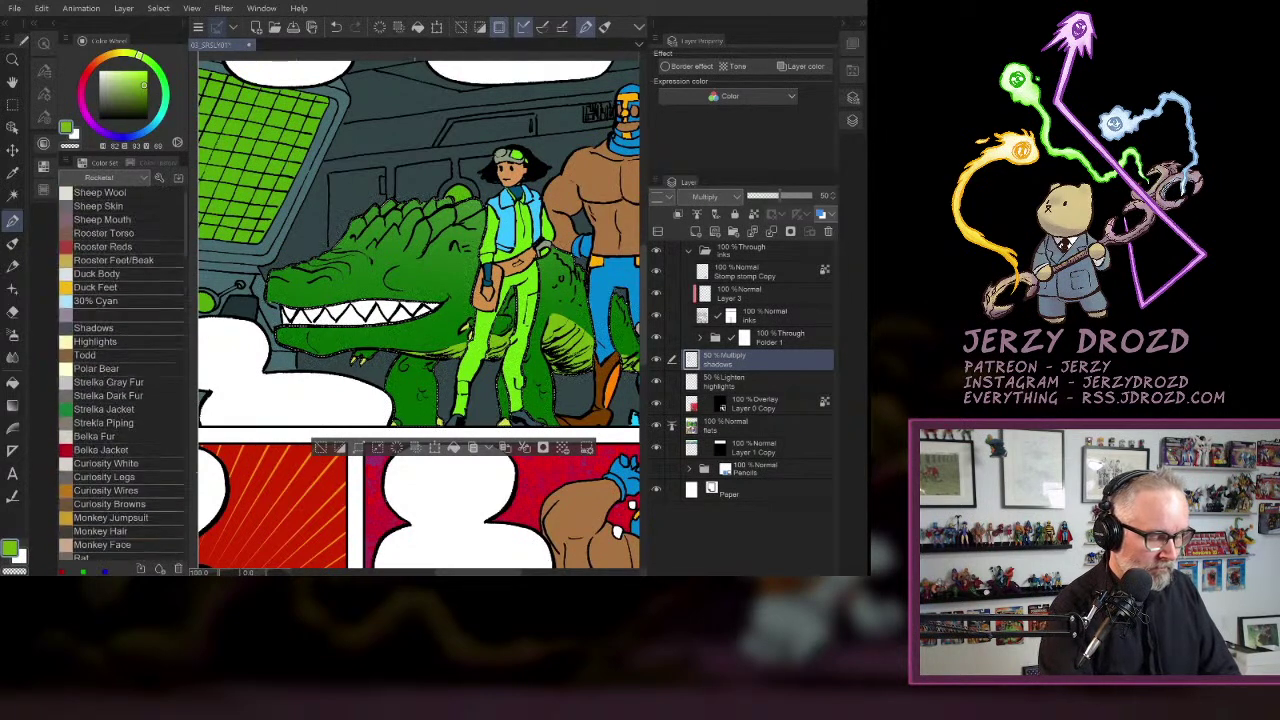
left_click(140, 327)
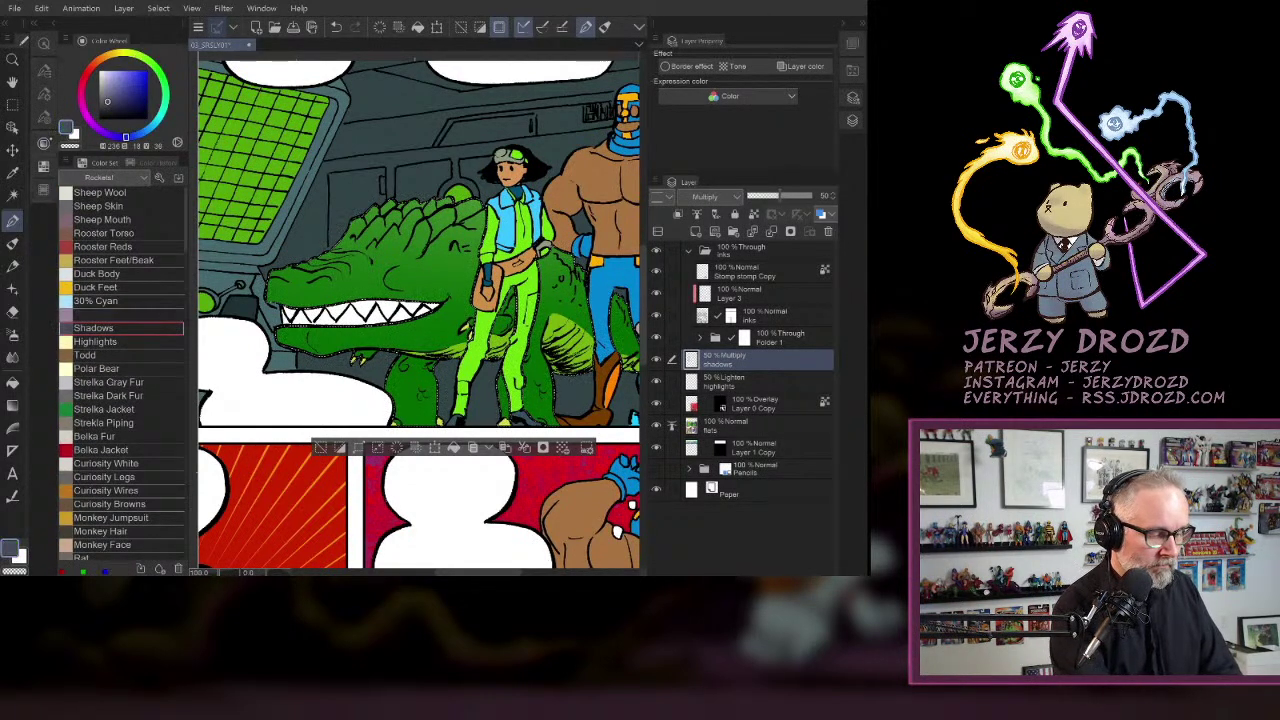
left_click(43, 146)
left_click(852, 119)
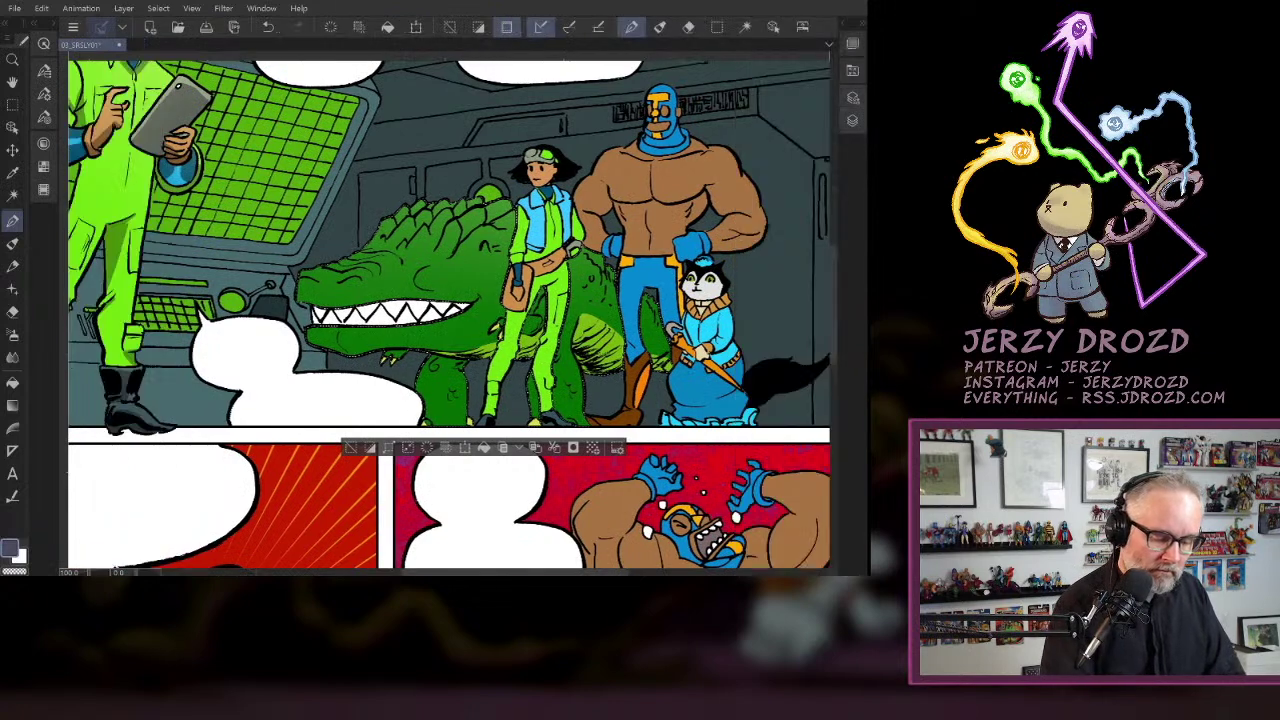
scroll(449, 315, "up", 5)
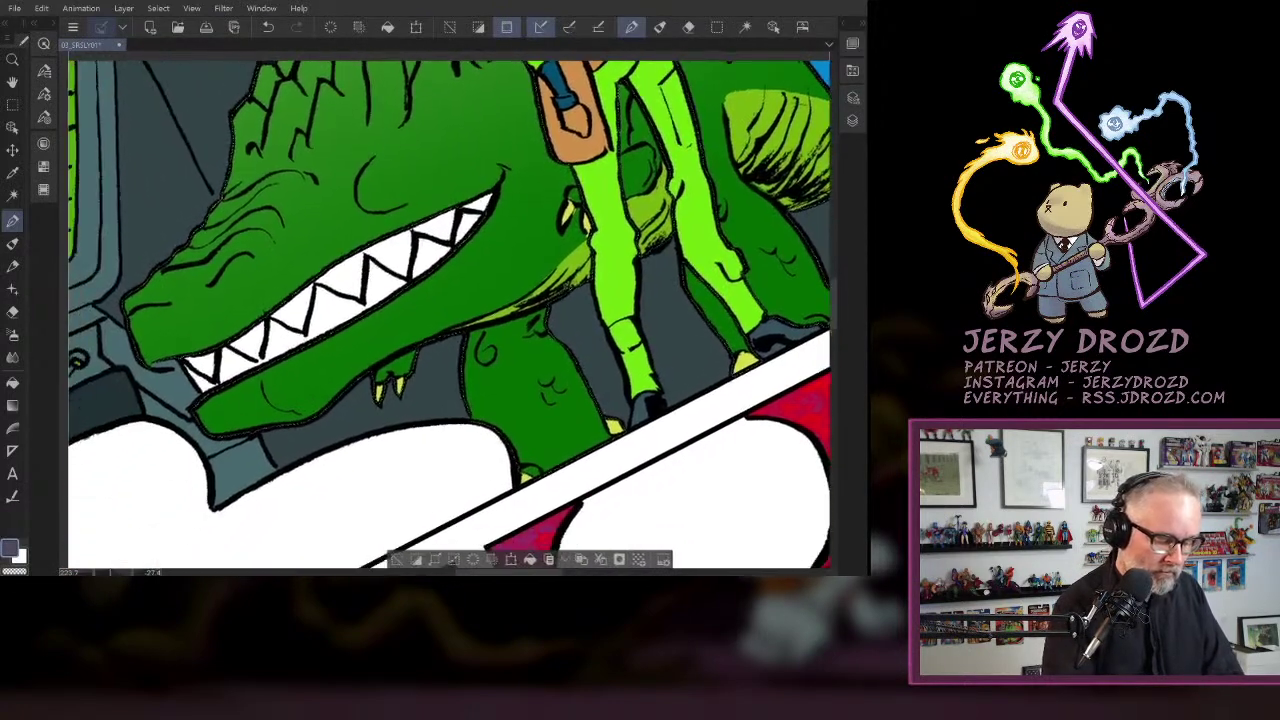
mouse_move(224, 428)
left_mouse_down()
mouse_move(318, 411)
mouse_move(403, 347)
mouse_move(411, 374)
mouse_move(590, 240)
mouse_move(540, 288)
mouse_move(546, 298)
left_mouse_up()
mouse_move(468, 373)
left_mouse_down()
mouse_move(574, 362)
mouse_move(519, 318)
left_mouse_up()
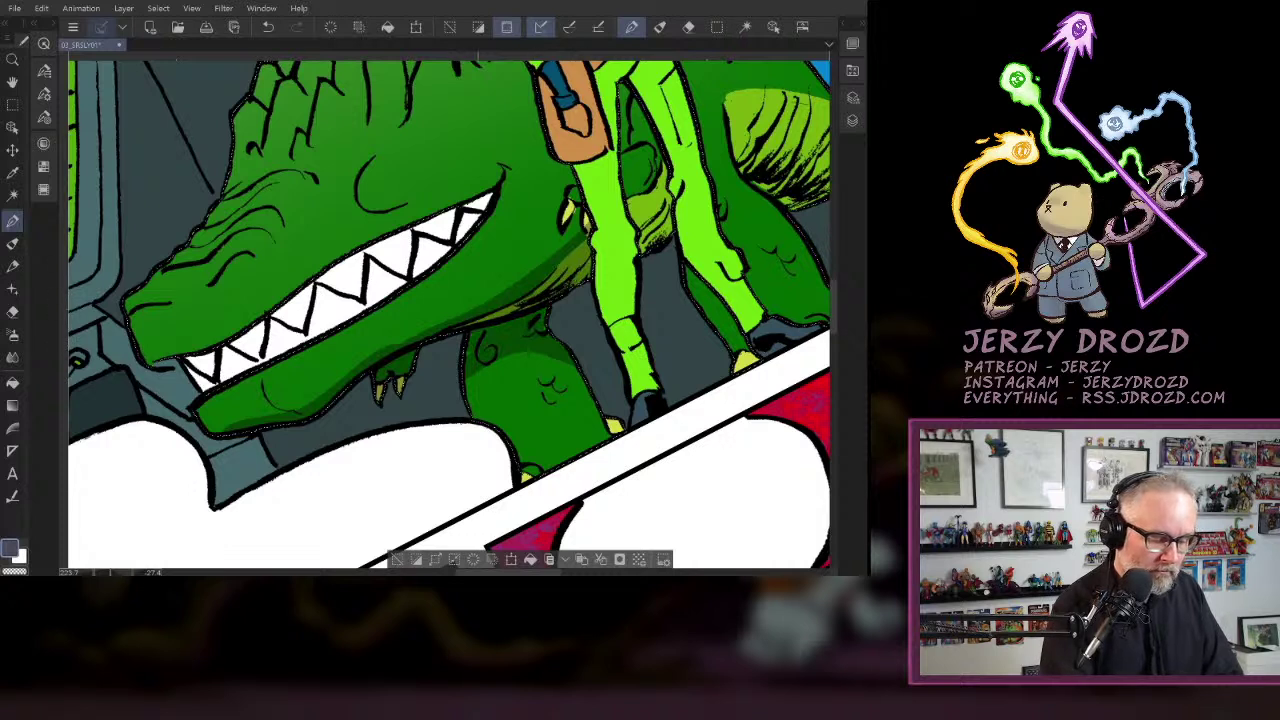
- Paint shadows along the back of the crocodile's jaw, its throat and the light green belly behind the woman's legs
left_click_drag(398, 342, 502, 290)
mouse_move(642, 199)
left_mouse_down()
mouse_move(622, 210)
mouse_move(662, 150)
left_mouse_up()
left_click_drag(632, 222, 670, 178)
mouse_move(640, 248)
left_mouse_down()
mouse_move(672, 202)
mouse_move(670, 228)
mouse_move(541, 321)
left_mouse_up()
left_click_drag(600, 280, 602, 332)
left_click_drag(461, 260, 364, 317)
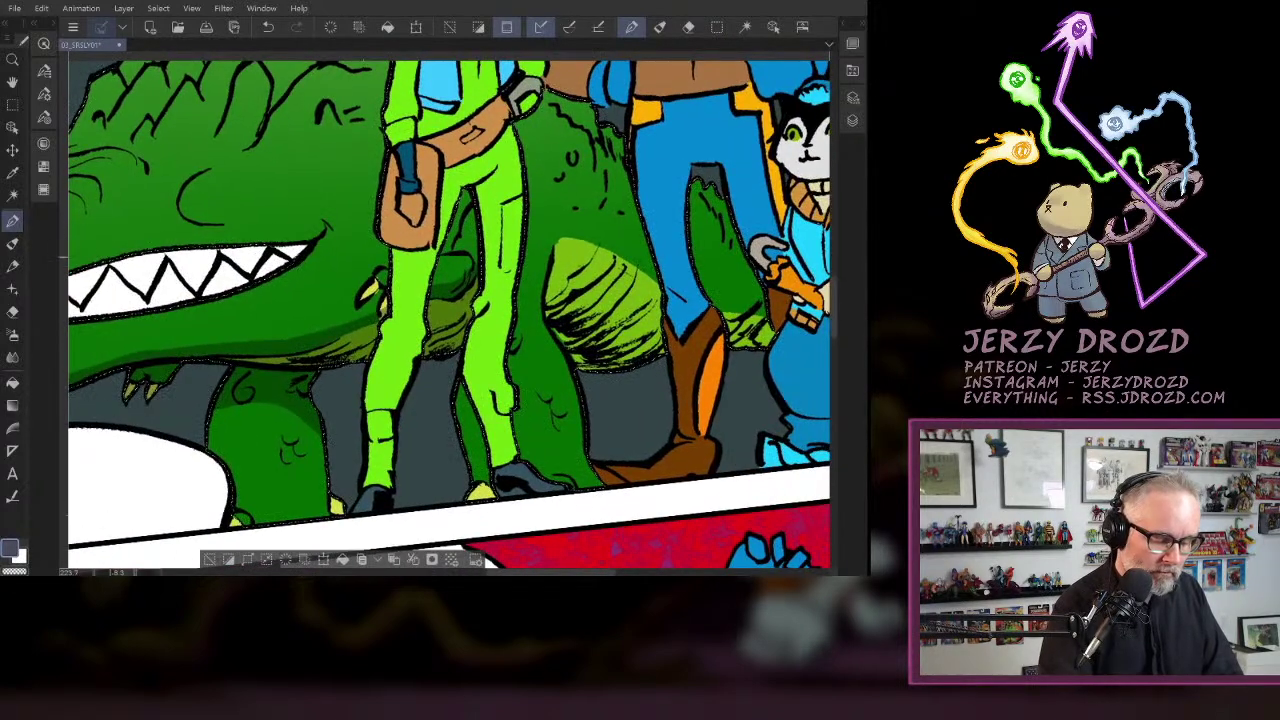
- Paint shadows down the edges of the crocodile's legs, over its tail's light green underside and on the tail section behind the man's legs
left_click_drag(546, 282, 600, 486)
left_click_drag(308, 412, 334, 516)
mouse_move(560, 243)
left_mouse_down()
mouse_move(552, 310)
mouse_move(652, 263)
mouse_move(586, 256)
mouse_move(650, 308)
mouse_move(630, 348)
mouse_move(575, 302)
mouse_move(583, 362)
left_mouse_up()
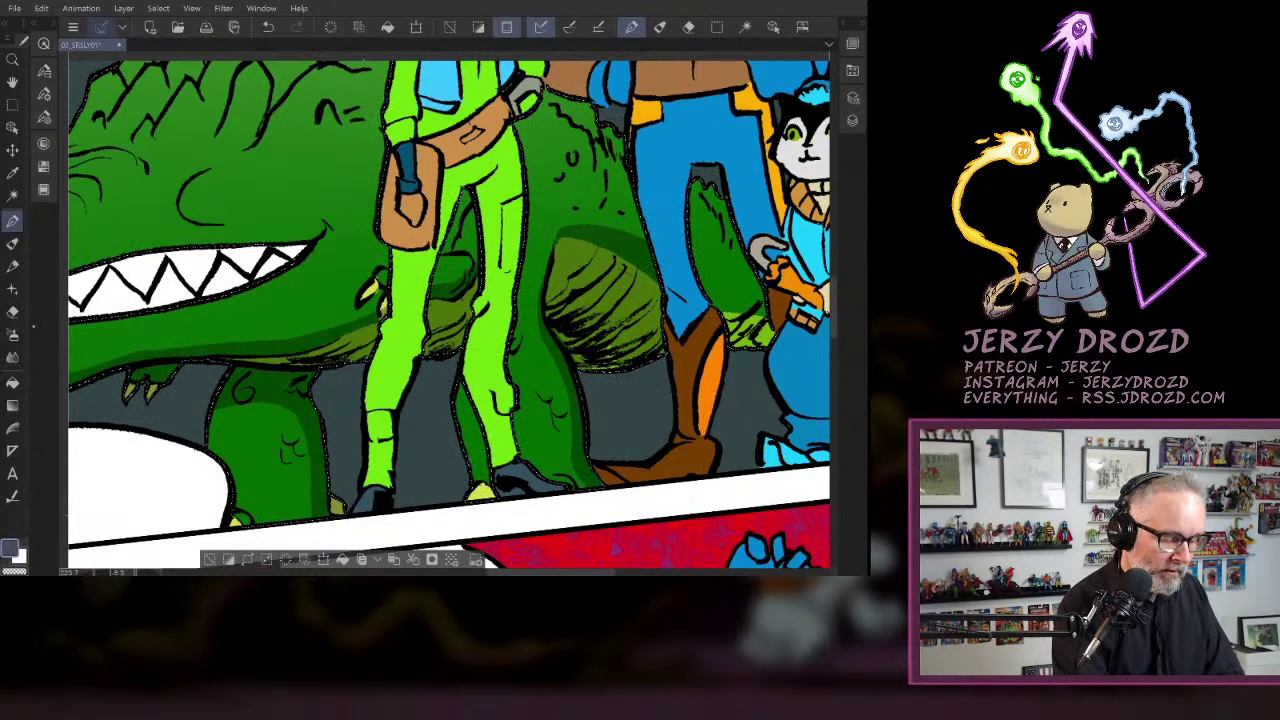
key("e")
key("p")
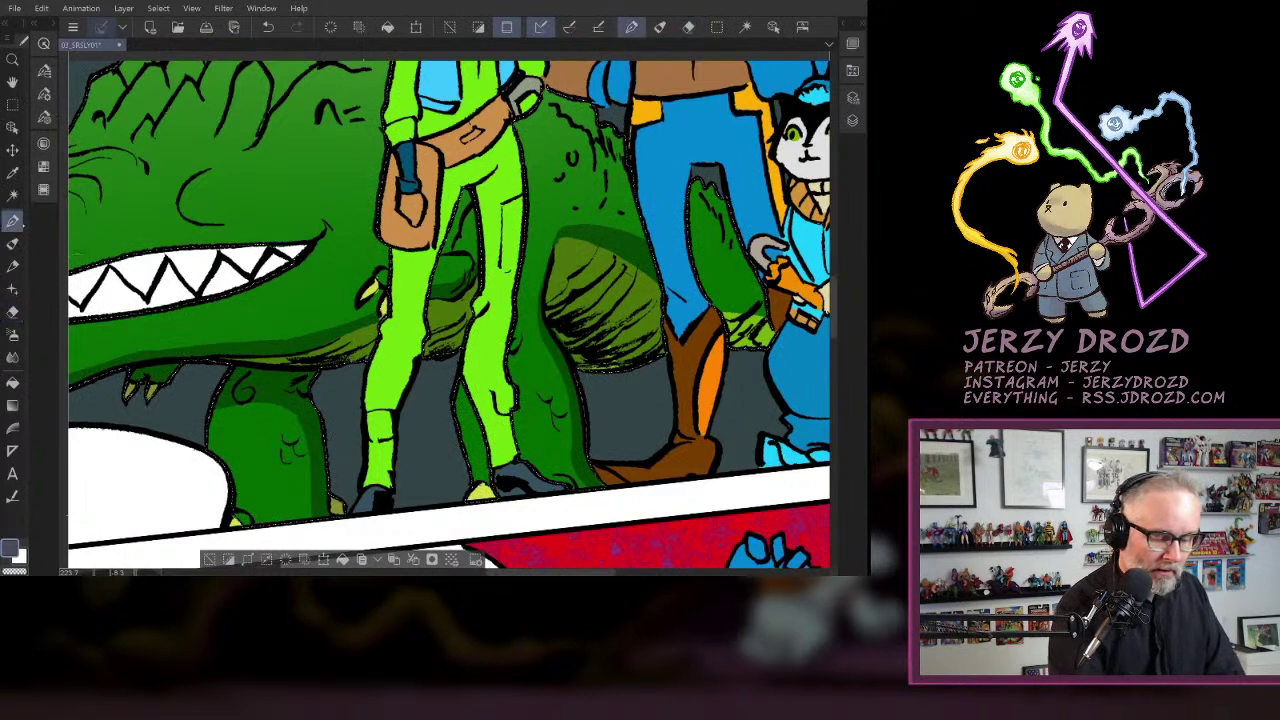
mouse_move(704, 280)
left_mouse_down()
mouse_move(764, 317)
mouse_move(730, 313)
mouse_move(735, 346)
left_mouse_up()
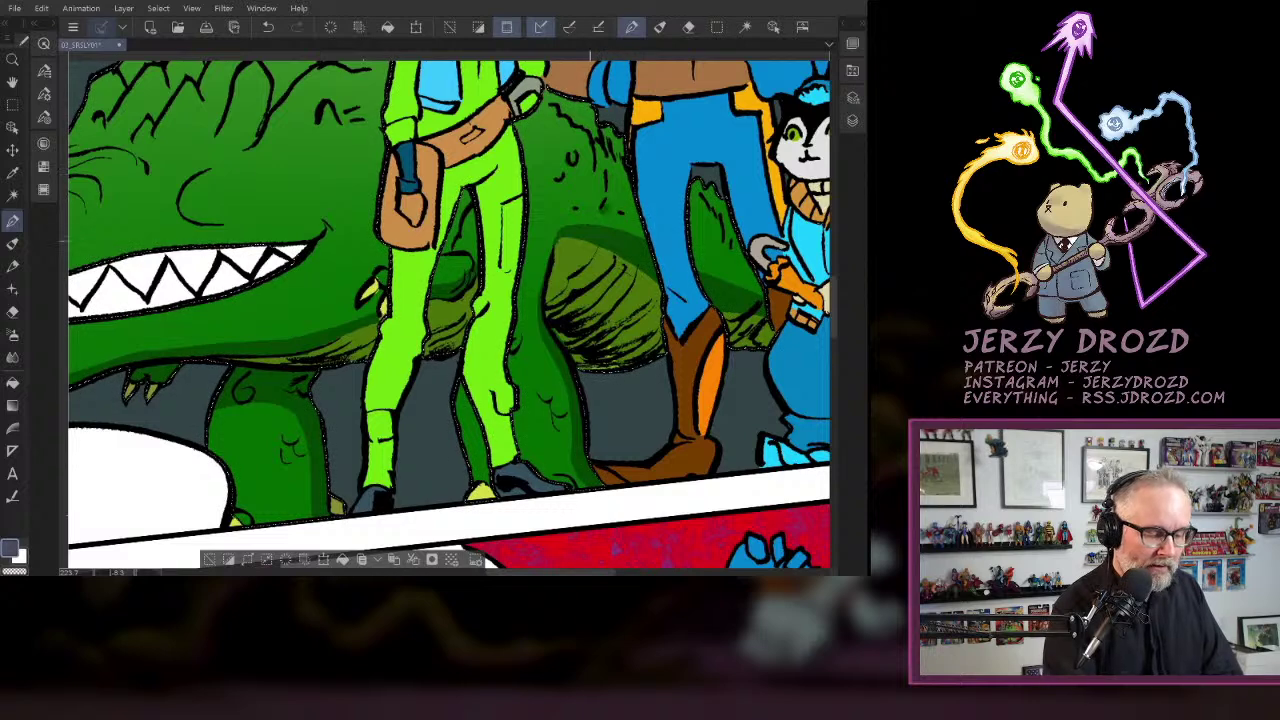
- Paint shadows beneath the spiked scales on top of the crocodile's head
left_click_drag(590, 240, 770, 267)
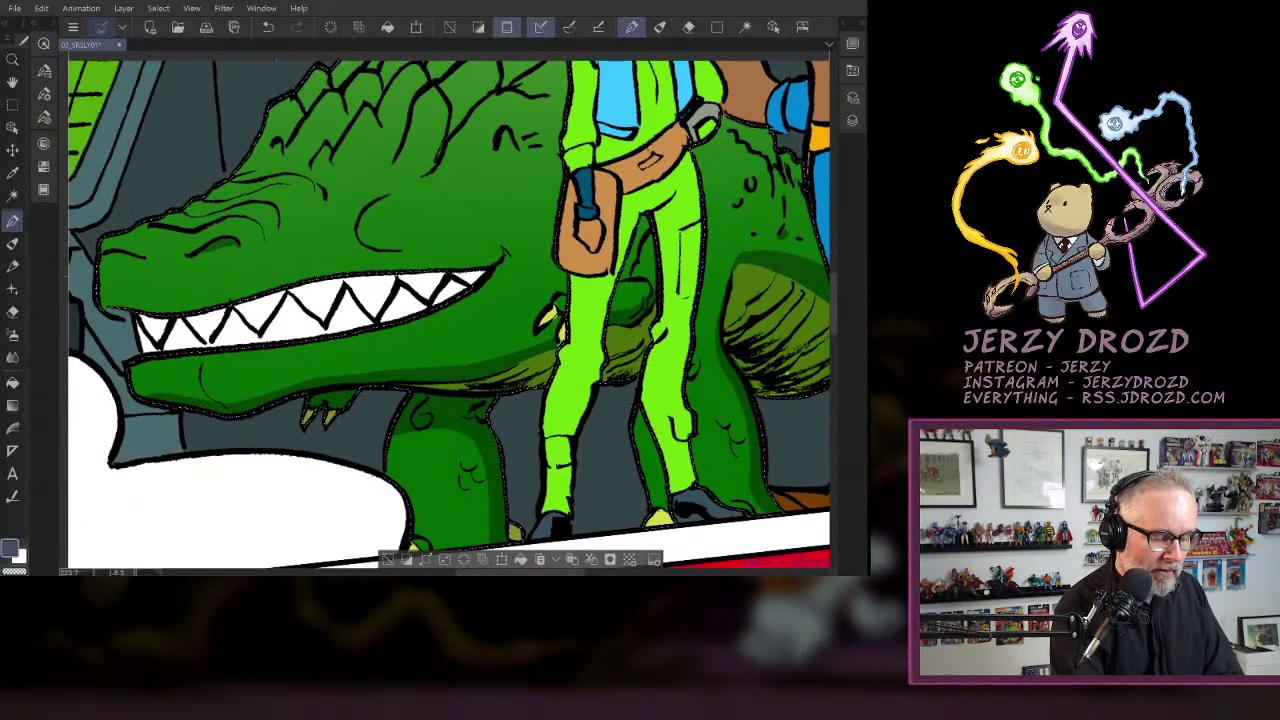
mouse_move(317, 201)
left_mouse_down()
mouse_move(482, 197)
mouse_move(441, 263)
left_mouse_up()
mouse_move(553, 235)
left_mouse_down()
mouse_move(573, 179)
mouse_move(622, 149)
left_mouse_up()
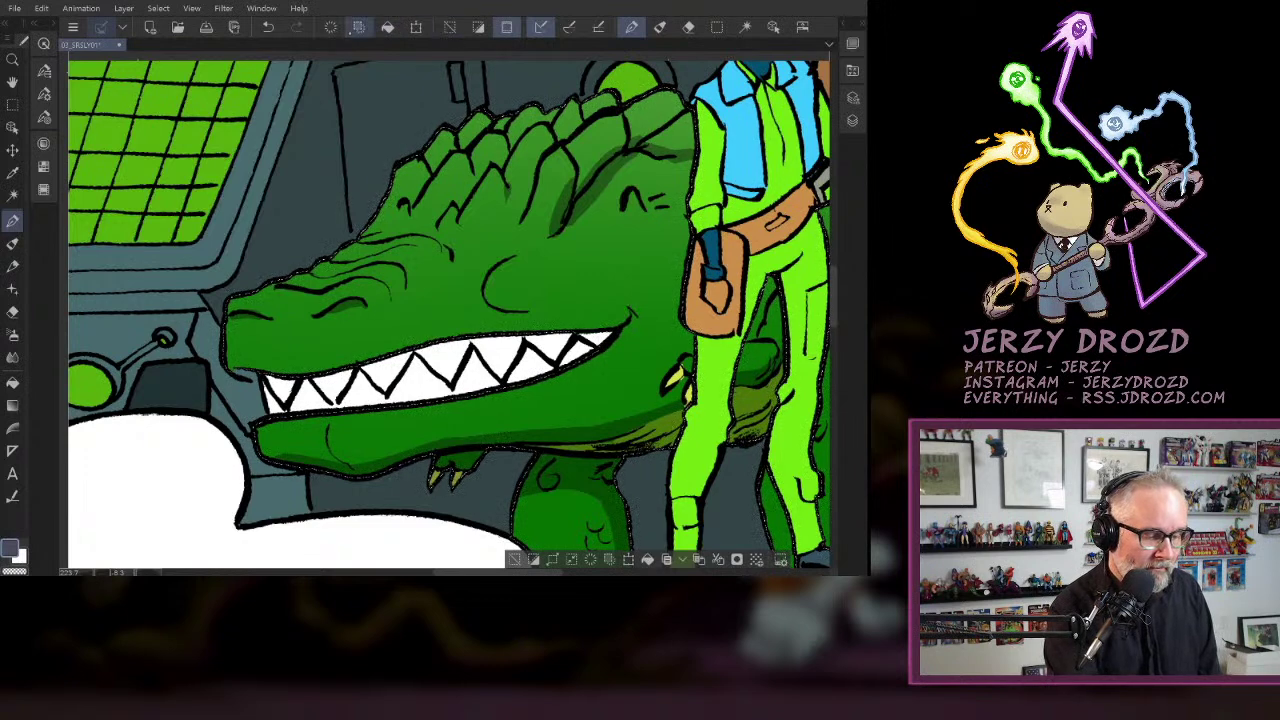
key("ctrl+z")
key("ctrl+y")
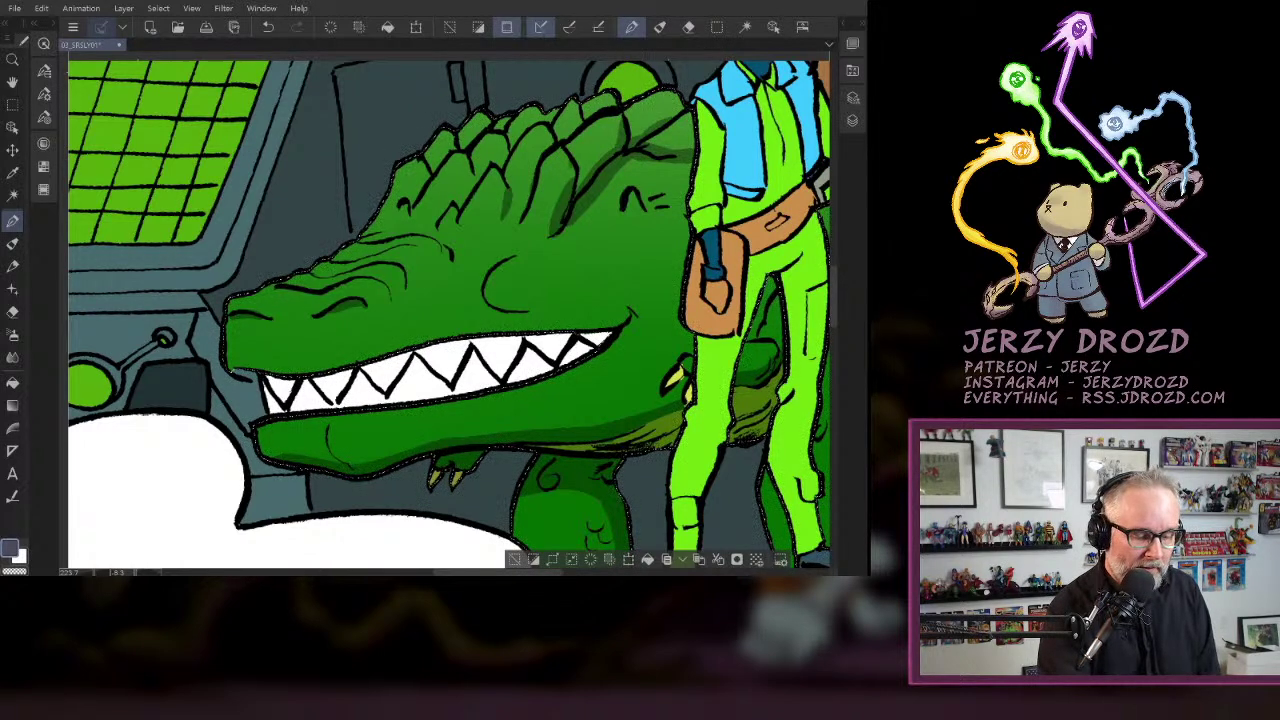
- Paint shadows on the crocodile's back bumps behind the woman and clear the selection
left_click_drag(403, 337, 325, 298)
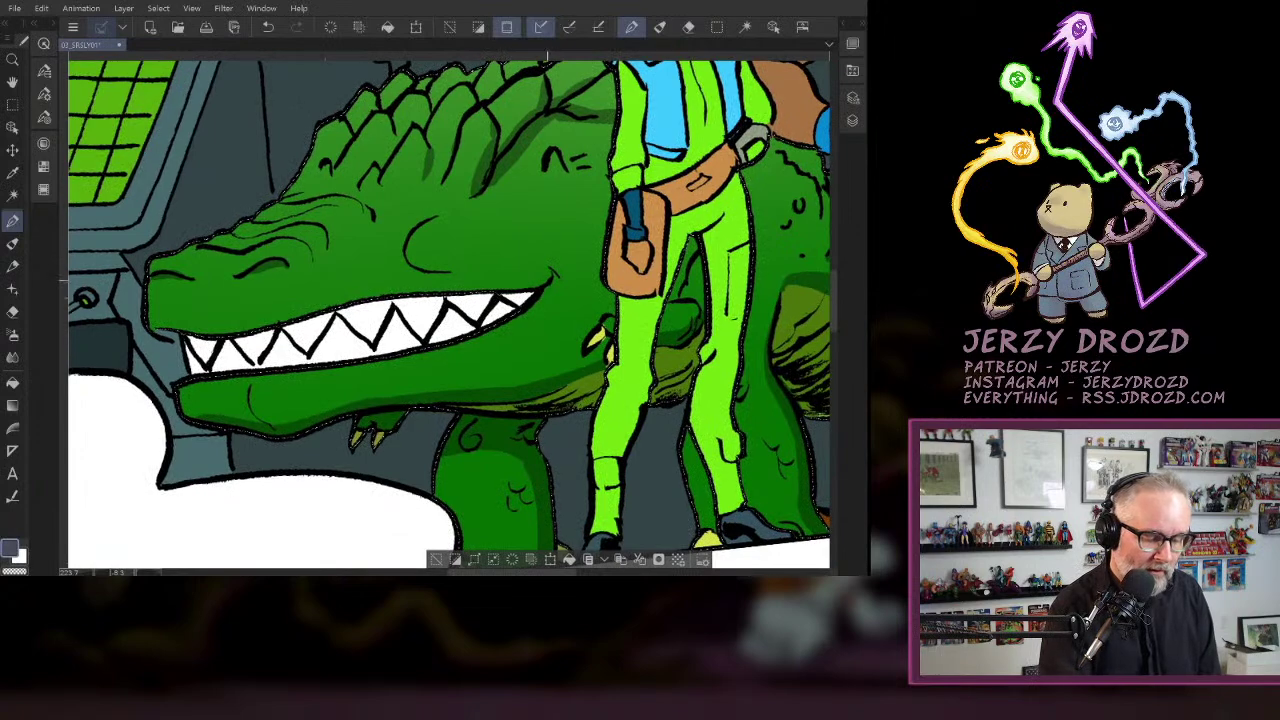
left_click_drag(617, 298, 364, 294)
mouse_move(490, 166)
left_mouse_down()
mouse_move(520, 138)
mouse_move(560, 177)
mouse_move(624, 198)
left_mouse_up()
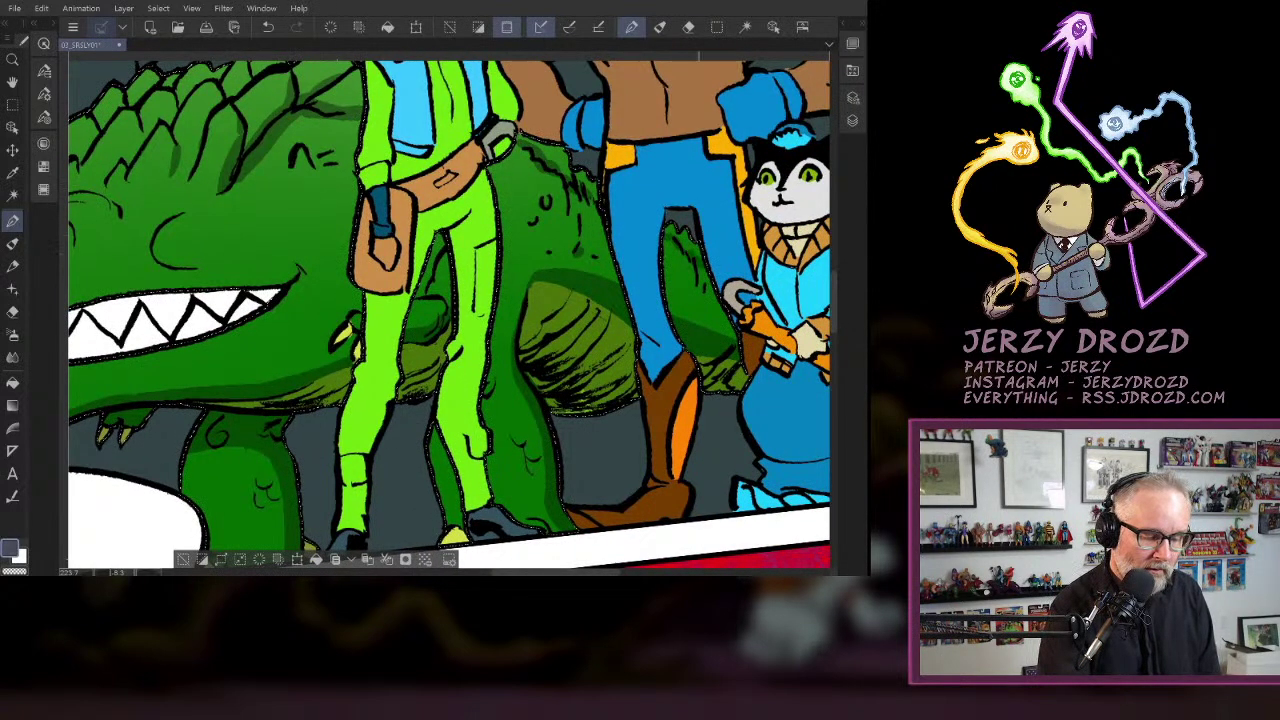
left_click_drag(325, 330, 571, 290)
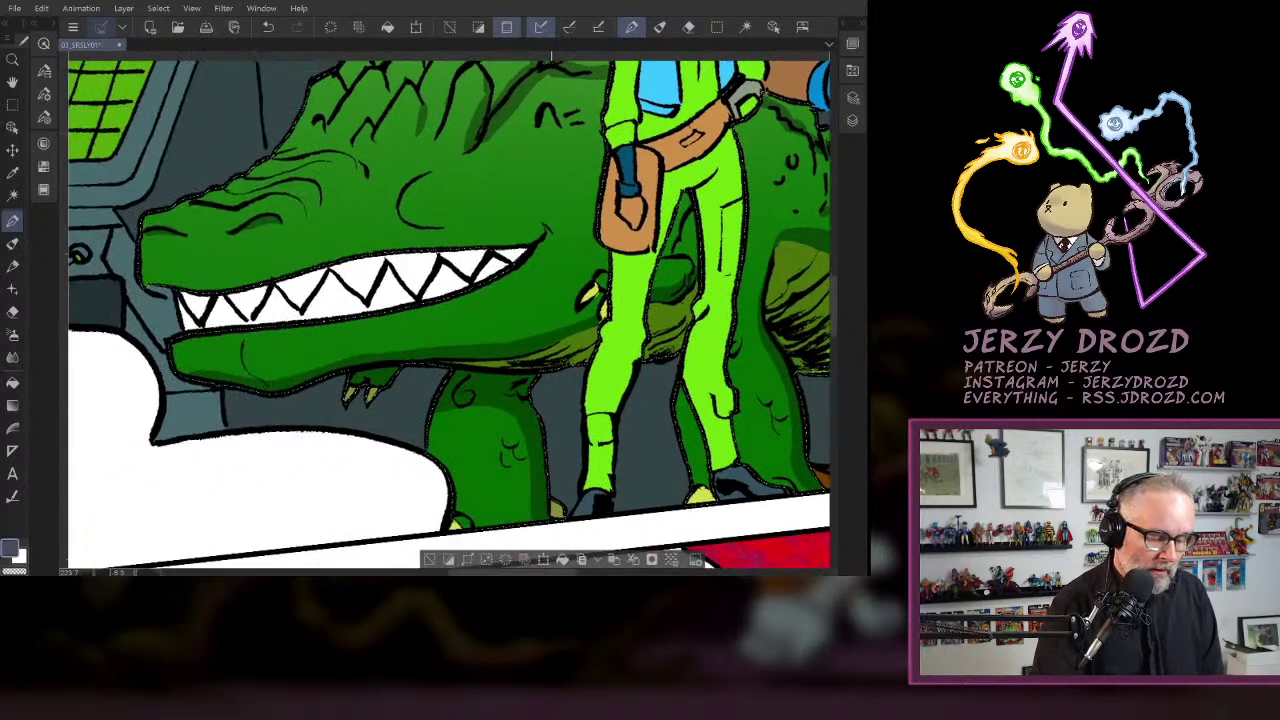
key("ctrl+d")
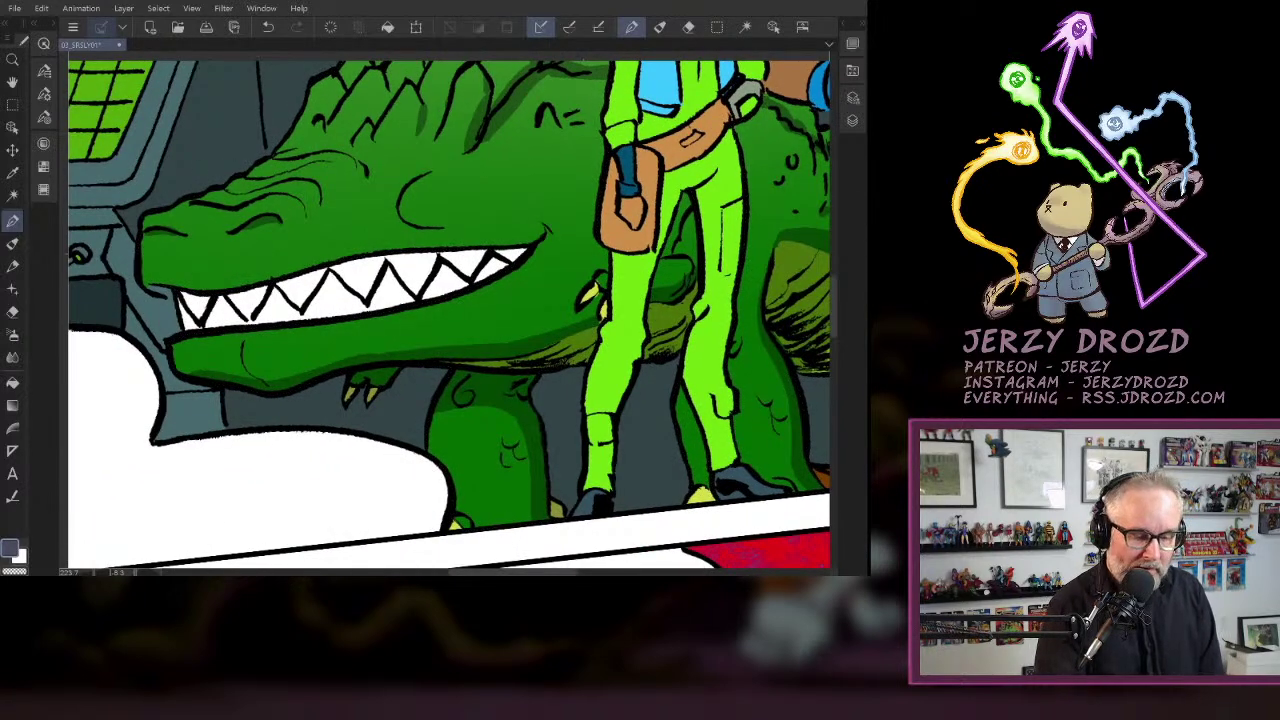
- Touch up the upper lip in front of the crocodile's teeth with its sampled base green on the flats layer
key("Tab")
left_click(726, 422)
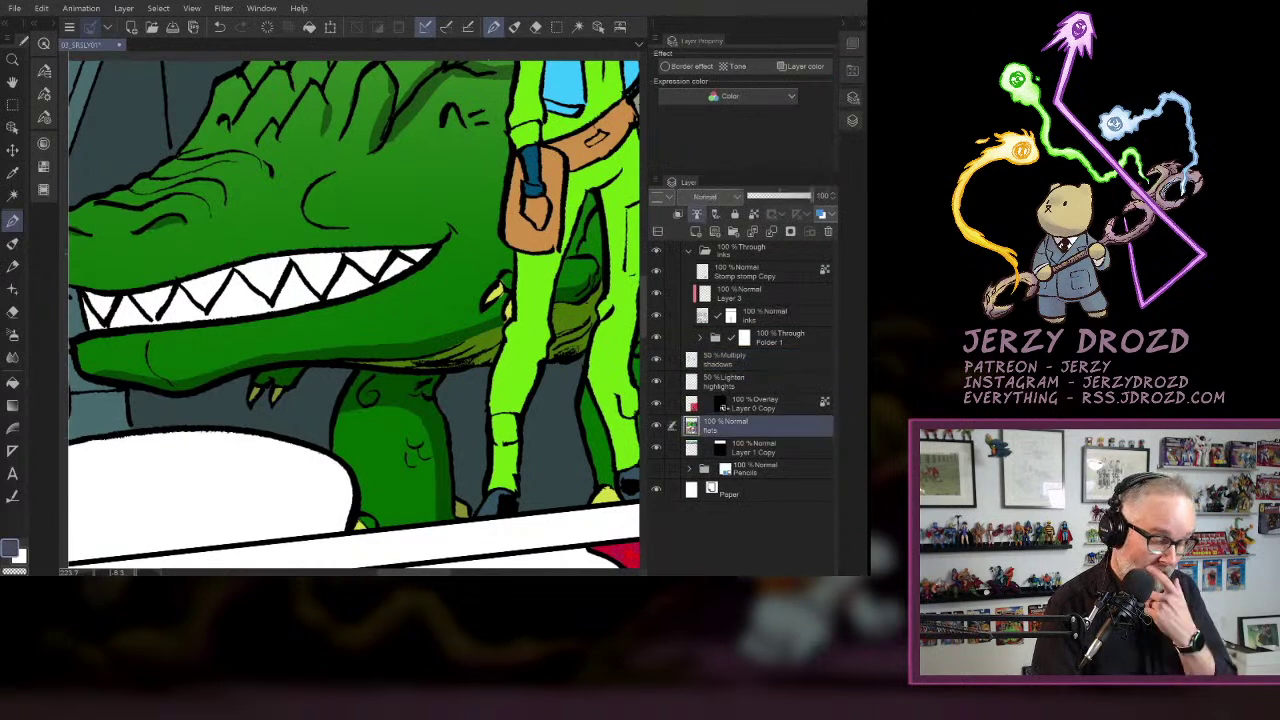
left_click_drag(656, 381, 656, 359)
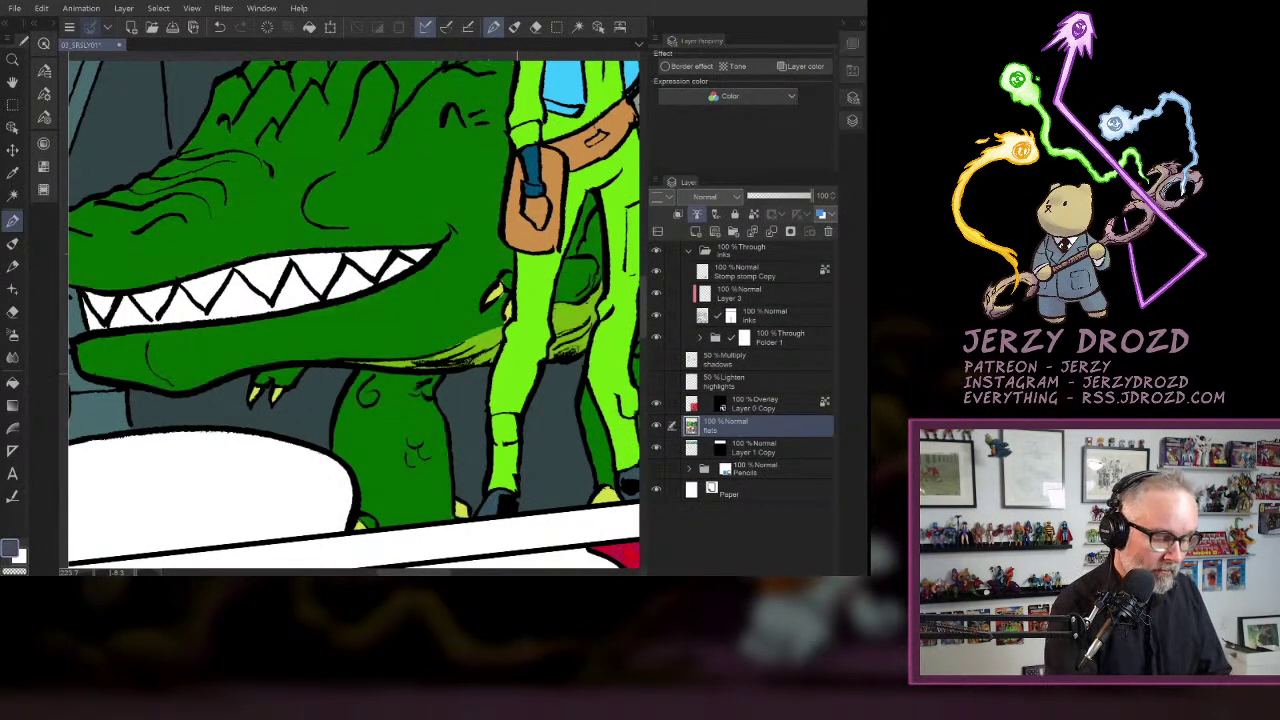
left_click(656, 380)
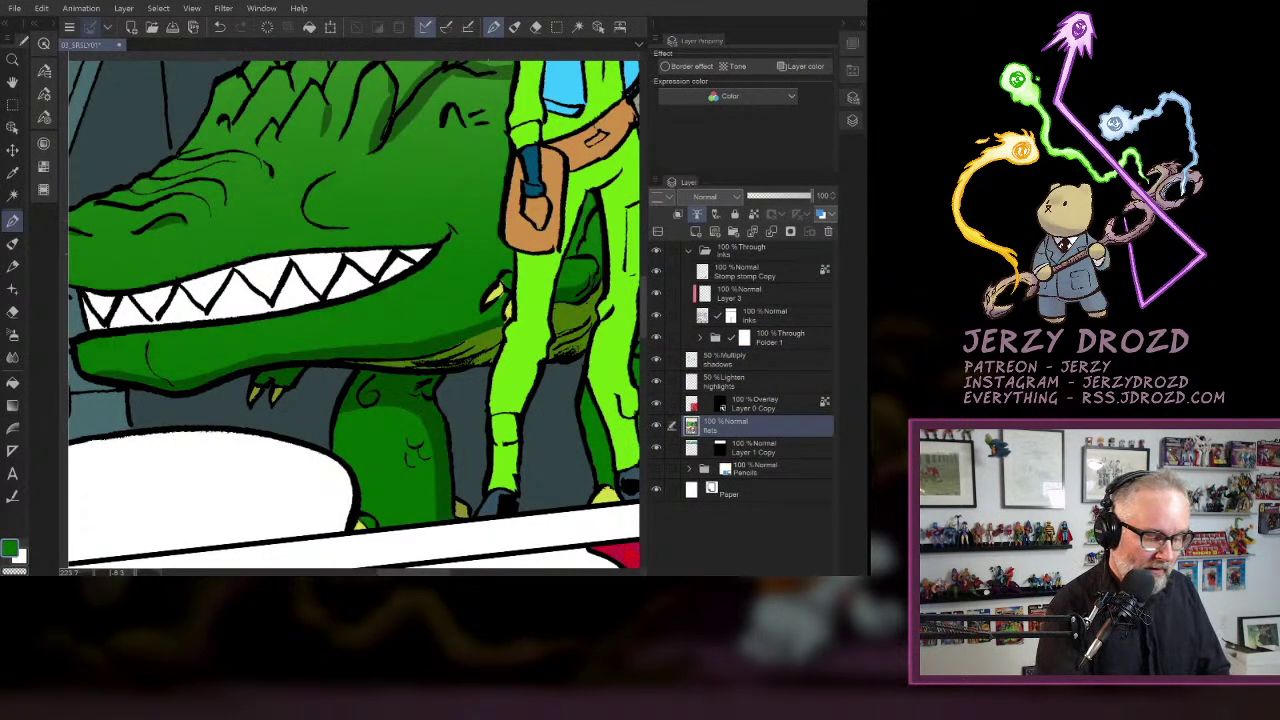
left_click_drag(223, 398, 386, 414)
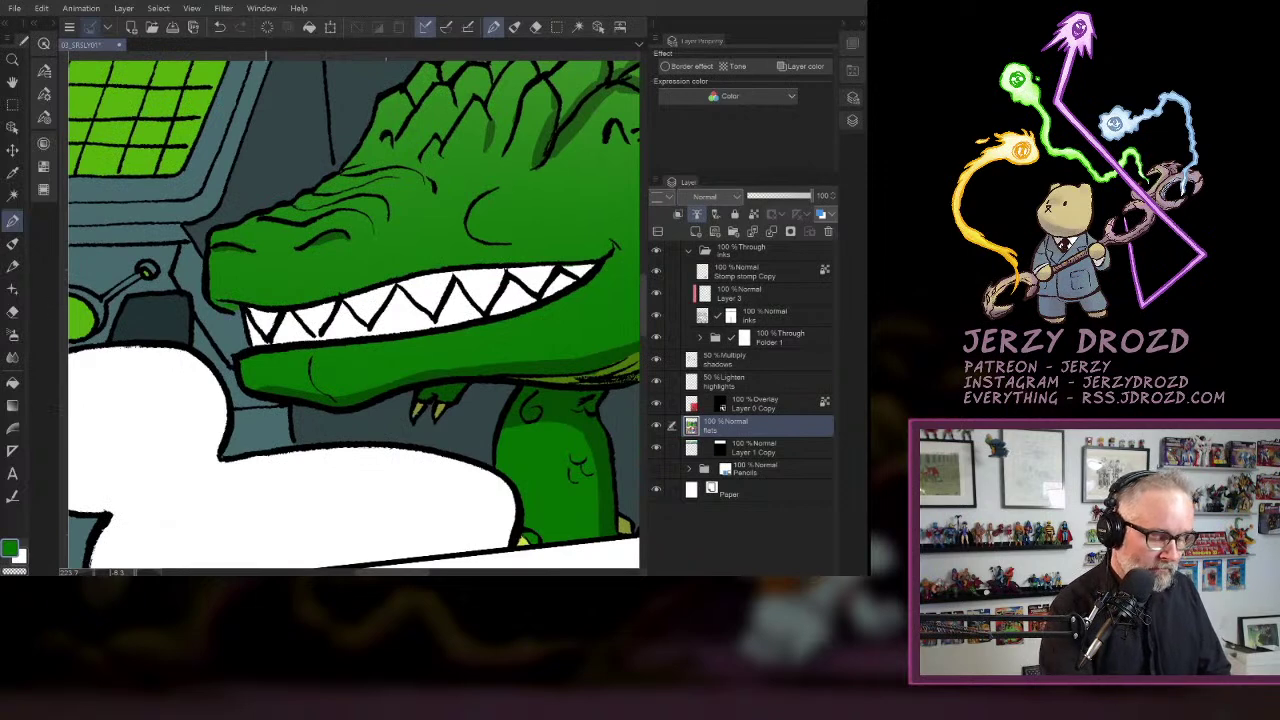
scroll(268, 318, "up", 5)
left_click_drag(214, 296, 391, 311)
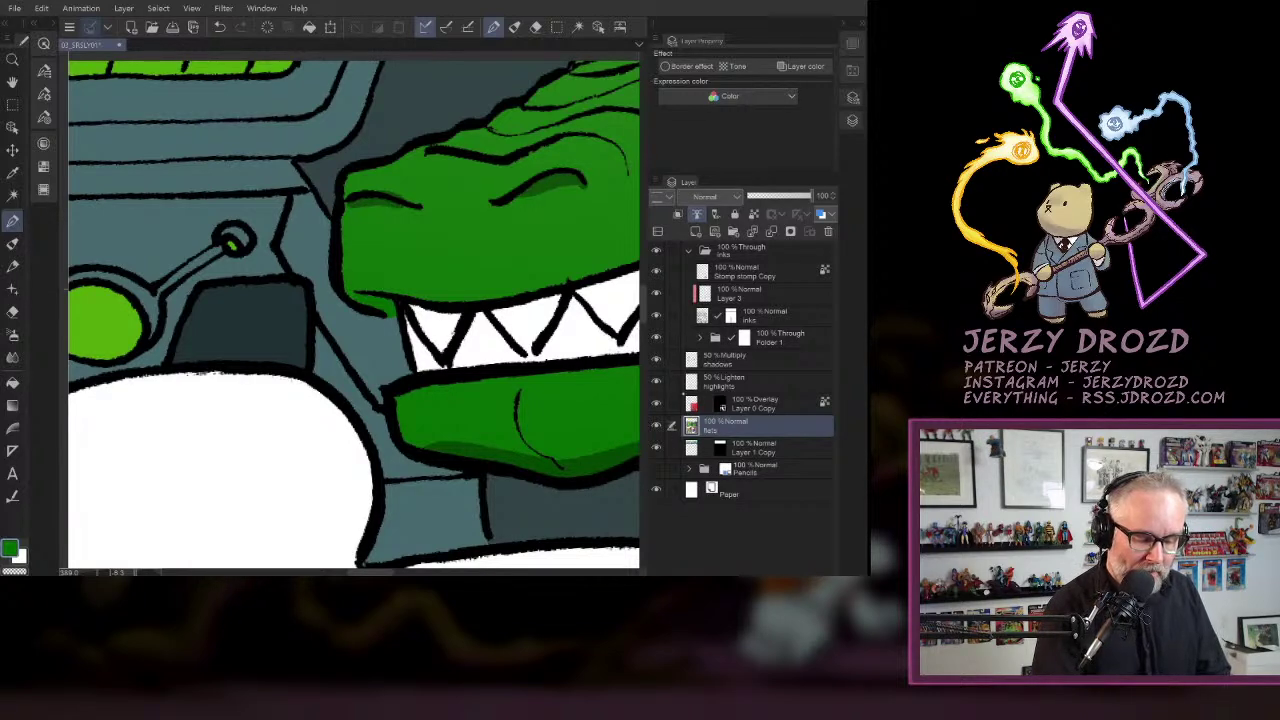
scroll(590, 290, "down", 5)
left_click_drag(500, 300, 258, 302)
scroll(354, 316, "down", 5)
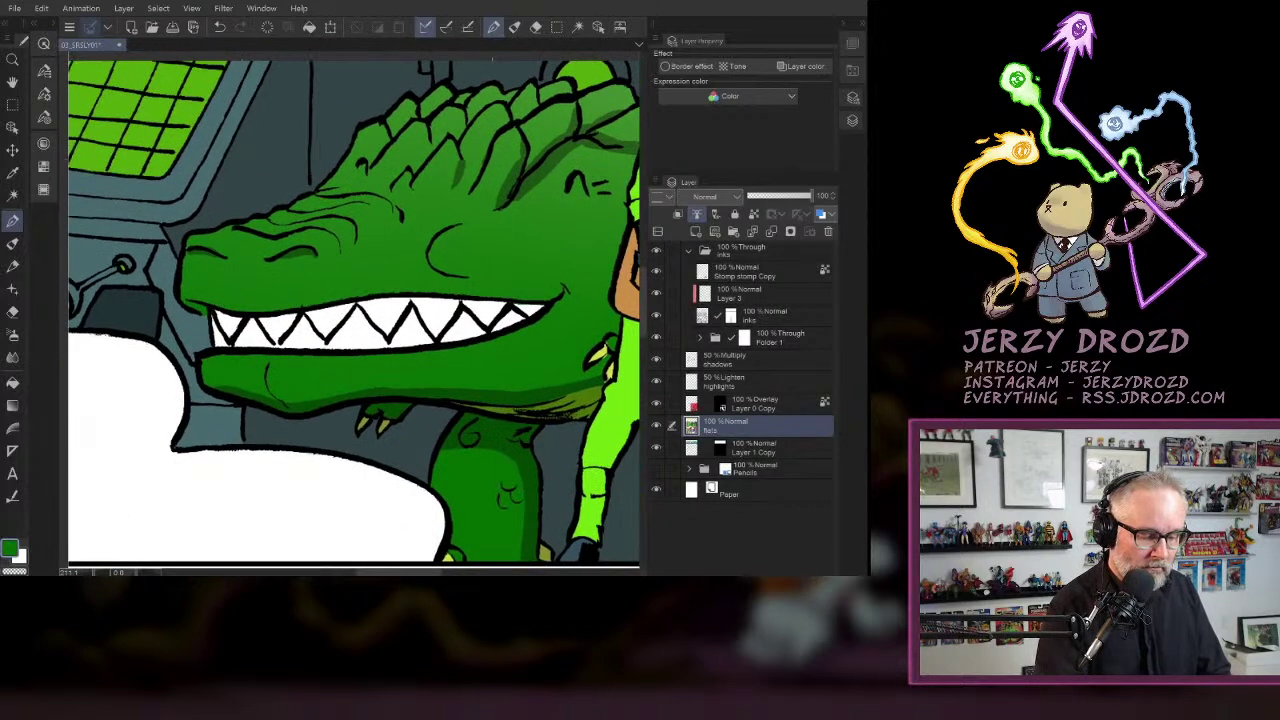
scroll(350, 310, "down", 3)
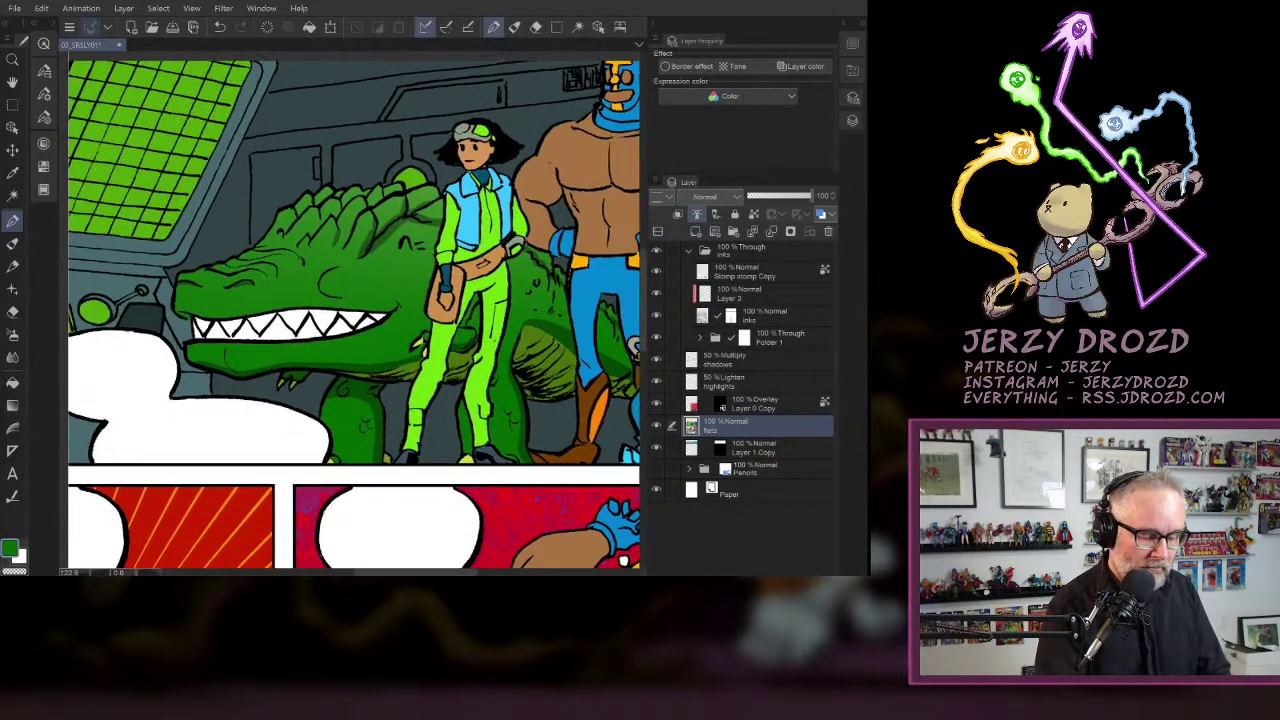
scroll(350, 310, "up", 4)
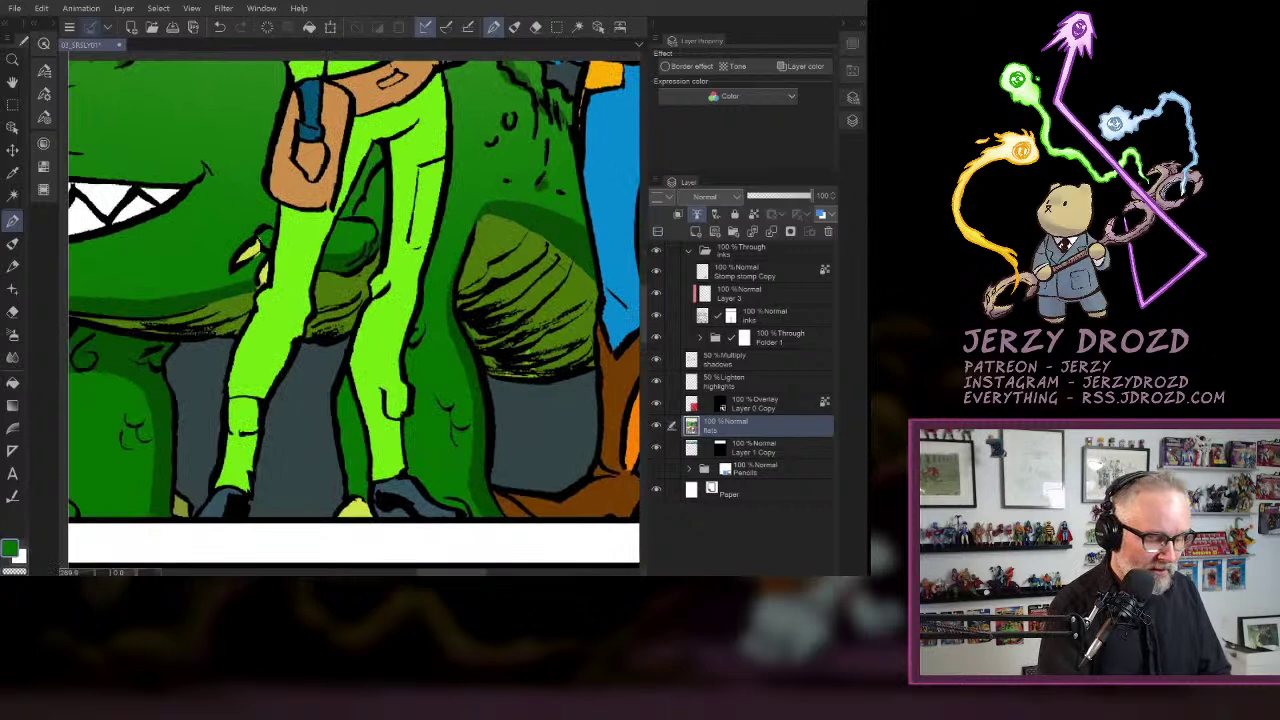
left_click(782, 356)
left_click(43, 144)
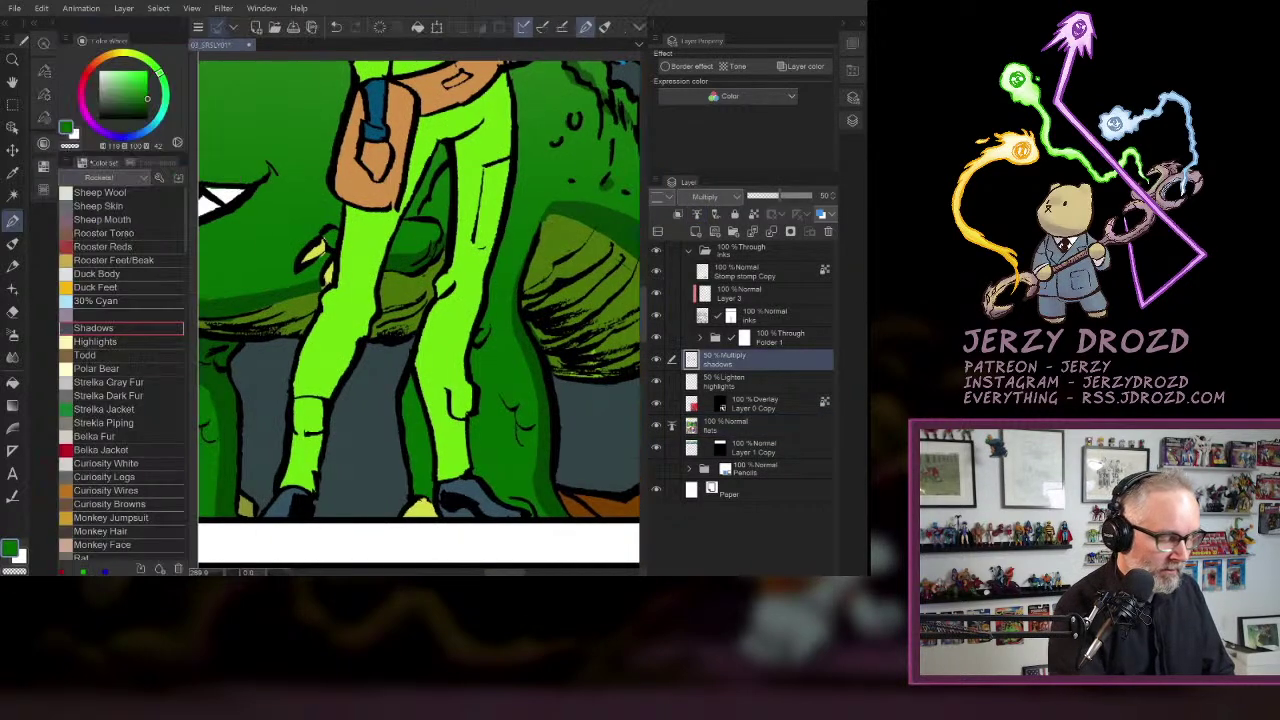
left_click(148, 328)
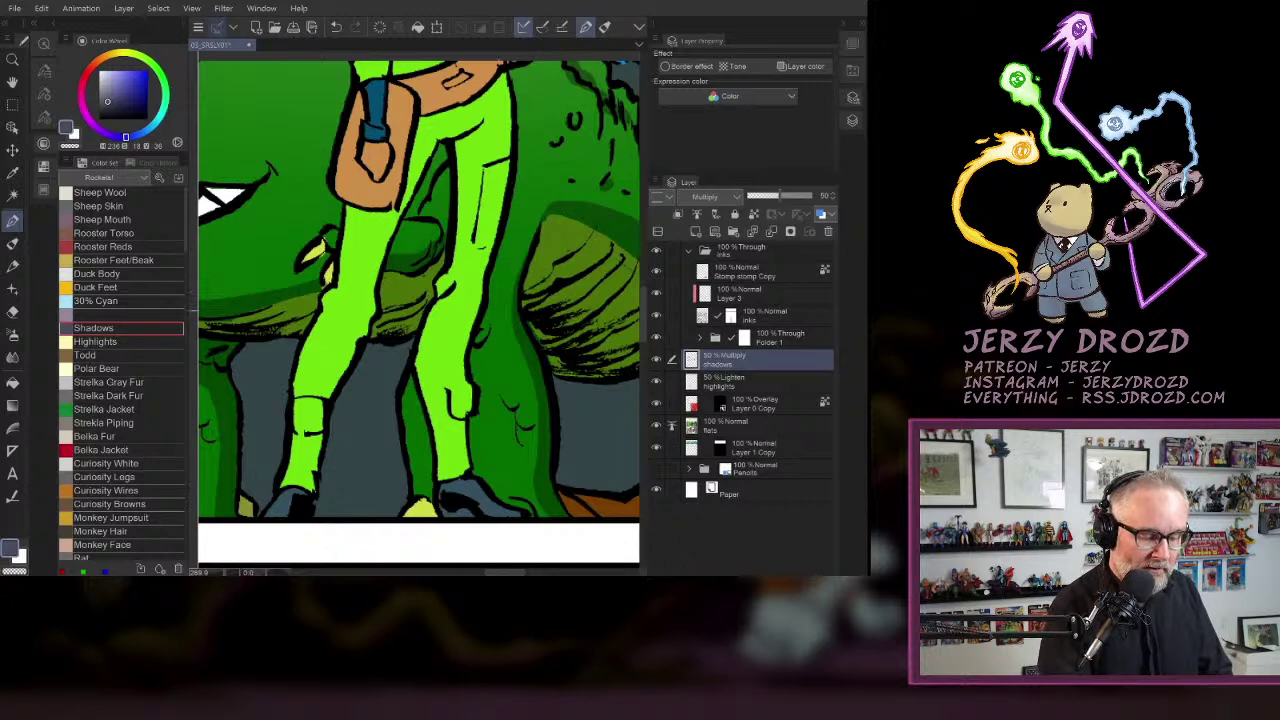
key("ctrl+alt+0")
left_click_drag(440, 310, 338, 318)
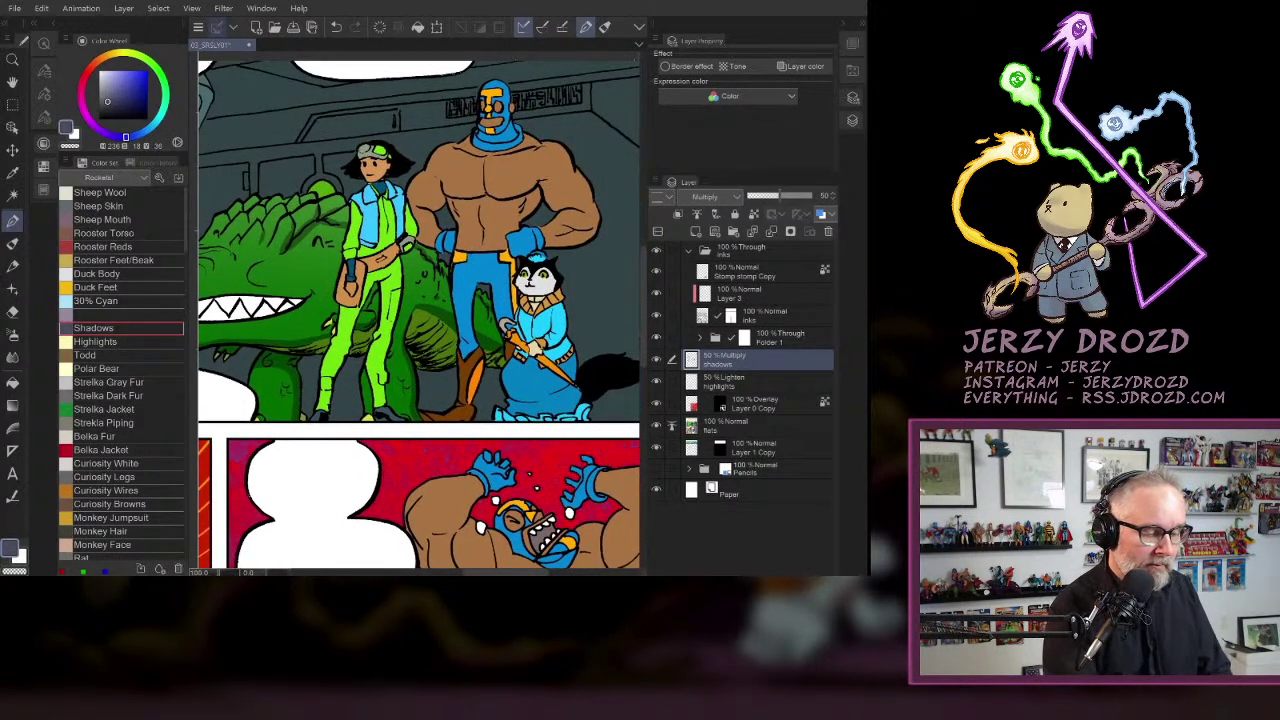
left_click(13, 195)
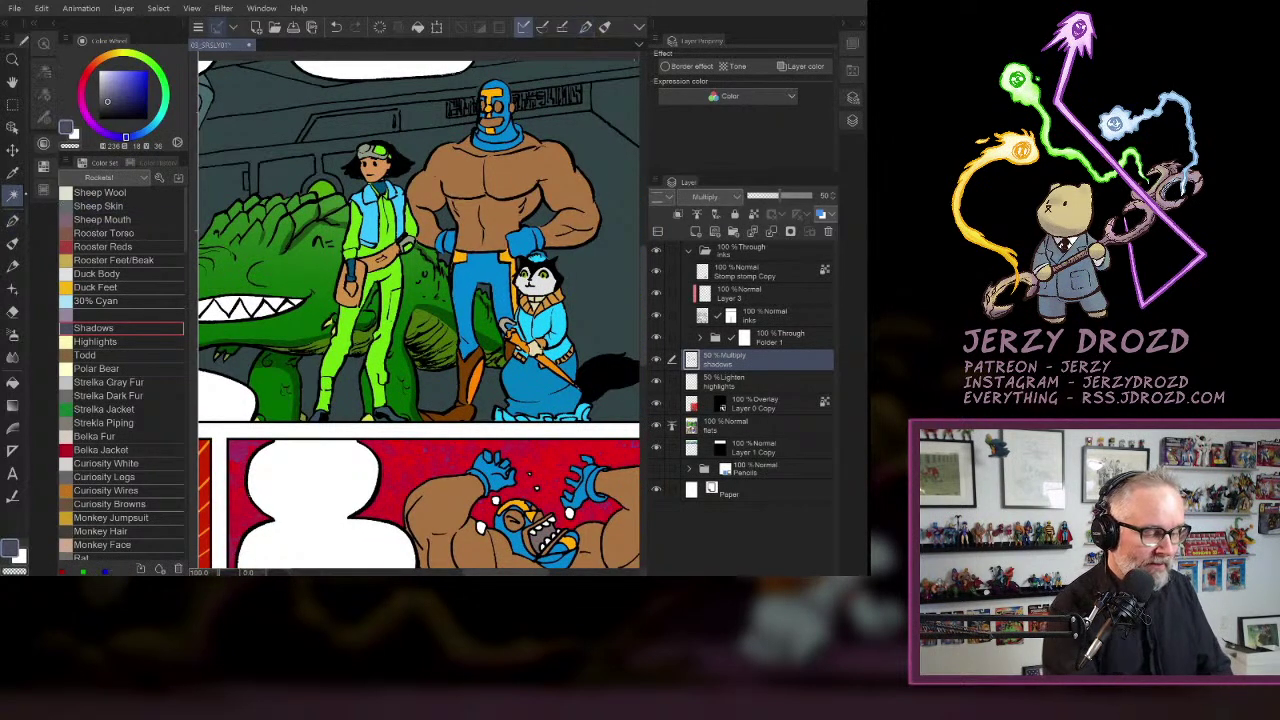
scroll(412, 254, "up", 4)
left_click_drag(332, 289, 358, 311)
left_click(349, 322)
left_click(232, 393)
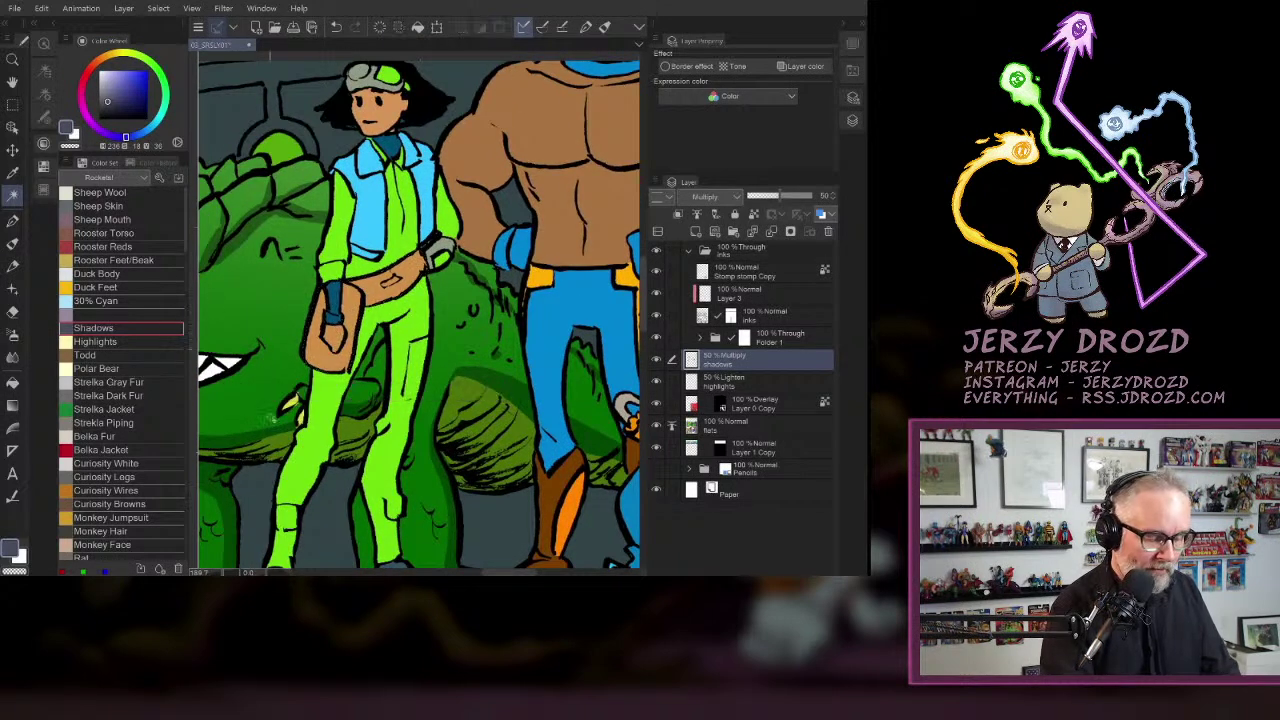
scroll(290, 418, "up", 4)
left_click(13, 221)
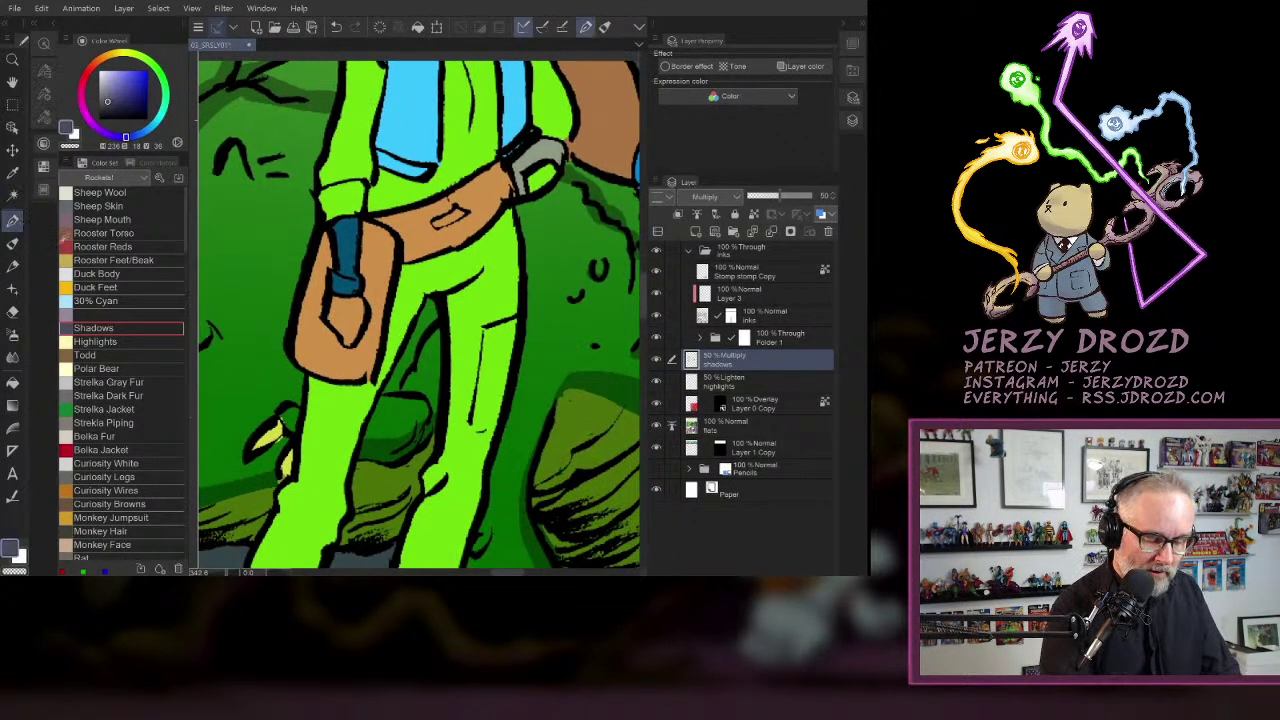
- On the flats layer, paint the woman's wrist in sampled tan and fill the gap beside the crocodile's claws in its sampled dark green
left_click(745, 425)
left_click(340, 305, "alt")
left_click_drag(335, 279, 356, 281)
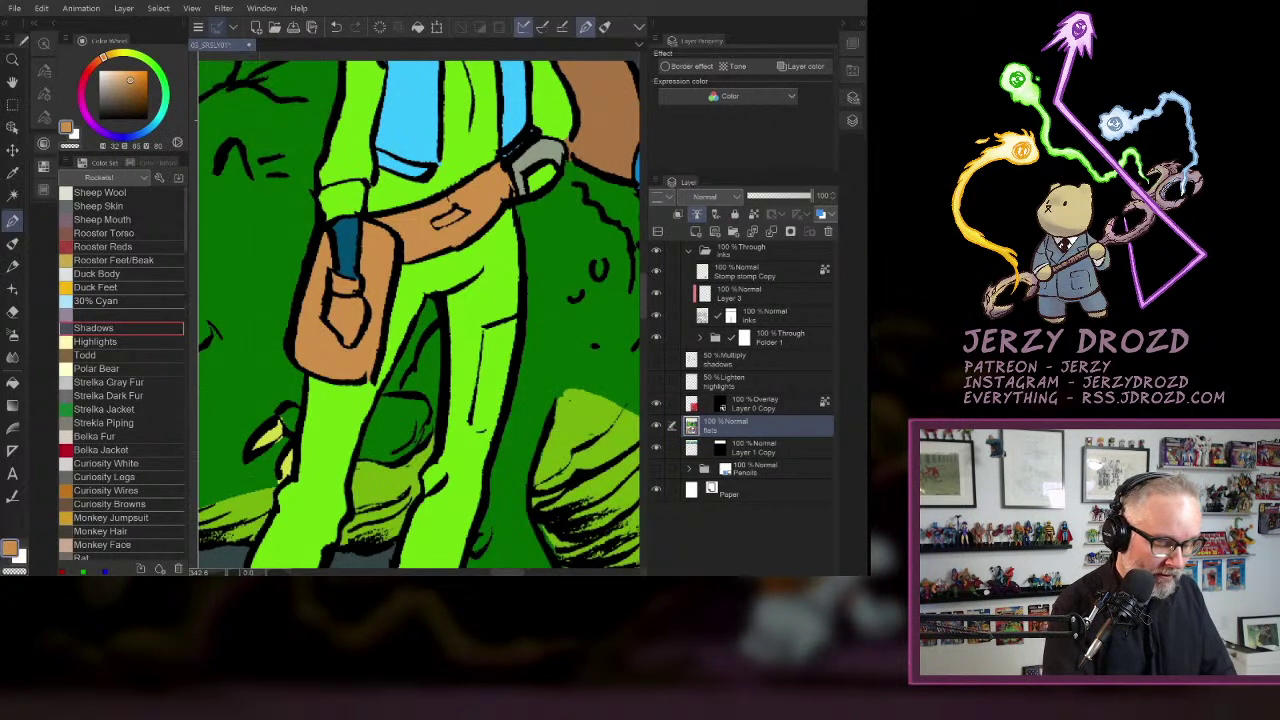
left_click(258, 121, "alt")
left_click_drag(279, 431, 284, 416)
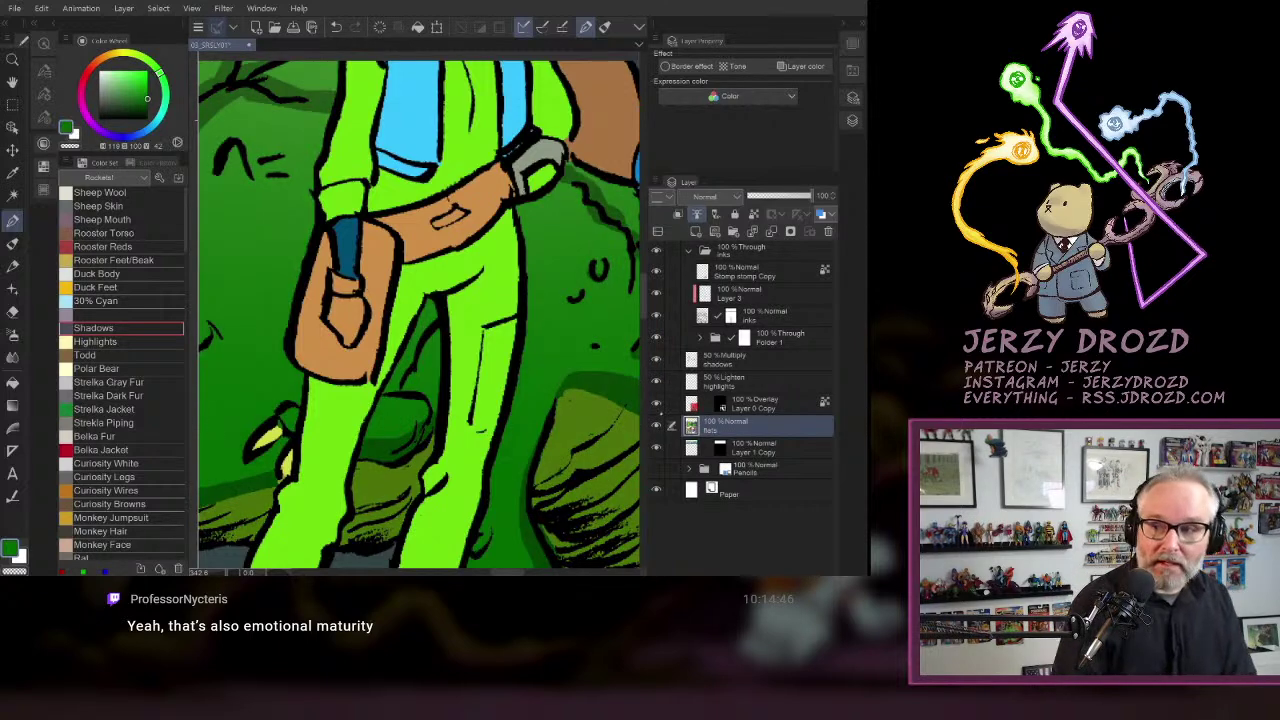
scroll(419, 318, "down", 5)
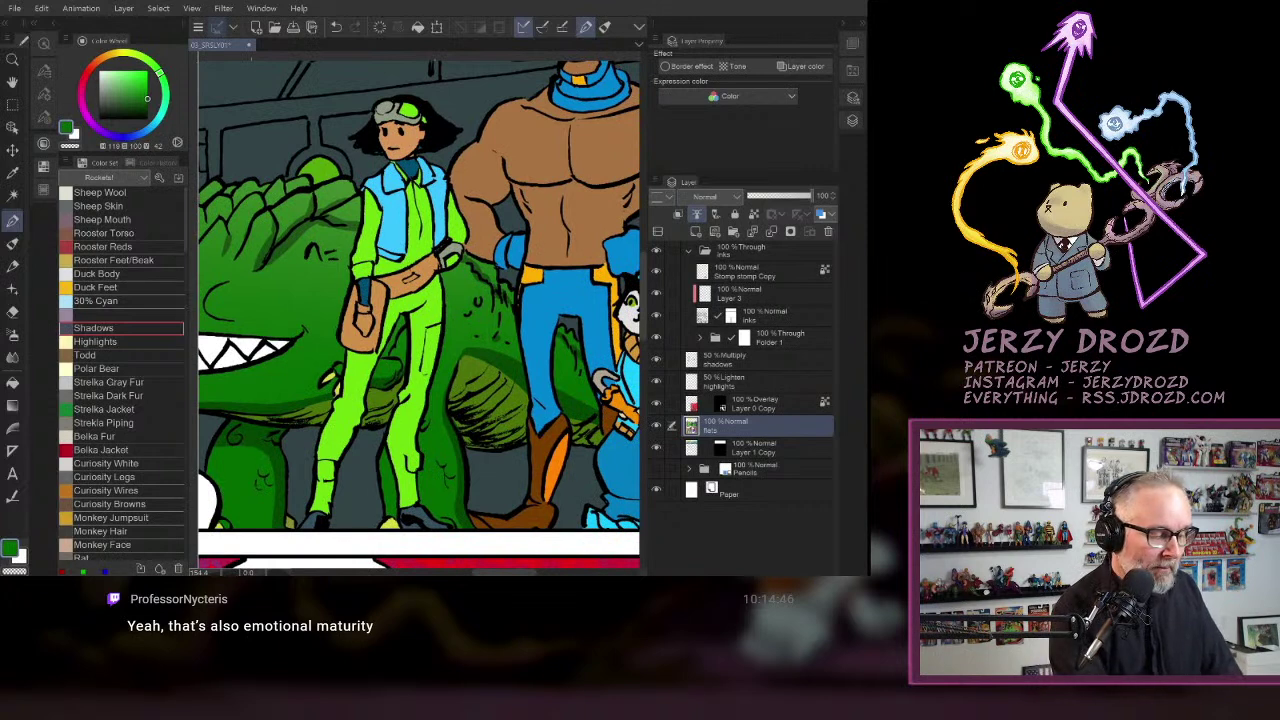
- Select the woman's face, hair, goggles, vest and upper-body clothing areas by their flat colours
left_click(12, 195)
left_click(418, 176)
left_click(425, 186)
left_click(402, 190)
left_click(416, 216)
left_click(370, 284)
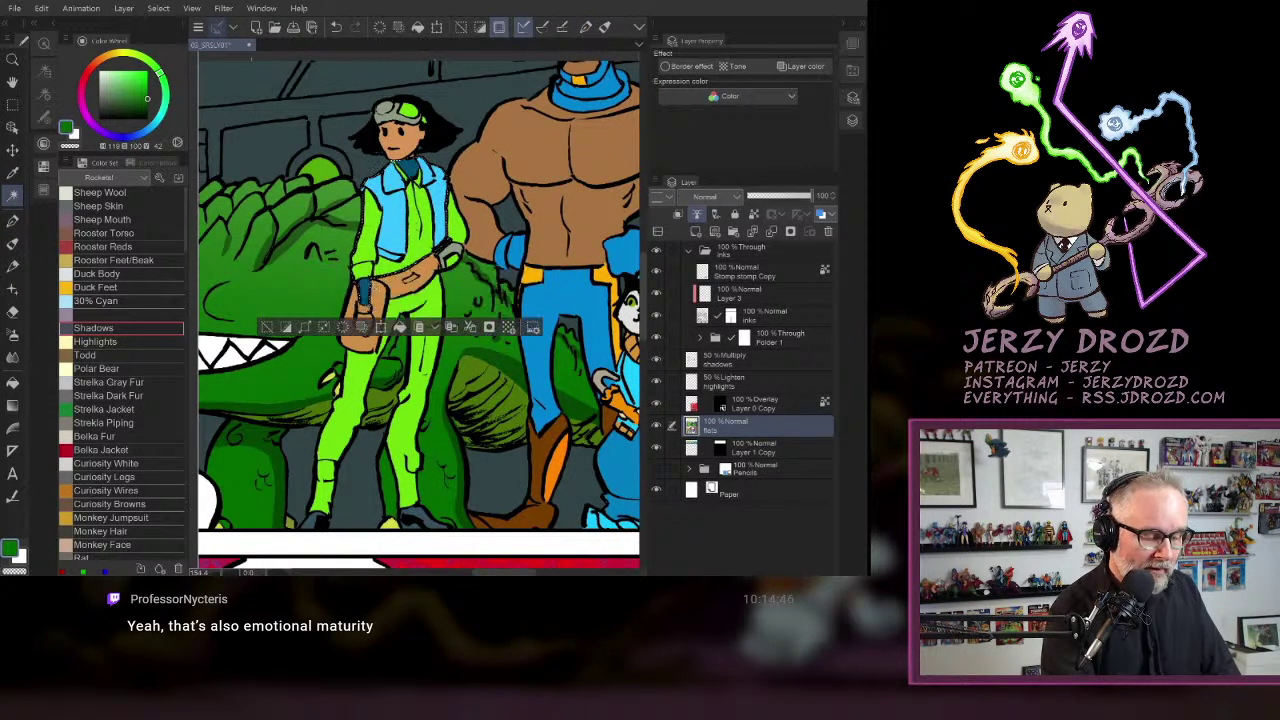
left_click(407, 280)
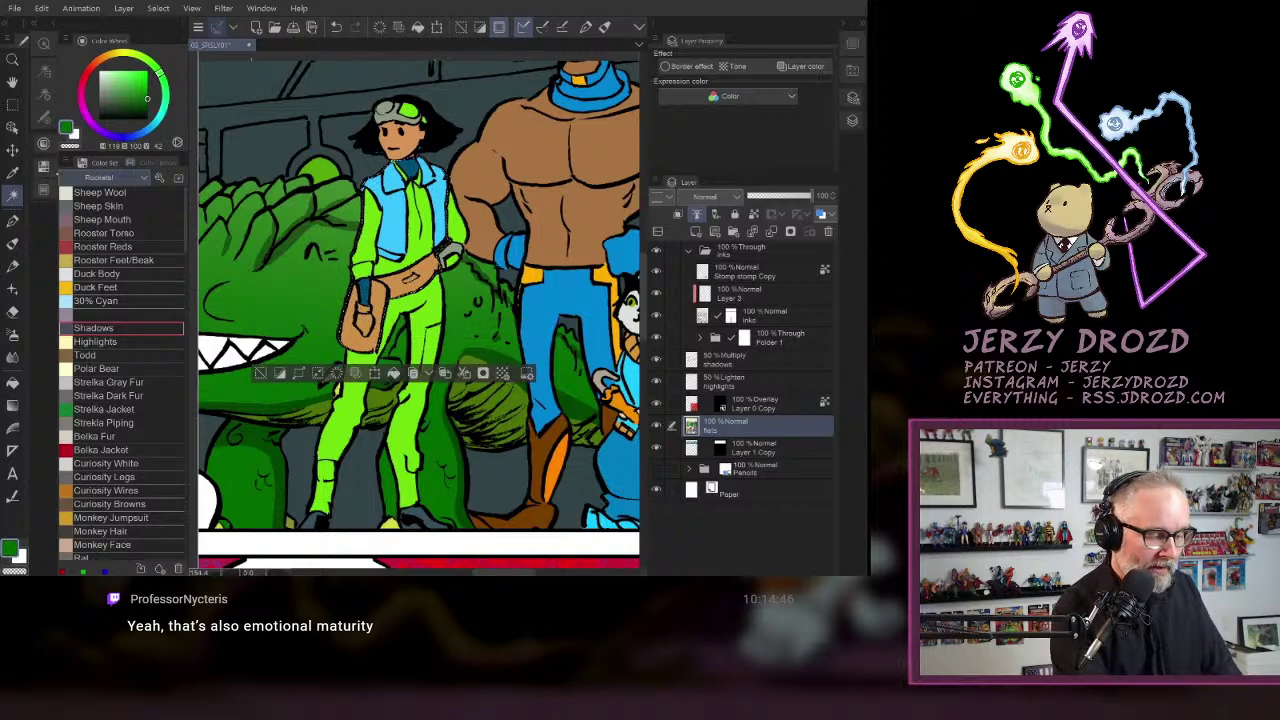
- Undo the last selection change and add the woman's remaining flat areas down to her trouser legs to the selection
left_click(12, 105)
left_click(44, 73)
left_click(122, 128)
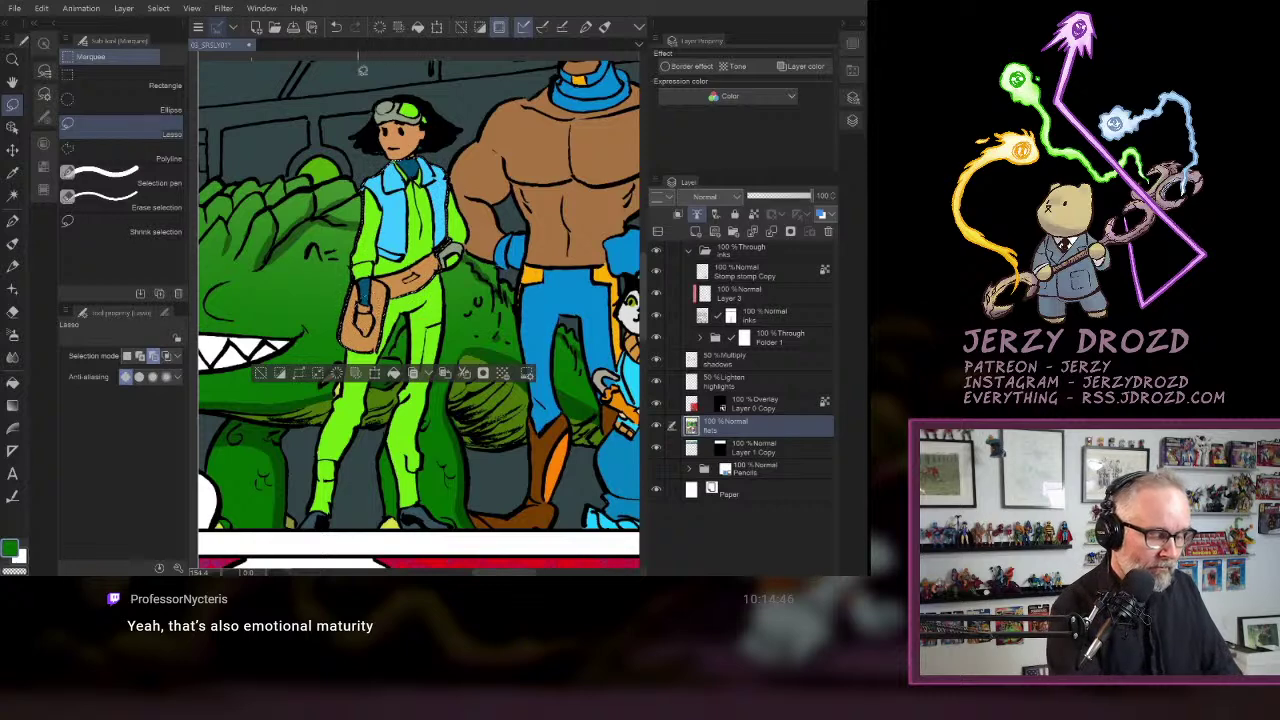
left_click(336, 27)
left_click(140, 356)
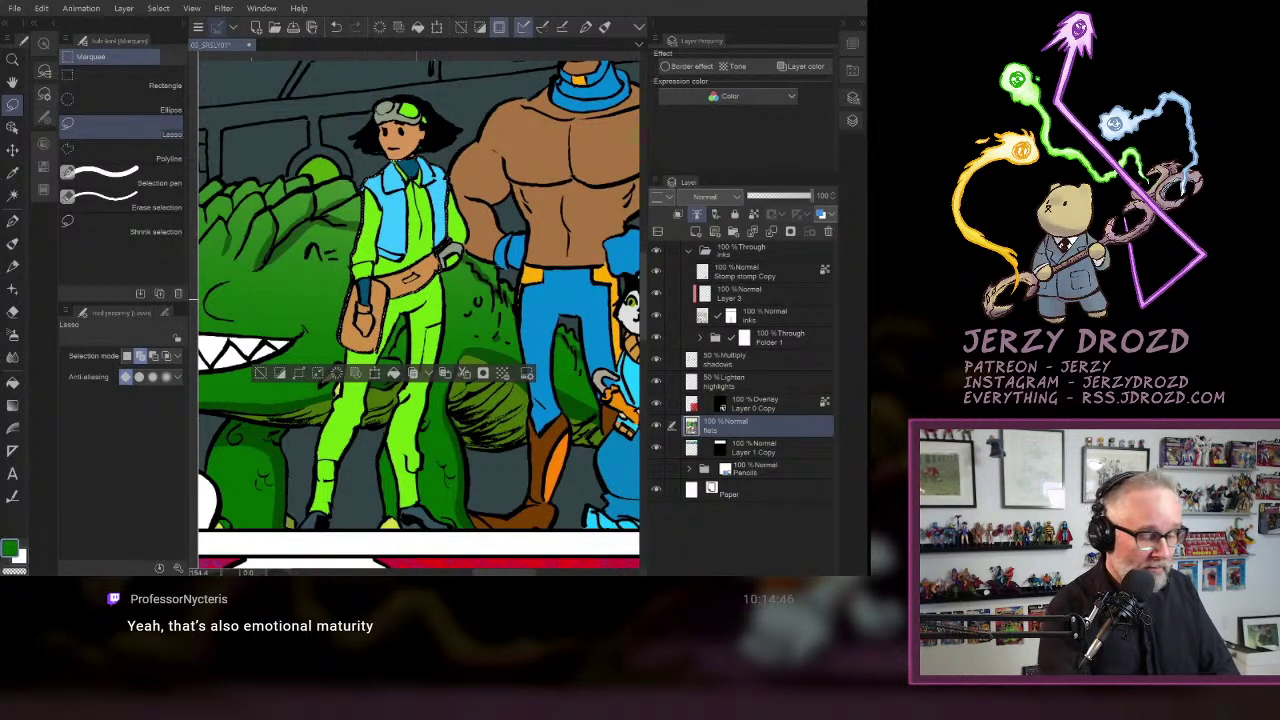
left_click(12, 195)
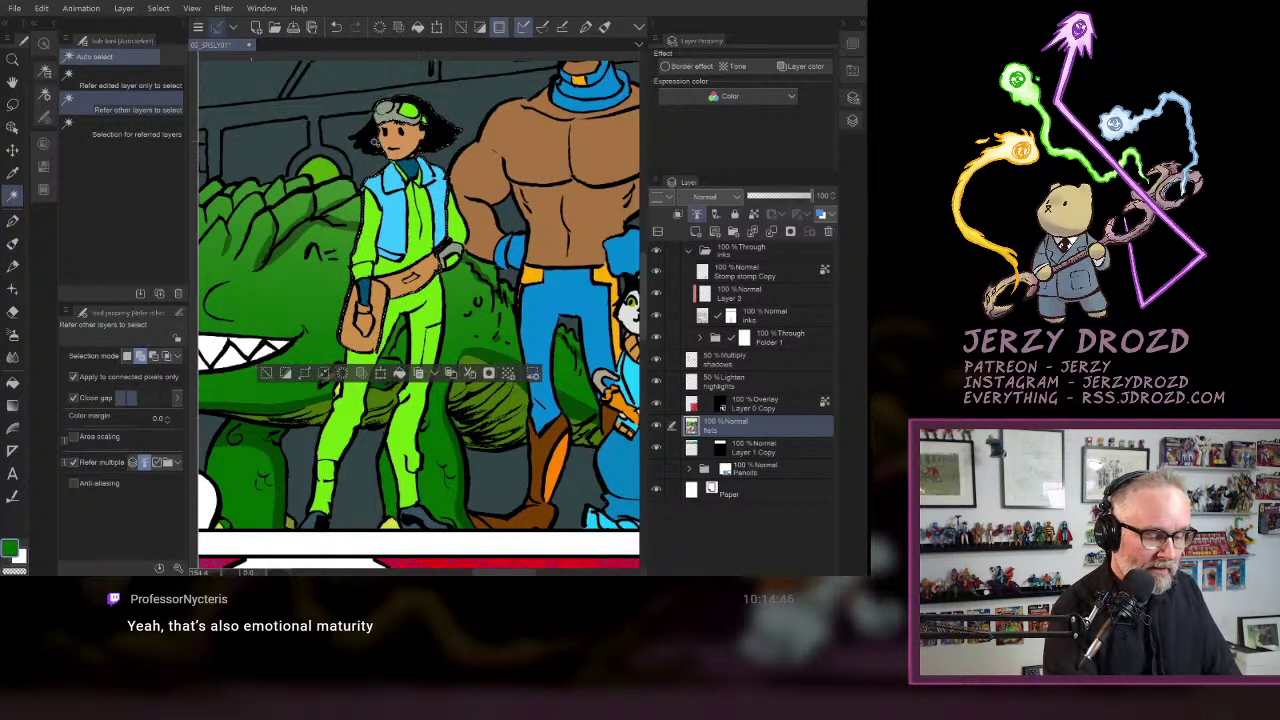
left_click(426, 338)
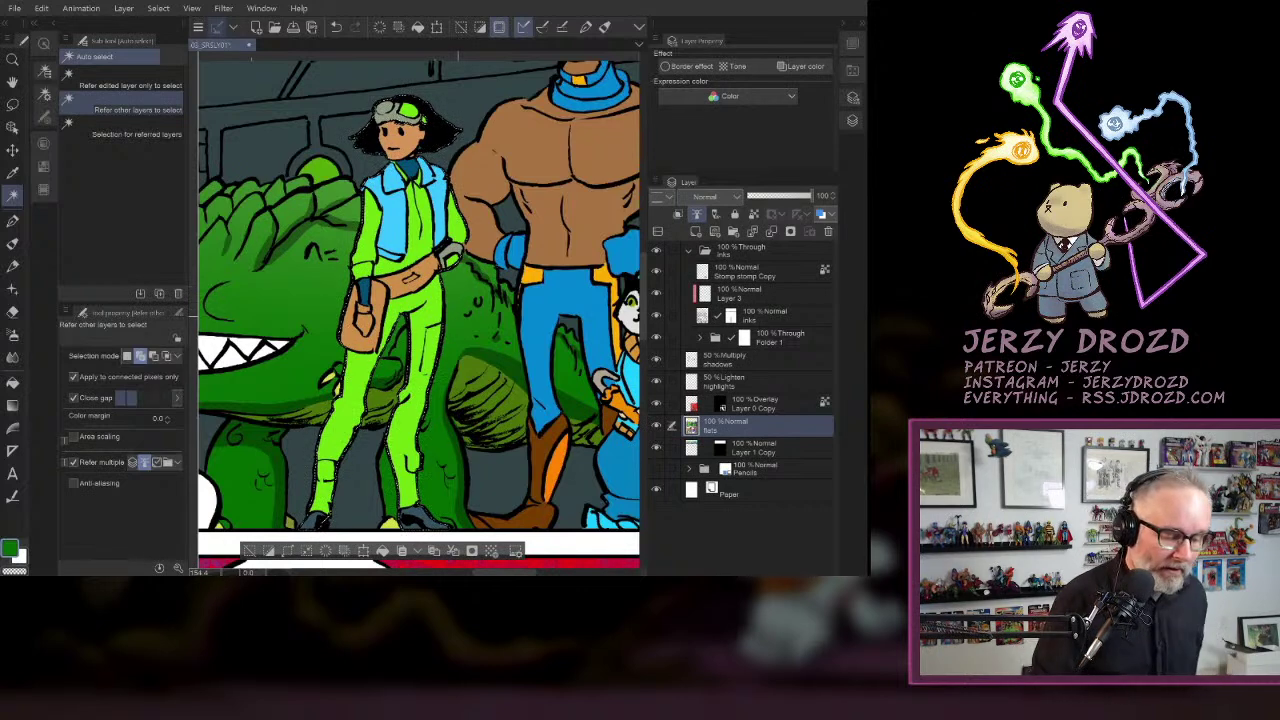
- Paint a shadow along the inner thigh of the woman's green trousers in the Shadows colour on the shadows layer
key("p")
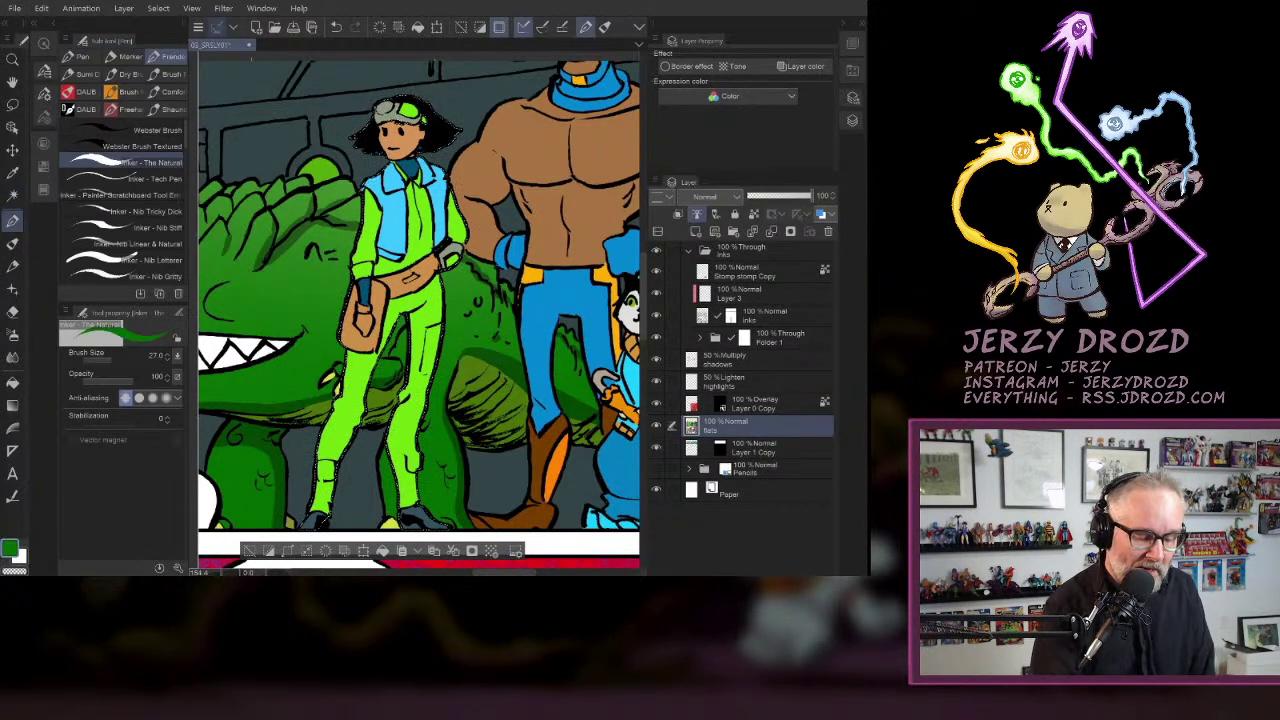
left_click(749, 364)
left_click(43, 163)
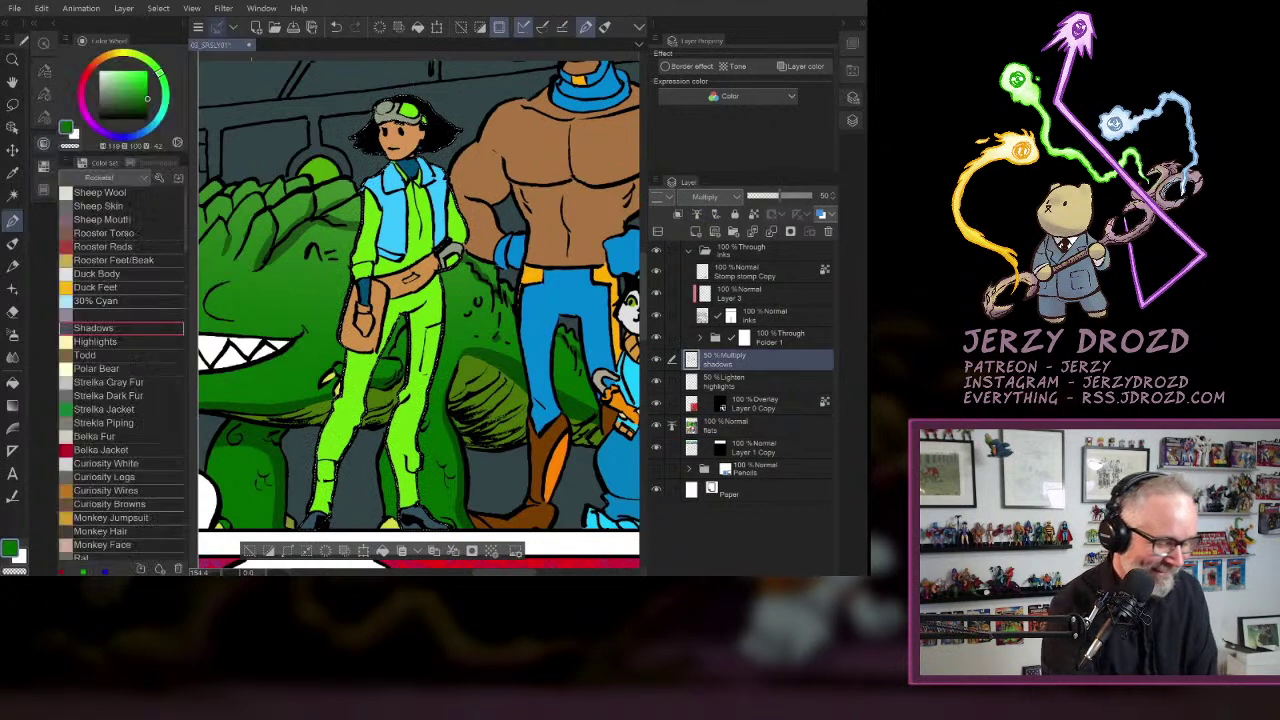
left_click(122, 328)
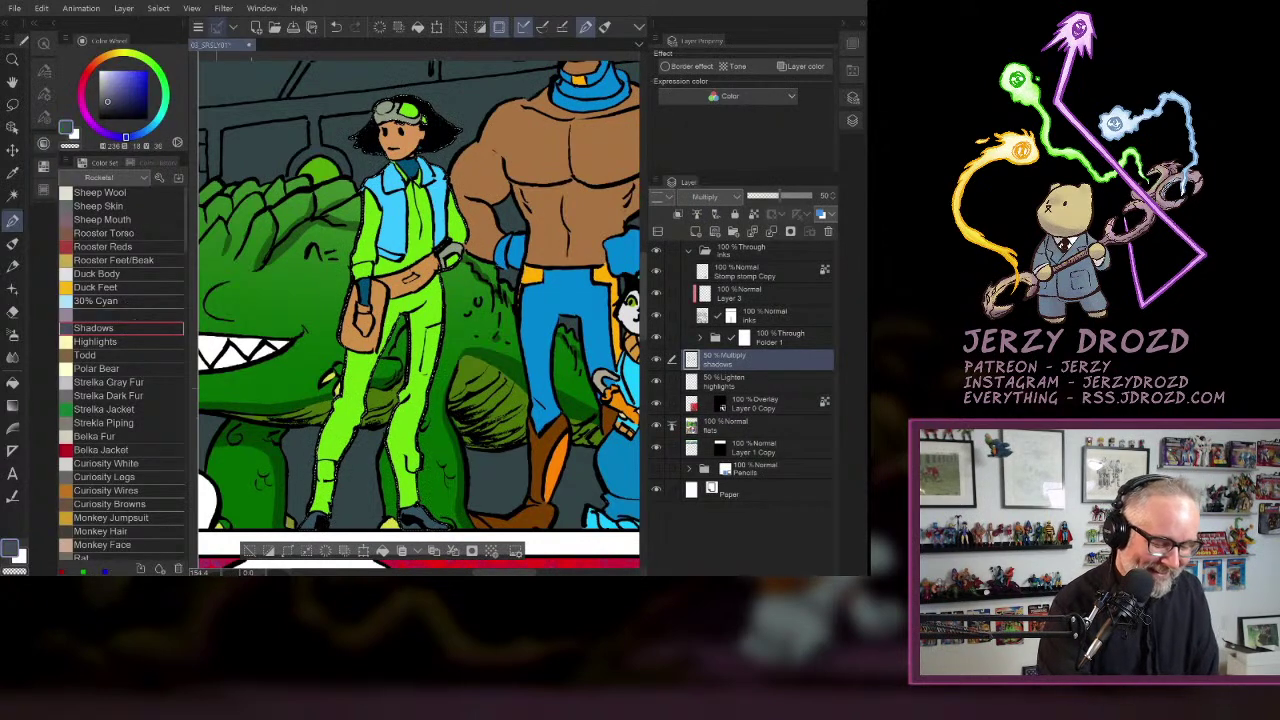
scroll(449, 361, "up", 4)
left_click_drag(411, 275, 392, 380)
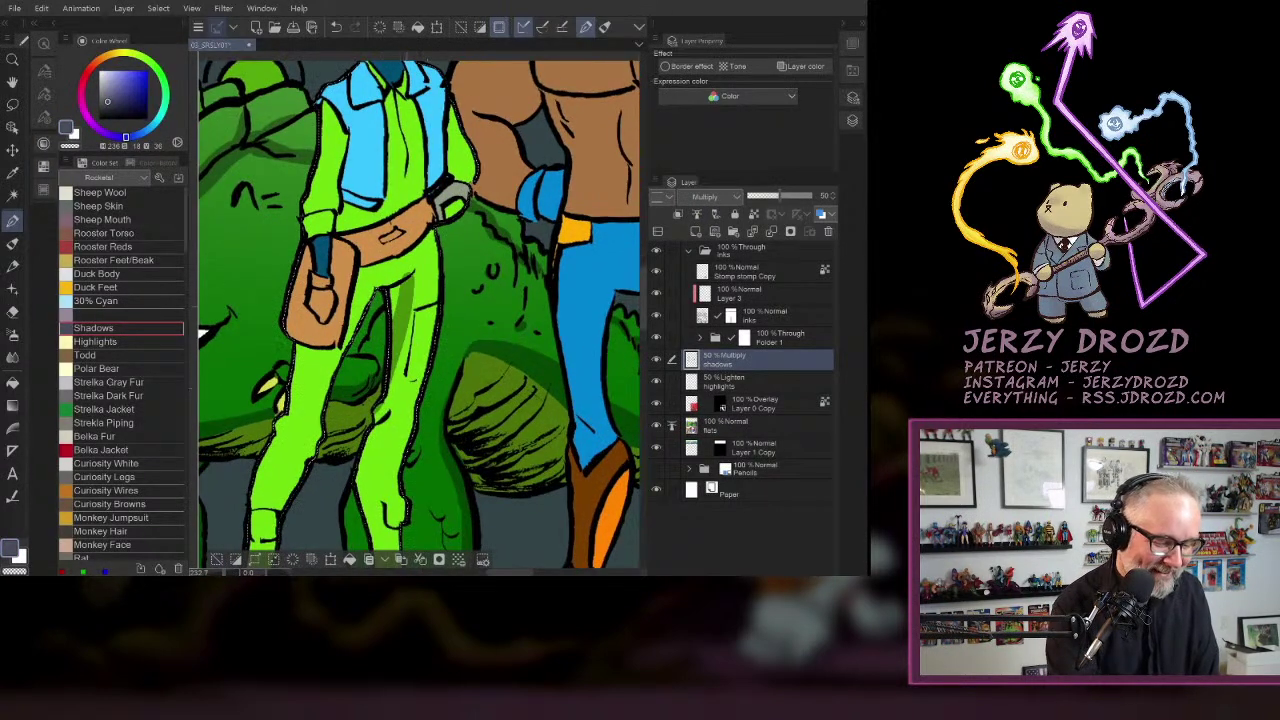
left_click(337, 27)
left_click_drag(406, 280, 394, 351)
left_click_drag(398, 285, 391, 307)
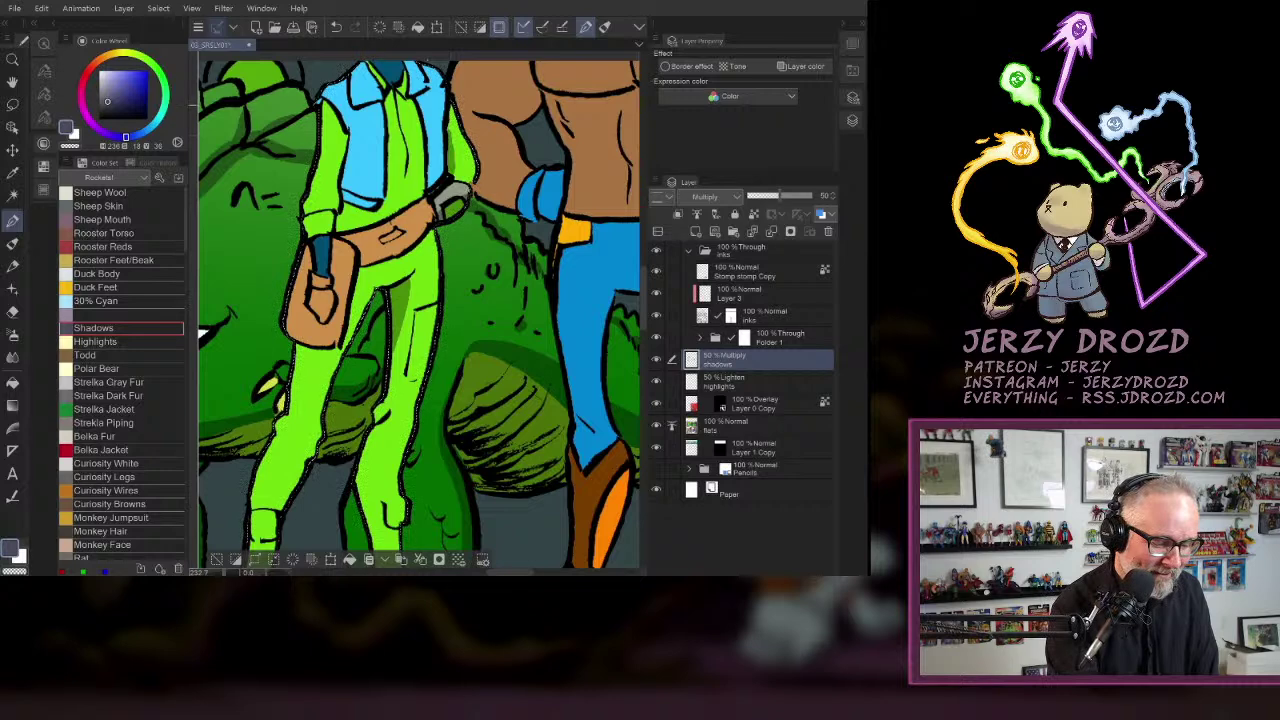
- Paint shadows on the woman's blue vest, green sleeves and trouser legs within the selection
left_click_drag(413, 77, 434, 234)
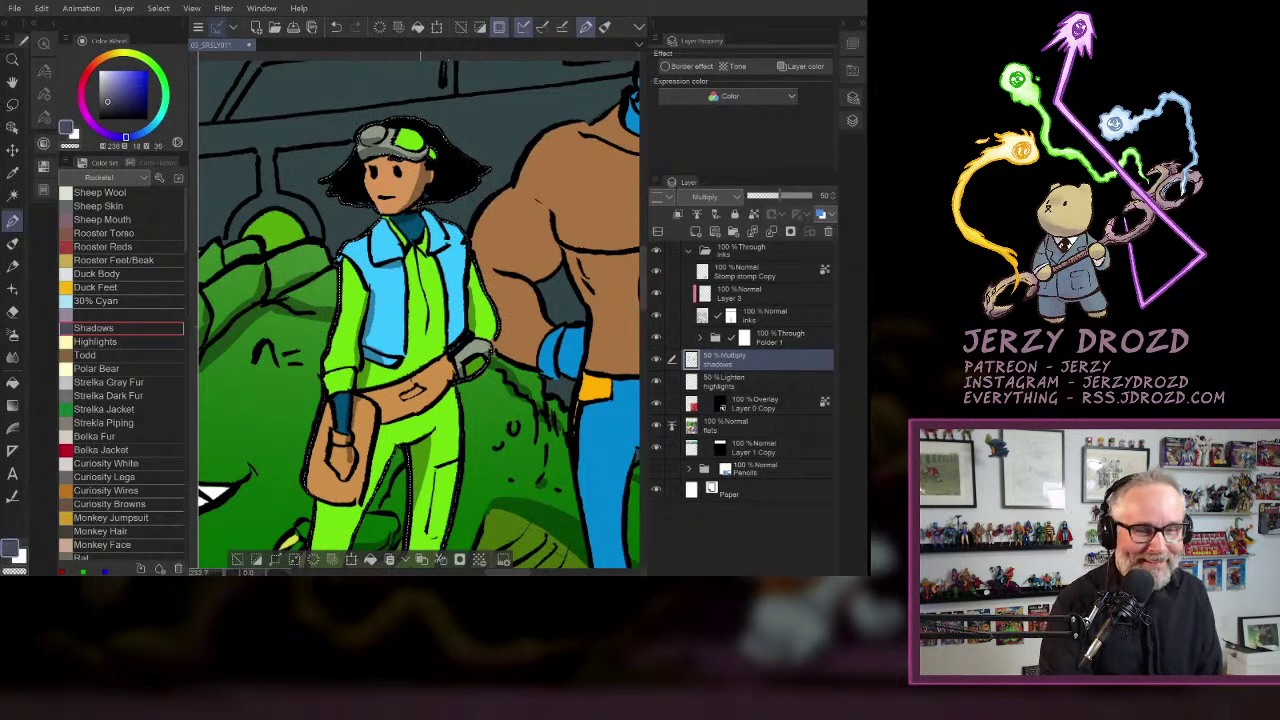
scroll(418, 315, "down", 3)
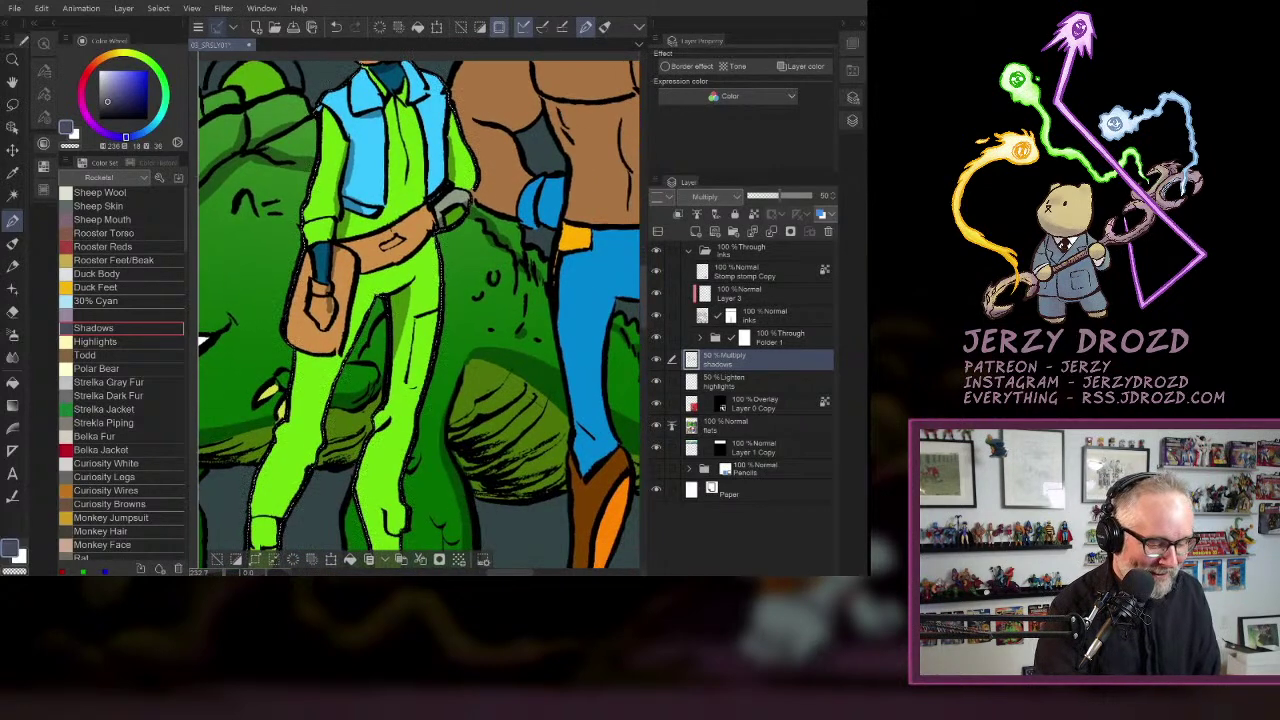
scroll(418, 315, "down", 2)
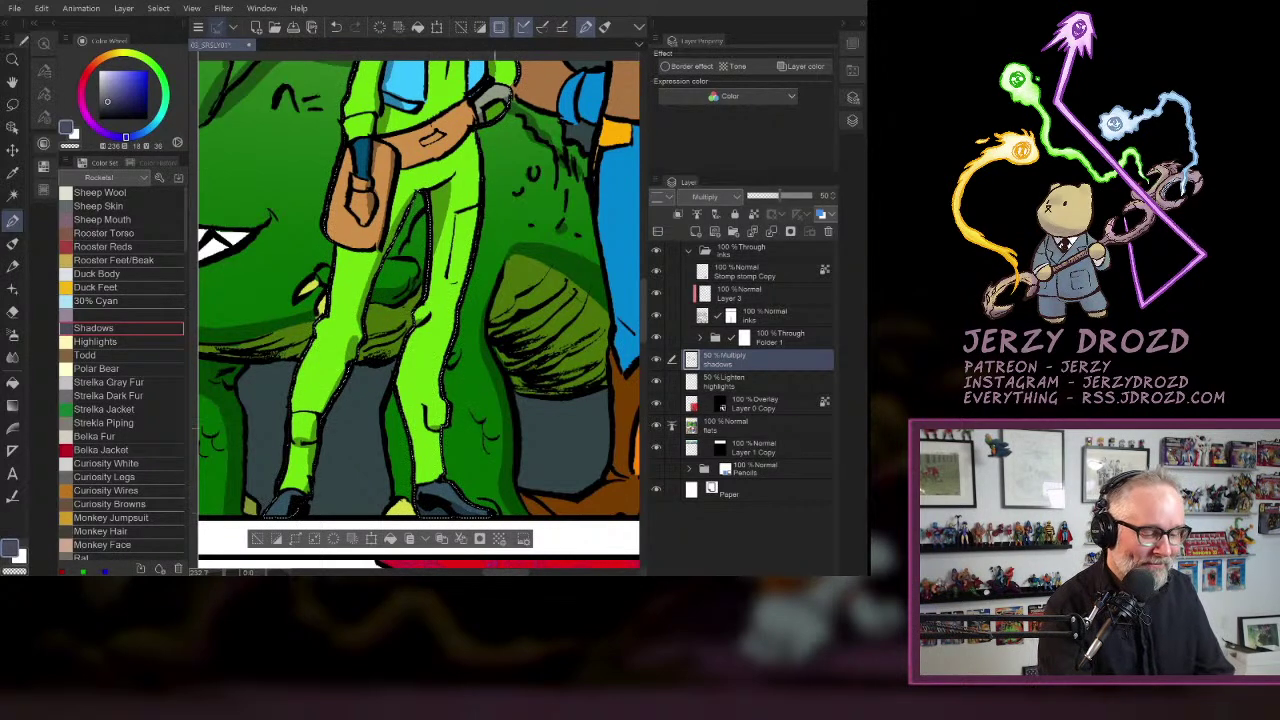
scroll(494, 428, "up", 4)
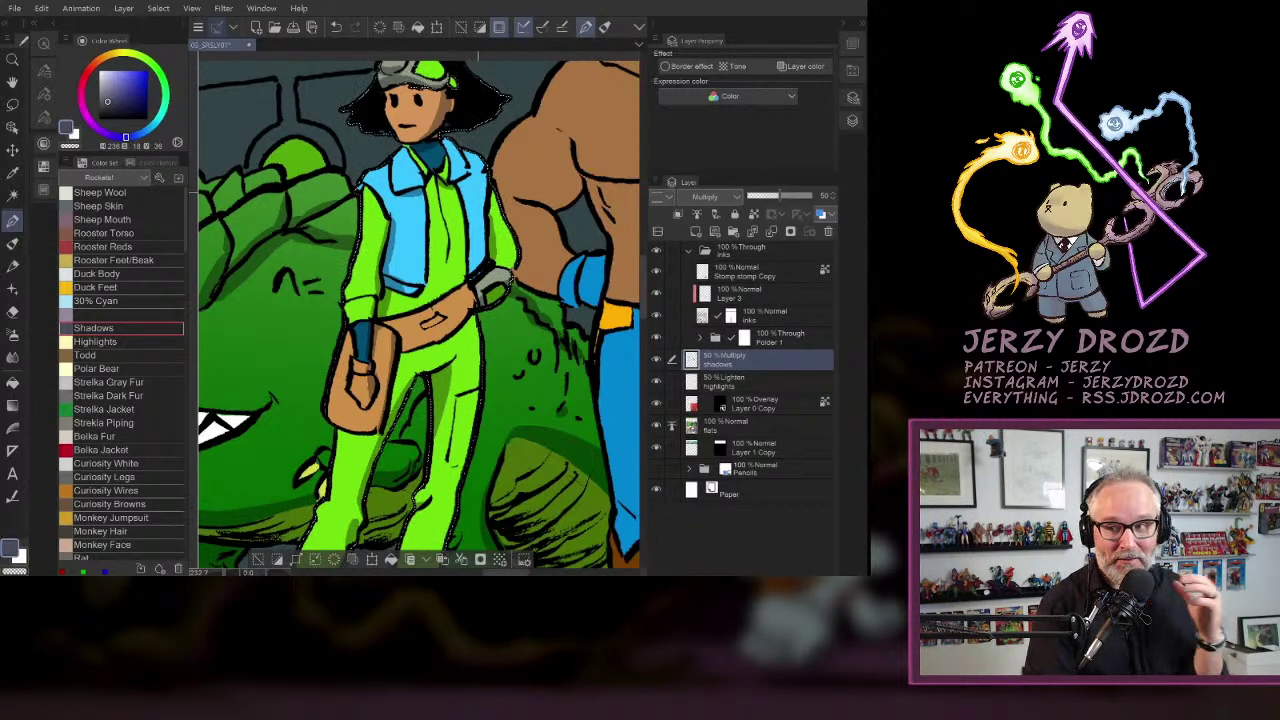
scroll(449, 300, "down", 4)
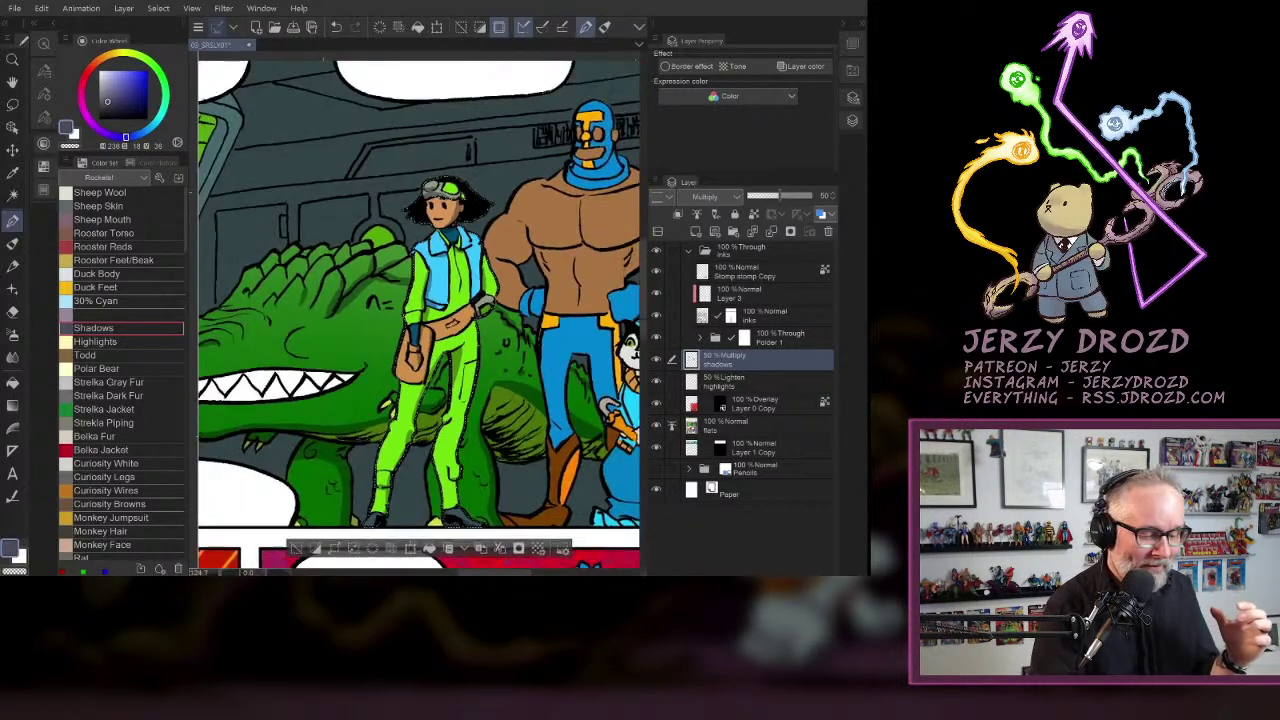
- Apply a gradient in the Highlights colour over the selected woman on the highlights layer and clear the selection
left_click(766, 381)
left_click(115, 341)
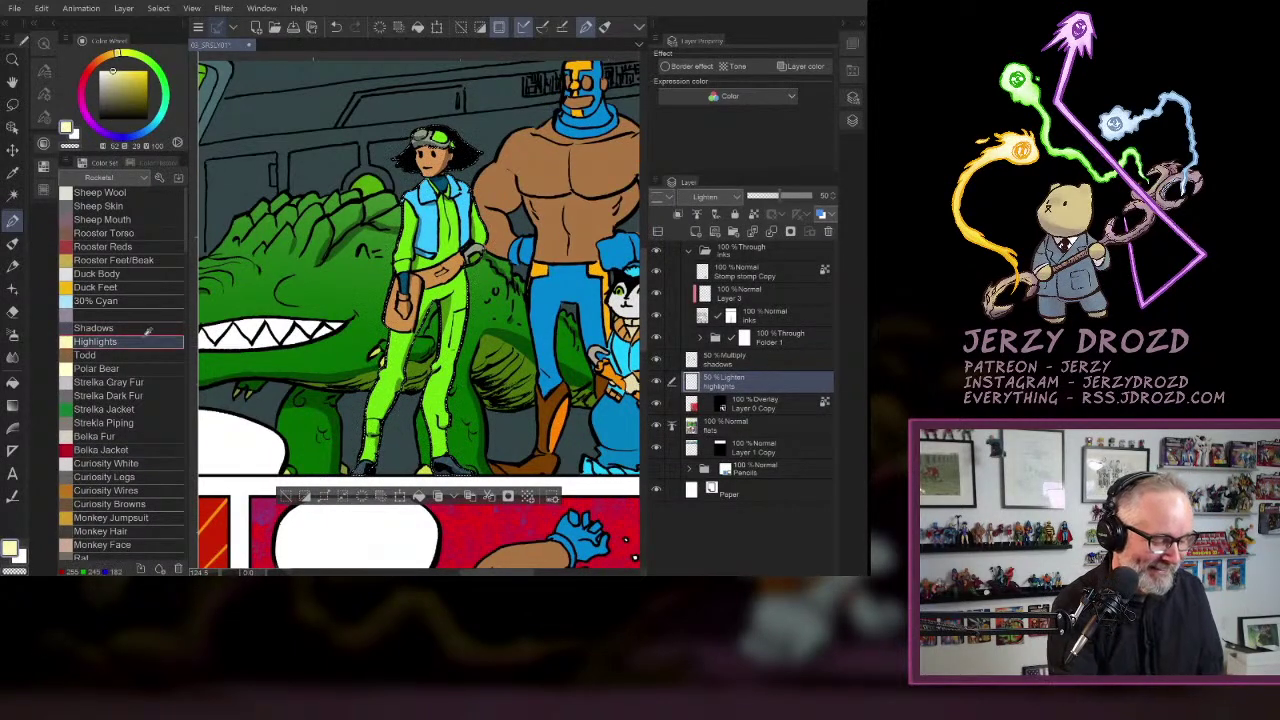
left_click(14, 404)
left_click_drag(290, 129, 440, 272)
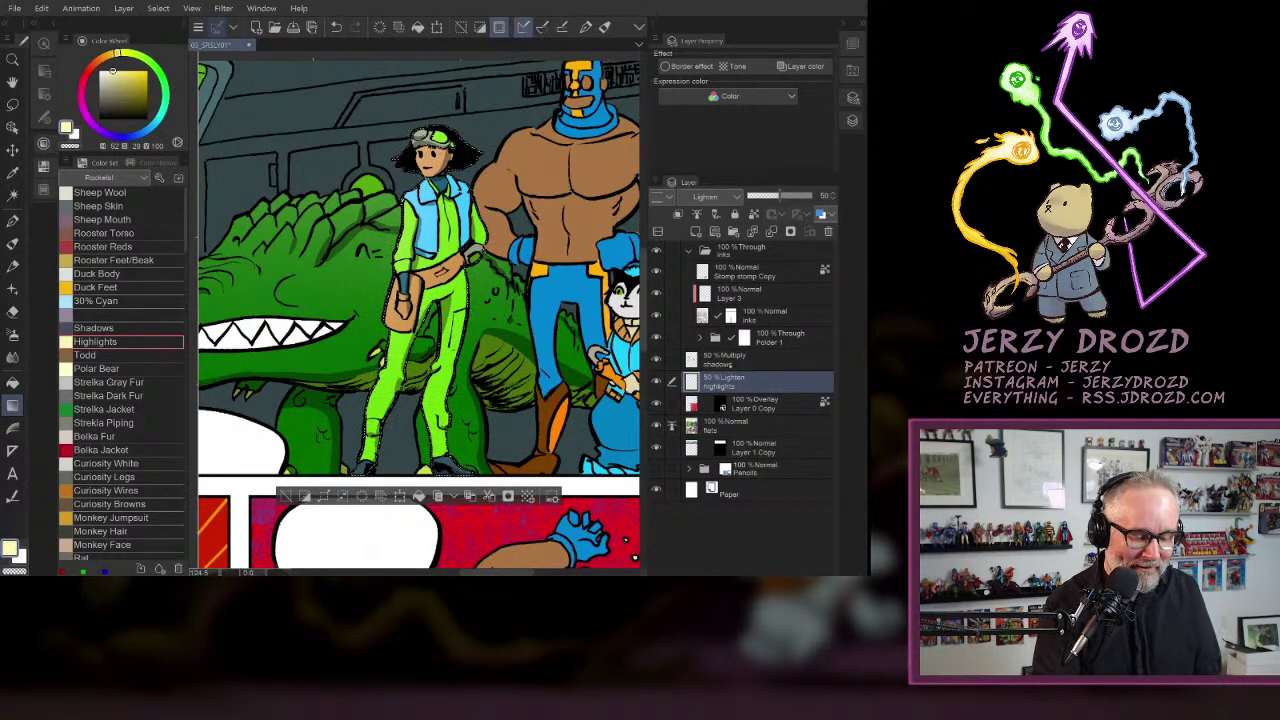
key("ctrl+d")
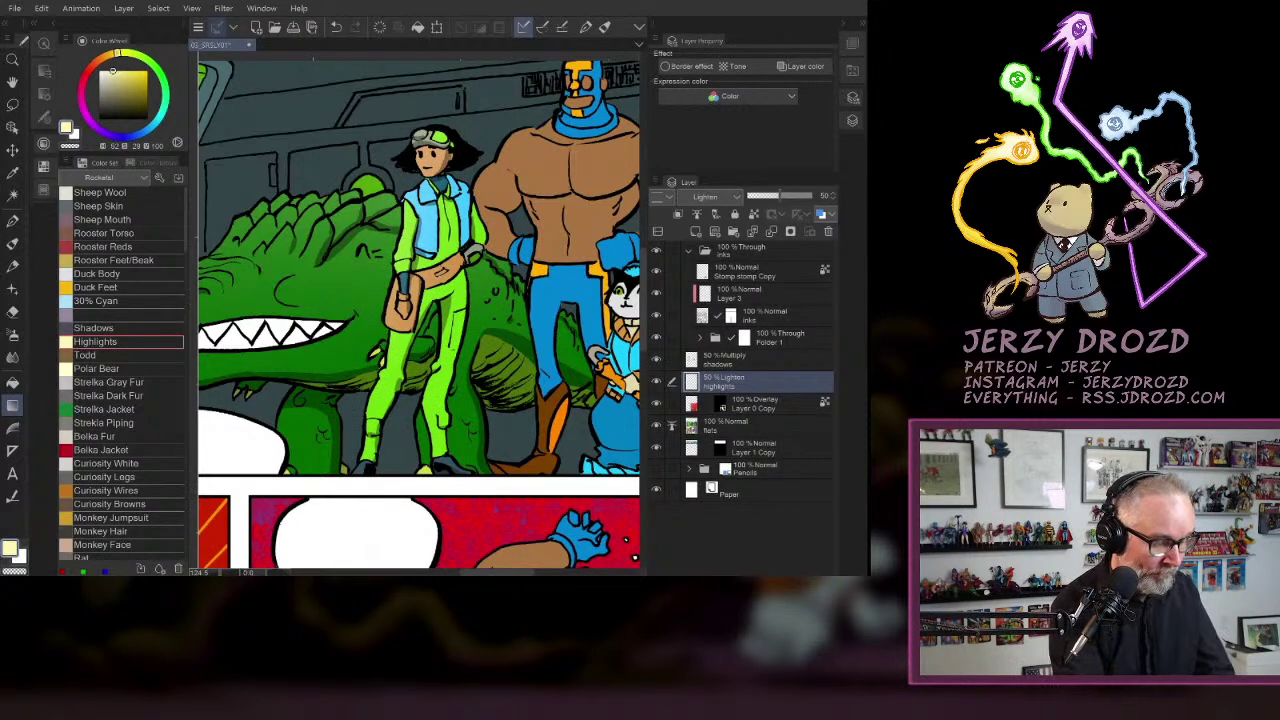
- Make the shadows layer active and select the muscular man's mask, torso, trousers and boots by their flat colours
key("p")
left_click(740, 360)
left_click_drag(520, 300, 353, 330)
key("w")
left_click(412, 142)
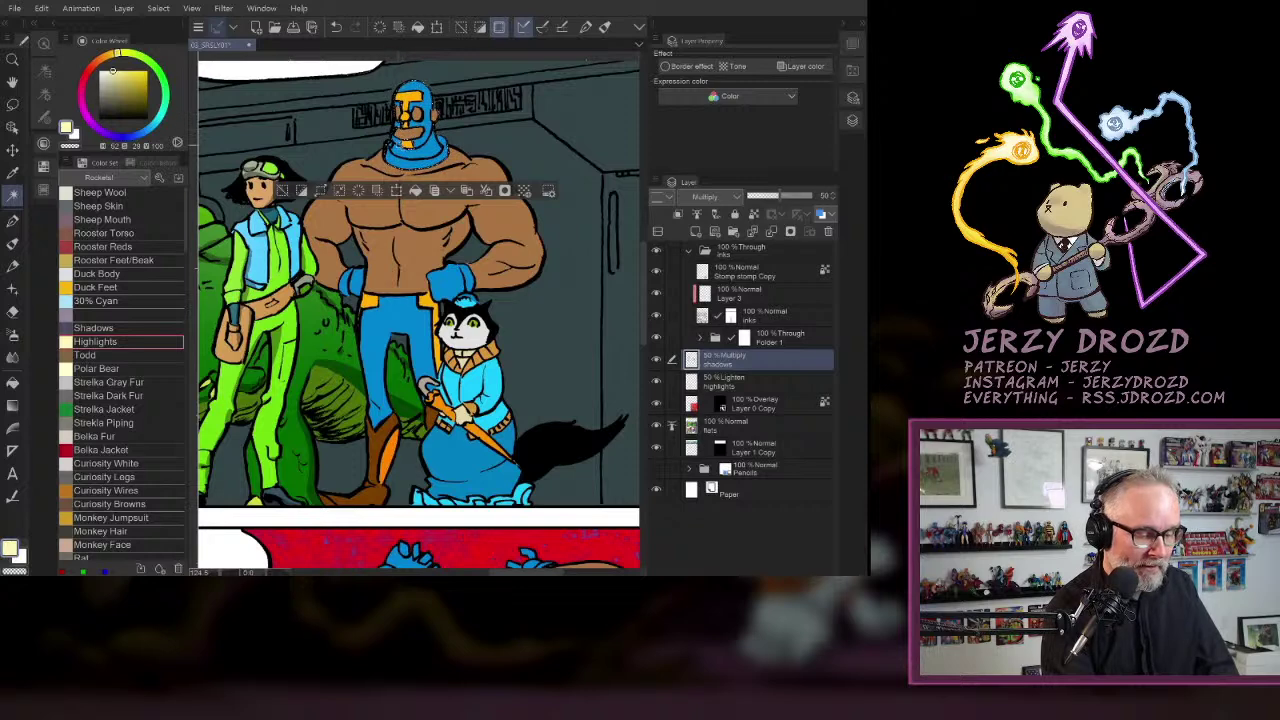
left_click(385, 171)
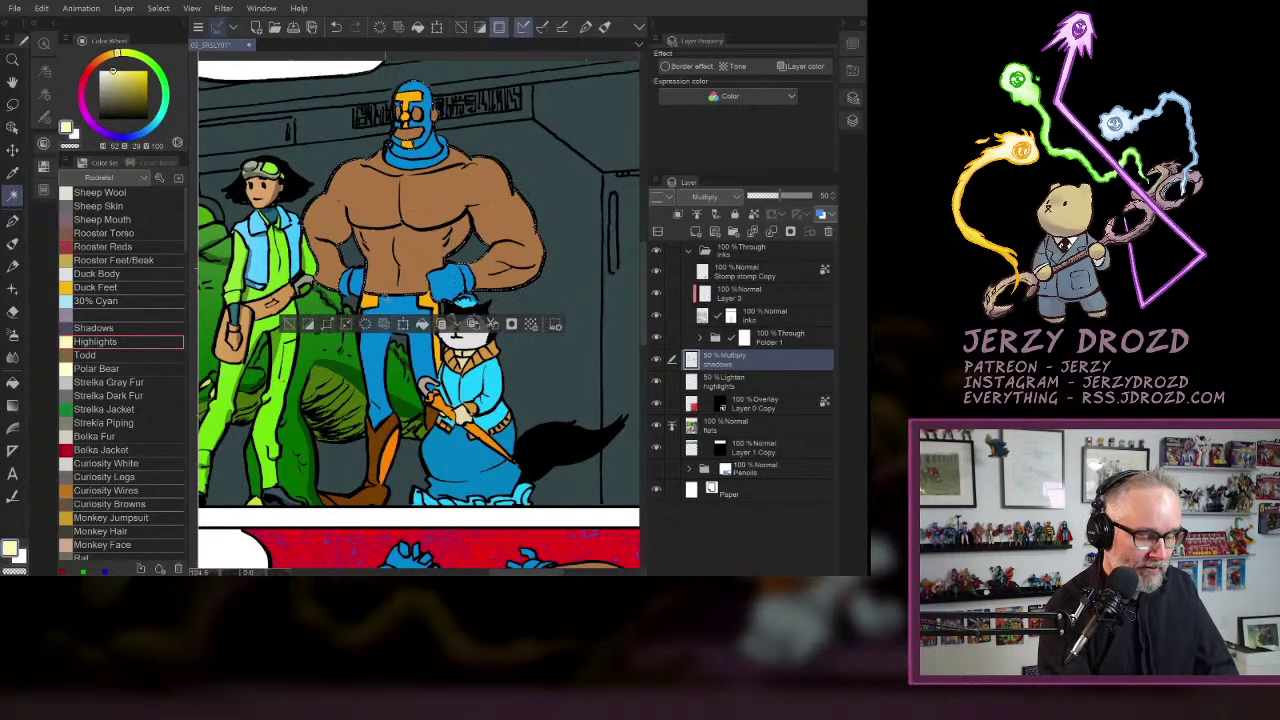
left_click(393, 306)
left_click(387, 430)
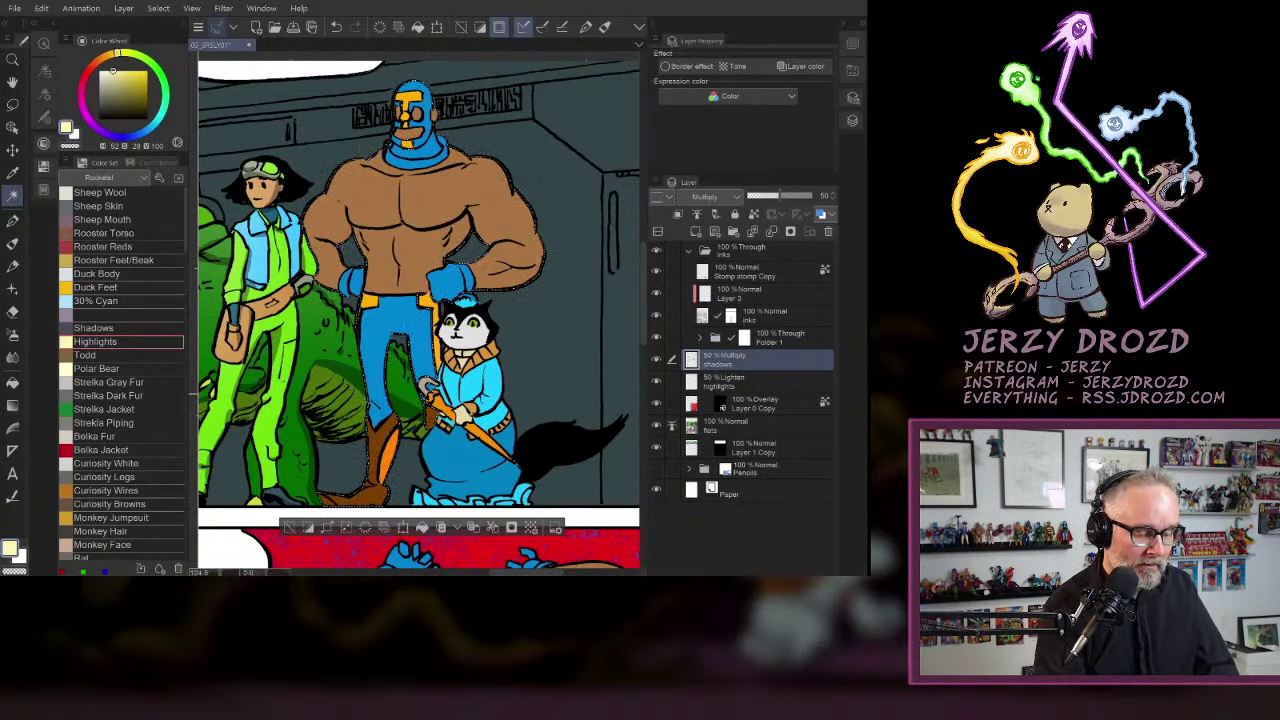
- Apply a gradient in the Highlights colour over the selected muscular man on the highlights layer
scroll(392, 477, "down", 4)
left_click(722, 383)
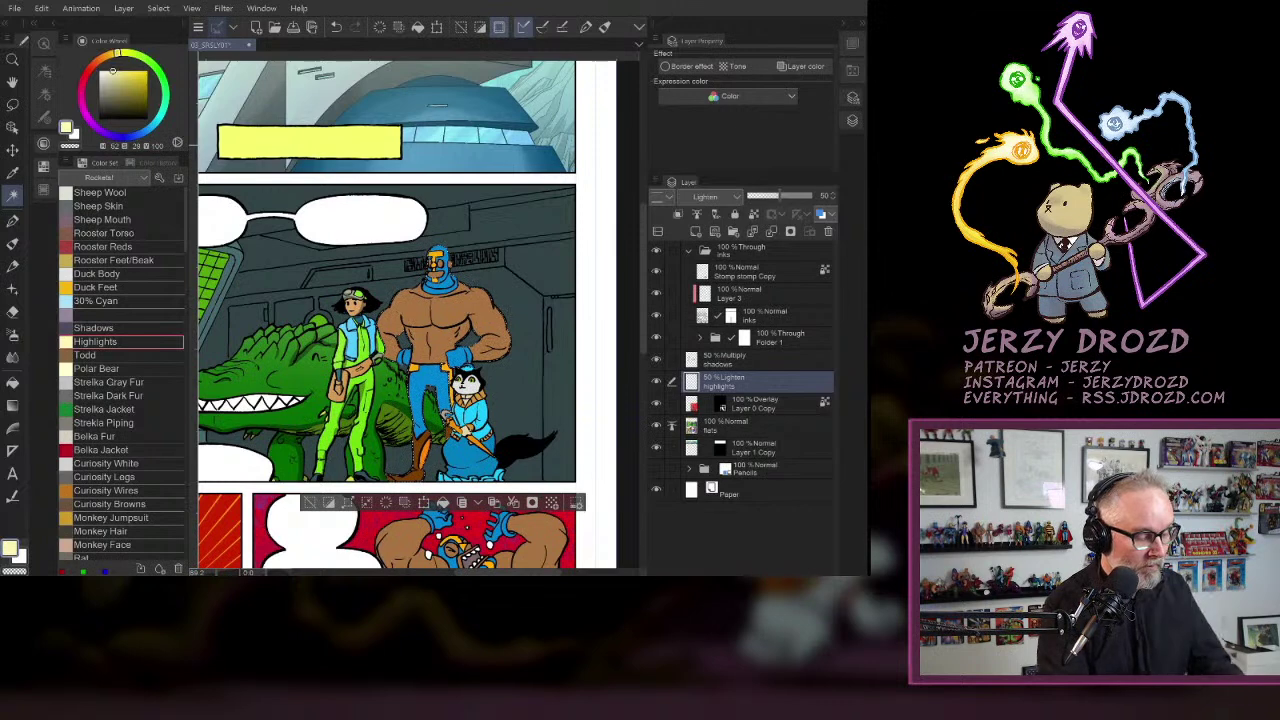
key("g")
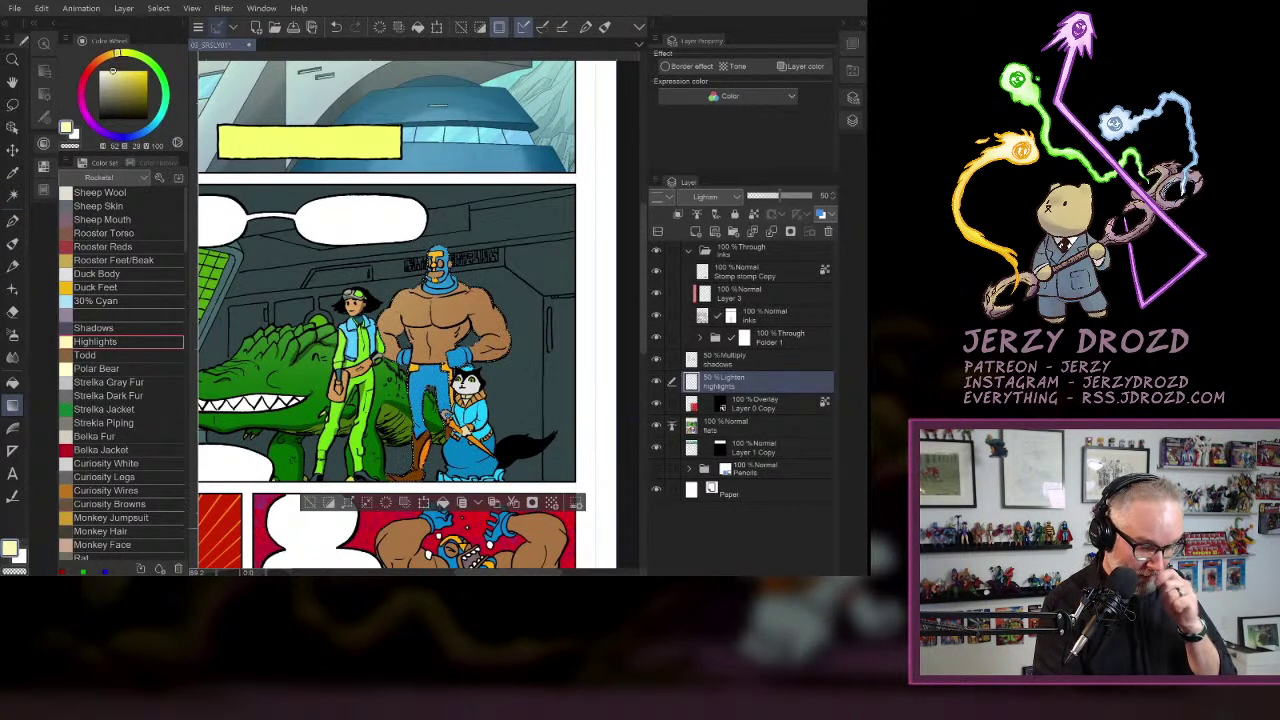
- Paint shadows beneath the muscular man's chest, along his side and under both arms in the Shadows colour on the shadows layer
left_click(739, 358)
left_click(94, 328)
left_click(12, 221)
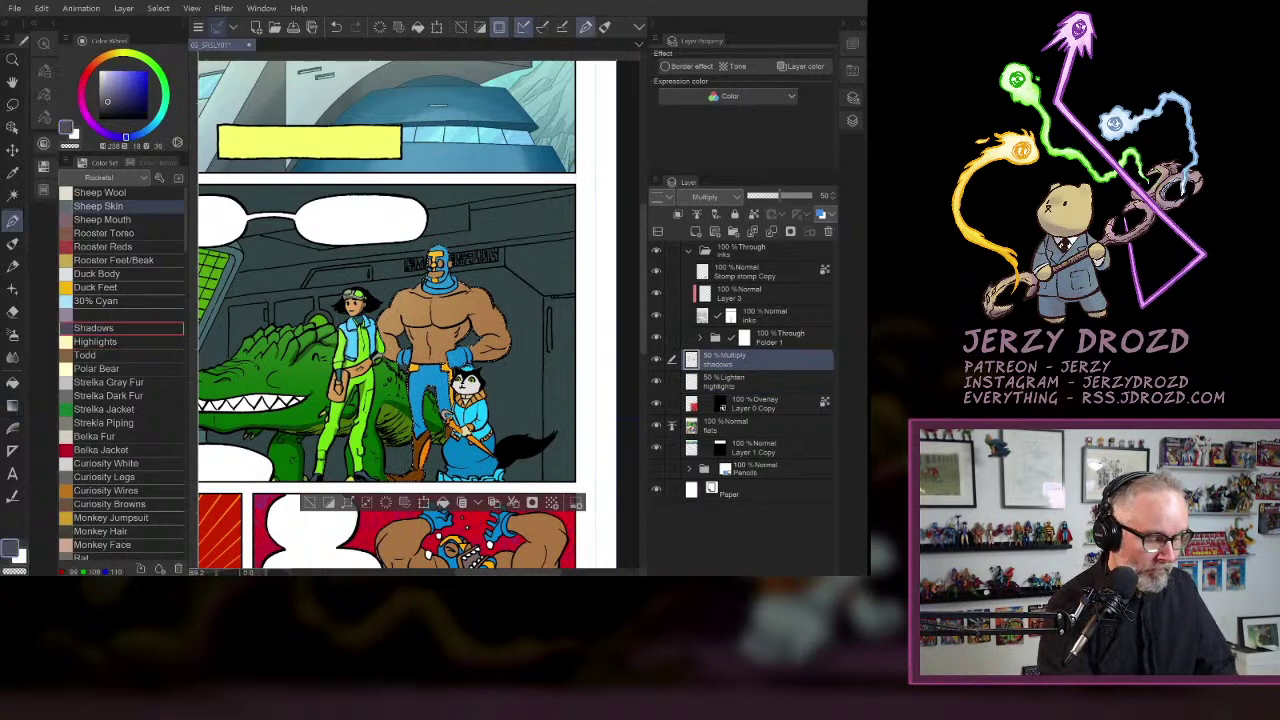
scroll(489, 408, "up", 5)
left_click_drag(436, 194, 411, 243)
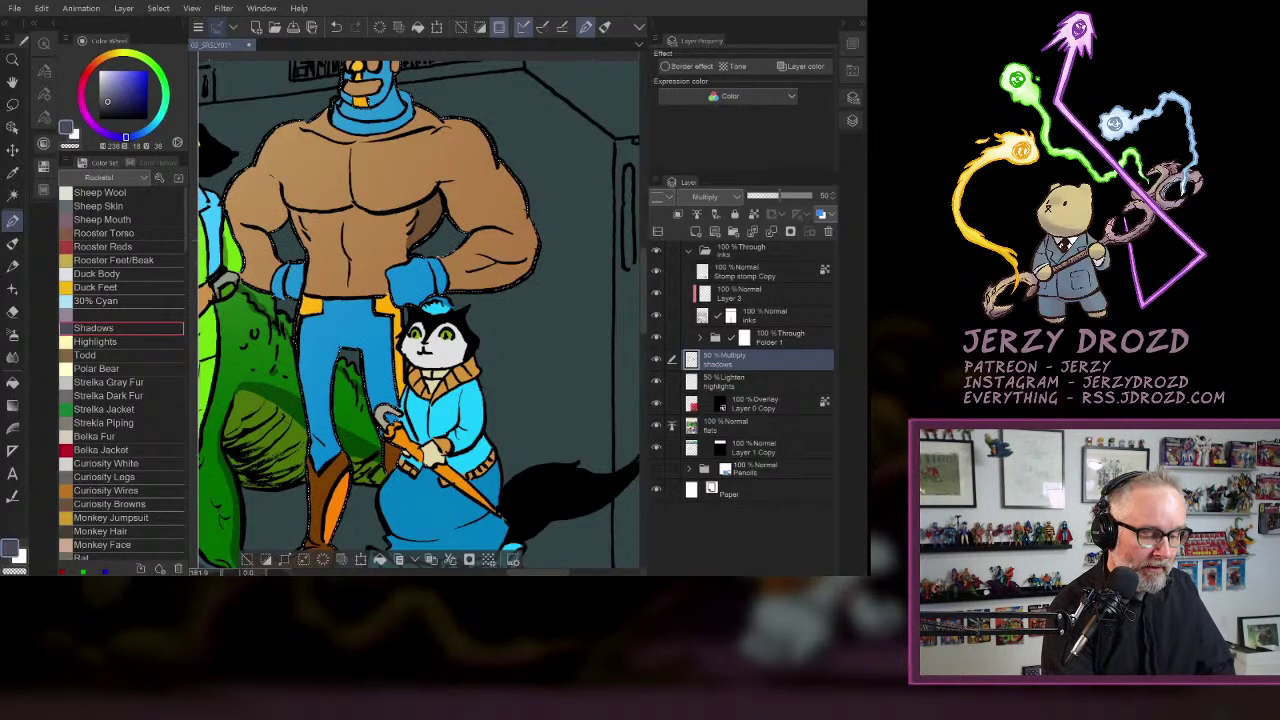
mouse_move(358, 210)
left_mouse_down()
mouse_move(437, 185)
mouse_move(465, 229)
left_mouse_up()
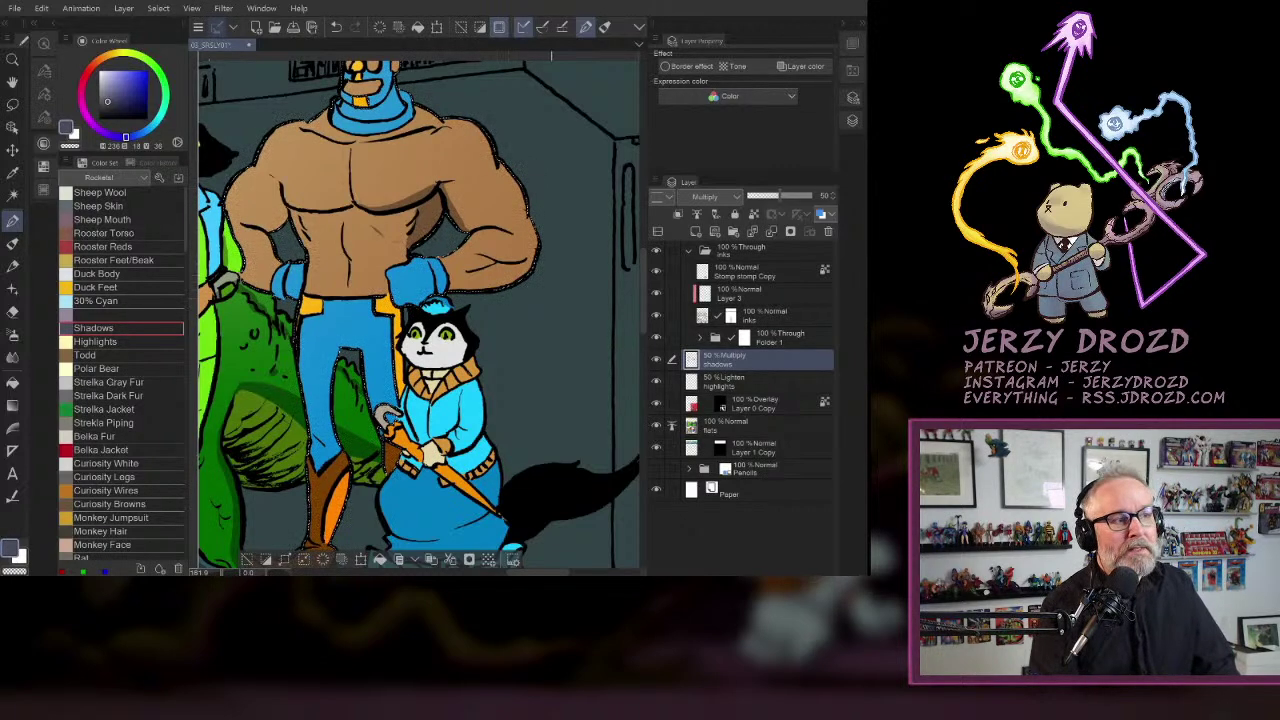
mouse_move(449, 274)
left_mouse_down()
mouse_move(531, 262)
mouse_move(450, 284)
mouse_move(508, 285)
mouse_move(518, 279)
mouse_move(439, 286)
left_mouse_up()
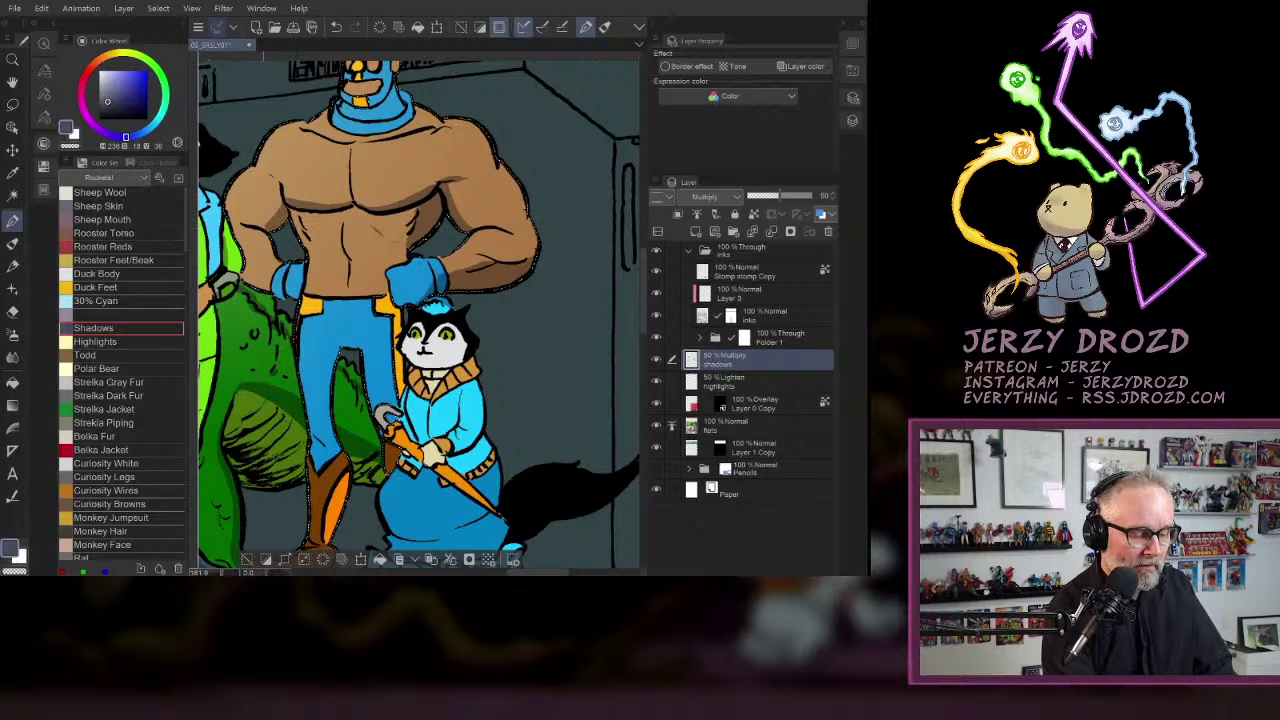
left_click_drag(294, 213, 308, 243)
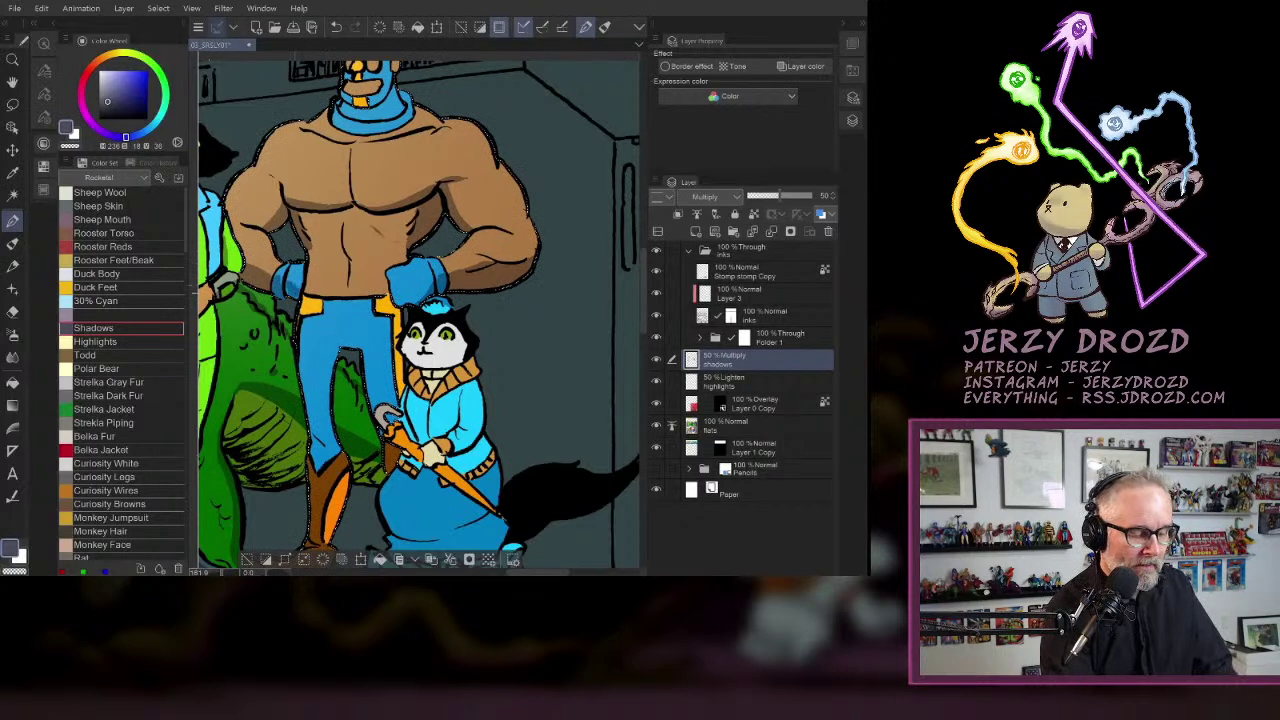
- Paint shadows on the muscular man's mask, collar, abdomen, trousers and boots, and clear the selection
left_click_drag(401, 290, 463, 407)
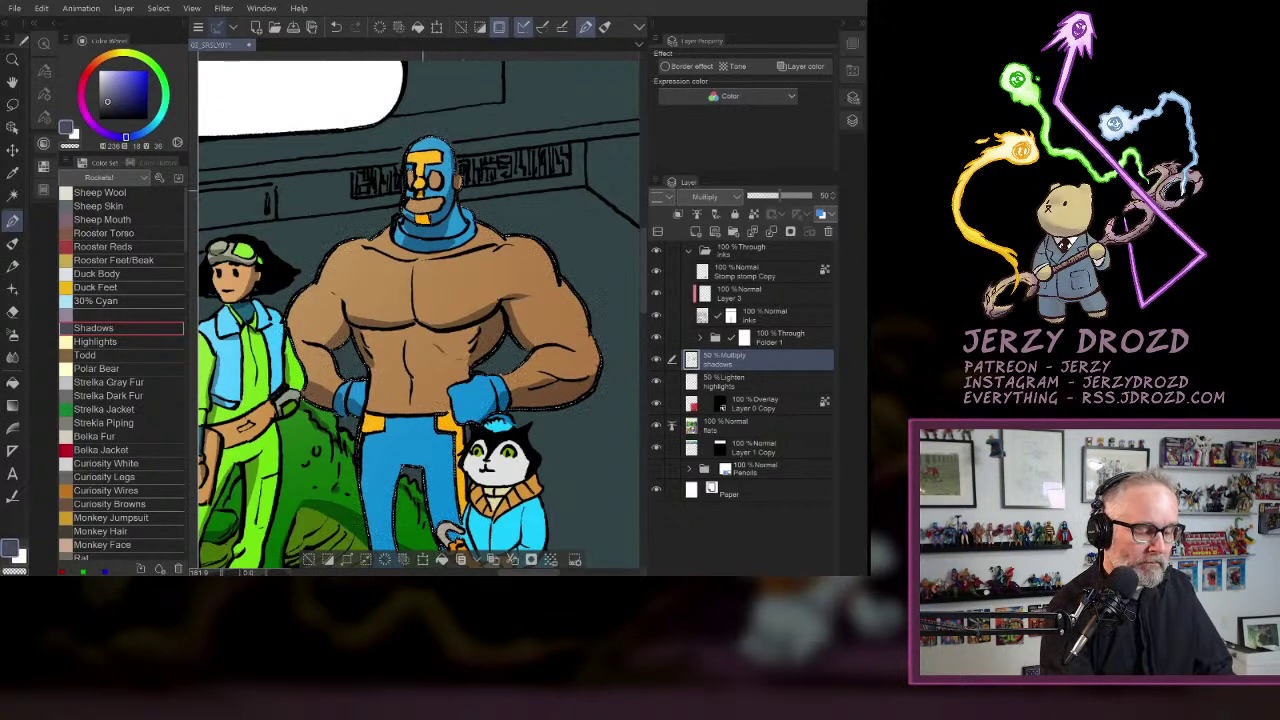
left_click_drag(416, 318, 402, 198)
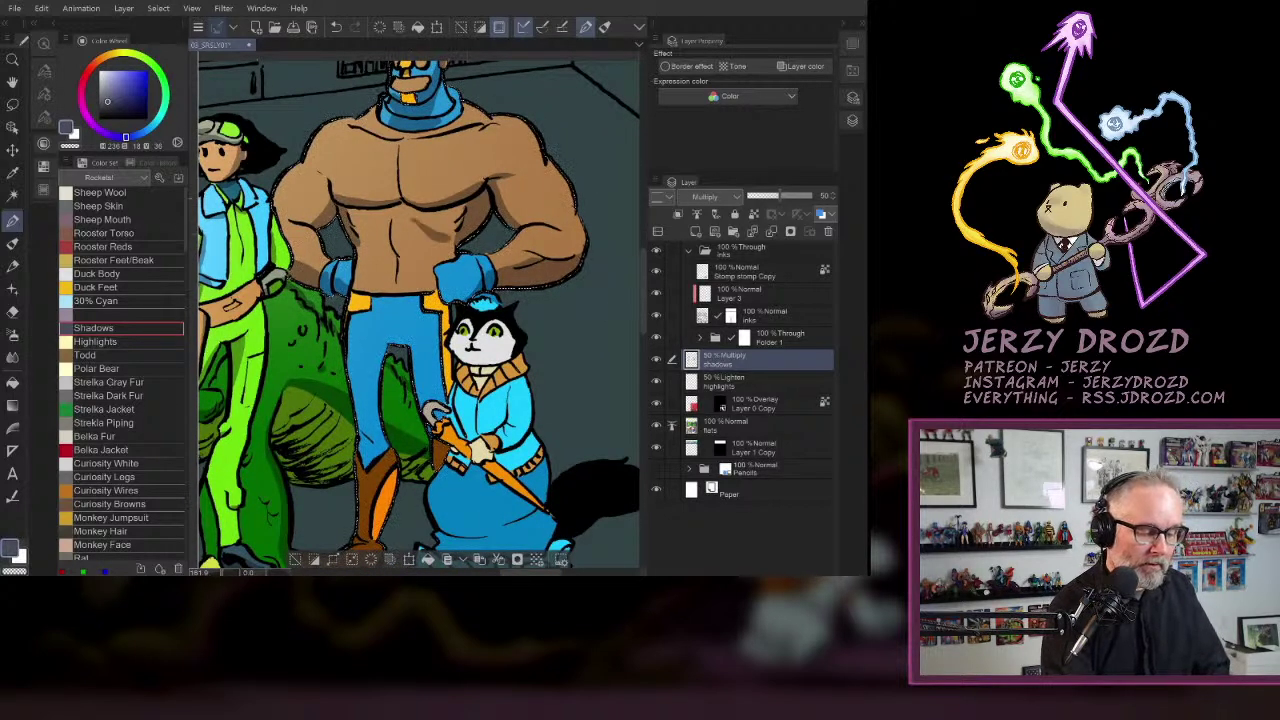
key("ctrl+z")
left_click_drag(415, 345, 425, 229)
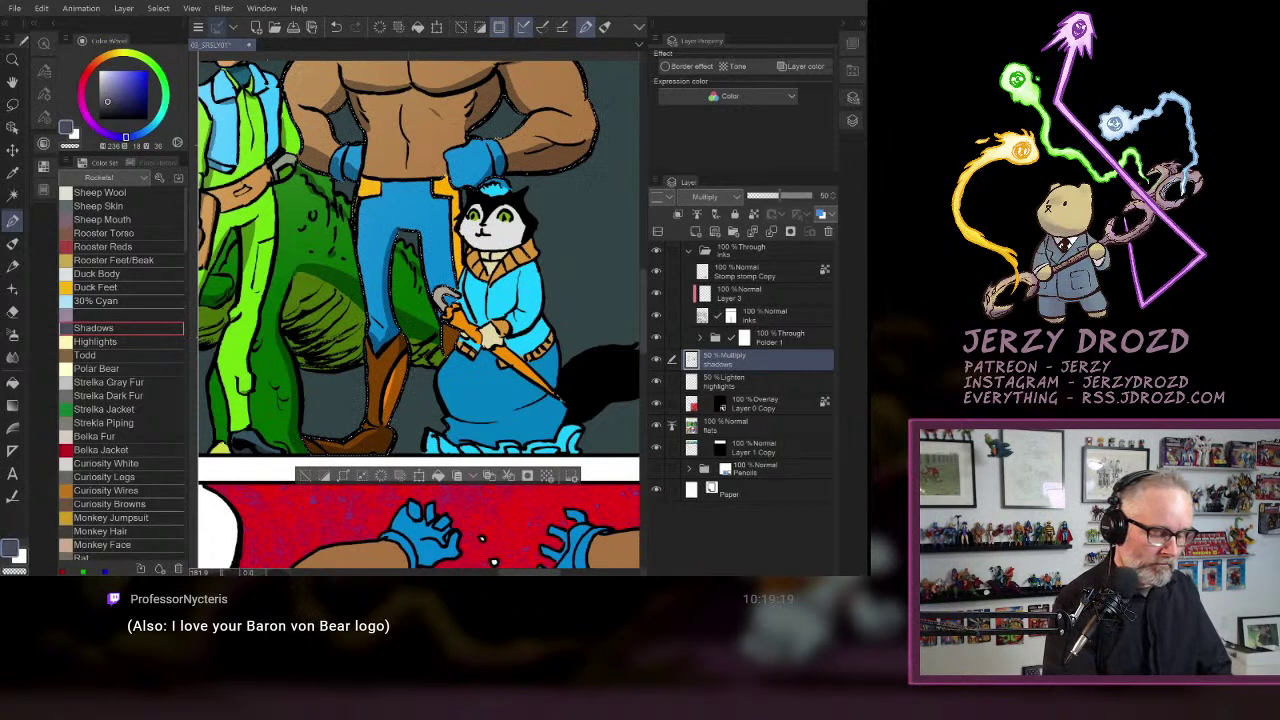
key("ctrl+d")
key("ctrl+minus")
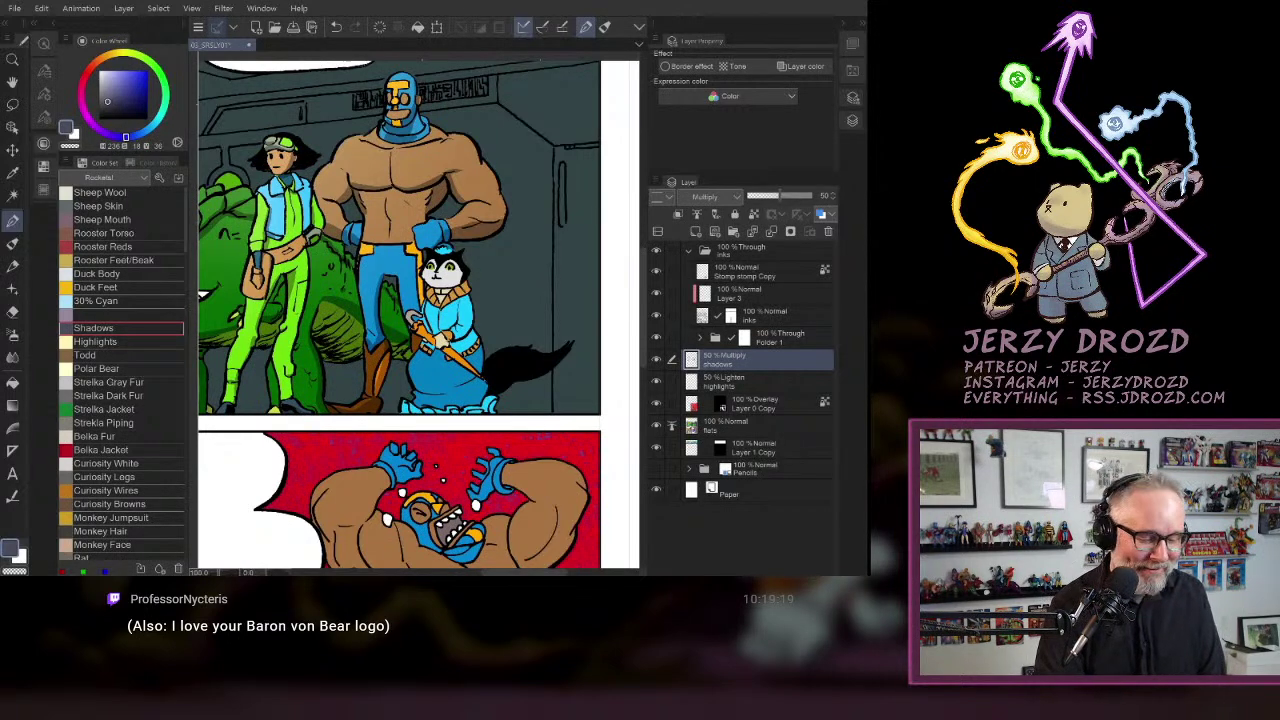
- Select the cat's hat, face, collar, jacket, gloves, umbrella, skirt and ruffled hem by their flat colours
left_click(13, 195)
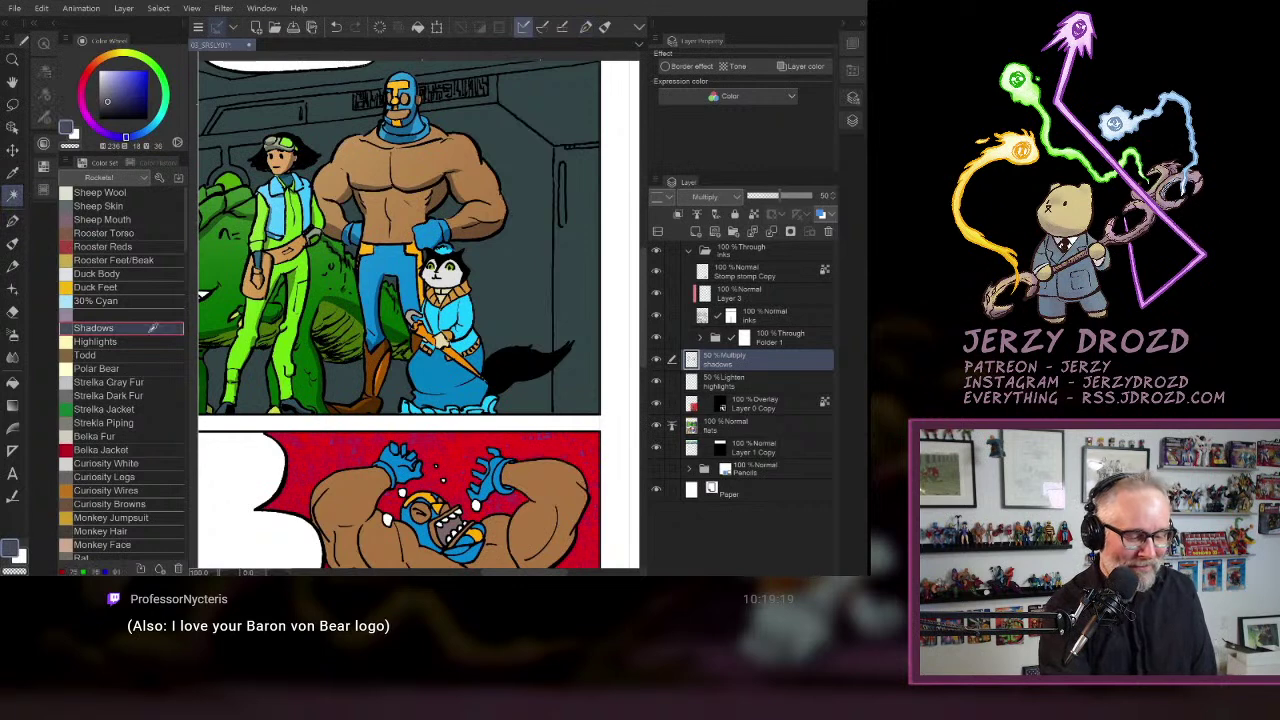
left_click(447, 249)
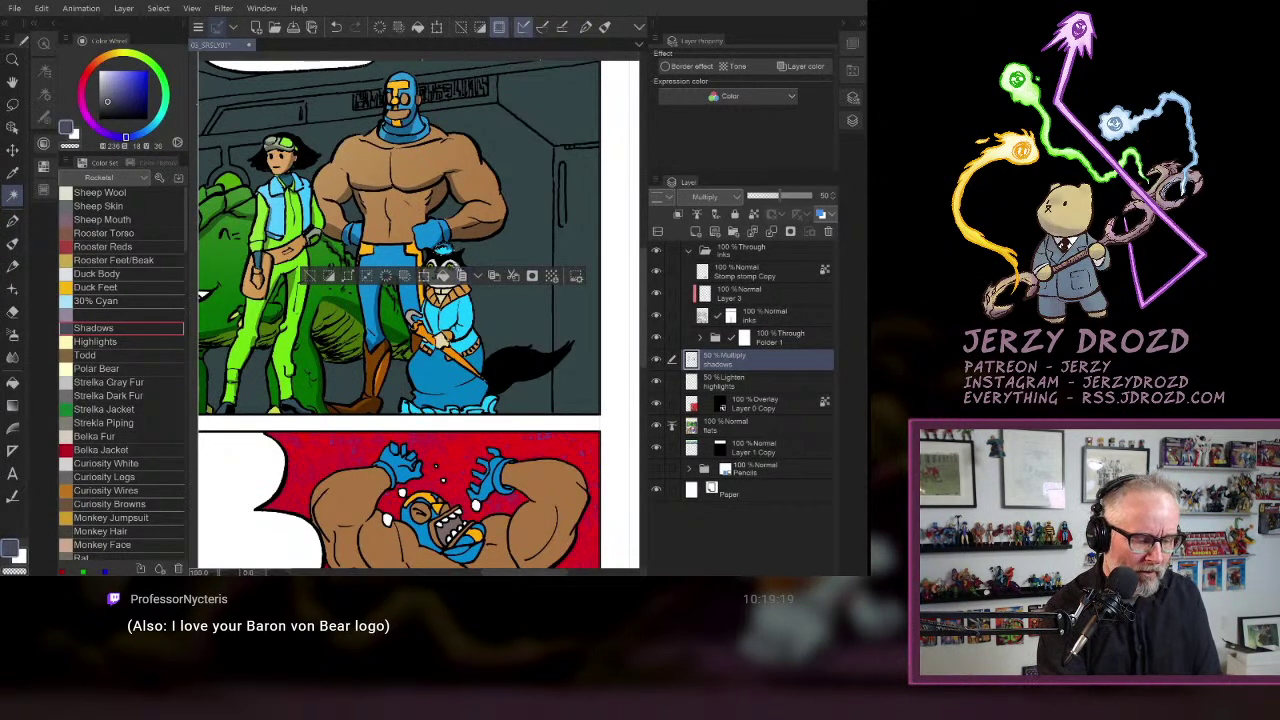
left_click(454, 265)
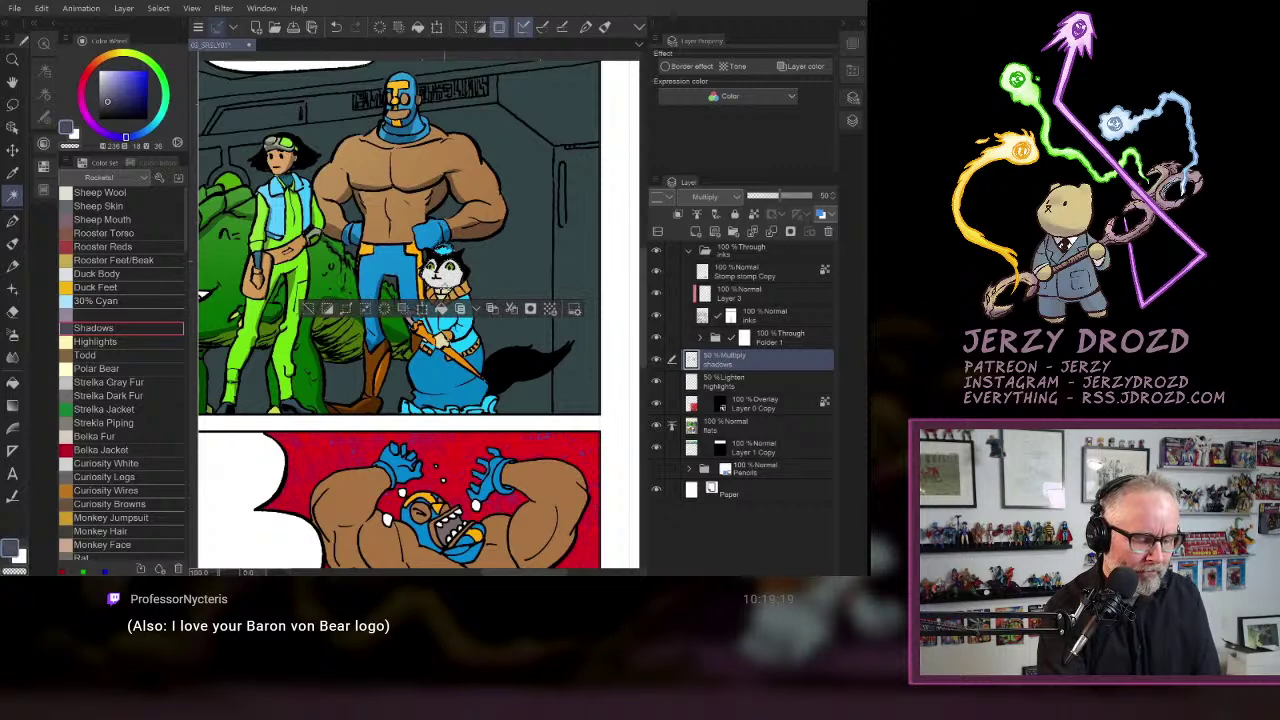
left_click(457, 297)
left_click(449, 317)
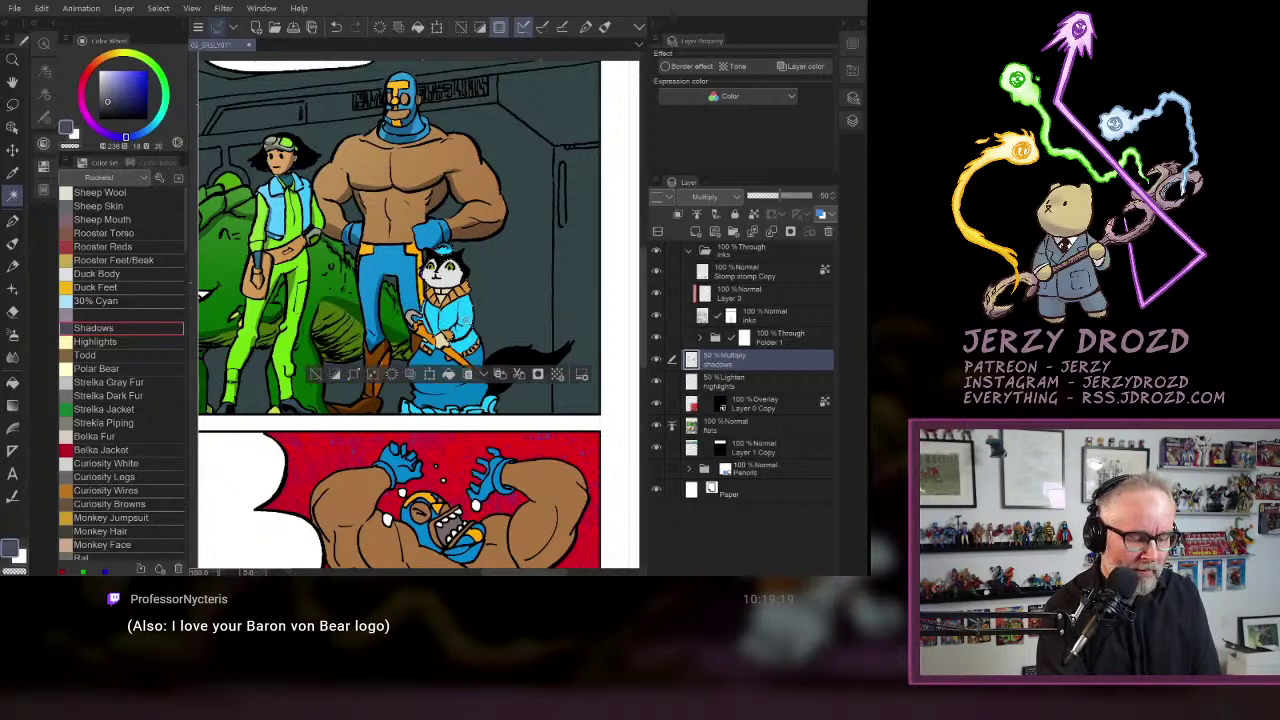
left_click(425, 328)
left_click(414, 321)
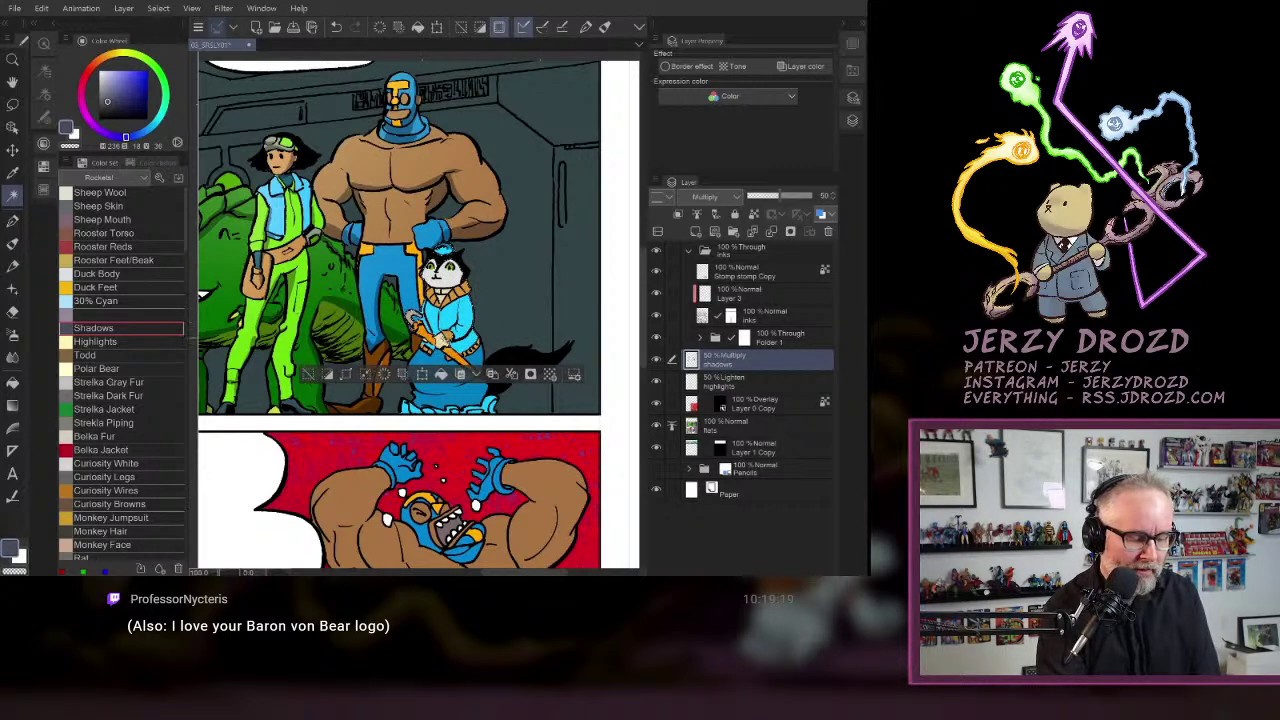
left_click(473, 354)
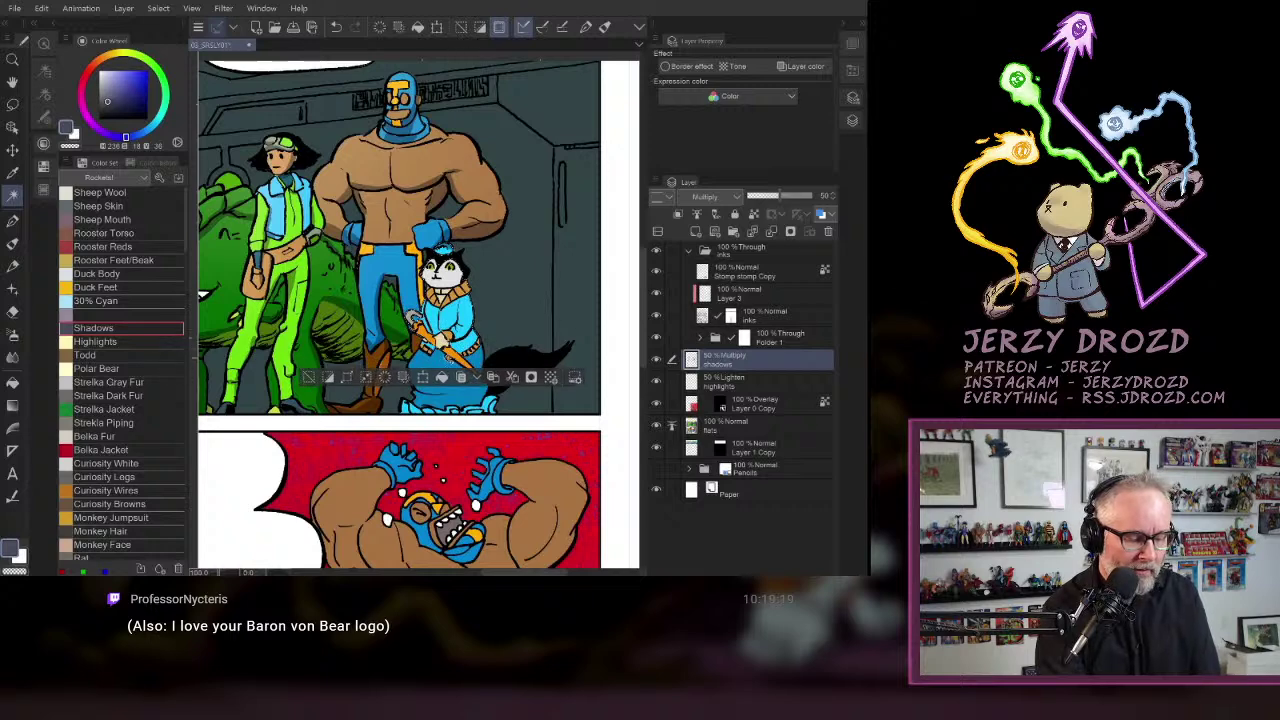
left_click(458, 361)
left_click(444, 359)
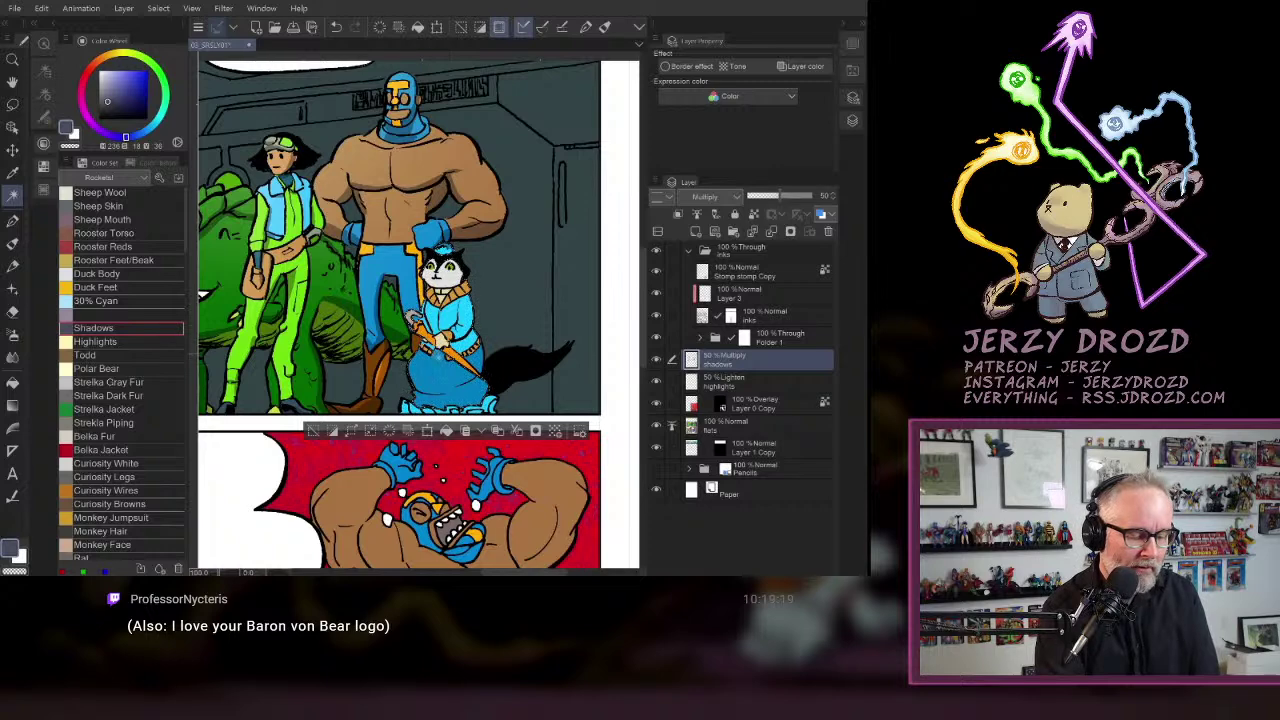
left_click(497, 402)
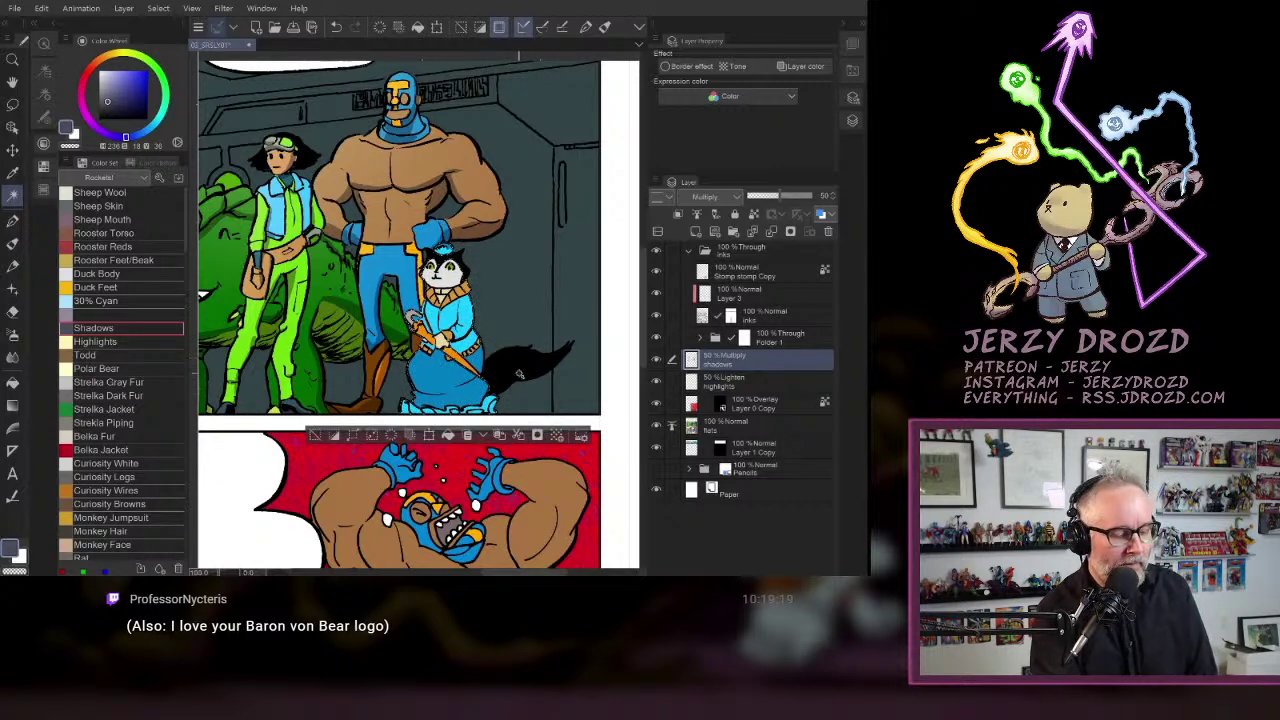
- Apply a gradient in the Highlights colour over the selected cat on the highlights layer
scroll(456, 339, "up", 5)
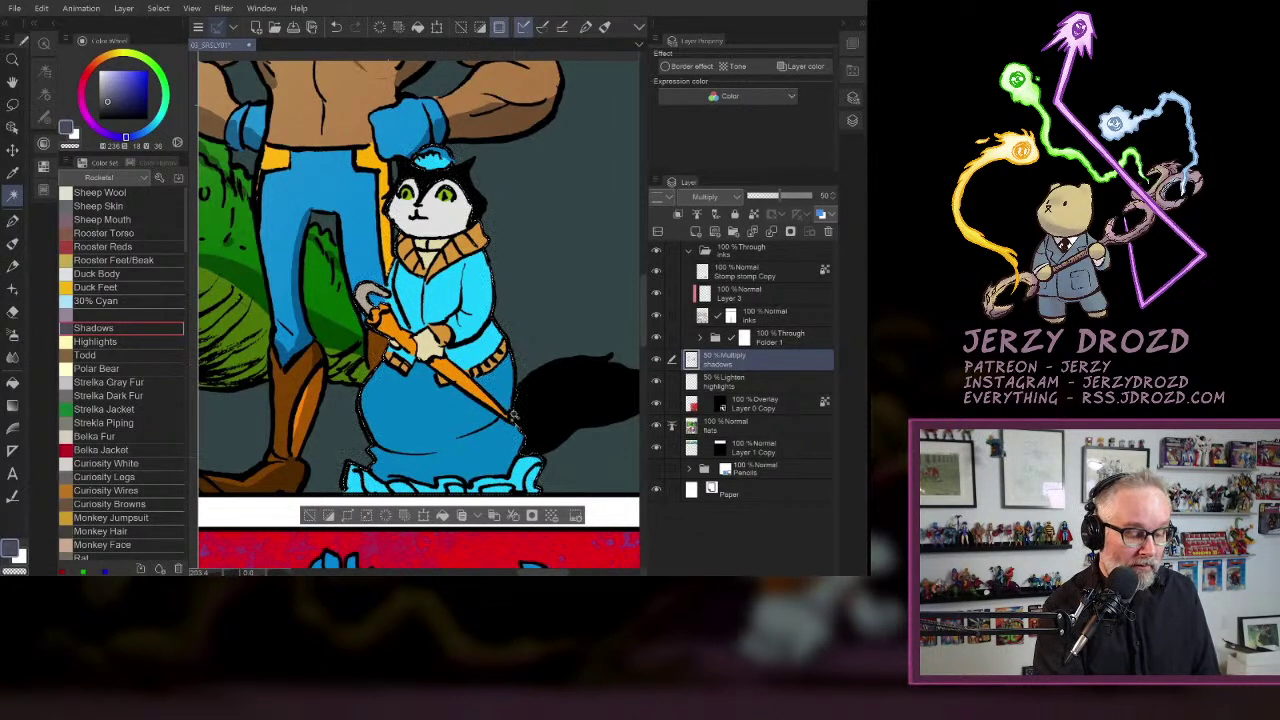
left_click(13, 222)
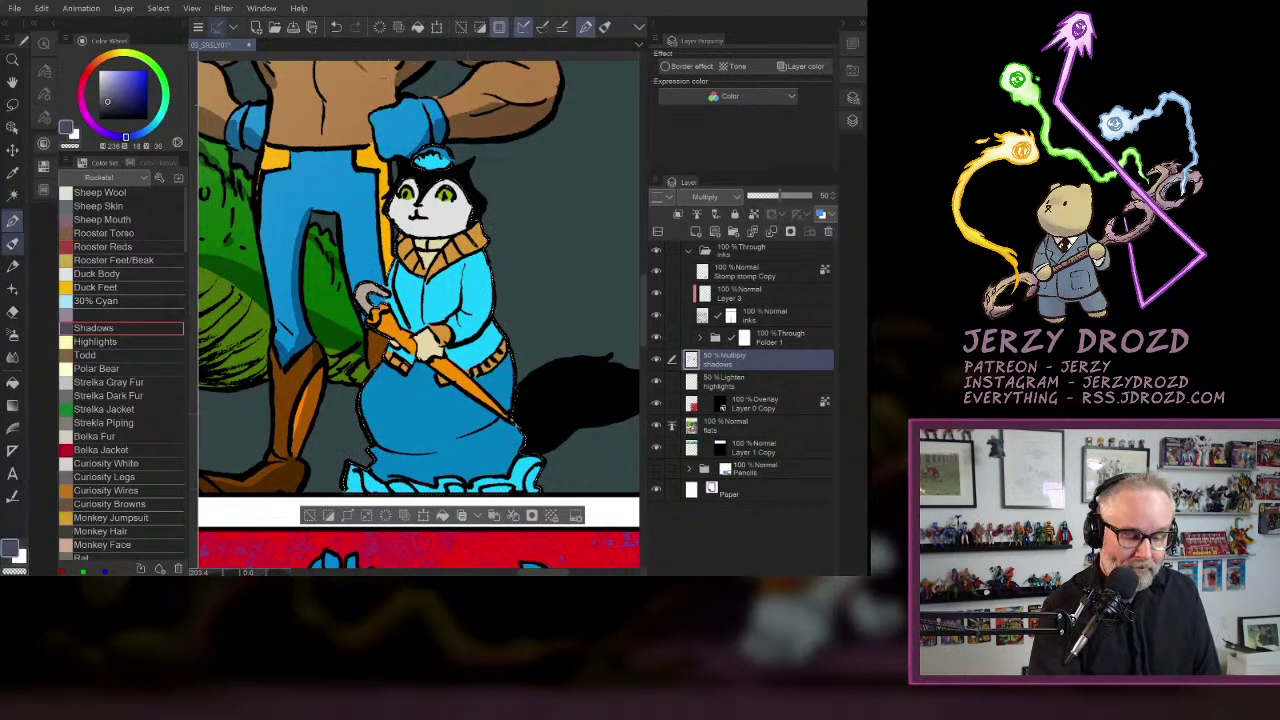
left_click(745, 382)
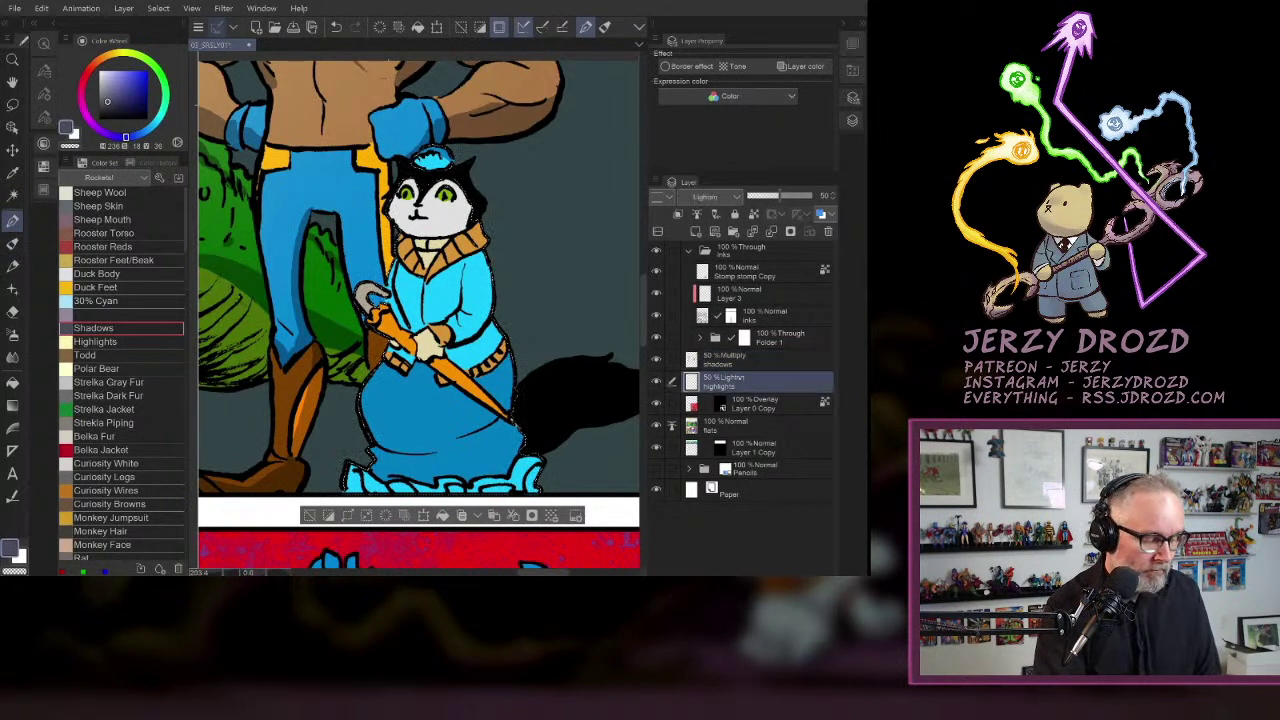
left_click(95, 341)
scroll(461, 357, "down", 3)
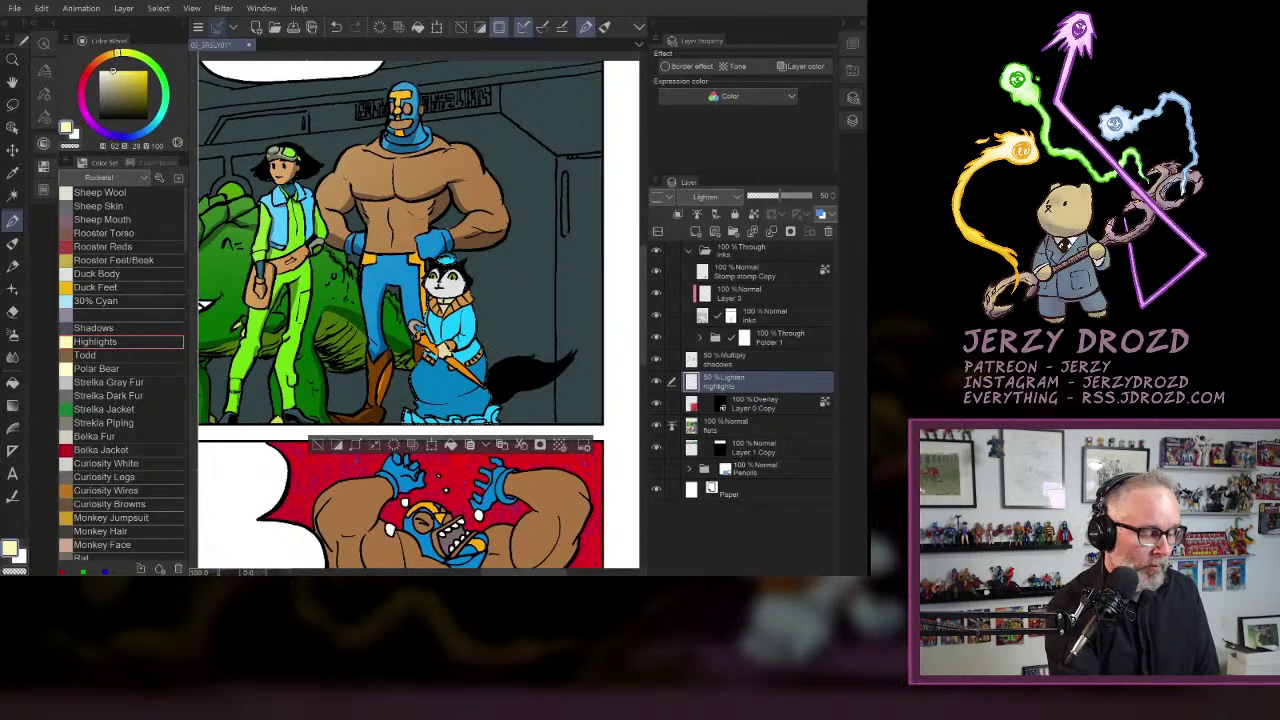
left_click(12, 405)
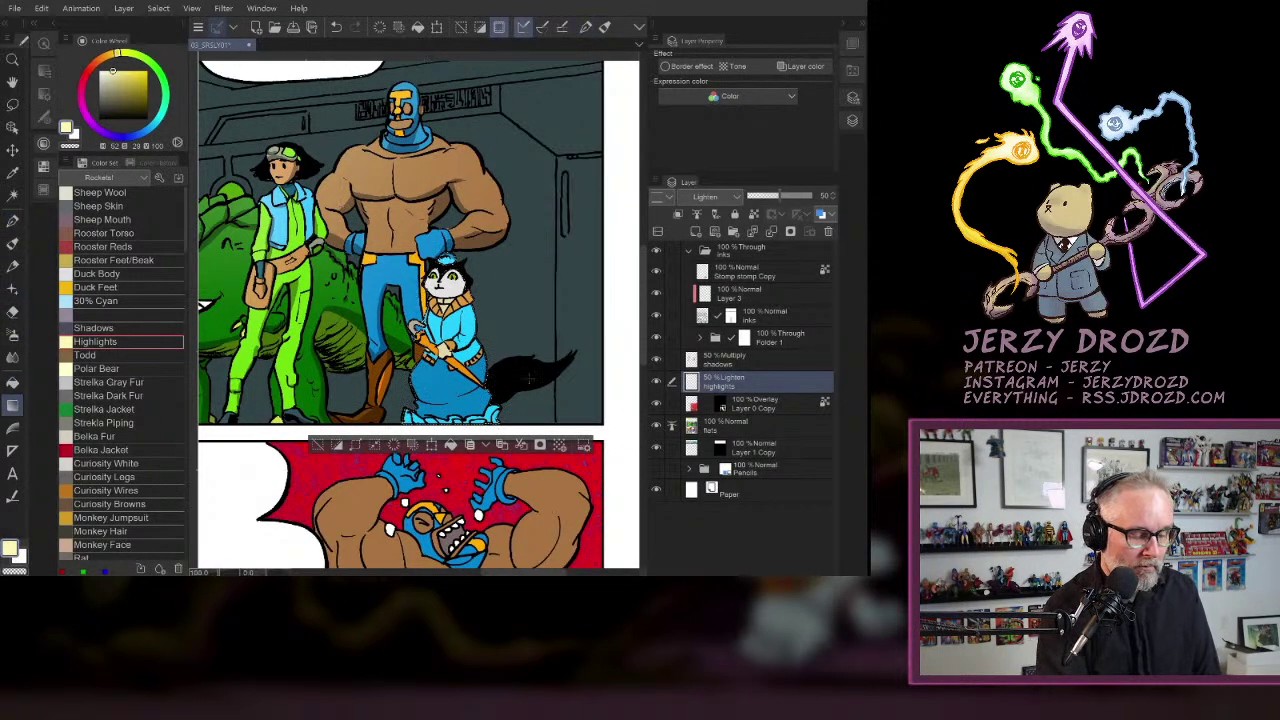
- Paint shadows on the cat's hat, lower face and jacket in the Shadows colour on the shadows layer
left_click(752, 363)
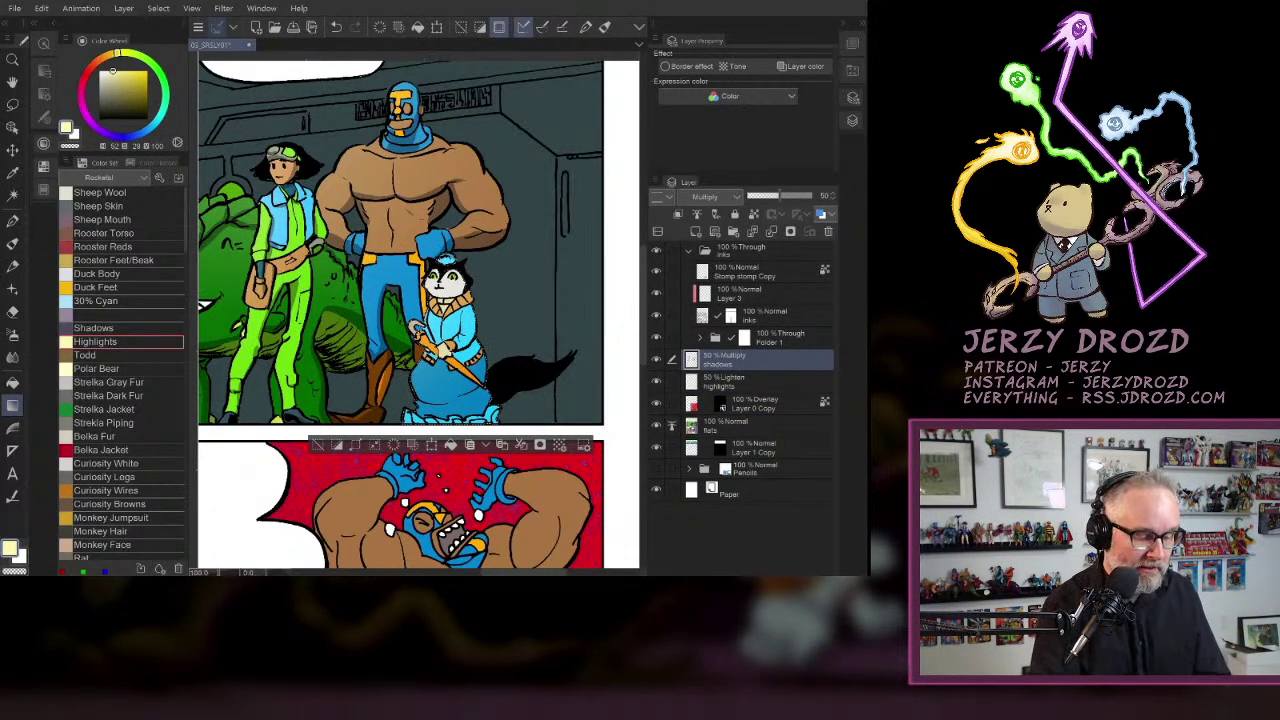
left_click(12, 220)
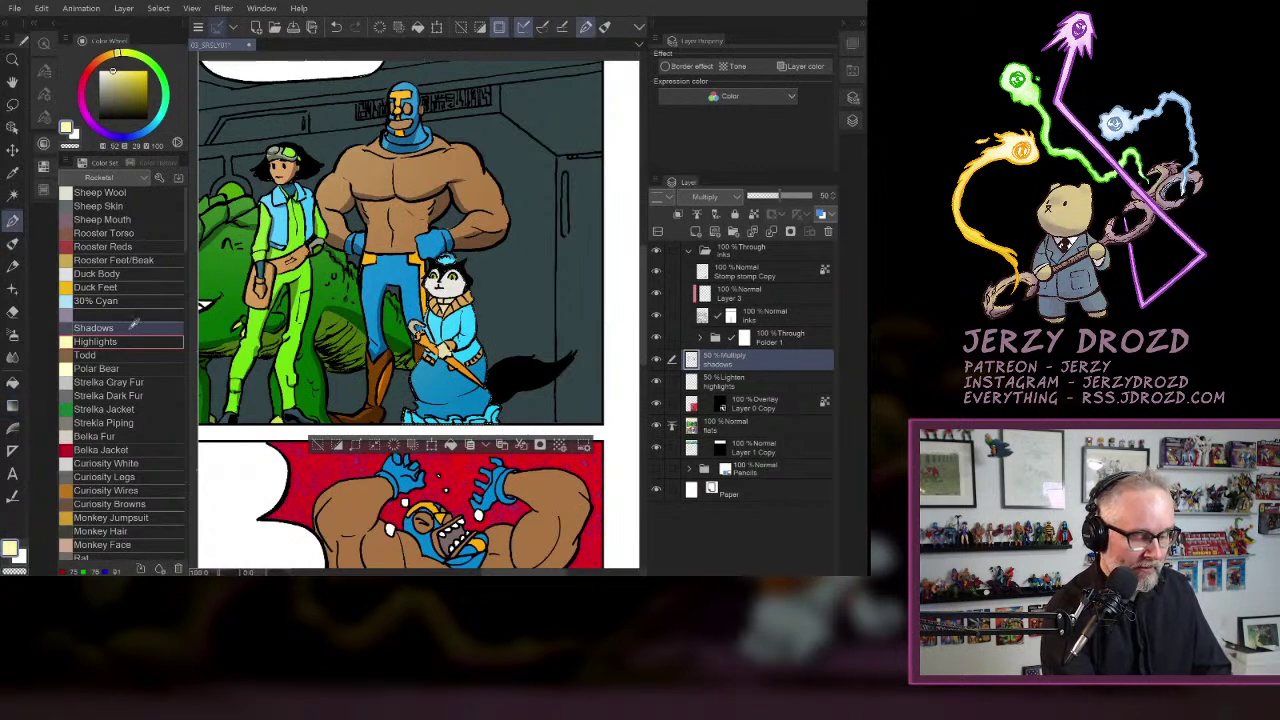
left_click(130, 327)
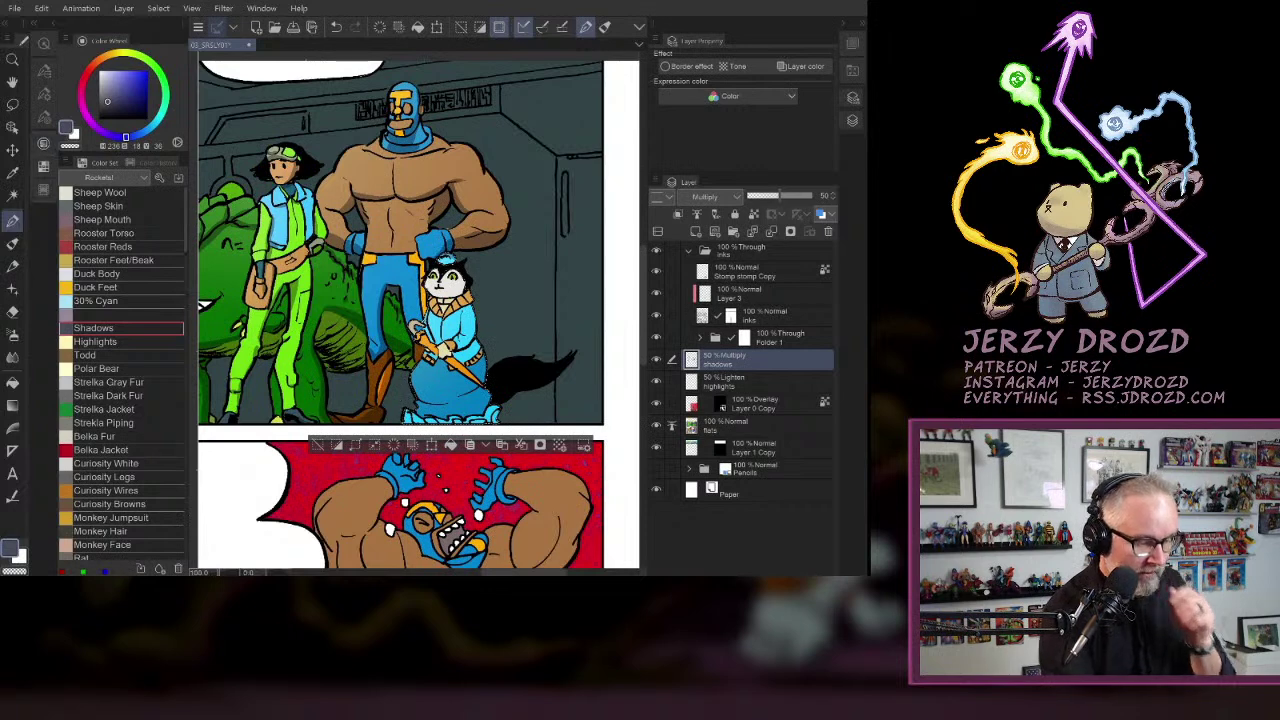
left_click(43, 166)
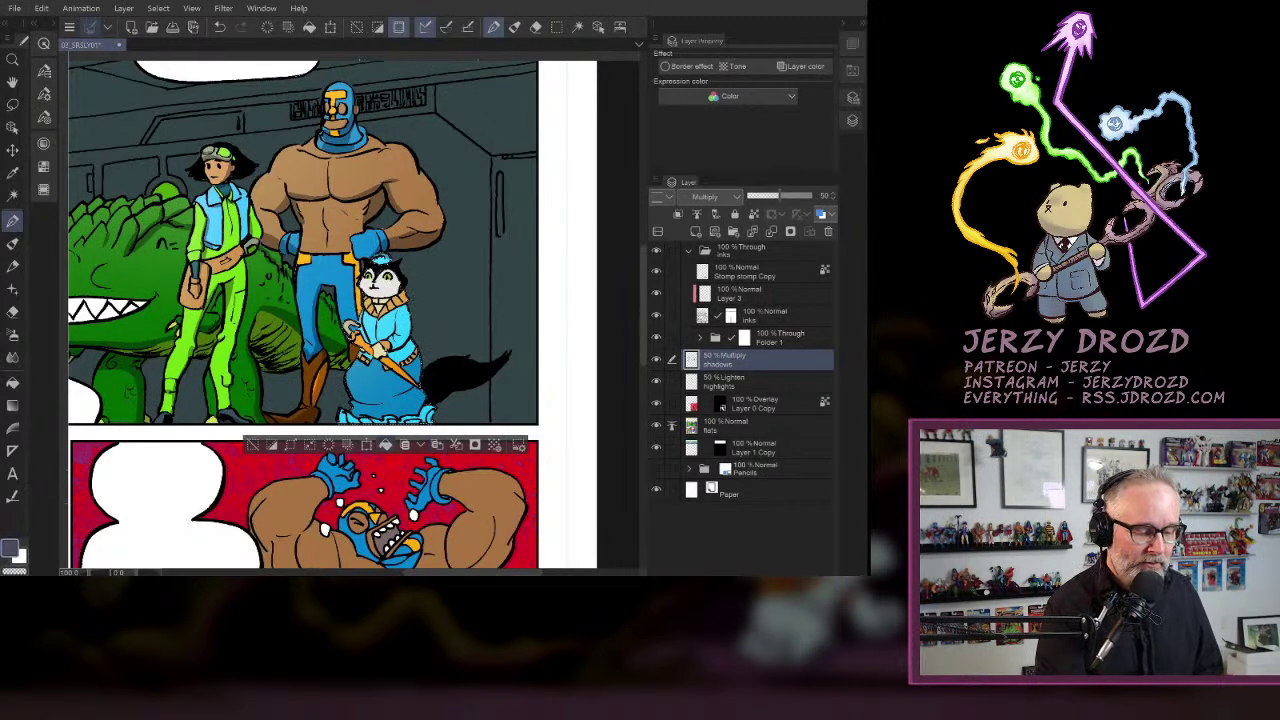
scroll(394, 289, "up", 4)
left_click_drag(366, 300, 405, 176)
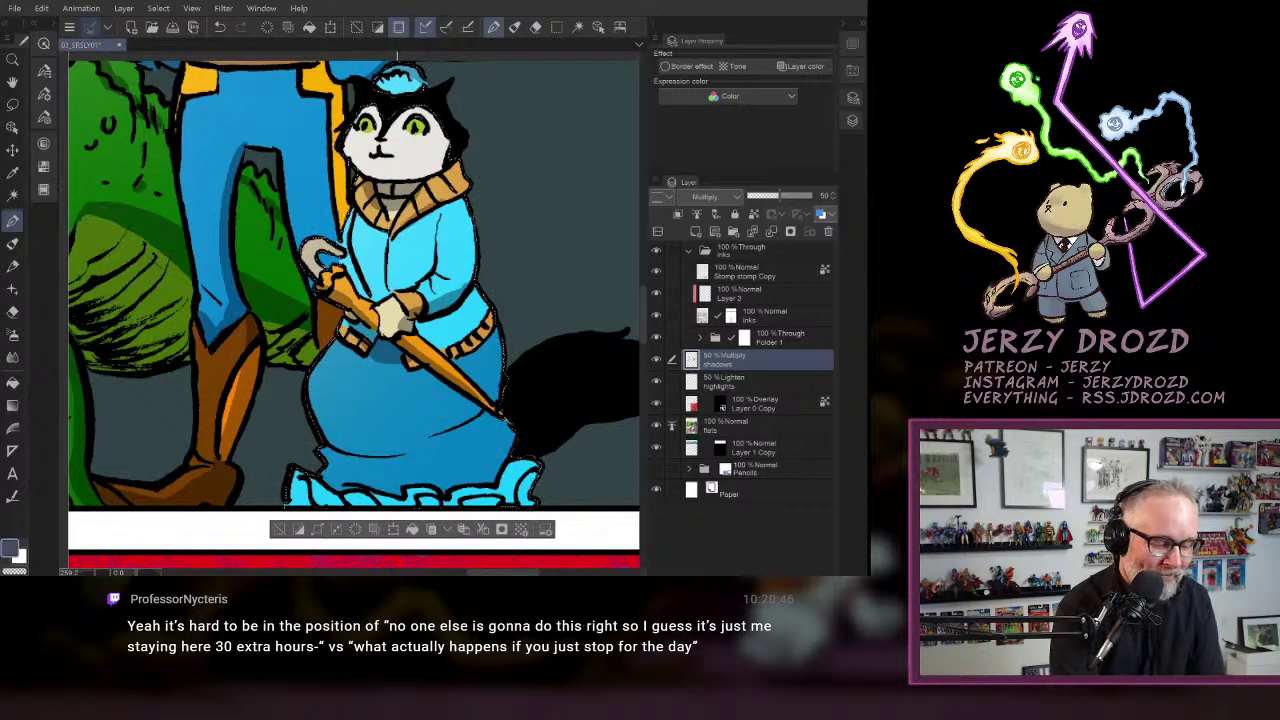
left_click_drag(363, 274, 391, 289)
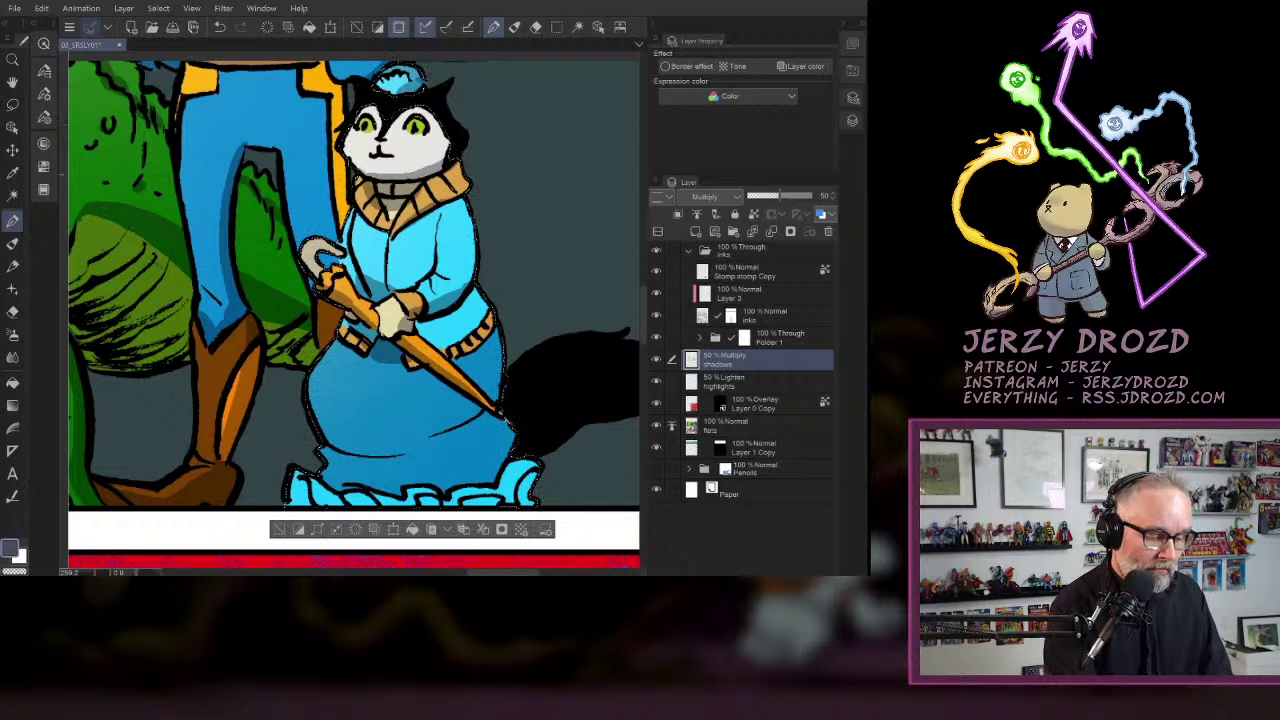
- Paint shadows along the folds and ruffled hem of the cat's skirt, and clear the selection
left_click_drag(310, 392, 451, 427)
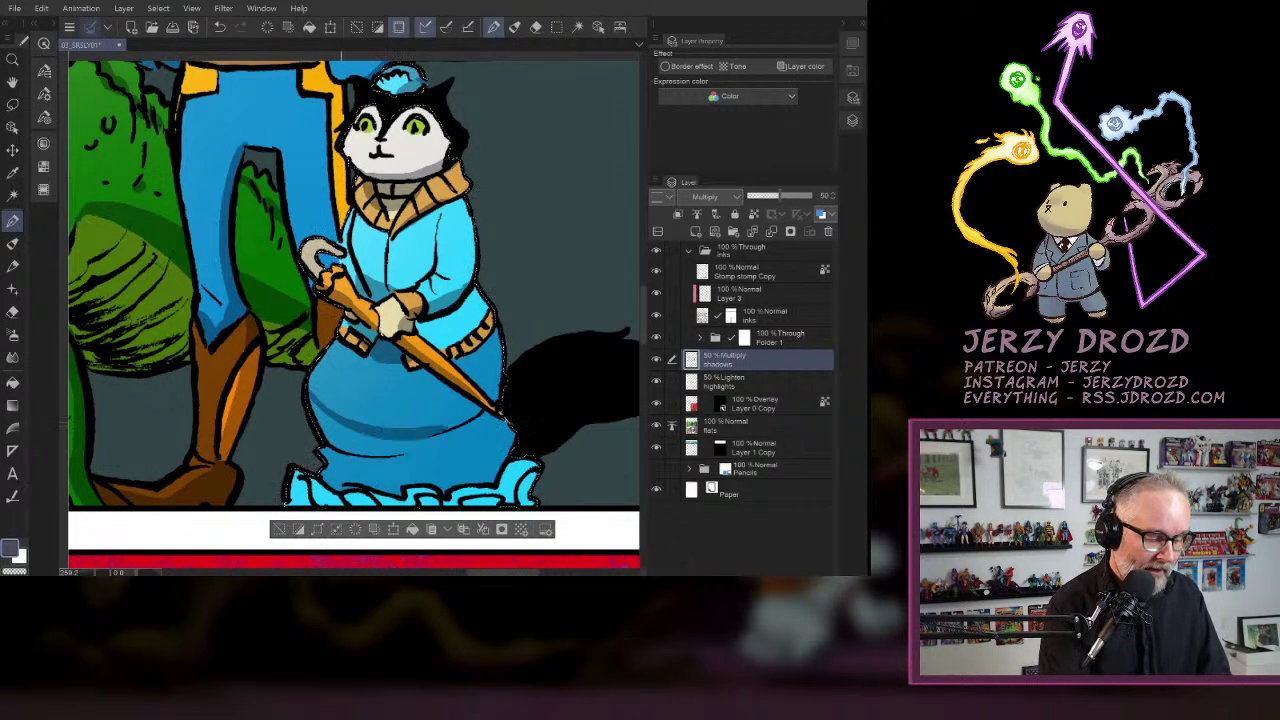
mouse_move(313, 402)
left_mouse_down()
mouse_move(390, 445)
mouse_move(358, 444)
mouse_move(441, 446)
left_mouse_up()
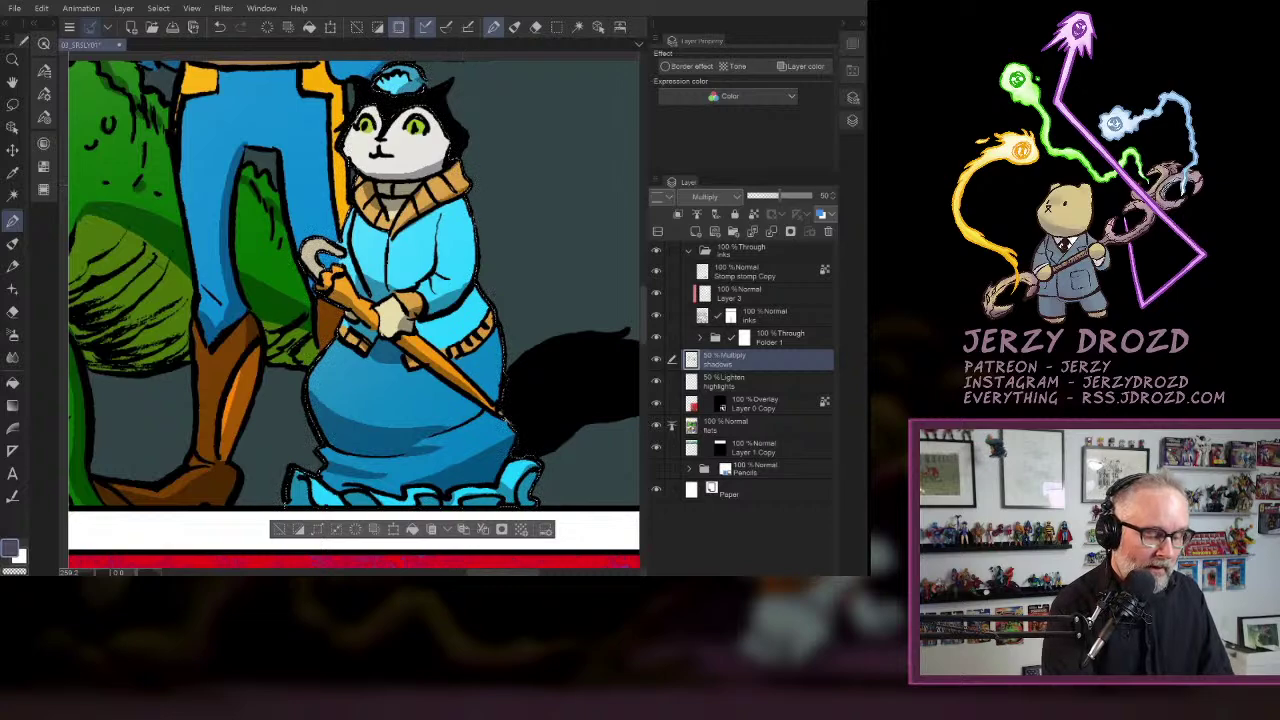
key("ctrl+d")
- Select the grey room background behind the characters in the second panel by its flat colour
key("ctrl+minus")
key("ctrl+minus")
key("ctrl+minus")
key("ctrl+minus")
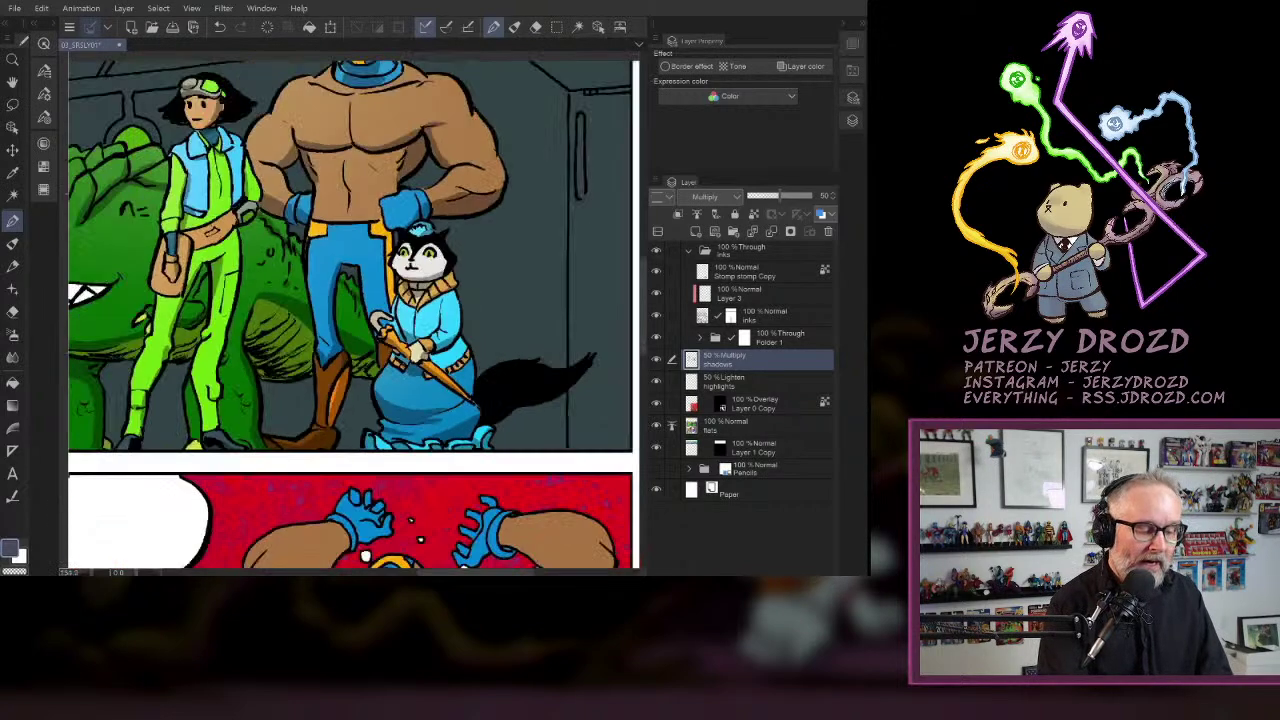
scroll(565, 385, "down", 1)
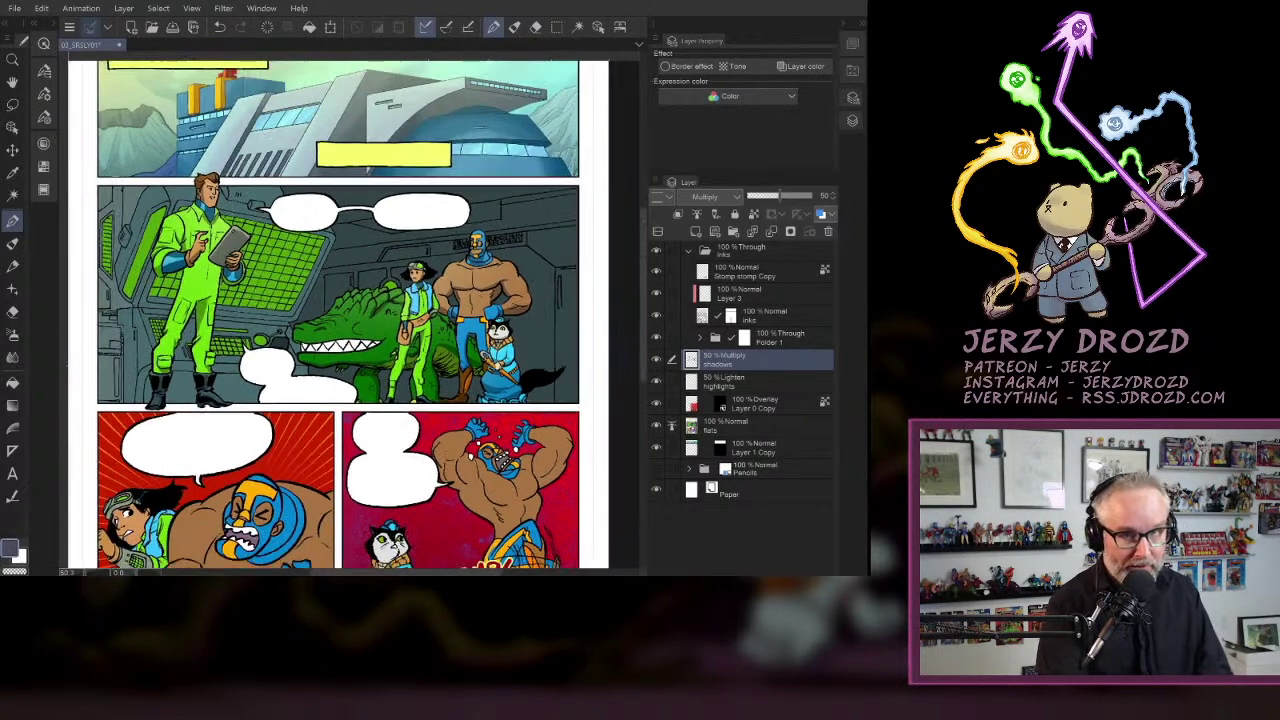
key("w")
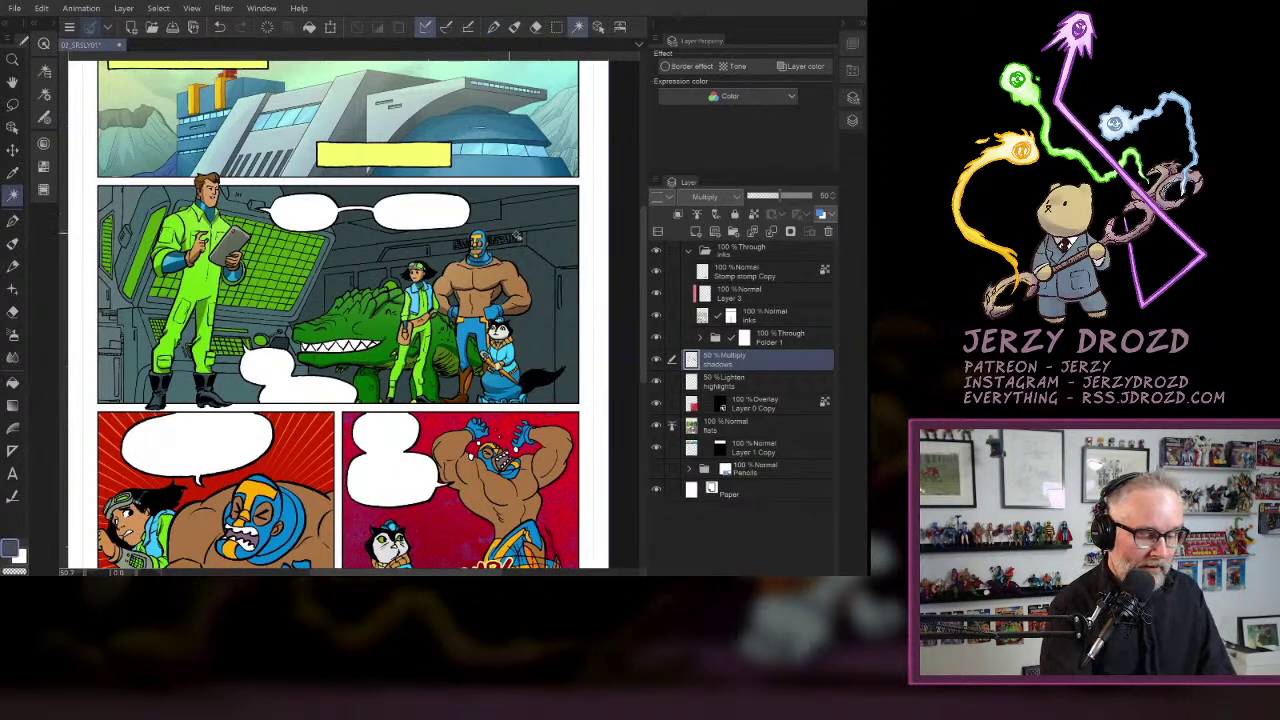
left_click(520, 240)
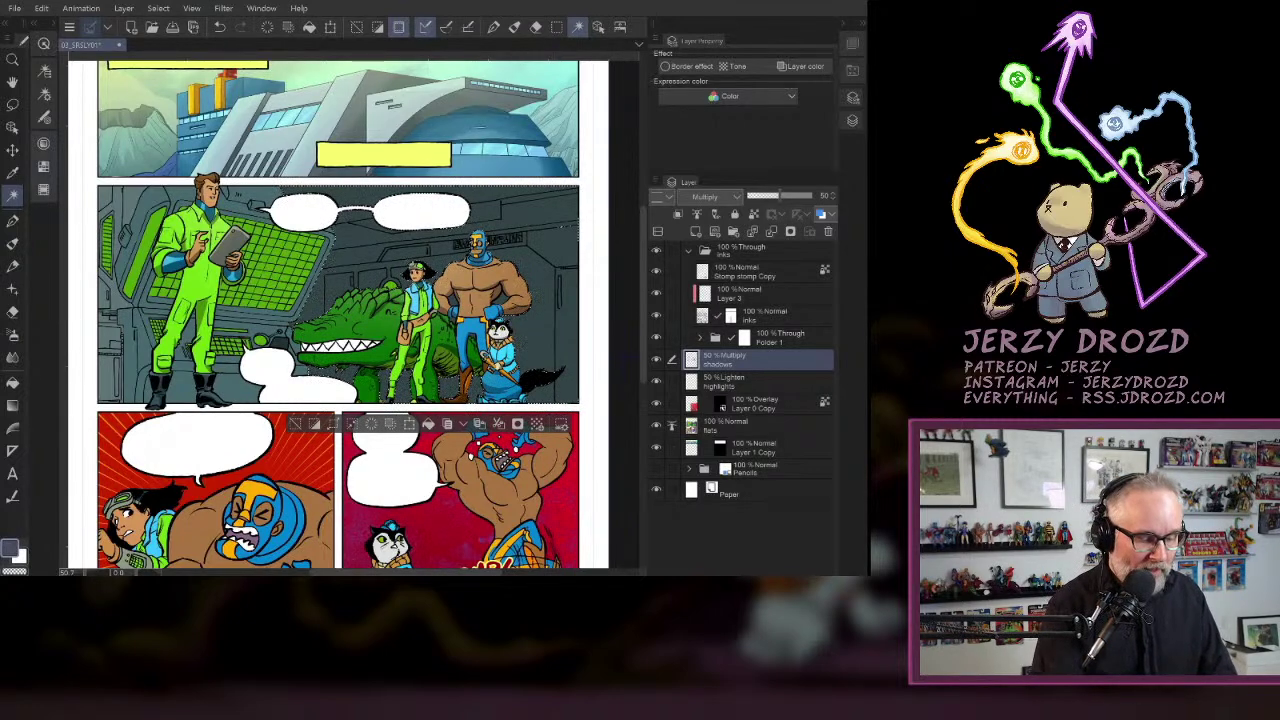
- Apply a gradient in the Highlights colour over the selected room background on the highlights layer
key("m")
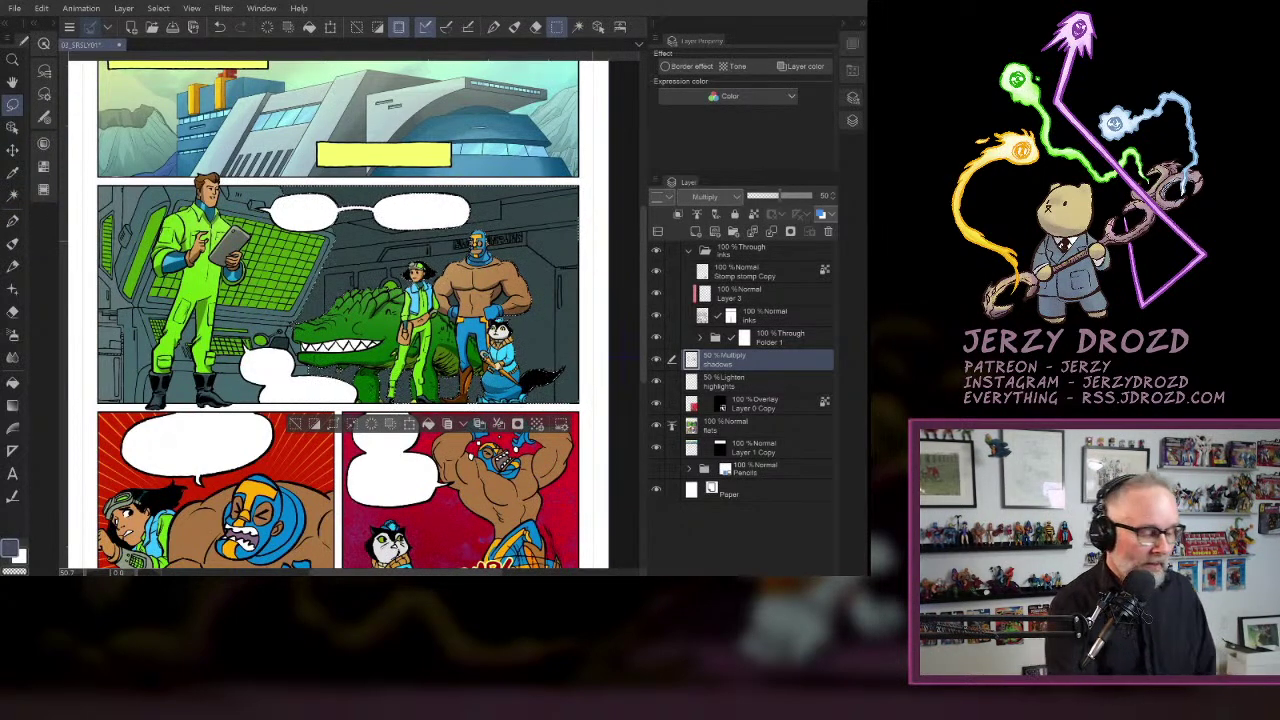
key("u")
left_click(751, 381)
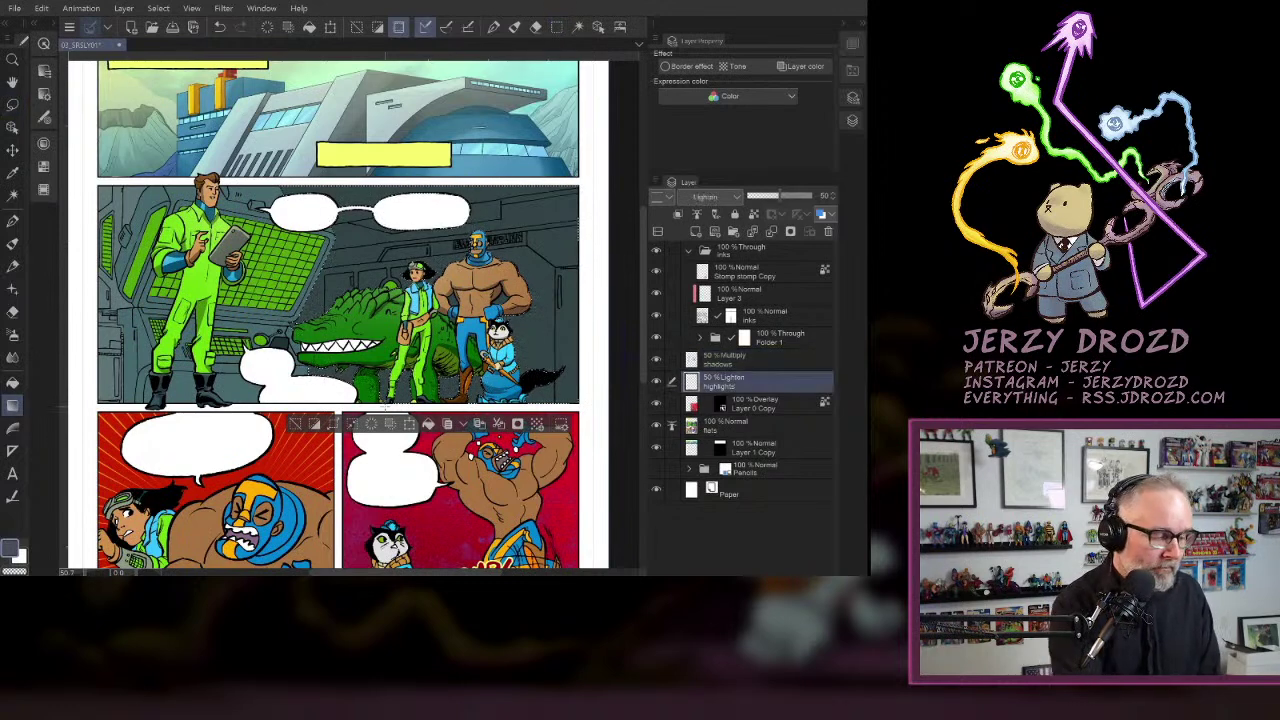
left_click(43, 166)
left_click(95, 341)
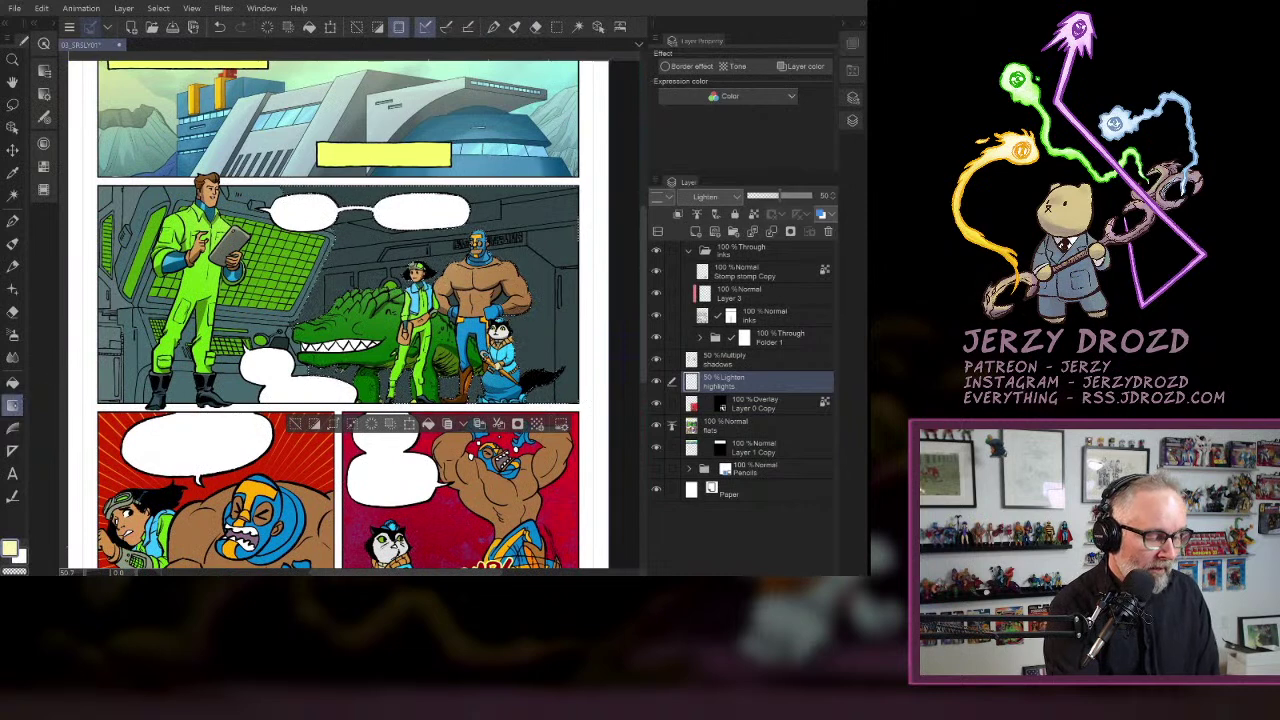
left_click_drag(240, 373, 215, 373)
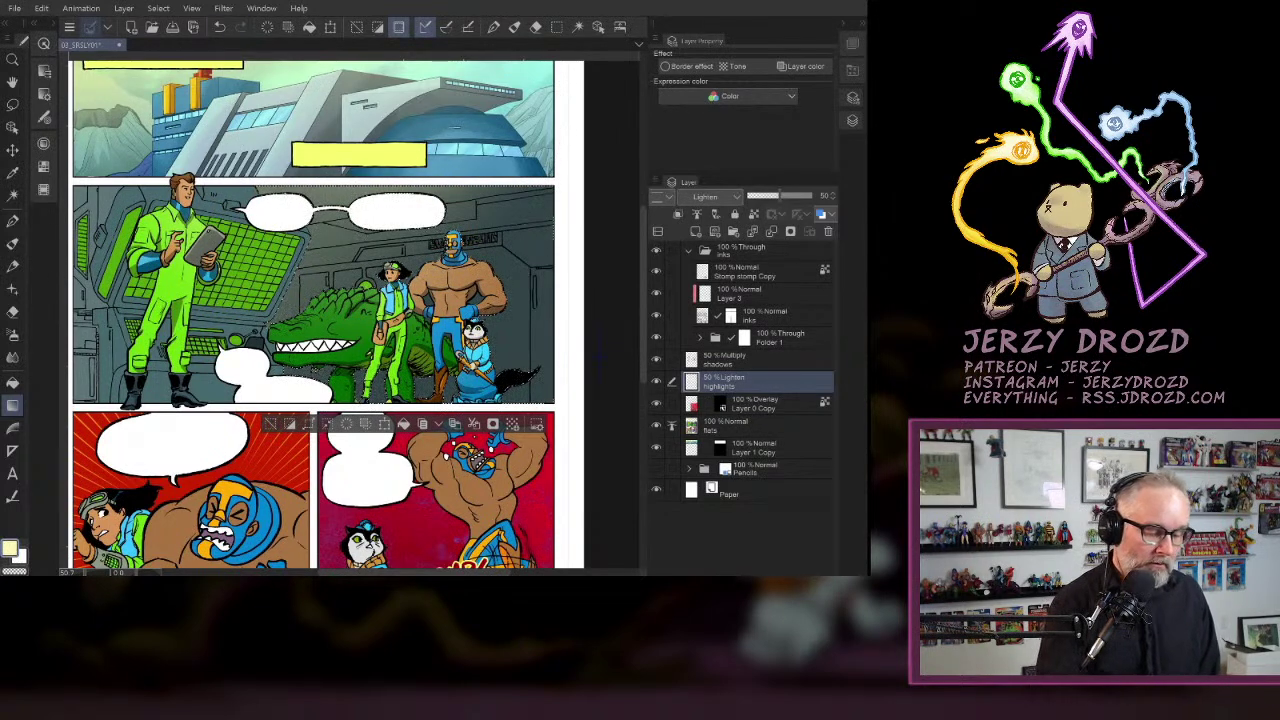
- Make the shadows layer active and choose the Shadows colour for shading the selected room background
left_click(745, 360)
left_click(13, 221)
left_click(43, 166)
left_click(130, 327)
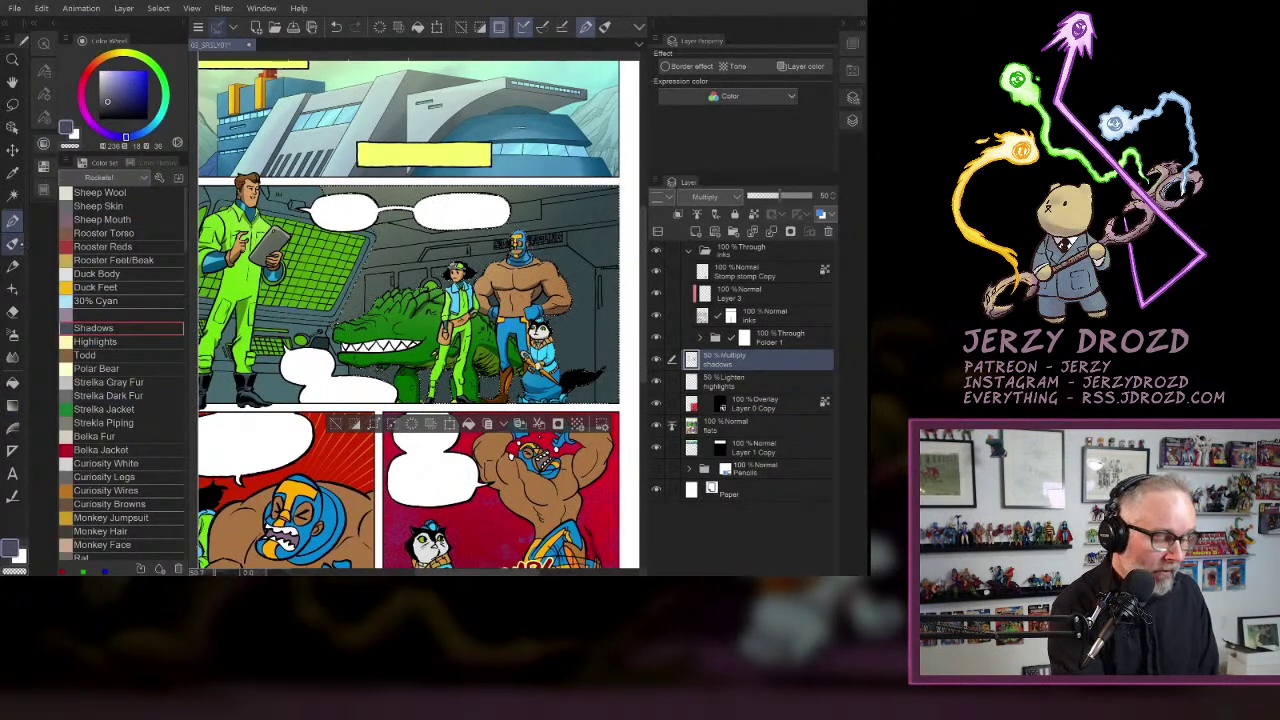
left_click(43, 43)
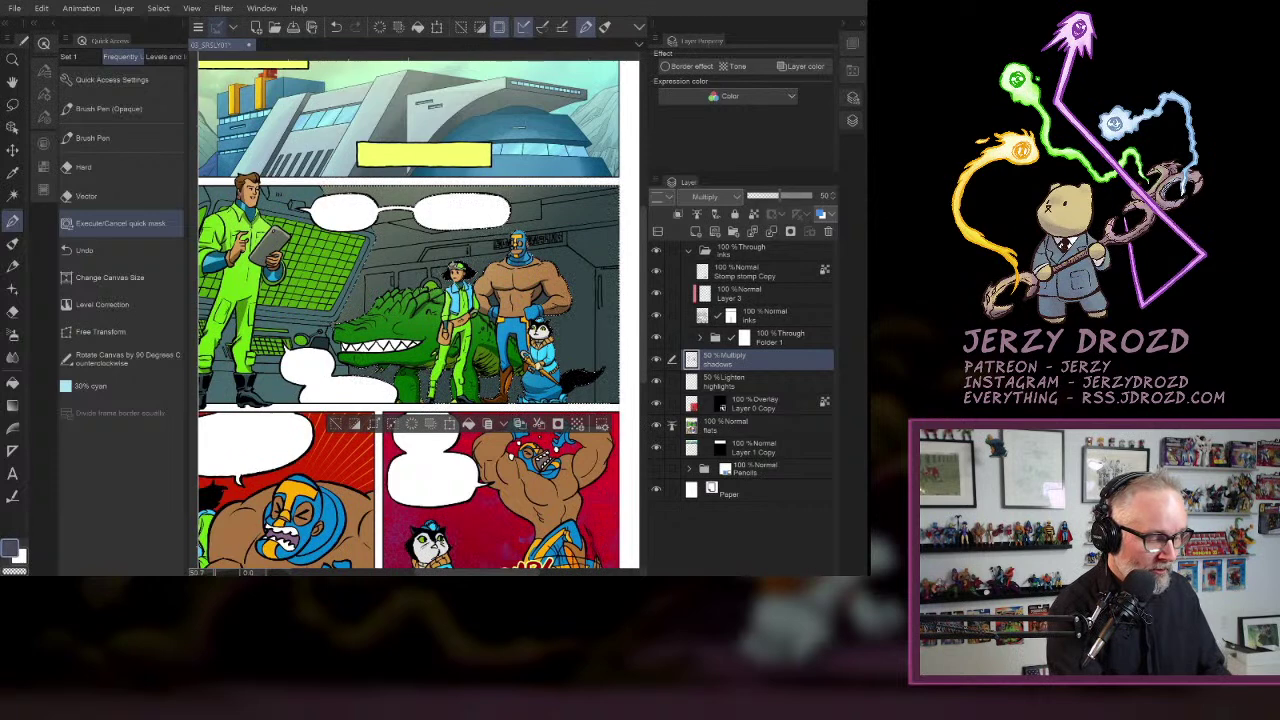
left_click(43, 43)
left_click(43, 72)
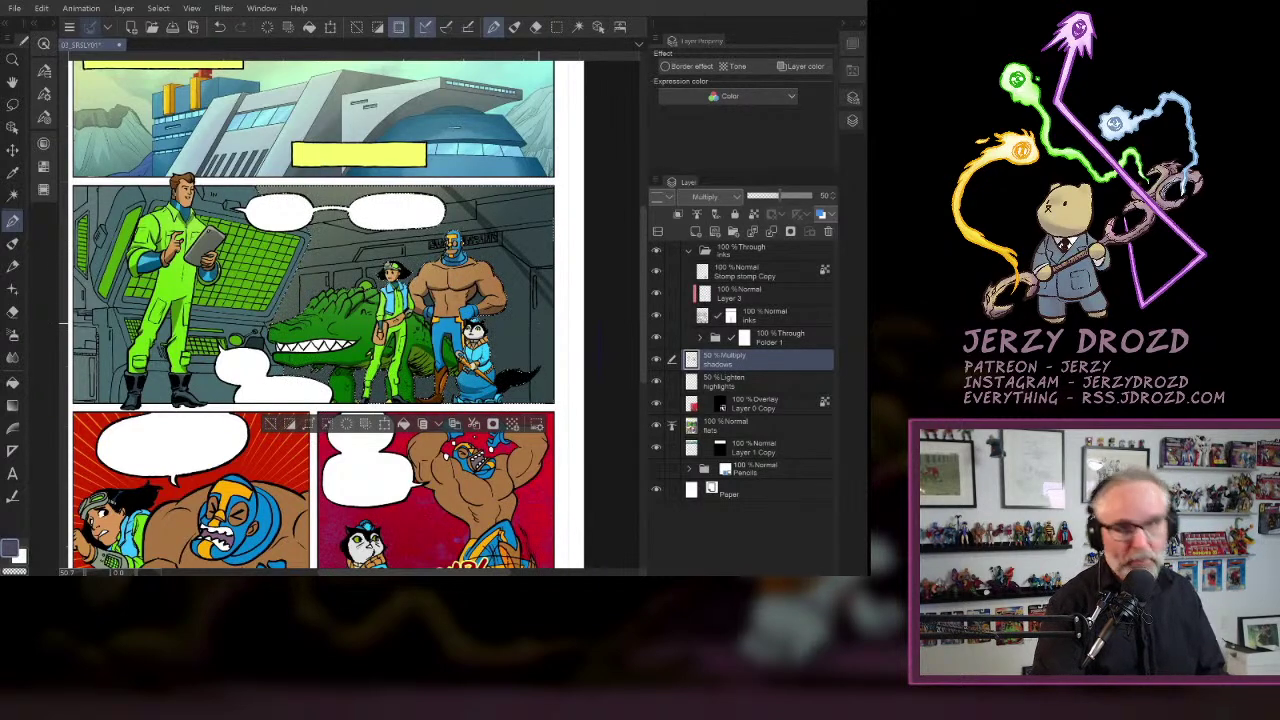
- Fill the ceiling and far-wall areas of the selected room background with the Shadows colour, referring only to the editing layer
scroll(538, 323, "up", 1)
left_click_drag(538, 323, 461, 355)
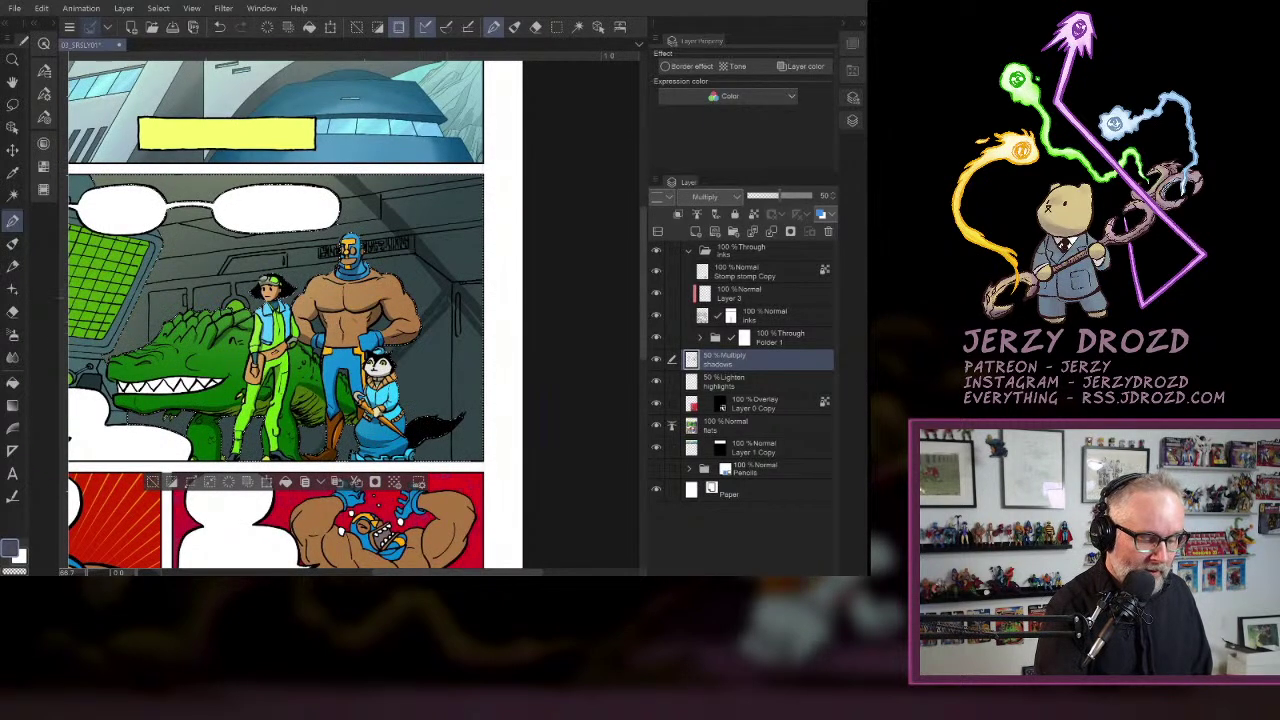
key("g")
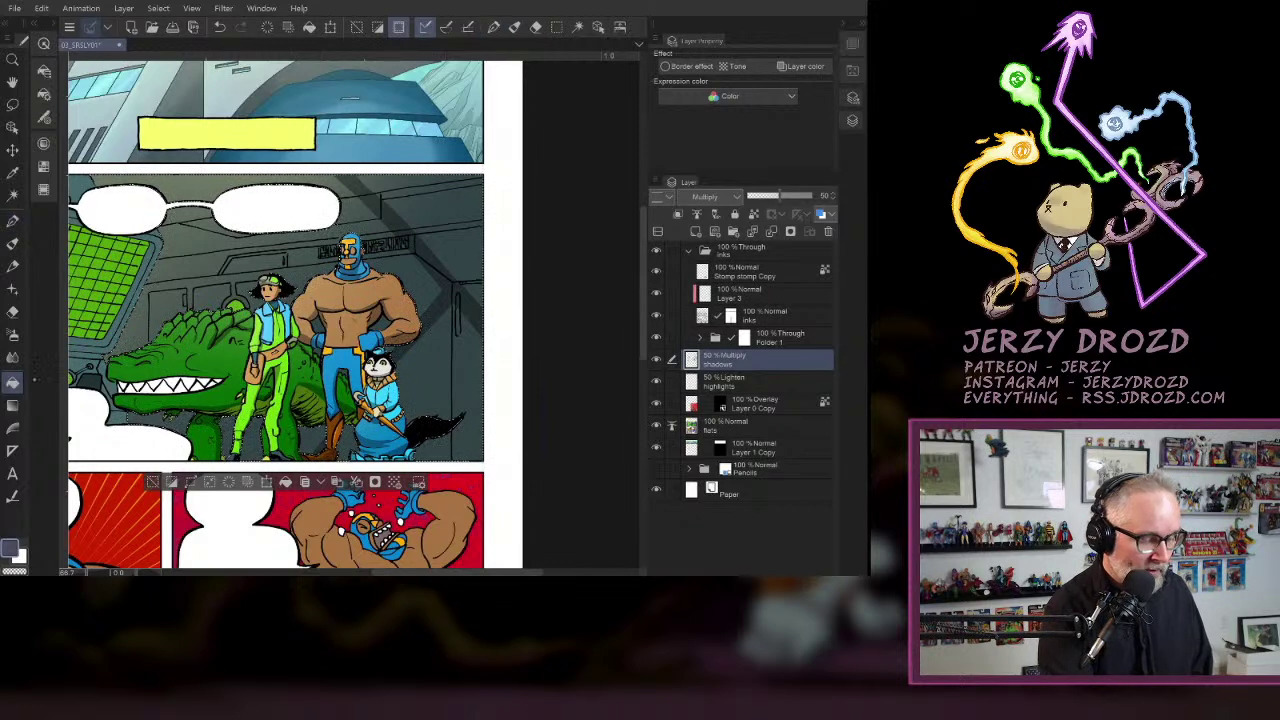
left_click(44, 72)
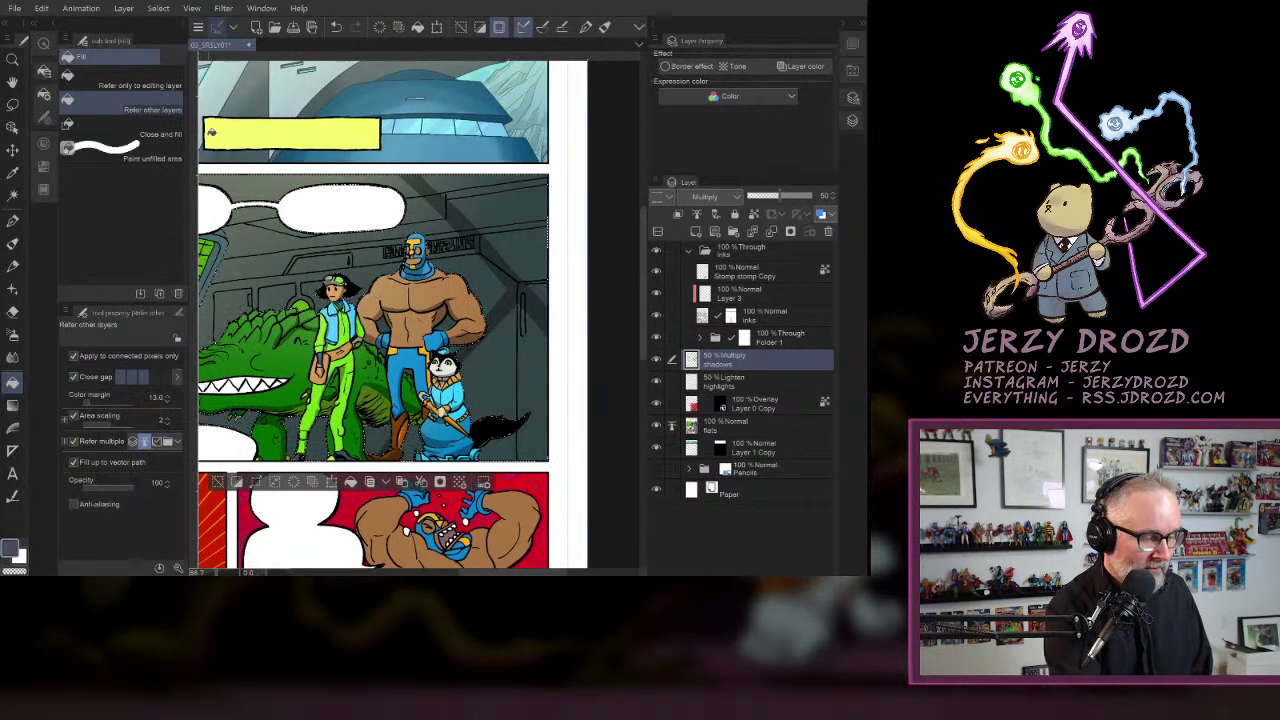
left_click(112, 80)
left_click(510, 203)
left_click(512, 310)
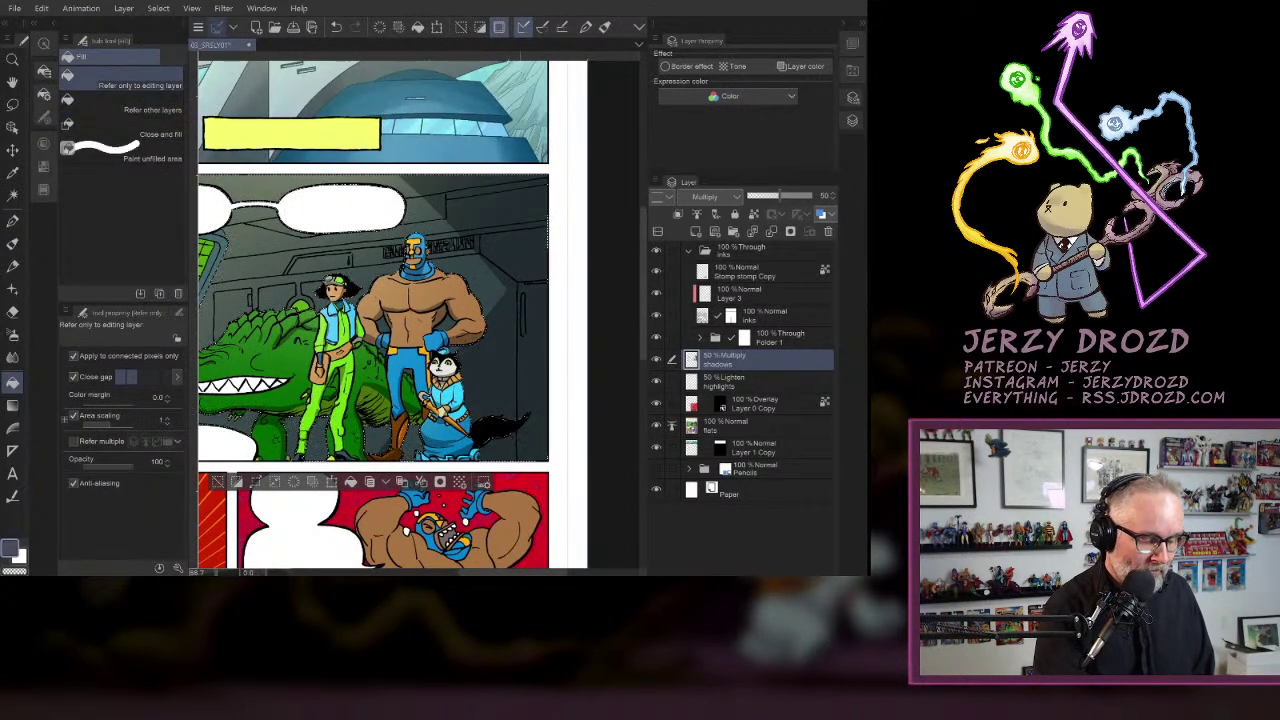
- Carve a thin lit edge out of the shadows along the wall seam beside the masked man and cat, using the pen with transparent colour
key("p")
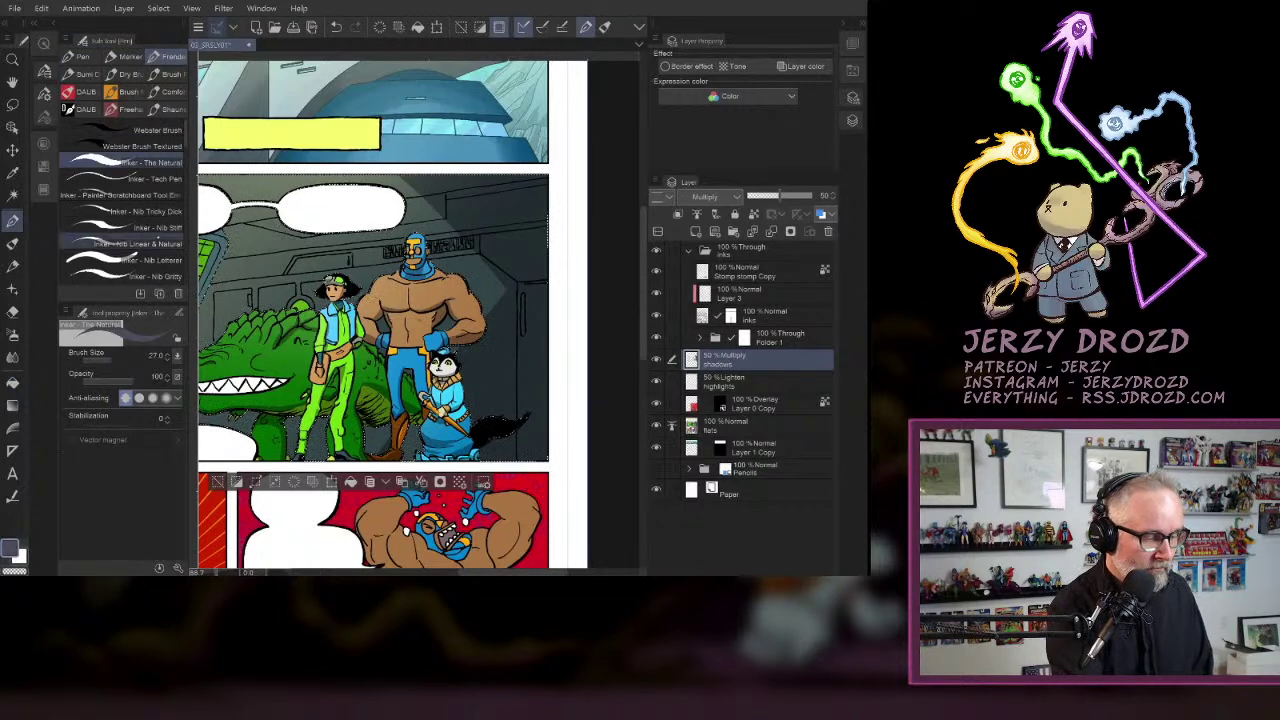
left_click(44, 72)
left_click_drag(300, 300, 394, 255)
scroll(560, 304, "up", 2)
left_click_drag(560, 304, 458, 366)
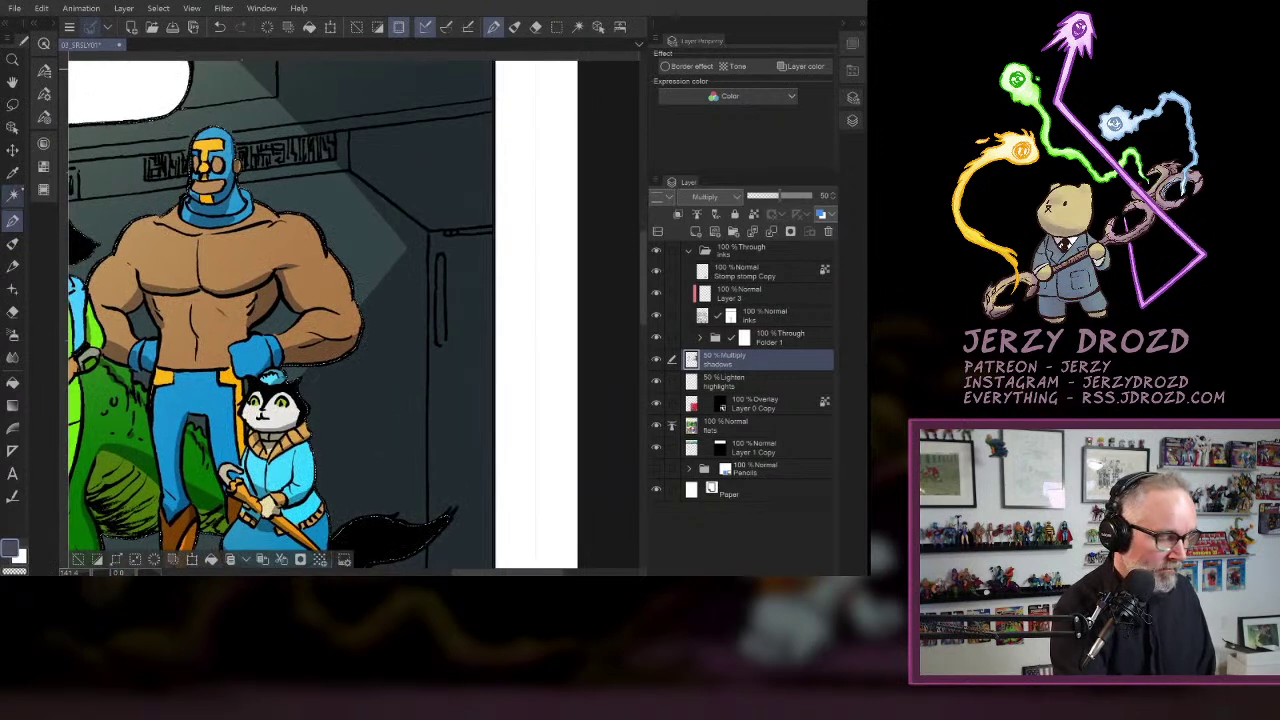
left_click(15, 571)
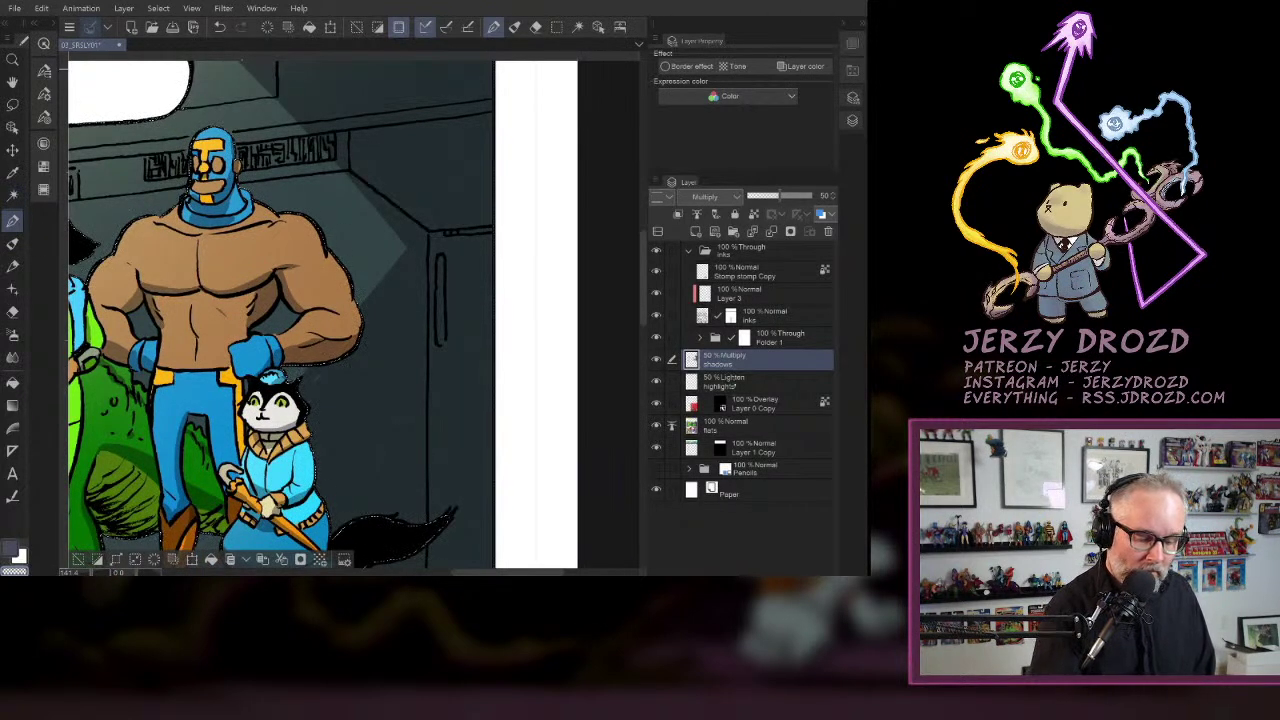
left_click(740, 379)
left_click(740, 359)
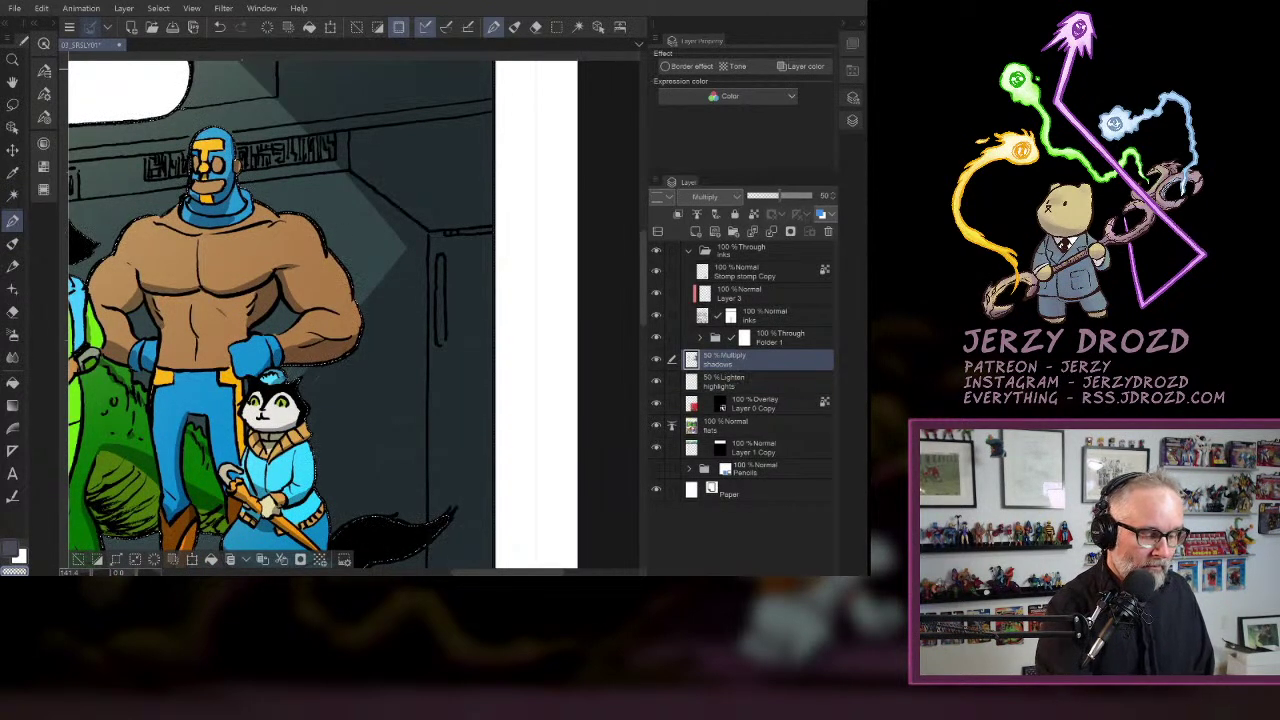
left_click_drag(480, 315, 452, 236)
scroll(400, 322, "up", 2)
left_click_drag(400, 322, 326, 225)
left_click_drag(470, 300, 361, 270)
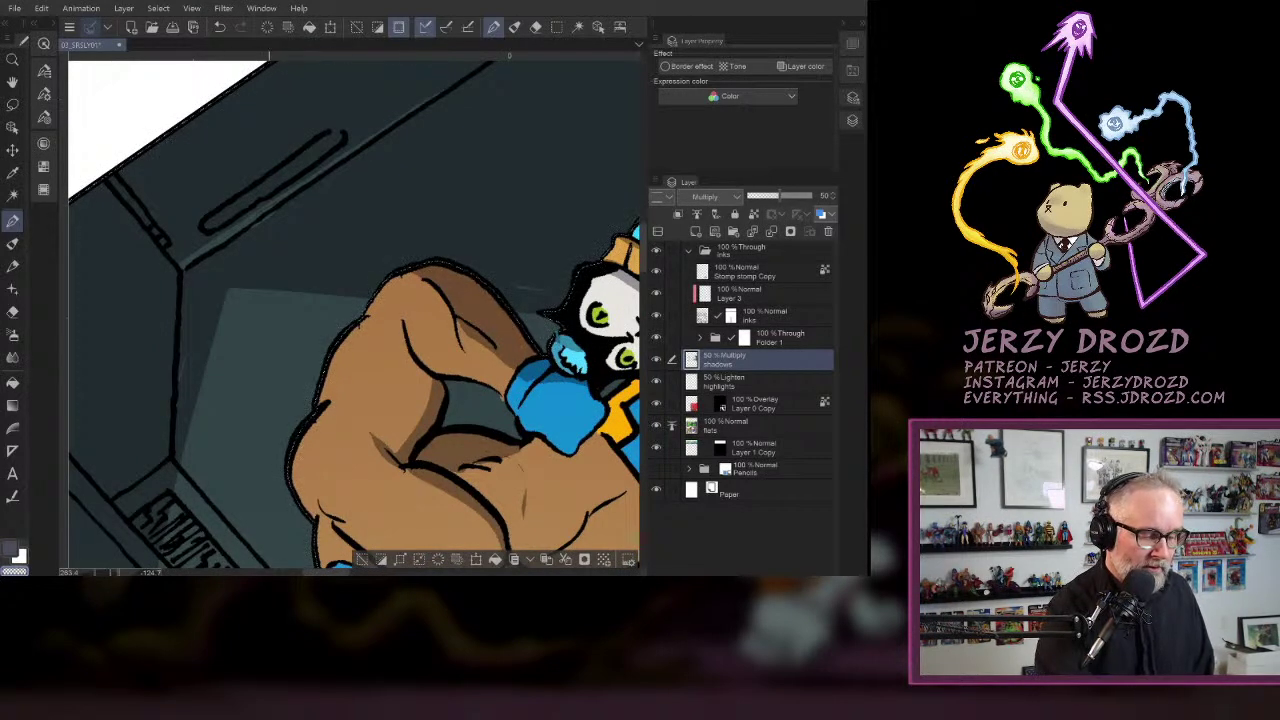
left_click_drag(509, 55, 383, 55)
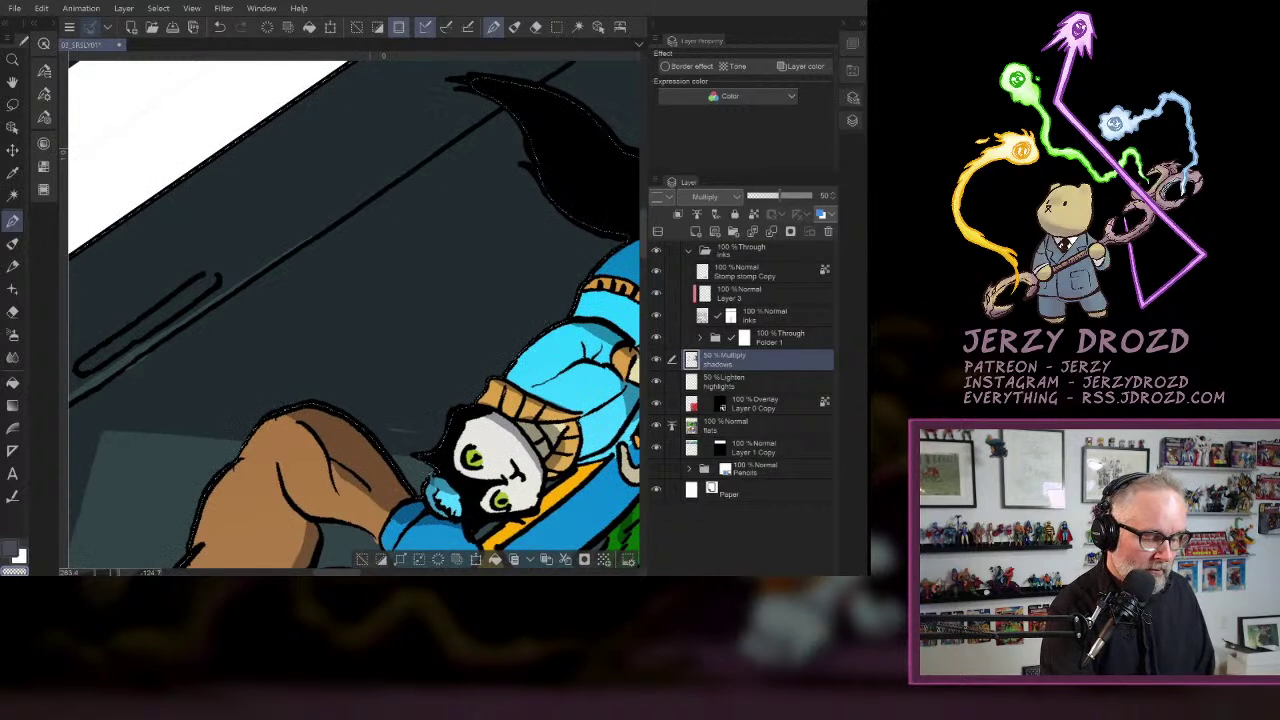
left_click_drag(316, 232, 500, 106)
key("c")
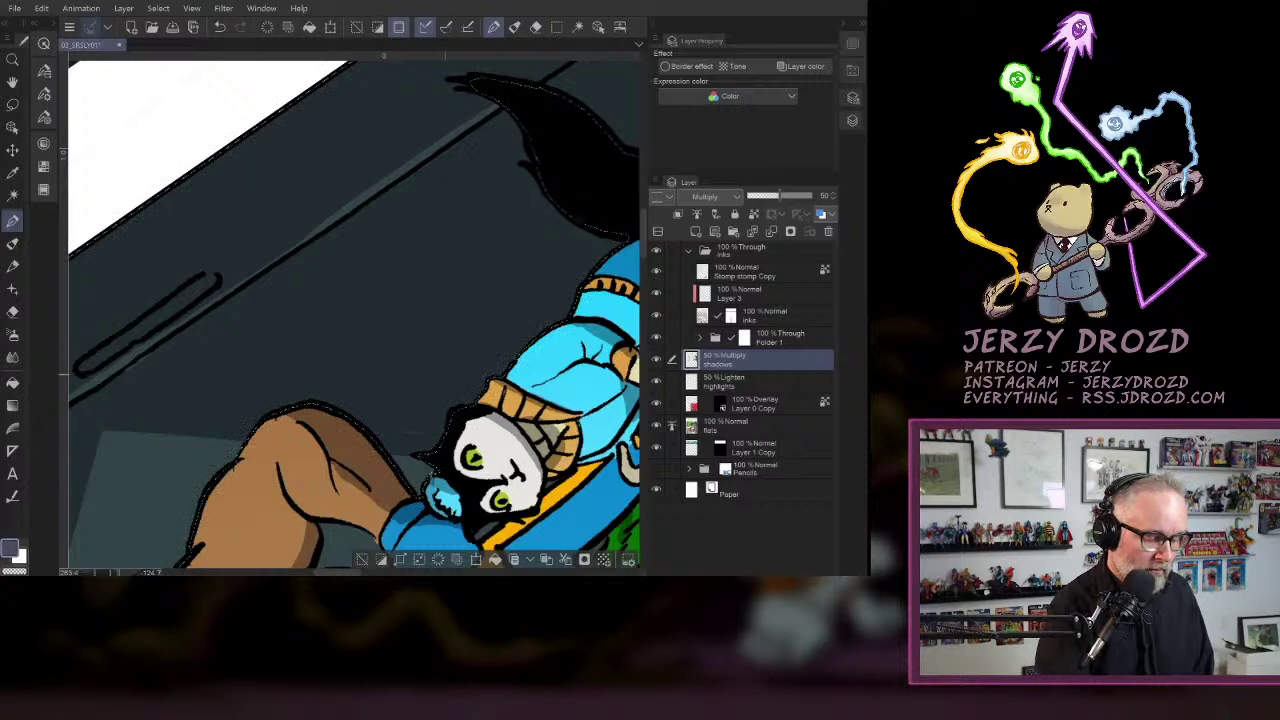
left_click_drag(445, 374, 640, 197)
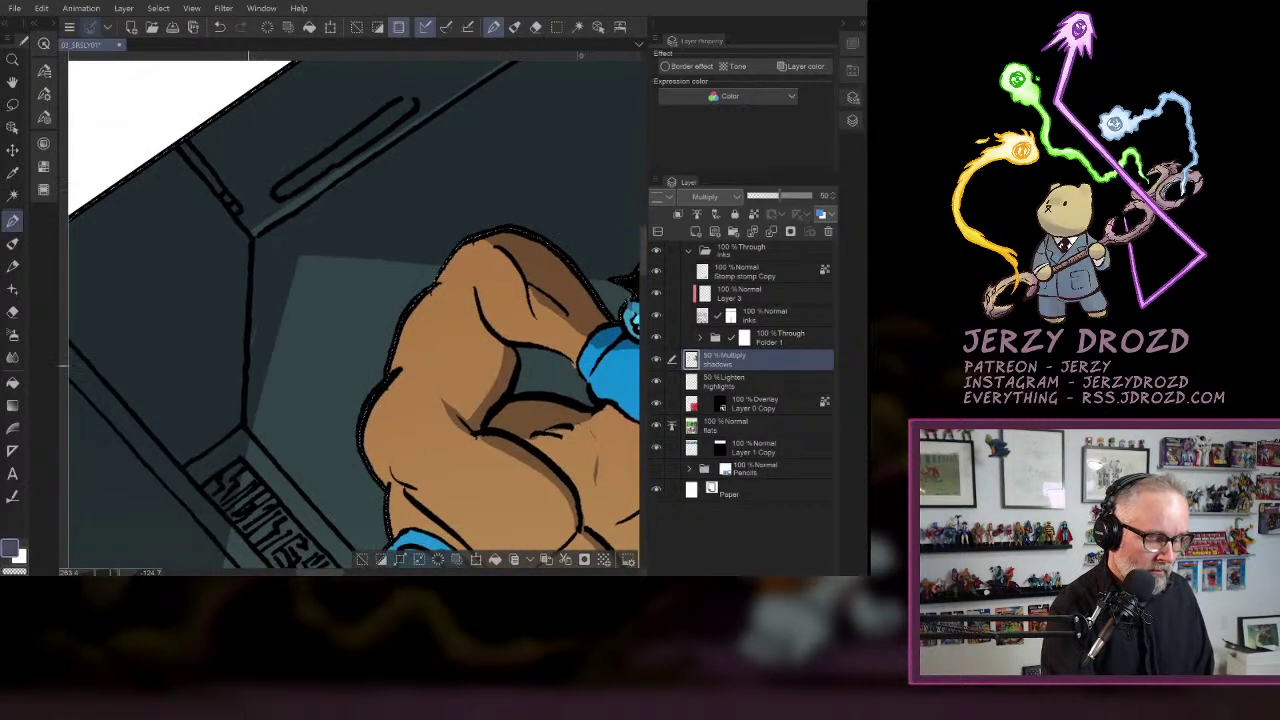
- Clear the background selection and select the green areas of the large monitor behind the man in the green jumpsuit
scroll(354, 316, "down", 6)
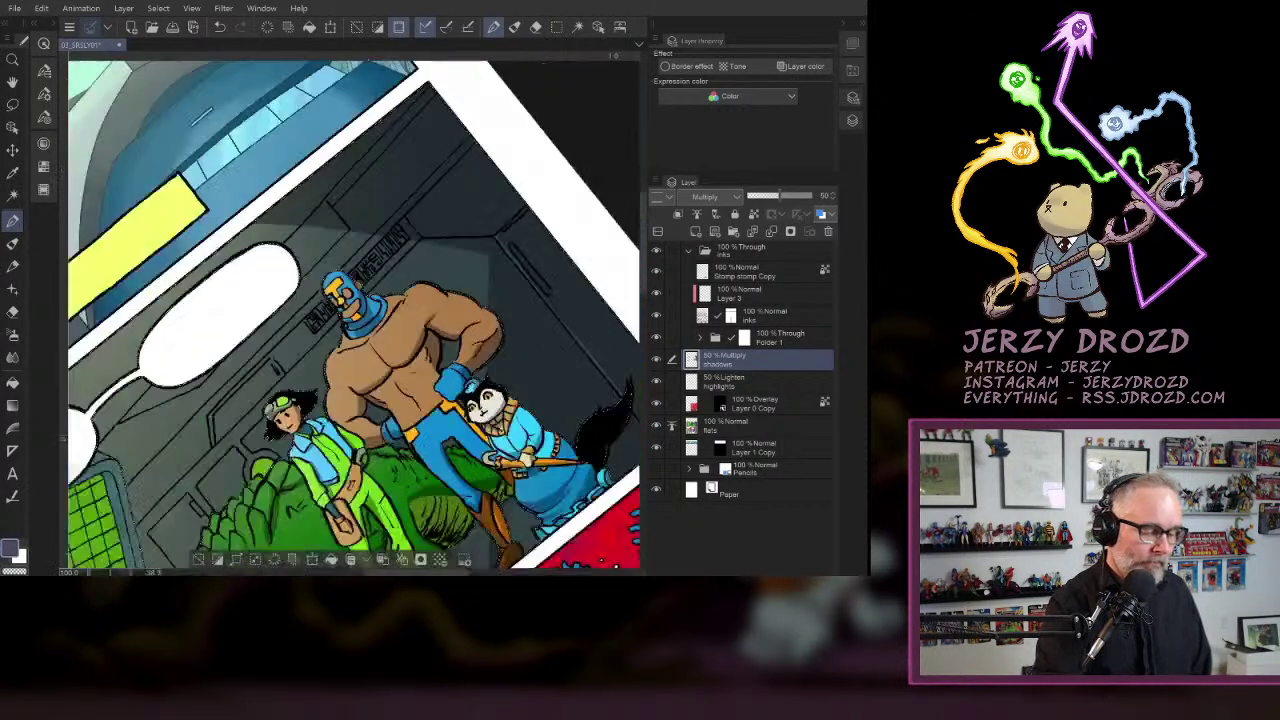
scroll(354, 316, "down", 2)
key("ctrl+at")
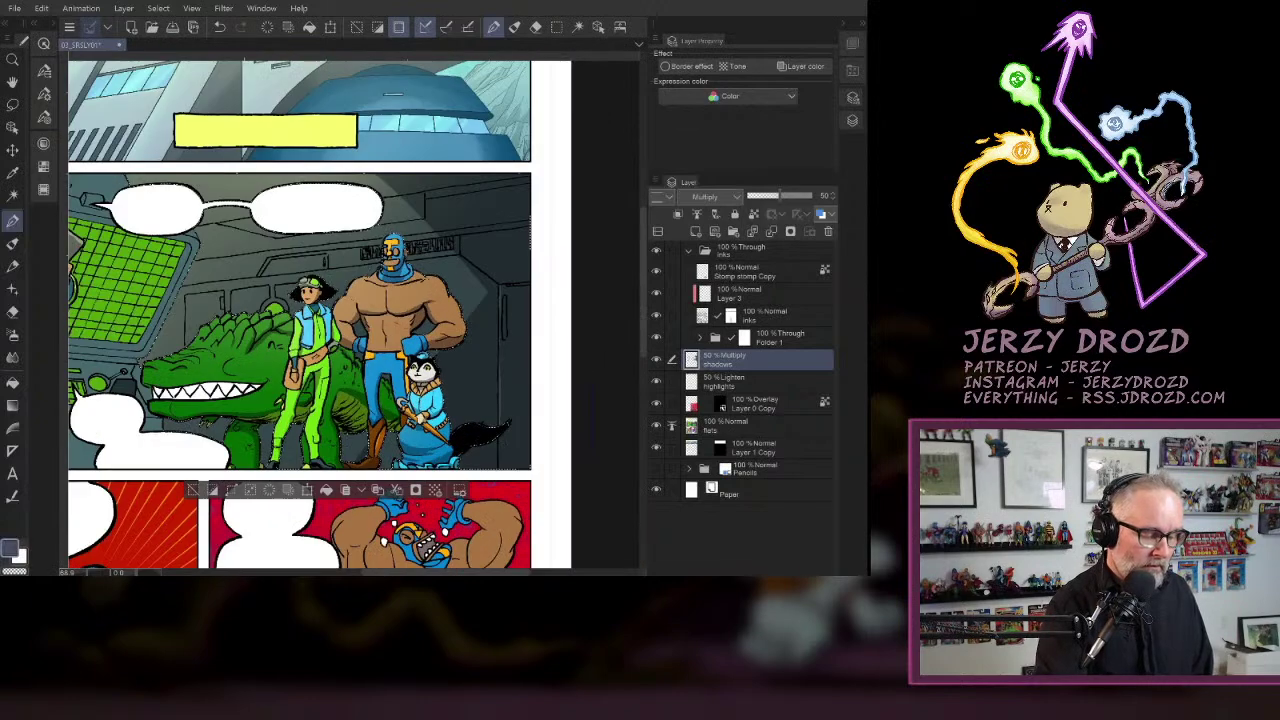
left_click_drag(354, 316, 466, 271)
scroll(354, 312, "up", 3)
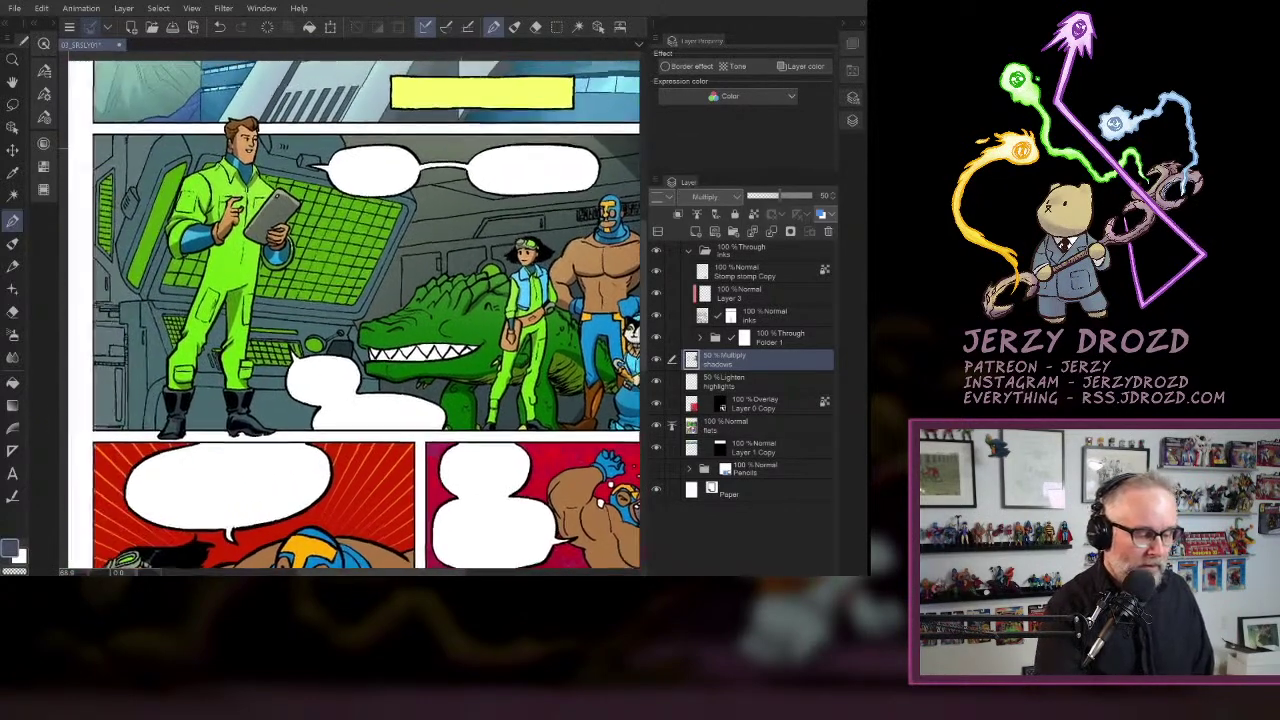
left_click(12, 196)
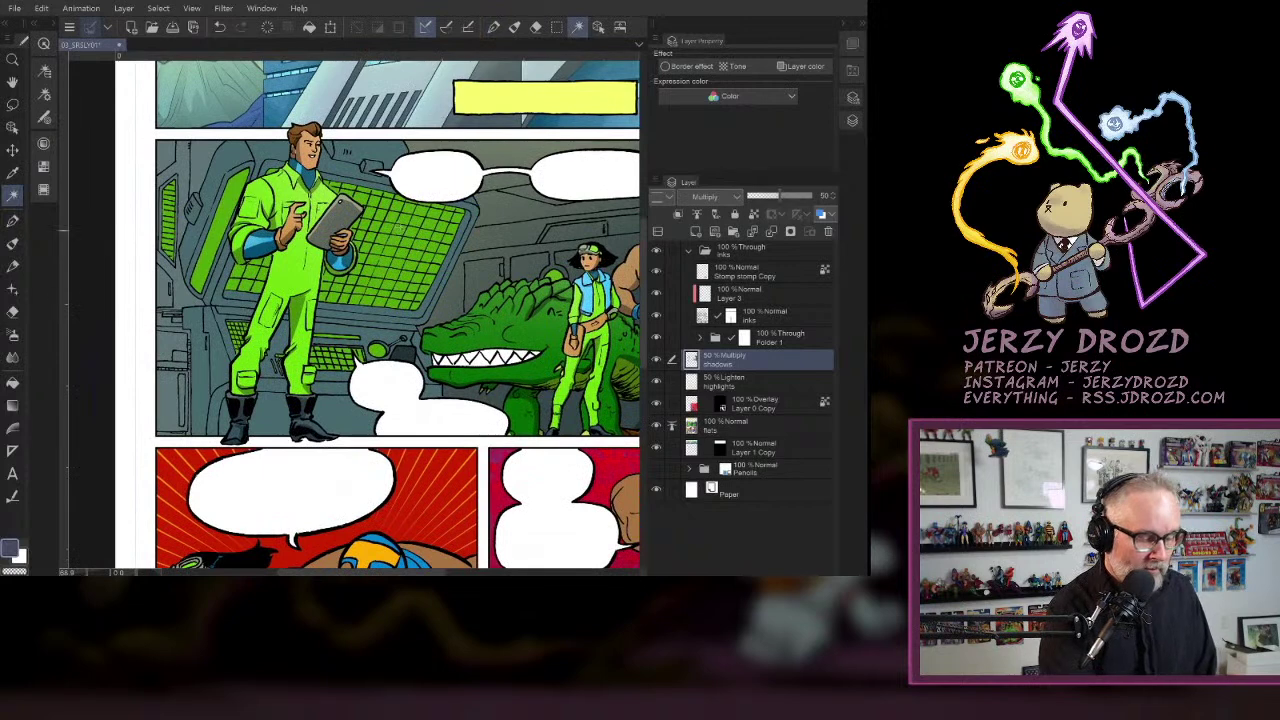
left_click(398, 228)
left_click(244, 279, "shift")
left_click(228, 250, "shift")
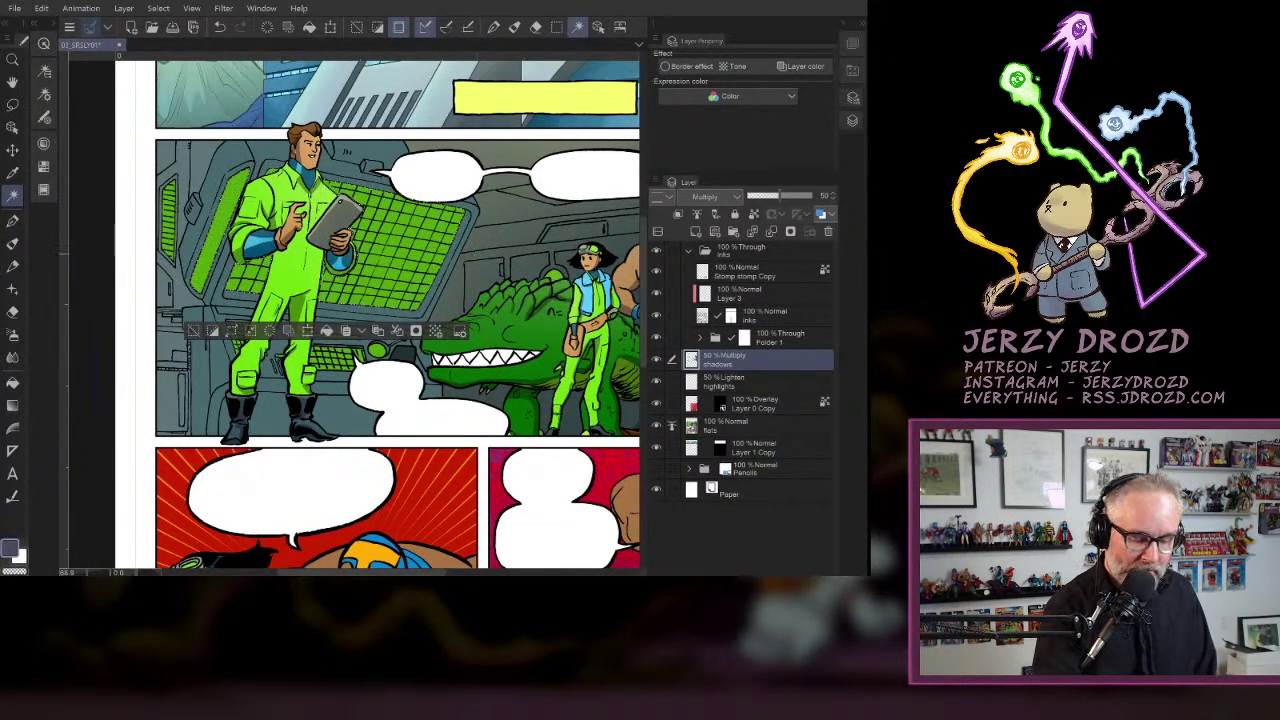
- Paint pale yellow highlights across the large green monitor on the highlights layer with the Concept Textured Round brush, and clear the selection
left_click(745, 382)
left_click(43, 144)
left_click(110, 192)
left_click(13, 405)
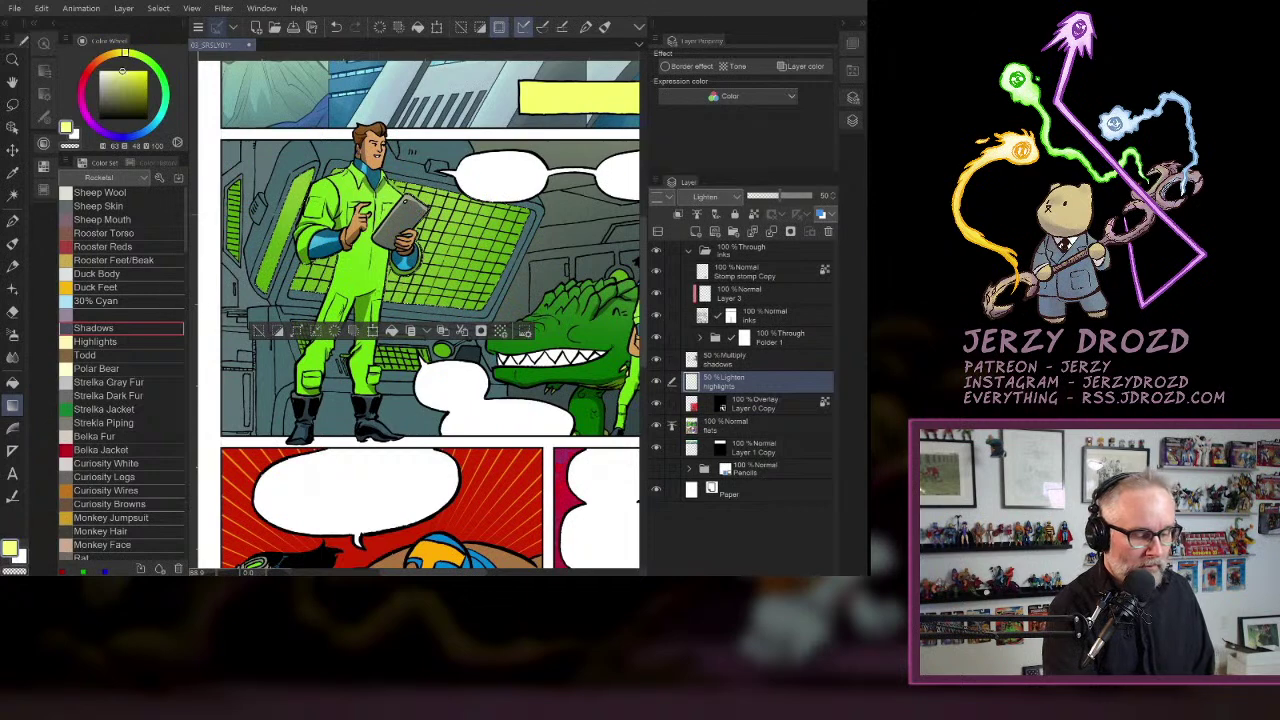
key("p")
key("b")
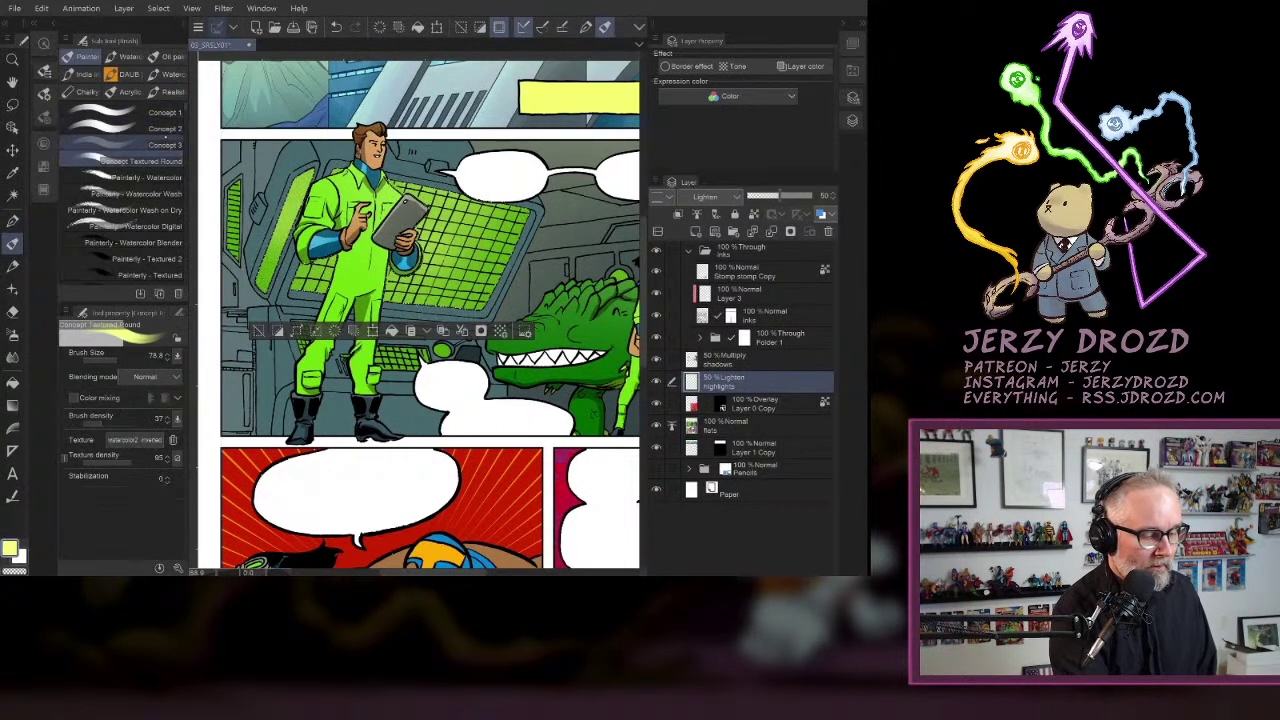
left_click(160, 145)
left_click(160, 161)
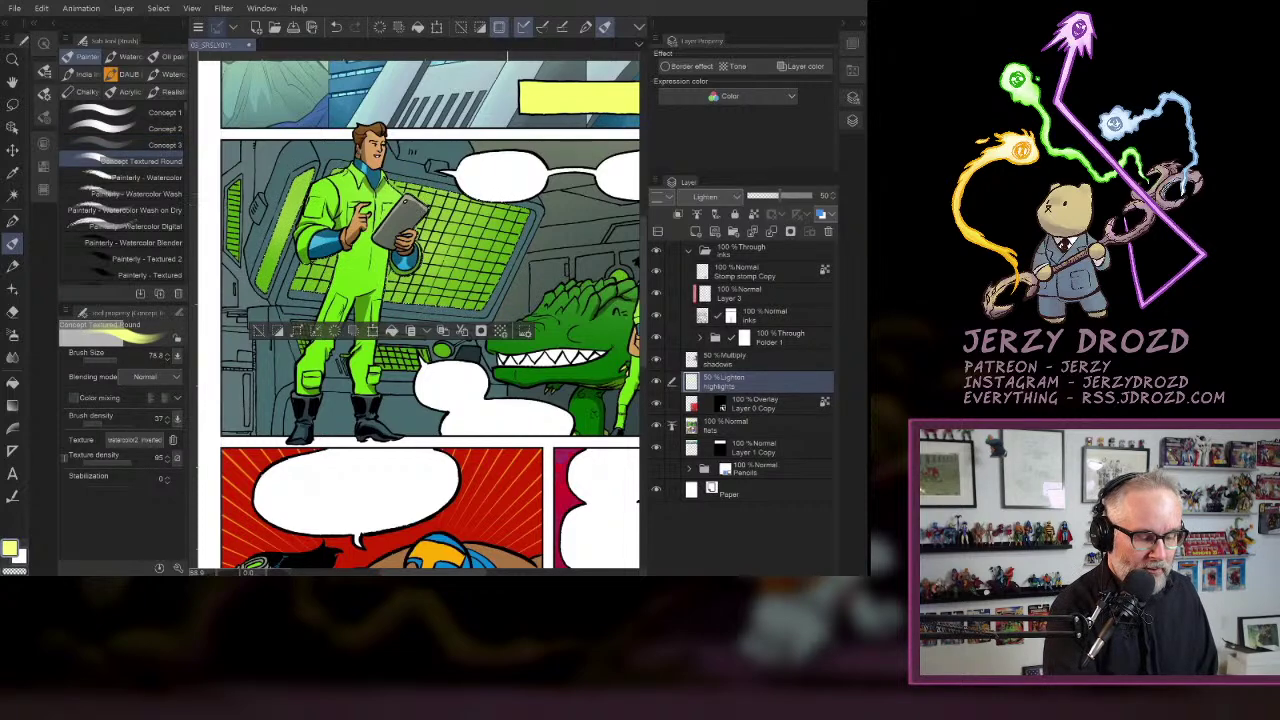
left_click_drag(508, 207, 431, 295)
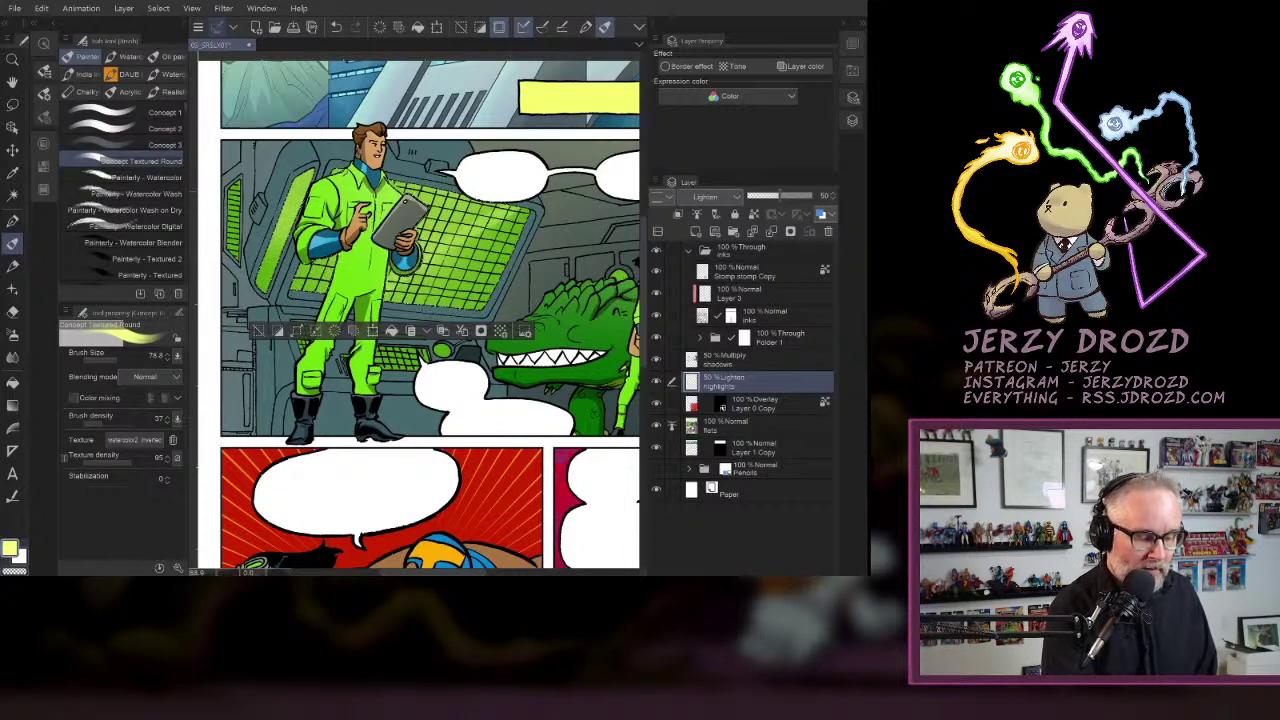
left_click_drag(536, 211, 398, 293)
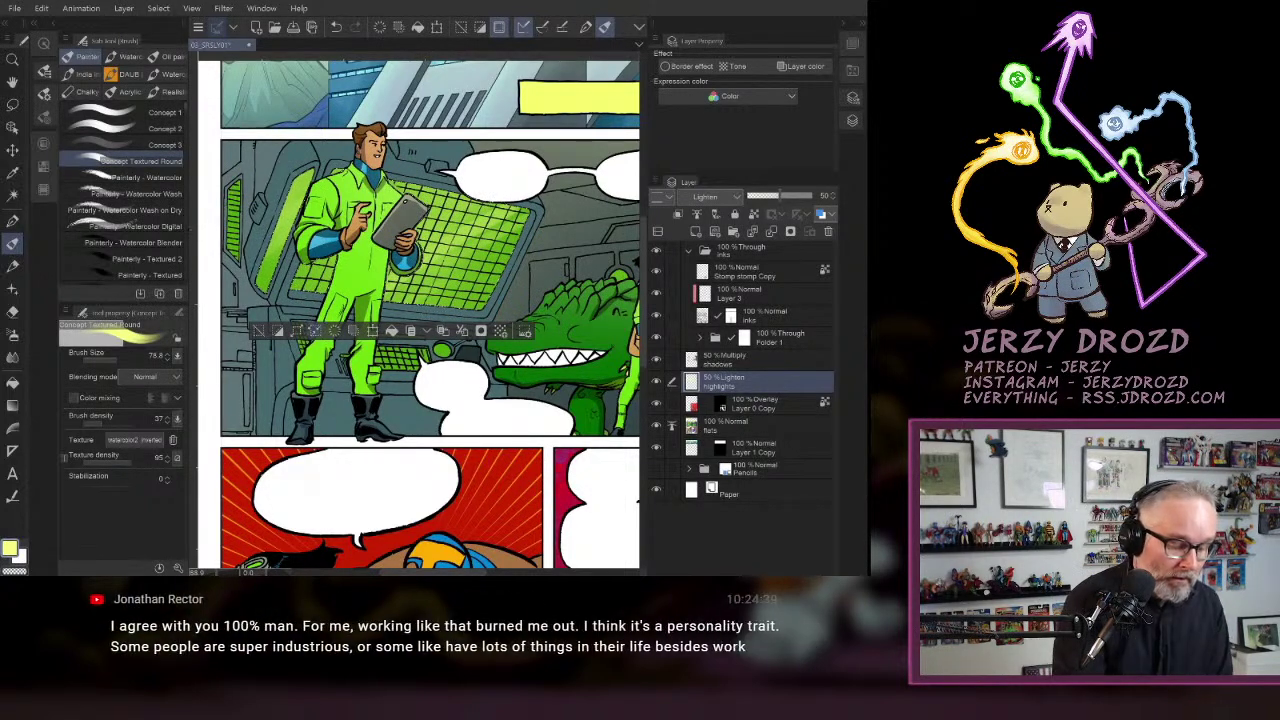
key("ctrl+d")
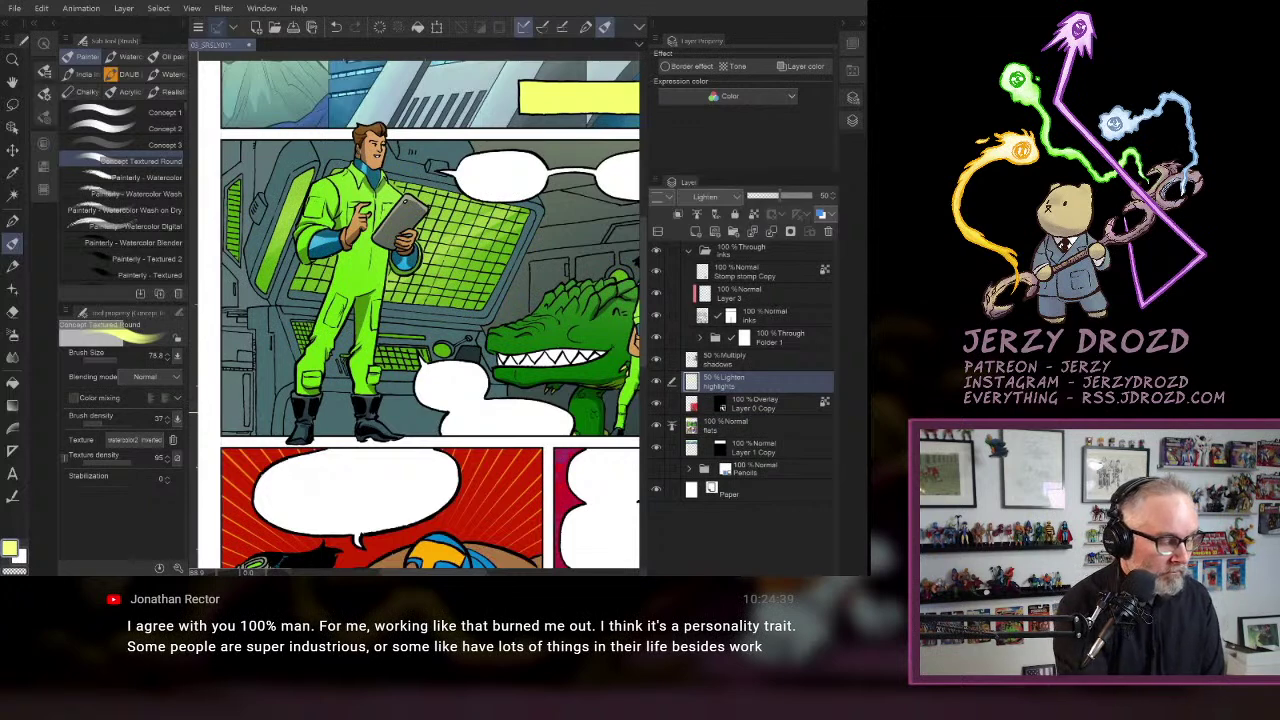
- Select the small green screens and lamp around the console, add a pale yellow gradient highlight to them, and clear the selection
left_click(12, 221)
left_click(12, 196)
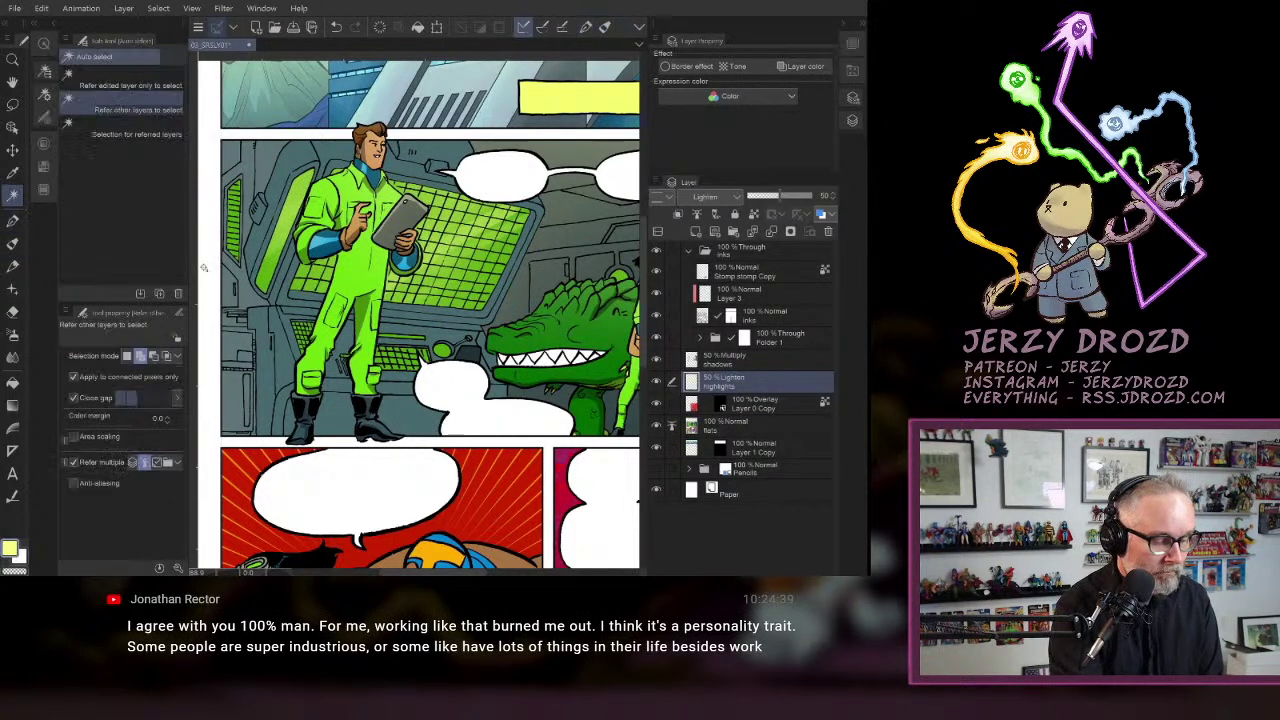
left_click(235, 253)
left_click(402, 360)
left_click(316, 331)
left_click(417, 339)
left_click(449, 349)
left_click(470, 341)
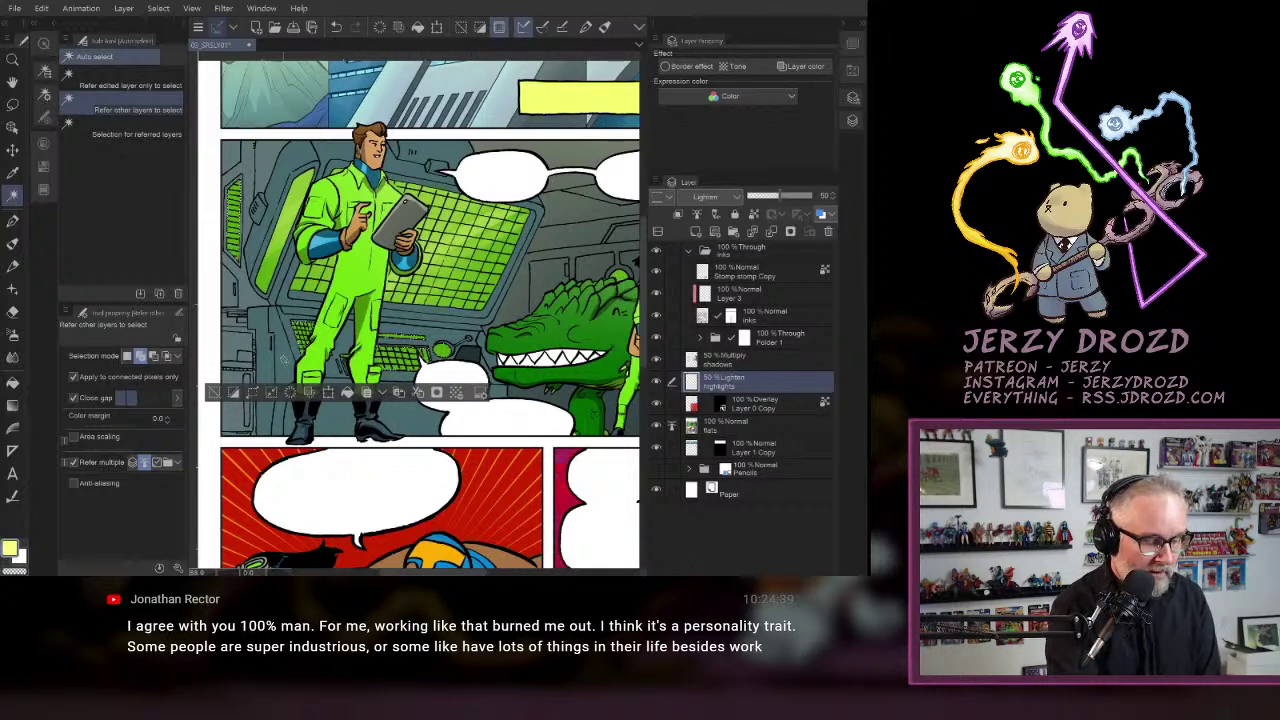
key("g")
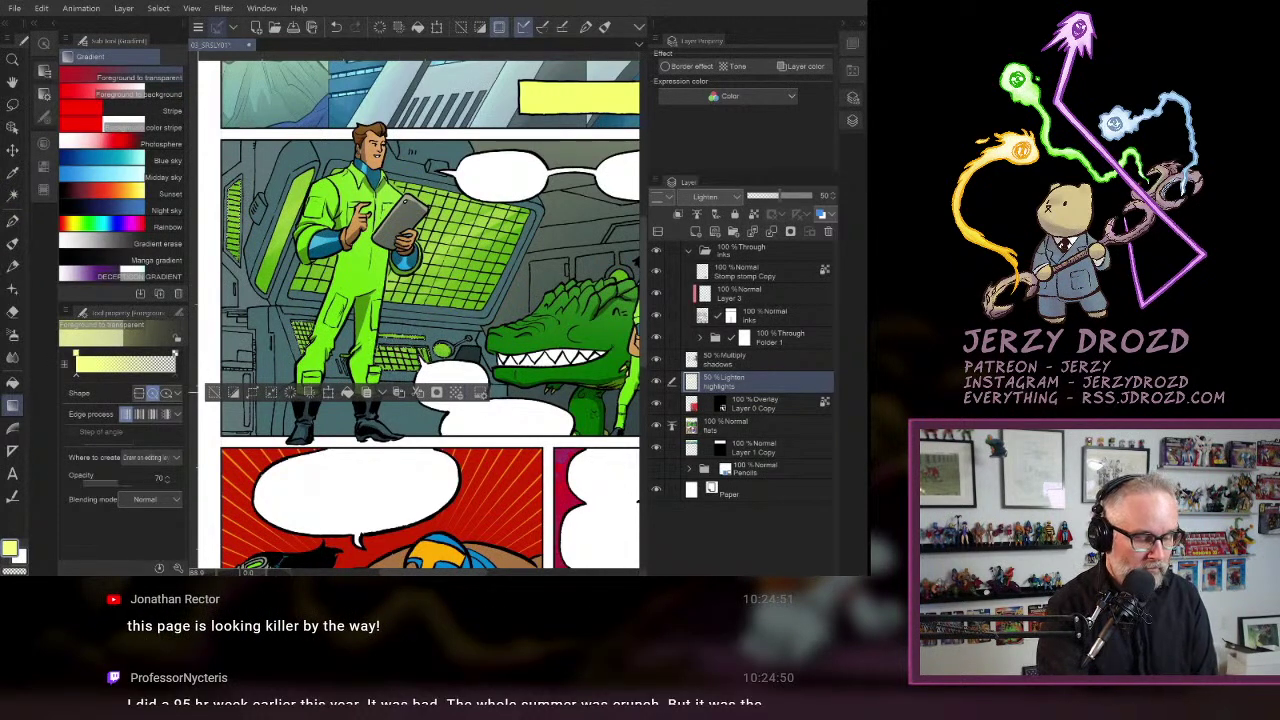
key("ctrl+d")
- Select the grey console housing and the wall machinery surrounding the green monitor
key("w")
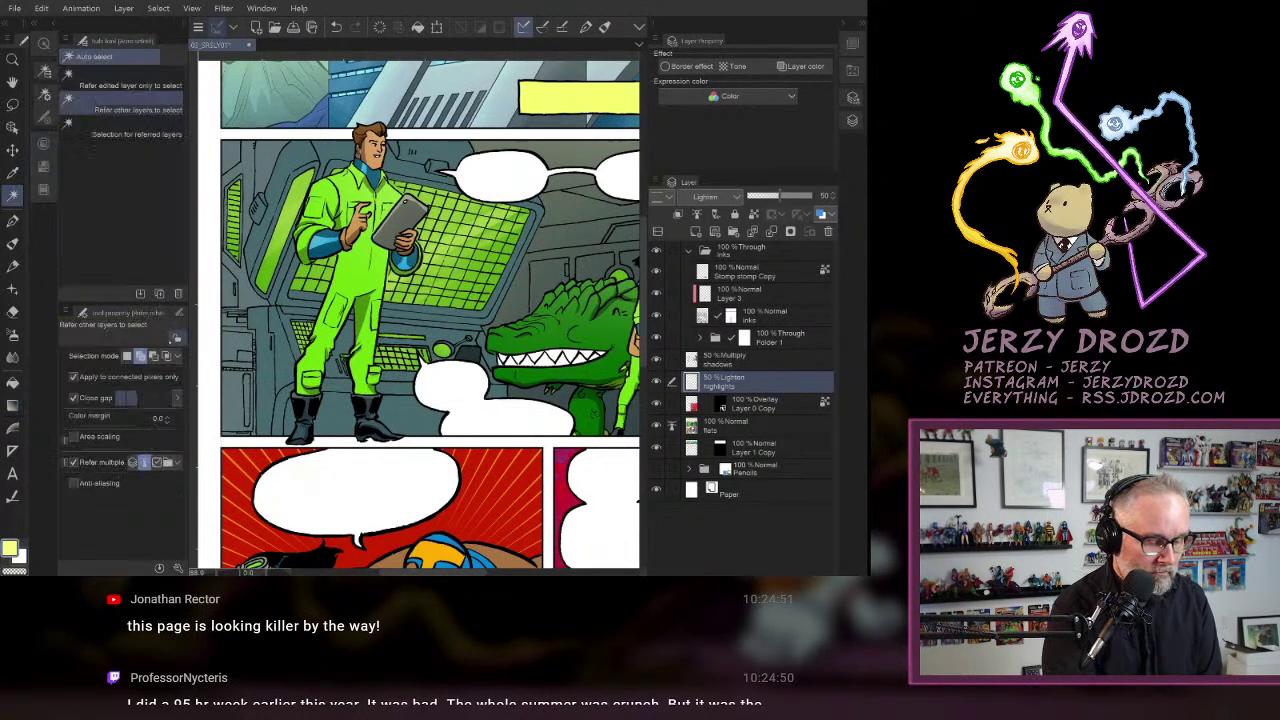
left_click(403, 333)
left_click(297, 157)
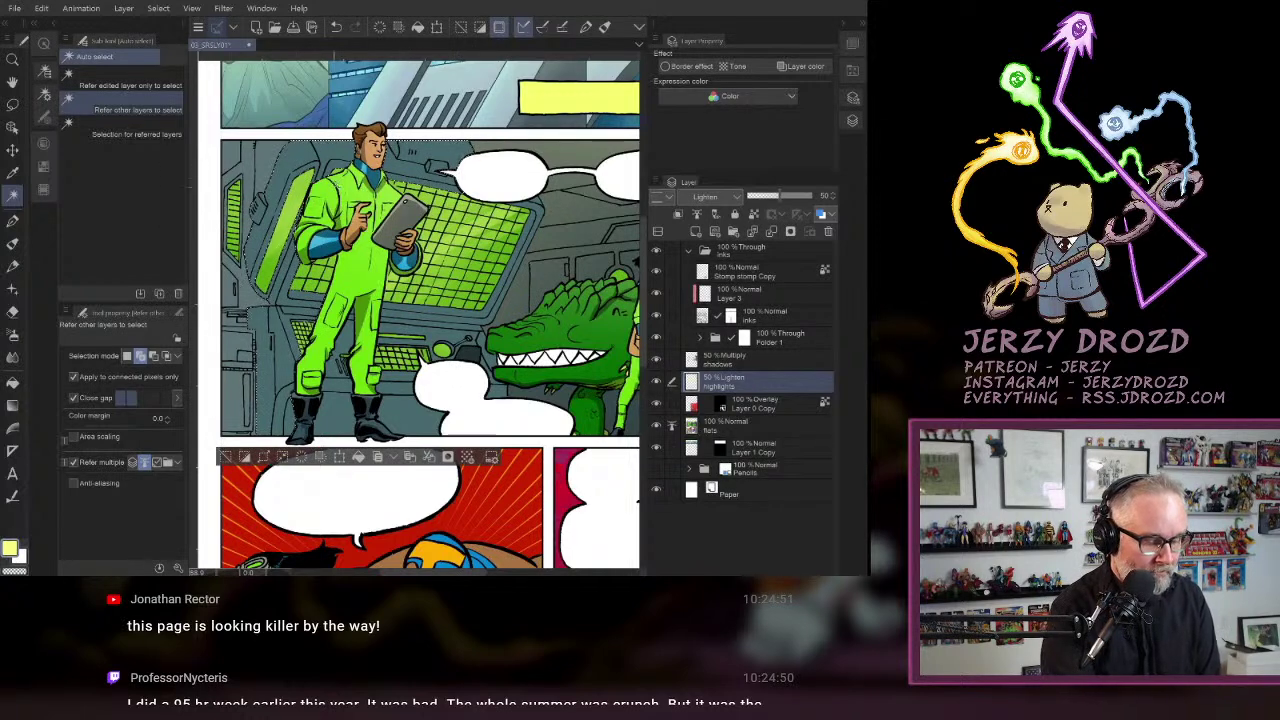
left_click(439, 345)
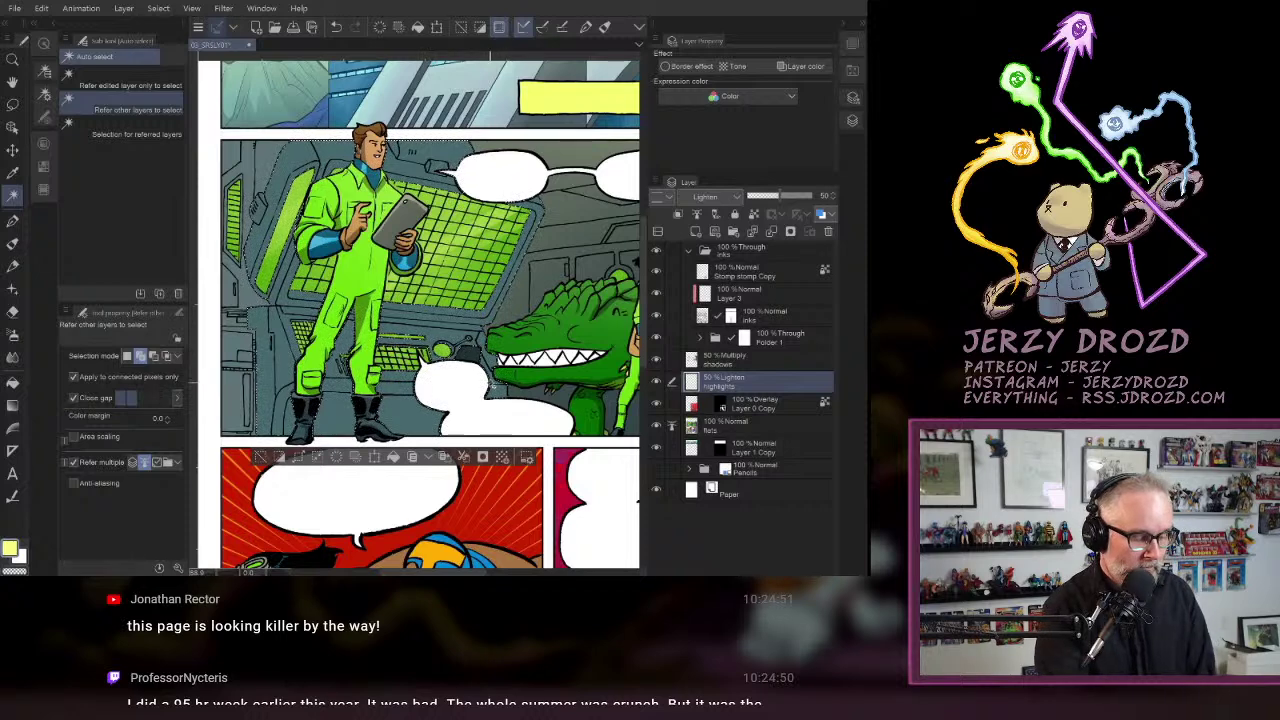
- Apply a foreground-to-transparent gradient in the Highlights colour over the selected console and wall machinery
left_click(14, 405)
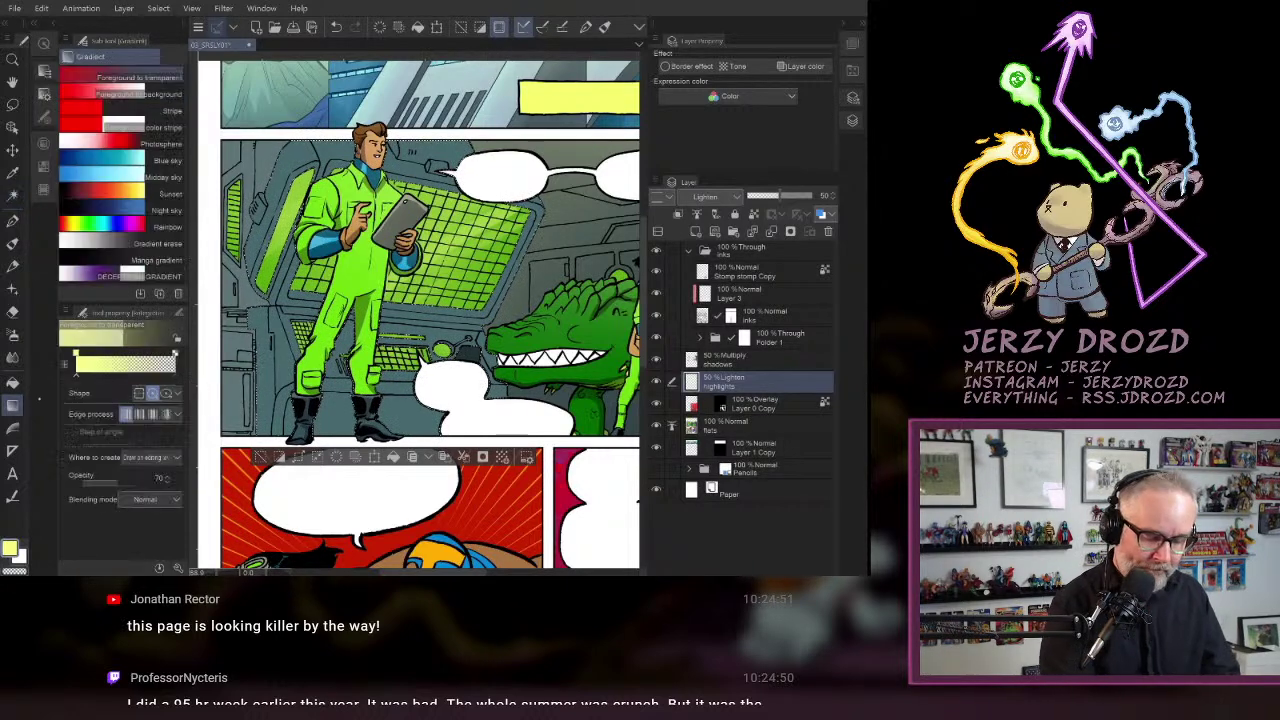
key("ctrl+minus")
key("ctrl+minus")
left_click_drag(291, 120, 289, 120)
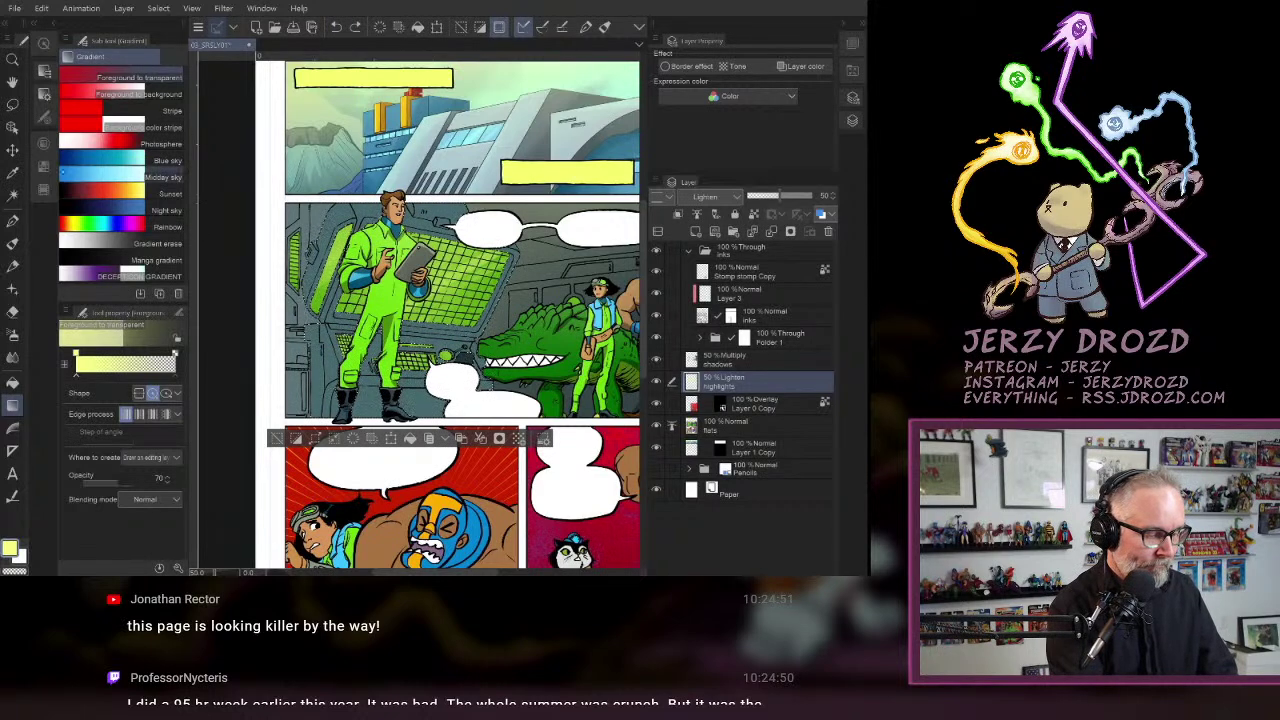
left_click(43, 146)
left_click(120, 341)
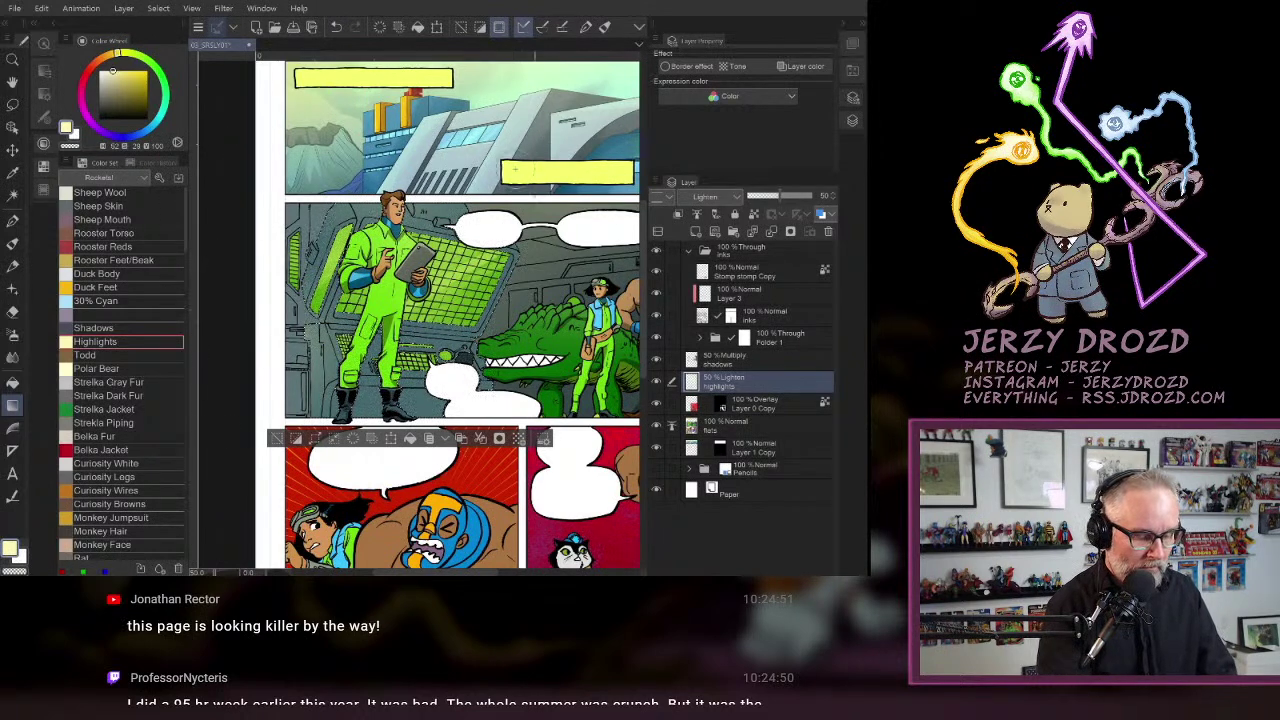
- Choose the Shadows colour and the pen, and make the shadows layer active for shading the selected console
left_click(112, 328)
left_click(13, 221)
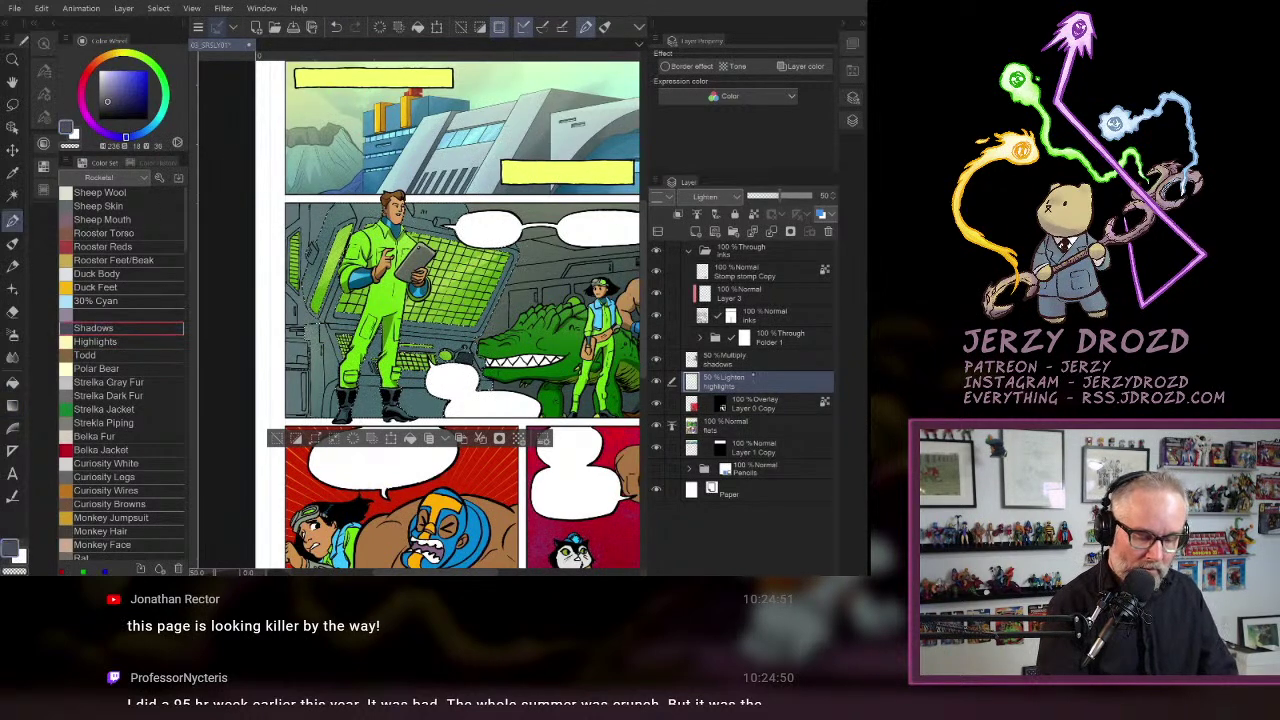
left_click(747, 360)
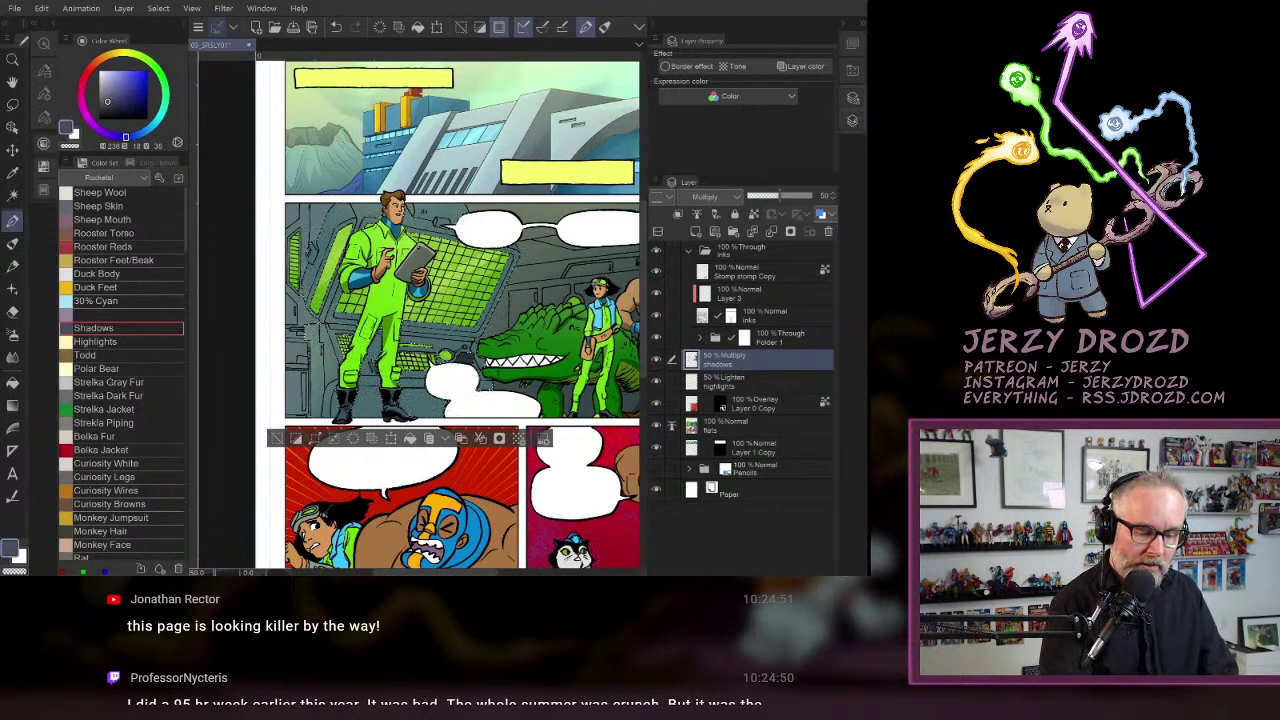
left_click(843, 22)
key("ctrl+plus")
key("ctrl+plus")
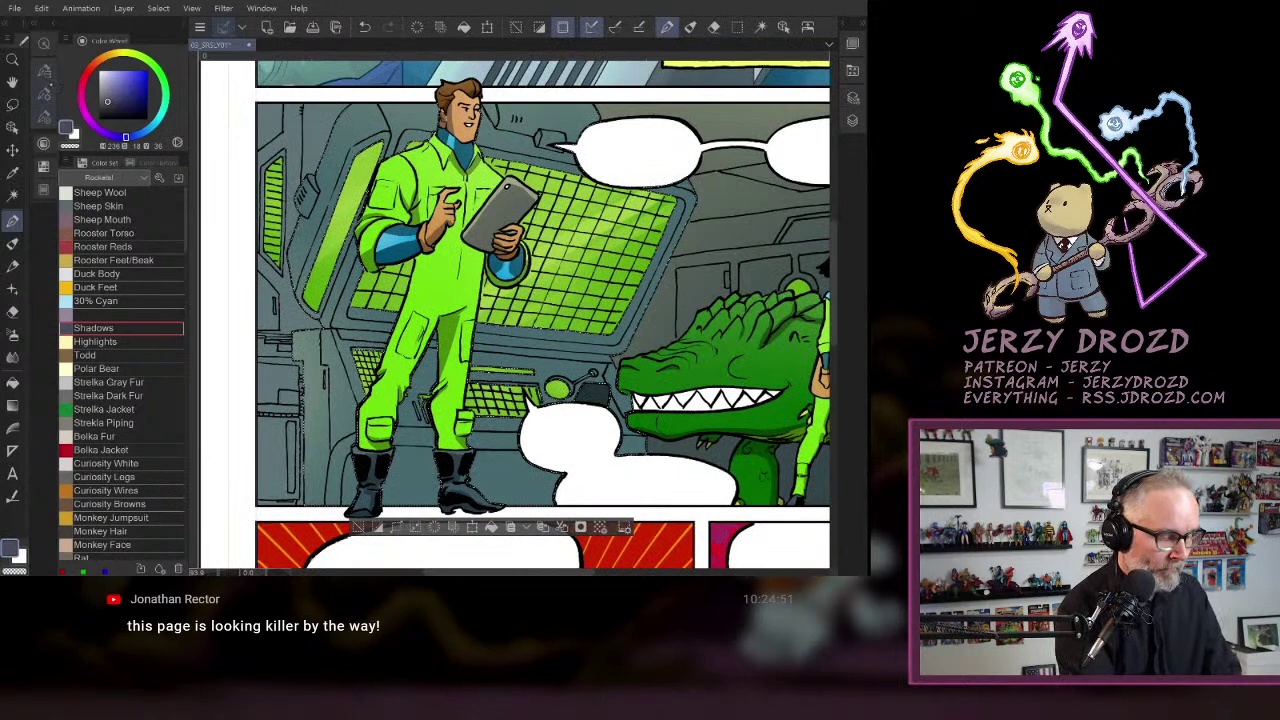
- Shade the recess beneath the console around the man's boots, including its curved side edge
left_click(55, 22)
left_click_drag(450, 330, 452, 288)
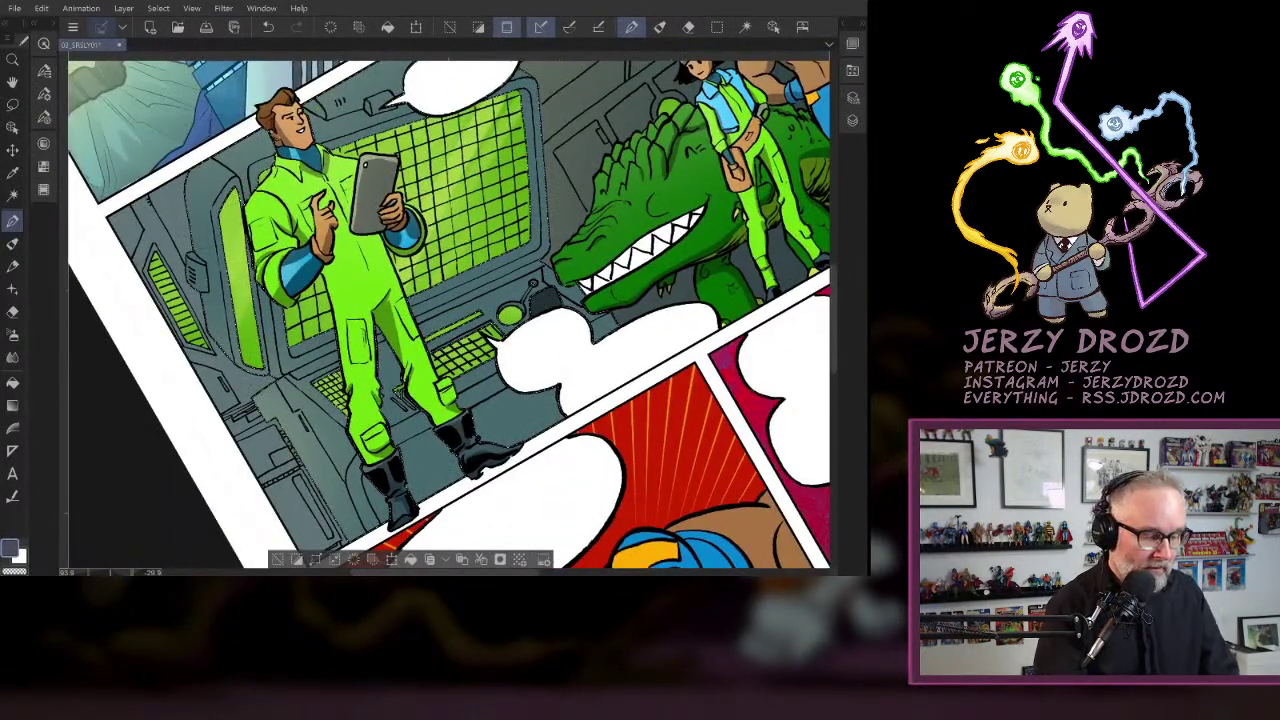
key("asciicircum")
key("asciicircum")
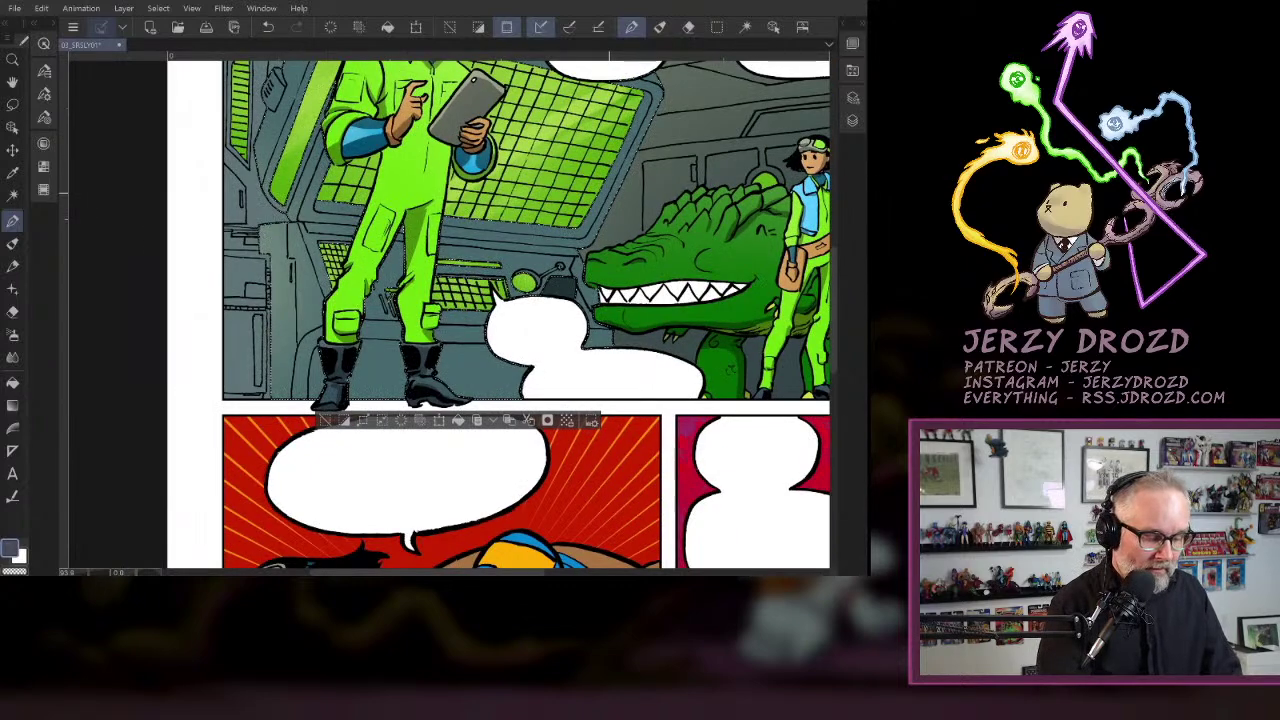
key("minus")
key("minus")
key("minus")
scroll(518, 392, "up", 5)
left_click_drag(549, 400, 520, 234)
left_click_drag(384, 258, 345, 292)
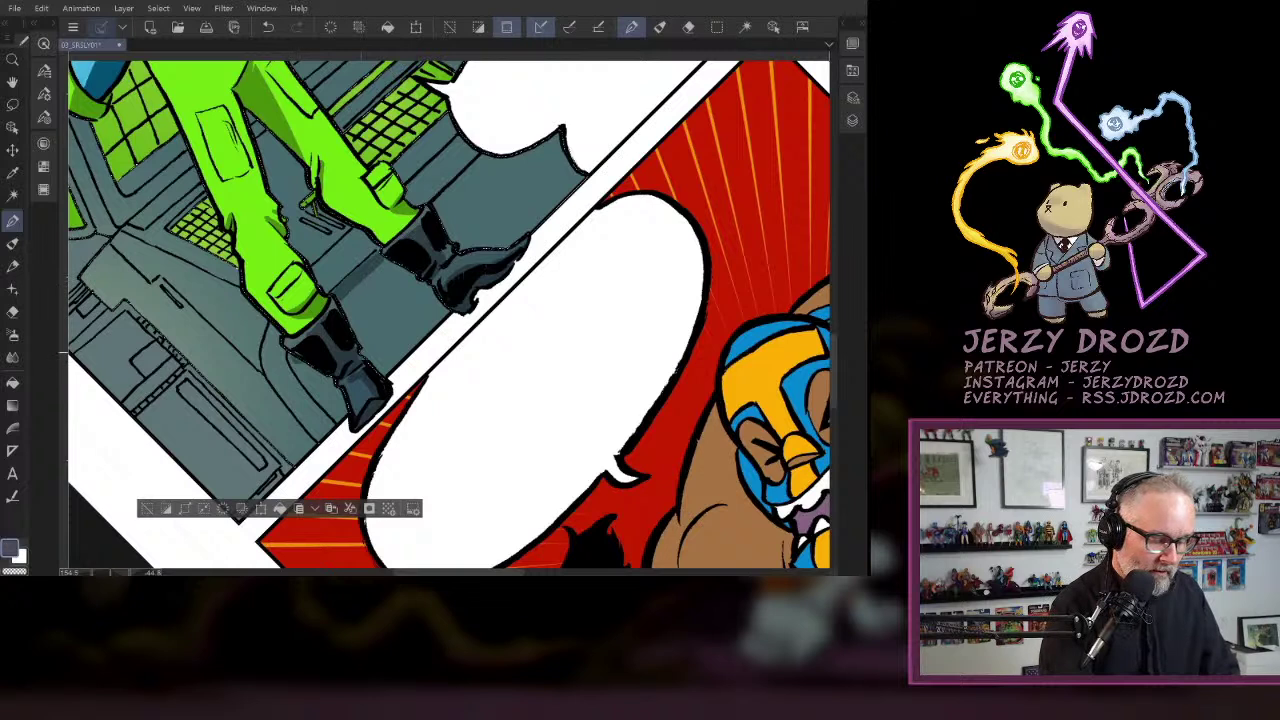
mouse_move(338, 412)
left_mouse_down()
mouse_move(318, 372)
mouse_move(340, 402)
left_mouse_up()
mouse_move(396, 264)
left_mouse_down()
mouse_move(350, 322)
mouse_move(362, 282)
mouse_move(476, 220)
mouse_move(420, 340)
mouse_move(530, 228)
left_mouse_up()
mouse_move(580, 178)
left_mouse_down()
mouse_move(480, 258)
mouse_move(500, 170)
mouse_move(440, 198)
left_mouse_up()
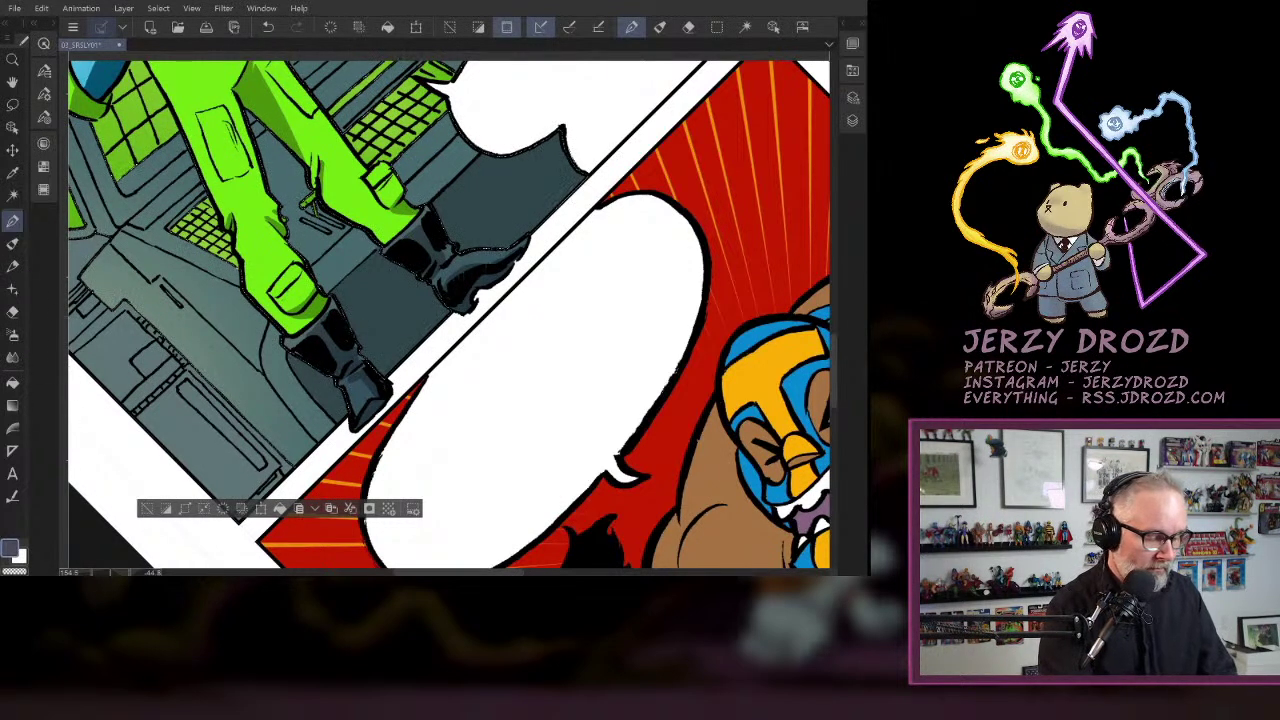
mouse_move(262, 324)
left_mouse_down()
mouse_move(332, 428)
mouse_move(318, 438)
left_mouse_up()
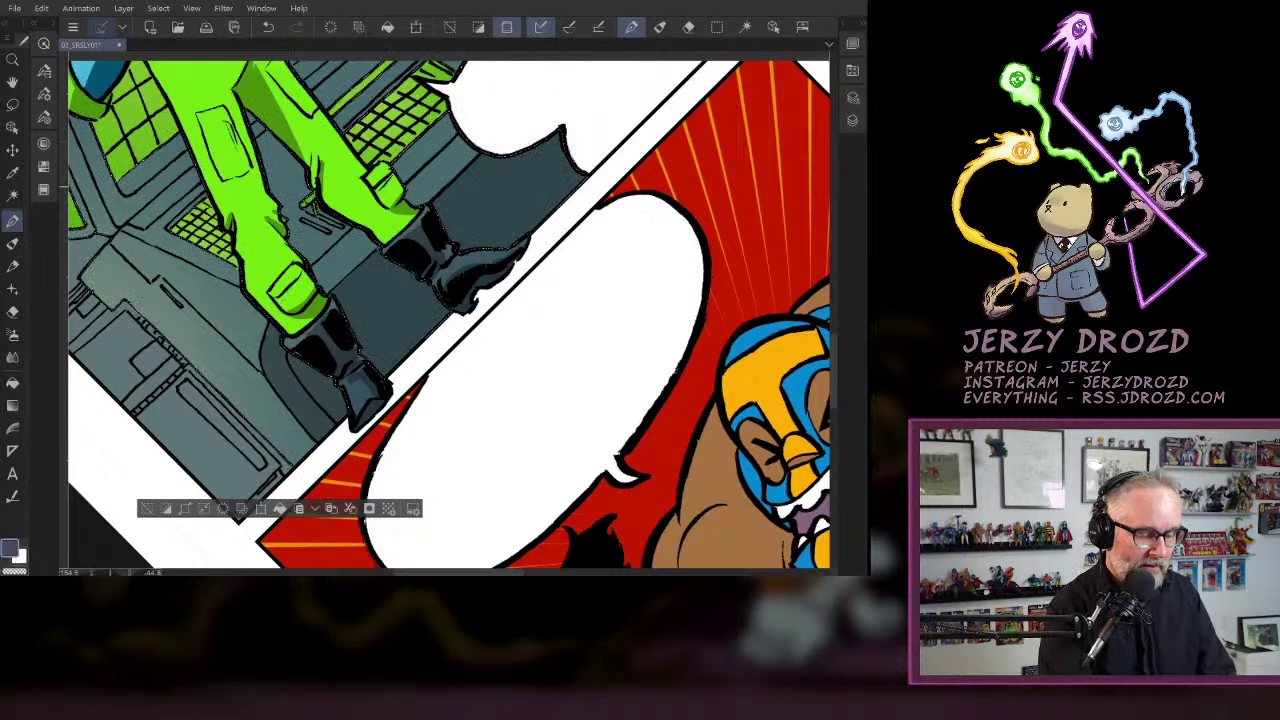
- Shade the underside of the large monitor's frame behind the man and tidy the shadow at its lower corner
left_click_drag(541, 223, 519, 519)
left_click_drag(325, 388, 414, 369)
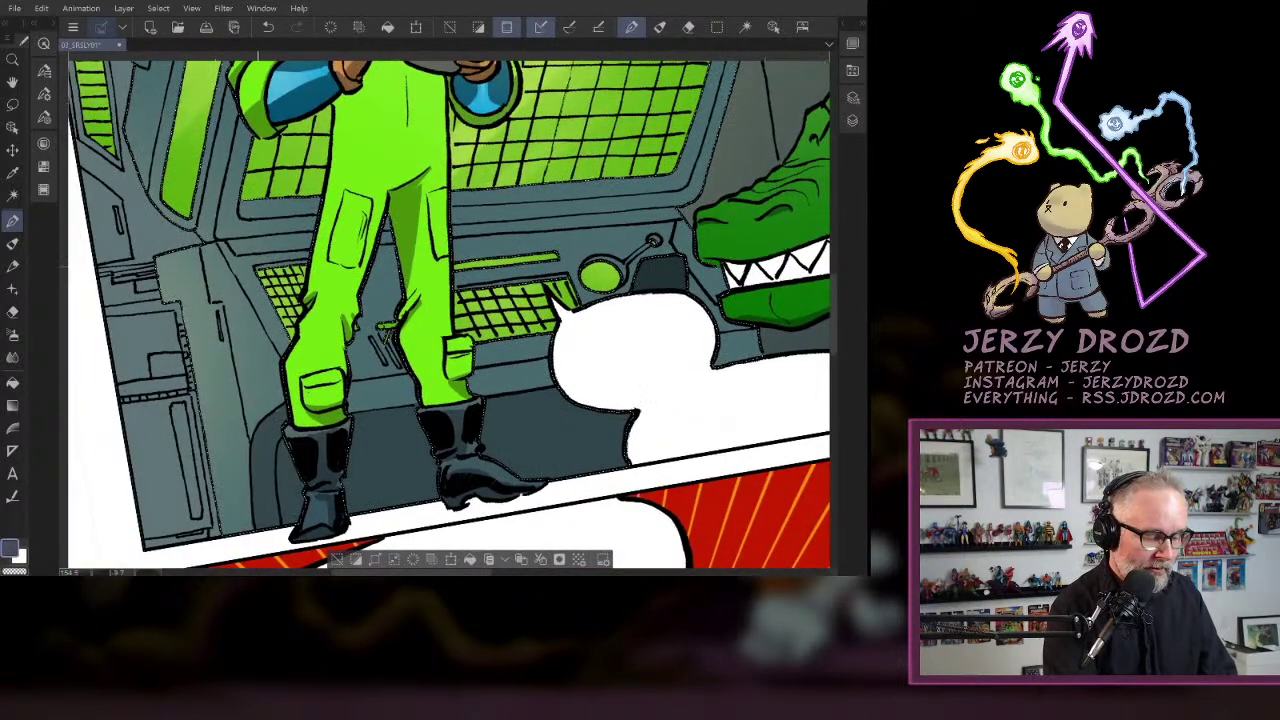
left_click_drag(815, 300, 818, 155)
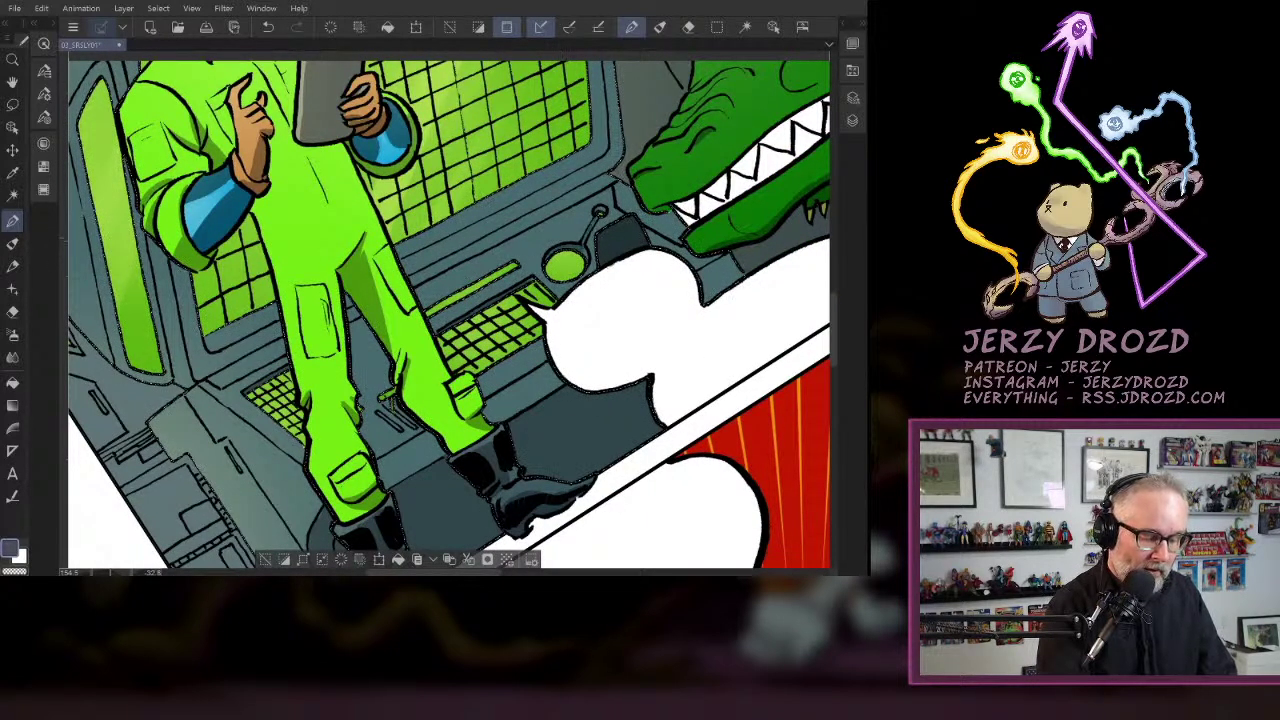
left_click_drag(602, 206, 625, 306)
left_click_drag(728, 84, 822, 114)
left_click_drag(560, 350, 480, 259)
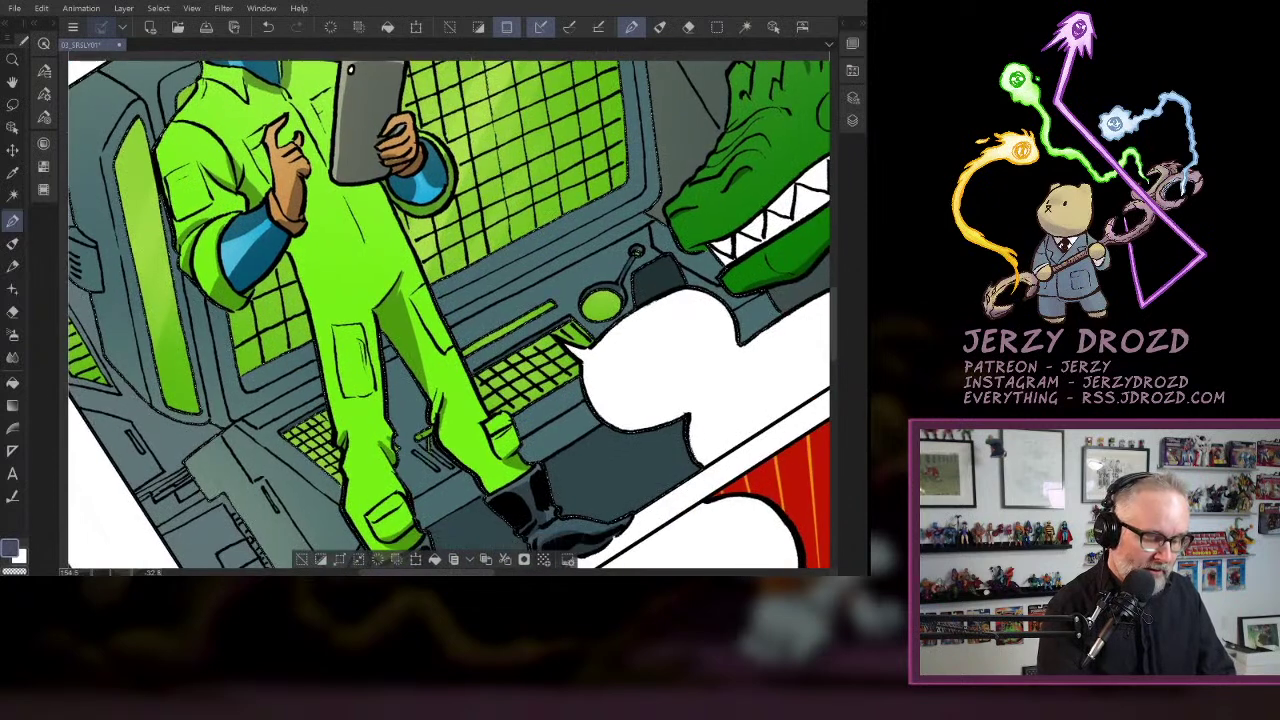
left_click_drag(241, 414, 535, 266)
left_click_drag(439, 307, 646, 199)
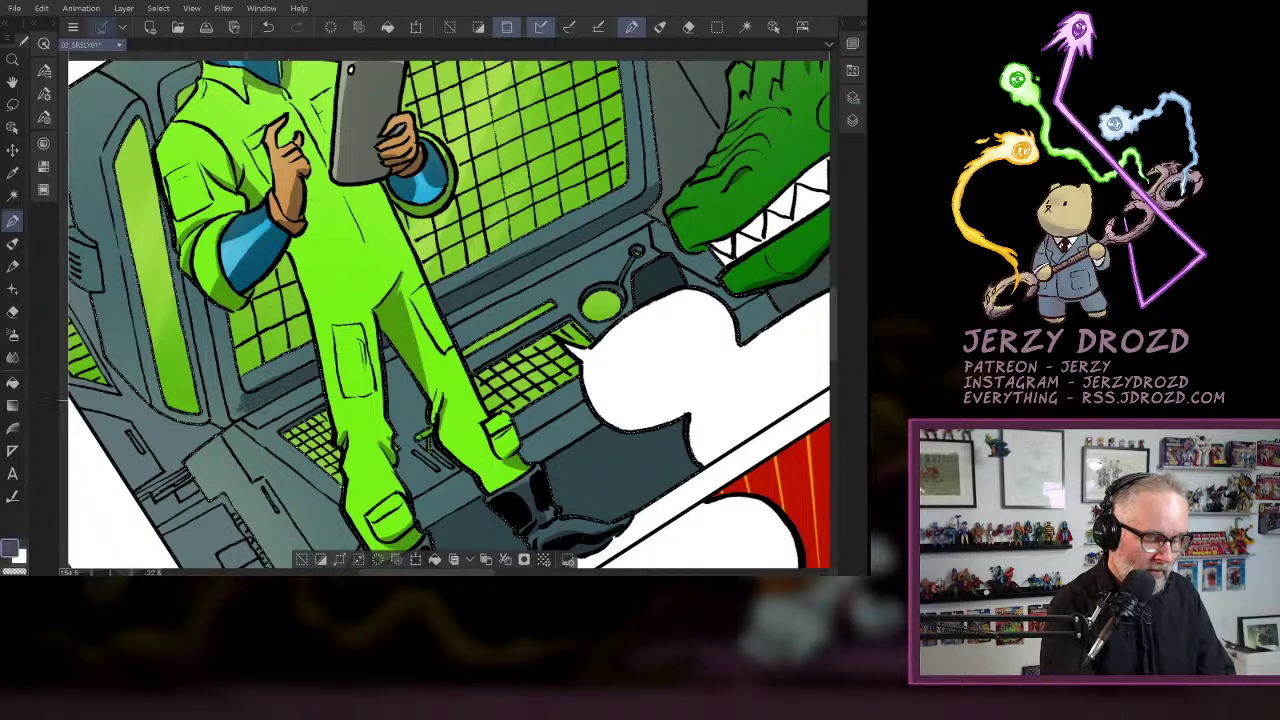
left_click_drag(211, 303, 236, 408)
left_click_drag(232, 348, 234, 414)
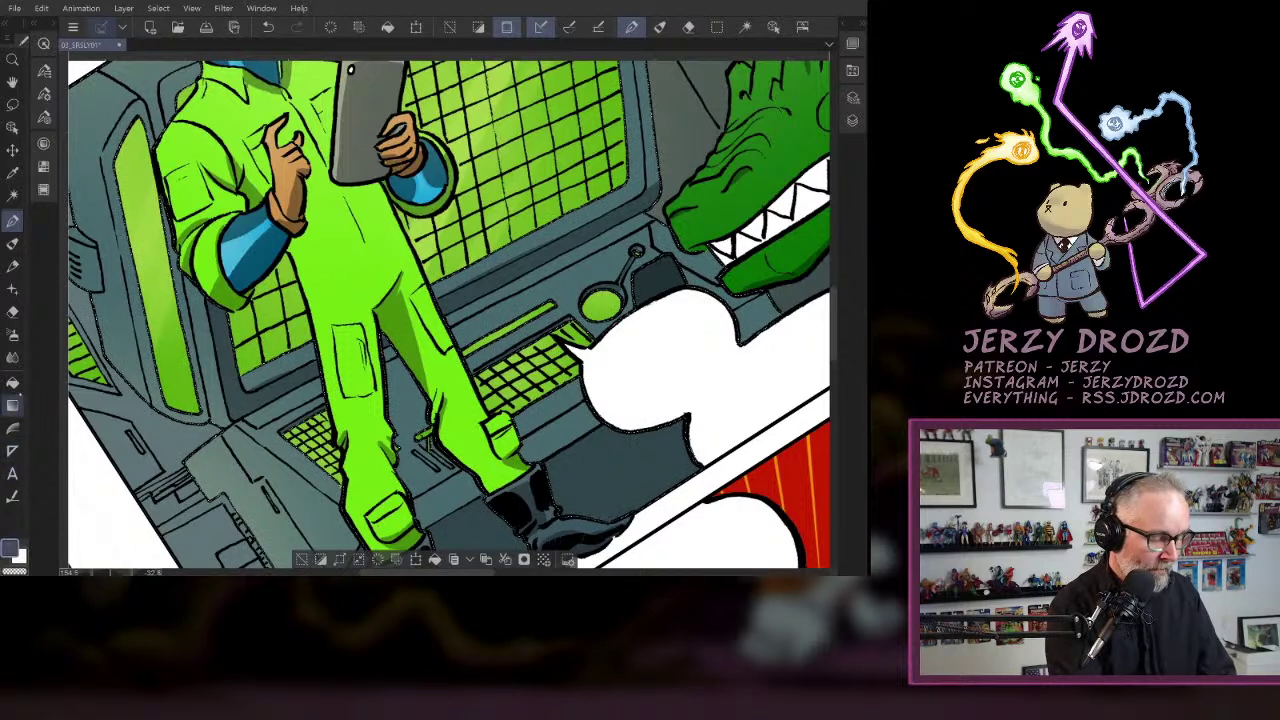
key("e")
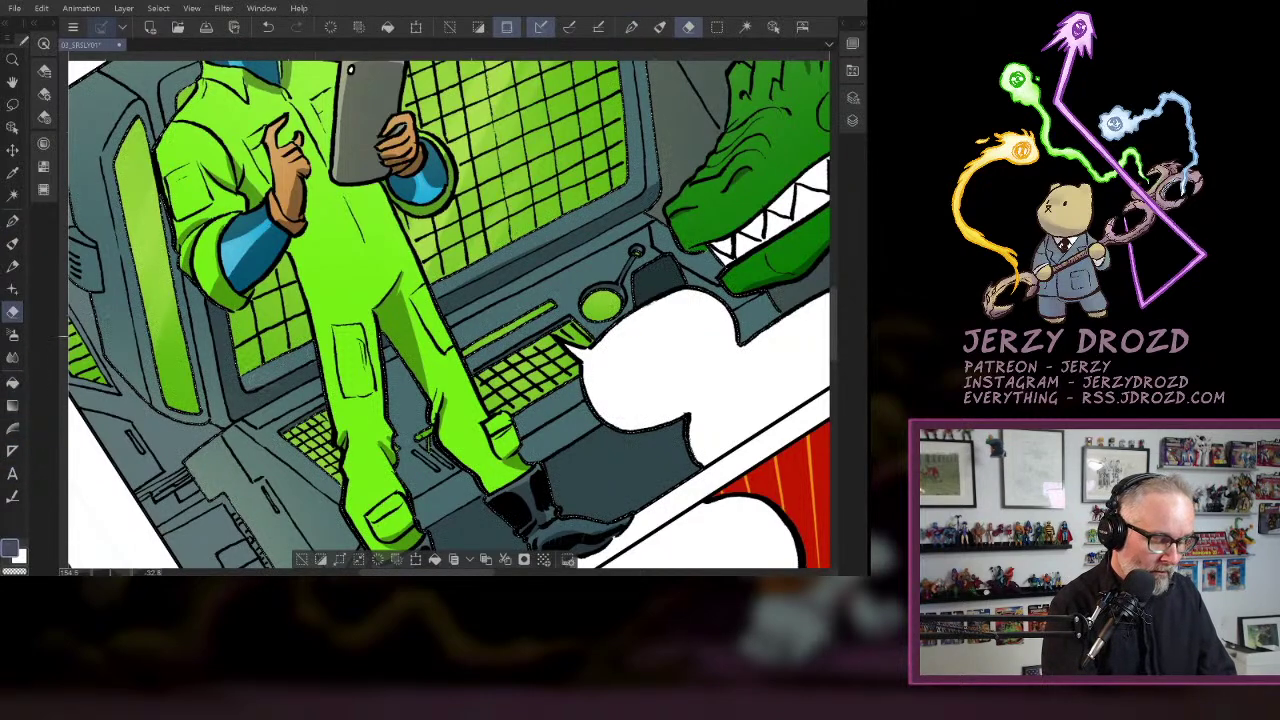
key("p")
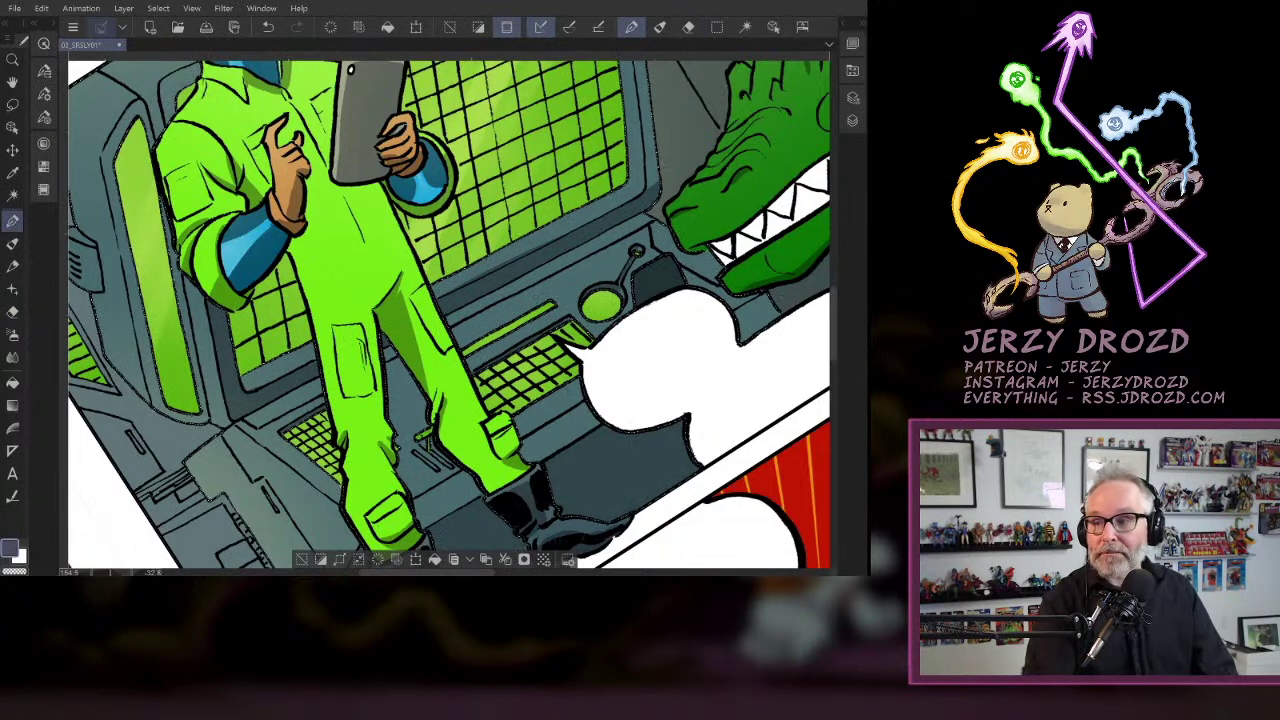
- Shade the upper part of the large monitor's frame near the speech balloon and the wall fixture above it
left_click_drag(375, 310, 397, 214)
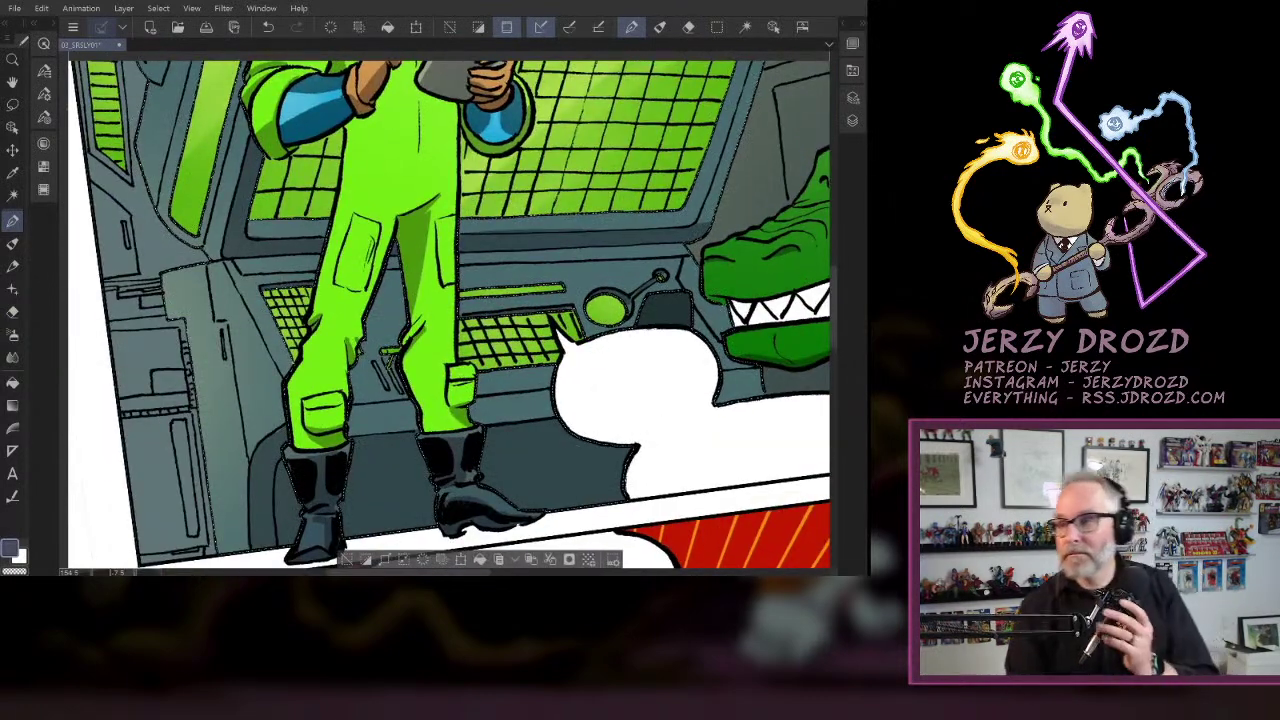
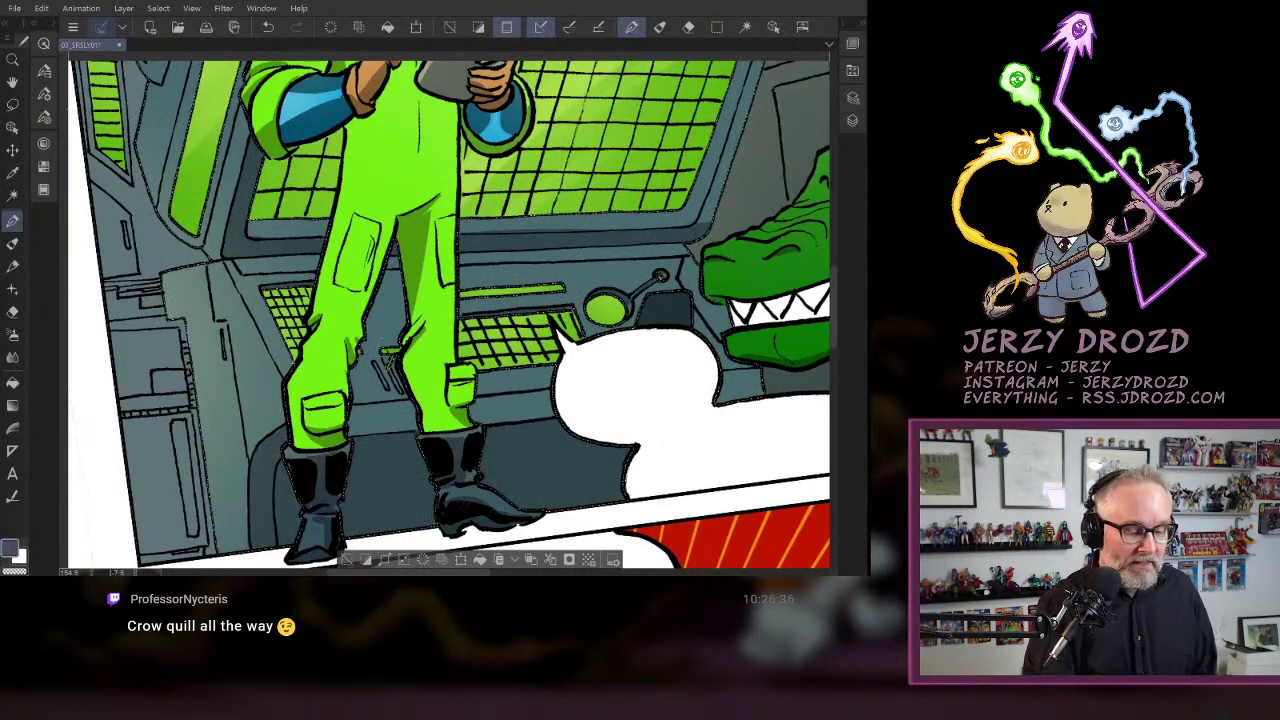
left_click_drag(555, 322, 422, 382)
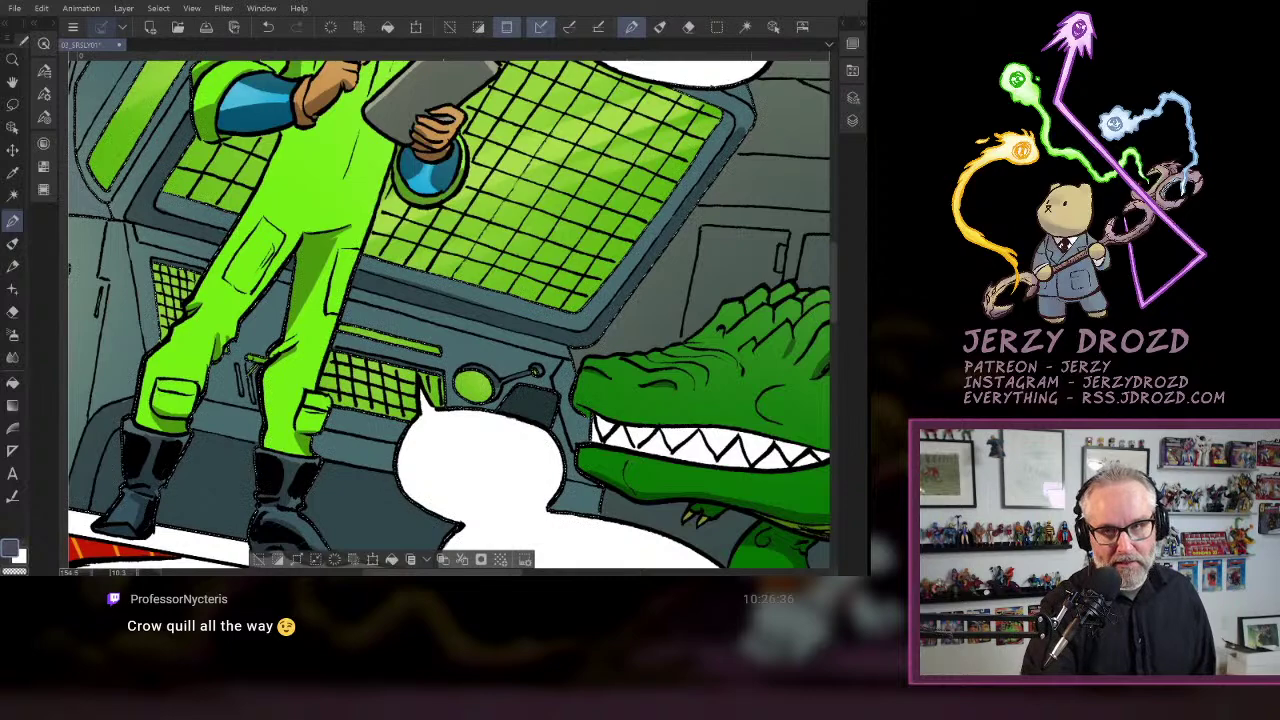
left_click_drag(560, 330, 543, 254)
left_click_drag(543, 254, 648, 363)
left_click_drag(560, 330, 556, 281)
left_click_drag(556, 281, 600, 395)
left_click_drag(530, 174, 566, 136)
left_click_drag(534, 160, 570, 130)
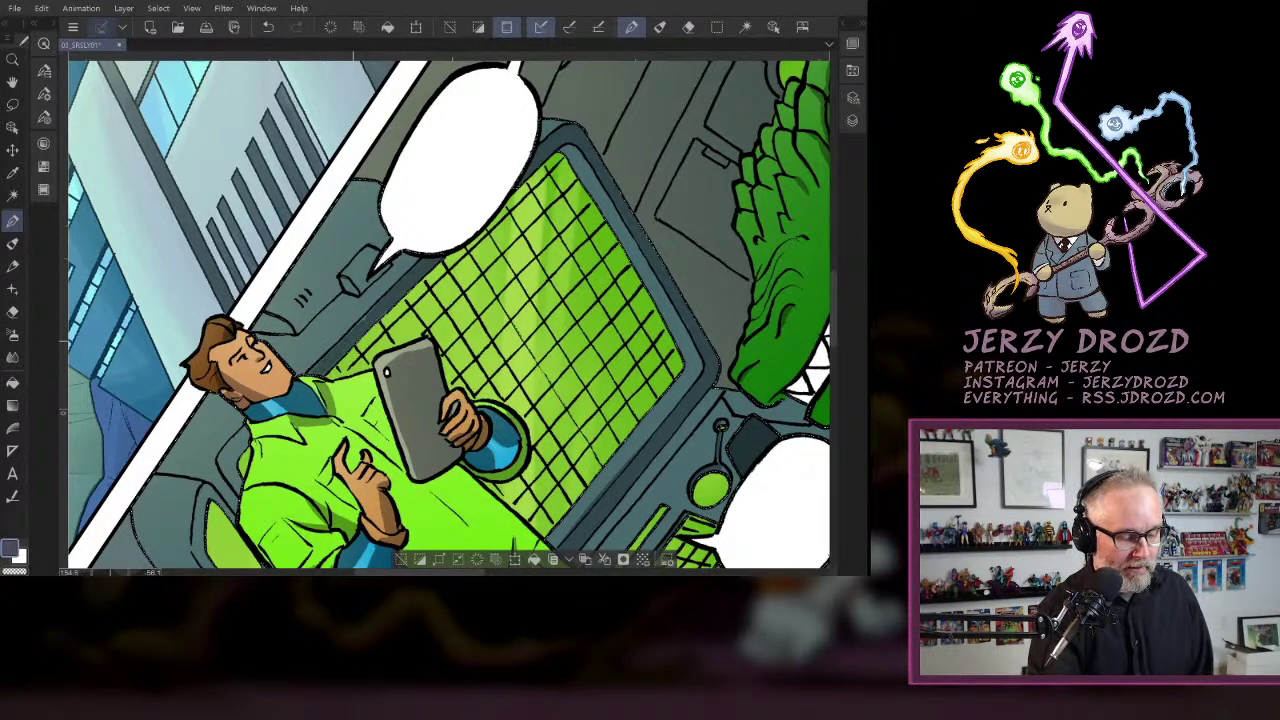
left_click_drag(415, 412, 460, 302)
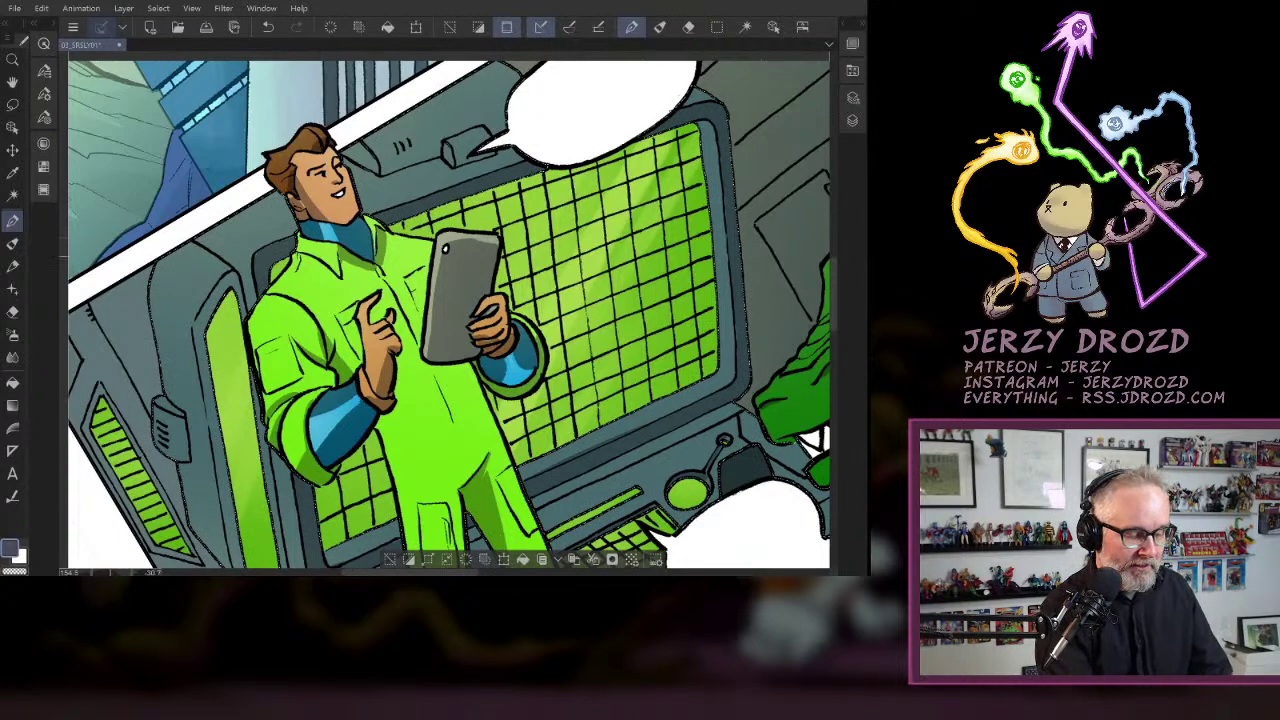
key("asciicircum")
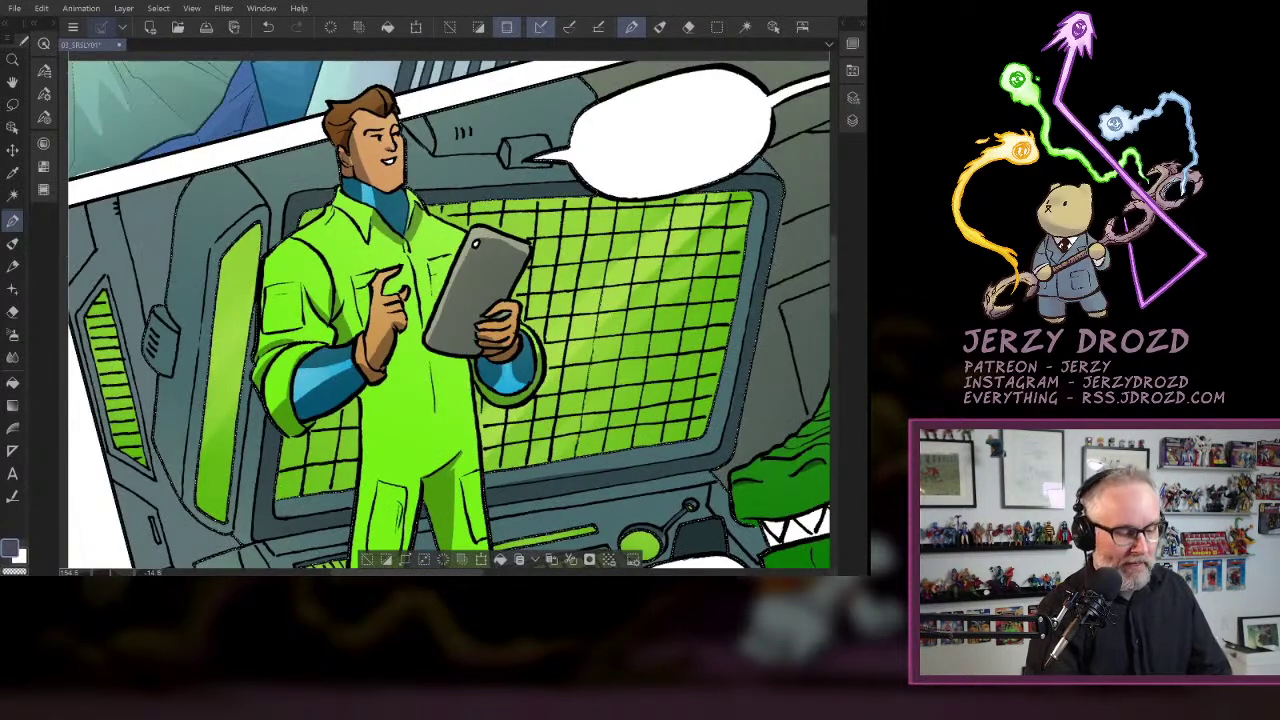
left_click_drag(380, 130, 300, 265)
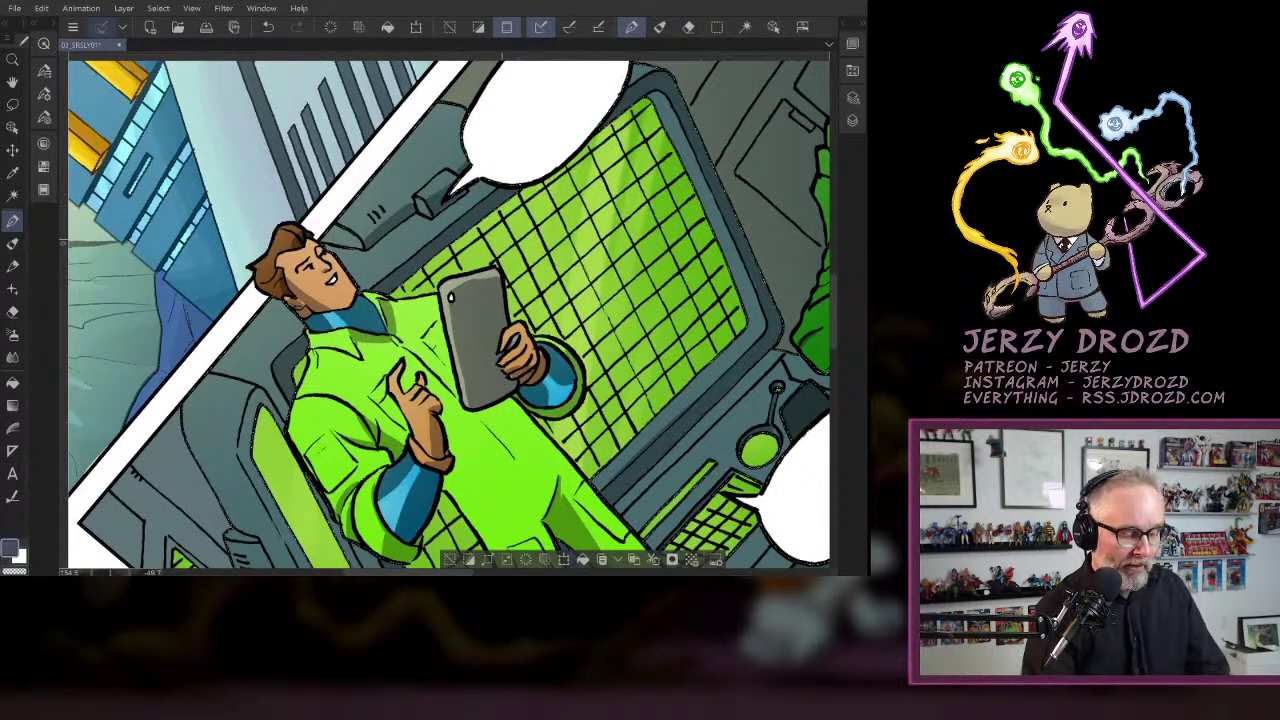
left_click_drag(310, 270, 470, 103)
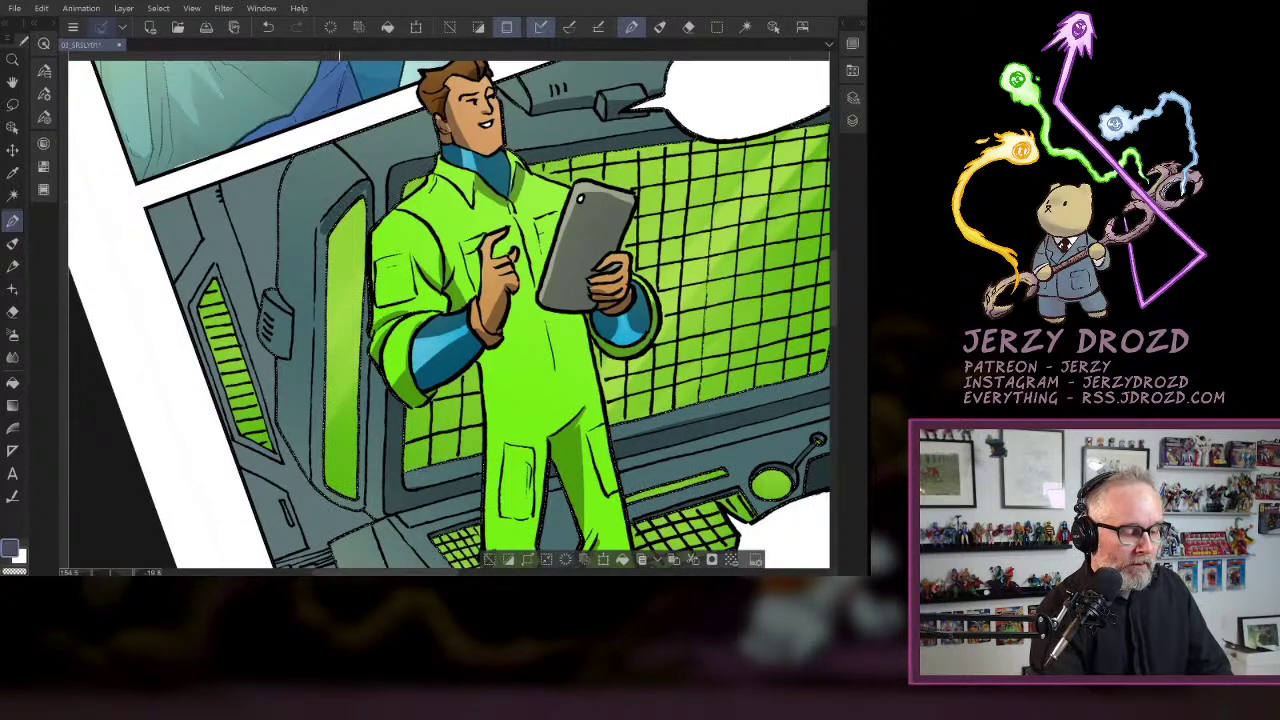
- Shade the inner and side edges of the tall narrow monitor's frame and the small vented box beside it
mouse_move(350, 202)
left_mouse_down()
mouse_move(322, 268)
mouse_move(321, 347)
left_mouse_up()
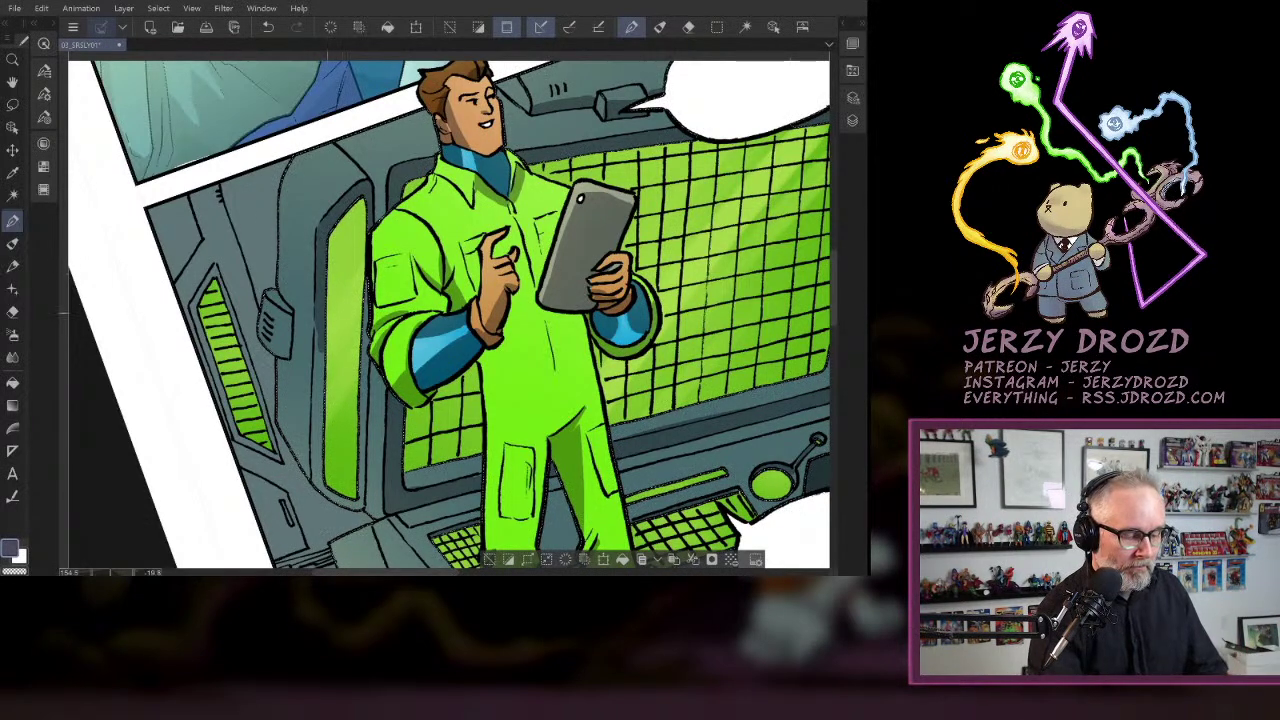
left_click_drag(322, 350, 317, 436)
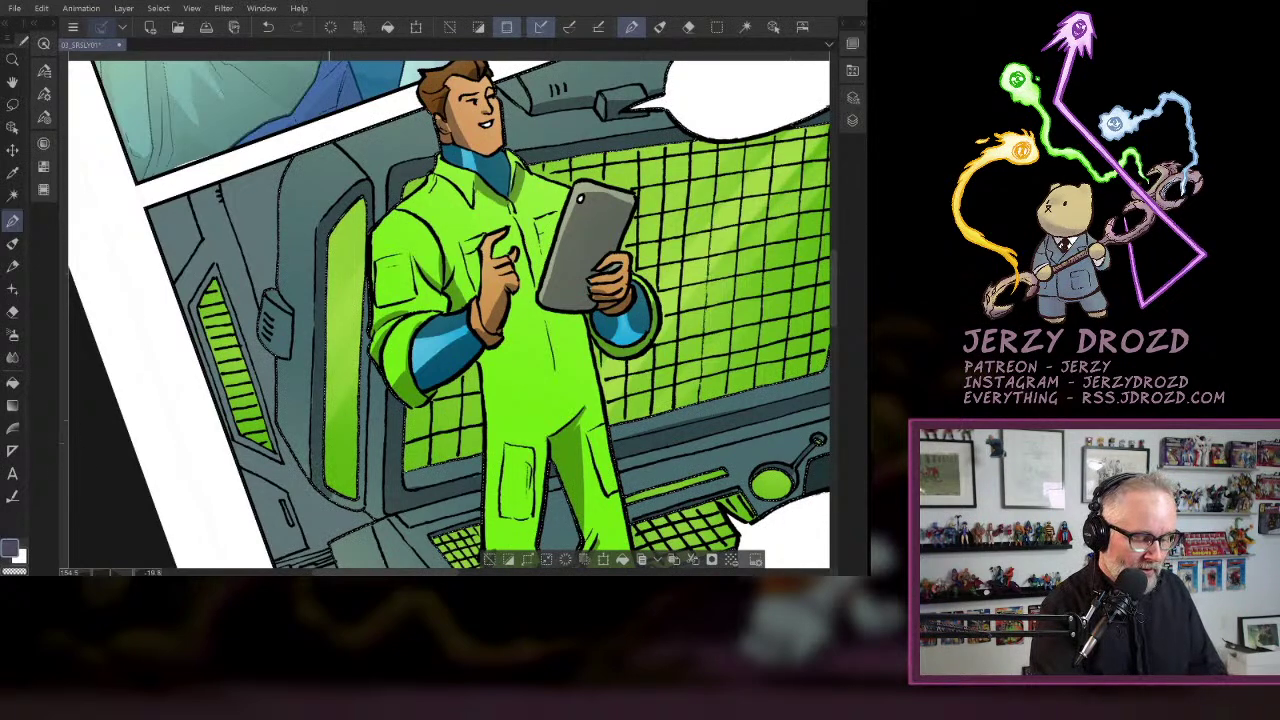
left_click_drag(361, 480, 367, 382)
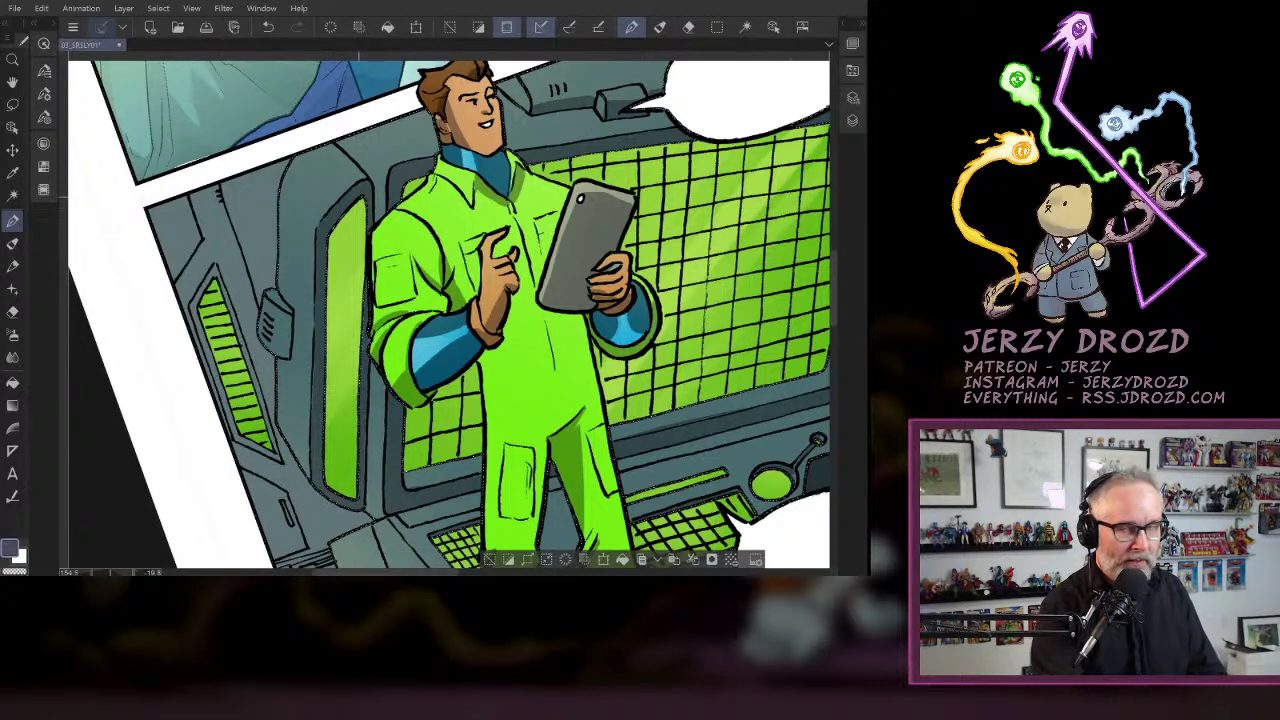
mouse_move(368, 478)
left_mouse_down()
mouse_move(371, 386)
mouse_move(377, 480)
left_mouse_up()
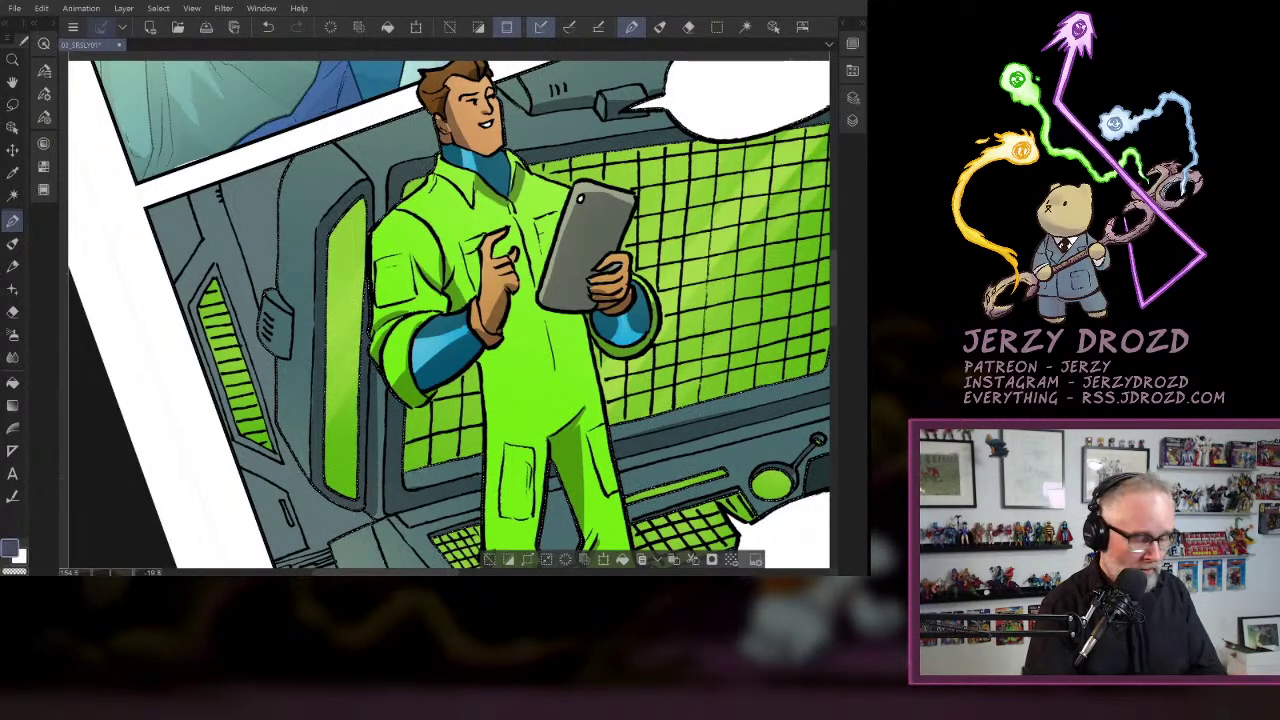
left_click_drag(290, 321, 286, 356)
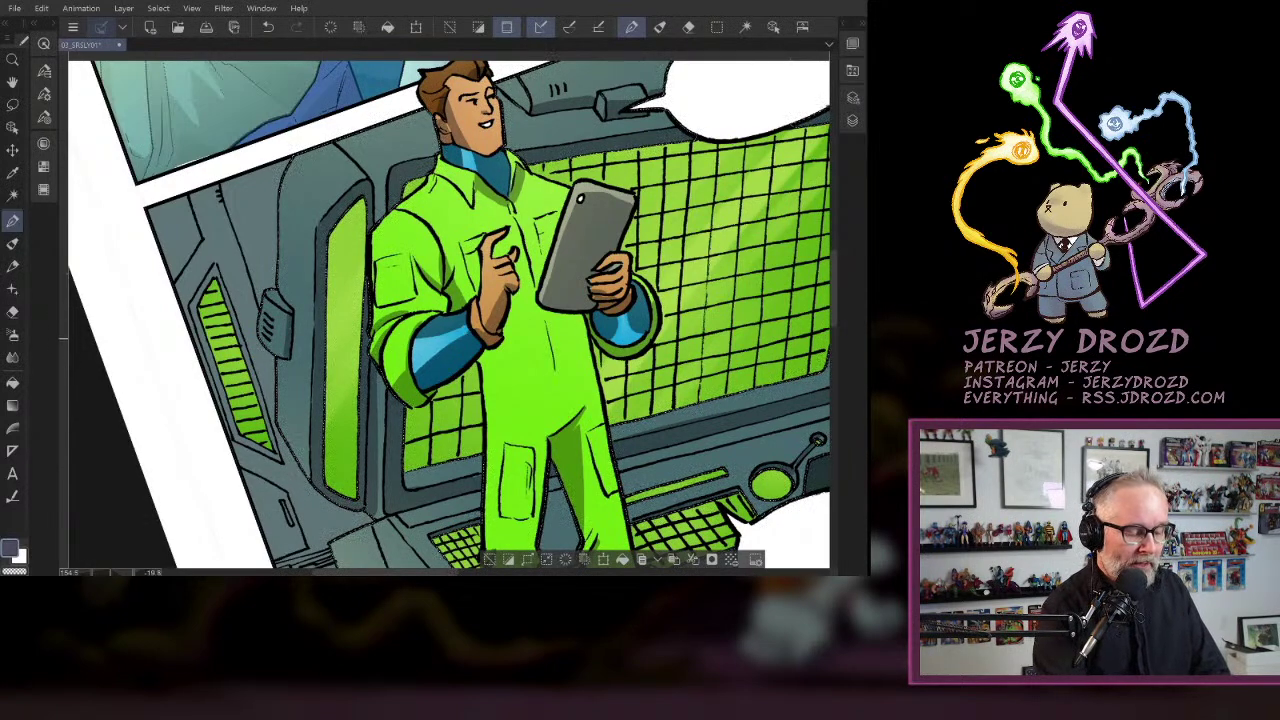
- Touch up the shadows on the lower console between the boots and the crocodile's jaw, and clear the selection
left_click_drag(516, 400, 484, 283)
scroll(448, 315, "down", 5)
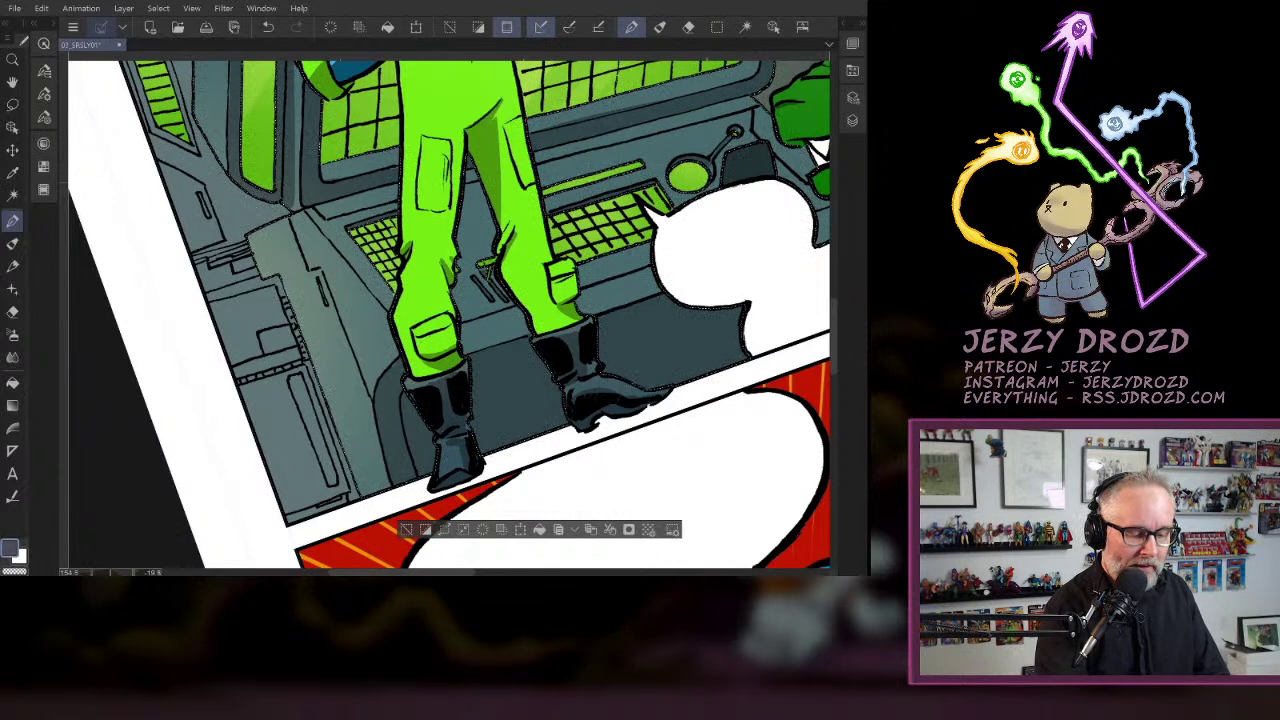
left_click_drag(740, 250, 592, 280)
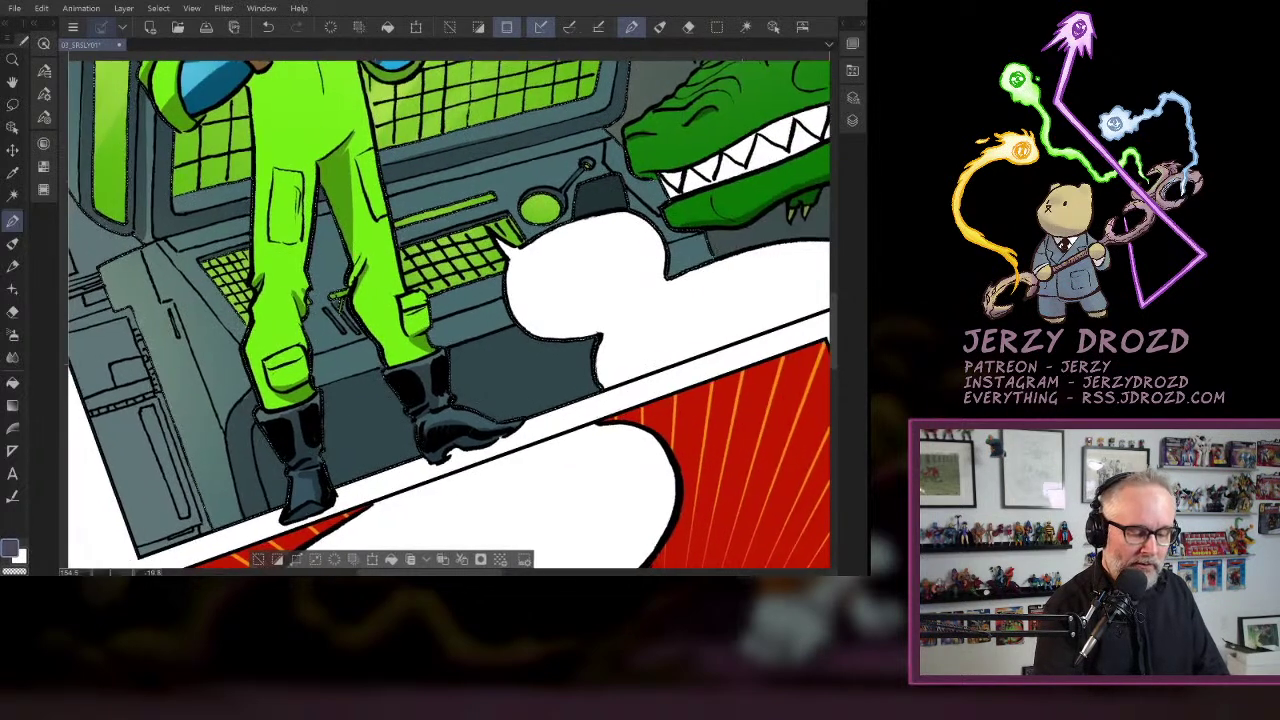
mouse_move(672, 238)
left_mouse_down()
mouse_move(704, 248)
mouse_move(674, 260)
mouse_move(708, 258)
left_mouse_up()
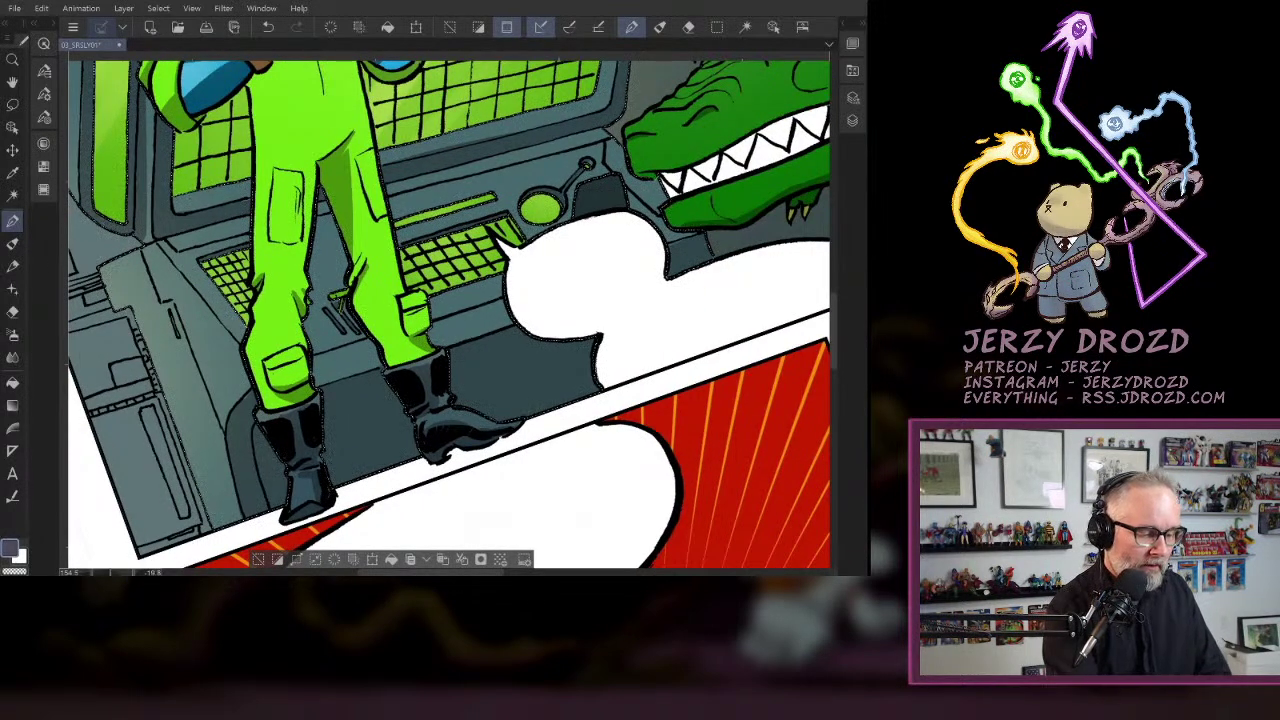
left_click(268, 26)
left_click_drag(250, 410, 264, 398)
left_click_drag(432, 460, 415, 372)
left_click(362, 386)
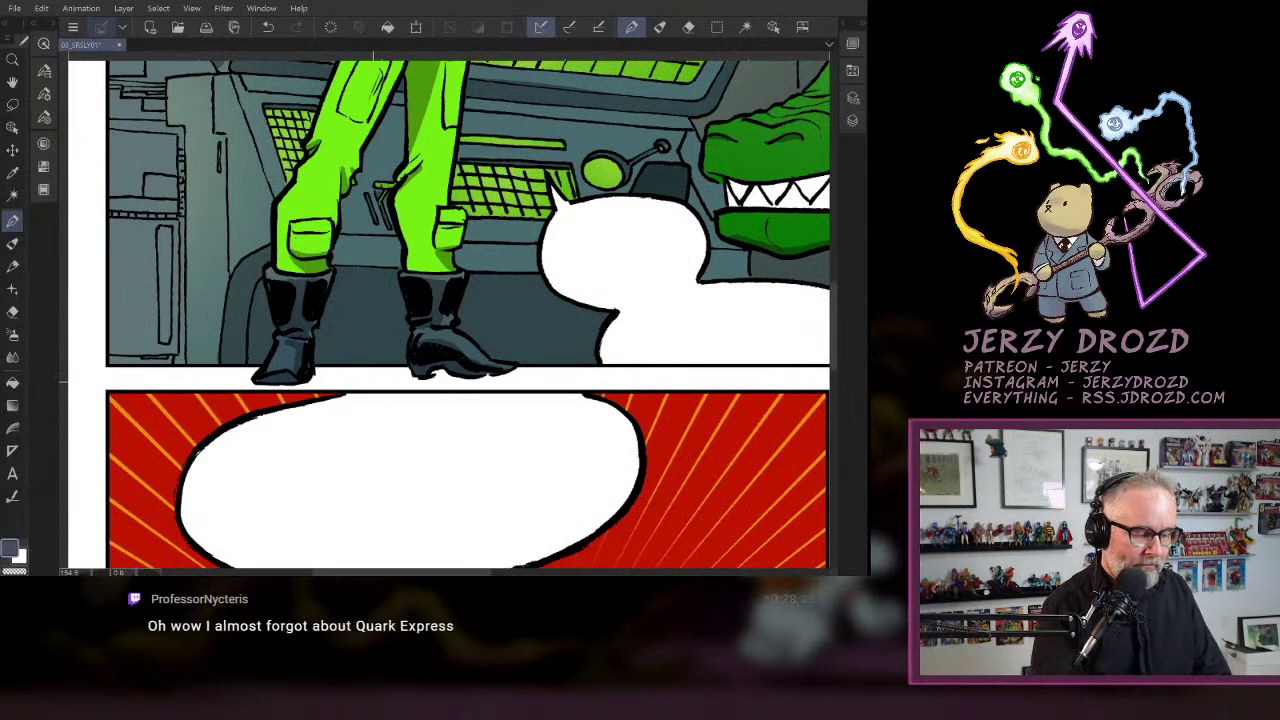
- Select the wall machinery section at the far left of the second panel with the Auto select tool
key("ctrl+alt+0")
left_click_drag(450, 240, 453, 383)
left_click_drag(480, 305, 421, 323)
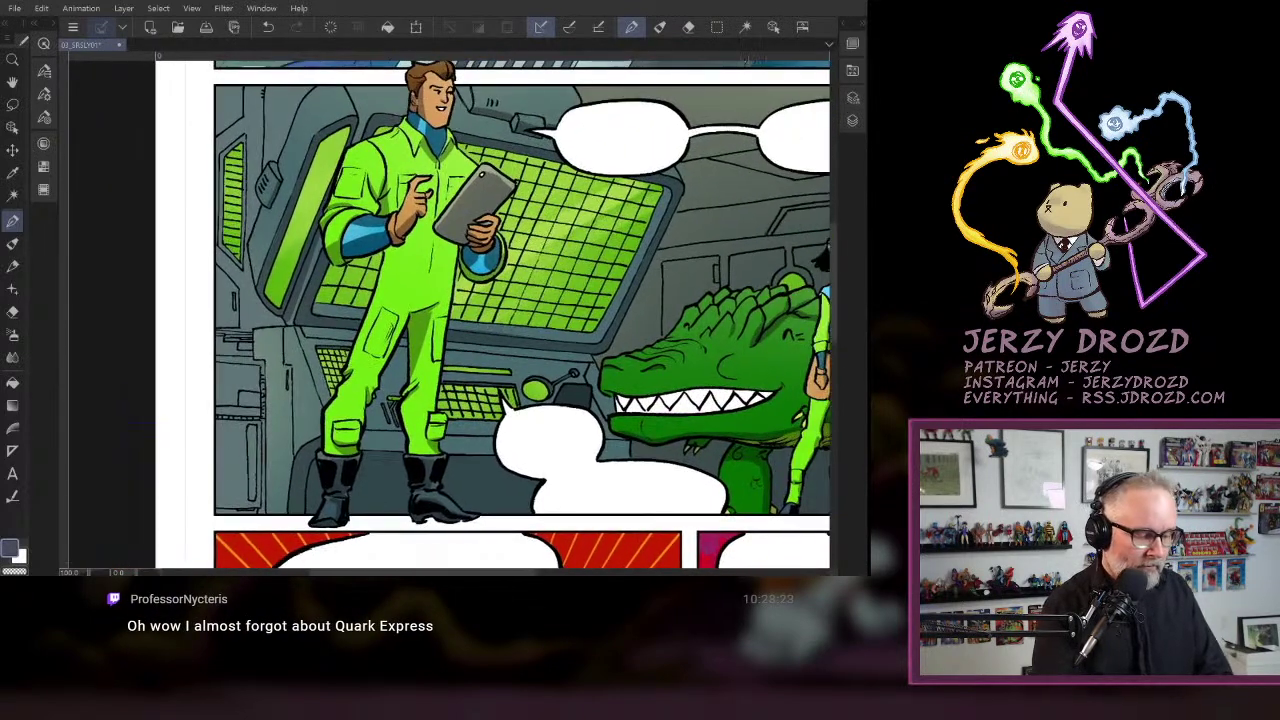
key("w")
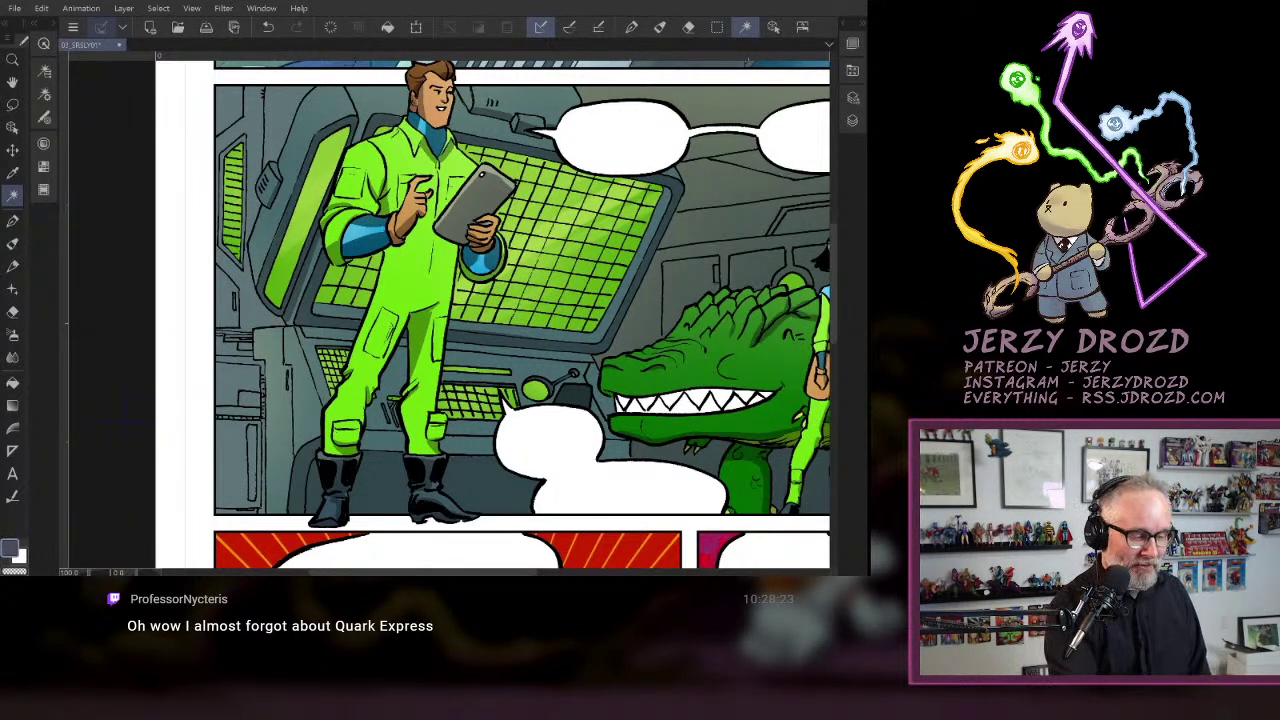
left_click(270, 112)
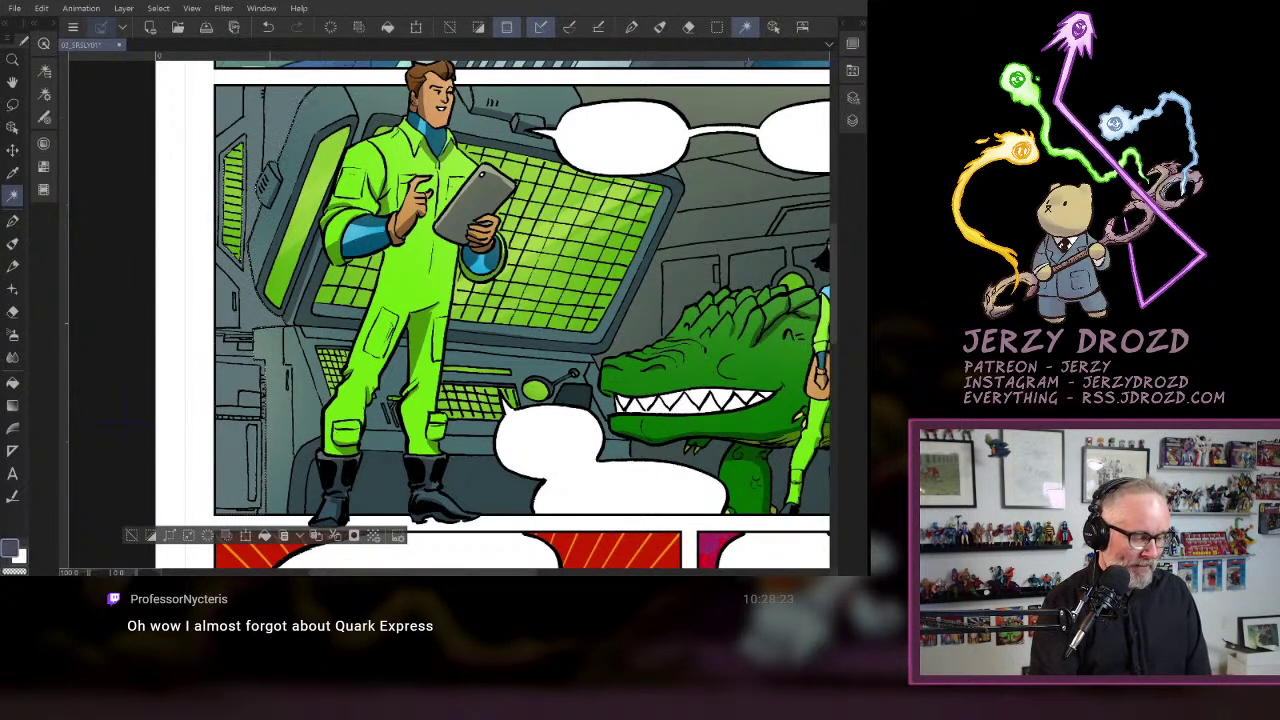
- Try a gradient in the Highlights colour across the selected wall machinery, undo it and make the highlights layer active
key("Tab")
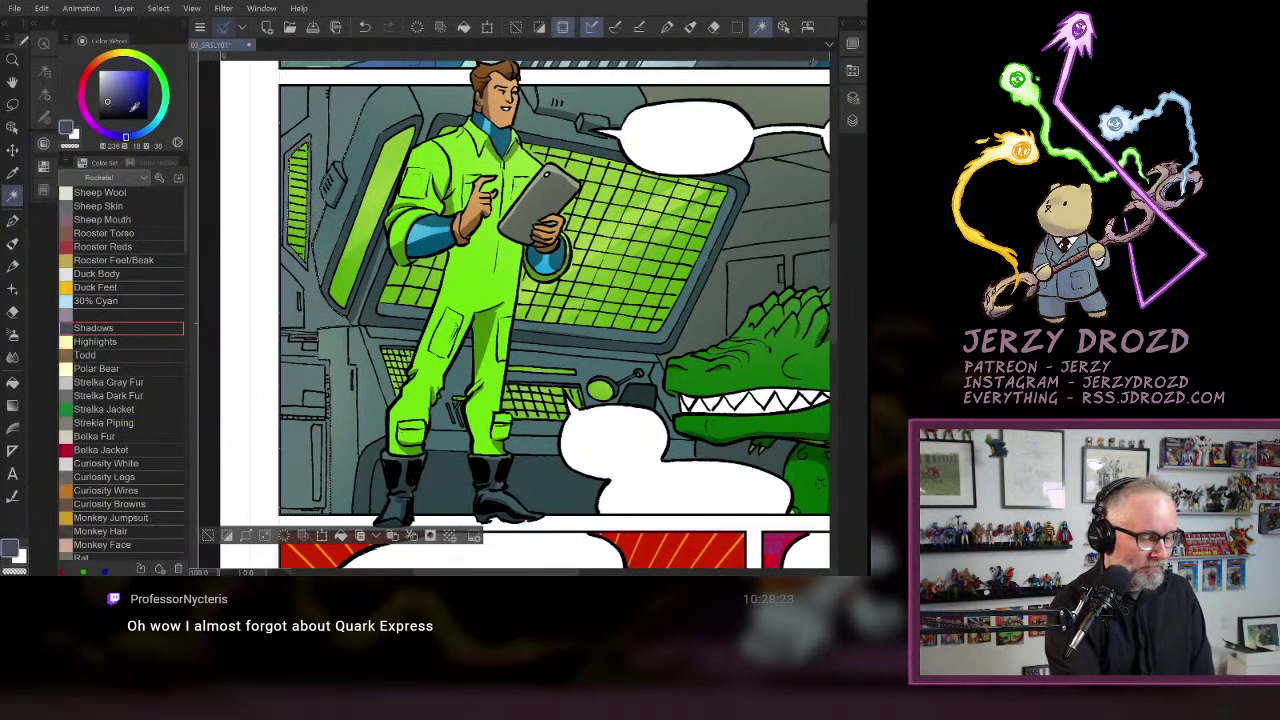
left_click(118, 336)
key("Tab")
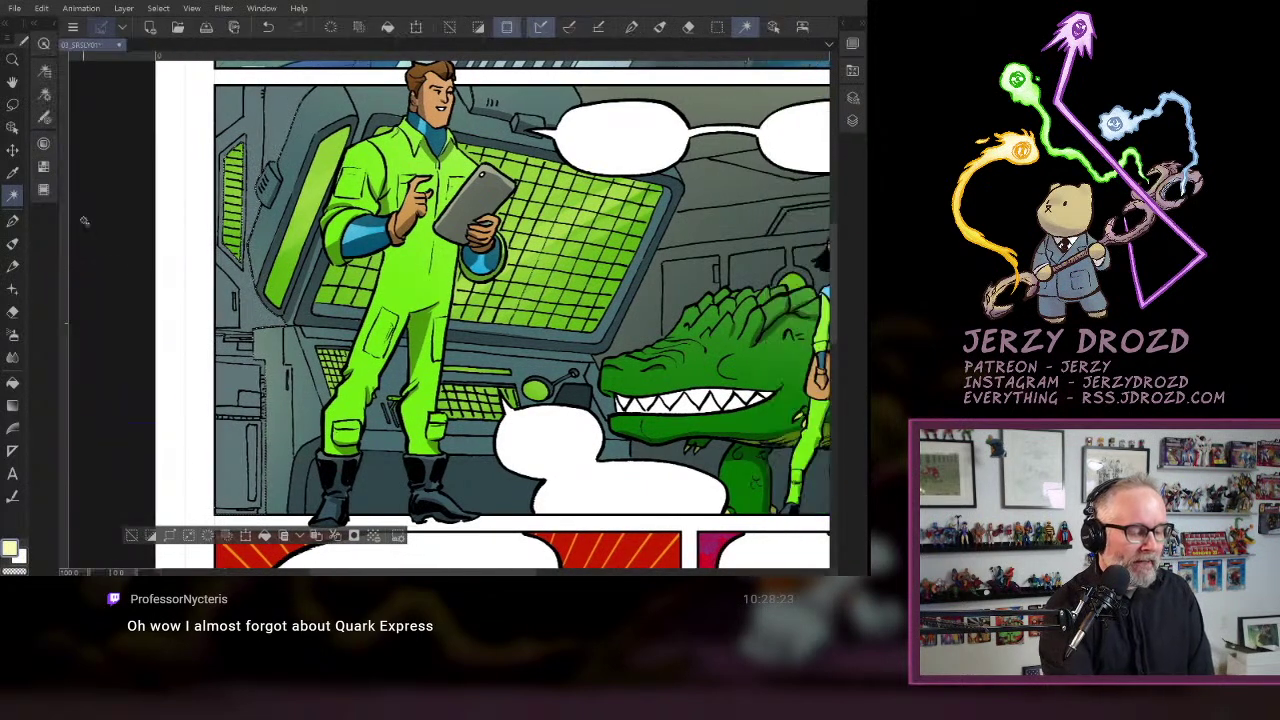
key("g")
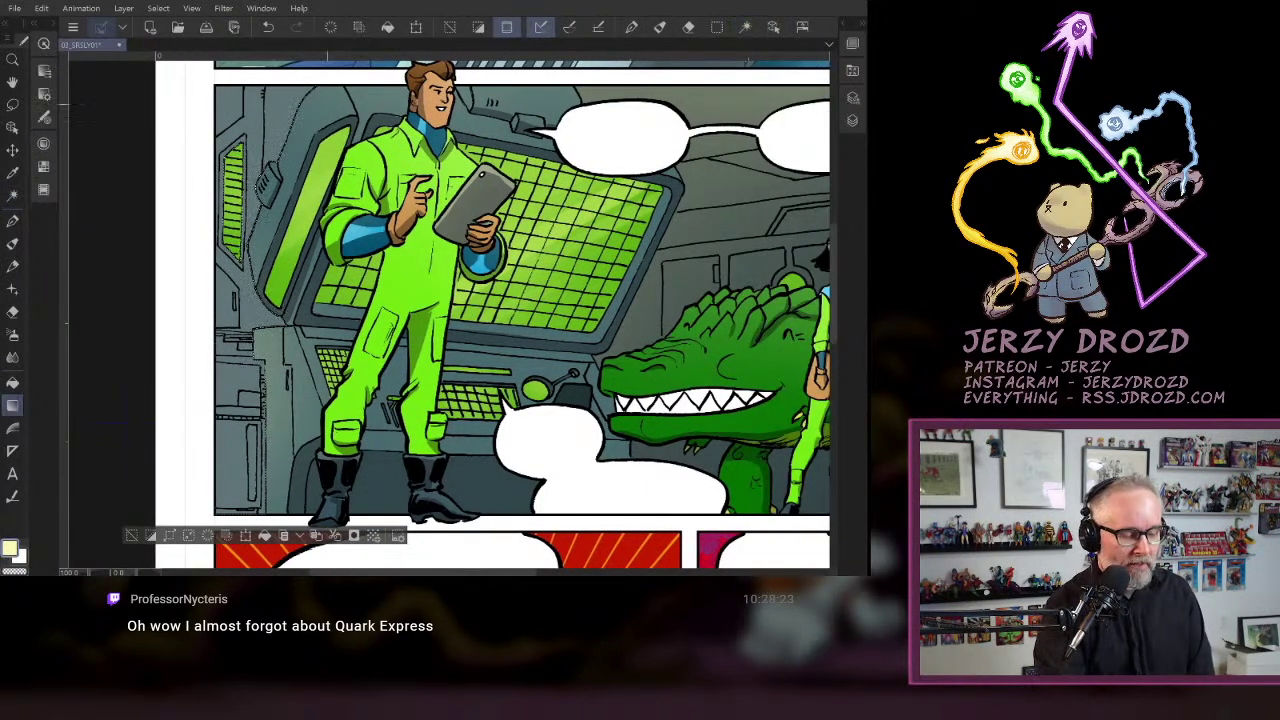
scroll(486, 381, "down", 2)
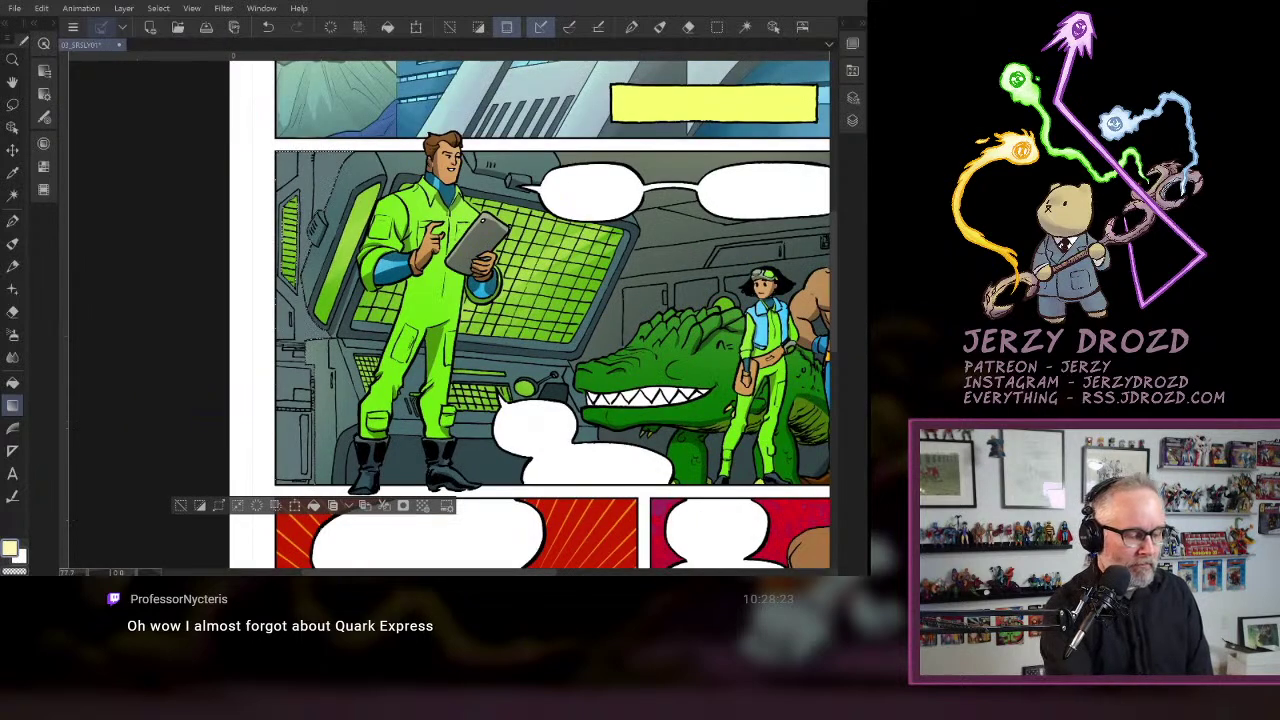
left_click_drag(223, 115, 588, 466)
left_click(268, 27)
left_click(852, 120)
left_click(749, 382)
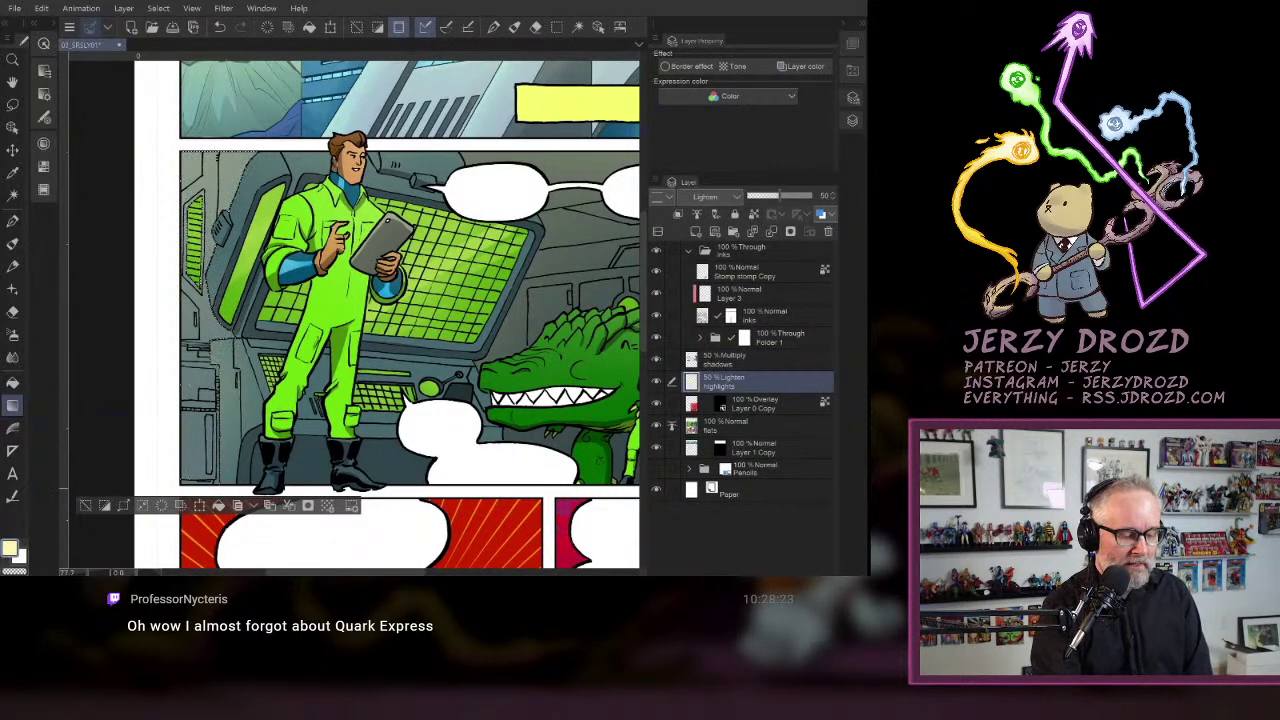
- Paint a diagonal shadow over the lower part of the left wall machinery on the shadows layer in the Shadows colour
left_click(761, 361)
left_click(12, 221)
left_click(43, 144)
left_click(122, 328)
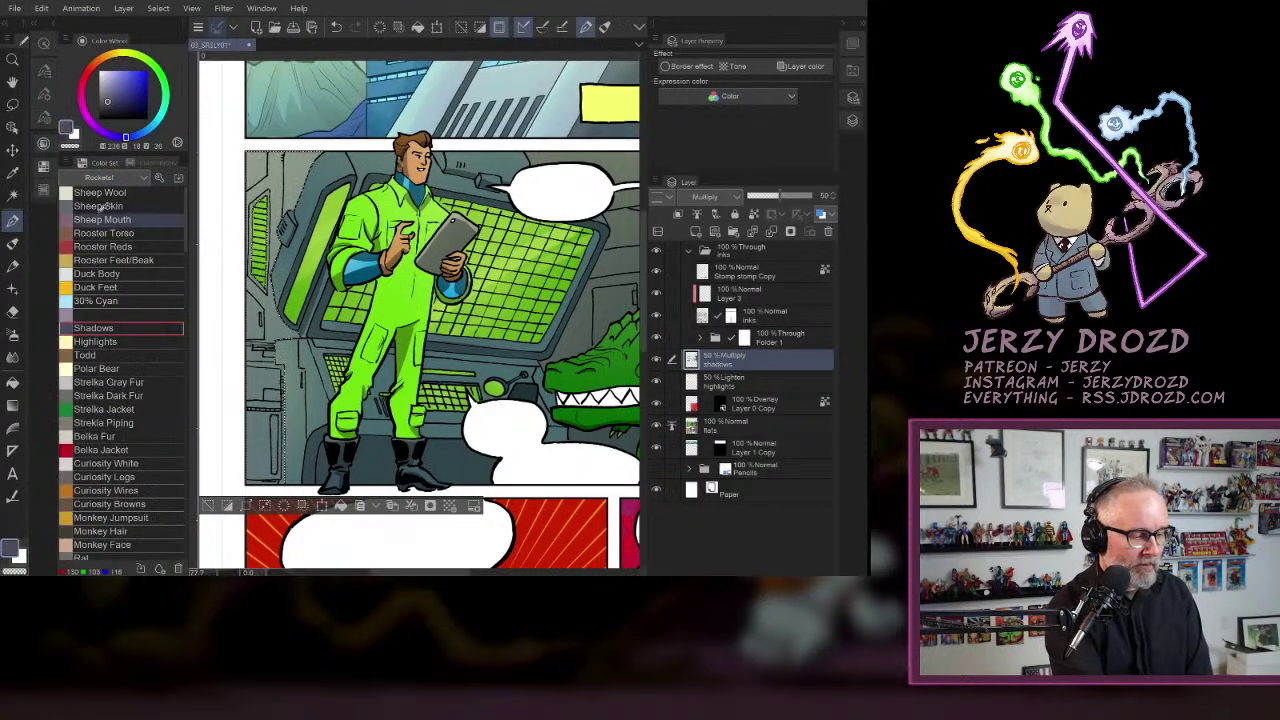
left_click(43, 144)
mouse_move(198, 386)
left_mouse_down()
mouse_move(212, 482)
mouse_move(195, 427)
left_mouse_up()
left_click_drag(261, 321, 418, 276)
scroll(383, 385, "up", 4)
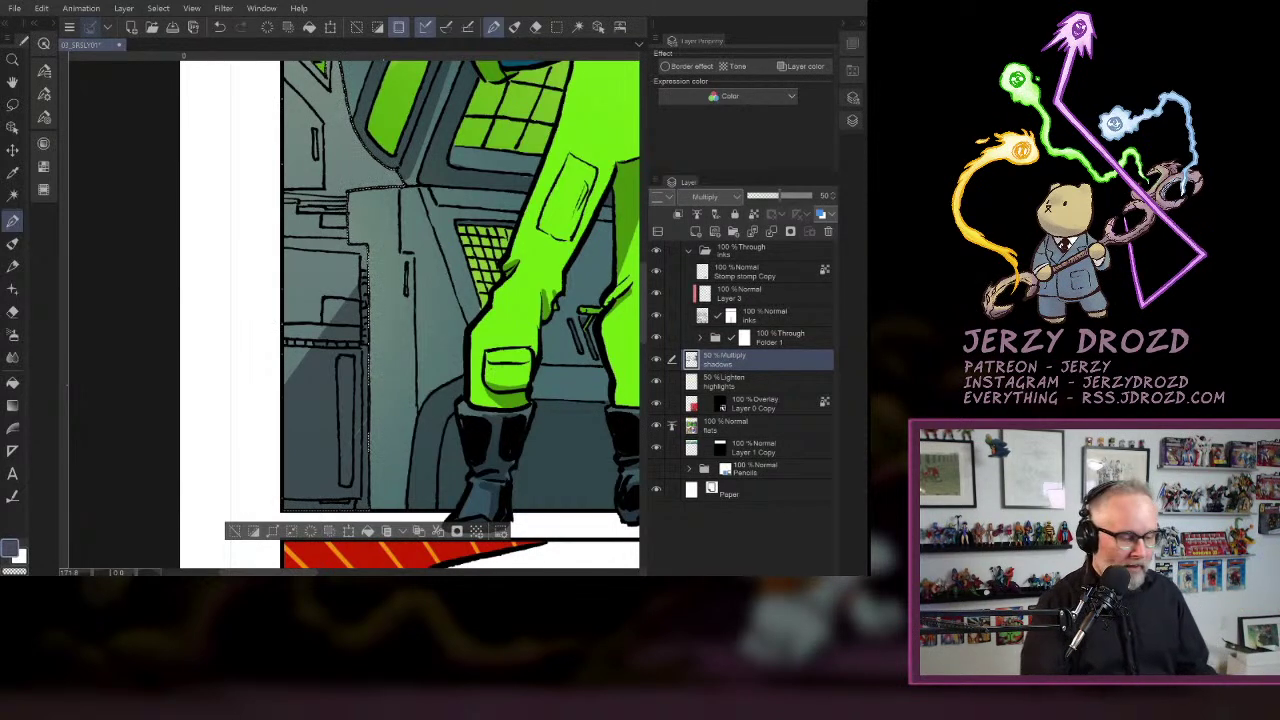
- Undo the last shadow stroke on the left wall machinery and clear the selection
key("minus")
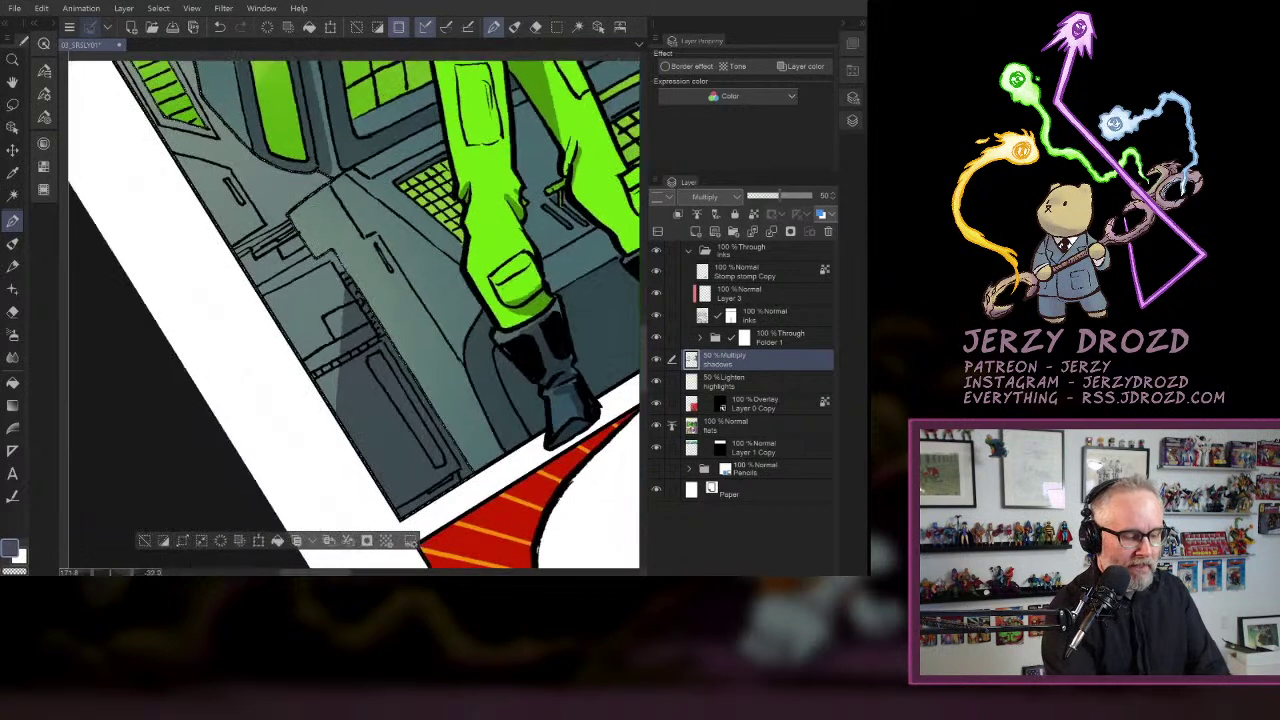
mouse_move(226, 243)
left_mouse_down()
mouse_move(269, 221)
mouse_move(230, 243)
left_mouse_up()
left_click(219, 27)
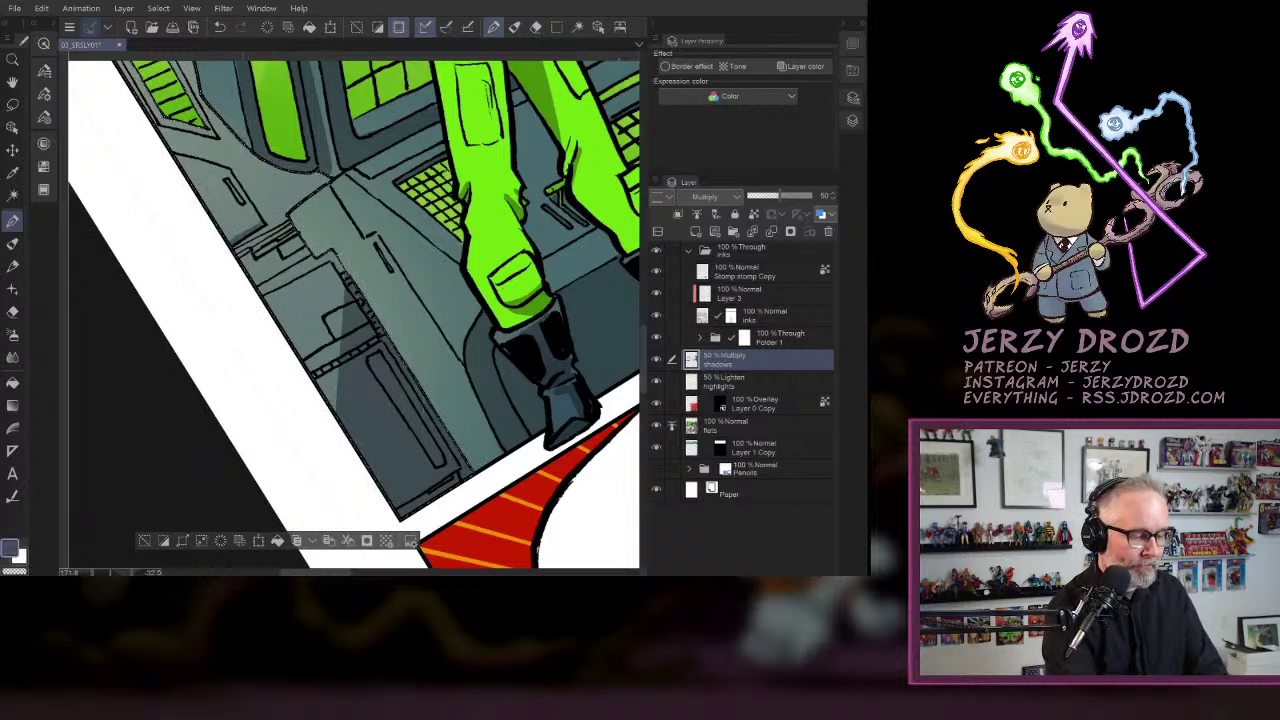
key("asciicircum")
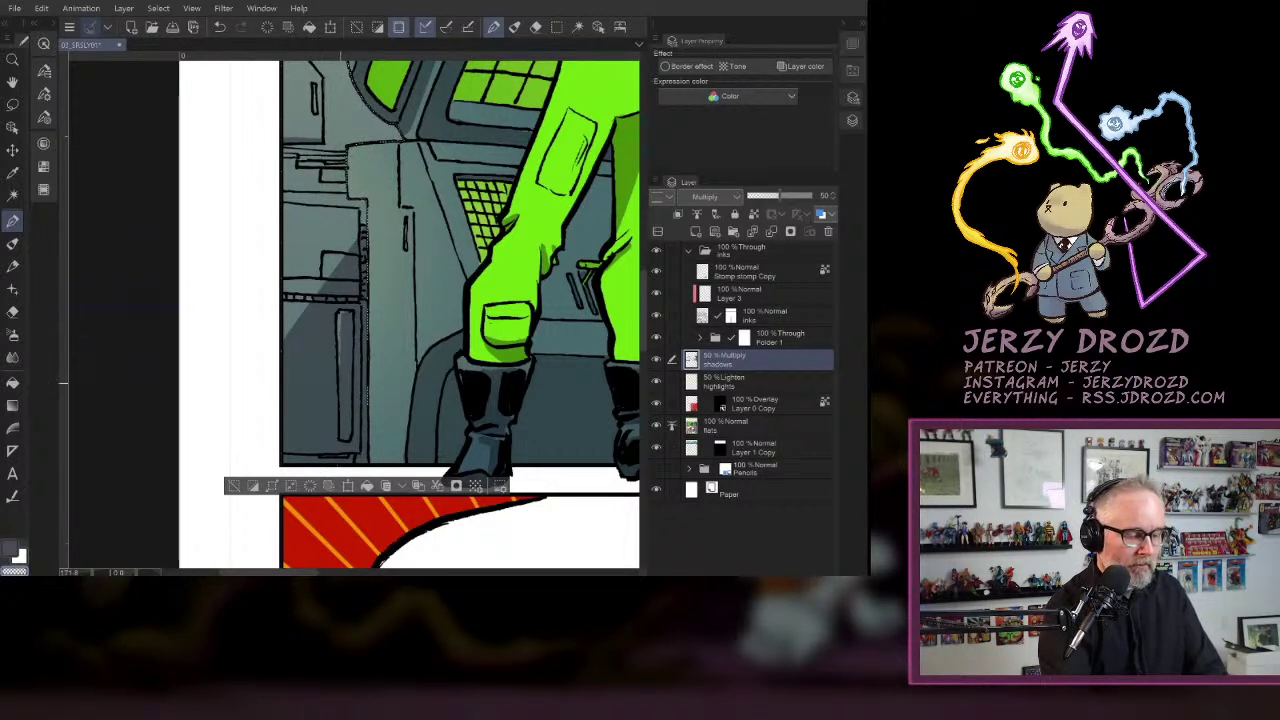
left_click_drag(410, 330, 408, 302)
left_click(231, 458)
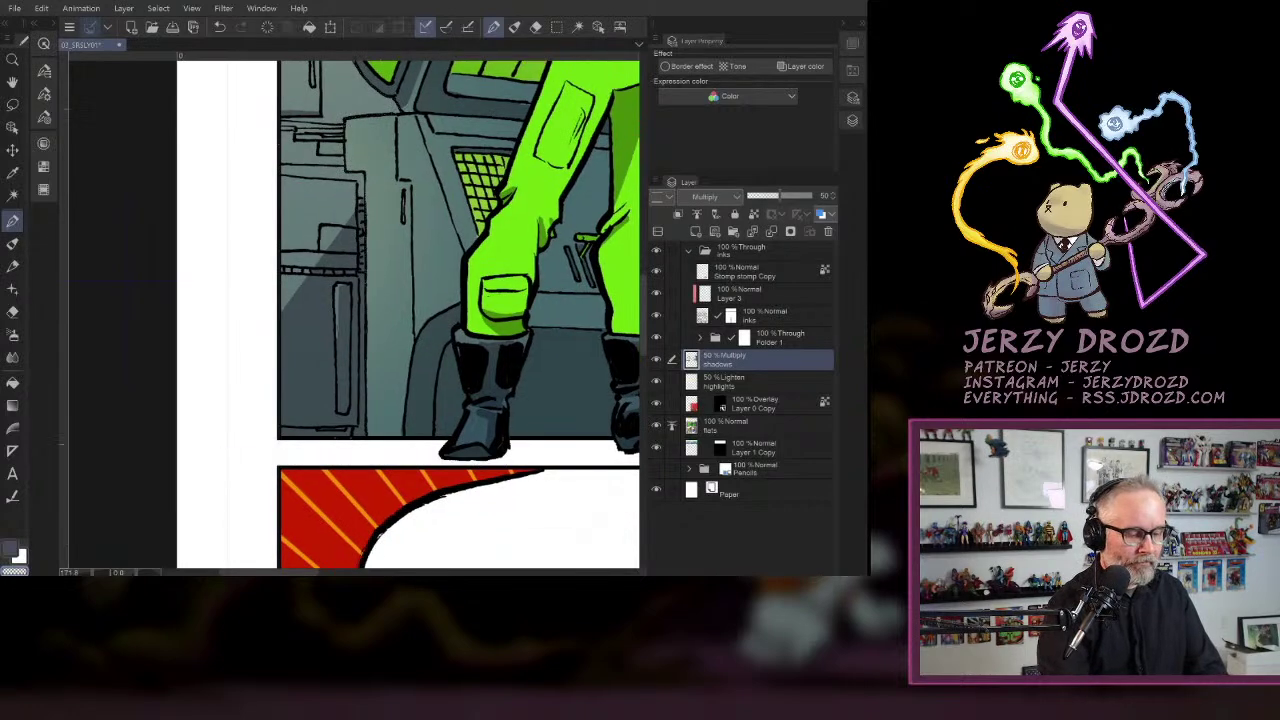
- Select the back wall behind the group in the second panel from the flats layer
scroll(325, 440, "down", 3)
left_click_drag(325, 440, 227, 445)
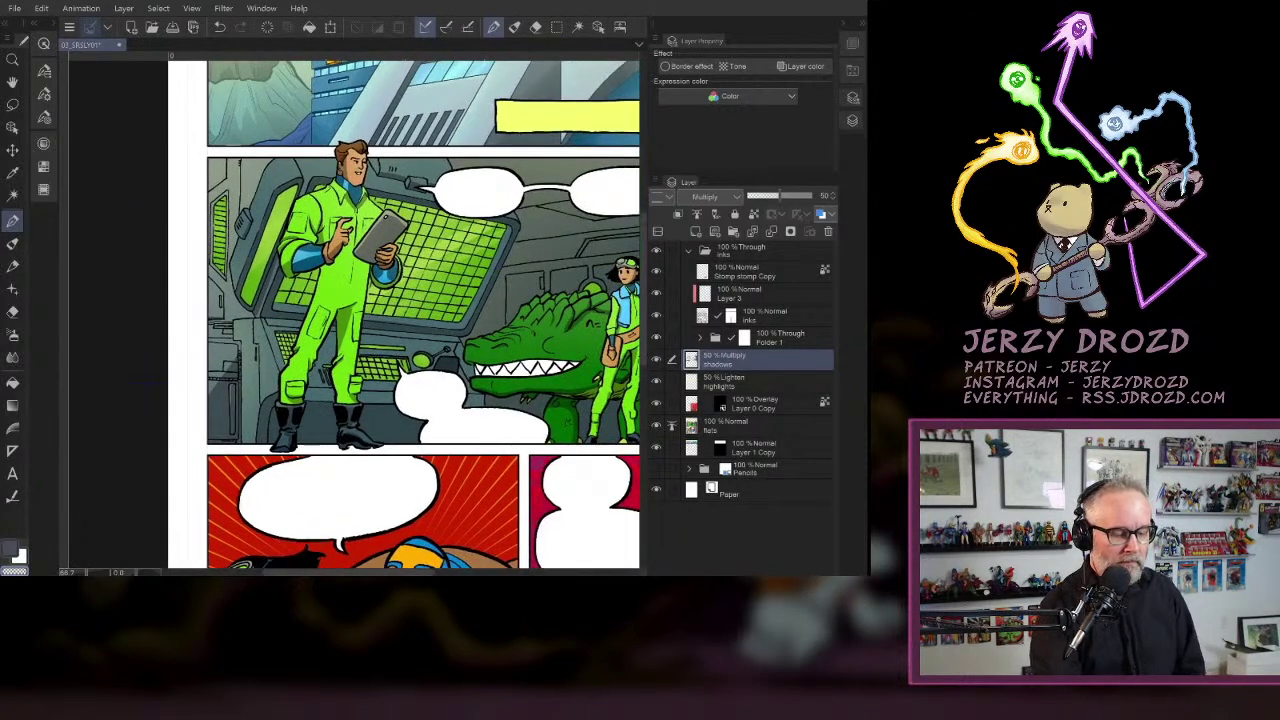
key("ctrl+minus")
key("ctrl+minus")
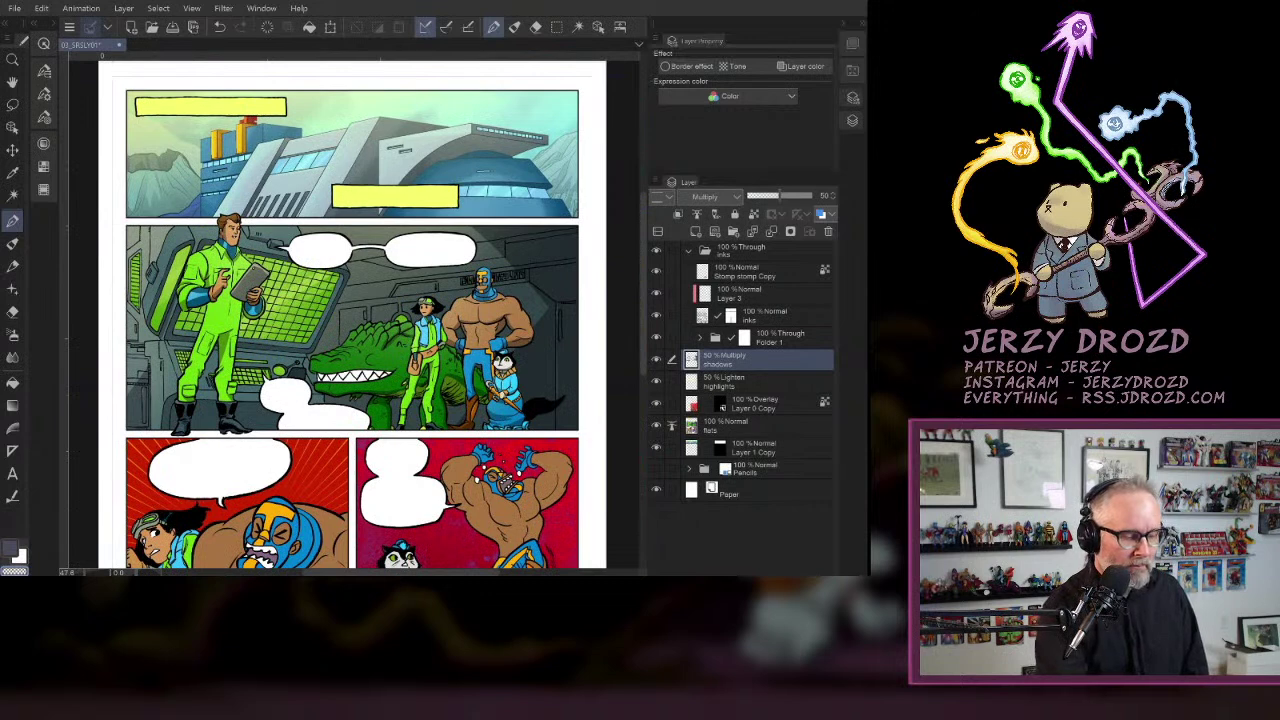
left_click(13, 196)
left_click(750, 384)
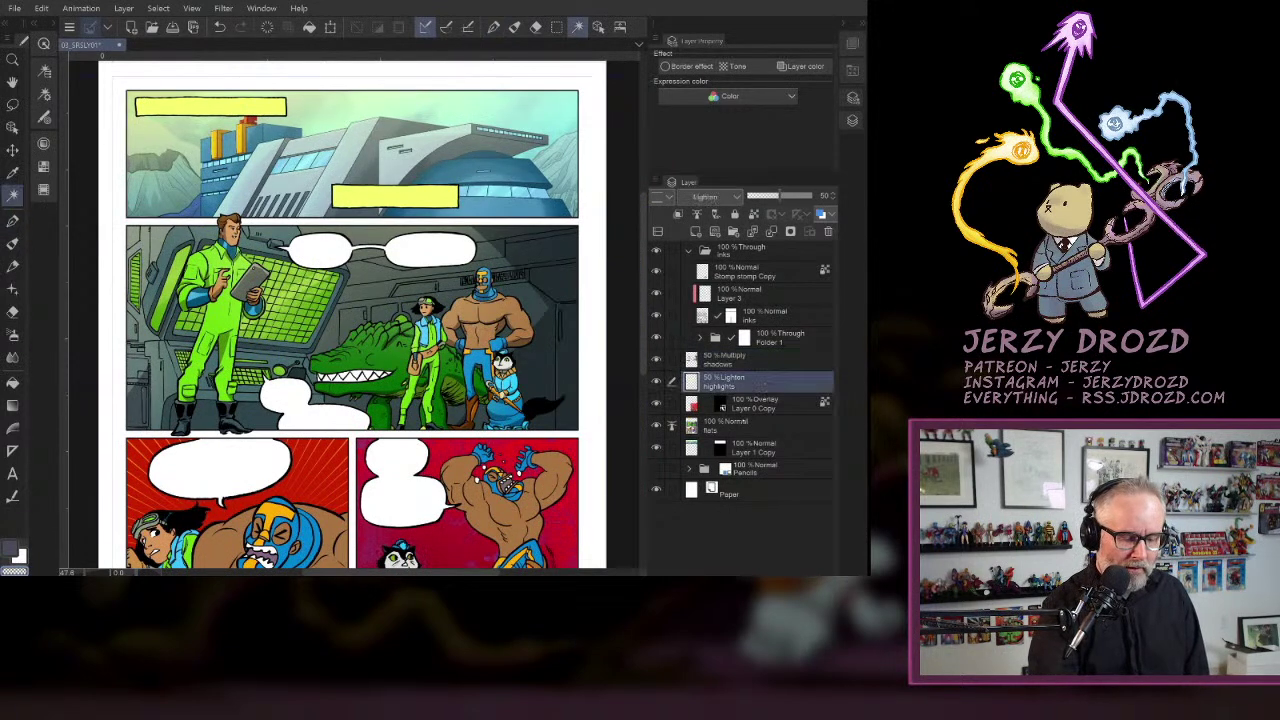
left_click(753, 407)
left_click(753, 425)
left_click(530, 378)
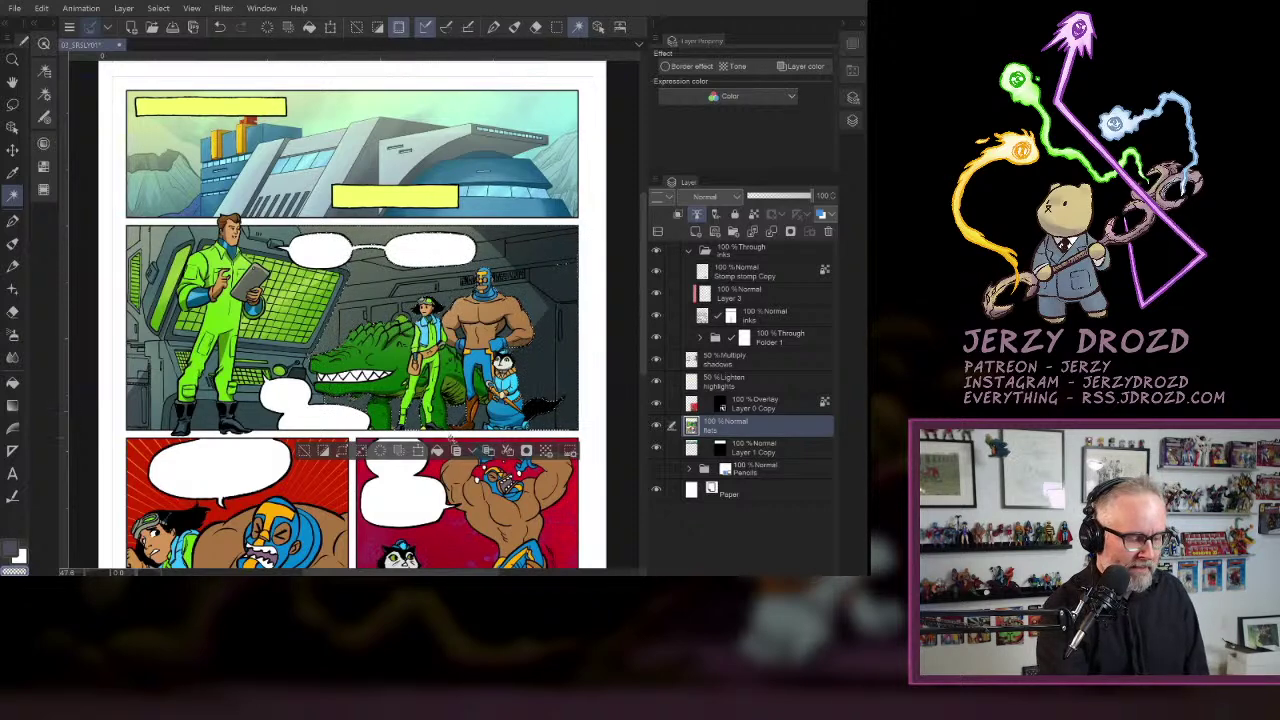
- Try the Concept Textured Round brush in the Highlights colour on the highlights layer, undo the last change and clear the selection
left_click(746, 382)
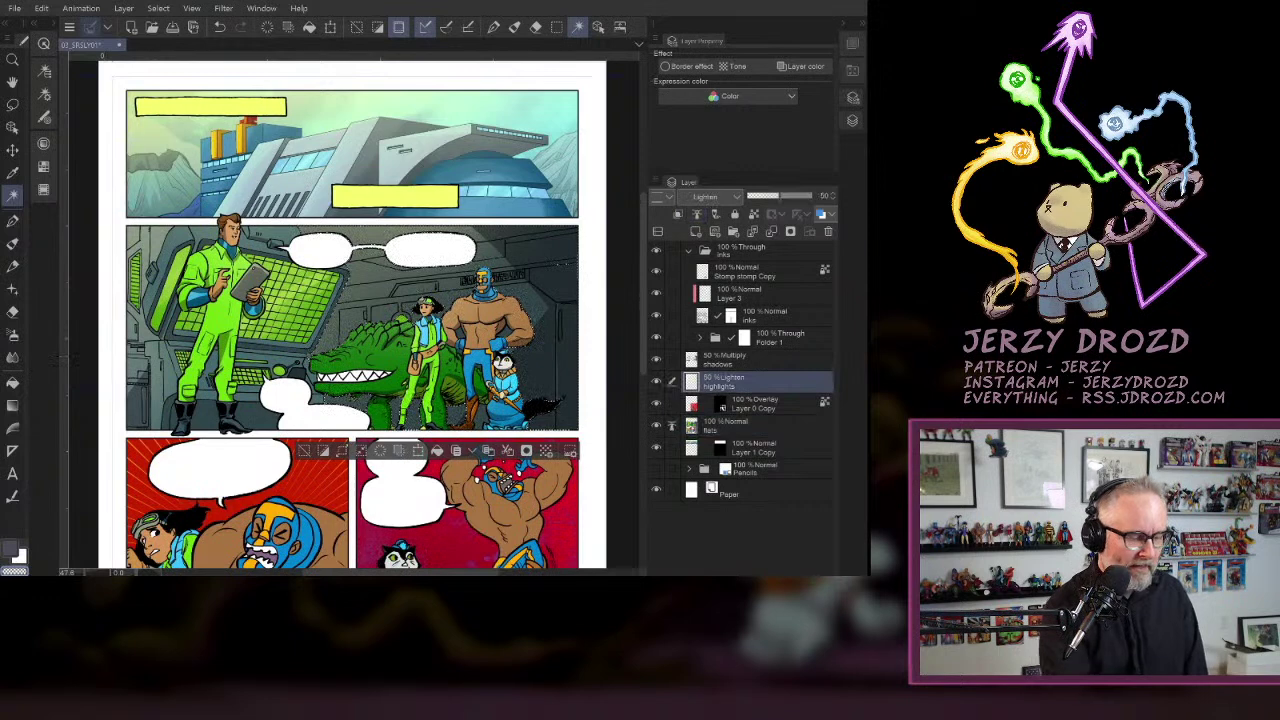
left_click(43, 144)
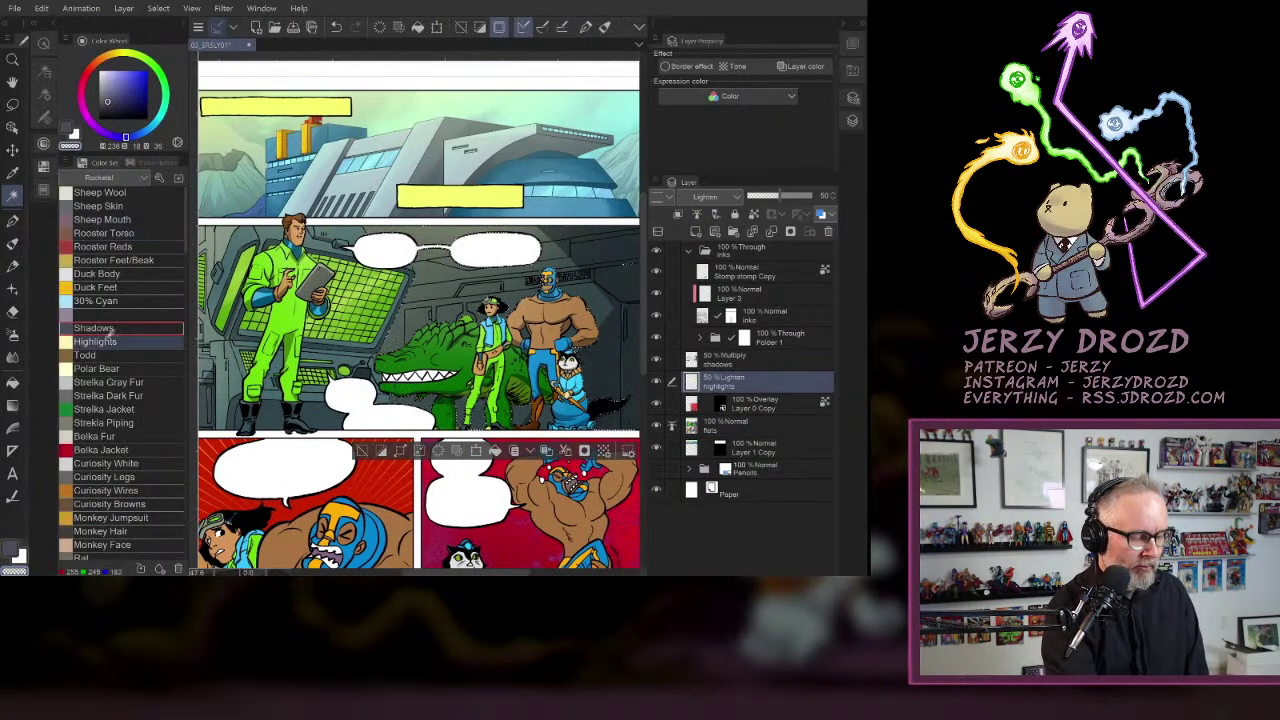
left_click(95, 341)
left_click(12, 219)
left_click(12, 243)
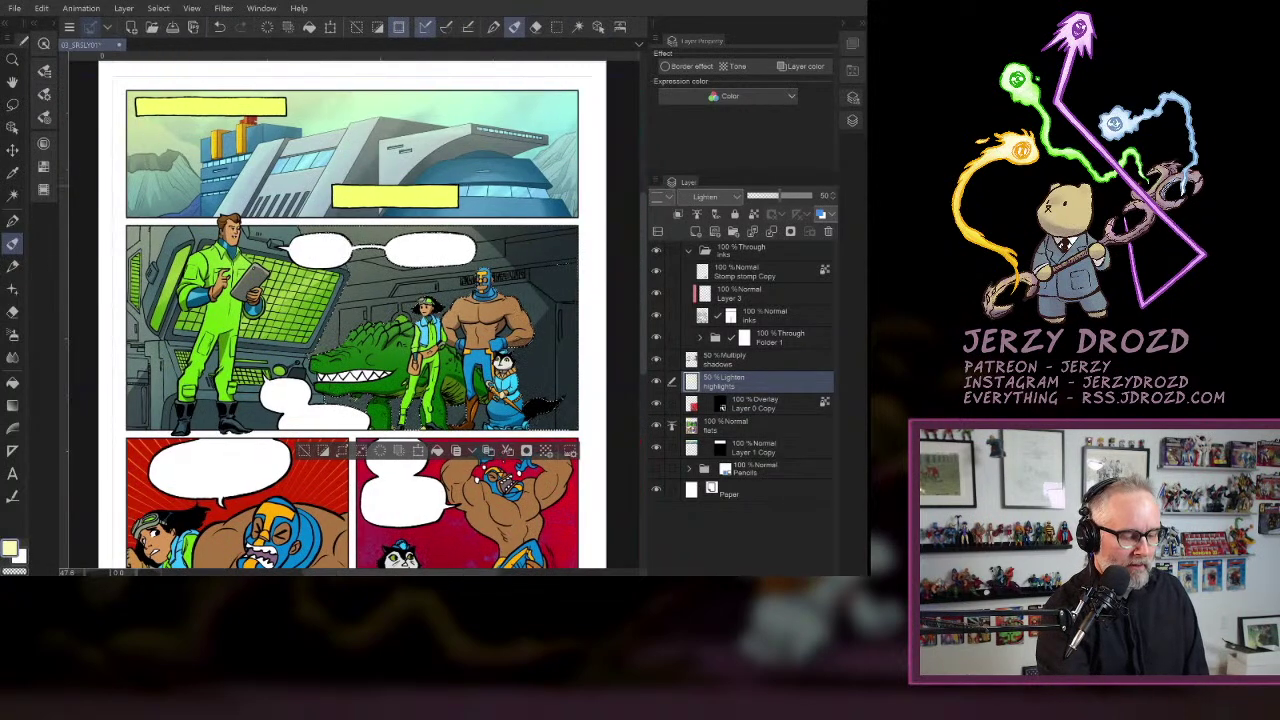
left_click(220, 27)
left_click(44, 71)
left_click(123, 356)
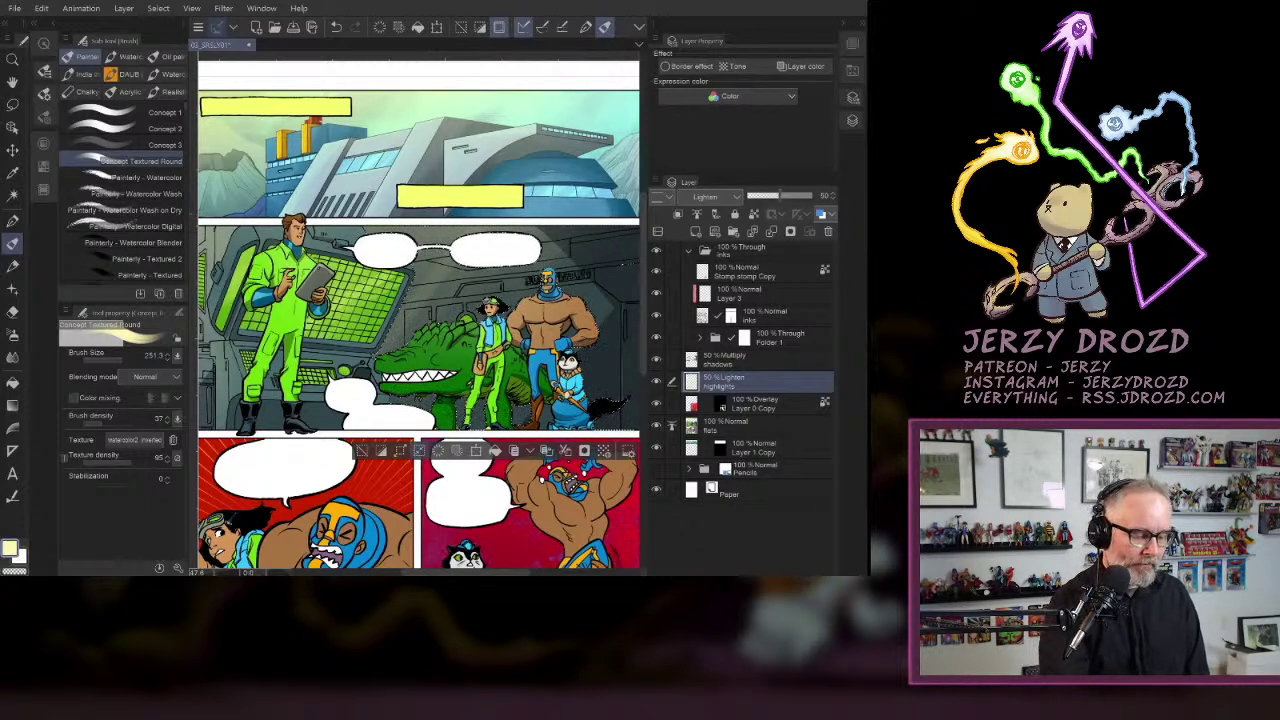
key("ctrl+d")
- Make the inks layer active for work on the large monitor behind the man
scroll(418, 313, "down", 2)
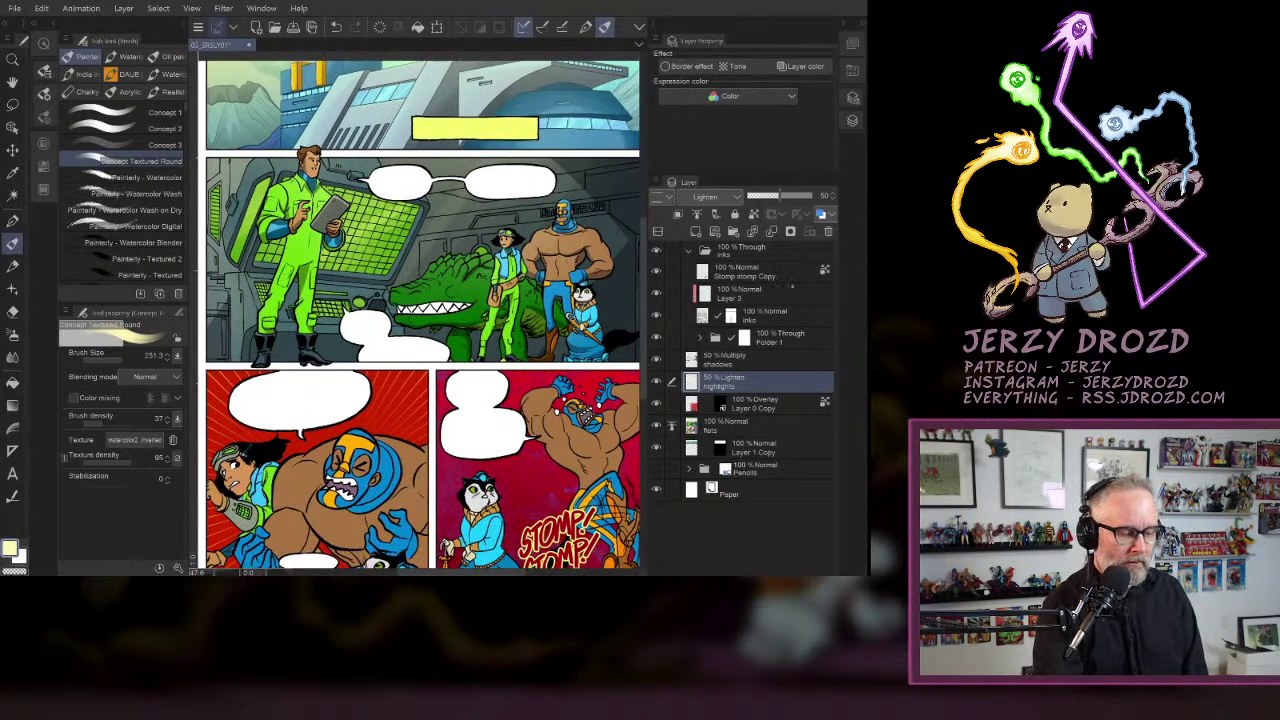
scroll(418, 313, "down", 3)
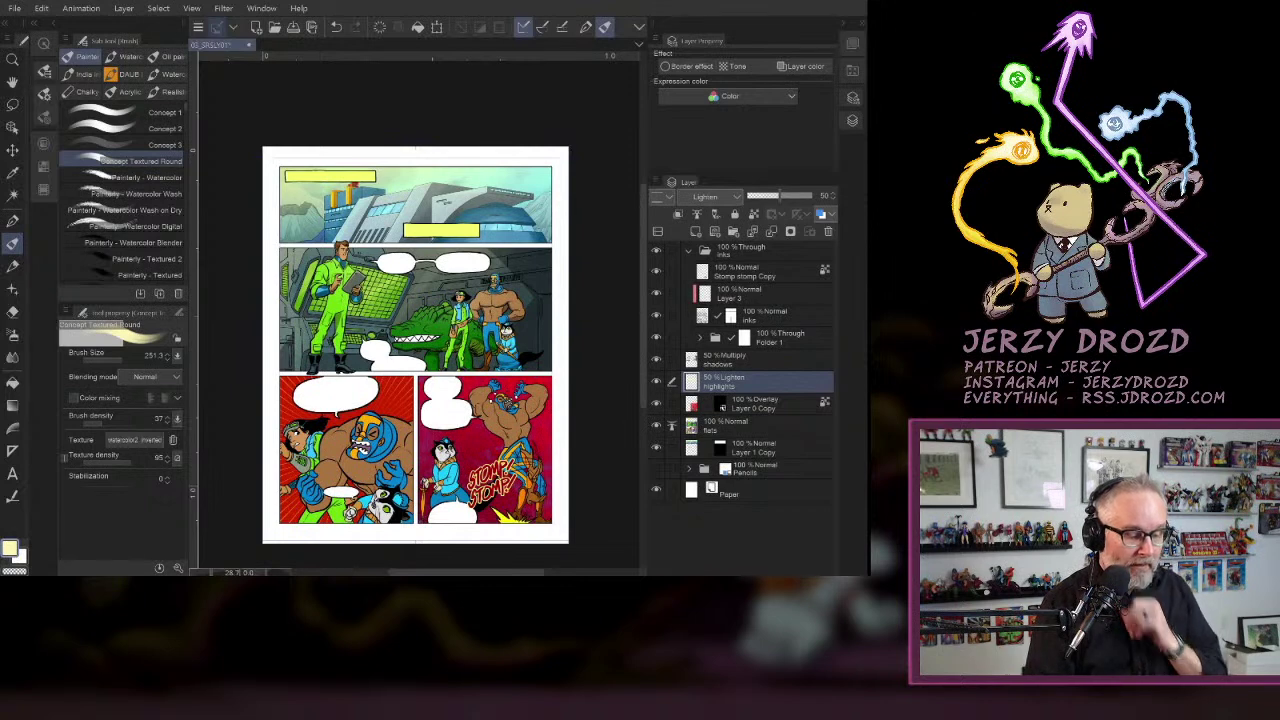
scroll(459, 368, "up", 2)
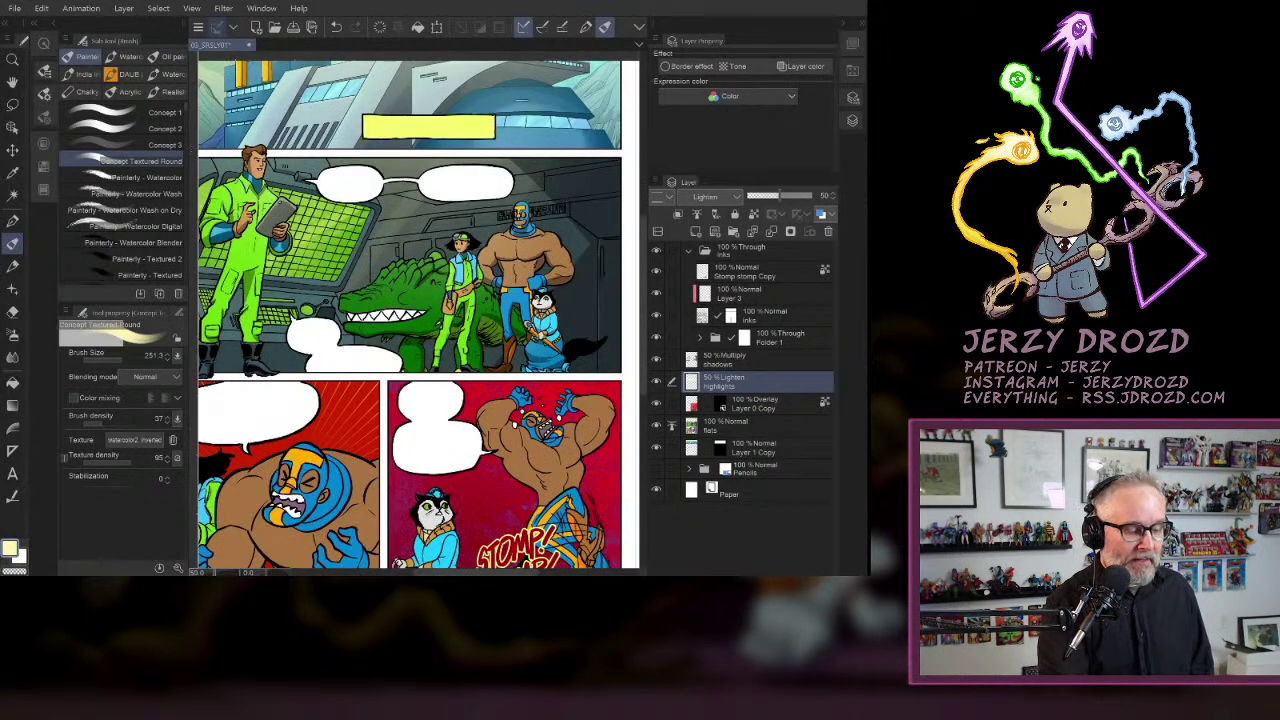
scroll(250, 233, "up", 3)
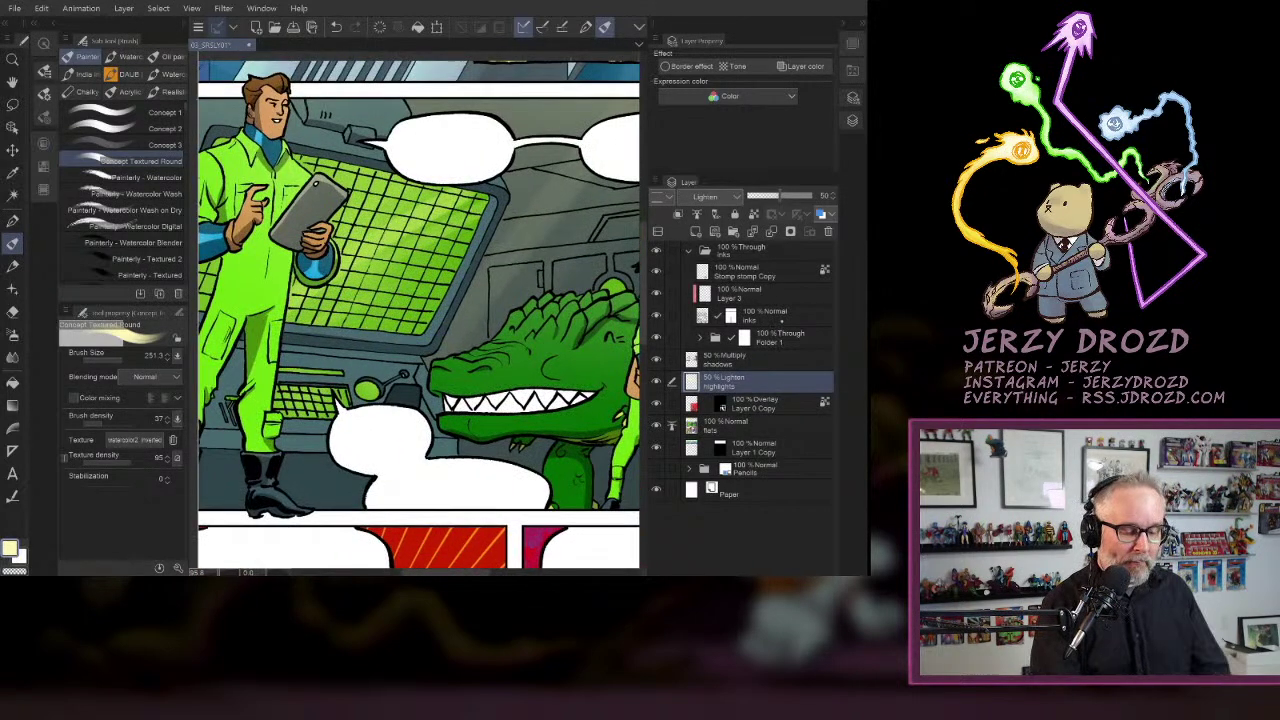
left_click(781, 320)
key("ctrl+plus")
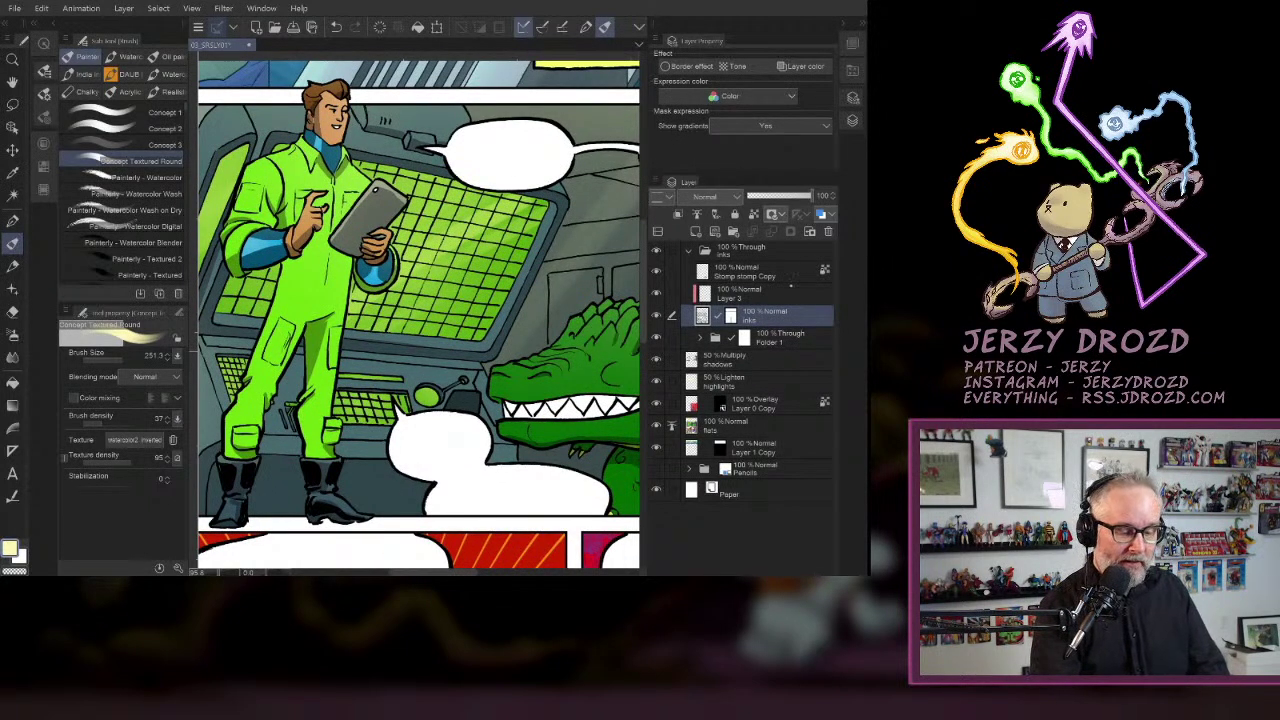
left_click(843, 23)
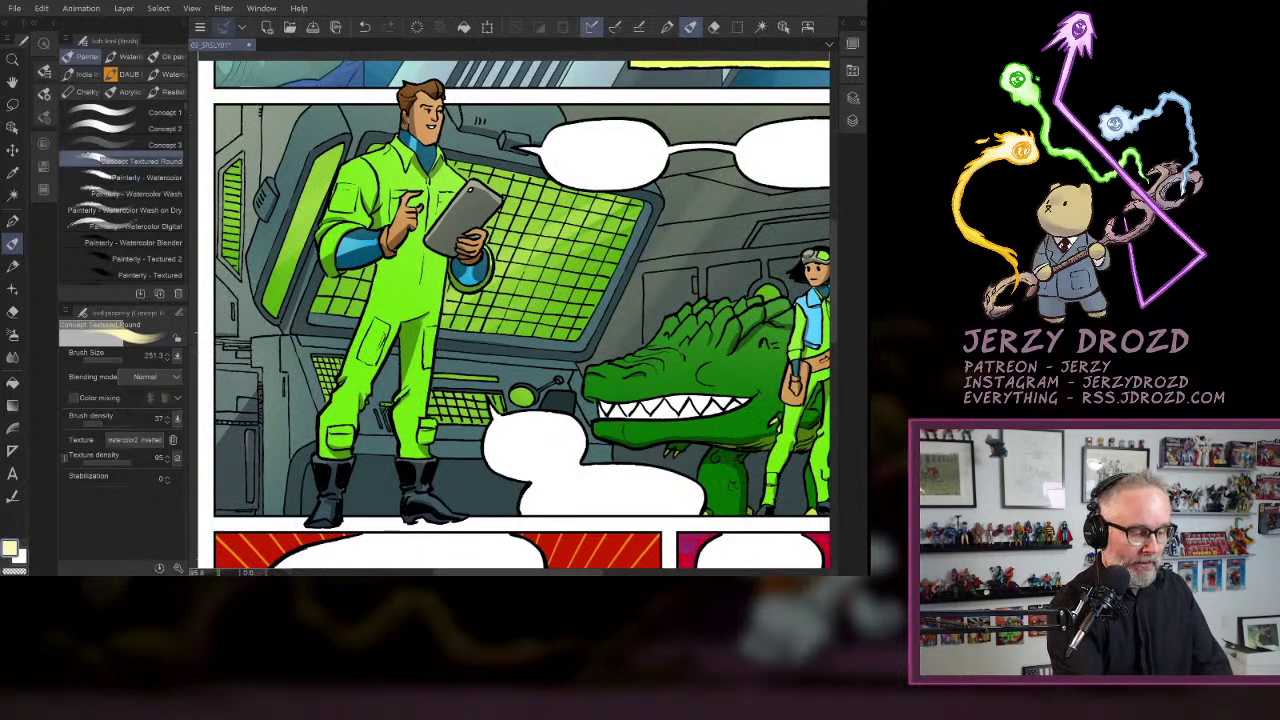
- Set up the Inker - The Natural pen with a darker shade of the green sampled from the monitor screen
key("p")
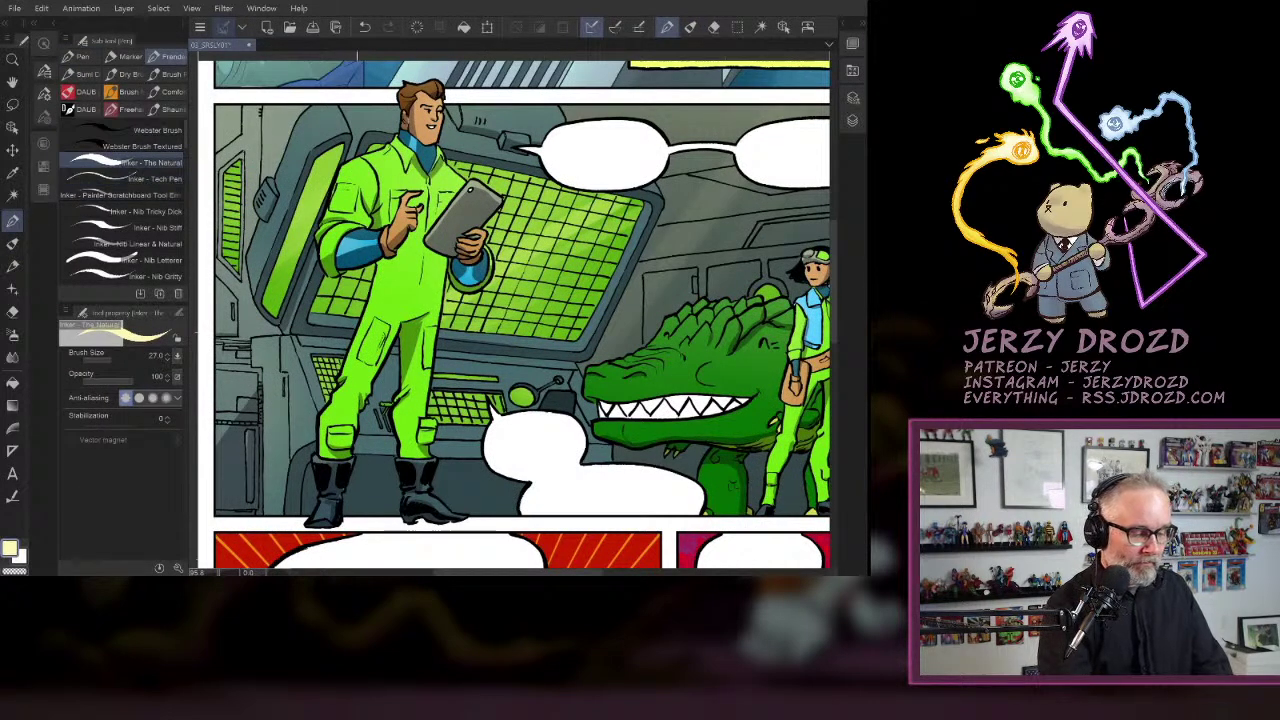
scroll(456, 305, "up", 5)
left_click_drag(456, 305, 596, 312)
left_click(323, 290, "alt")
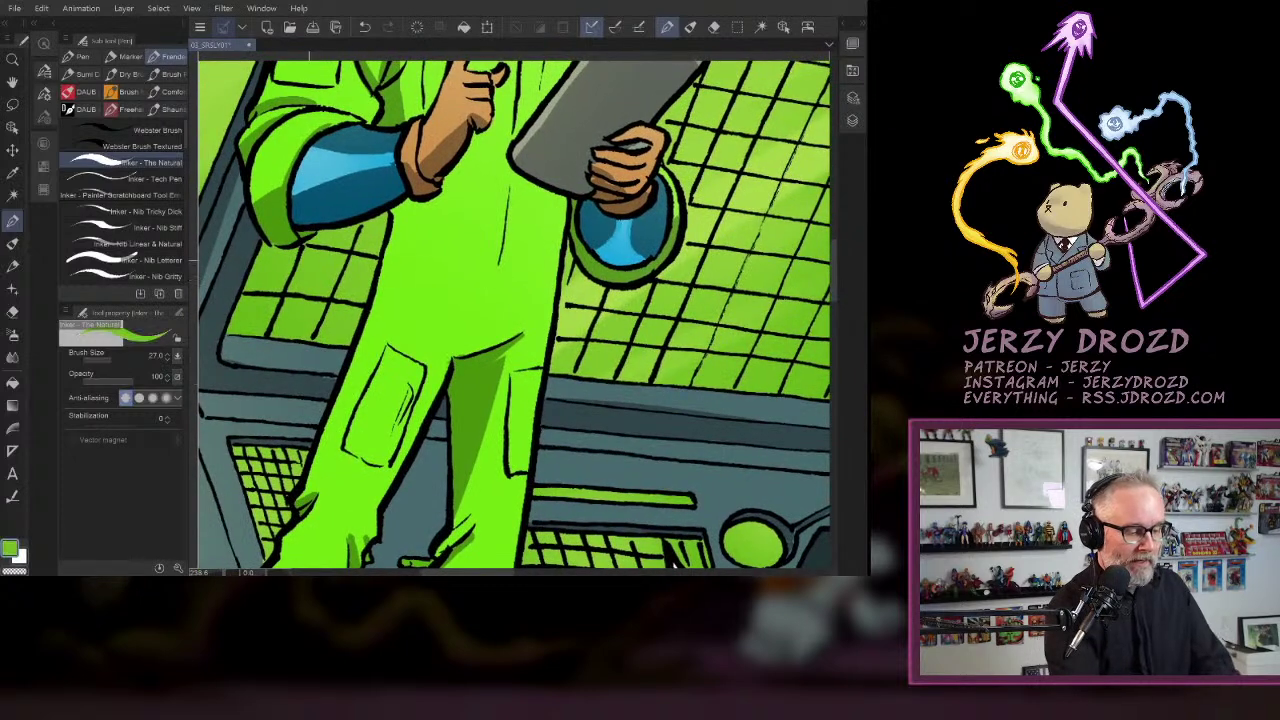
left_click(45, 145)
left_click(146, 97)
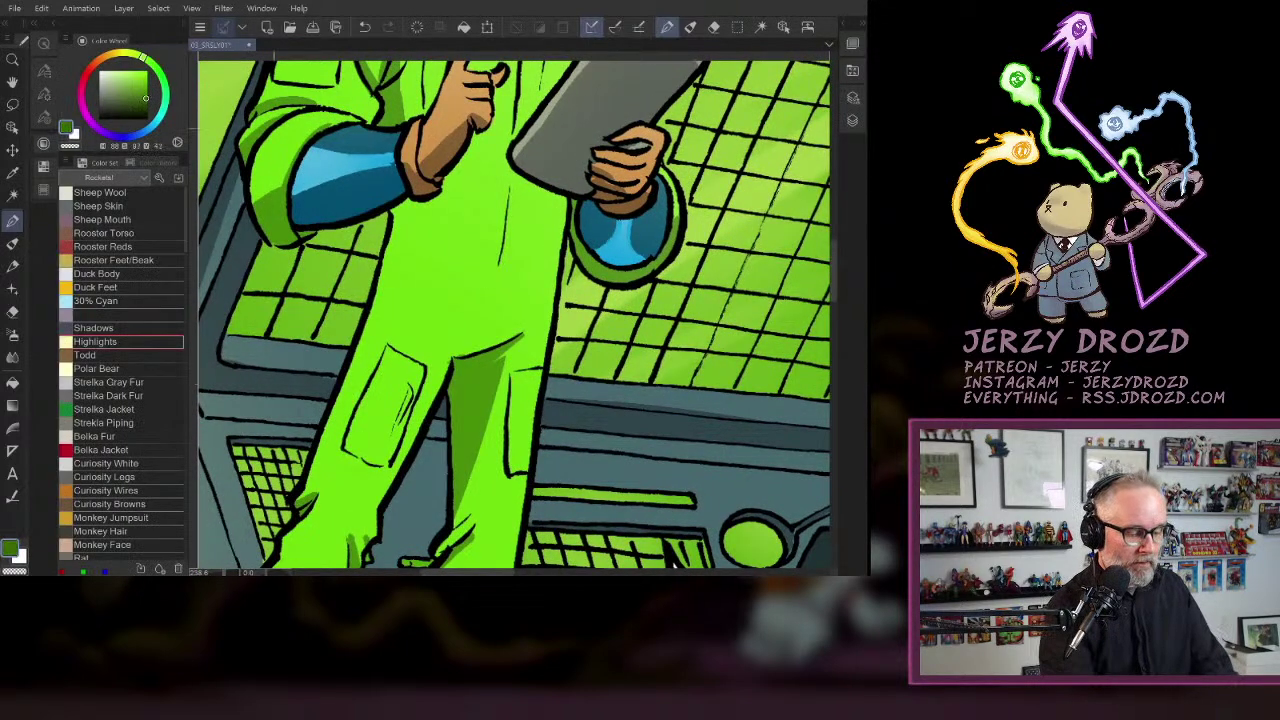
- Undo the trial stroke, switch to Layer 3 and recolour the monitor's grid lines between the man's sleeve and leg dark green
left_click_drag(325, 291, 321, 324)
key("ctrl+z")
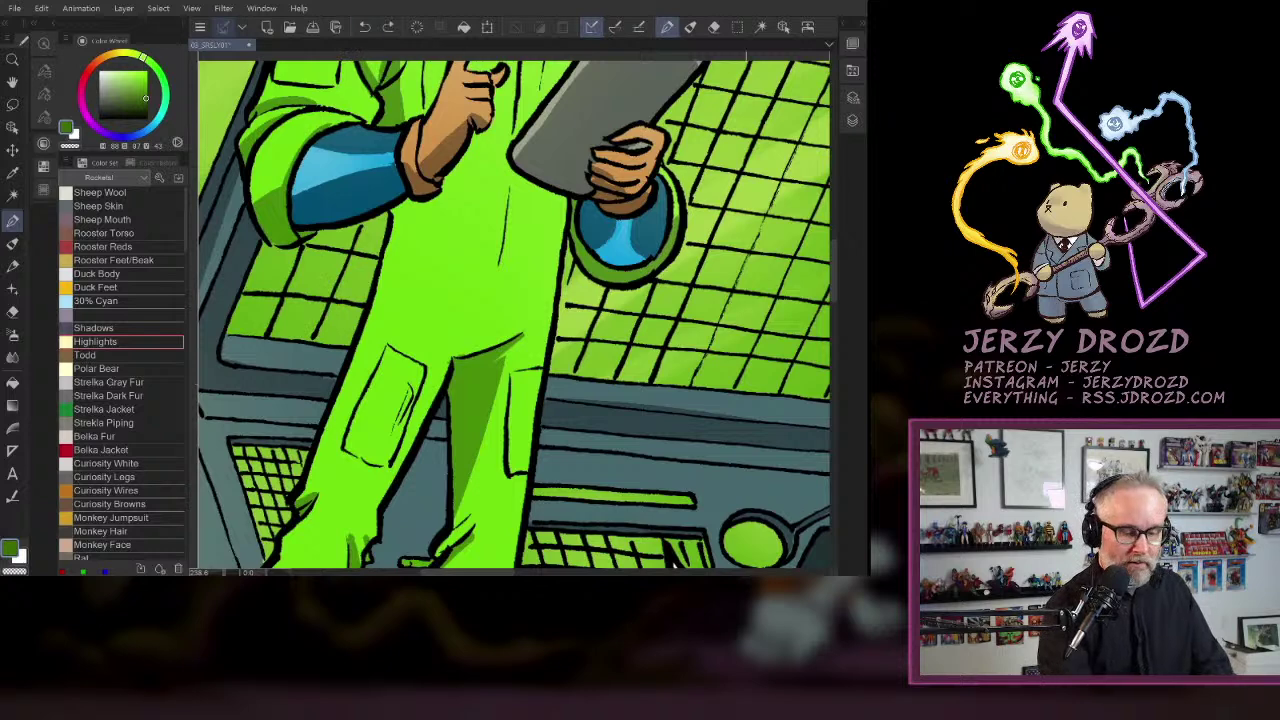
key("F7")
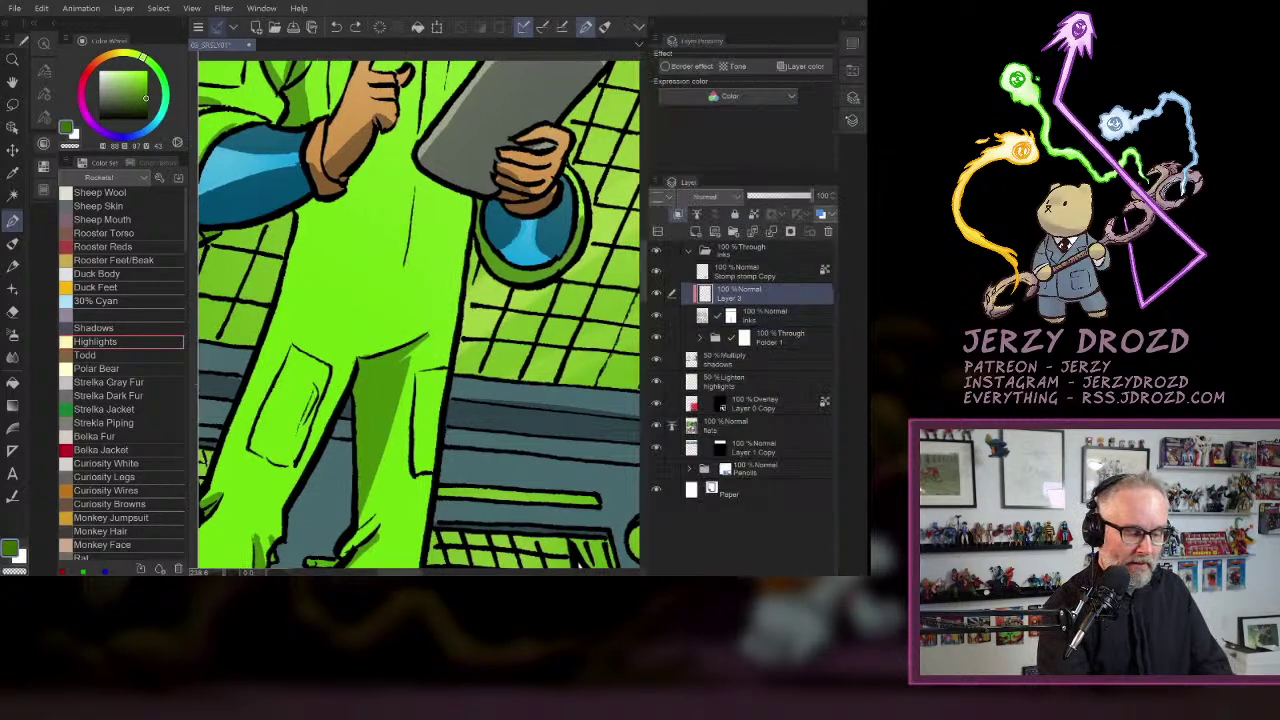
key("F7")
mouse_move(364, 255)
left_mouse_down()
mouse_move(302, 245)
mouse_move(271, 323)
left_mouse_up()
left_click_drag(278, 295, 244, 293)
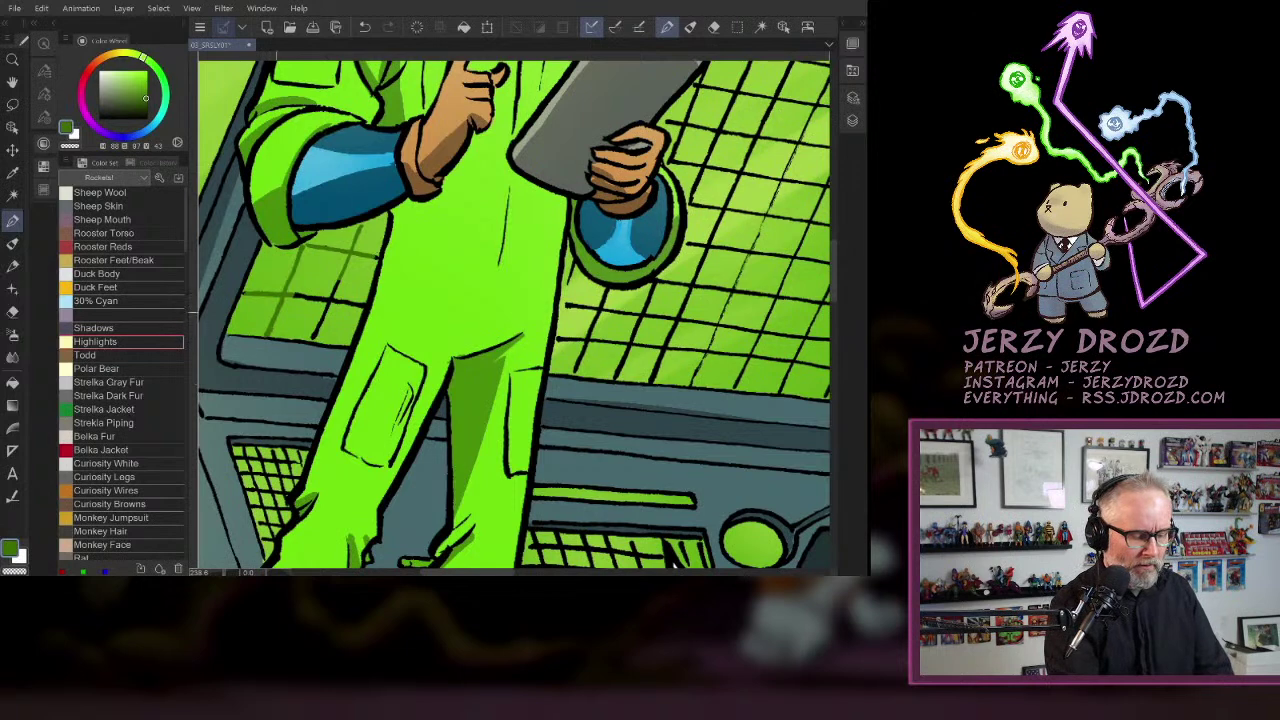
mouse_move(292, 295)
left_mouse_down()
mouse_move(344, 302)
mouse_move(313, 339)
mouse_move(366, 306)
left_mouse_up()
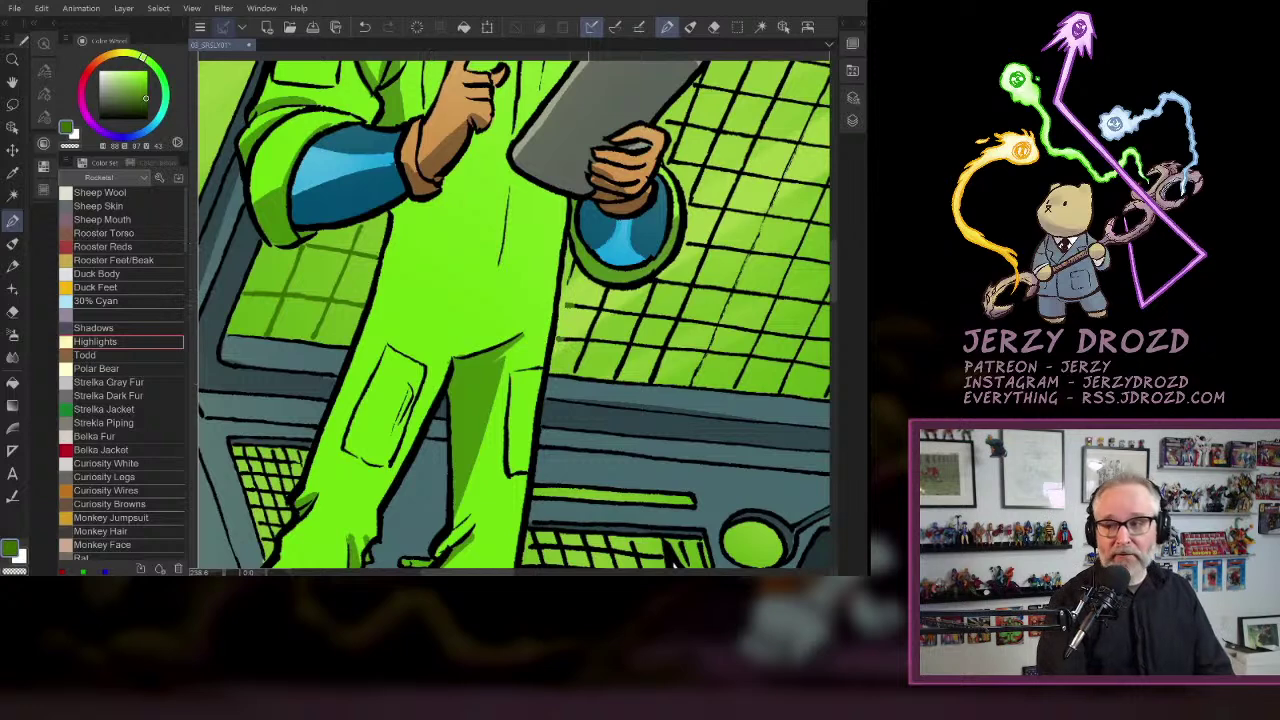
- Recolour the large monitor's grid lines beside the man's hip, below the cuff of his tablet-holding arm, dark green
left_click_drag(570, 304, 513, 306)
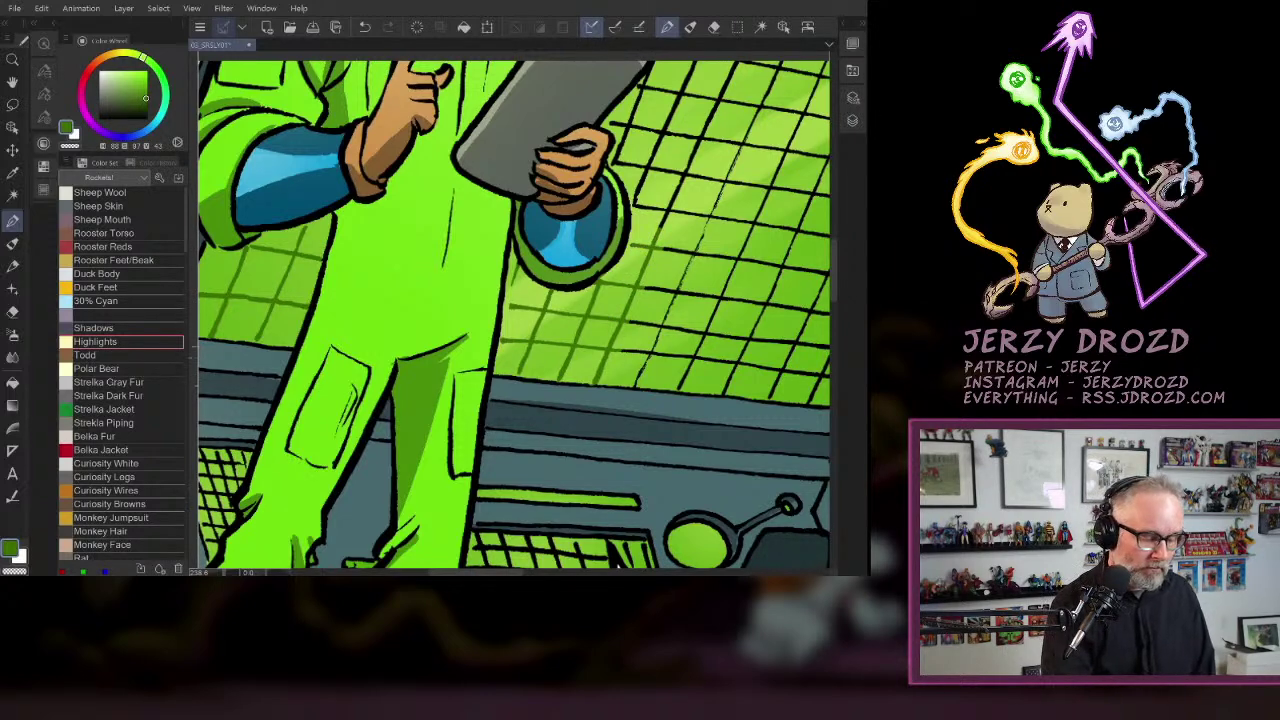
key("e")
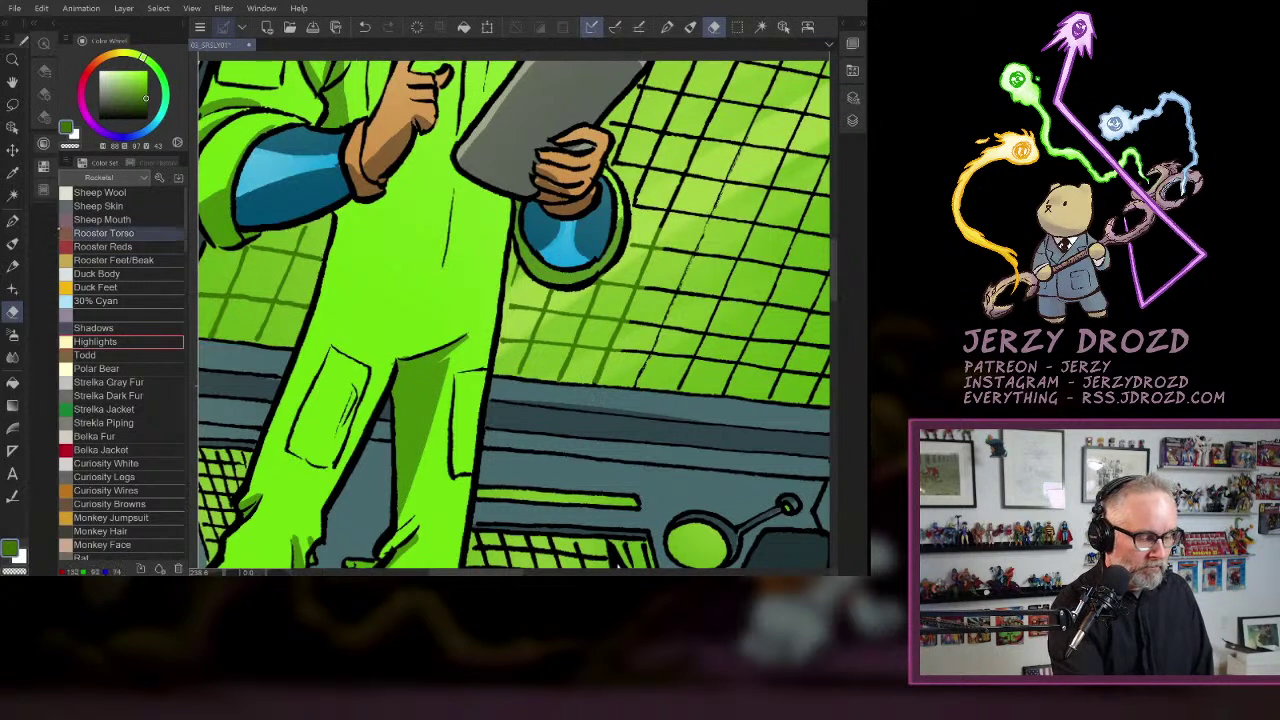
left_click(12, 221)
mouse_move(679, 293)
left_mouse_down()
mouse_move(642, 343)
mouse_move(691, 299)
left_mouse_up()
left_click_drag(662, 247, 676, 250)
mouse_move(661, 212)
left_mouse_down()
mouse_move(708, 224)
mouse_move(659, 228)
left_mouse_up()
left_click_drag(730, 198, 709, 223)
mouse_move(701, 253)
left_mouse_down()
mouse_move(727, 259)
mouse_move(718, 299)
left_mouse_up()
- Continue the dark green recolouring of the grid lines across the large monitor, working along its lower edge
mouse_move(669, 327)
left_mouse_down()
mouse_move(699, 334)
mouse_move(653, 361)
mouse_move(540, 322)
mouse_move(661, 288)
mouse_move(655, 268)
left_mouse_up()
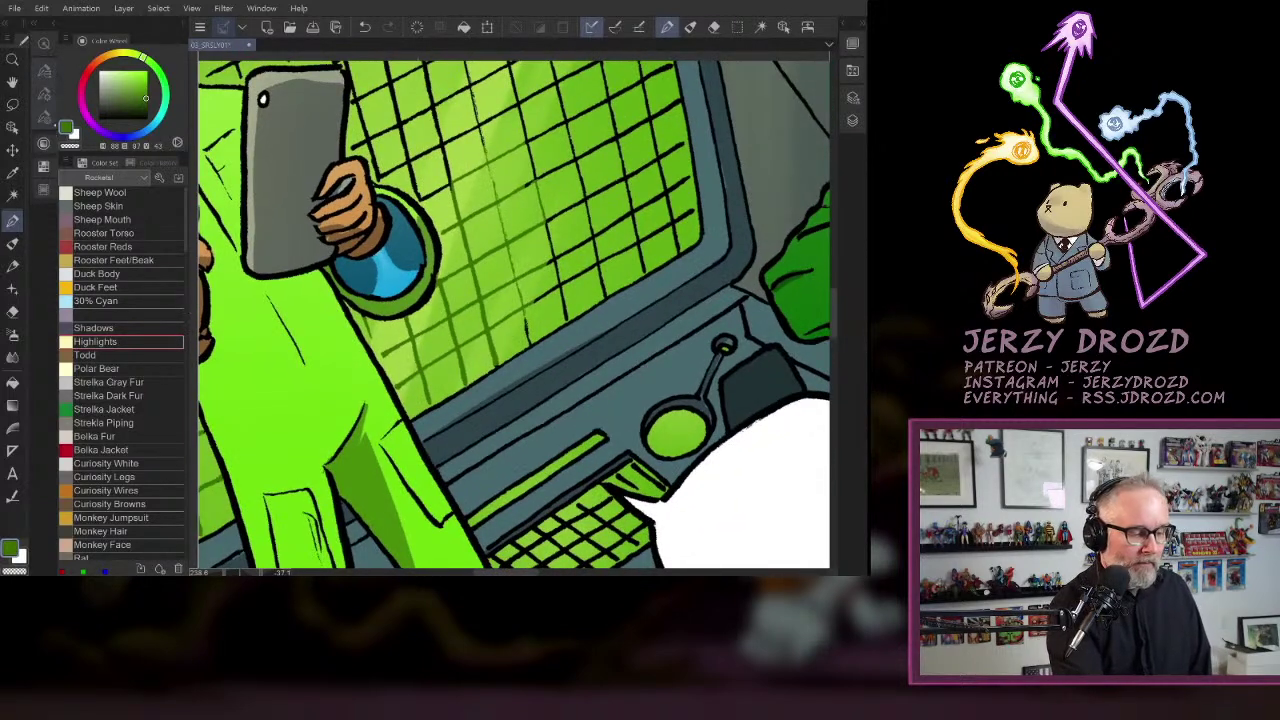
left_click(44, 117)
left_click(44, 117)
left_click_drag(498, 279, 469, 303)
left_click_drag(553, 251, 487, 293)
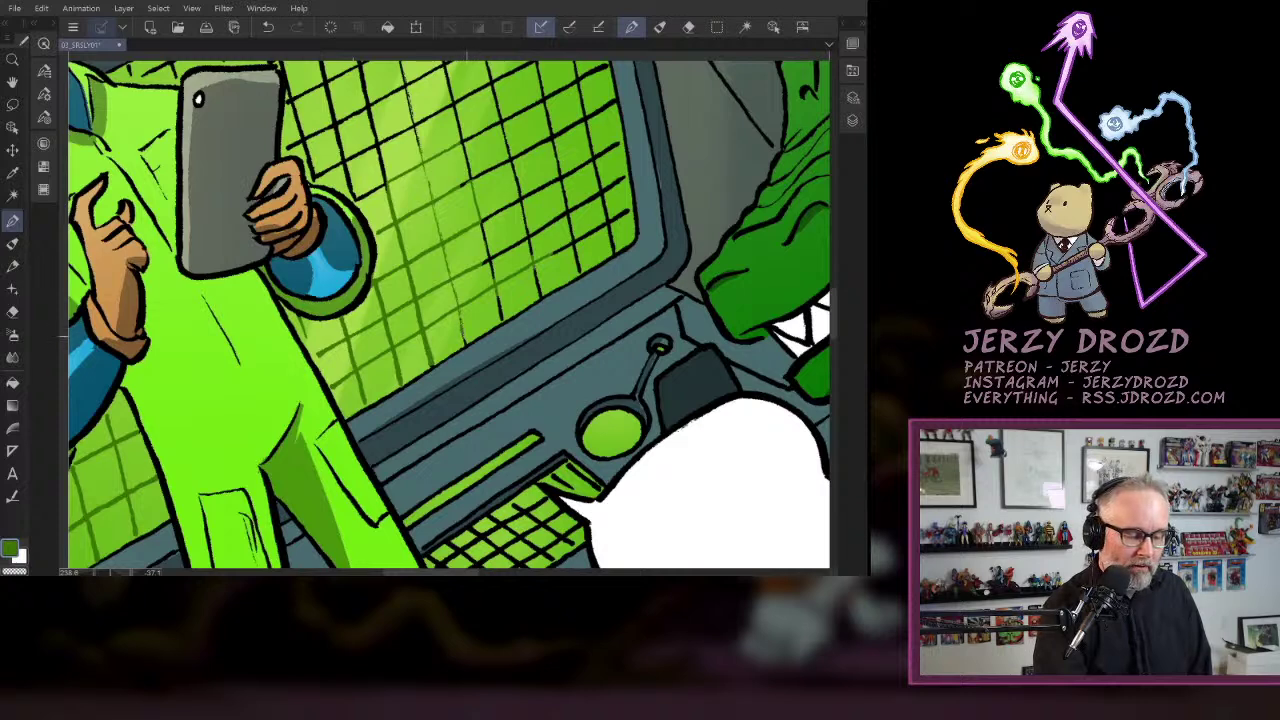
- Recolor the black grid lines dark green across the lower right part of the large monitor, undoing one stray stroke
left_click_drag(503, 319, 453, 108)
mouse_move(487, 219)
left_mouse_down()
mouse_move(549, 138)
mouse_move(579, 166)
left_mouse_up()
mouse_move(506, 143)
left_mouse_down()
mouse_move(527, 230)
mouse_move(583, 205)
left_mouse_up()
left_click_drag(548, 256, 575, 241)
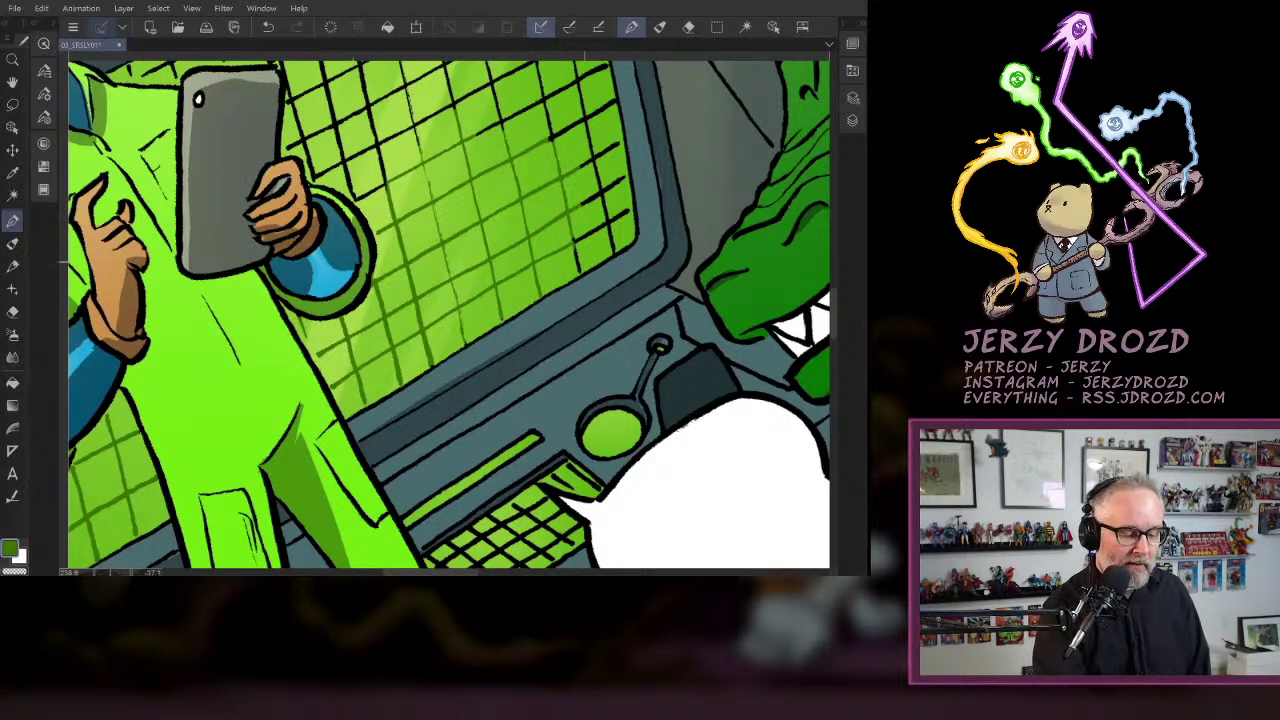
key("ctrl+z")
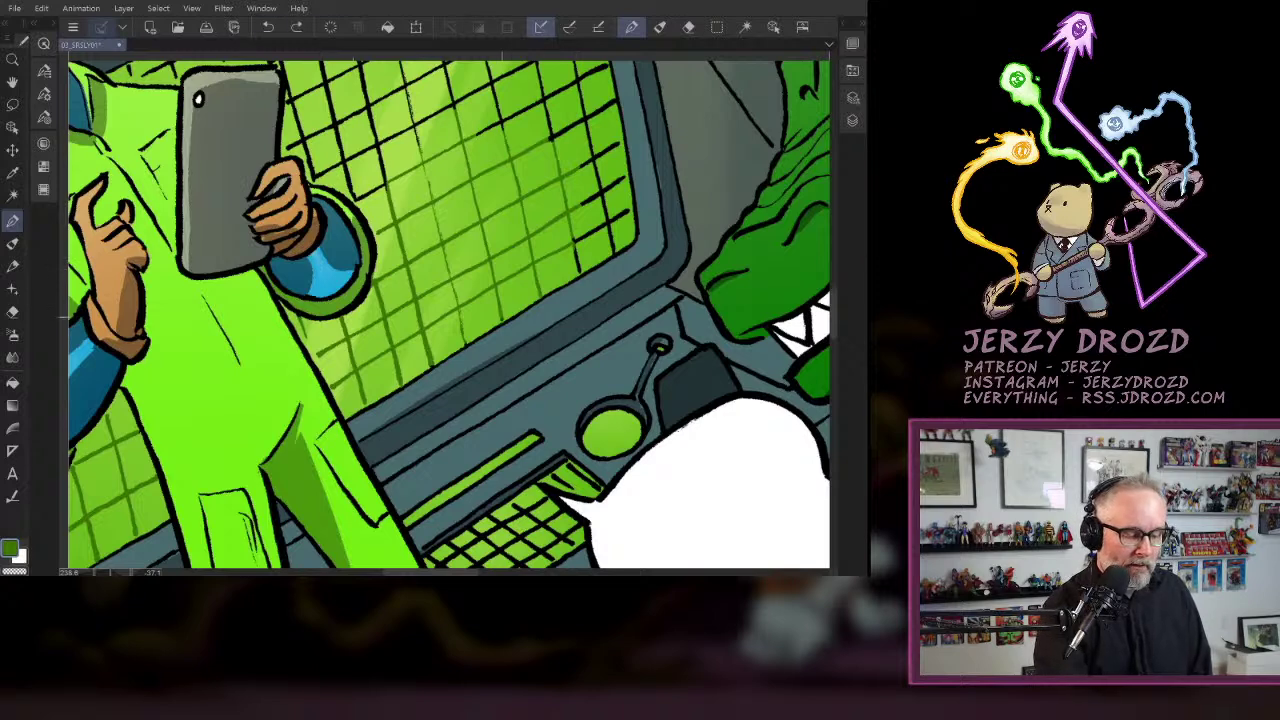
left_click_drag(580, 273, 573, 238)
mouse_move(530, 73)
left_mouse_down()
mouse_move(609, 231)
mouse_move(628, 210)
left_mouse_up()
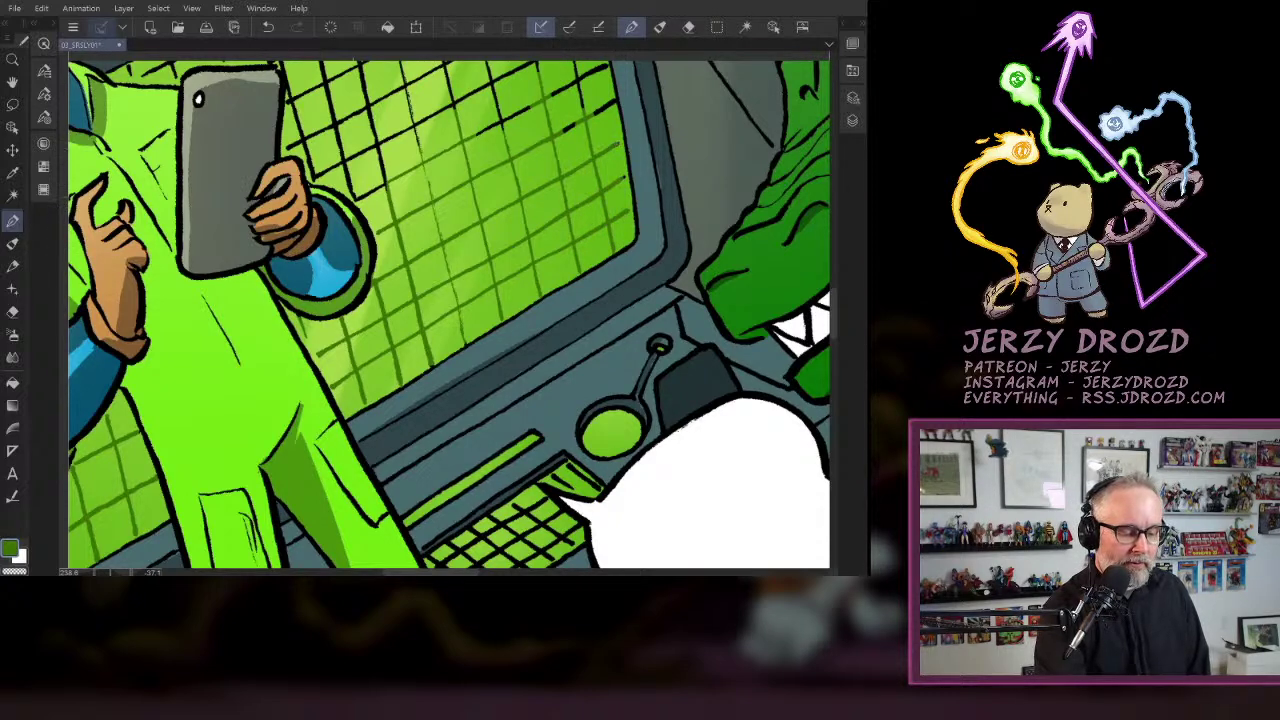
left_click_drag(618, 165, 689, 226)
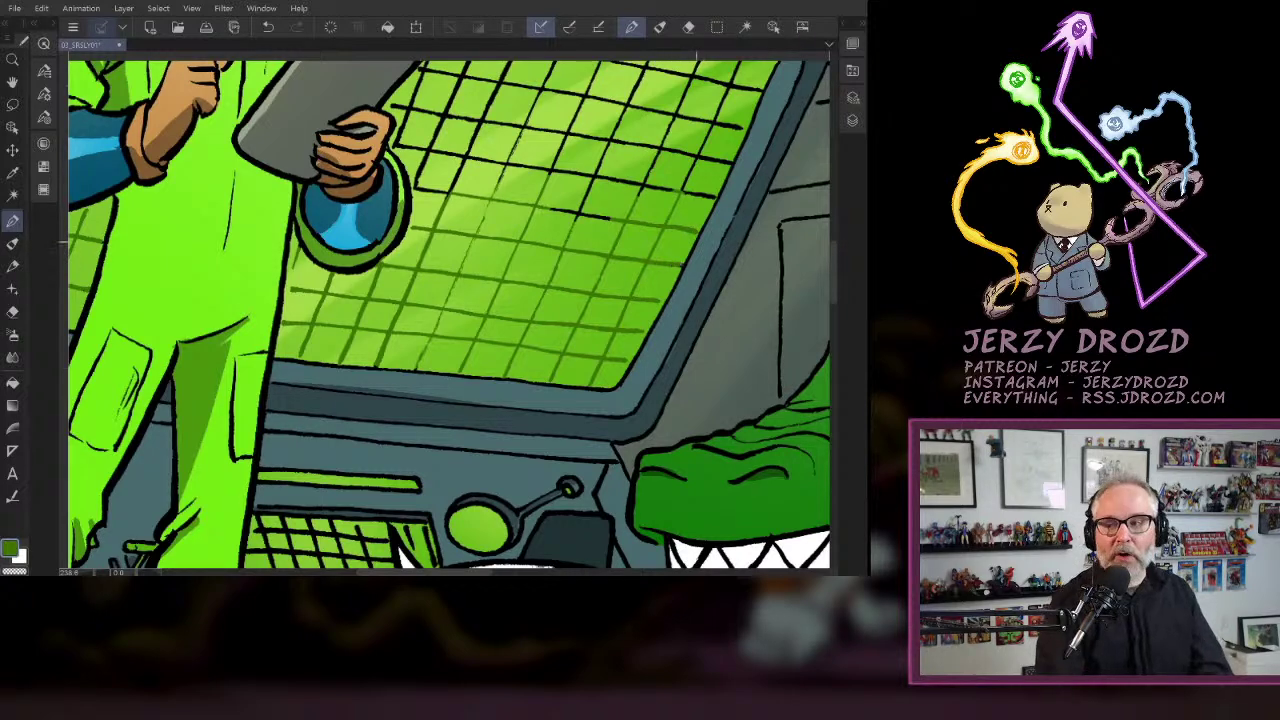
- Paint the remaining black grid lines dark green across the middle and right side of the large monitor
left_click_drag(751, 369, 697, 388)
left_click_drag(400, 315, 395, 321)
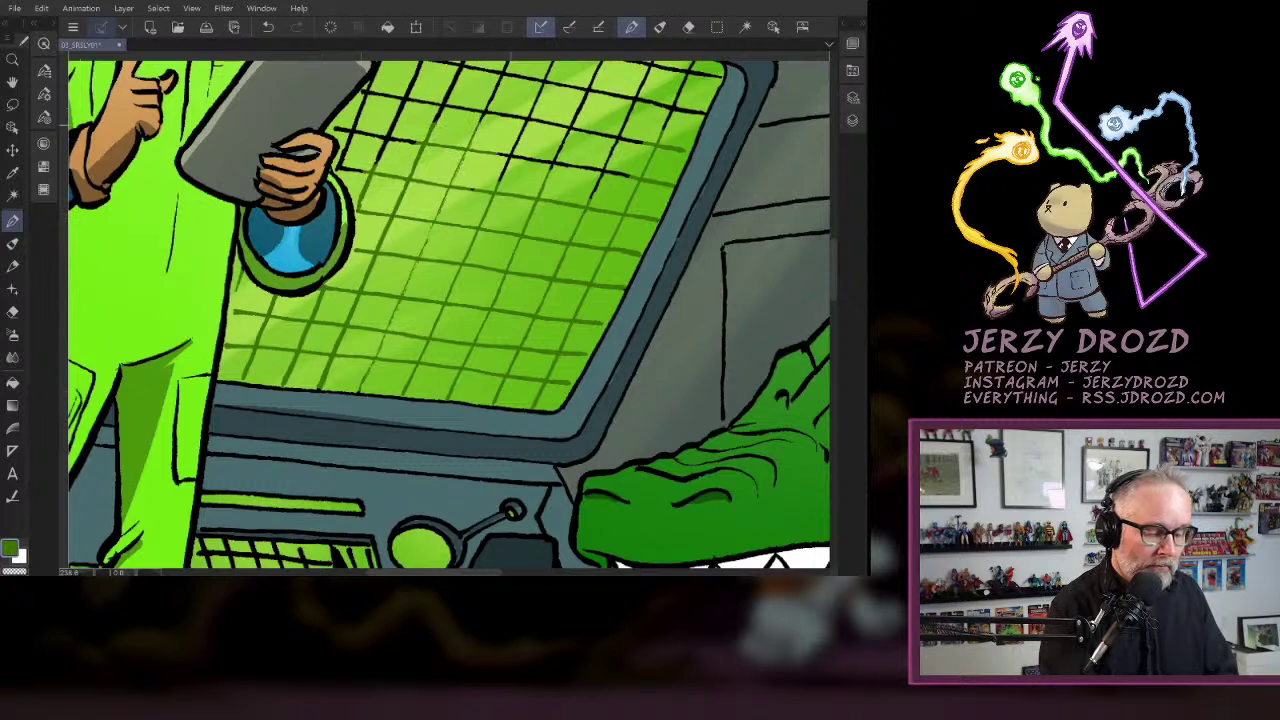
mouse_move(500, 150)
left_mouse_down()
mouse_move(535, 160)
mouse_move(600, 135)
mouse_move(641, 142)
left_mouse_up()
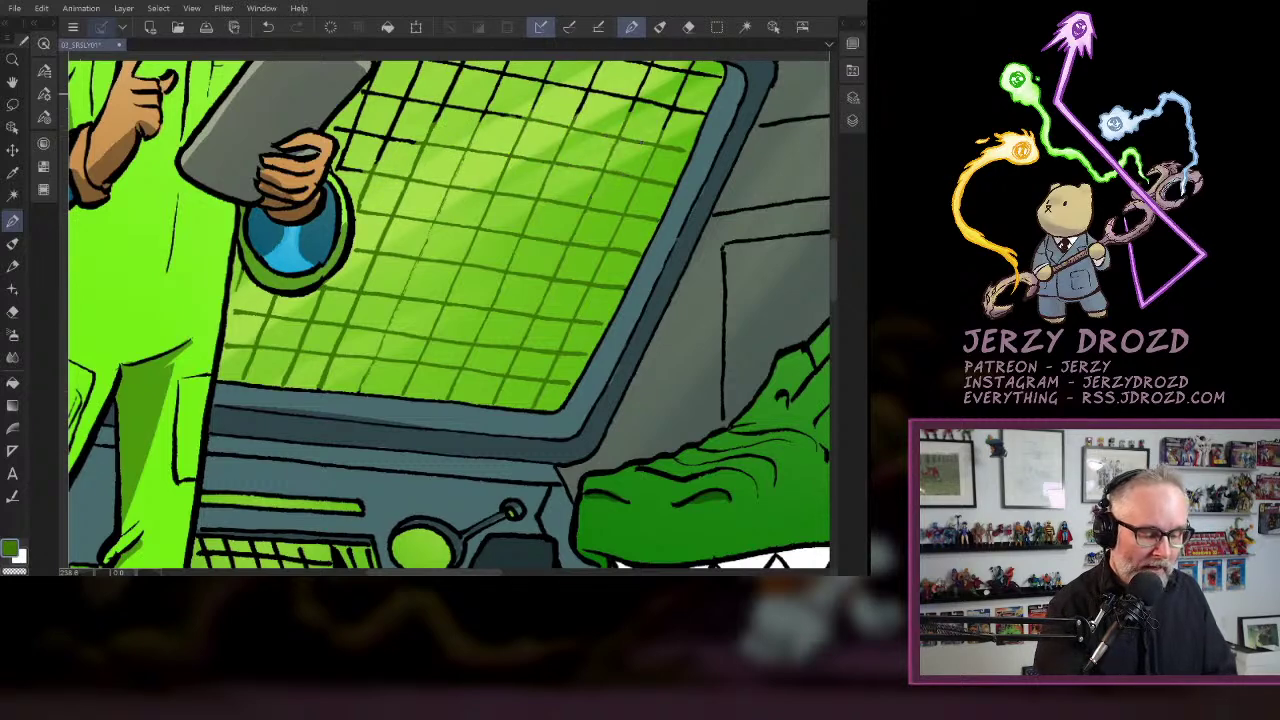
mouse_move(620, 94)
left_mouse_down()
mouse_move(647, 238)
mouse_move(612, 184)
mouse_move(614, 256)
left_mouse_up()
left_click_drag(617, 192, 626, 188)
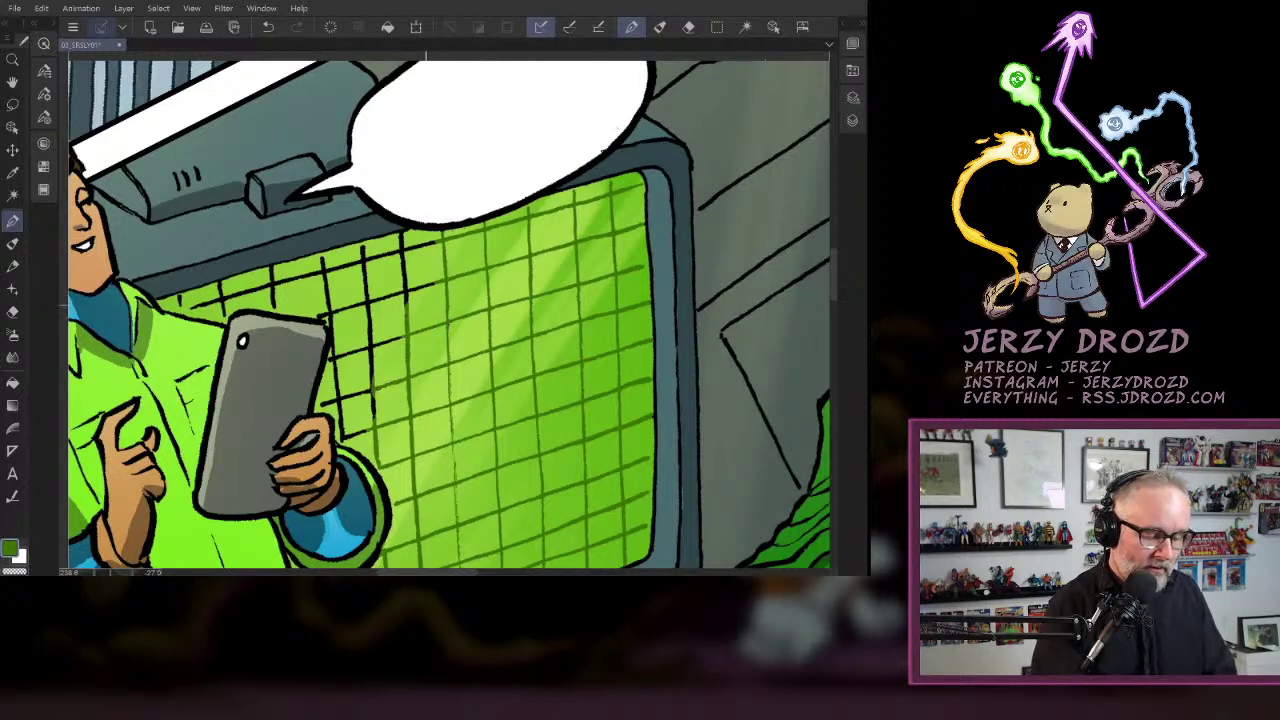
- Paint the black grid lines dark green between the tablet and the speech balloon on the large monitor
left_click_drag(426, 305, 521, 239)
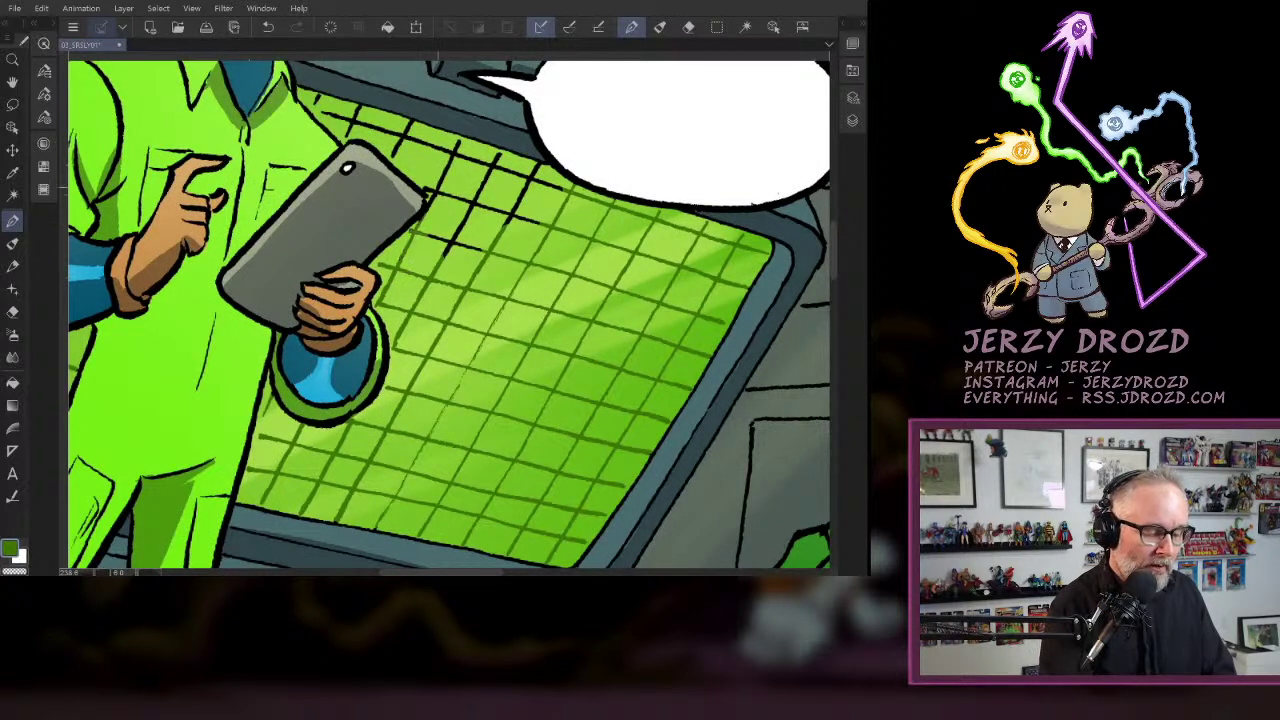
left_click_drag(435, 197, 459, 154)
left_click_drag(480, 188, 445, 256)
mouse_move(428, 235)
left_mouse_down()
mouse_move(479, 246)
mouse_move(525, 190)
left_mouse_up()
mouse_move(449, 315)
left_mouse_down()
mouse_move(454, 411)
mouse_move(531, 411)
left_mouse_up()
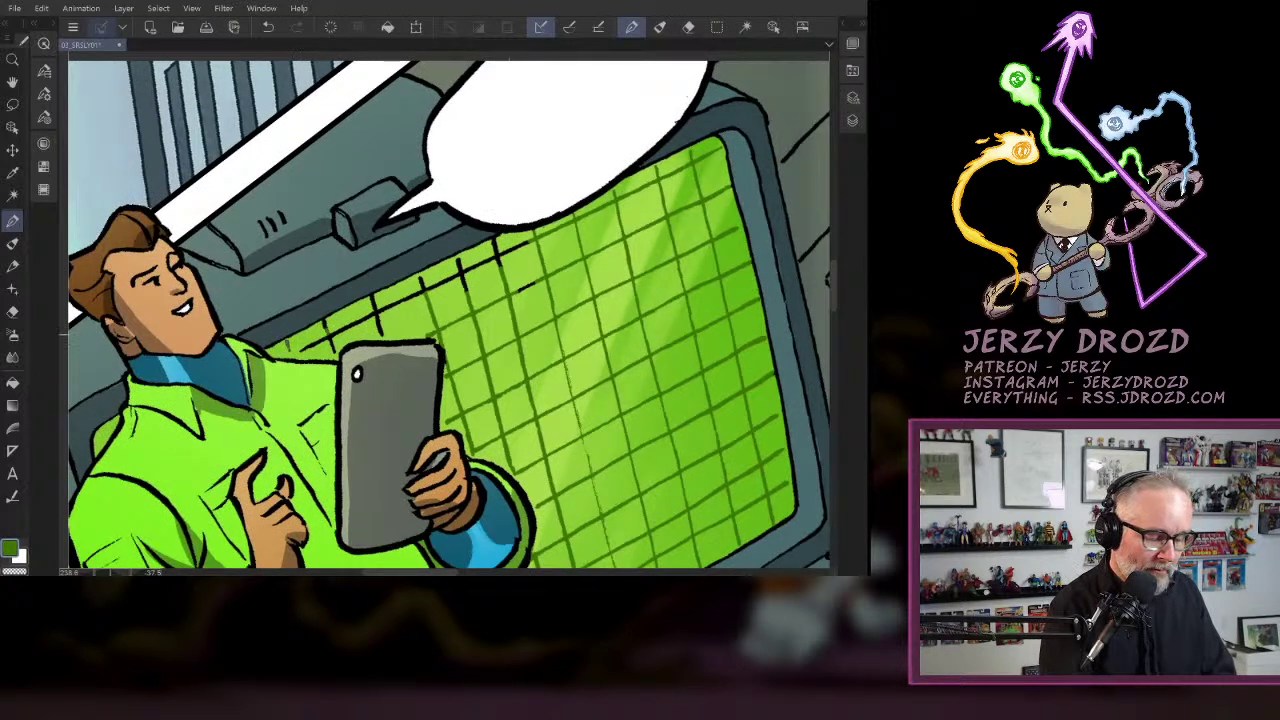
- Recolor the last black grid lines dark green along the monitor's upper edge, above the tablet
left_click_drag(303, 350, 506, 251)
mouse_move(371, 295)
left_mouse_down()
mouse_move(376, 307)
mouse_move(467, 291)
mouse_move(502, 268)
left_mouse_up()
mouse_move(502, 252)
left_mouse_down()
mouse_move(529, 241)
mouse_move(491, 247)
left_mouse_up()
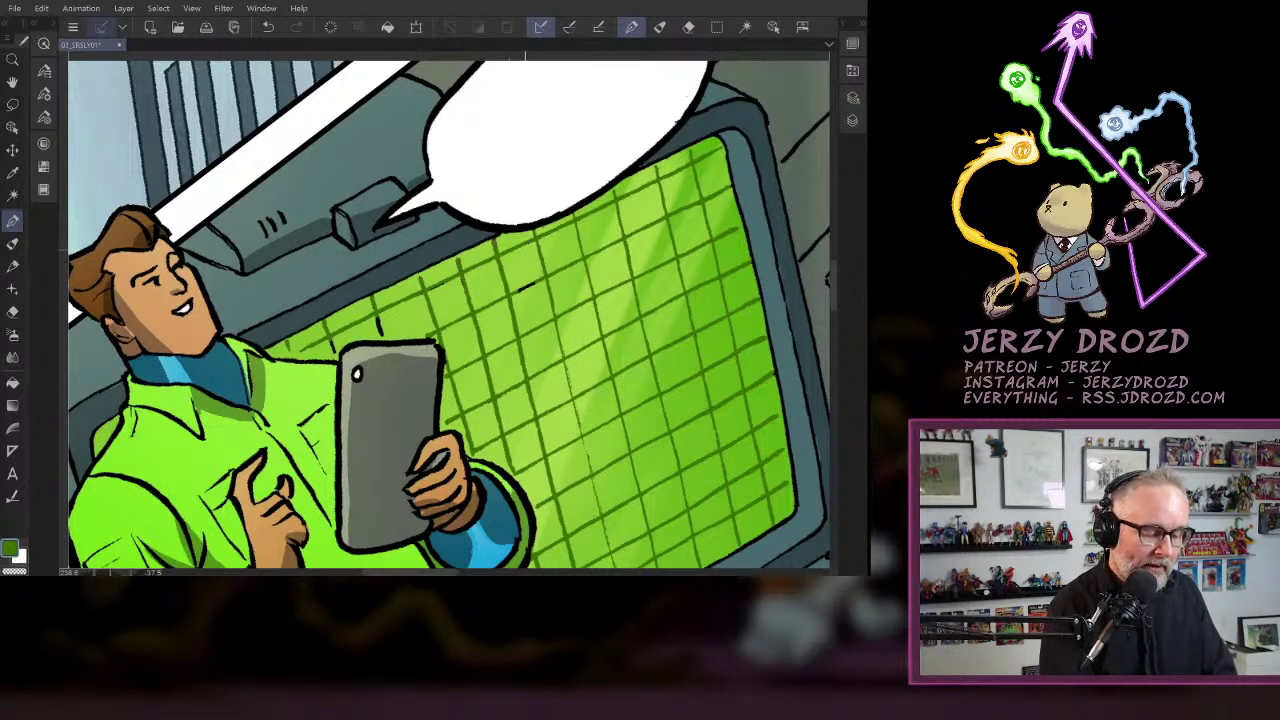
left_click_drag(537, 282, 511, 292)
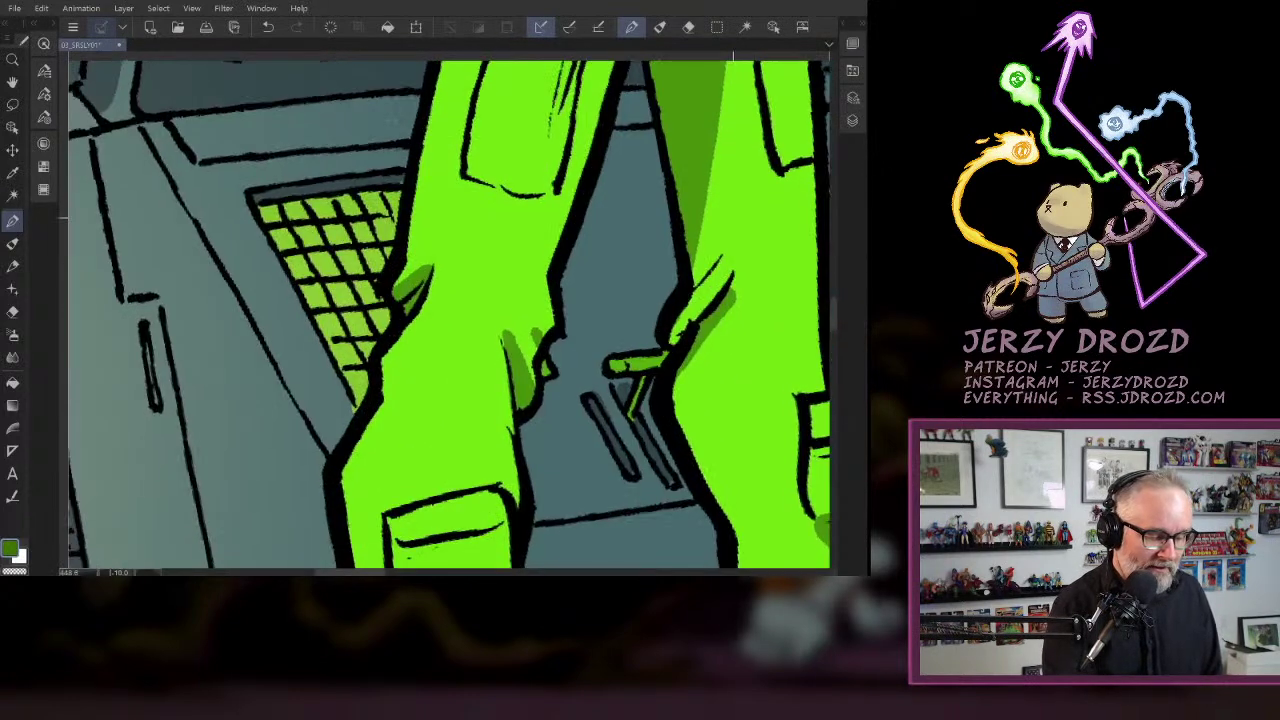
- Recolor the black grid lines dark green on the small console panel beside the man's leg, redoing one stroke
left_click_drag(320, 218, 282, 212)
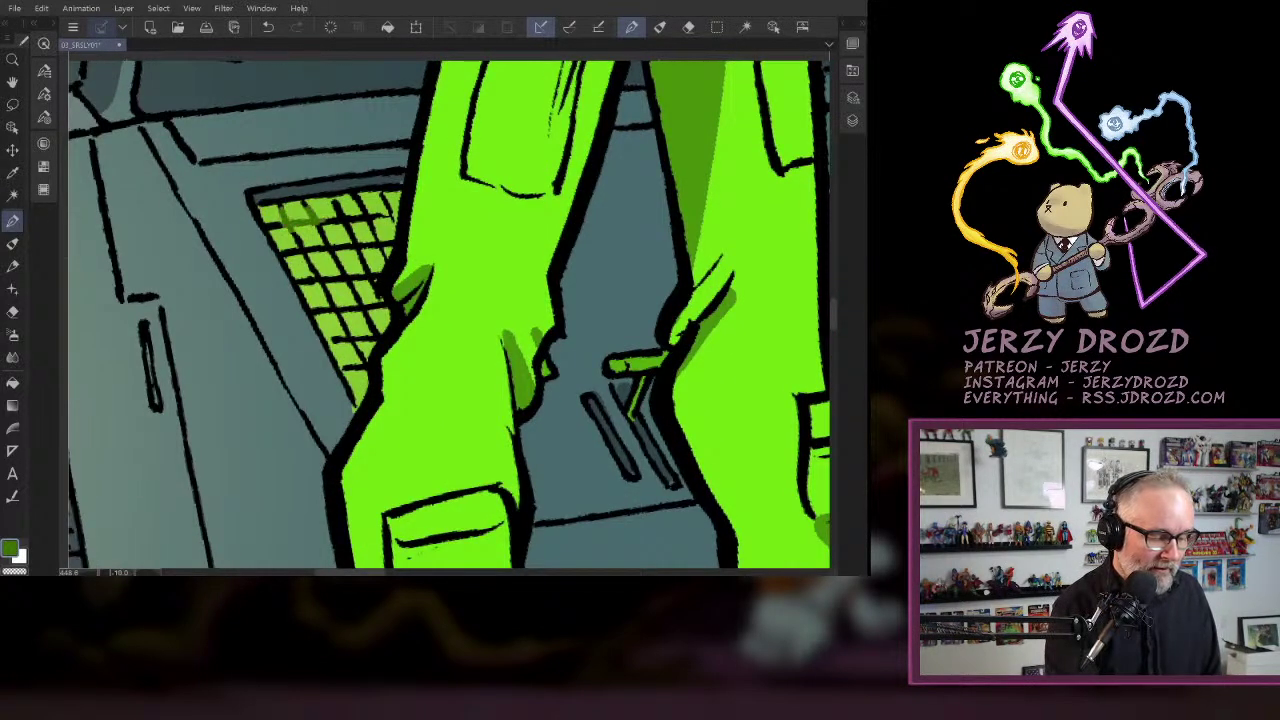
left_click_drag(332, 204, 326, 258)
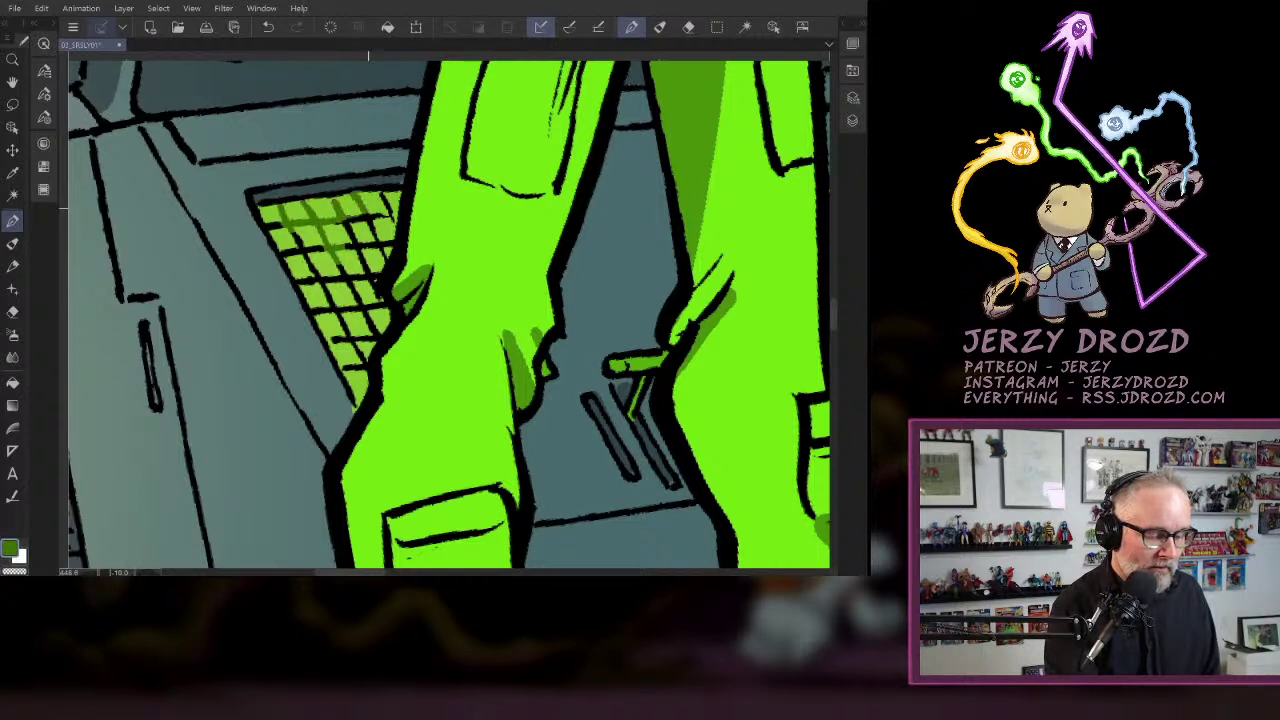
left_click_drag(345, 228, 385, 206)
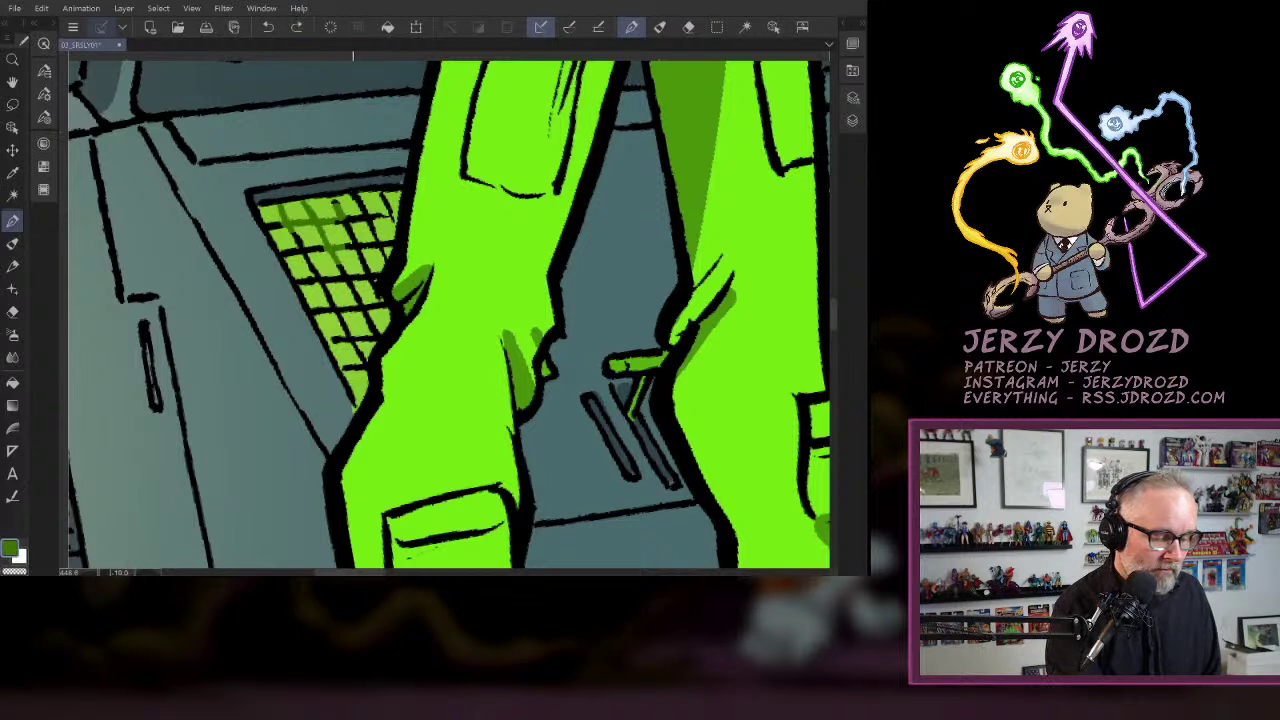
key("ctrl+z")
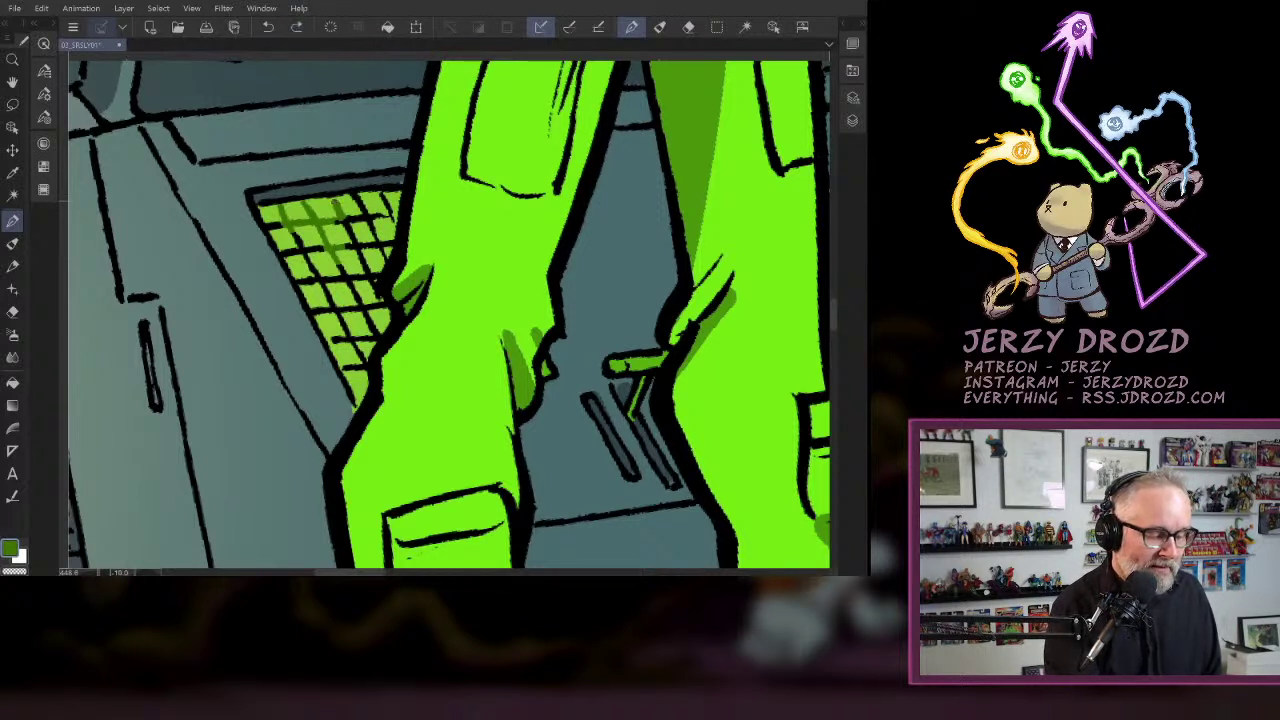
left_click_drag(358, 230, 388, 199)
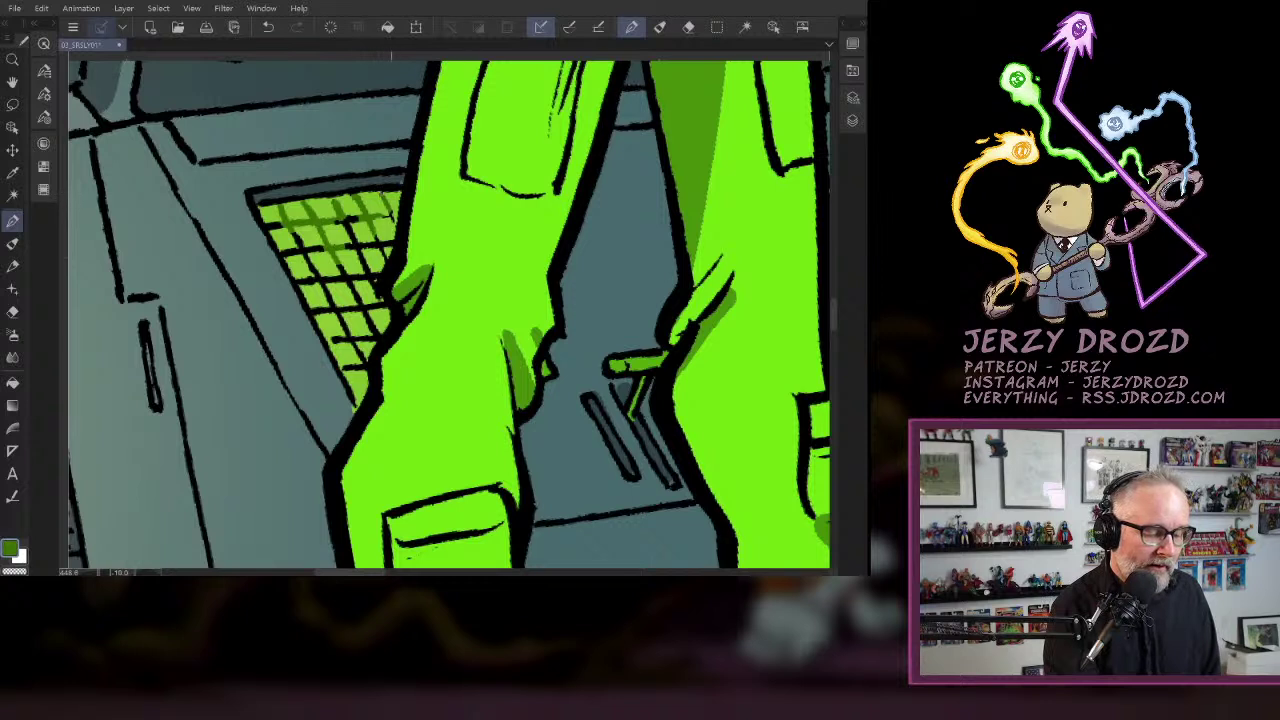
mouse_move(391, 214)
left_mouse_down()
mouse_move(344, 242)
mouse_move(268, 228)
mouse_move(284, 256)
left_mouse_up()
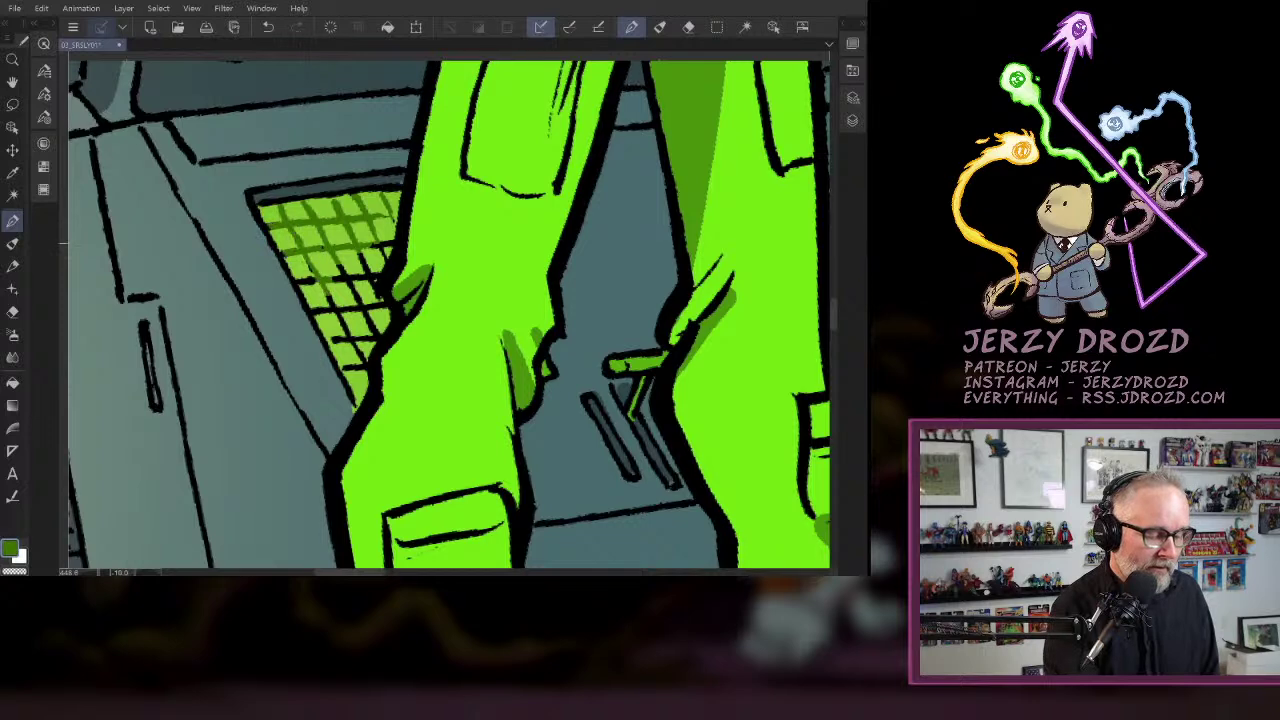
left_click_drag(288, 232, 388, 240)
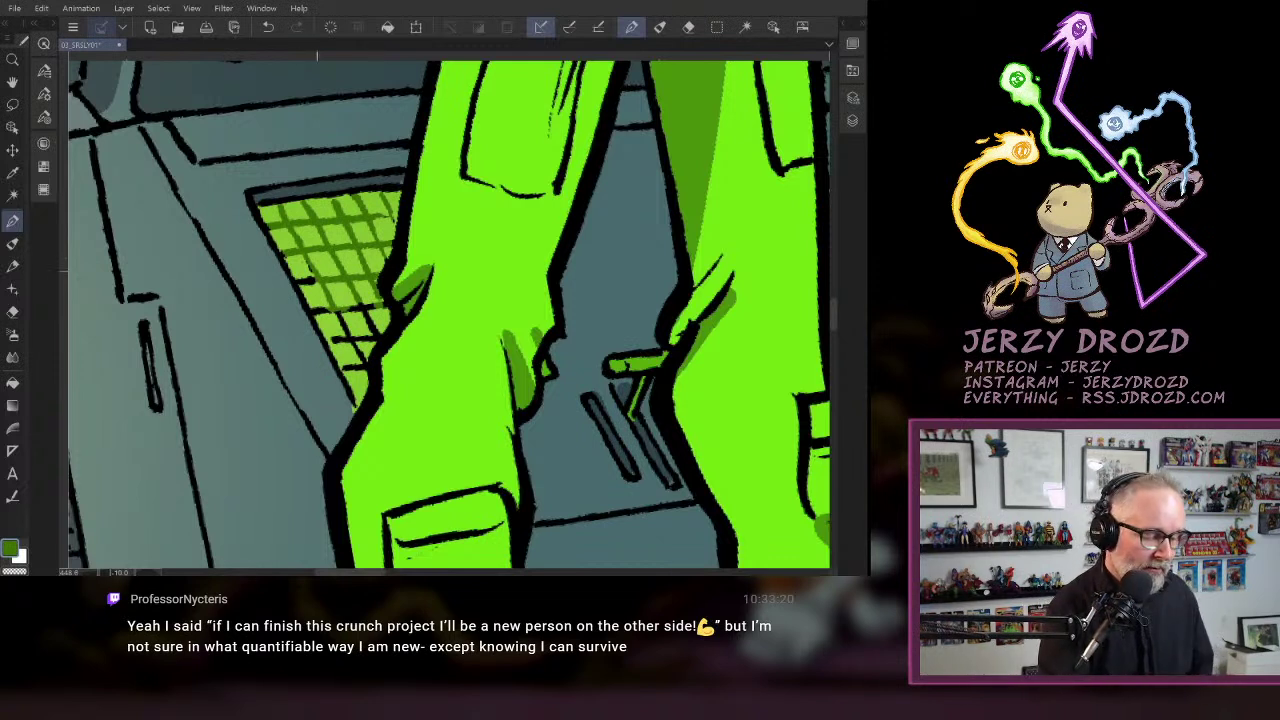
left_click_drag(315, 279, 300, 283)
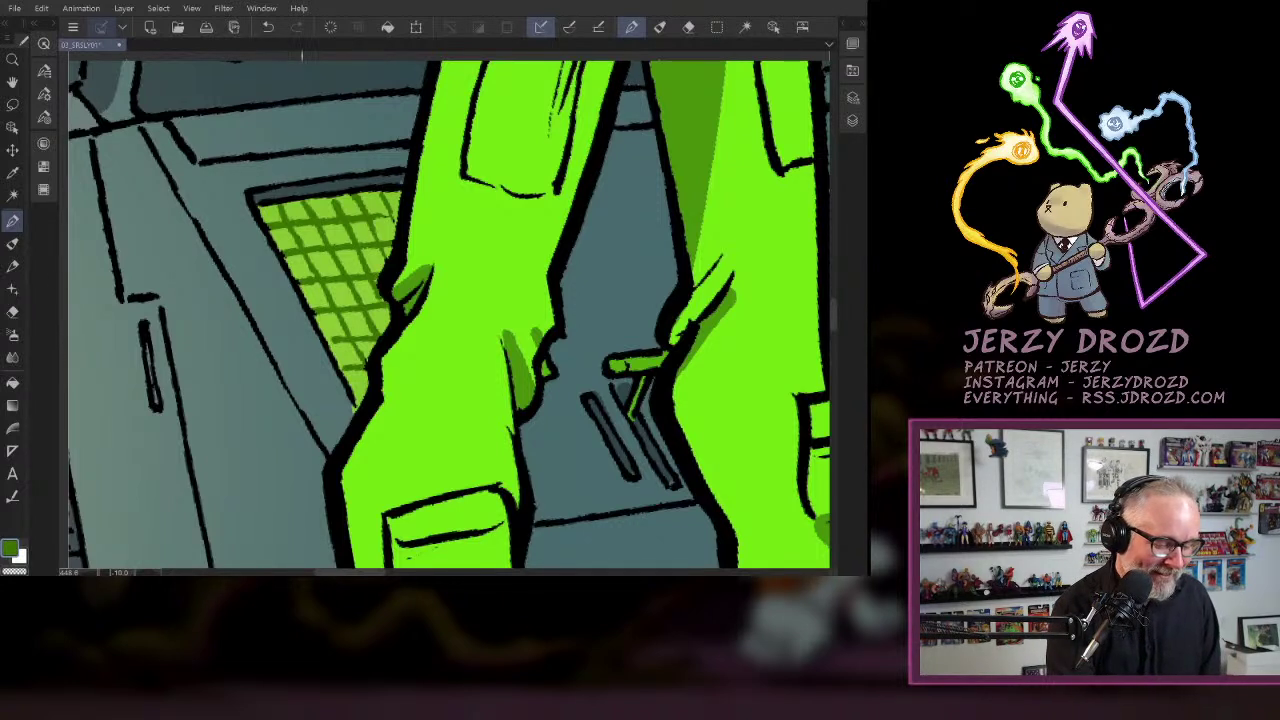
- Show the layer list, expand Folder 1 and select the layer mask of Layer 1 Copy
left_click_drag(690, 263, 163, 247)
scroll(588, 377, "down", 3)
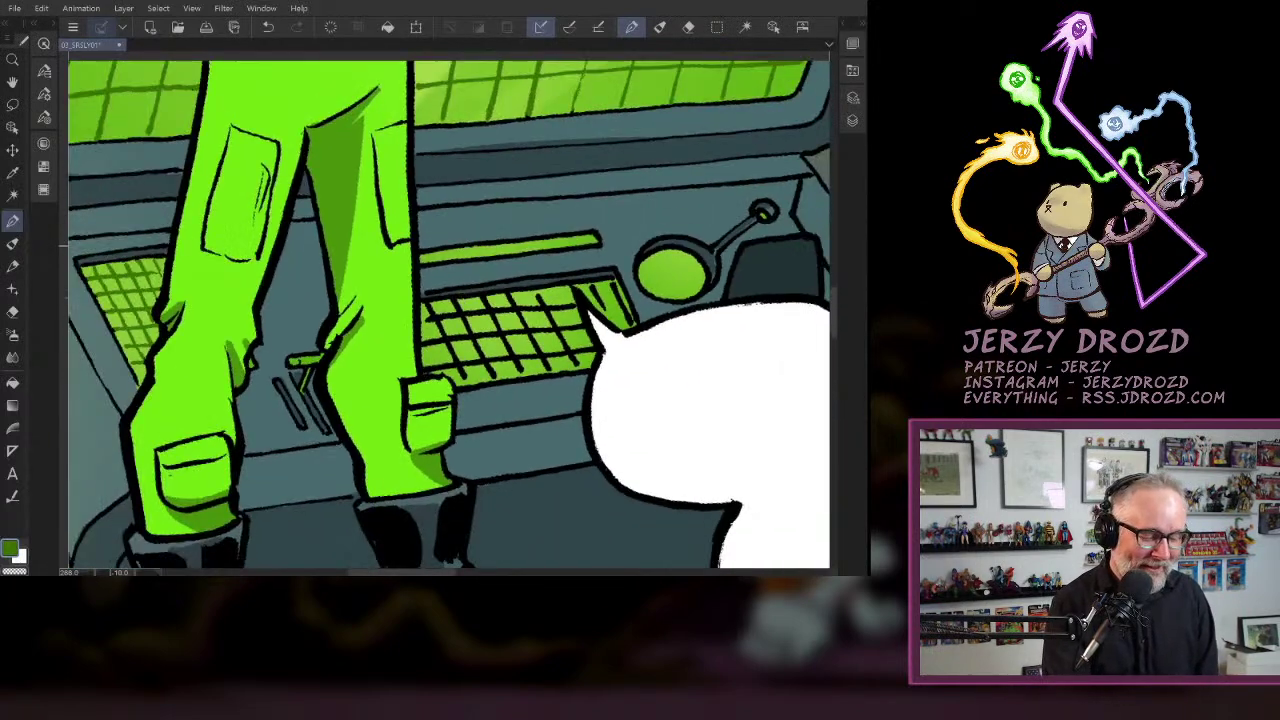
scroll(588, 377, "down", 4)
scroll(620, 382, "down", 4)
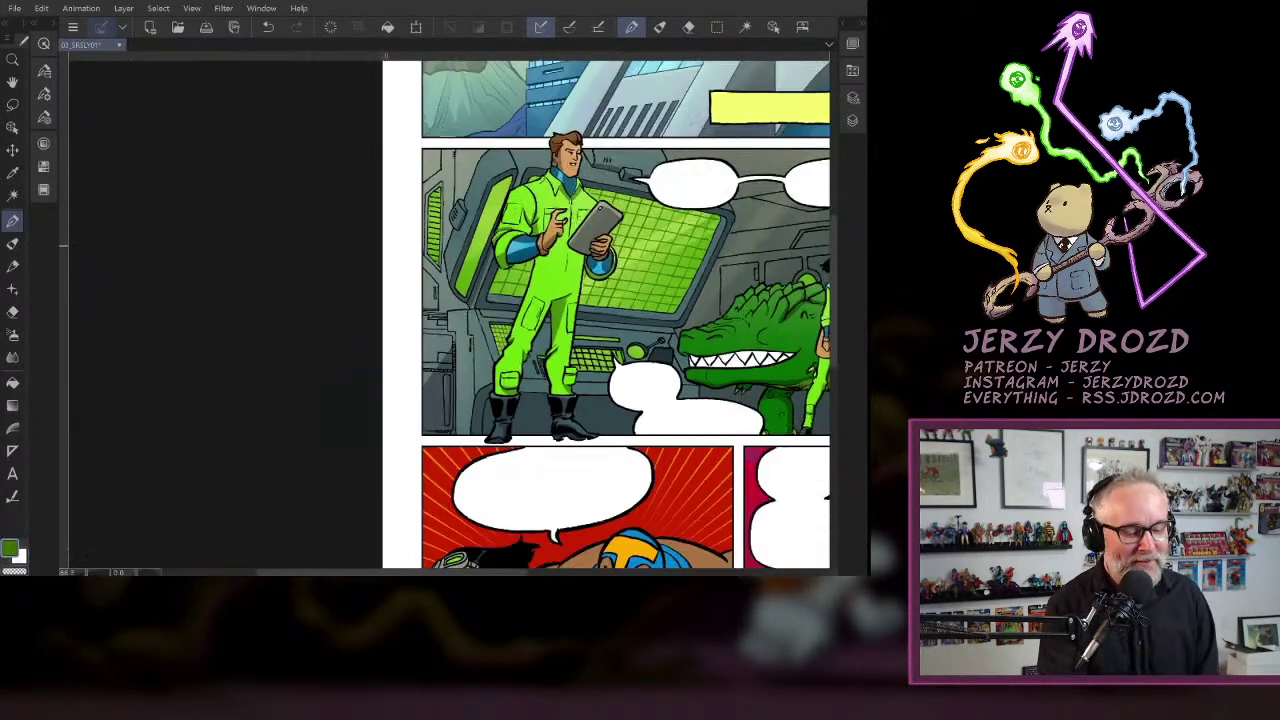
left_click_drag(620, 382, 516, 393)
scroll(385, 180, "up", 5)
left_click_drag(385, 180, 525, 305)
left_click(852, 120)
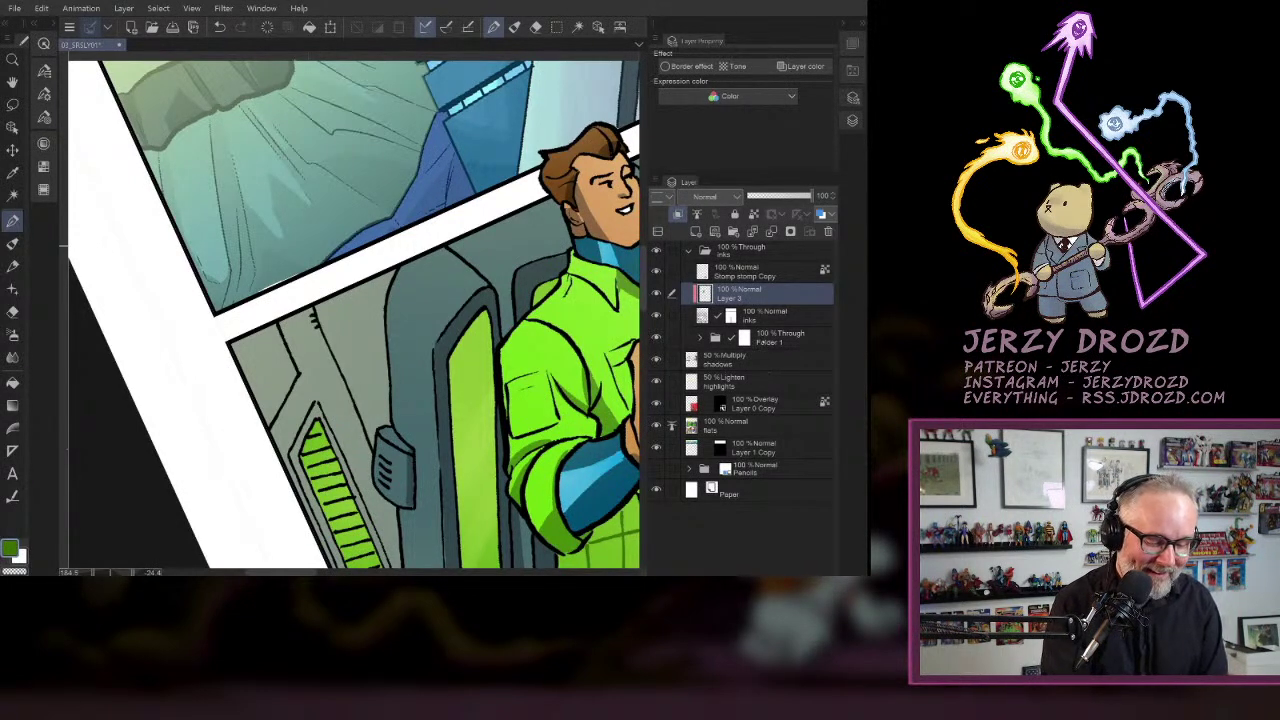
left_click(700, 338)
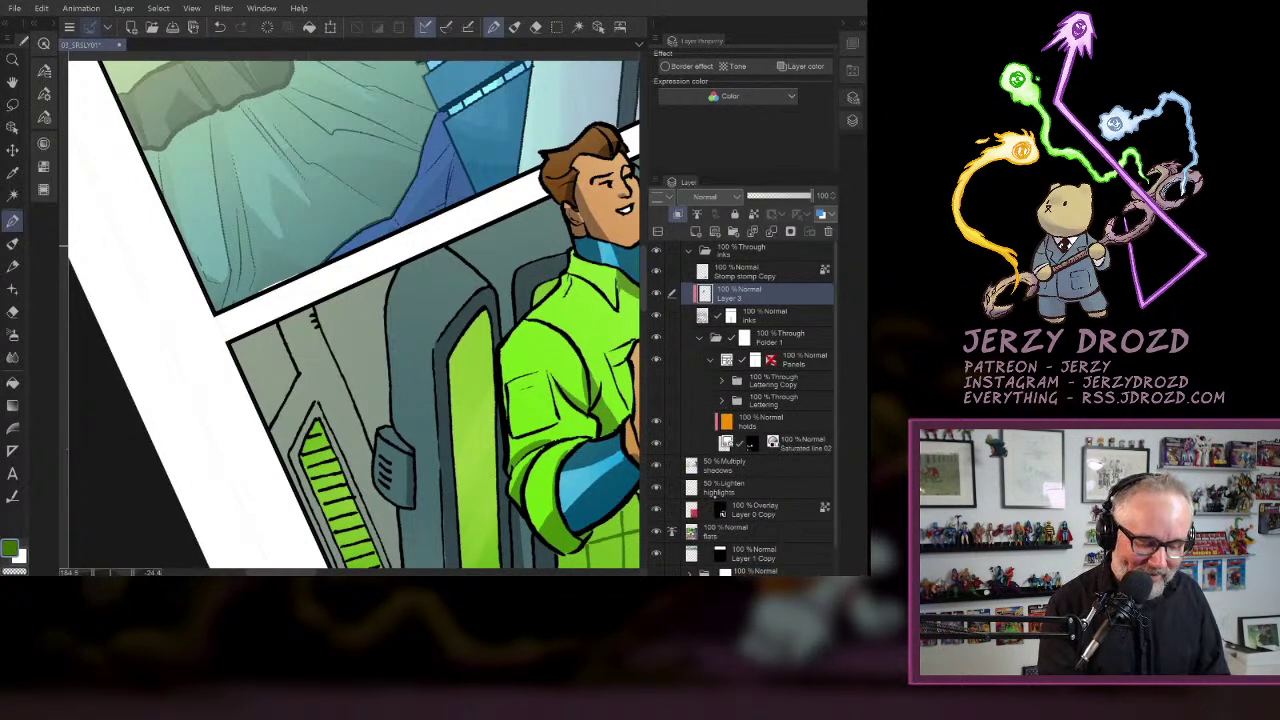
scroll(743, 408, "down", 1)
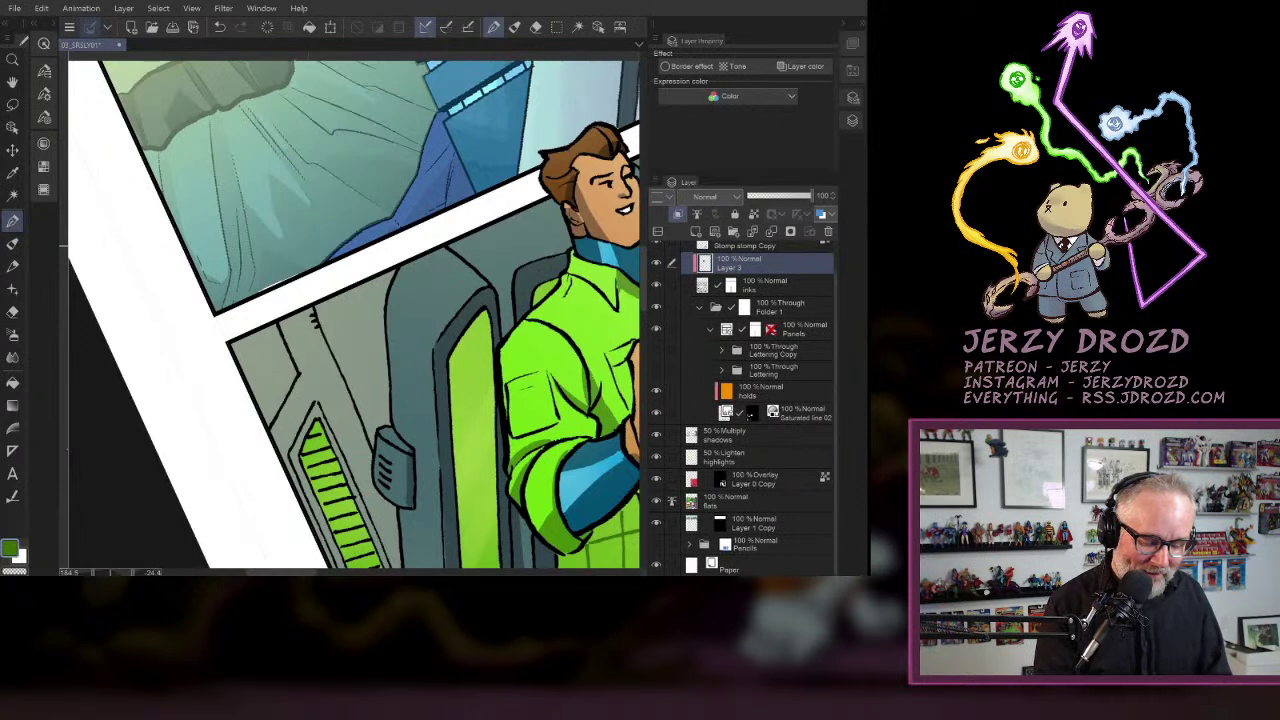
left_click(721, 524)
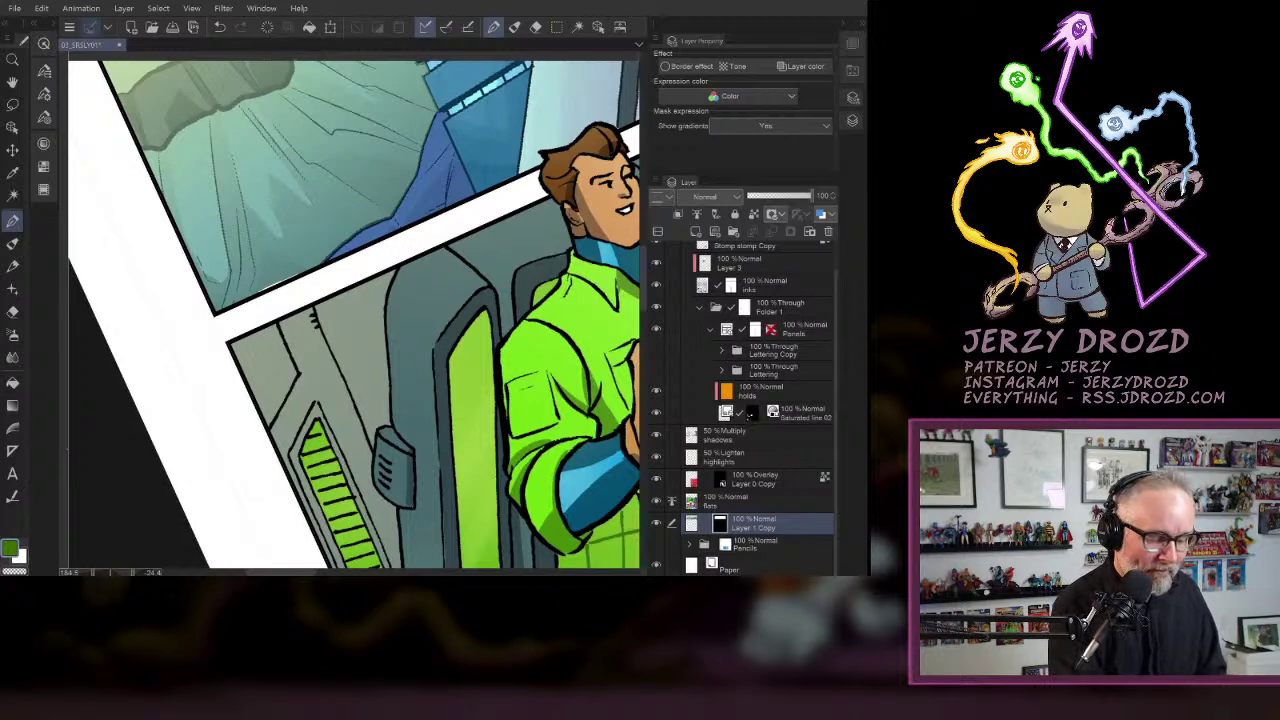
scroll(311, 303, "up", 5)
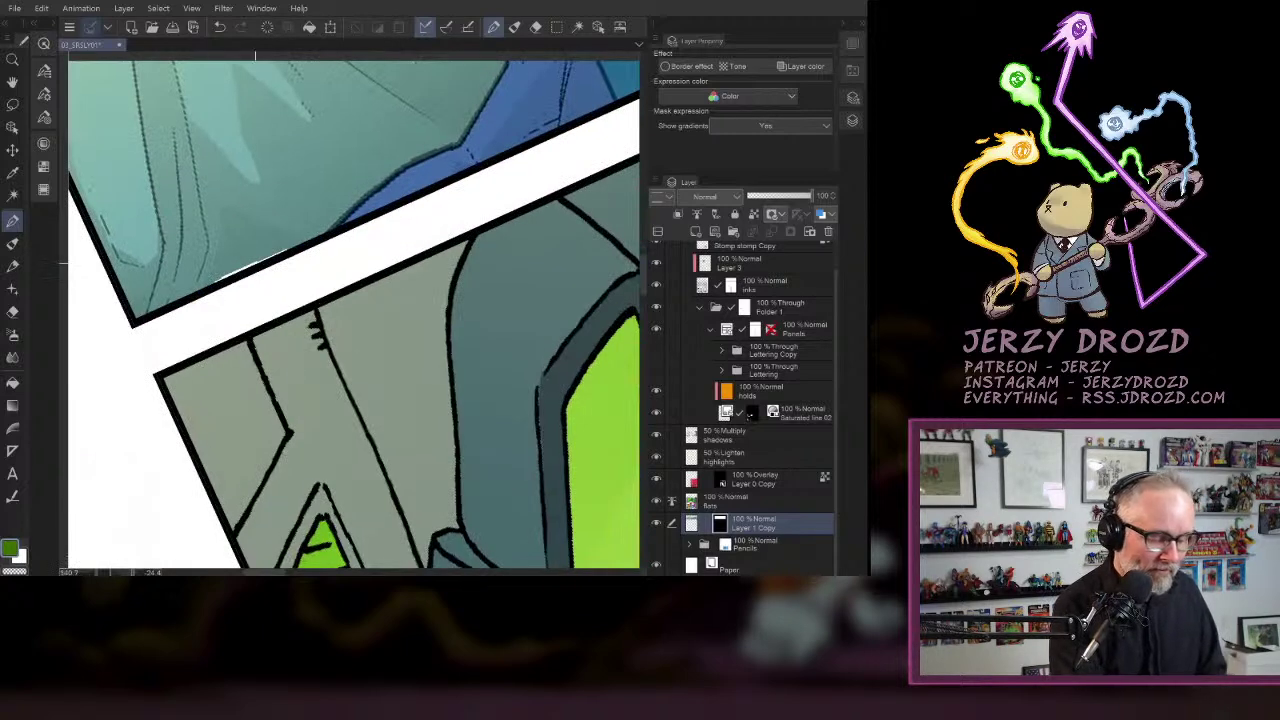
- Try to close the white gap along the mountain panel's lower border by erasing and painting on the Layer 1 Copy mask, and sample the background's teal
left_click(12, 312)
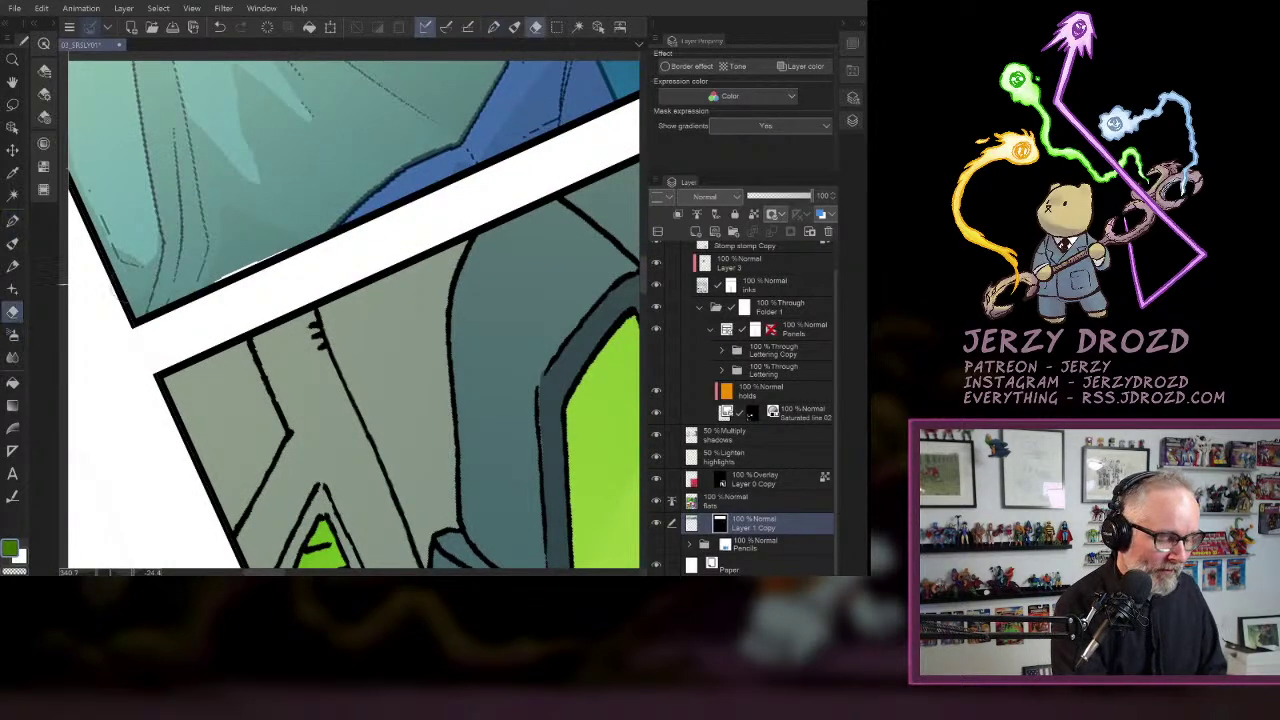
left_click_drag(272, 256, 210, 284)
left_click(12, 221)
left_click_drag(284, 250, 206, 284)
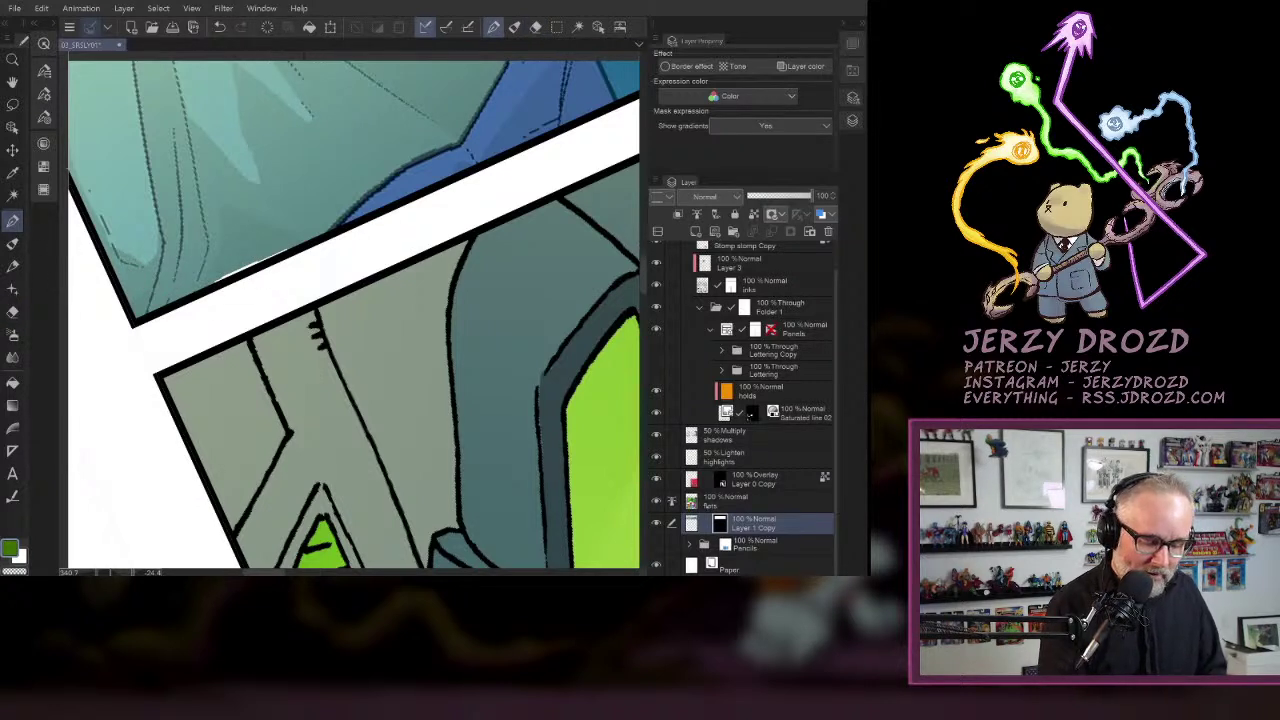
left_click(247, 250, "alt")
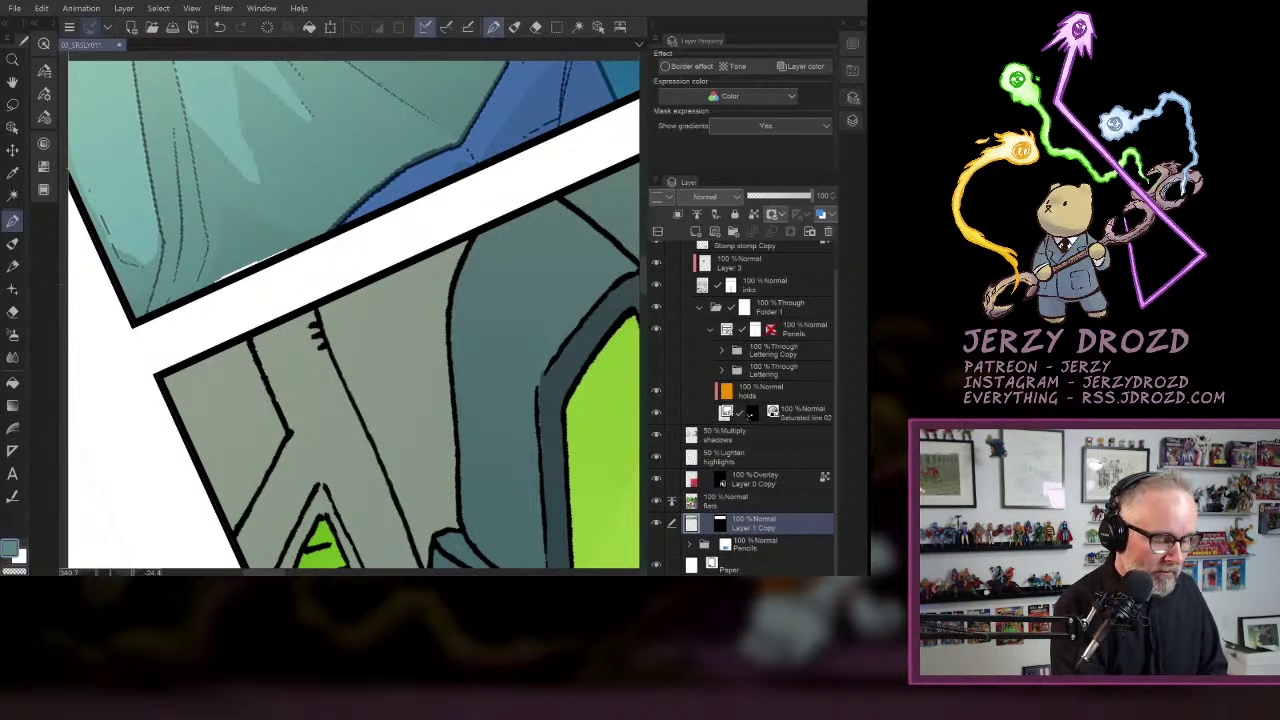
- Disable the Layer 1 Copy mask to examine the artwork around the panel borders, and enable it again
left_click(720, 524)
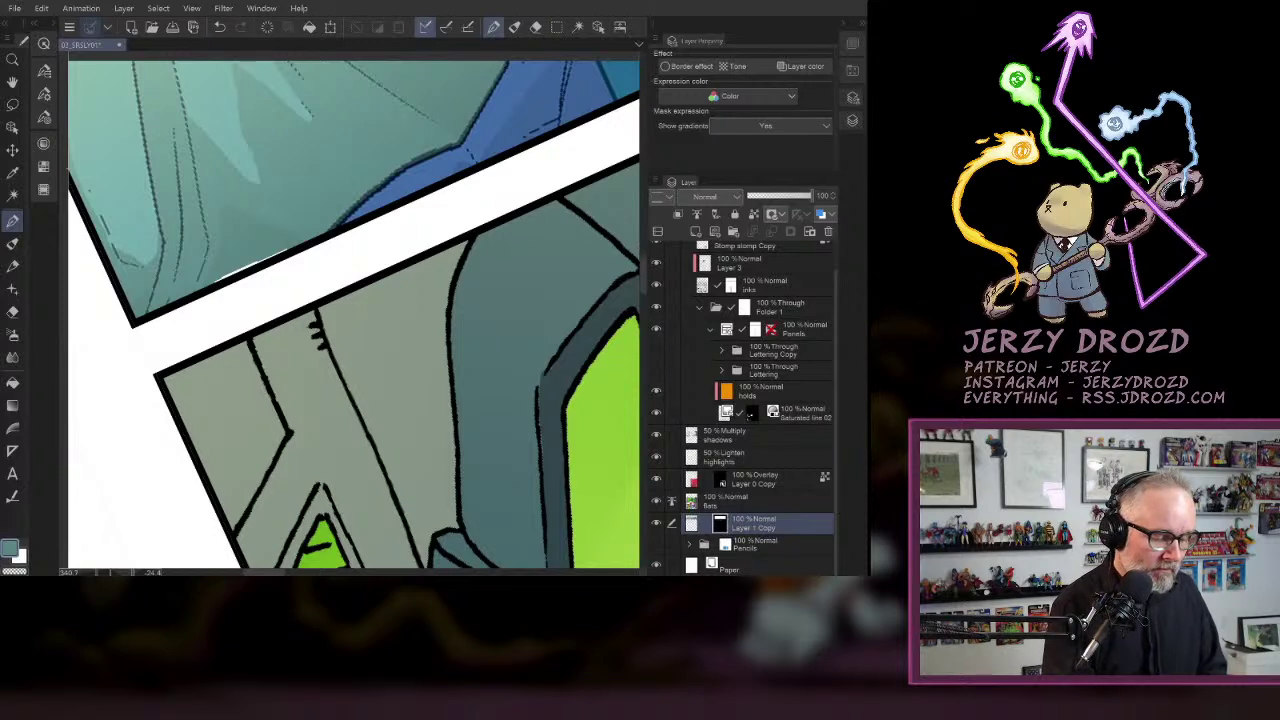
scroll(430, 335, "down", 1)
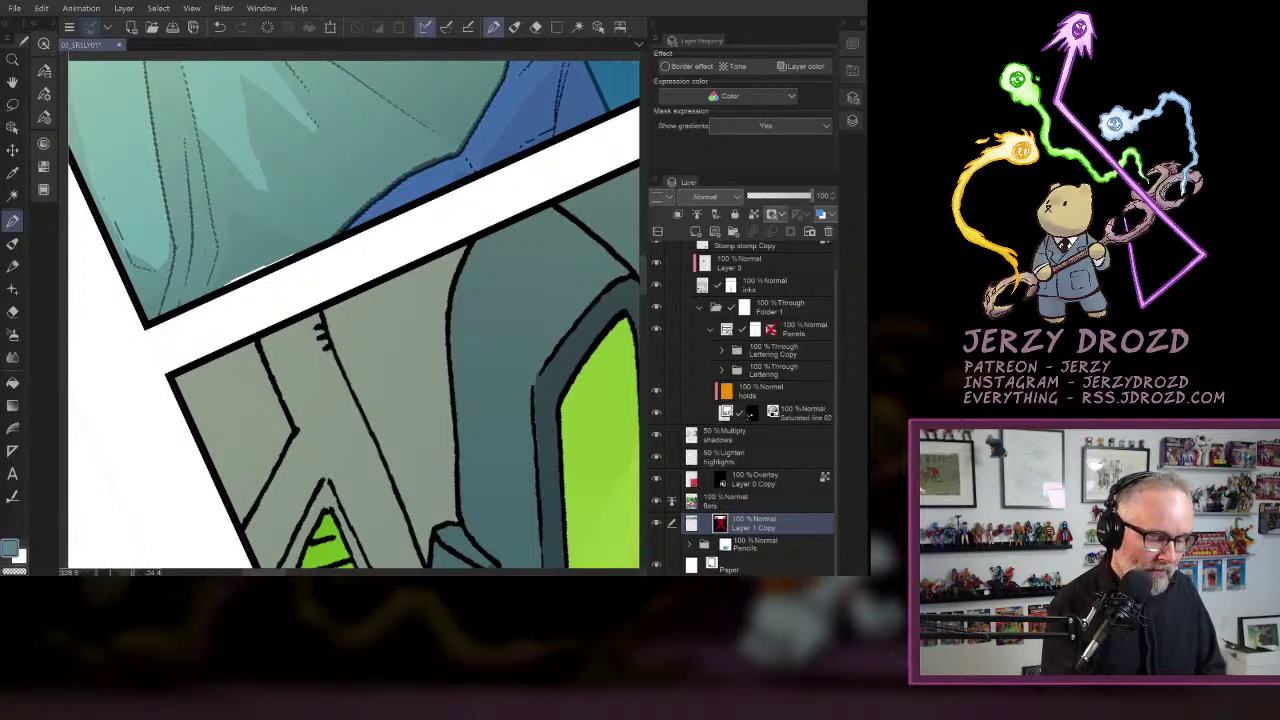
scroll(435, 355, "down", 5)
left_click_drag(430, 320, 450, 460)
left_click_drag(450, 260, 468, 344)
left_click_drag(450, 455, 442, 343)
scroll(447, 400, "up", 3)
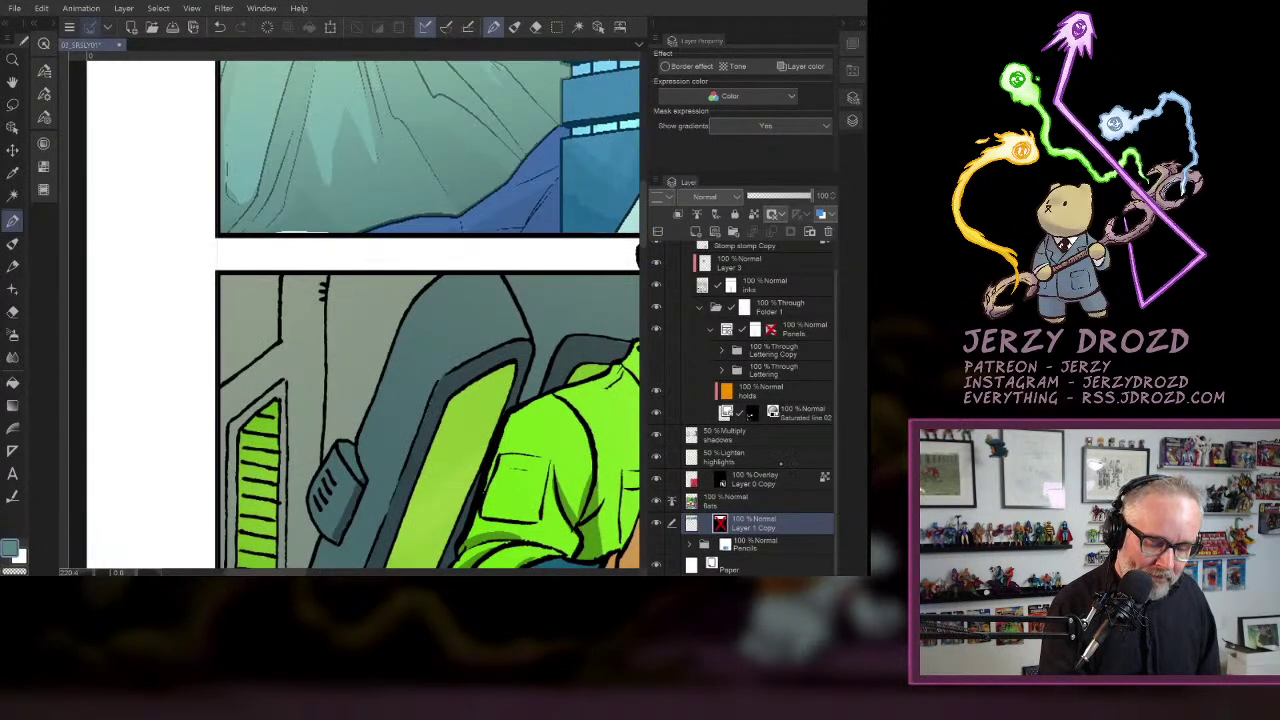
left_click(720, 524, "shift")
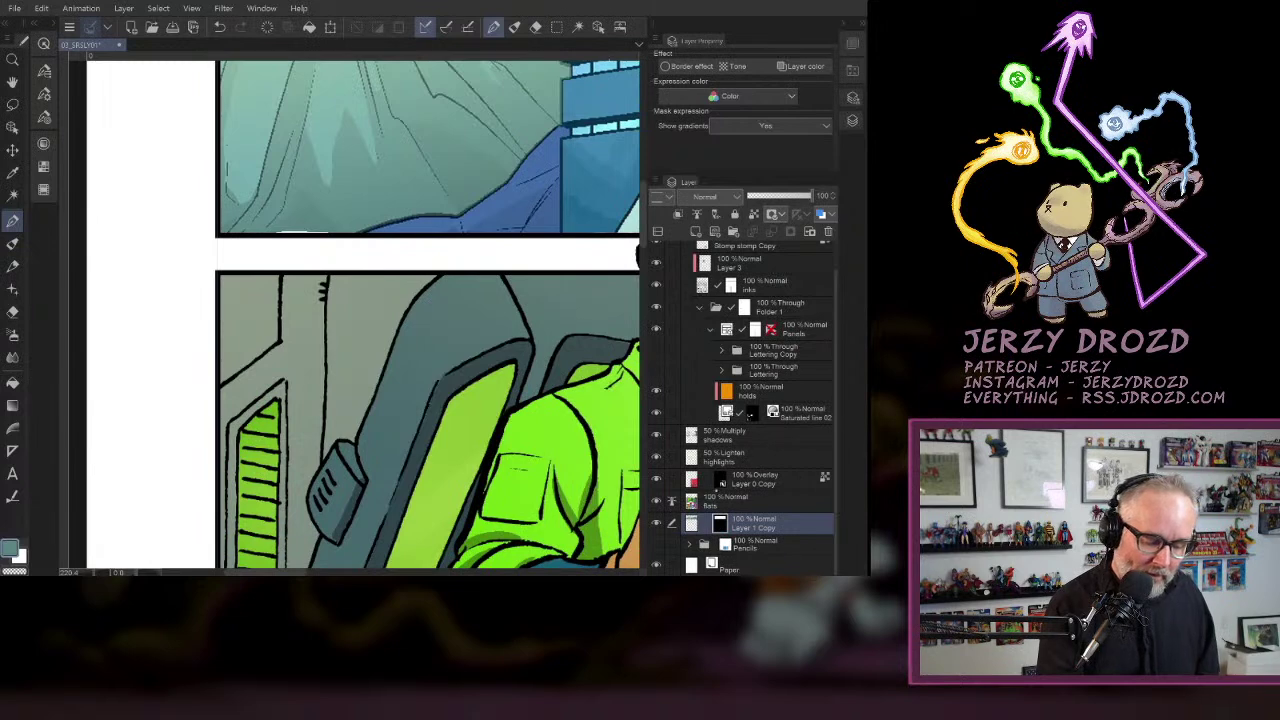
- Select the flats layer with the Eraser tool and show the page at 100% zoom
left_click(725, 501)
key("minus")
left_click(13, 312)
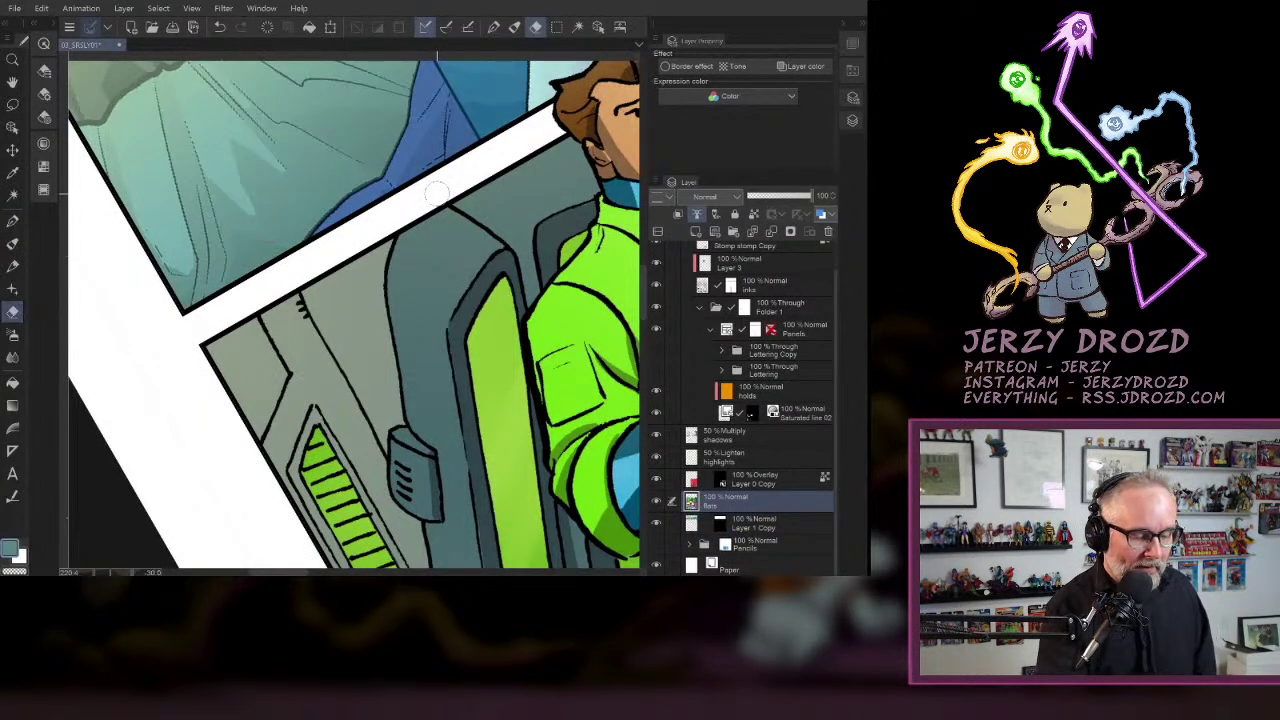
key("ctrl+alt+0")
left_click_drag(420, 400, 265, 250)
key("asciicircum")
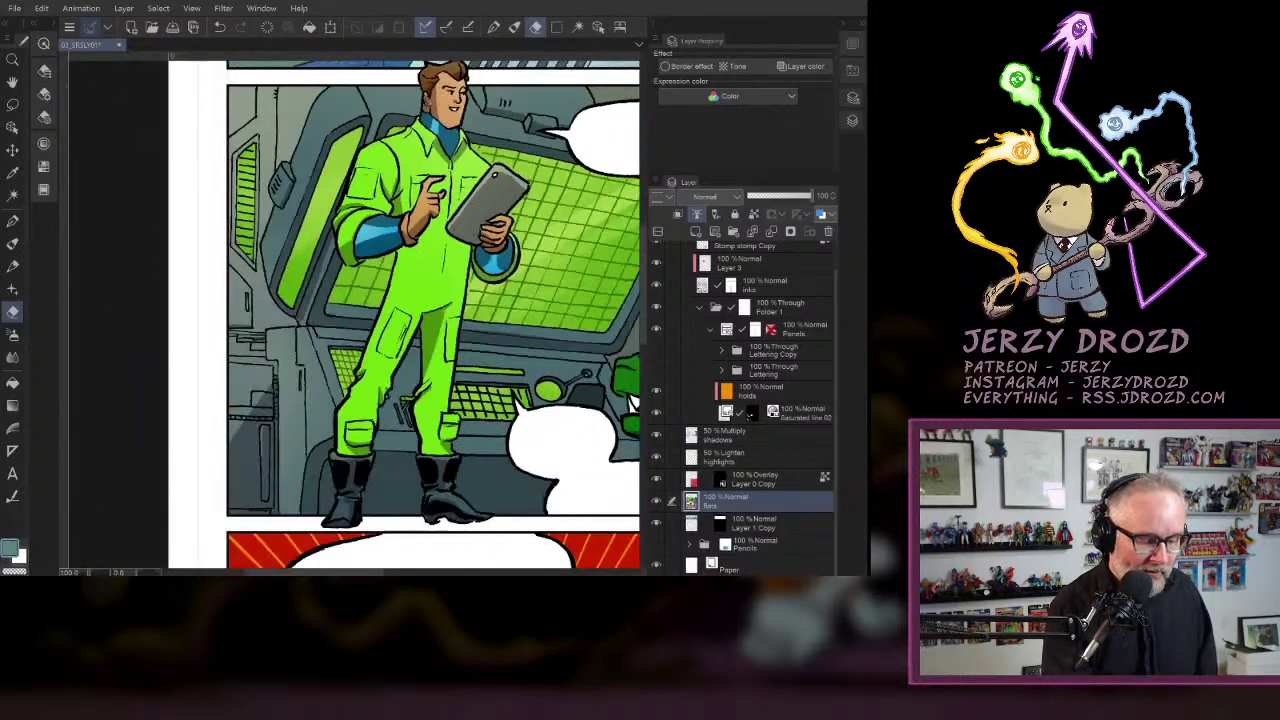
- Auto-select the red background areas around the characters in the lower-left panel, using the flats layer
scroll(446, 341, "down", 5)
left_click_drag(446, 341, 281, 258)
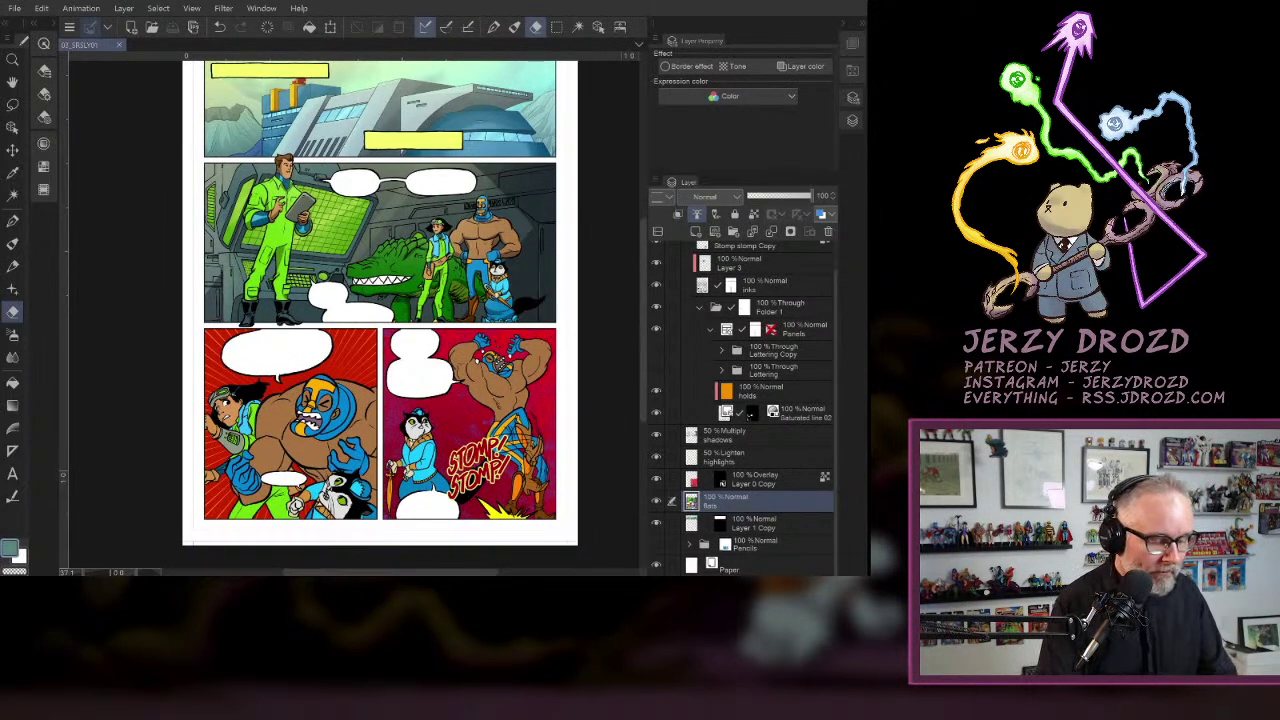
left_click_drag(362, 452, 425, 355)
scroll(425, 355, "up", 3)
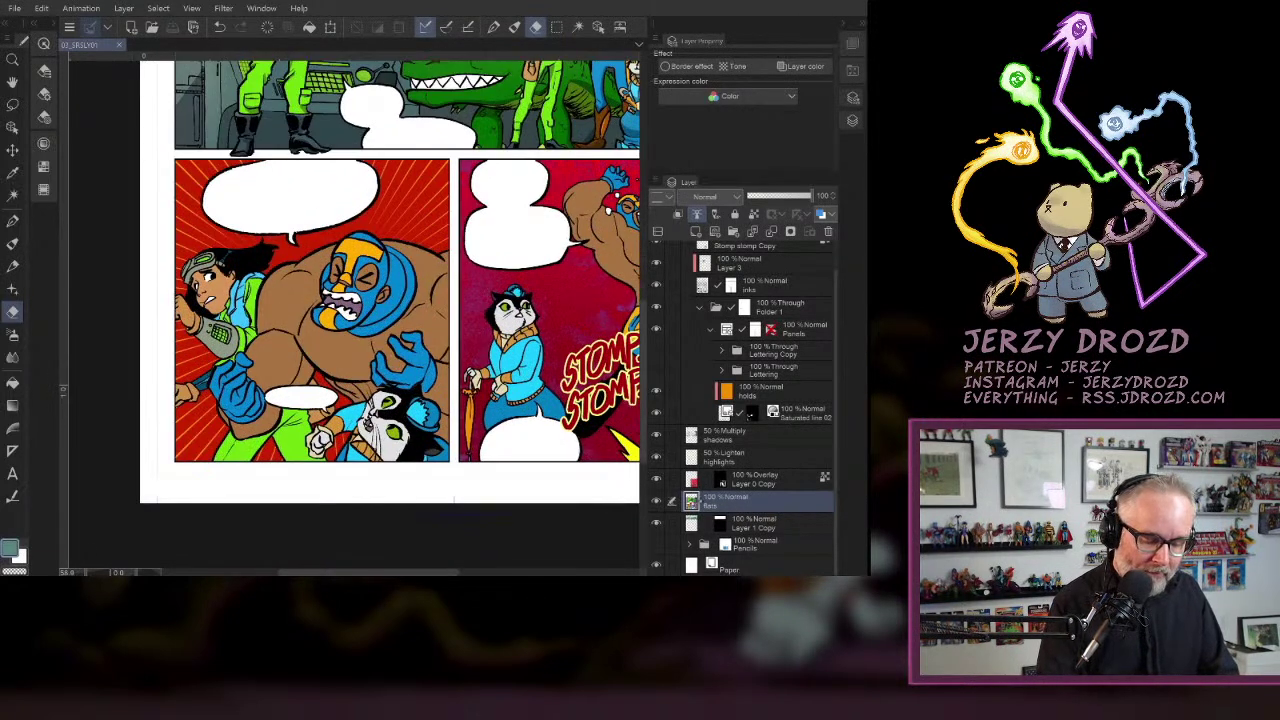
left_click(13, 196)
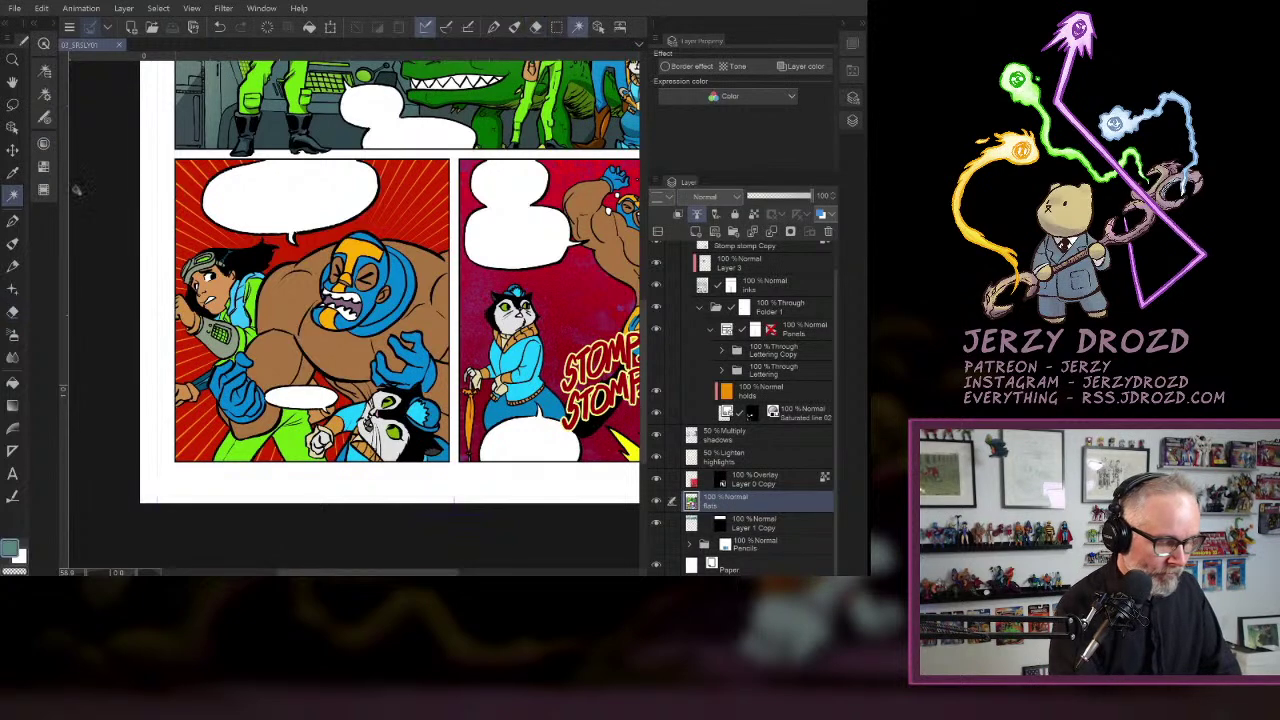
left_click(385, 206)
left_click(207, 366, "shift")
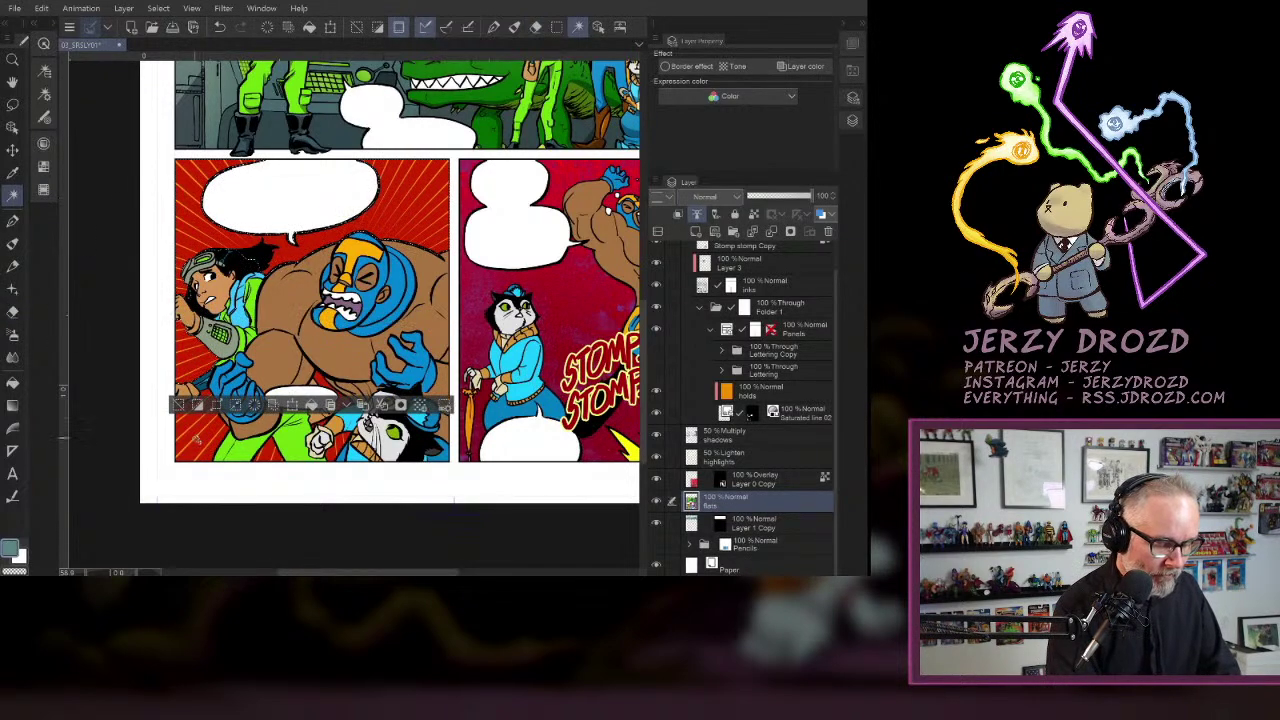
left_click(199, 440, "shift")
left_click(272, 457, "shift")
left_click(340, 403, "shift")
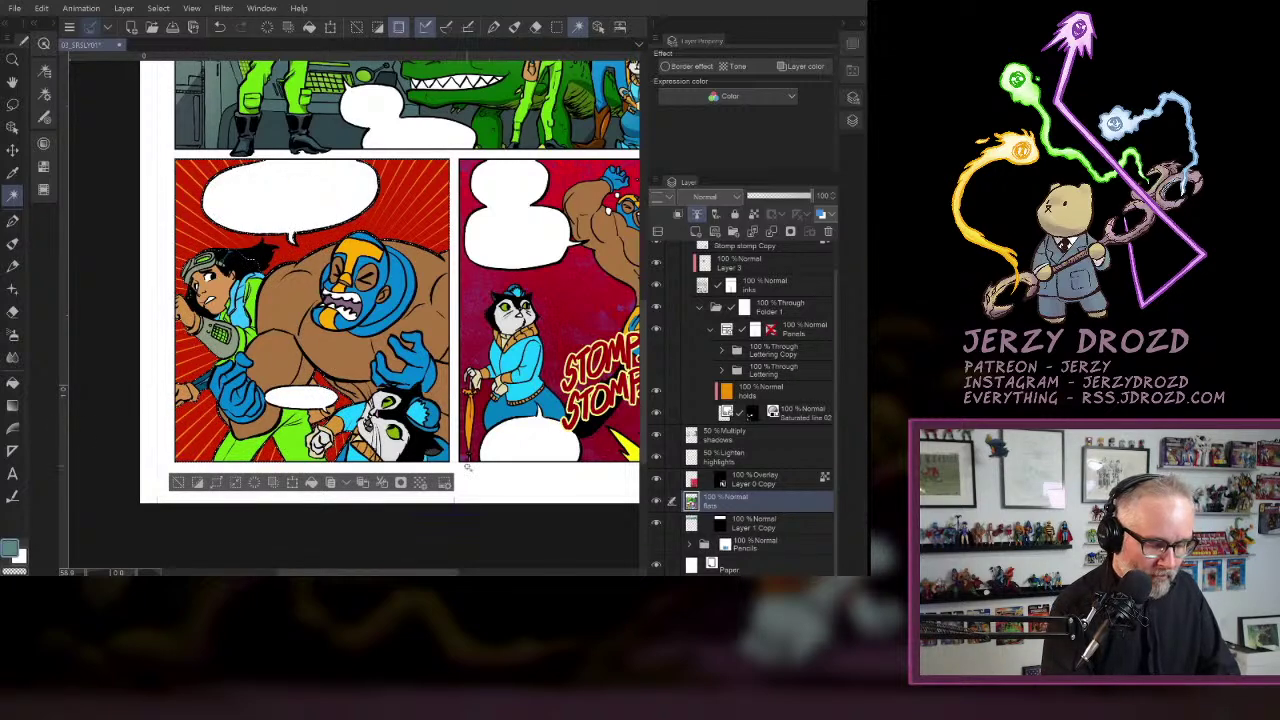
- Lighten the selected red background with a yellow gradient on the highlights layer, set the color to pale yellow, and deselect
left_click(43, 144)
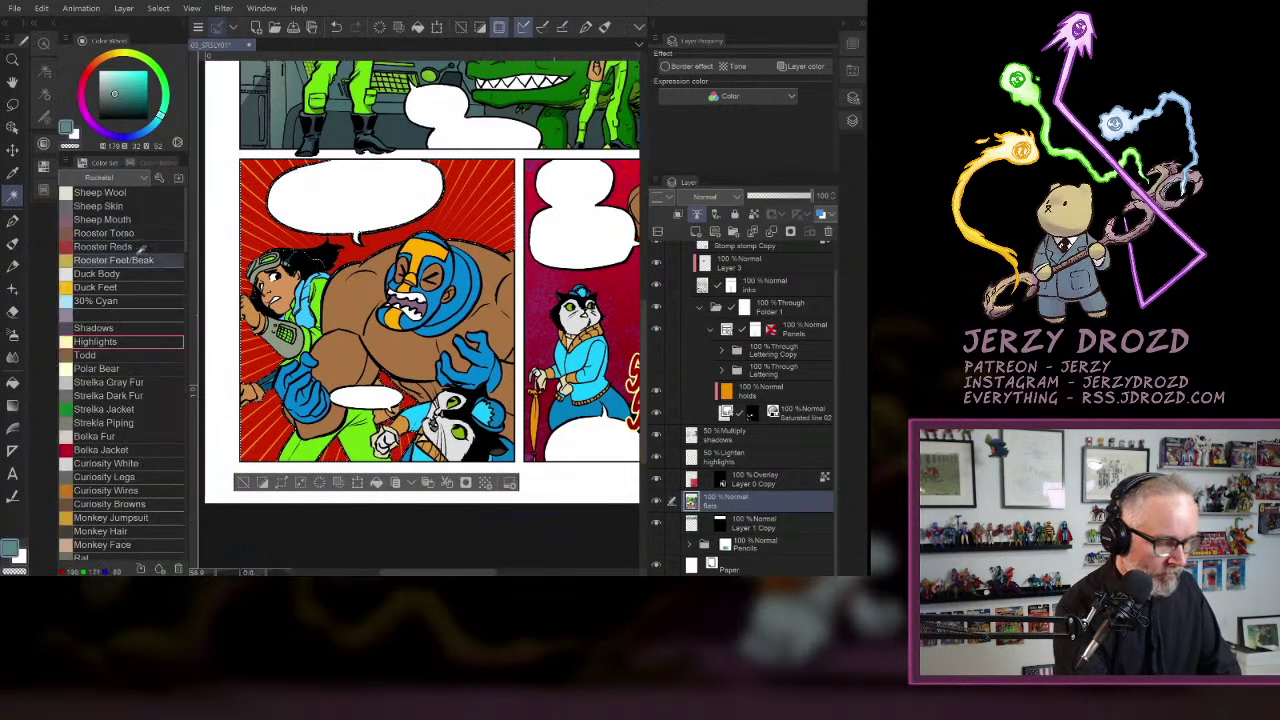
left_click(129, 68)
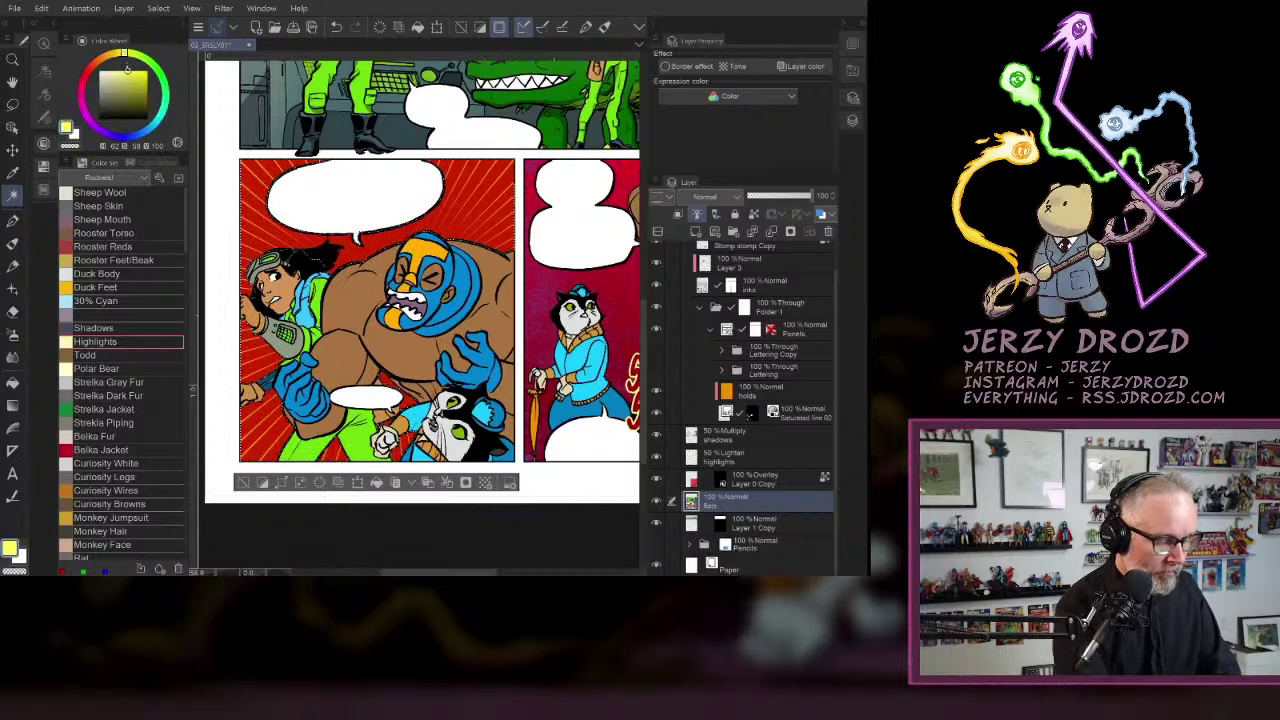
left_click(12, 405)
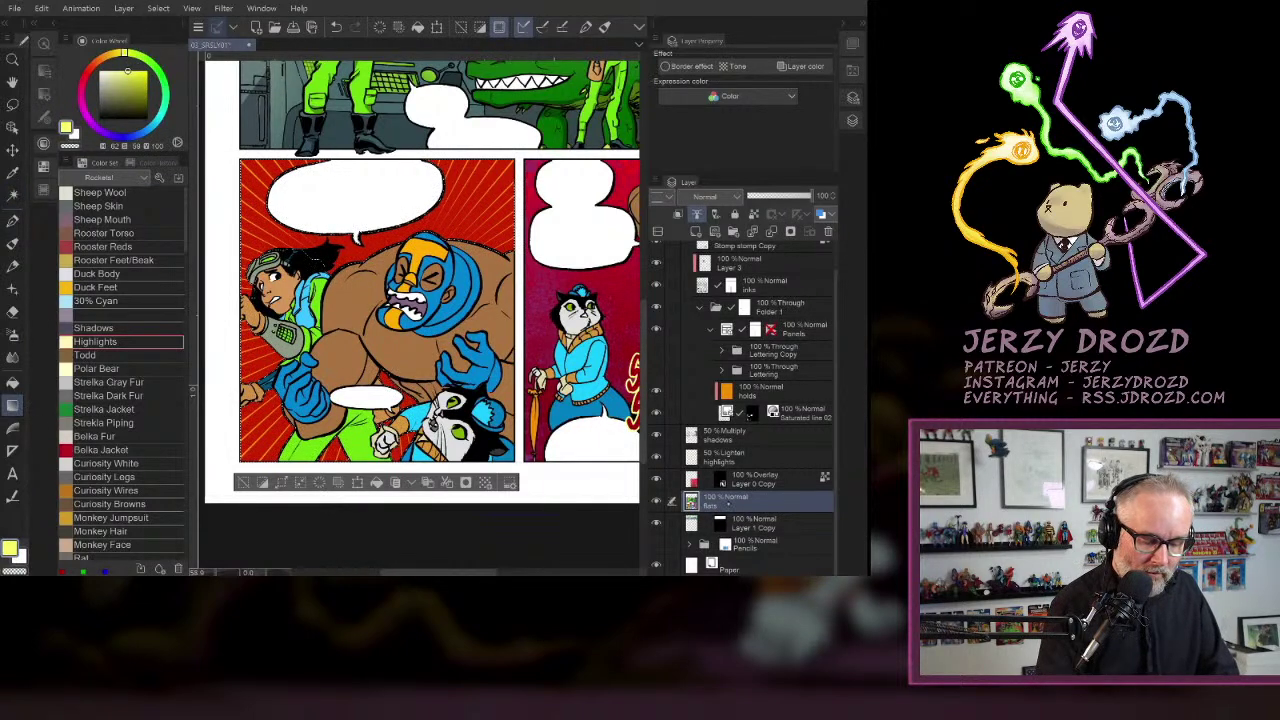
left_click(728, 458)
left_click_drag(333, 523, 458, 126)
left_click_drag(363, 299, 402, 526)
left_click_drag(125, 72, 113, 70)
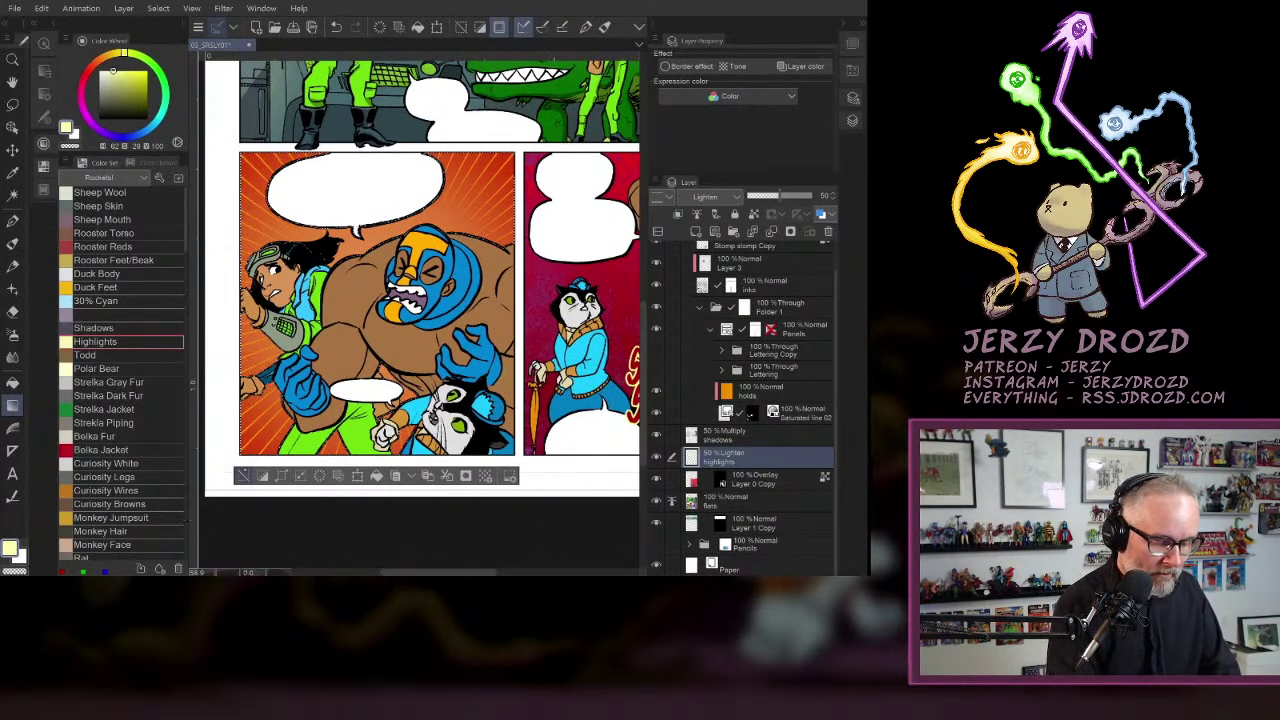
left_click(242, 476)
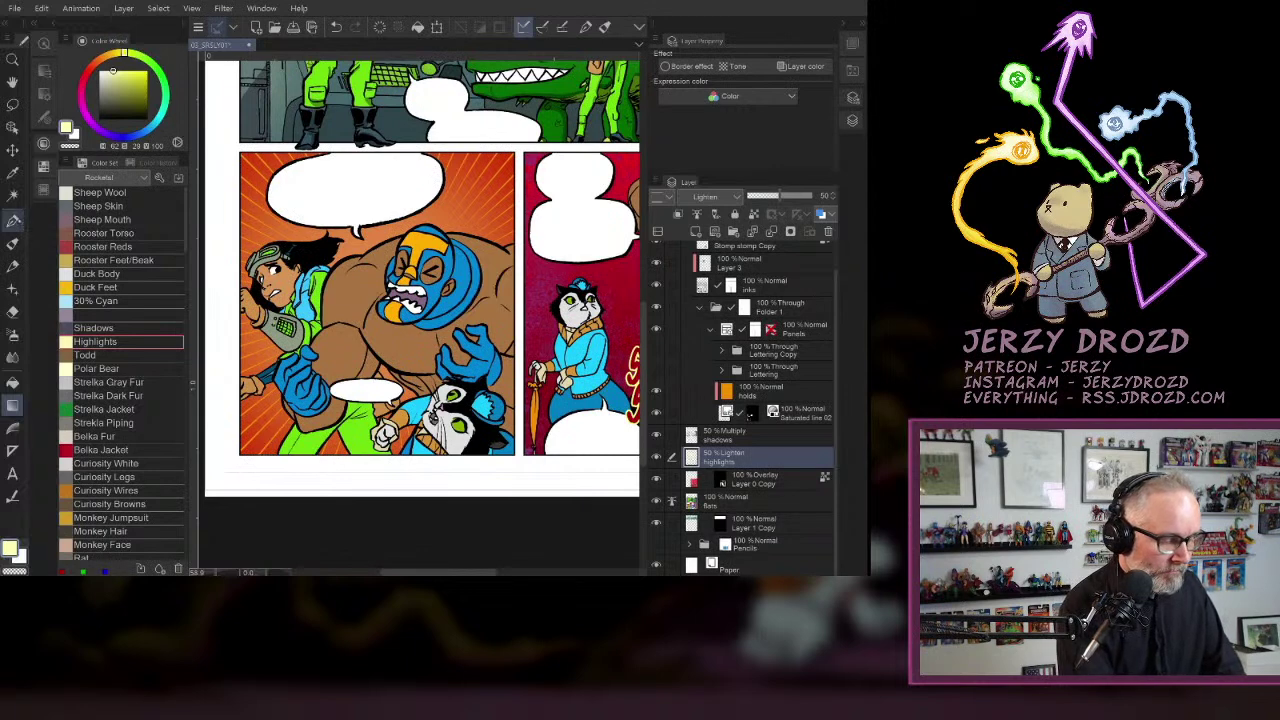
- Auto-select the masked wrestler's areas in the lower-left panel and apply a pale yellow gradient to them on the highlights layer
left_click(13, 196)
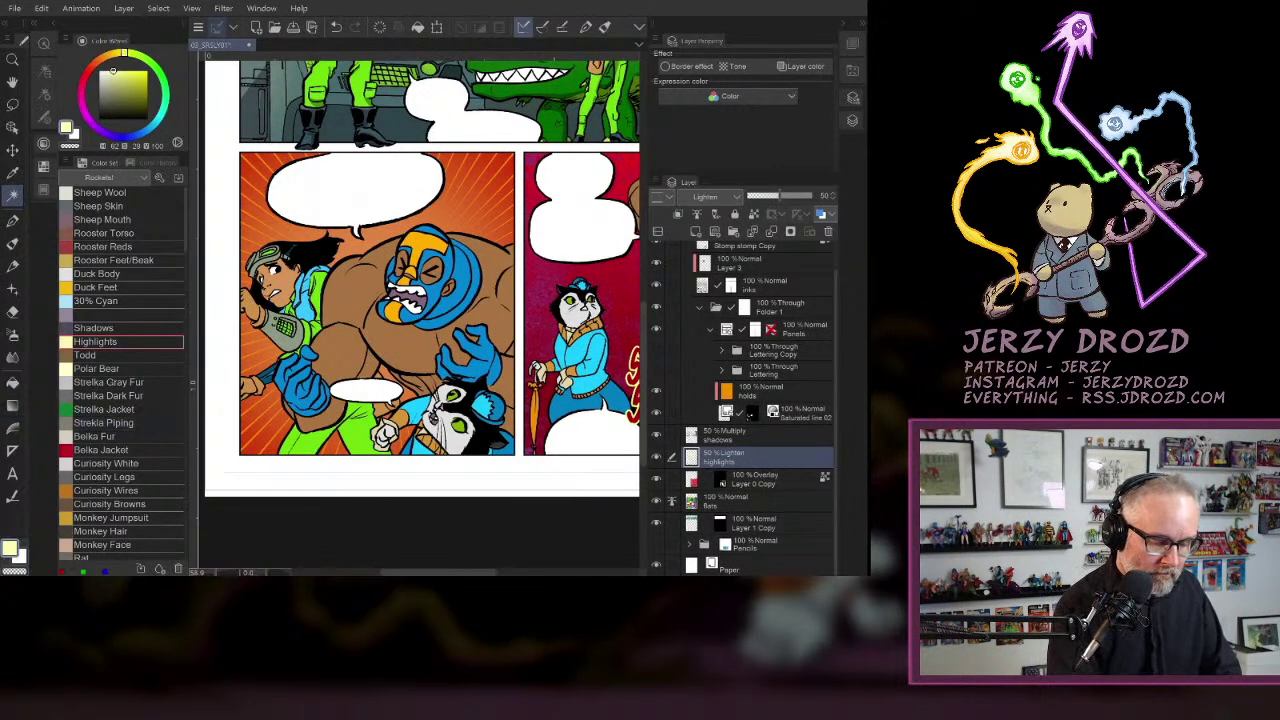
left_click(446, 257)
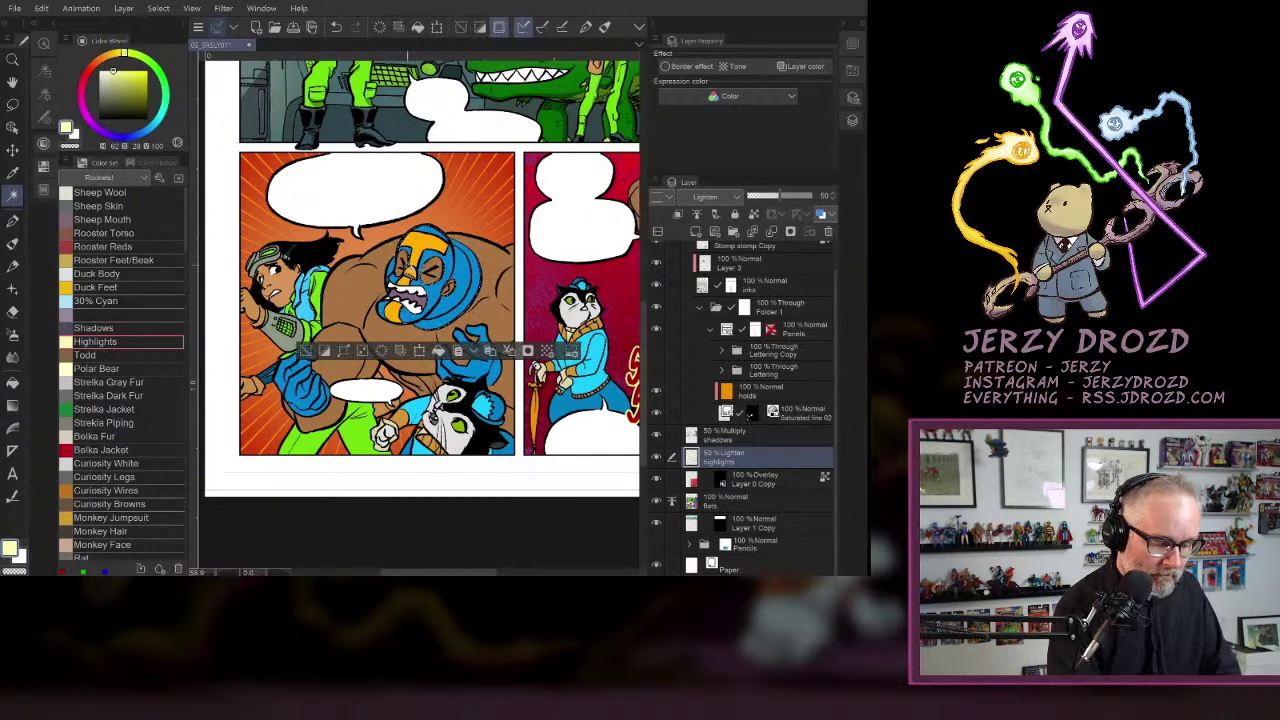
left_click(490, 278)
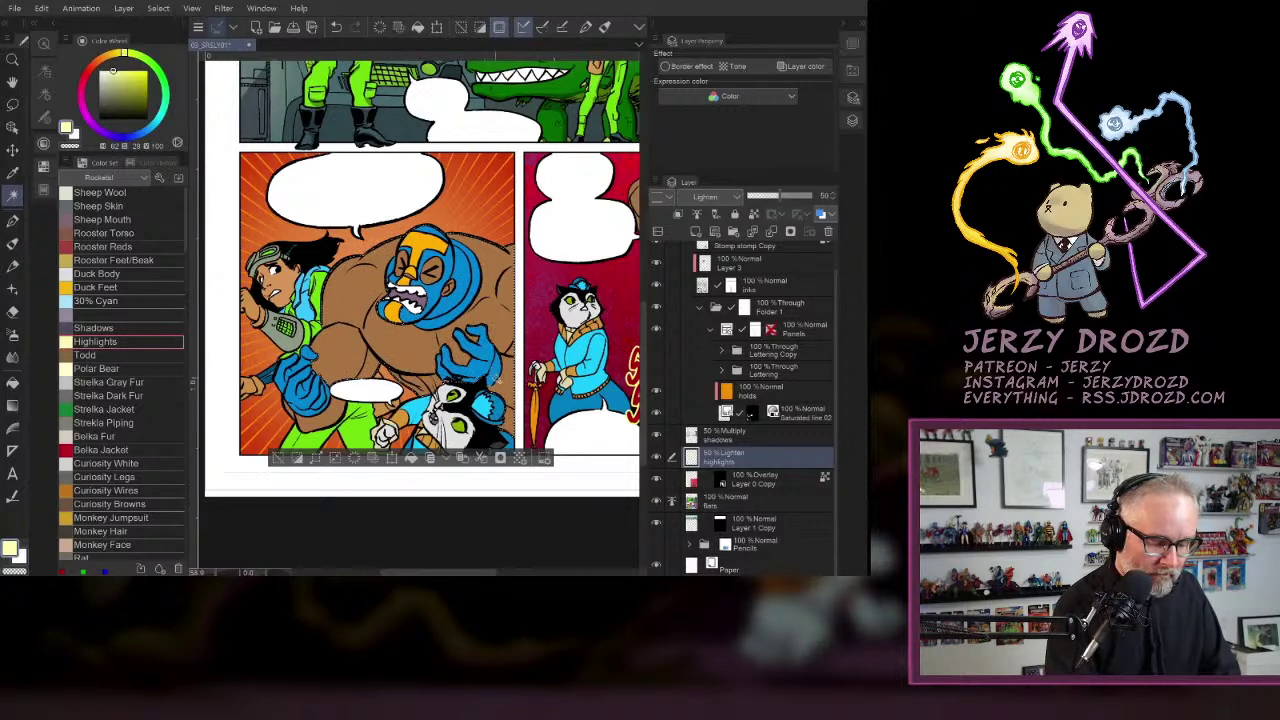
left_click(302, 391, "shift")
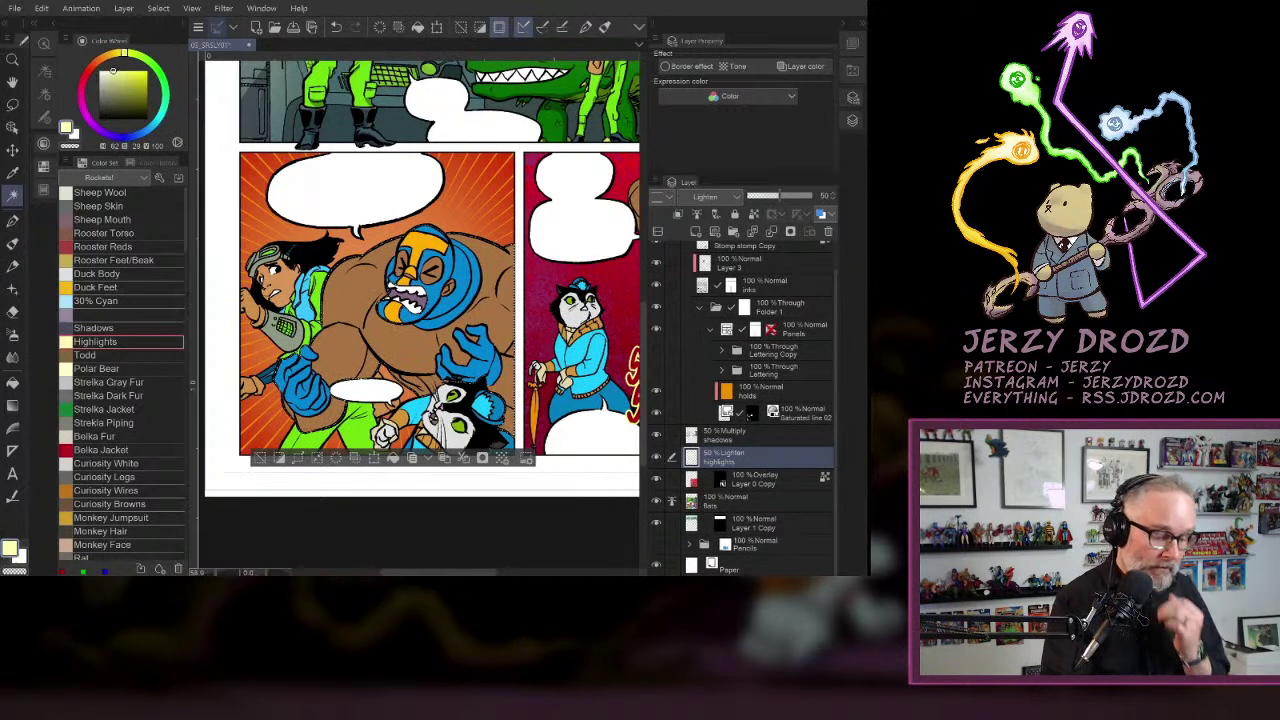
left_click(13, 405)
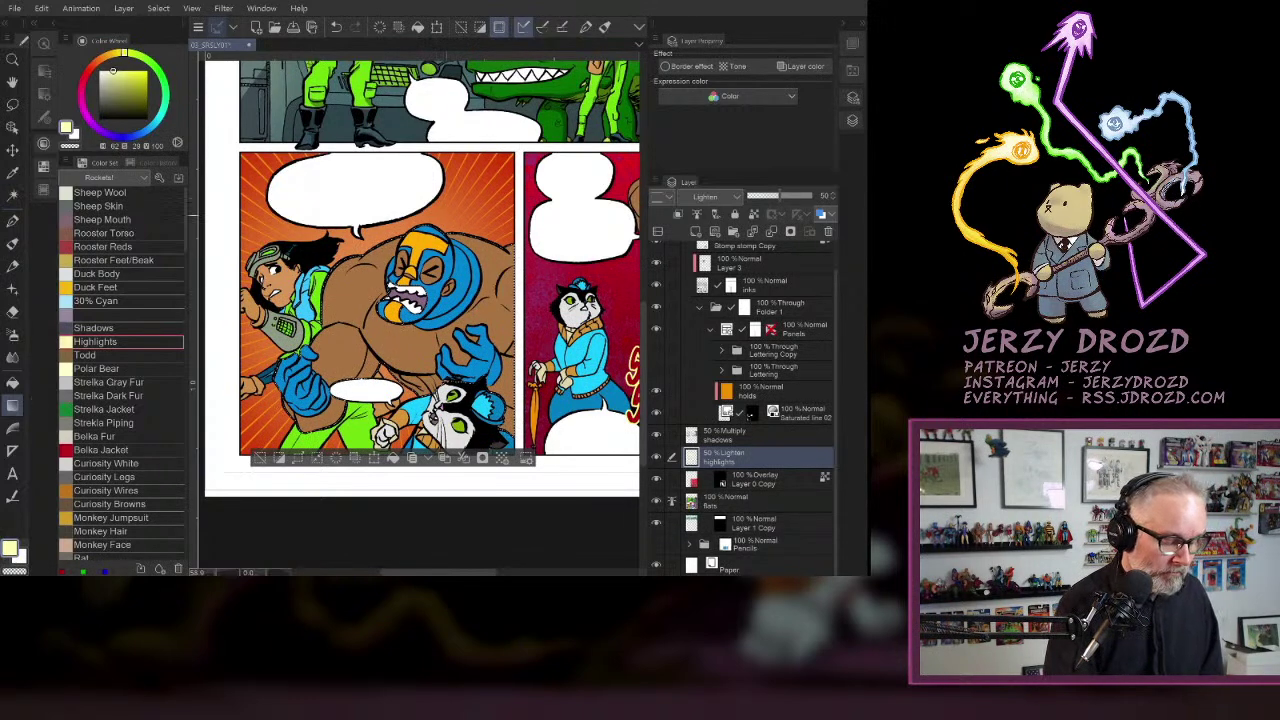
scroll(455, 386, "down", 3)
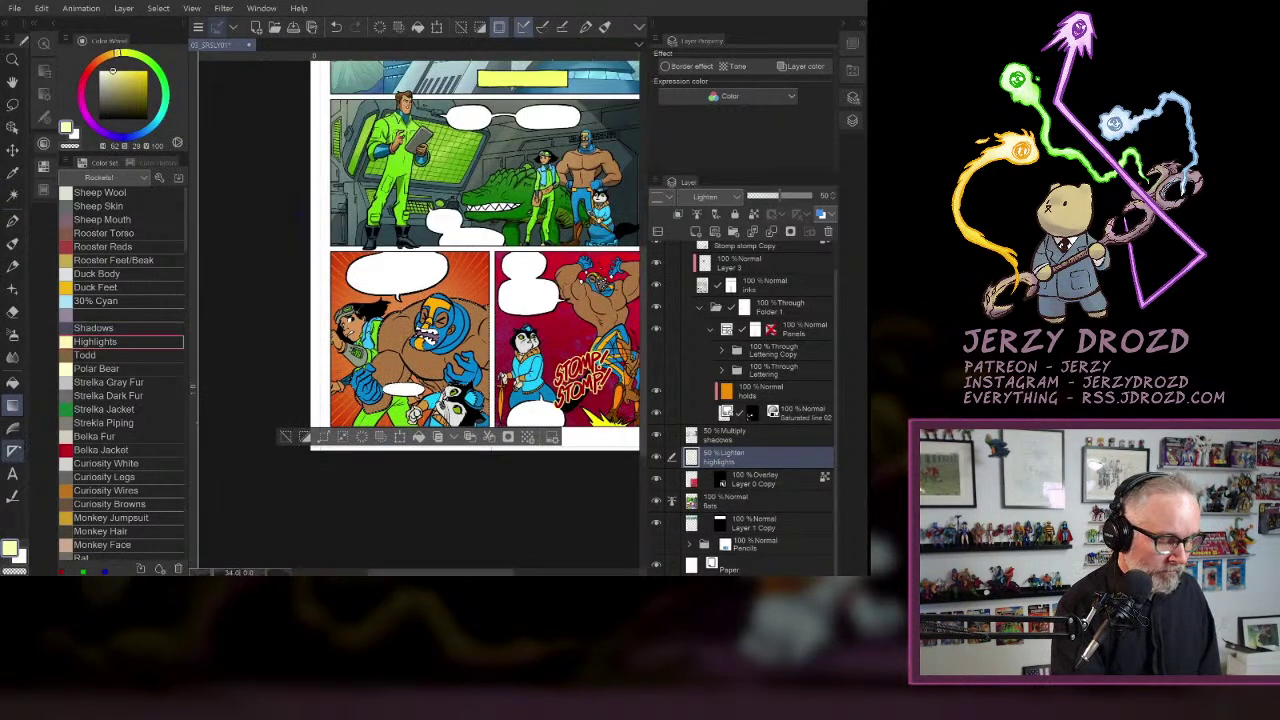
left_click_drag(611, 470, 614, 473)
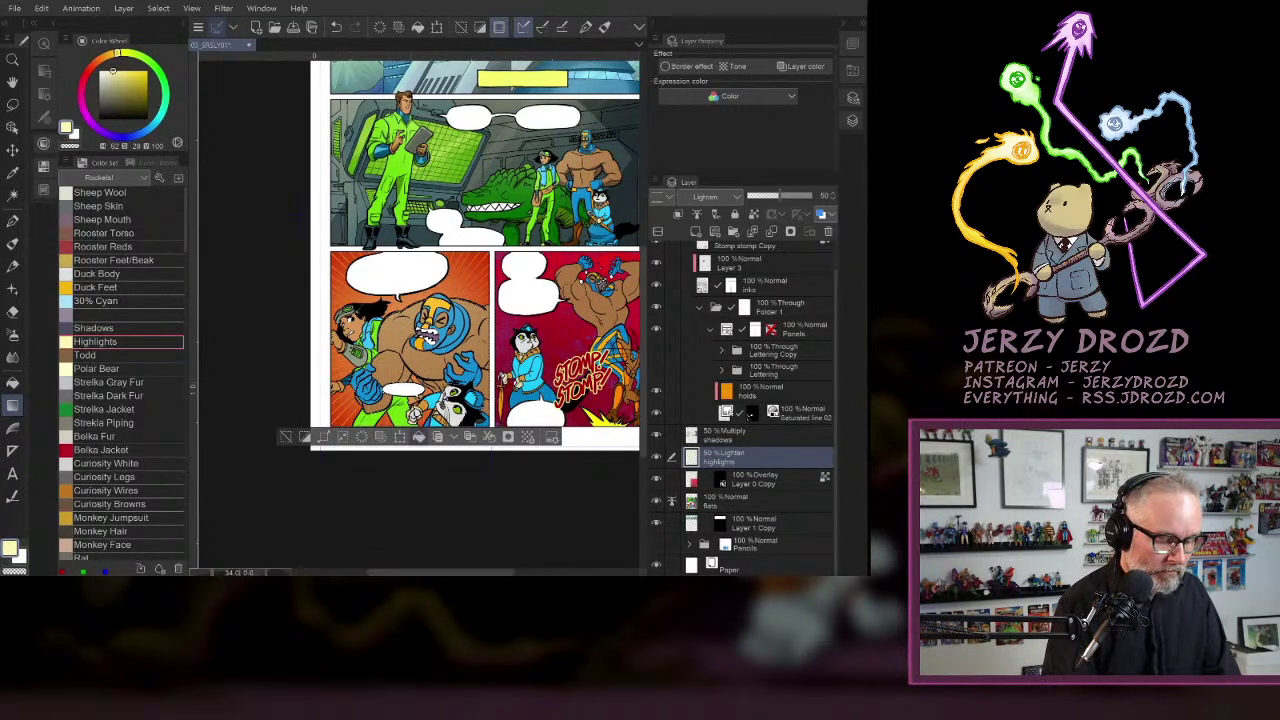
- Choose the Shadows color and the Pen tool, and make the shadows layer active for shading the wrestler
key("ctrl+plus")
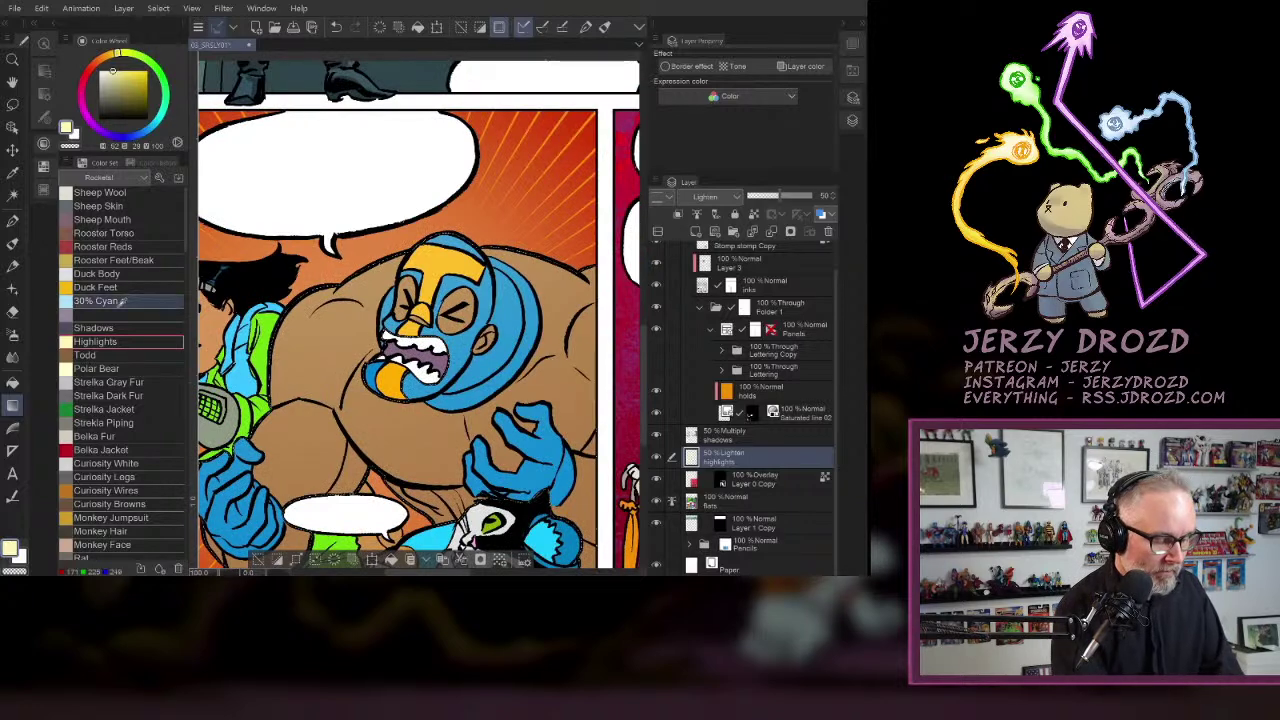
left_click(94, 328)
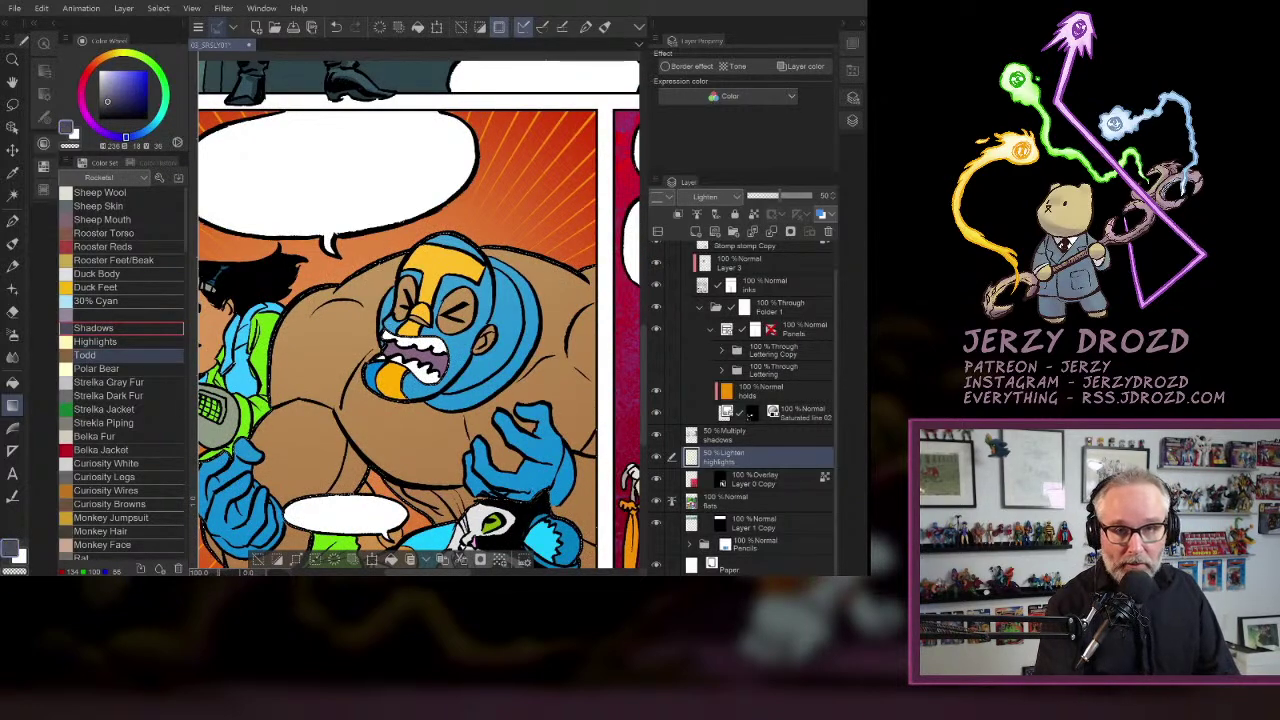
left_click_drag(415, 355, 408, 275)
scroll(420, 315, "up", 2)
left_click(12, 221)
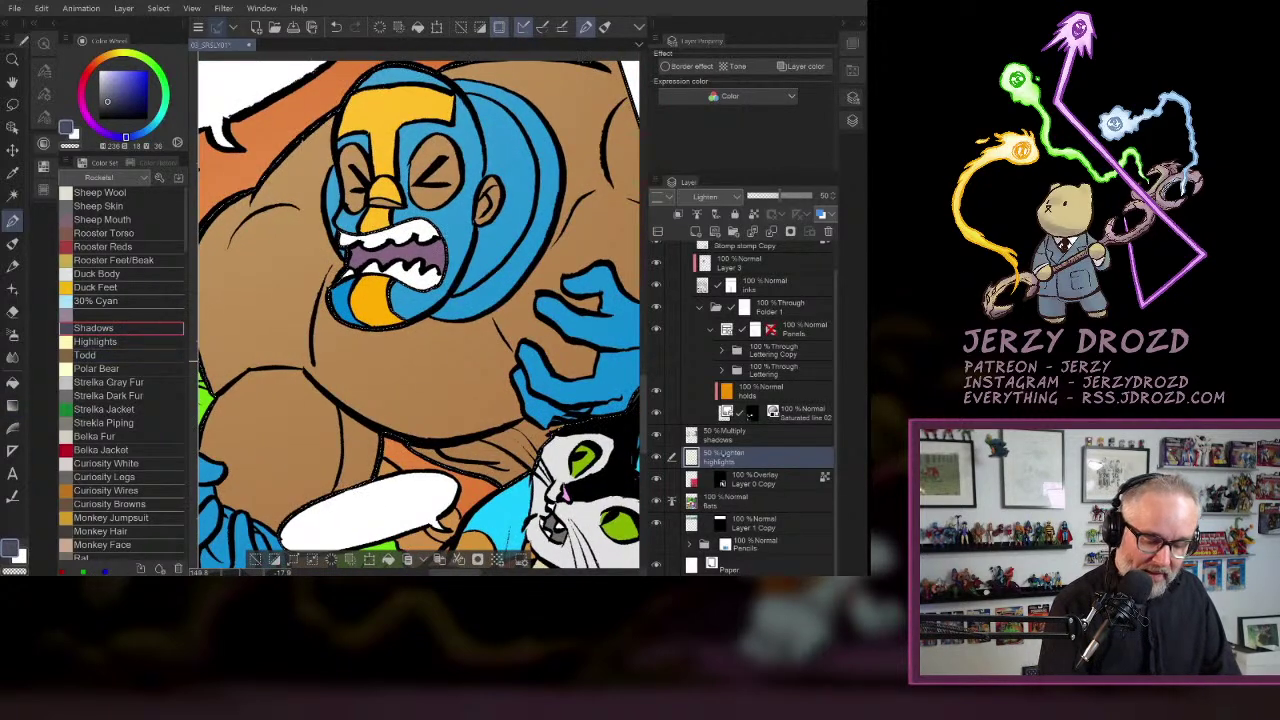
left_click(748, 435)
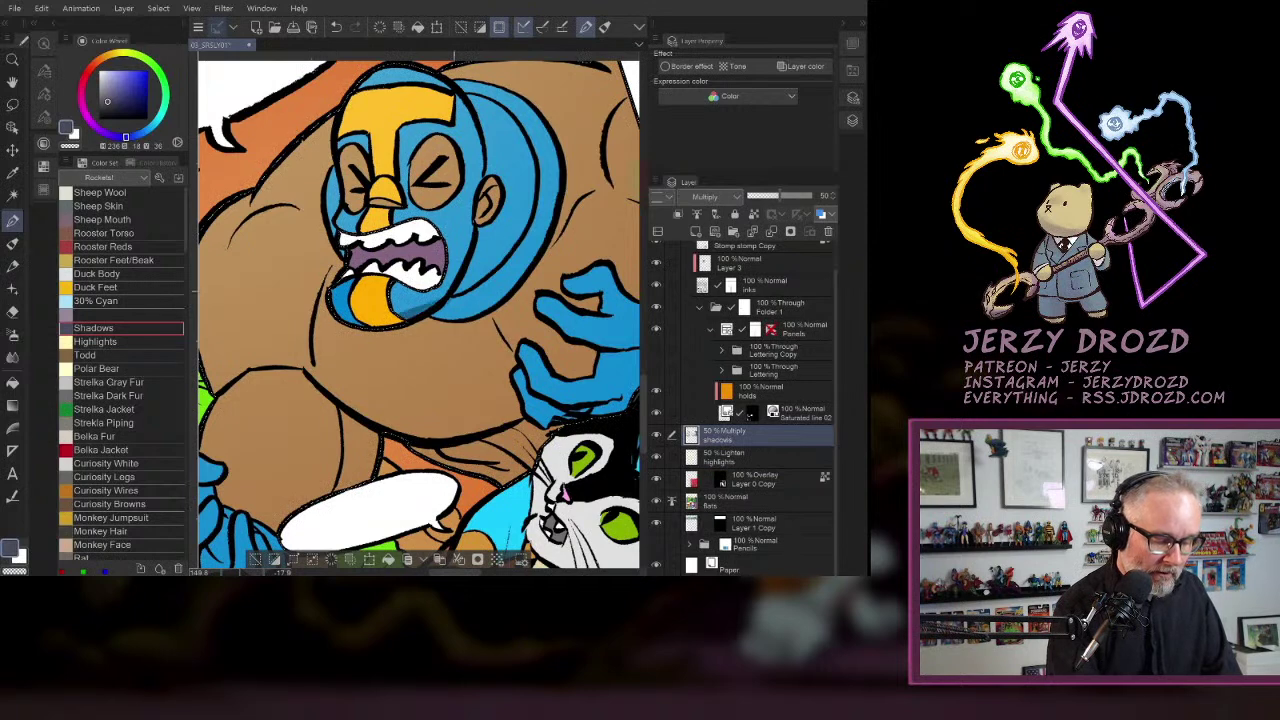
- Paint shadows on the wrestler's chin, nose and ear and along the far side of his mask
left_click(12, 195)
left_click(371, 303)
left_click(342, 303)
key("p")
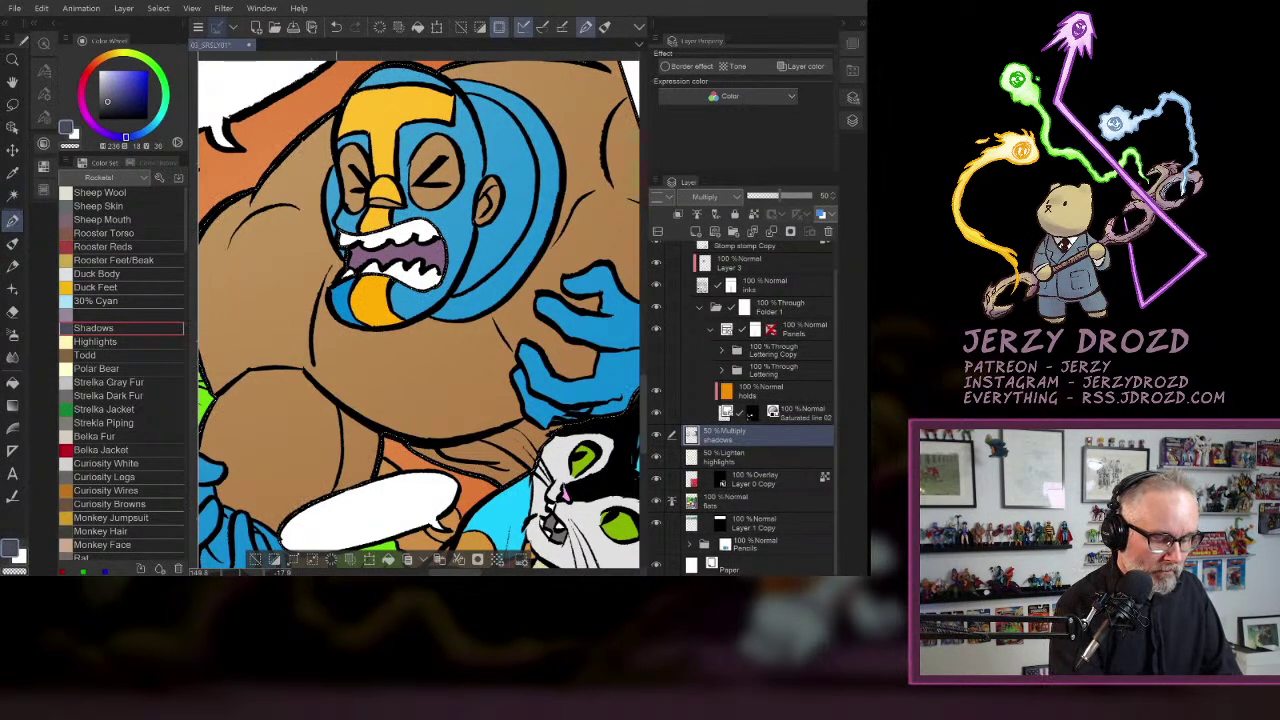
mouse_move(336, 316)
left_mouse_down()
mouse_move(440, 304)
mouse_move(460, 273)
left_mouse_up()
left_click_drag(467, 98, 456, 286)
mouse_move(482, 130)
left_mouse_down()
mouse_move(471, 234)
mouse_move(479, 222)
mouse_move(454, 275)
left_mouse_up()
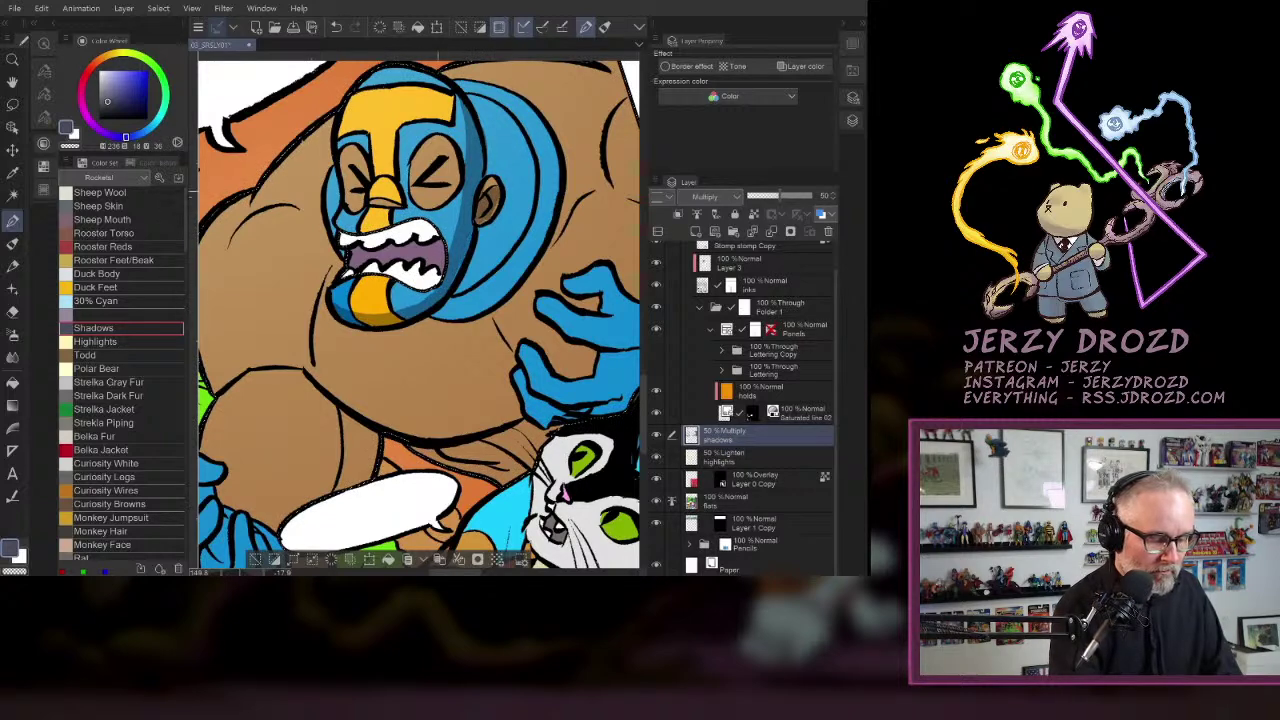
left_click_drag(372, 203, 390, 211)
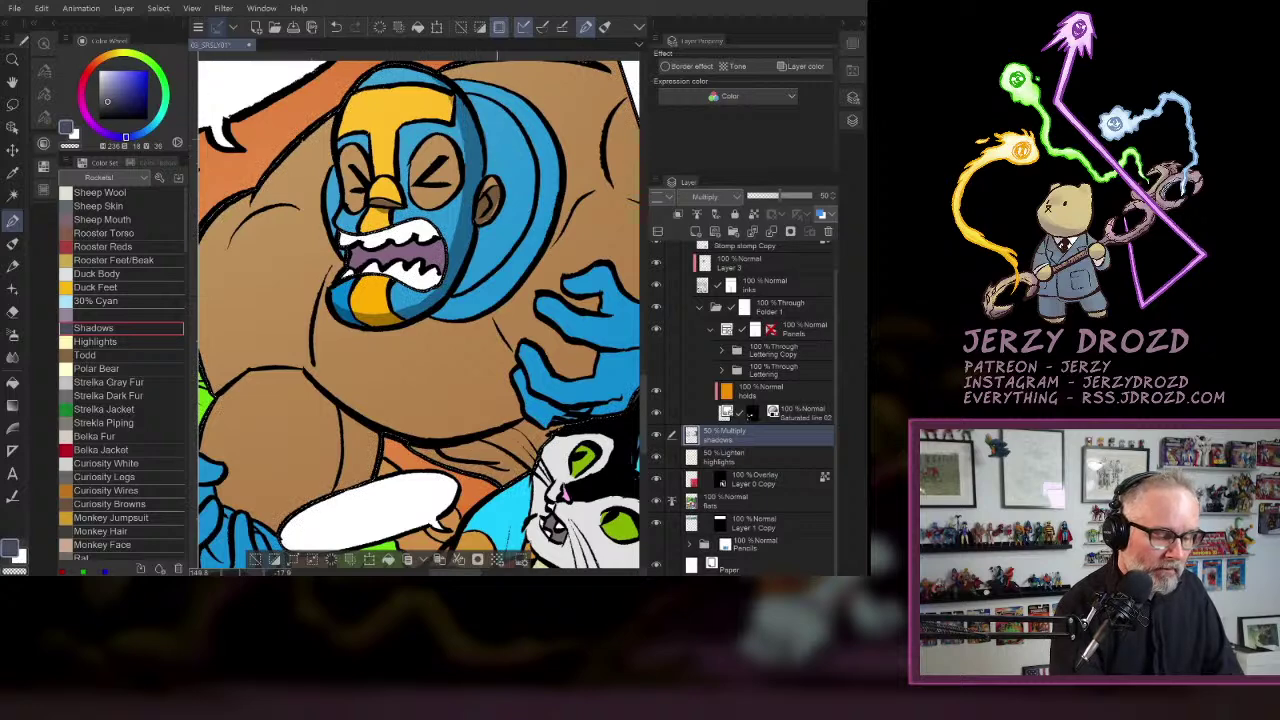
- Paint shadows on the blue hood behind the wrestler's ear and along its lower folds
mouse_move(490, 144)
left_mouse_down()
mouse_move(524, 176)
mouse_move(472, 276)
left_mouse_up()
mouse_move(486, 228)
left_mouse_down()
mouse_move(458, 292)
mouse_move(476, 282)
mouse_move(508, 204)
mouse_move(493, 150)
mouse_move(516, 192)
left_mouse_up()
mouse_move(476, 282)
left_mouse_down()
mouse_move(532, 208)
mouse_move(521, 149)
left_mouse_up()
mouse_move(444, 307)
left_mouse_down()
mouse_move(538, 227)
mouse_move(518, 276)
mouse_move(440, 316)
mouse_move(468, 314)
left_mouse_up()
left_click_drag(543, 227, 557, 157)
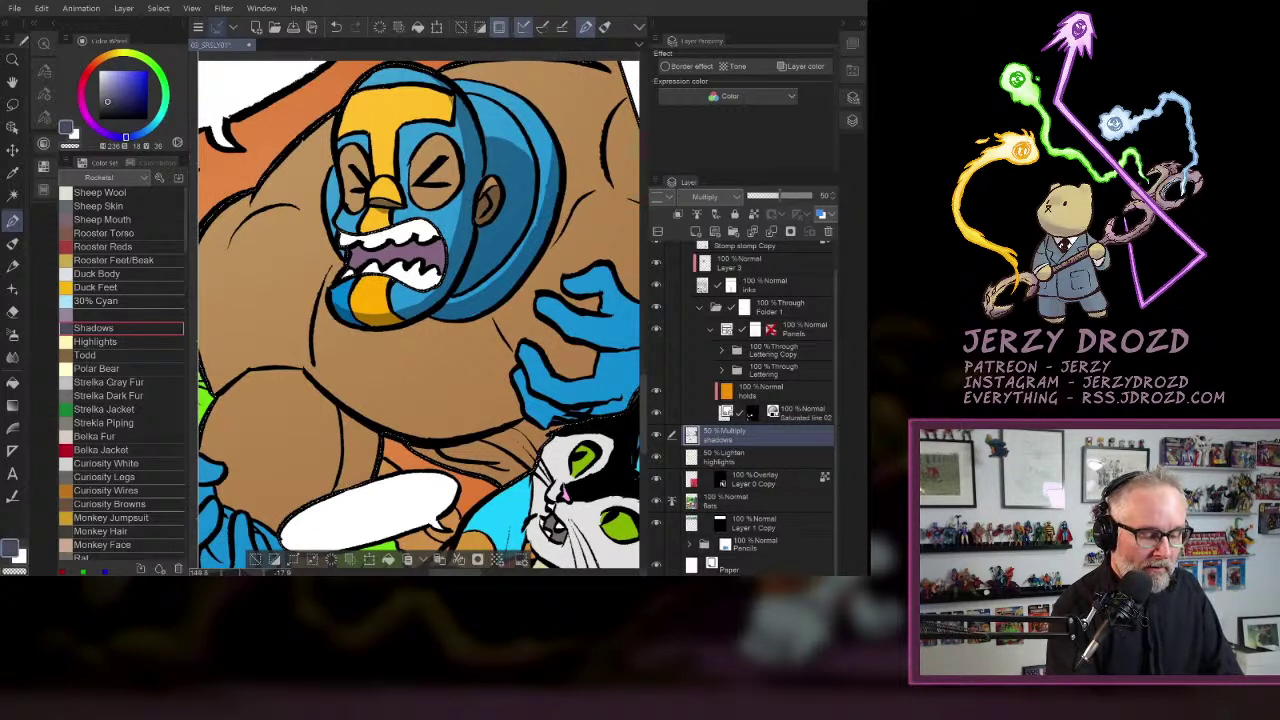
left_click(14, 572)
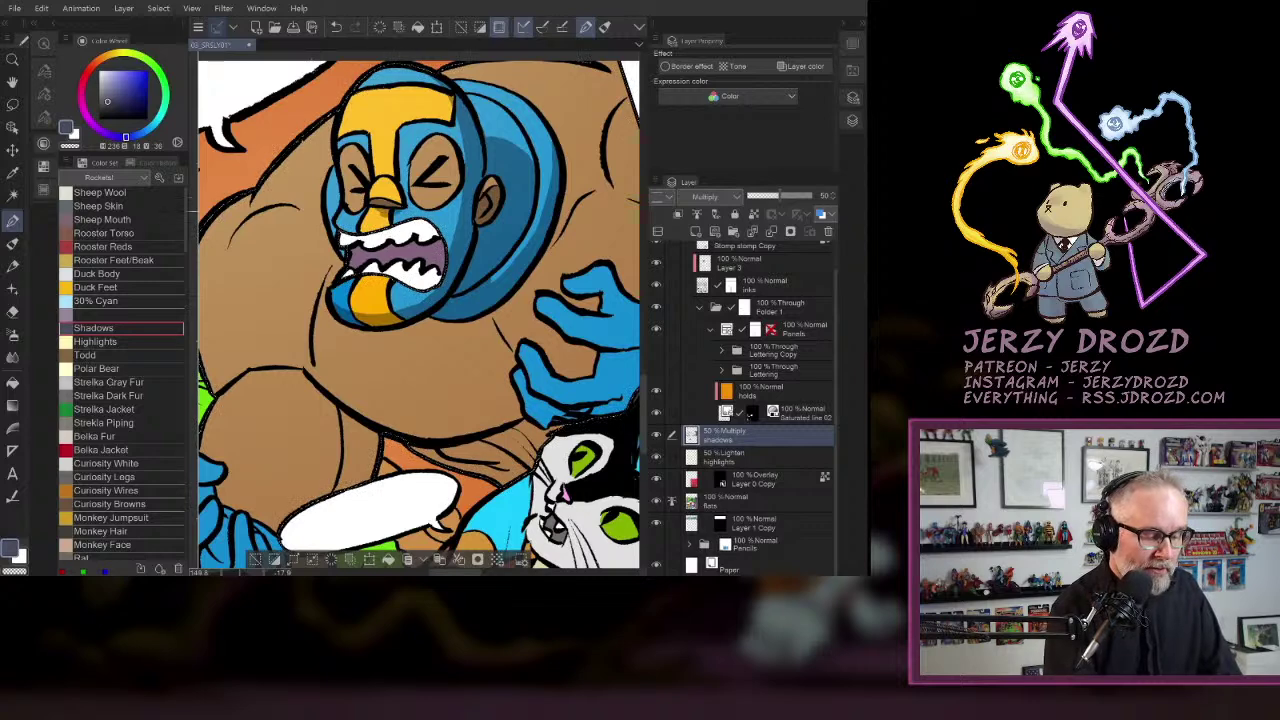
- Shade the wrestler's raised glove and the arm beneath it on the shadows layer
left_click_drag(575, 340, 430, 290)
mouse_move(412, 357)
left_mouse_down()
mouse_move(455, 367)
mouse_move(506, 309)
mouse_move(479, 377)
mouse_move(494, 332)
mouse_move(534, 397)
mouse_move(530, 422)
left_mouse_up()
left_click_drag(480, 378, 528, 446)
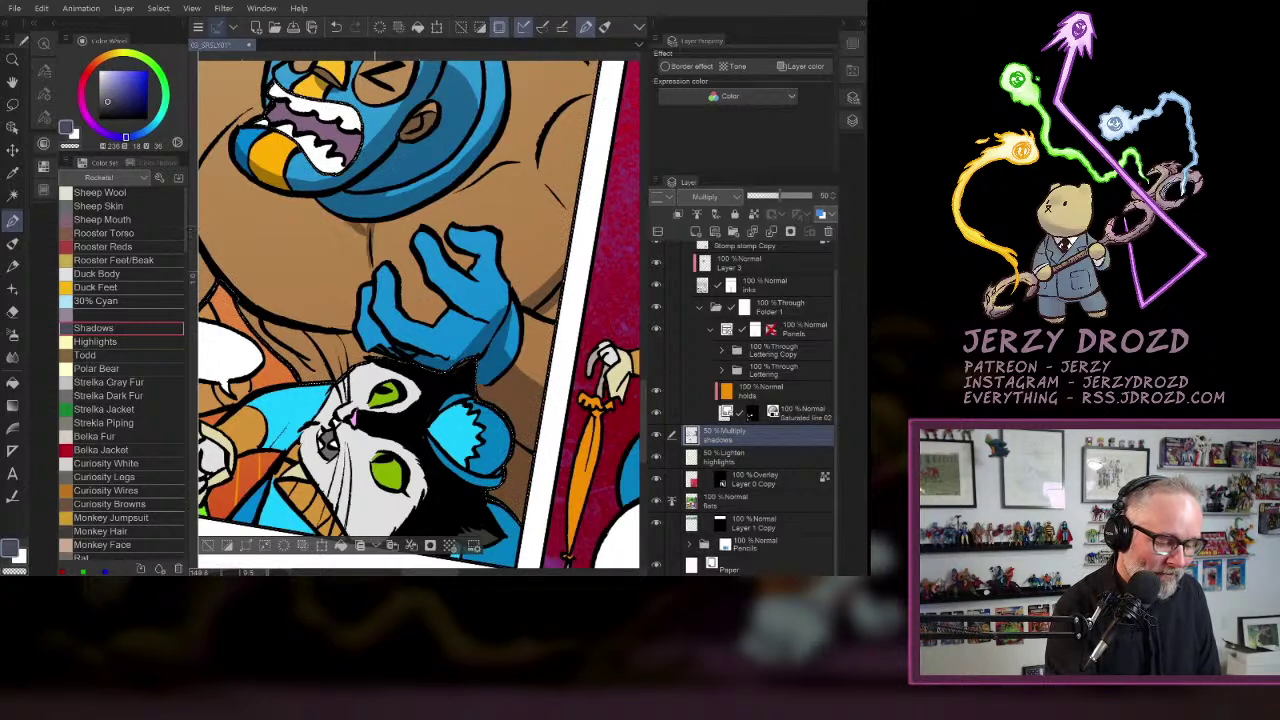
left_click_drag(350, 330, 477, 280)
left_click_drag(372, 259, 444, 330)
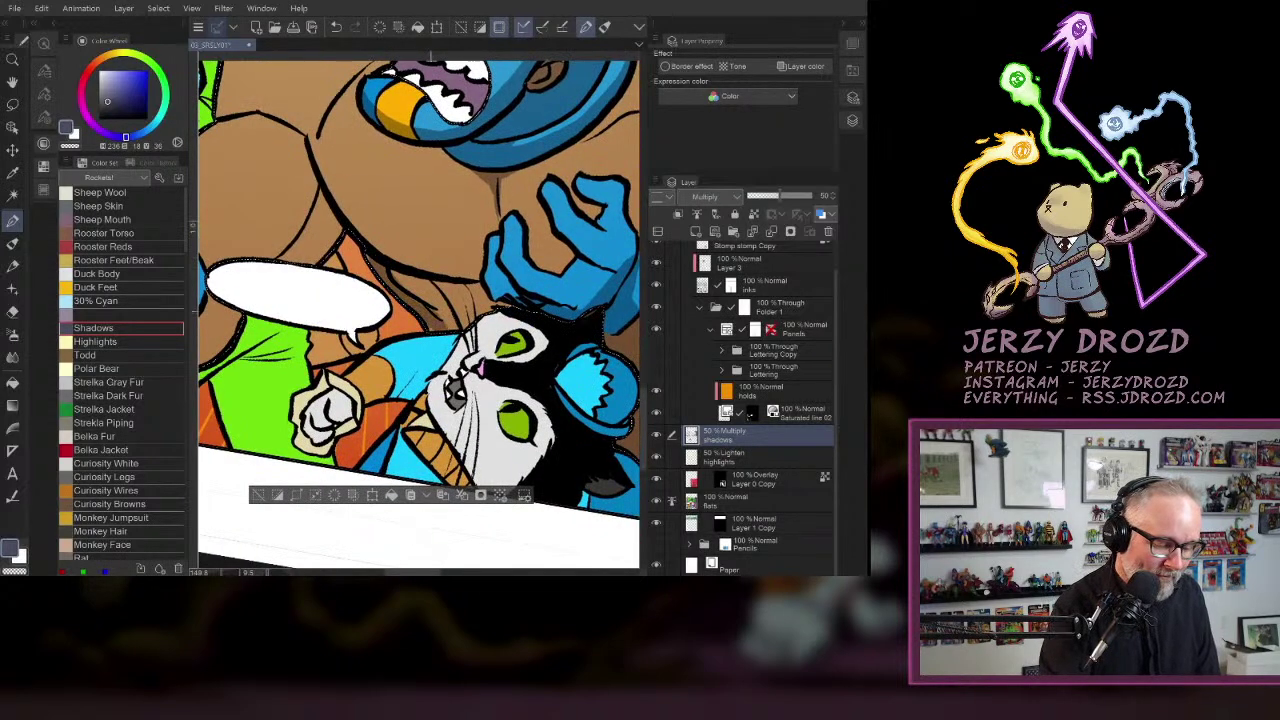
- Paint shadows under the wrestler's chest, across his torso and along the inner edge of his bent arm
mouse_move(389, 270)
left_mouse_down()
mouse_move(507, 279)
mouse_move(370, 239)
mouse_move(313, 143)
left_mouse_up()
mouse_move(324, 190)
left_mouse_down()
mouse_move(280, 262)
mouse_move(301, 260)
left_mouse_up()
left_click_drag(336, 224, 314, 260)
left_click_drag(253, 78, 353, 161)
left_click_drag(417, 232, 412, 206)
left_click_drag(567, 200, 493, 143)
left_click_drag(400, 380, 494, 246)
left_click_drag(458, 112, 456, 311)
left_click_drag(483, 142, 489, 190)
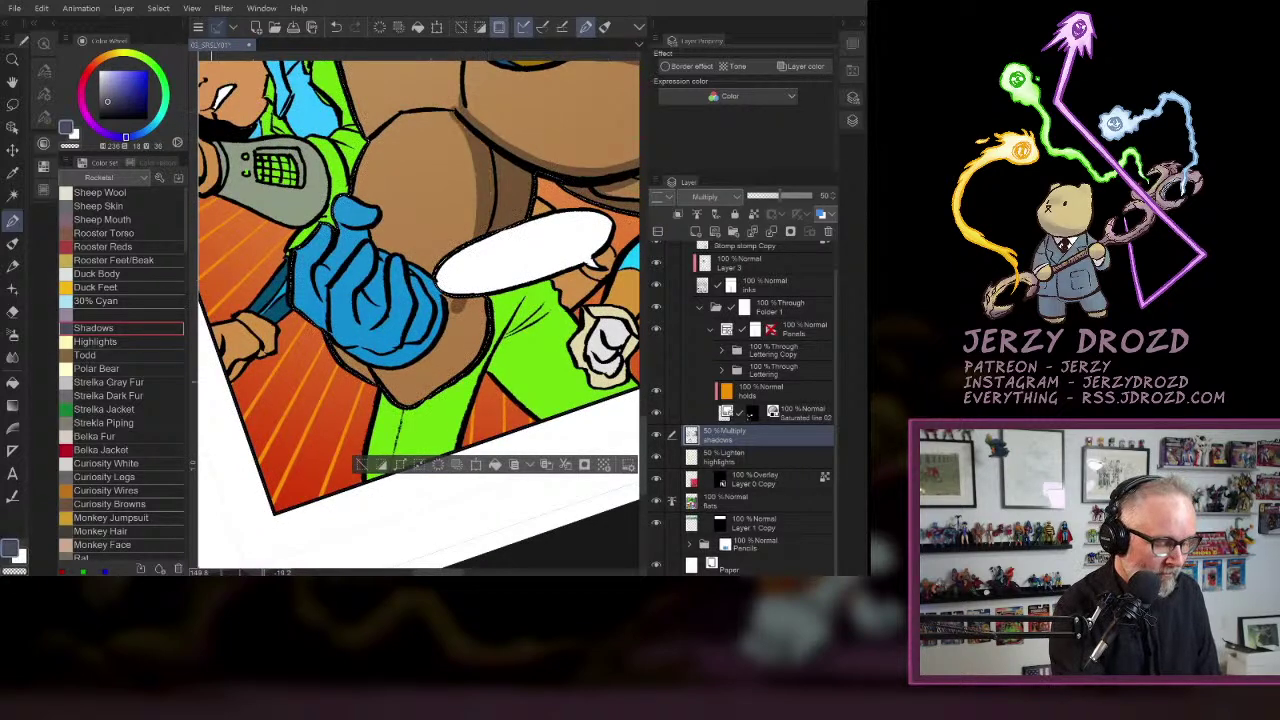
- Erase the bit of shadow beside the small speech balloon and shade the underside of the wrestler's forearm with the Pen tool
left_click(12, 312)
left_click_drag(465, 300, 457, 307)
left_click(12, 221)
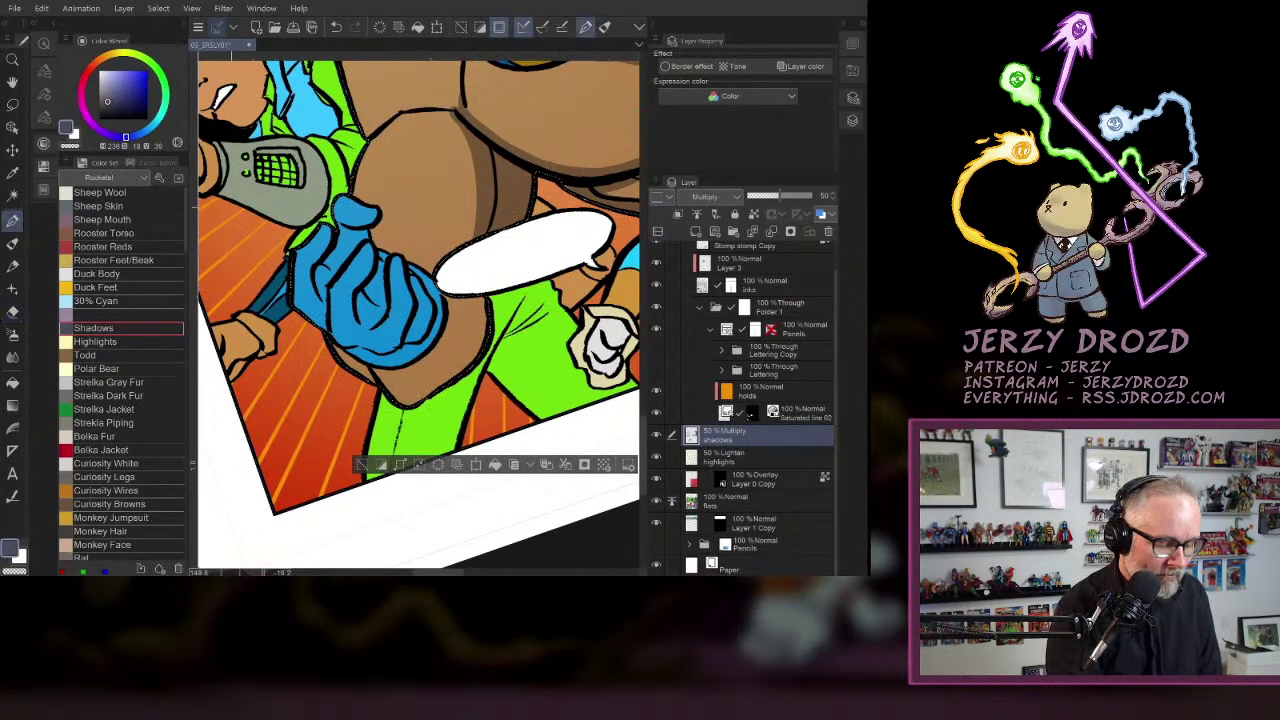
mouse_move(412, 348)
left_mouse_down()
mouse_move(446, 360)
mouse_move(396, 366)
mouse_move(410, 350)
mouse_move(338, 362)
mouse_move(404, 398)
mouse_move(456, 402)
left_mouse_up()
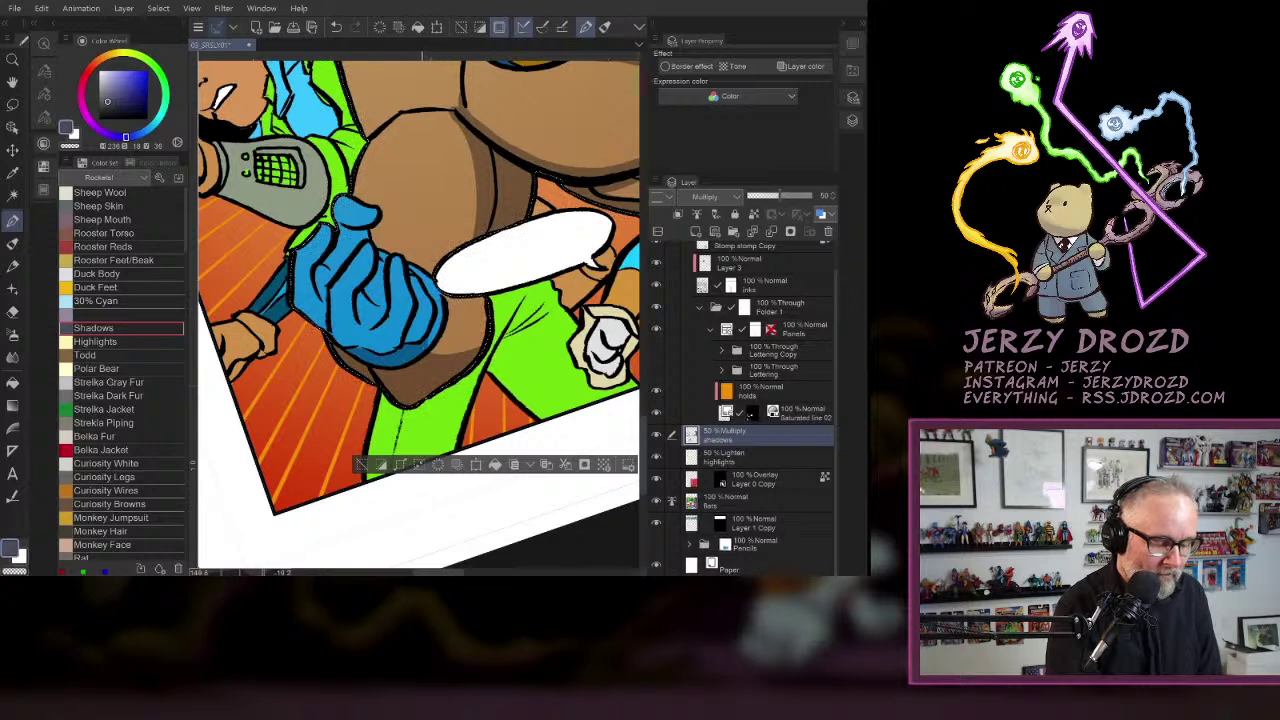
- Paint shadows along the lower edge, sides and between the fingers of the wrestler's lowered glove
left_click_drag(334, 326, 367, 347)
mouse_move(325, 292)
left_mouse_down()
mouse_move(348, 334)
mouse_move(387, 349)
mouse_move(366, 348)
left_mouse_up()
left_click_drag(428, 307, 413, 341)
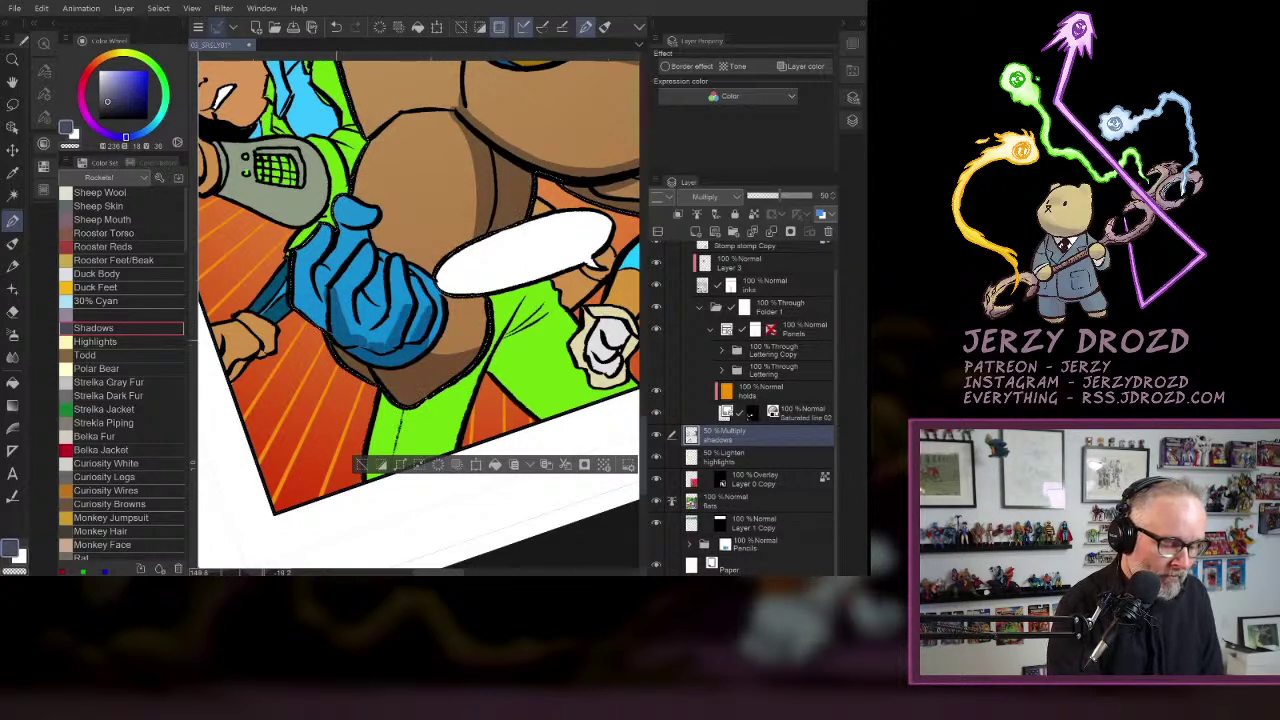
left_click_drag(331, 334, 292, 296)
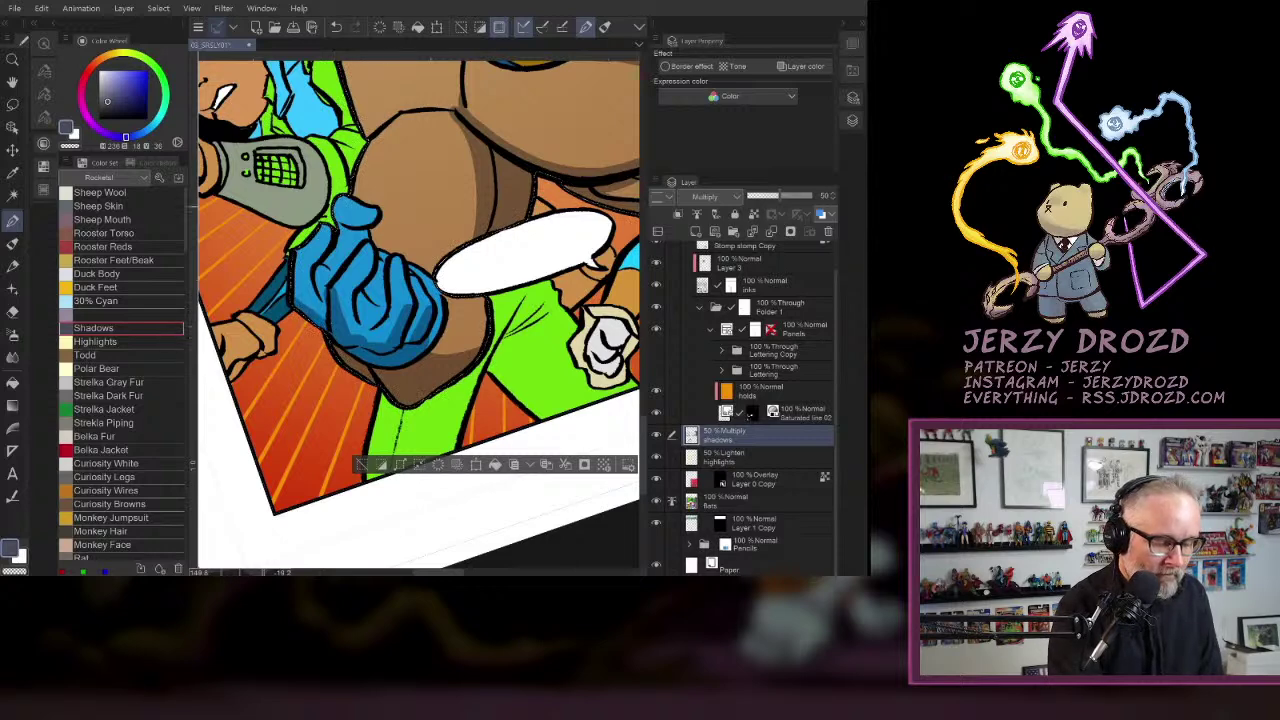
mouse_move(342, 226)
left_mouse_down()
mouse_move(348, 253)
mouse_move(366, 233)
mouse_move(328, 265)
mouse_move(368, 291)
mouse_move(381, 284)
mouse_move(370, 304)
left_mouse_up()
left_click_drag(386, 296, 374, 310)
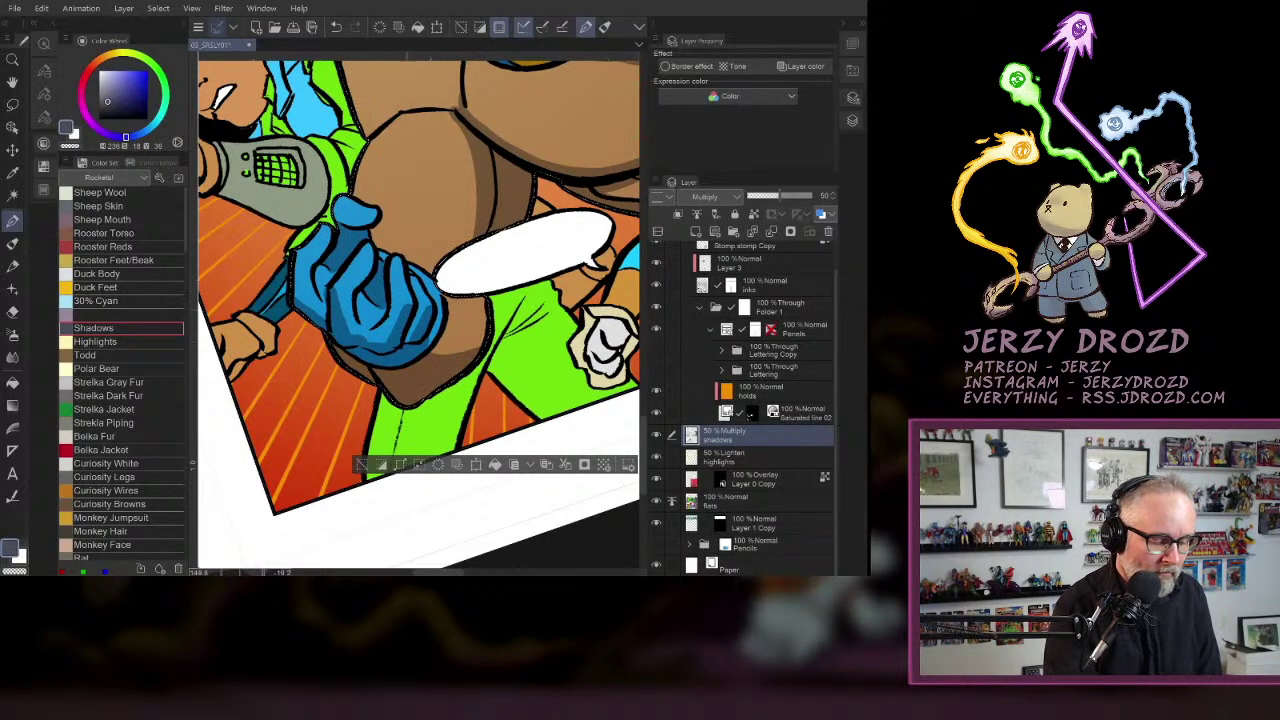
- Erase the stray shadow where the wrestler's bent arm meets his chest
mouse_move(527, 252)
left_mouse_down()
mouse_move(534, 277)
mouse_move(425, 381)
left_mouse_up()
left_click(12, 311)
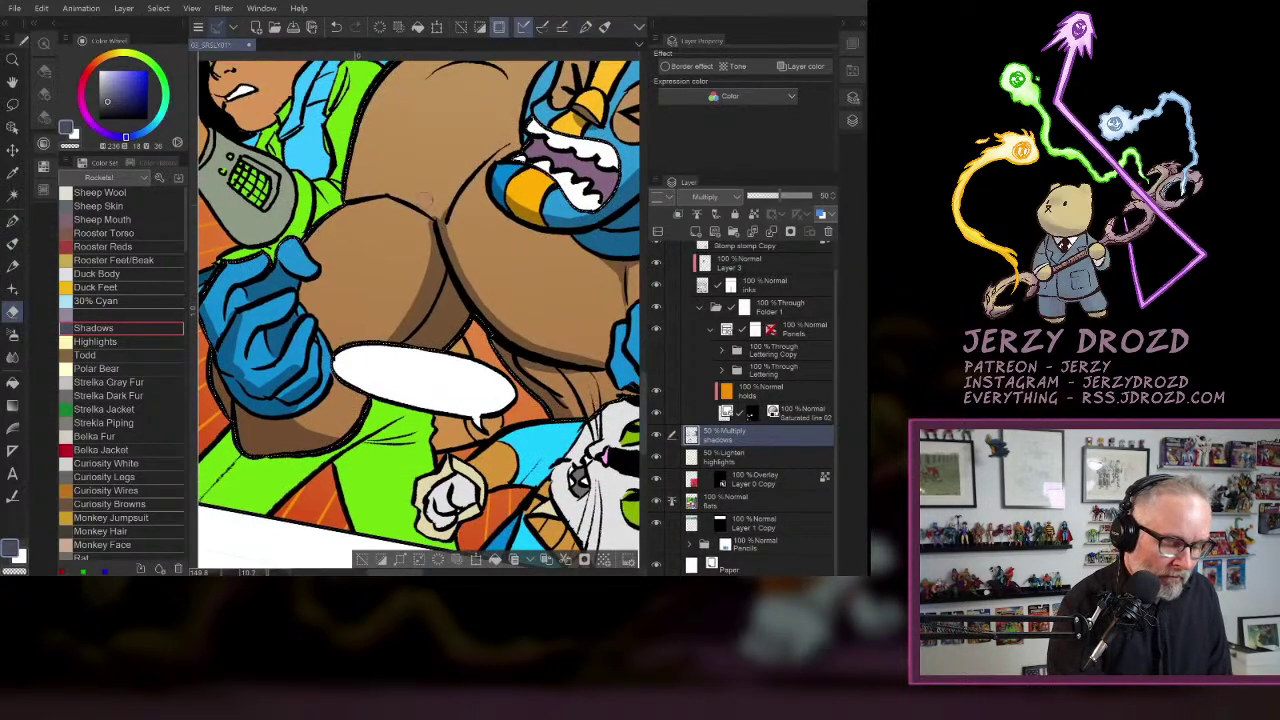
left_click_drag(433, 219, 434, 233)
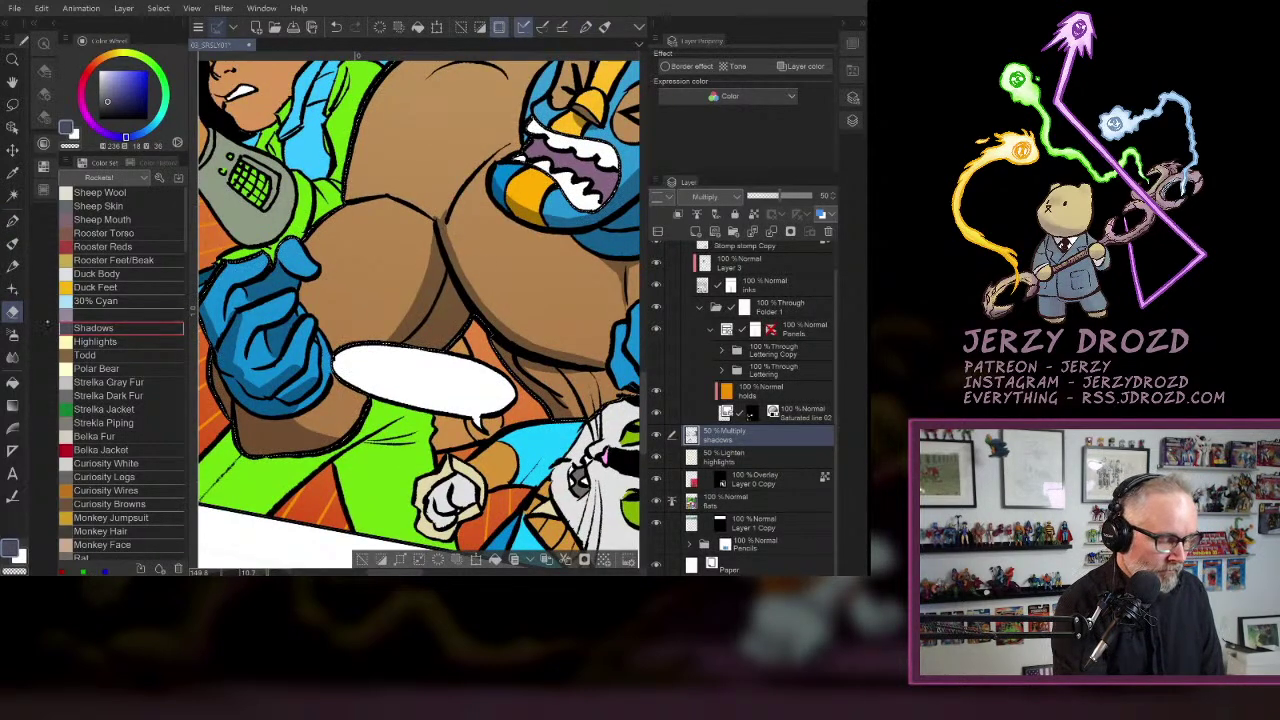
- Paint shadows on the wrestler's far shoulder and upper arm with the Pen tool, and clear the selection
key("p")
scroll(420, 316, "down", 4)
left_click_drag(525, 270, 470, 222)
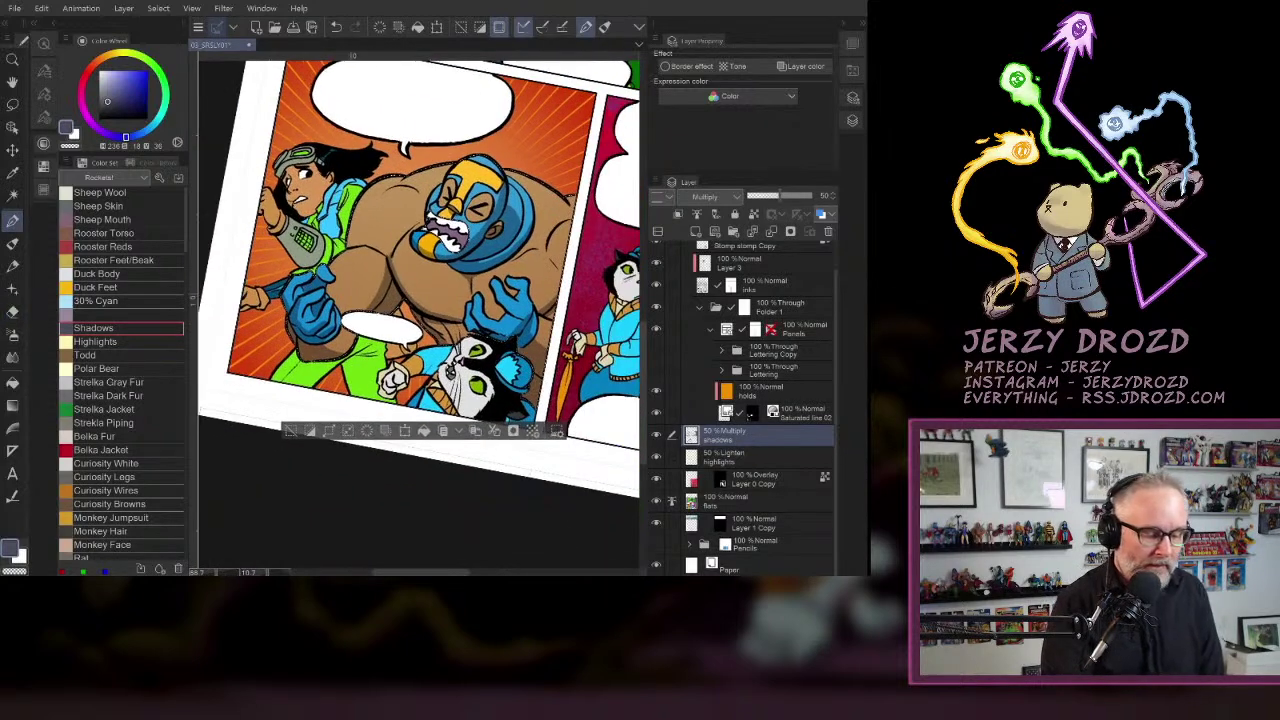
left_click_drag(520, 300, 516, 280)
scroll(420, 316, "up", 4)
scroll(512, 270, "up", 1)
left_click_drag(518, 132, 550, 160)
mouse_move(478, 222)
left_mouse_down()
mouse_move(522, 145)
mouse_move(545, 182)
mouse_move(516, 190)
mouse_move(550, 186)
left_mouse_up()
mouse_move(515, 118)
left_mouse_down()
mouse_move(551, 148)
mouse_move(557, 185)
left_mouse_up()
left_click(12, 311)
scroll(424, 350, "down", 6)
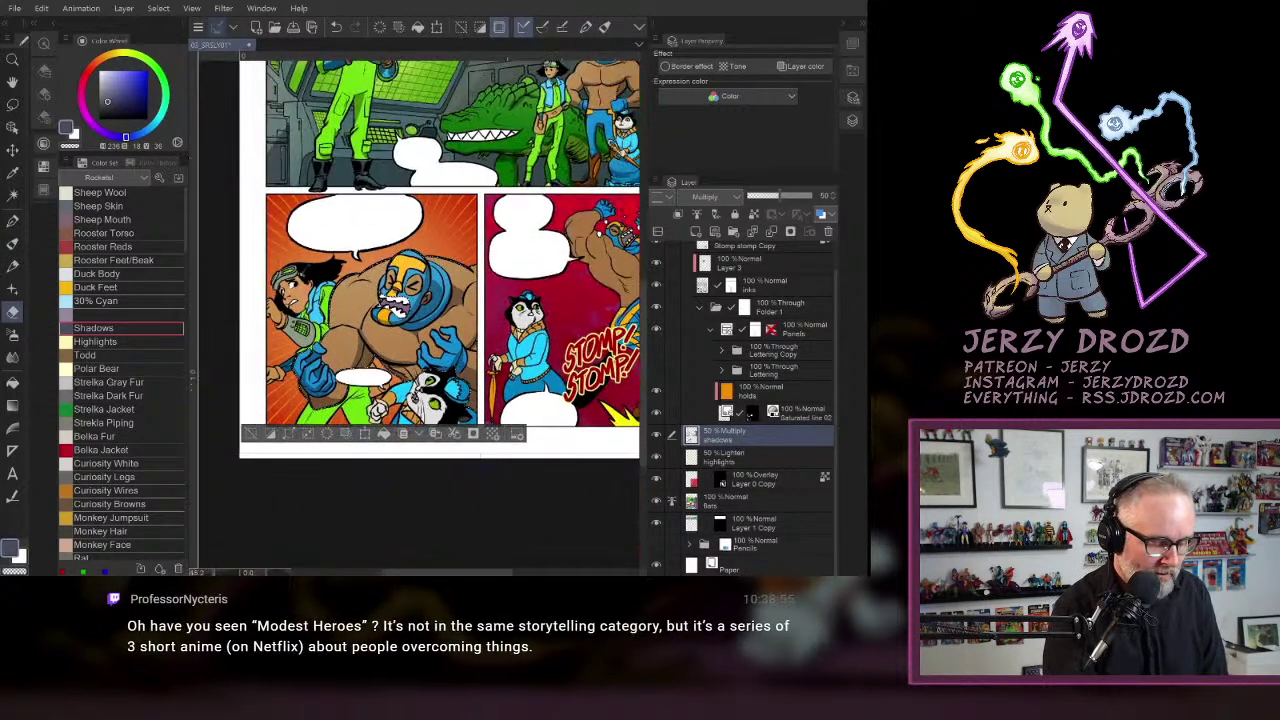
key("ctrl+d")
- Examine the coloring of the two lower panels, comparing the shaded wrestler with the characters that still lack shadows
left_click_drag(261, 444, 264, 396)
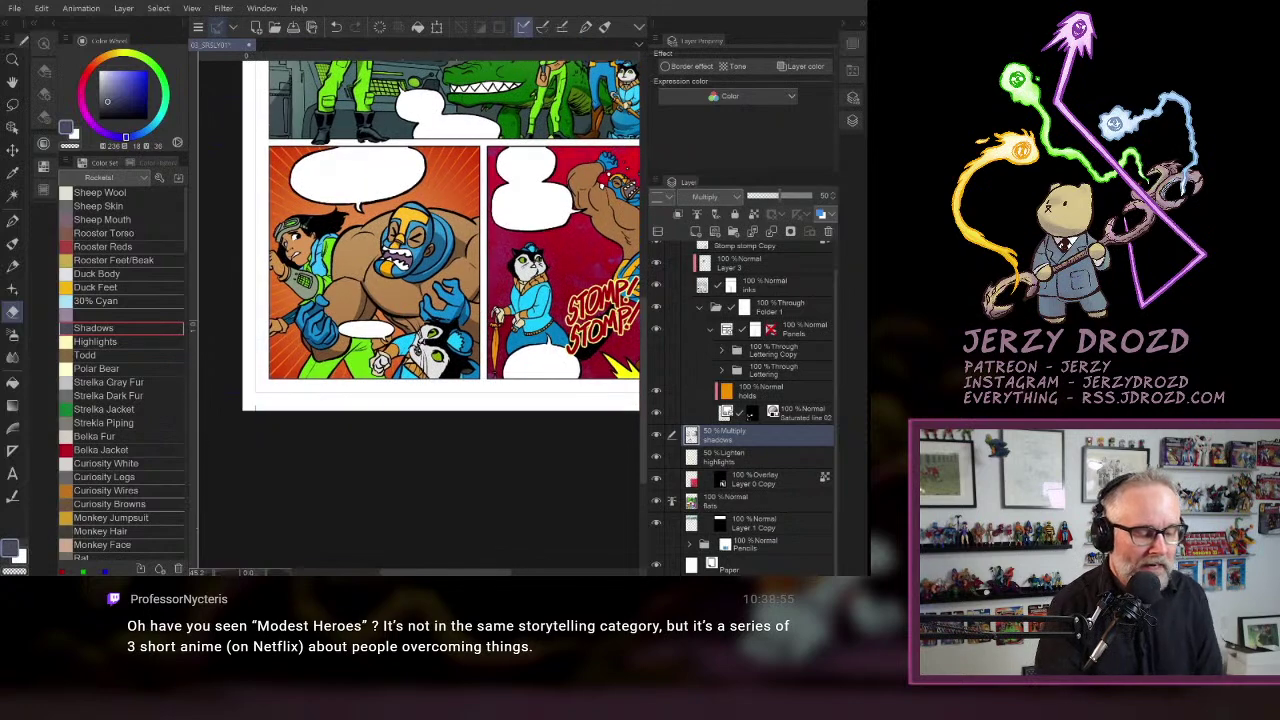
scroll(353, 442, "down", 2)
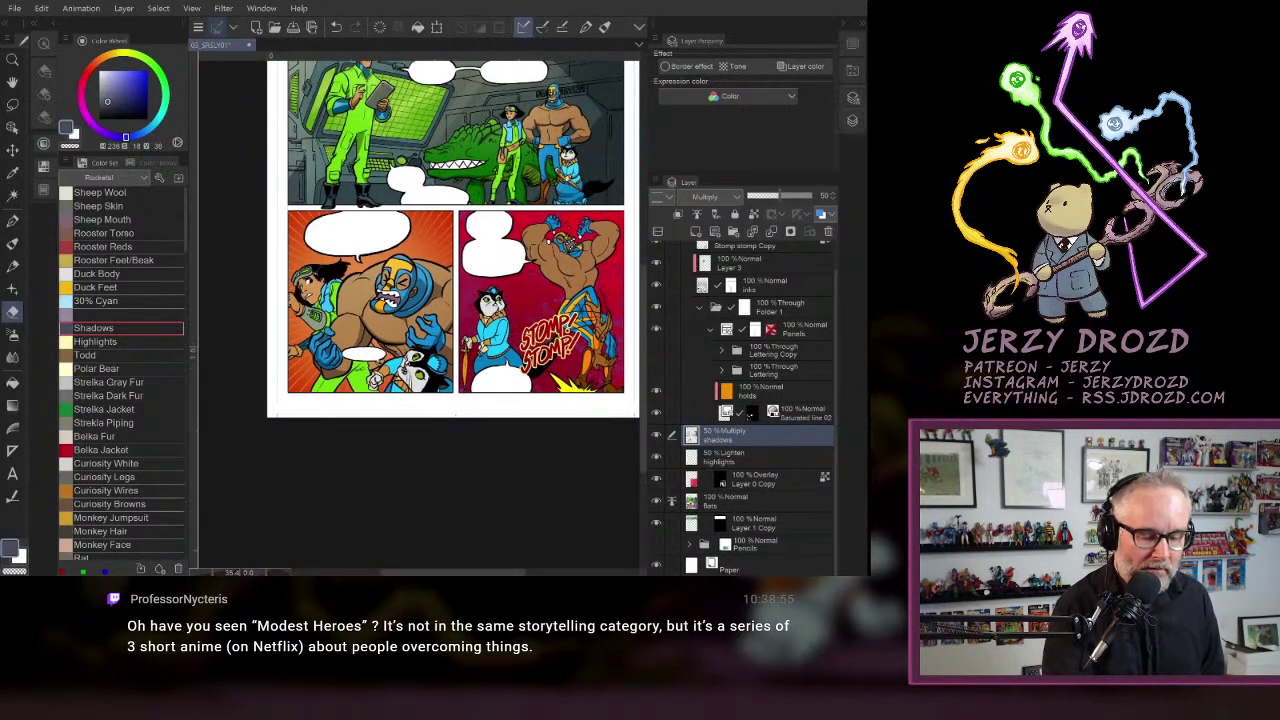
left_click(852, 120)
left_click_drag(573, 309, 556, 376)
scroll(556, 376, "up", 2)
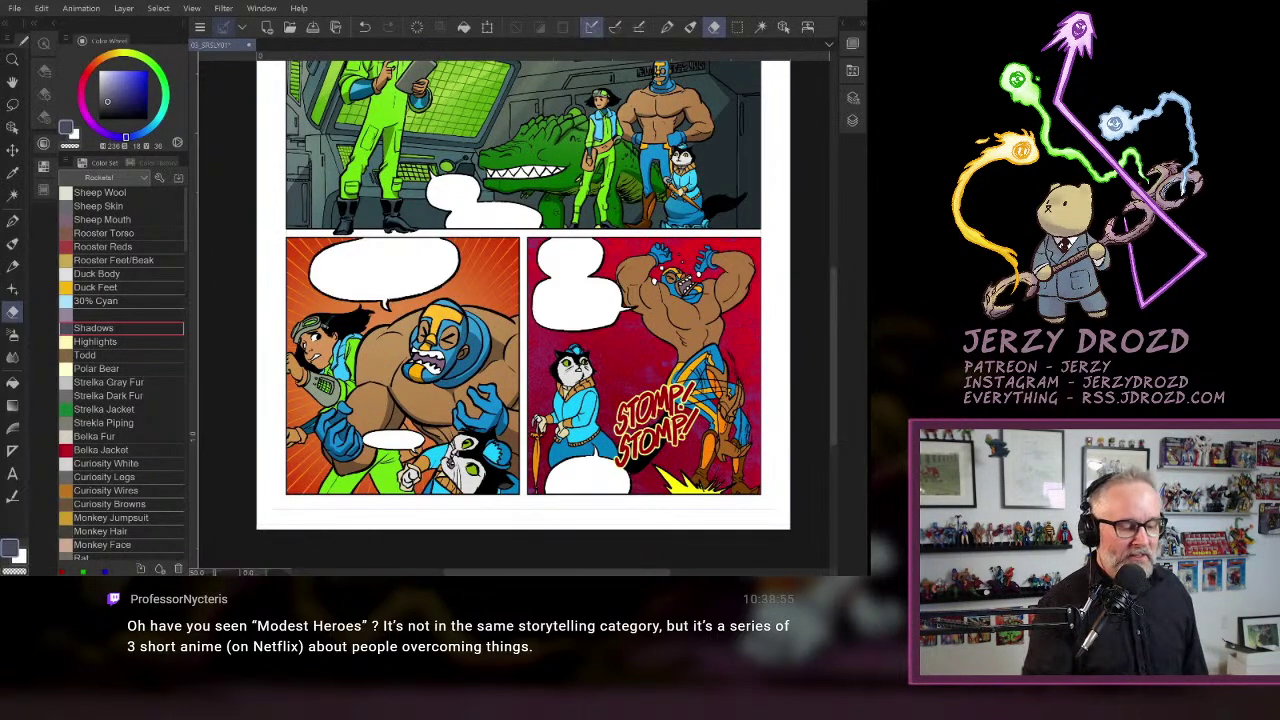
scroll(520, 300, "up", 2)
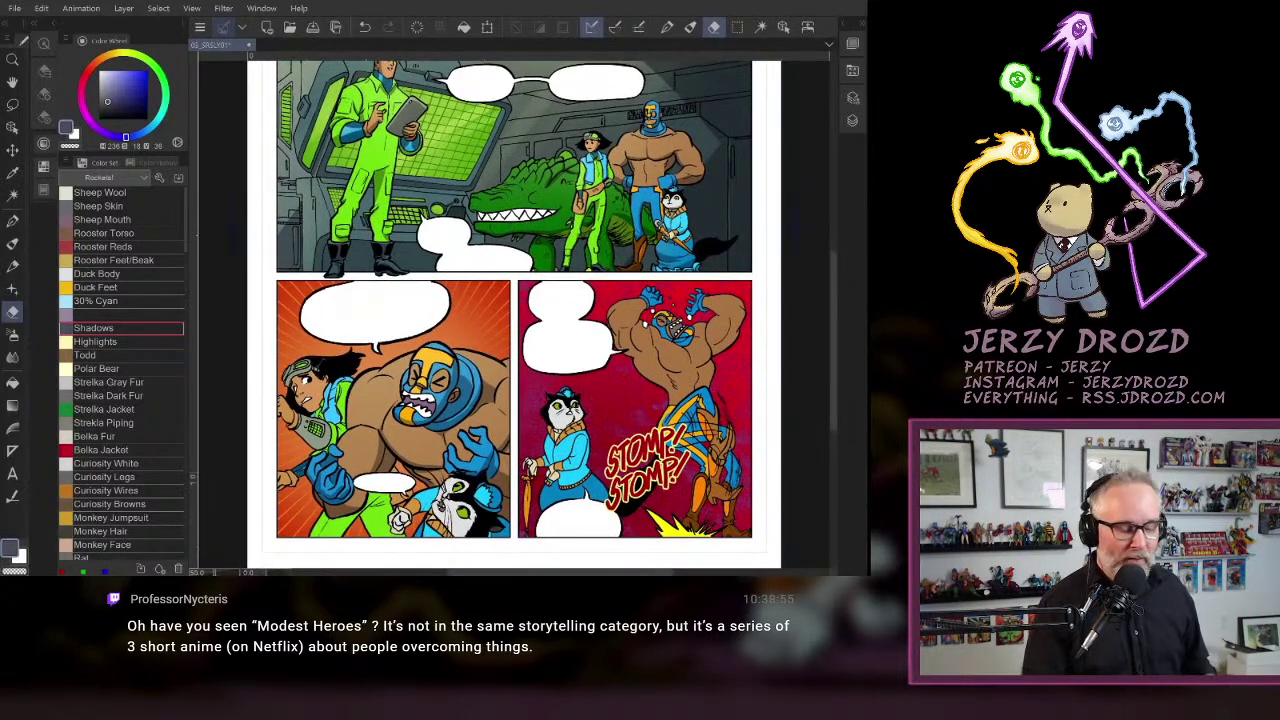
left_click_drag(520, 330, 561, 275)
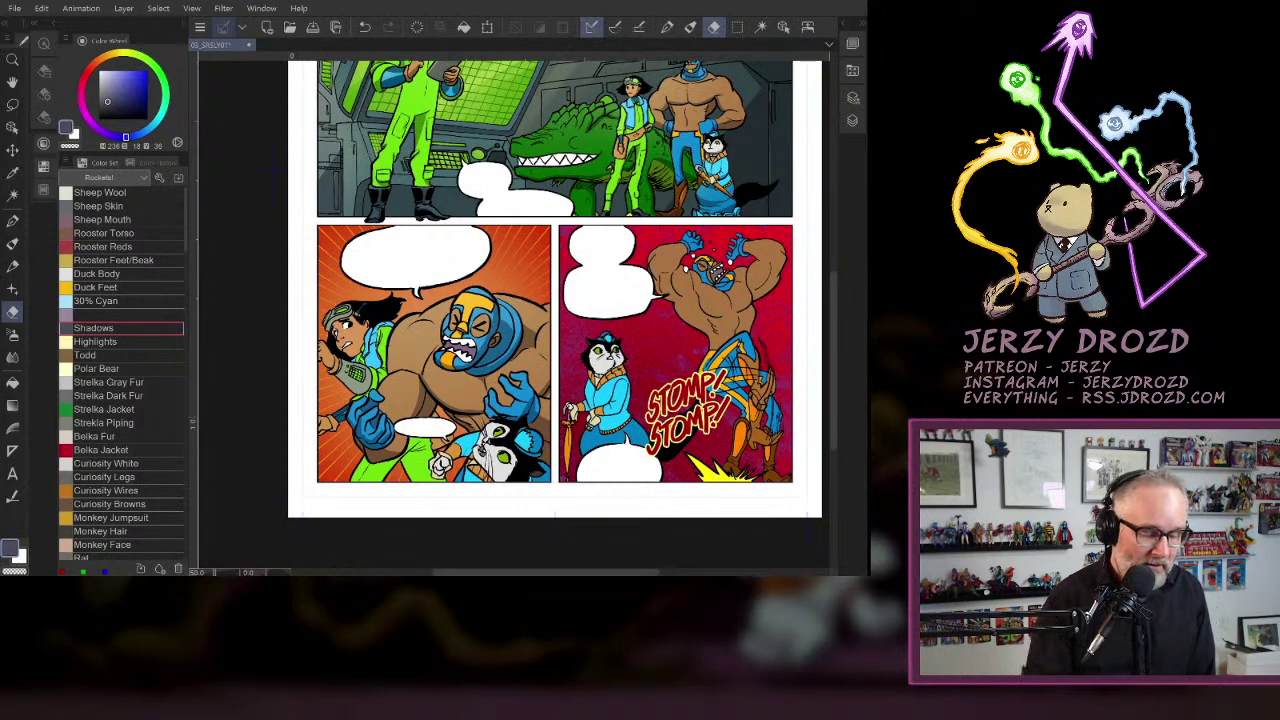
scroll(481, 394, "up", 4)
left_click_drag(481, 394, 562, 357)
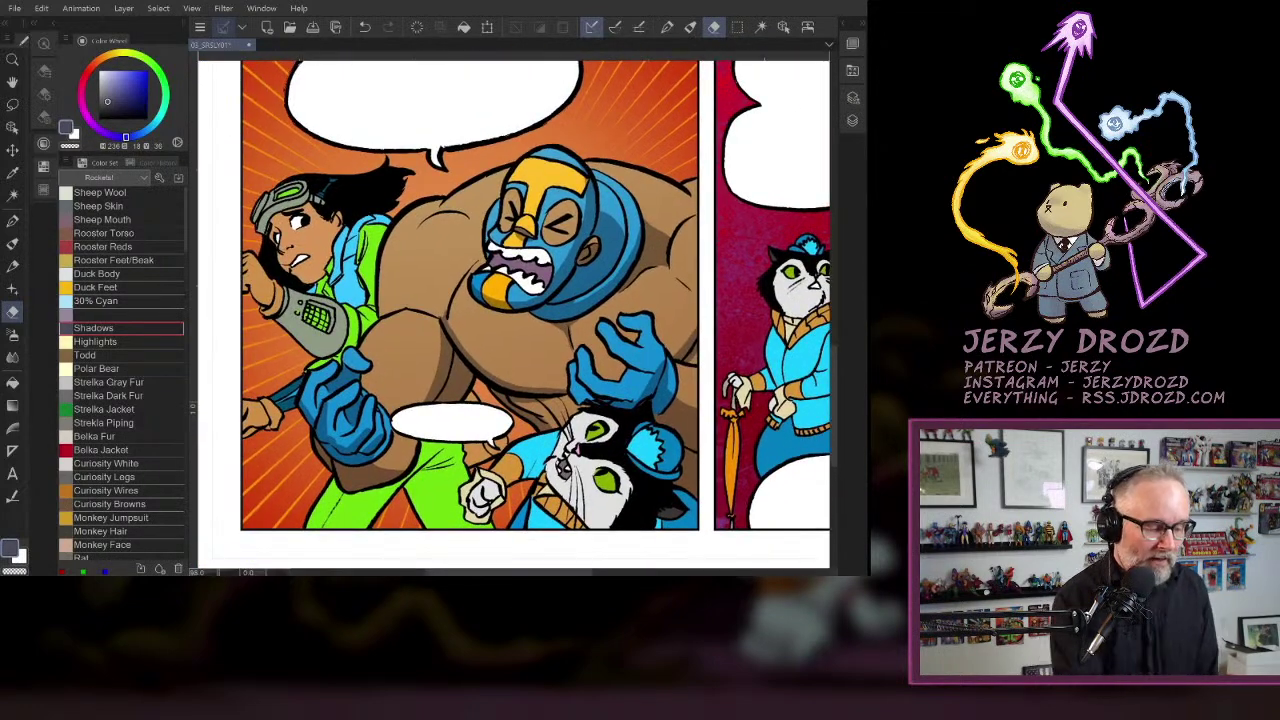
key("p")
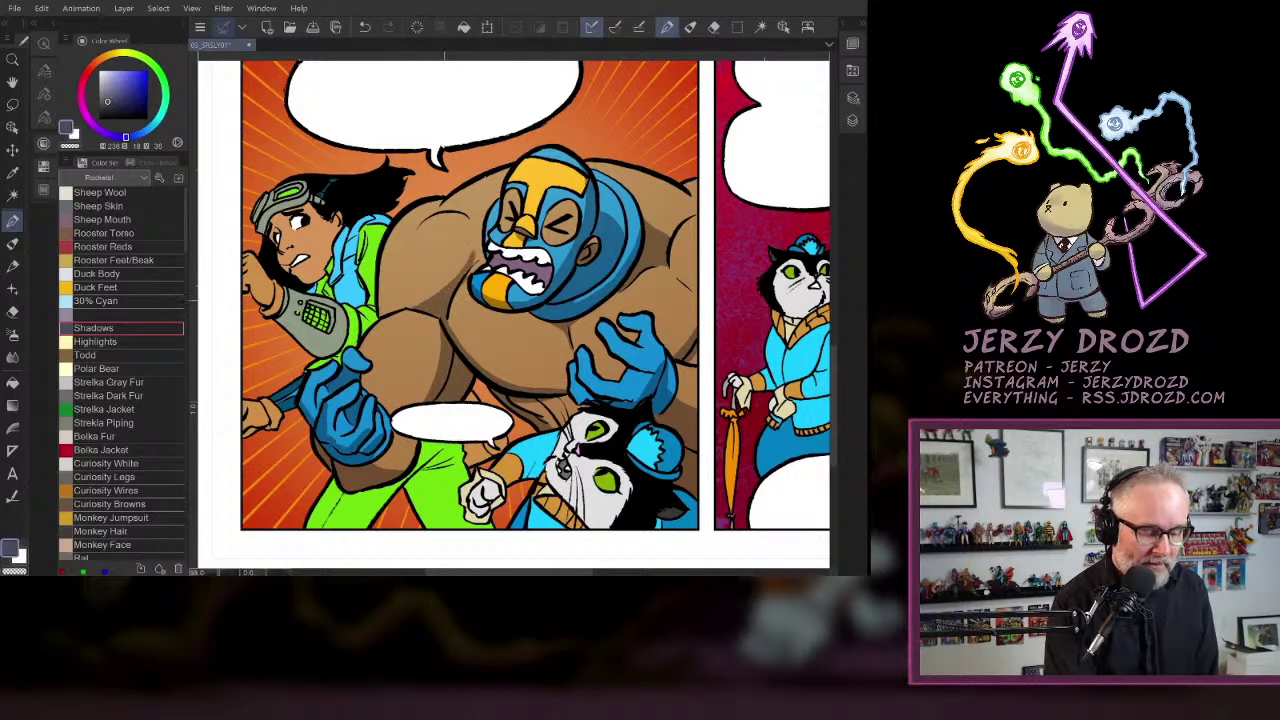
key("e")
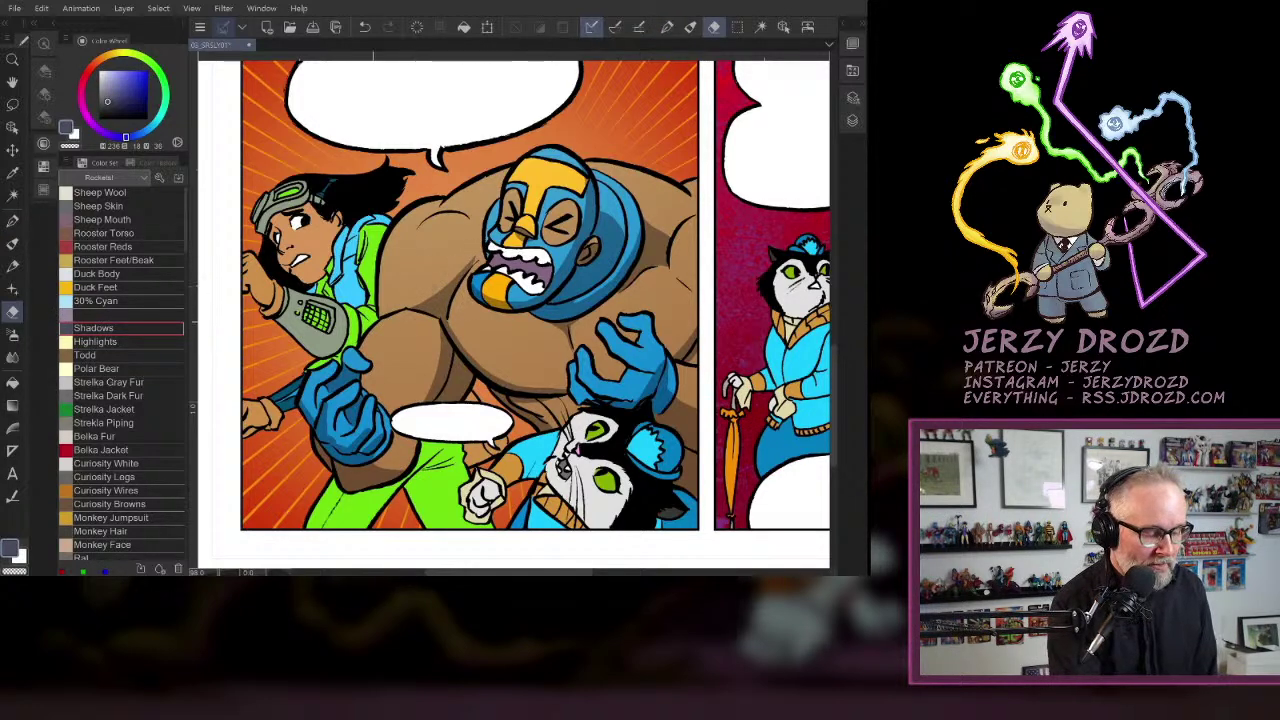
key("p")
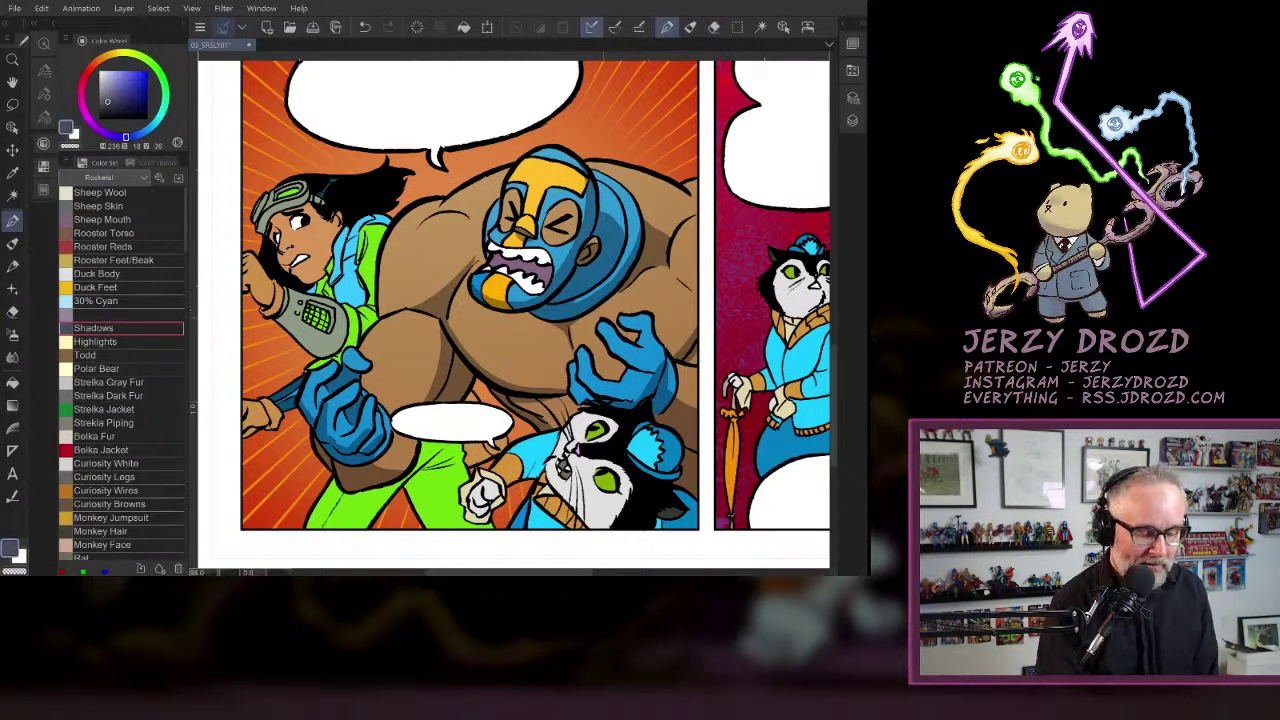
left_click_drag(560, 330, 515, 306)
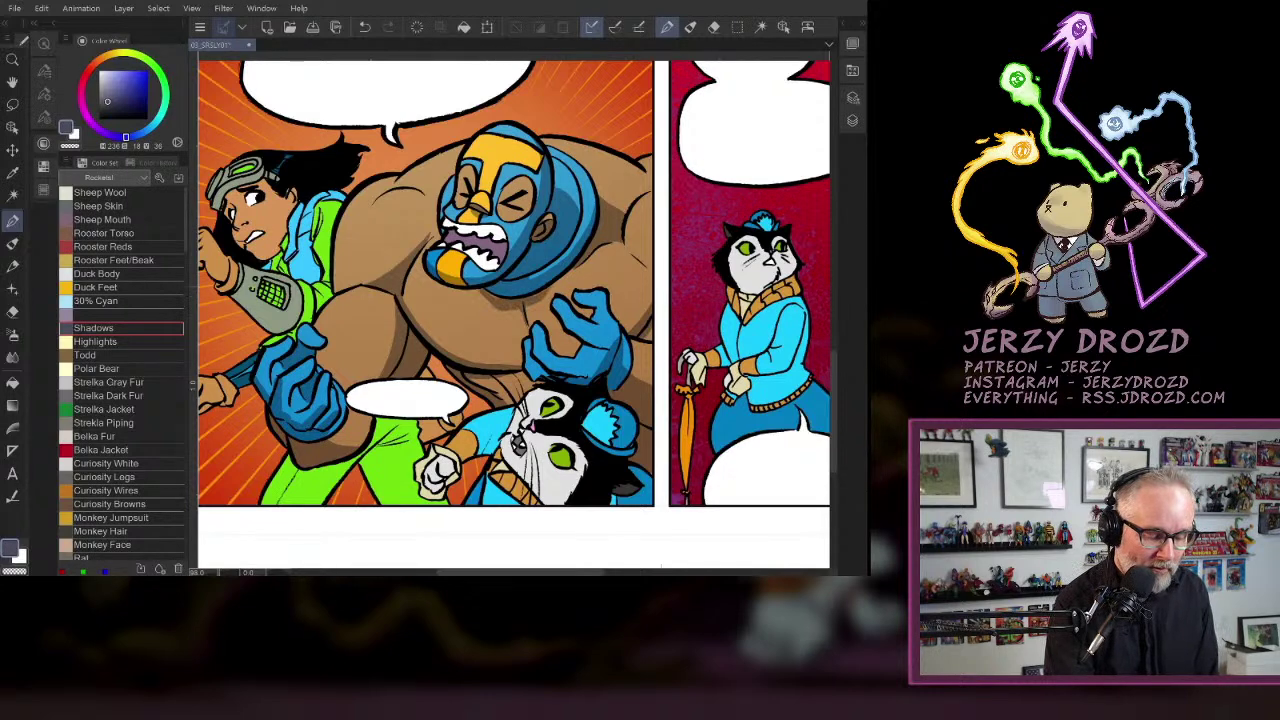
left_click_drag(545, 300, 628, 336)
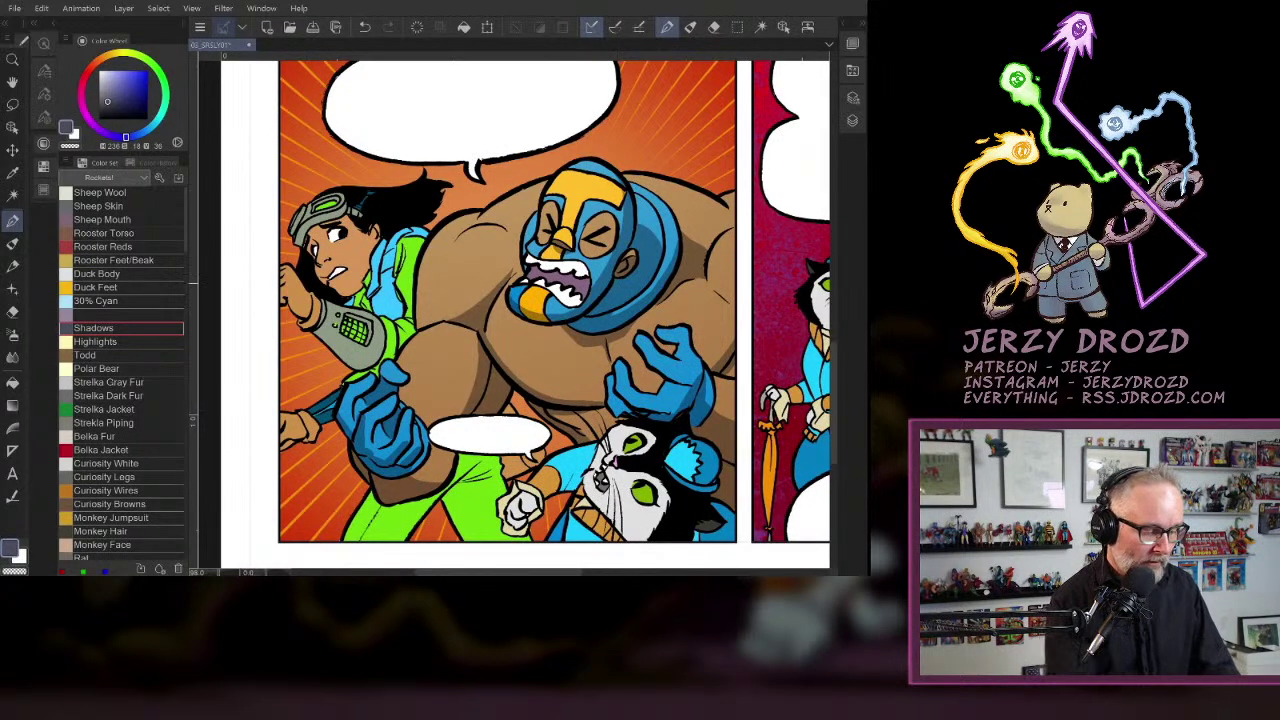
- Select the cat's sleeve, cuff, paw, jacket, face, eyes and hat in the lower-left panel with the Auto select tool
left_click(12, 195)
left_click_drag(776, 562, 701, 395)
left_click(496, 300)
left_click(467, 319)
left_click(461, 338)
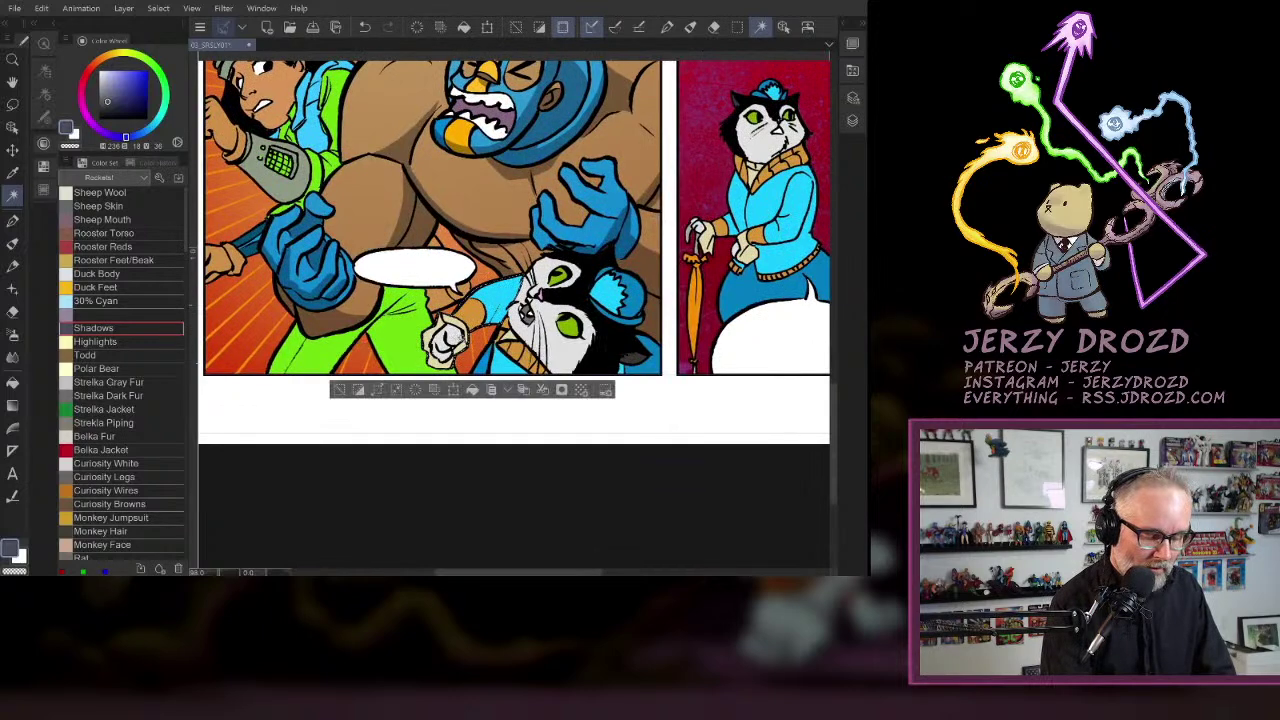
left_click(504, 363)
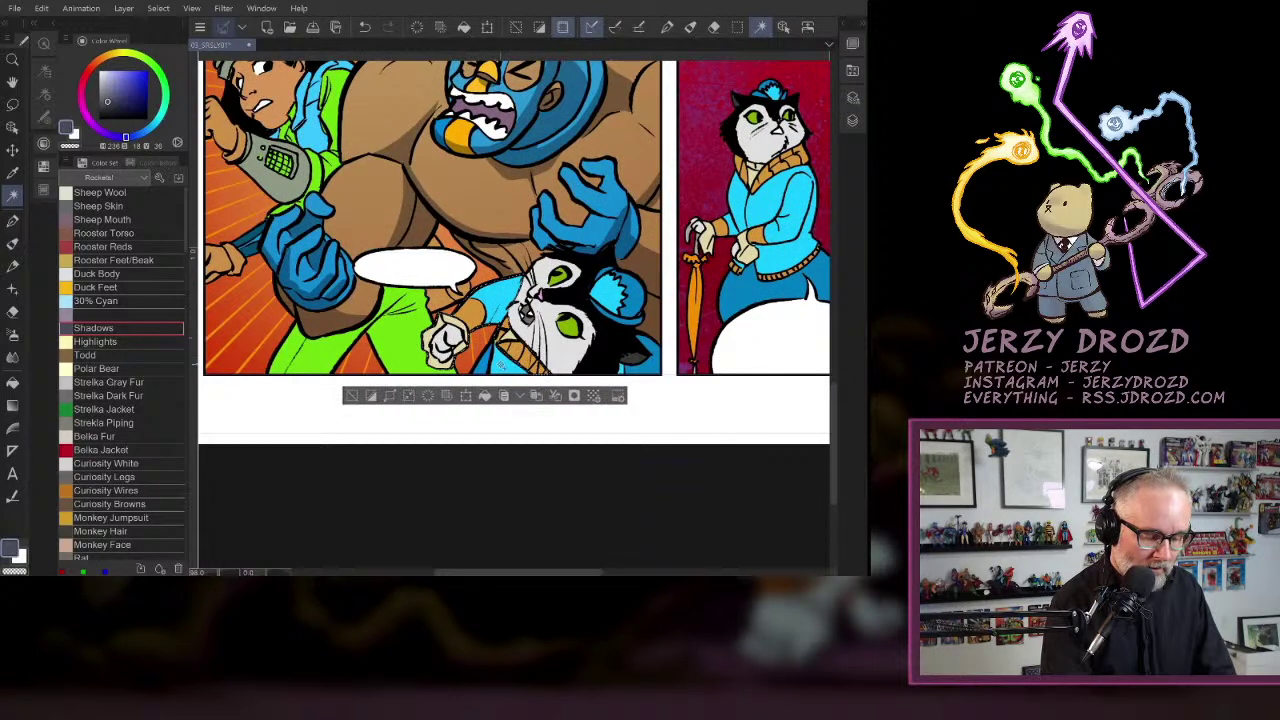
left_click(572, 359)
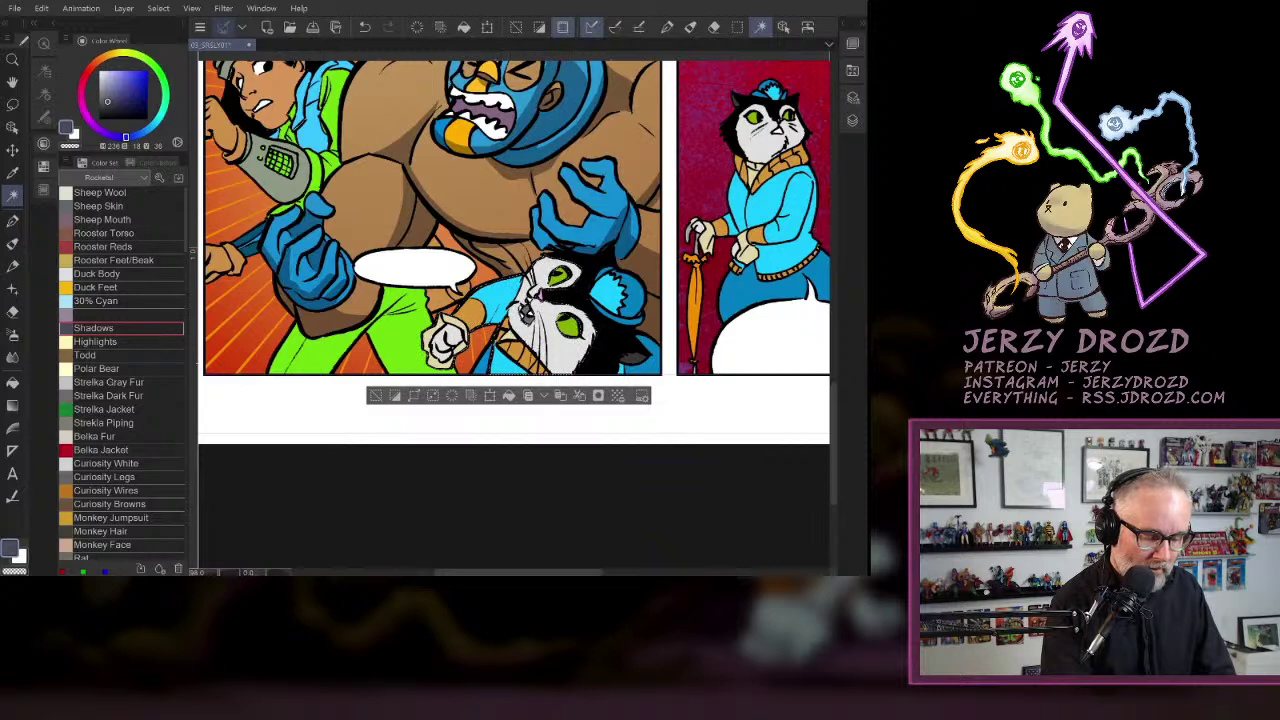
left_click(571, 328)
left_click(560, 278)
left_click(609, 292)
left_click(630, 301)
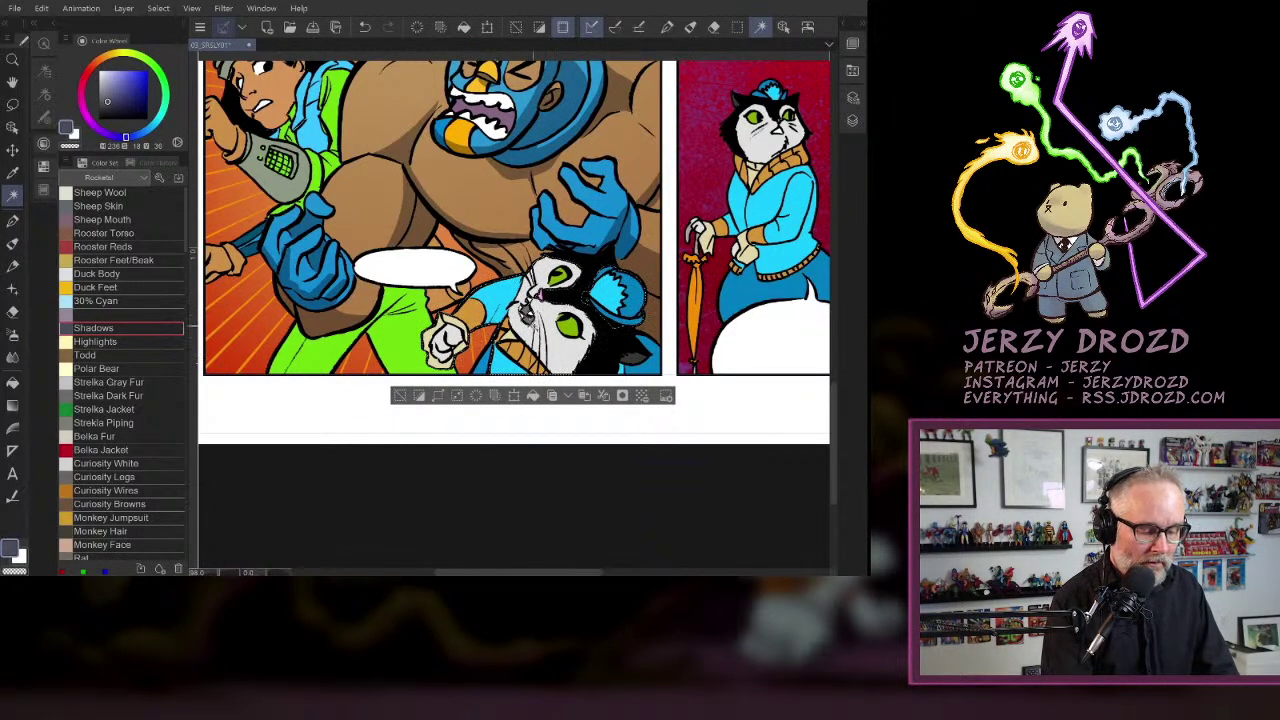
- Apply a gradient in the Highlights color diagonally across the selected cat on the highlights layer
scroll(526, 335, "down", 1)
left_click_drag(707, 320, 640, 320)
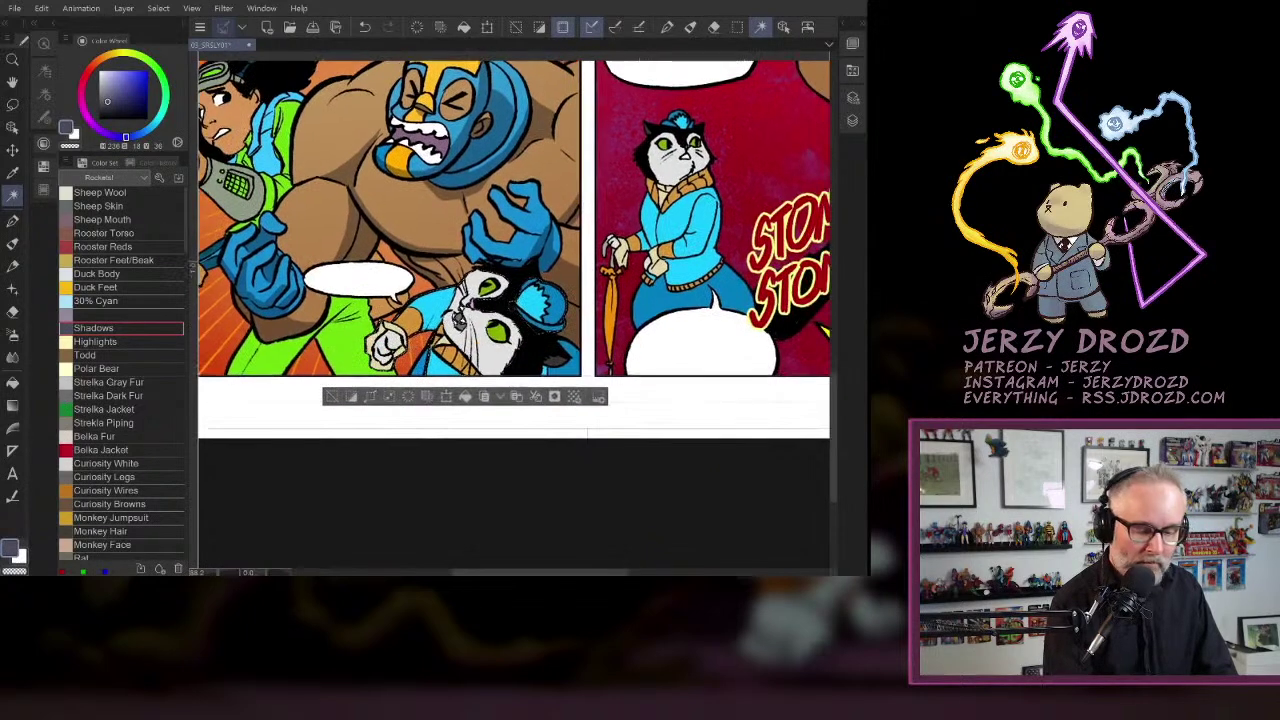
left_click(851, 97)
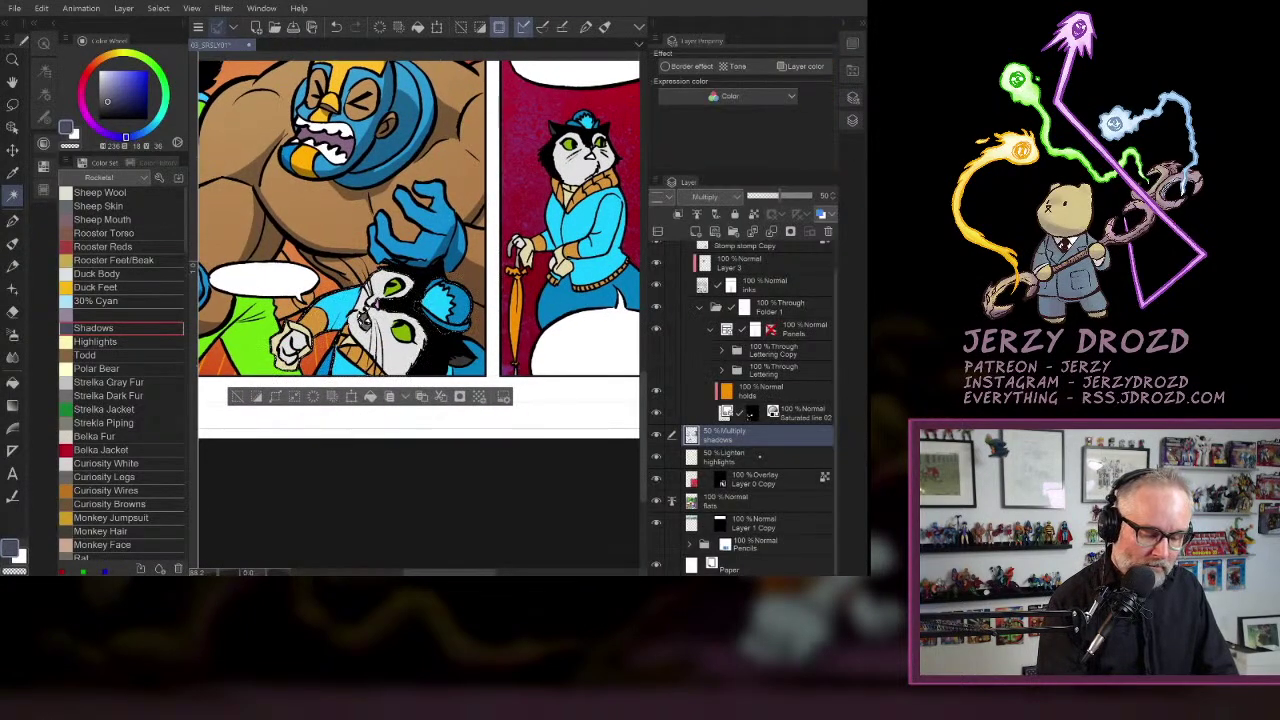
left_click(760, 457)
scroll(445, 363, "down", 3)
left_click_drag(445, 363, 463, 381)
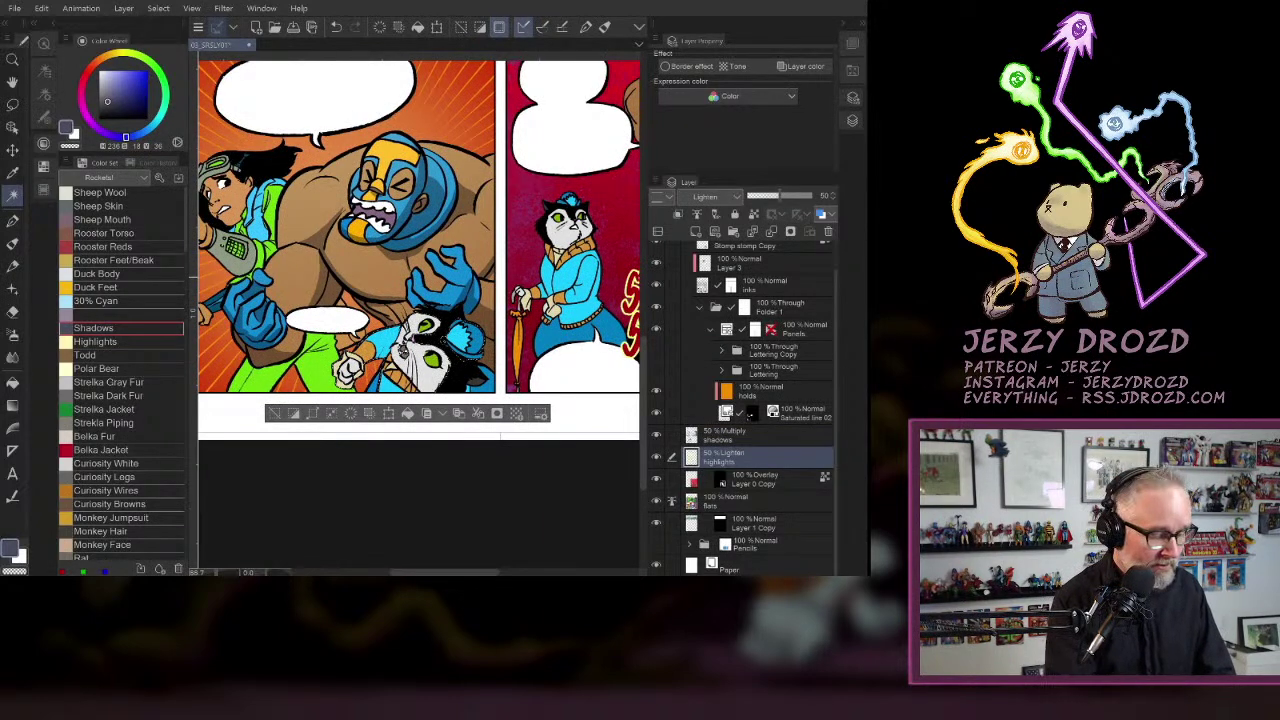
left_click(96, 342)
key("g")
left_click_drag(345, 261, 523, 428)
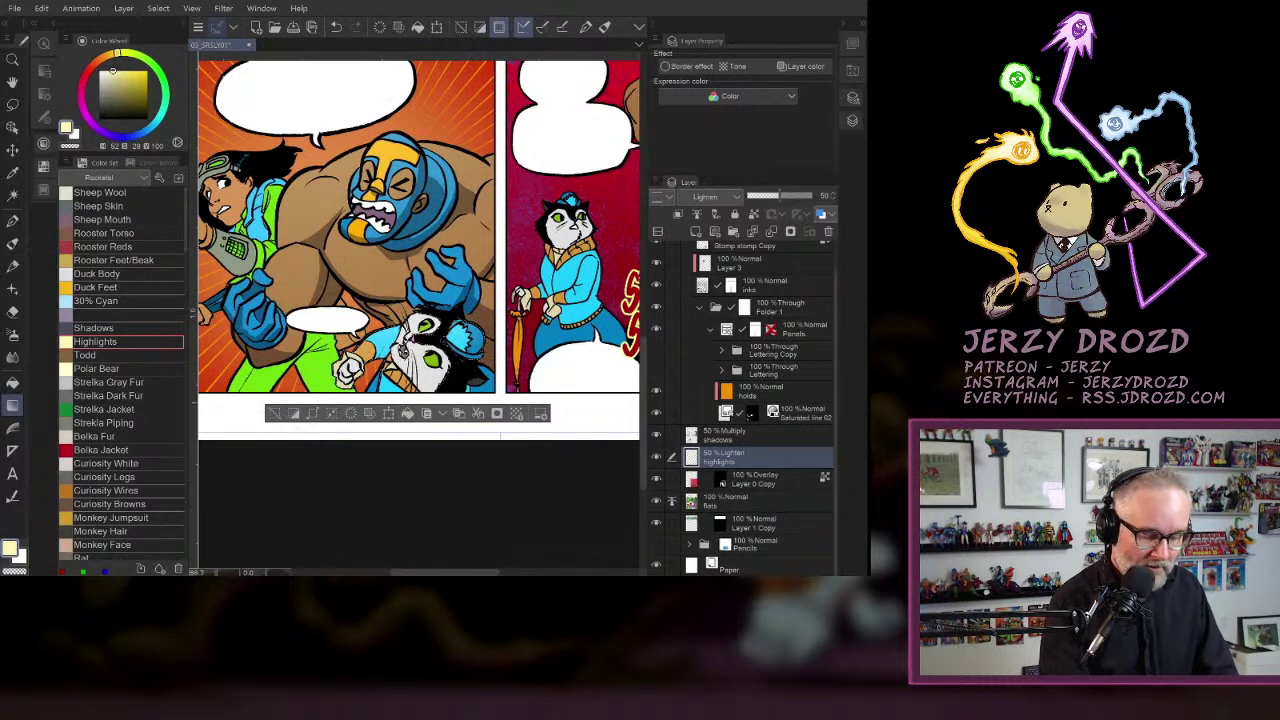
- Shade the cat's hat on the shadows layer with the Pen tool in the Shadows color
left_click(752, 435)
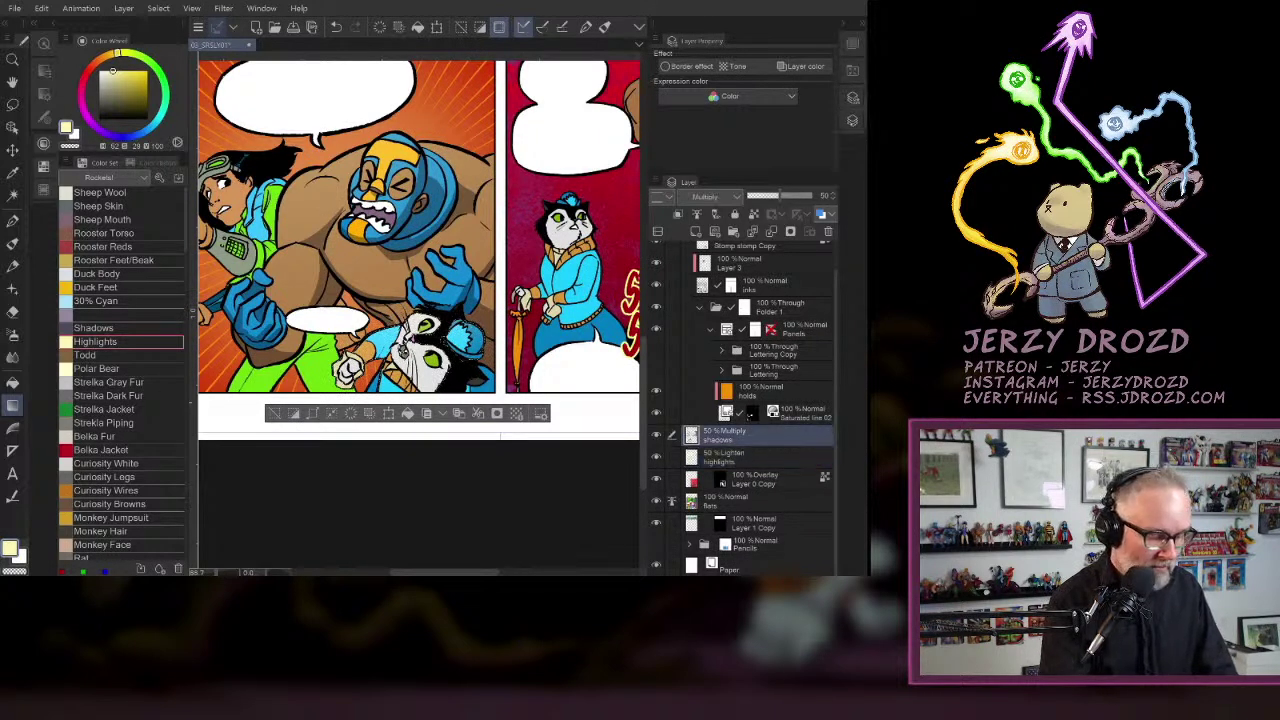
left_click(843, 23)
left_click(96, 328)
key("p")
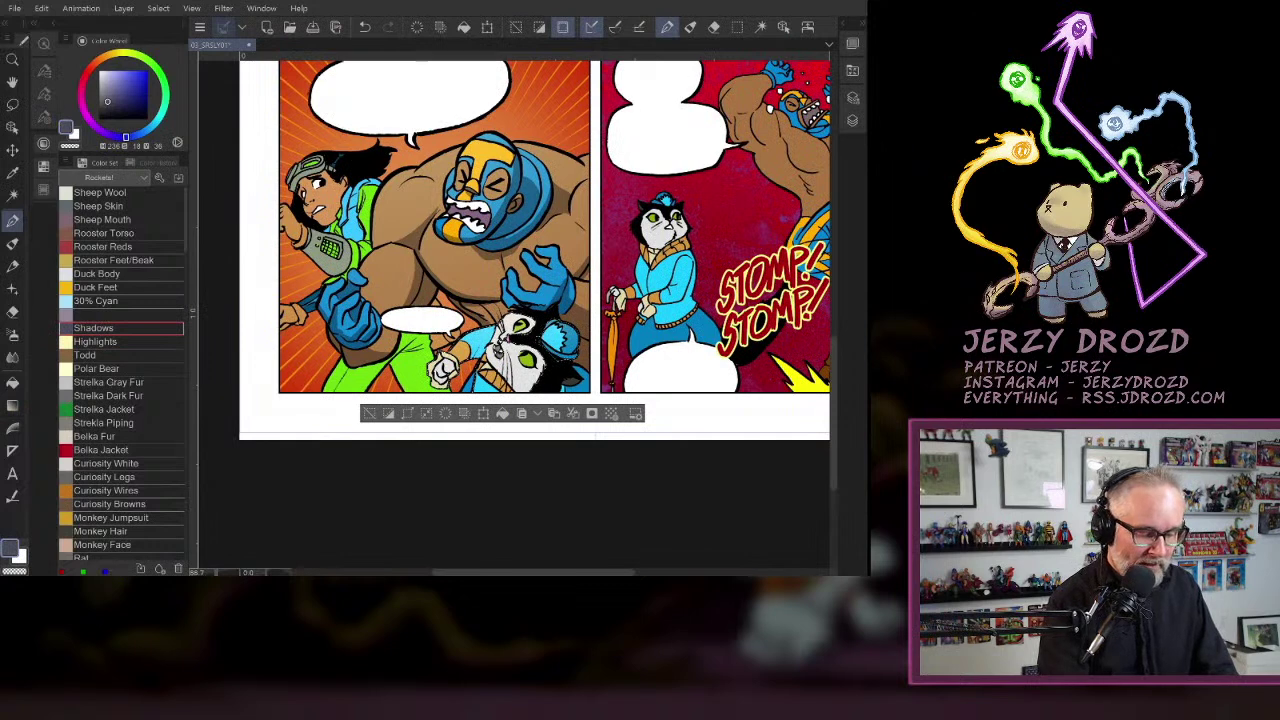
scroll(540, 388, "up", 5)
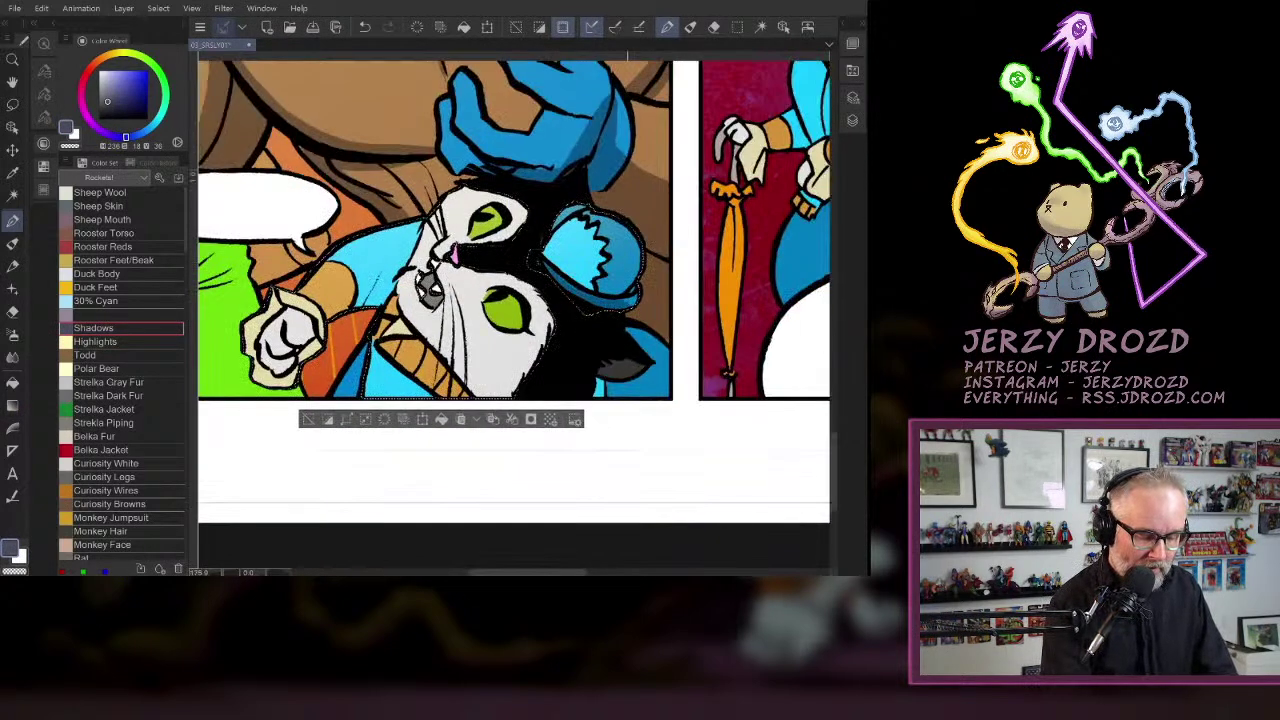
mouse_move(623, 302)
left_mouse_down()
mouse_move(637, 301)
mouse_move(611, 271)
mouse_move(603, 285)
mouse_move(618, 292)
left_mouse_up()
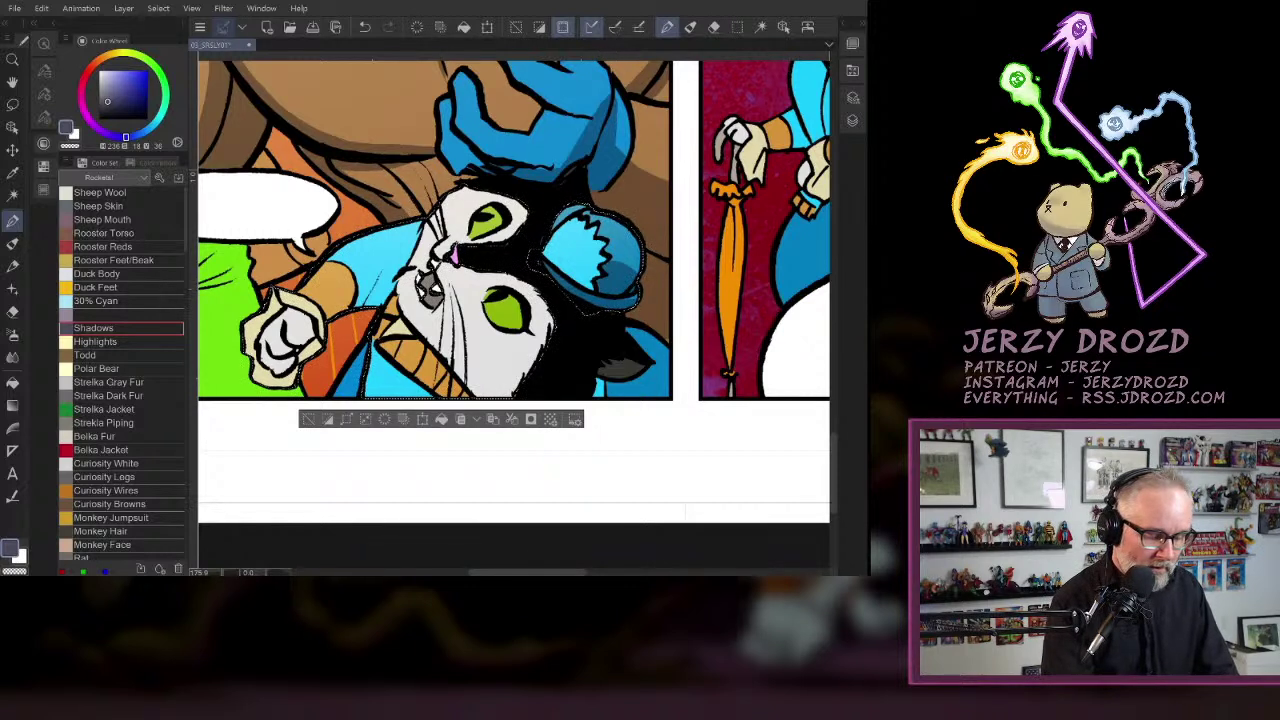
- Shade the cat's fur collar, undo the last stroke on the jacket, and paint shadows around the edges of the outstretched paw
left_click_drag(383, 345, 445, 396)
left_click_drag(374, 350, 428, 396)
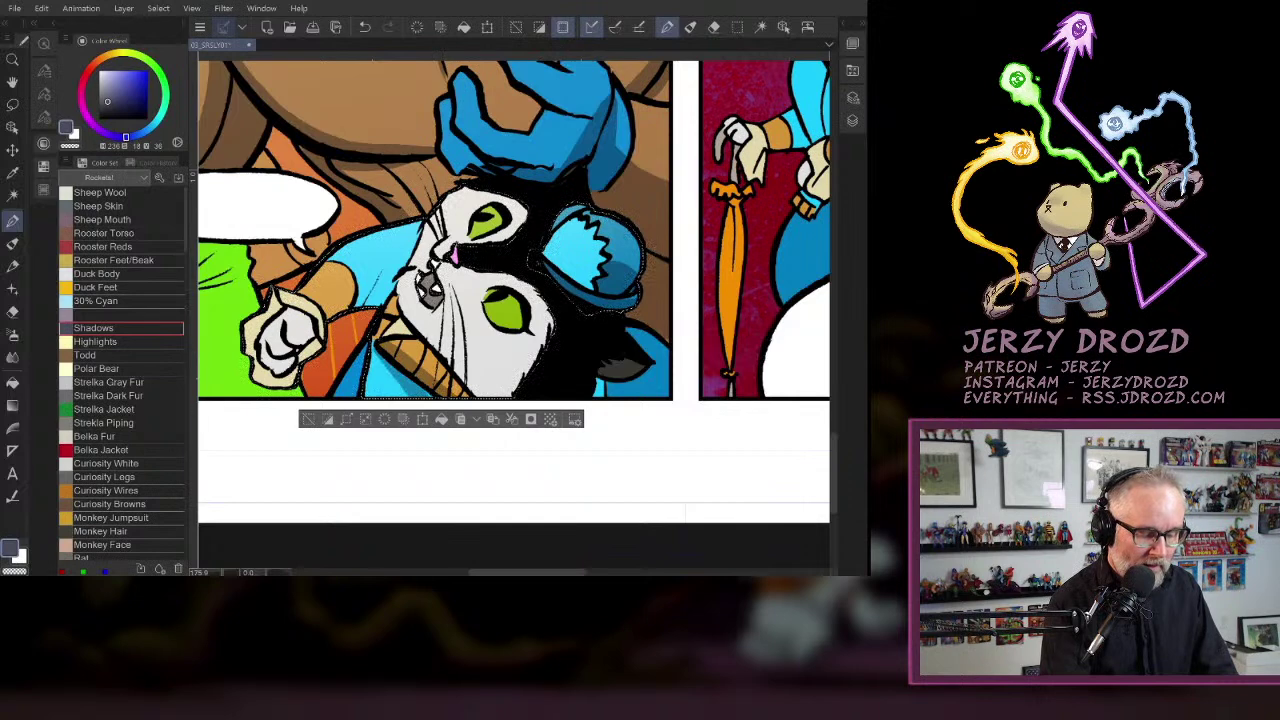
key("ctrl+z")
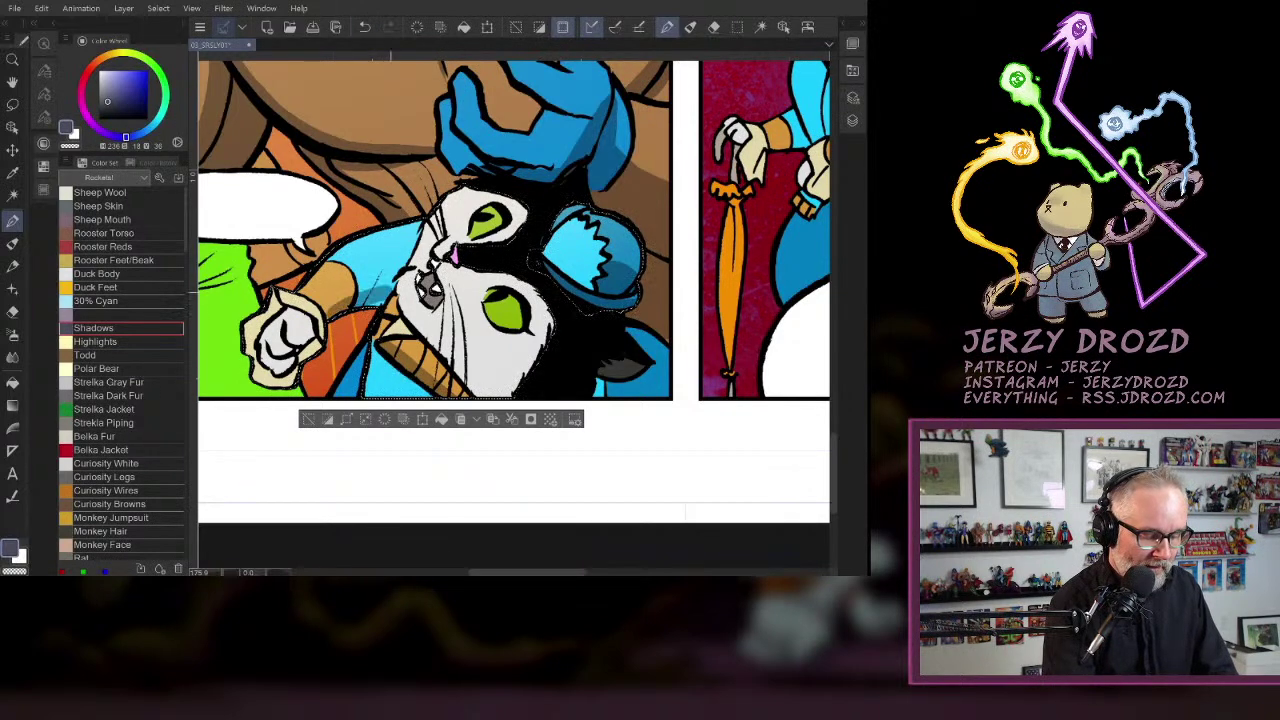
mouse_move(318, 340)
left_mouse_down()
mouse_move(274, 384)
mouse_move(287, 380)
left_mouse_up()
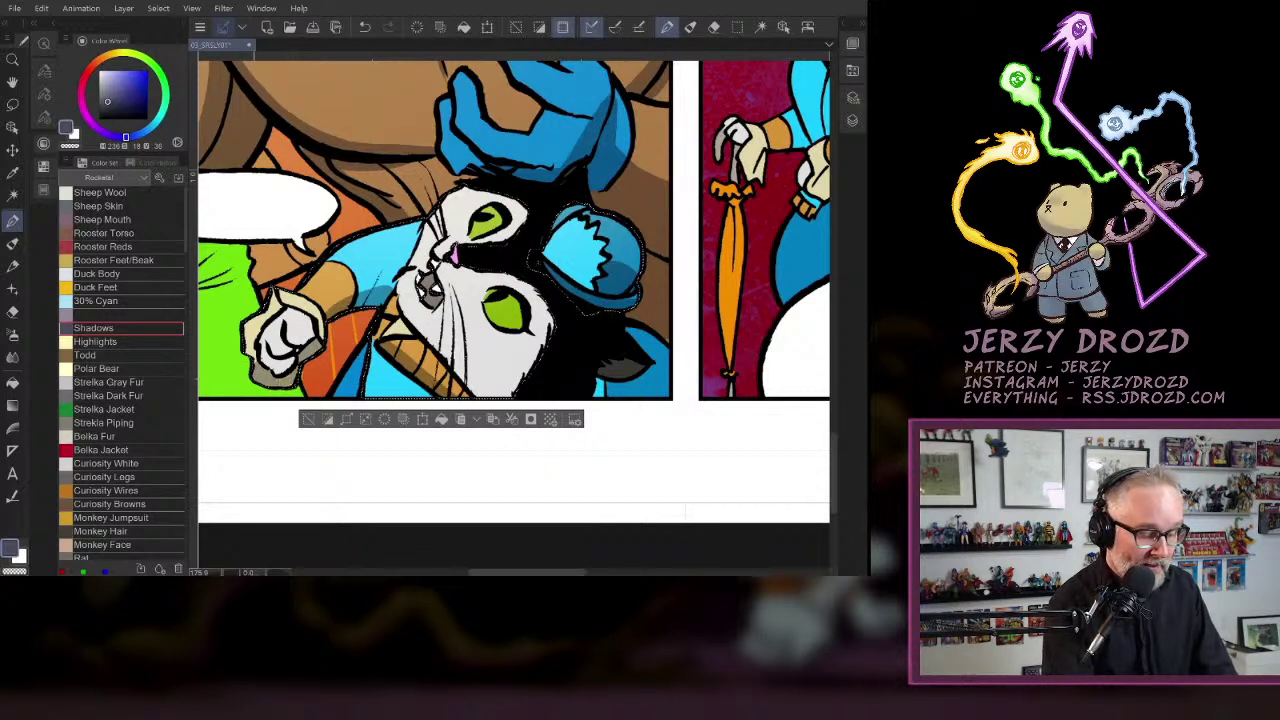
left_click_drag(249, 322, 253, 358)
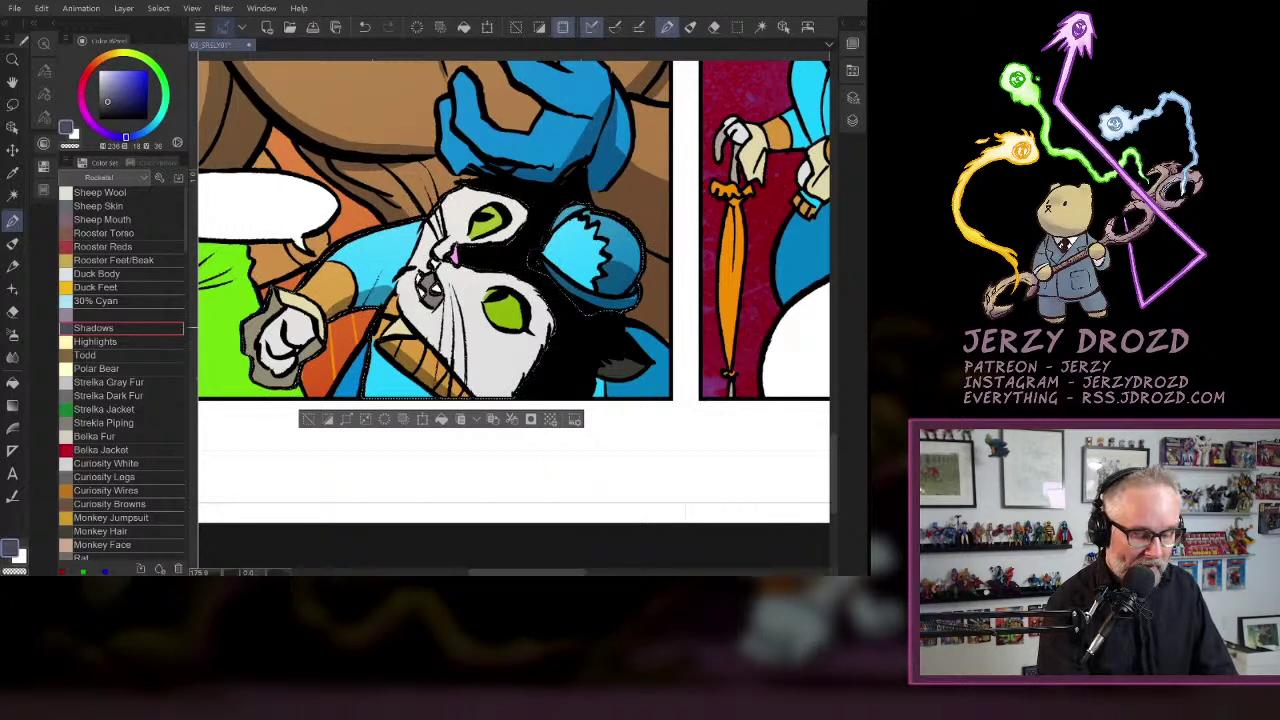
- Add the cat's far shoulder beside its ear to the selection with the Auto select tool and shade it in the Shadows color
key("w")
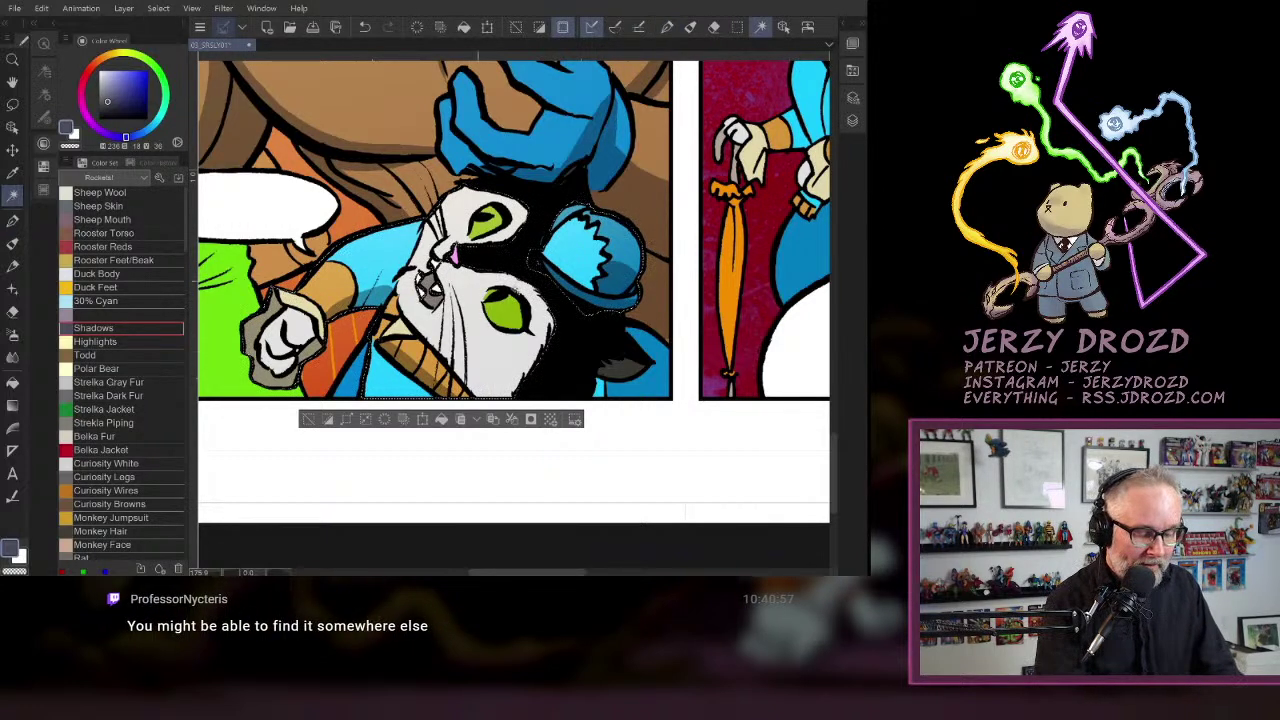
left_click(647, 365, "shift")
left_click(602, 390, "shift")
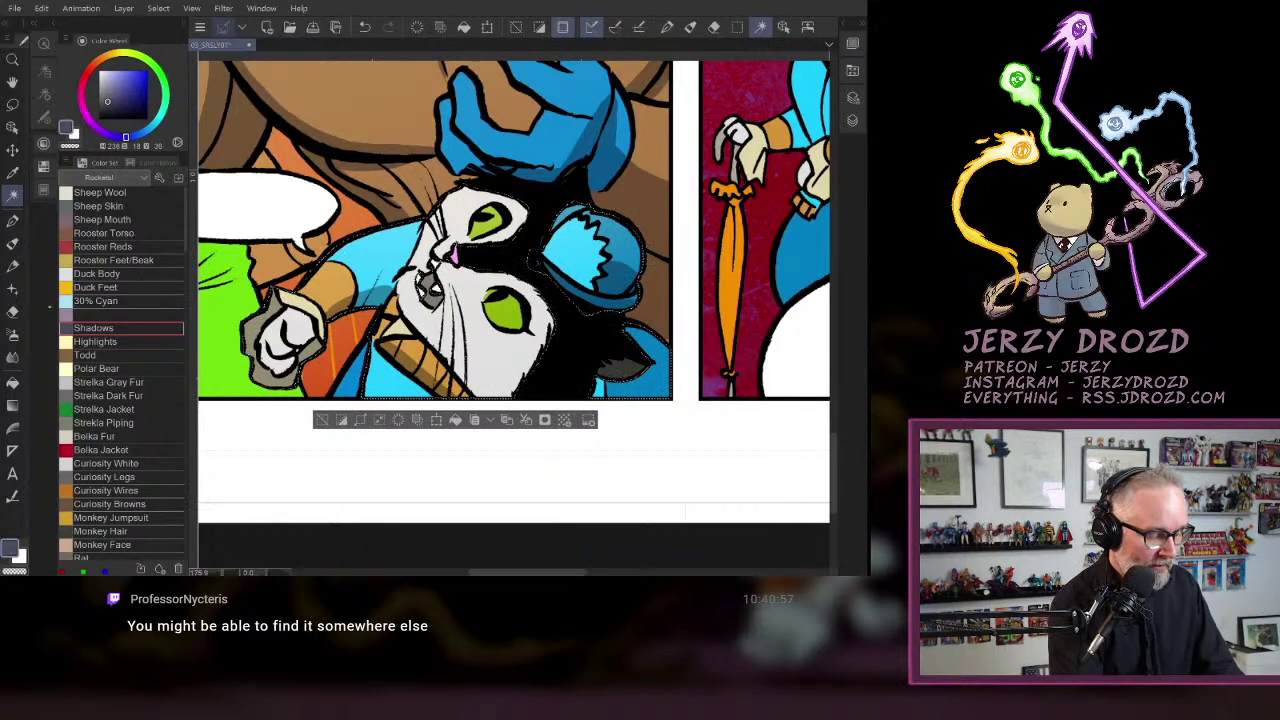
left_click(13, 311)
left_click(13, 220)
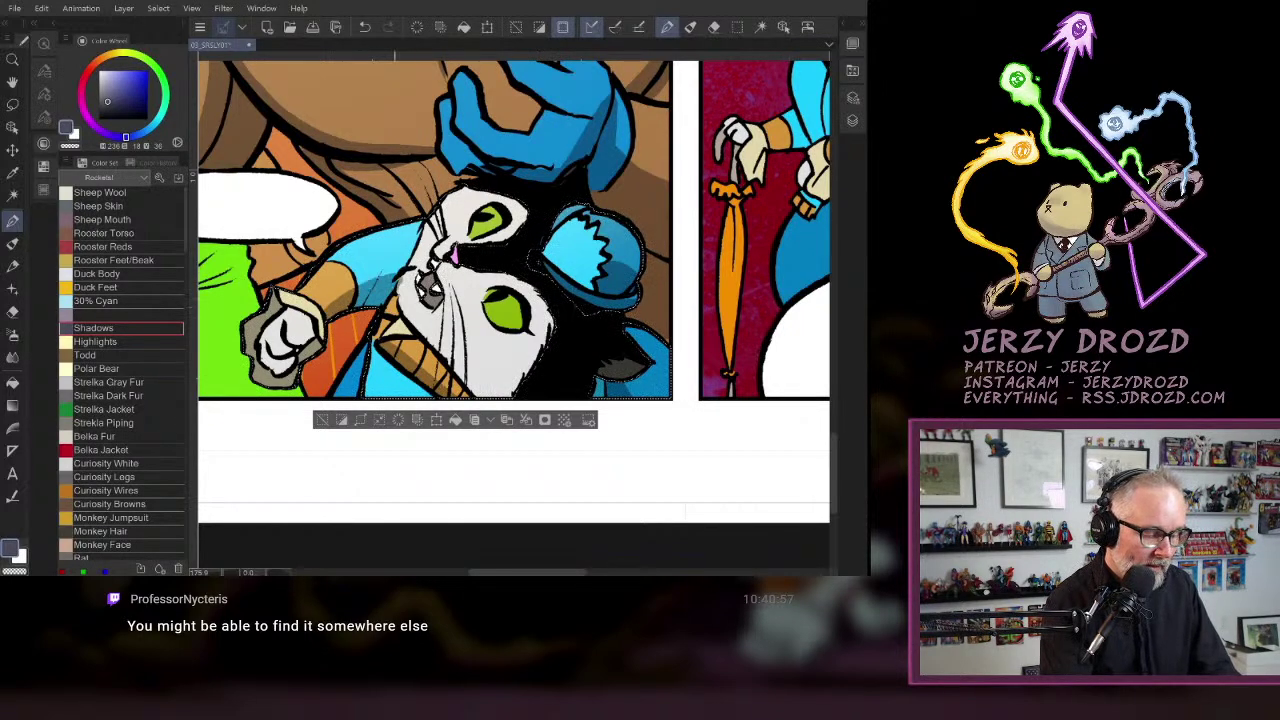
- Refine the cat's painted shadows on the shadows layer with the Pen and Eraser tools
key("e")
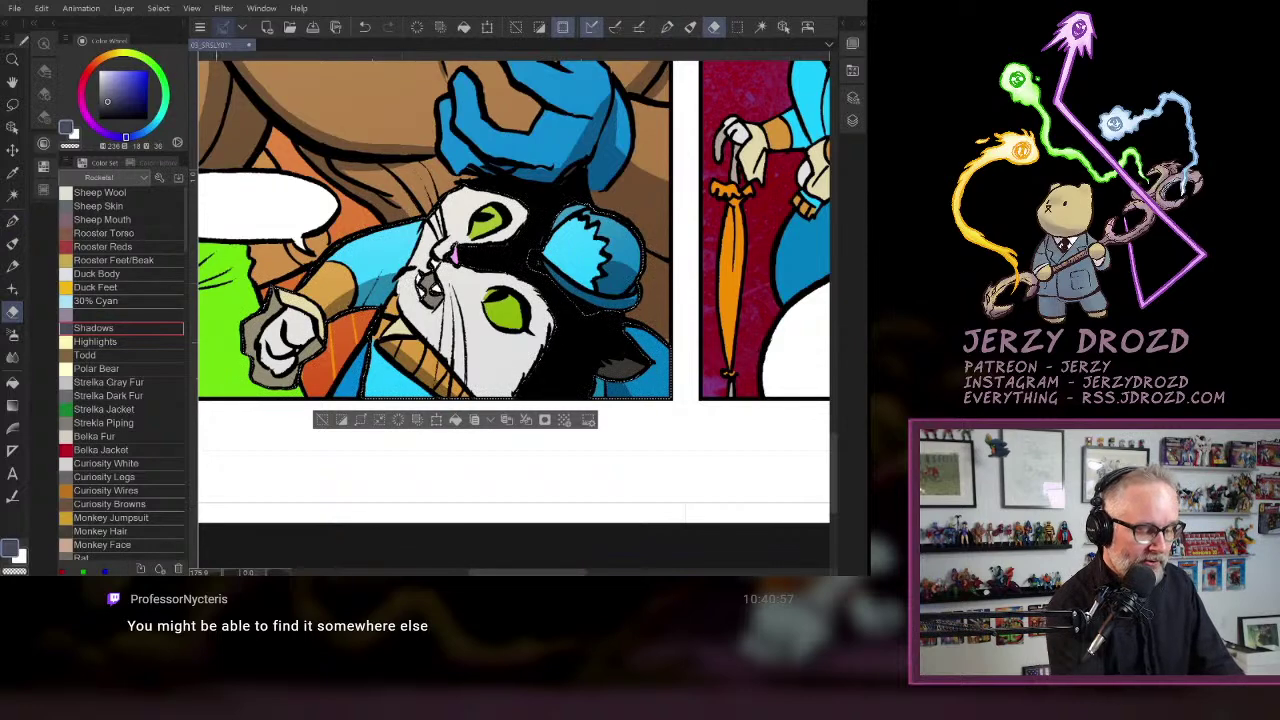
key("p")
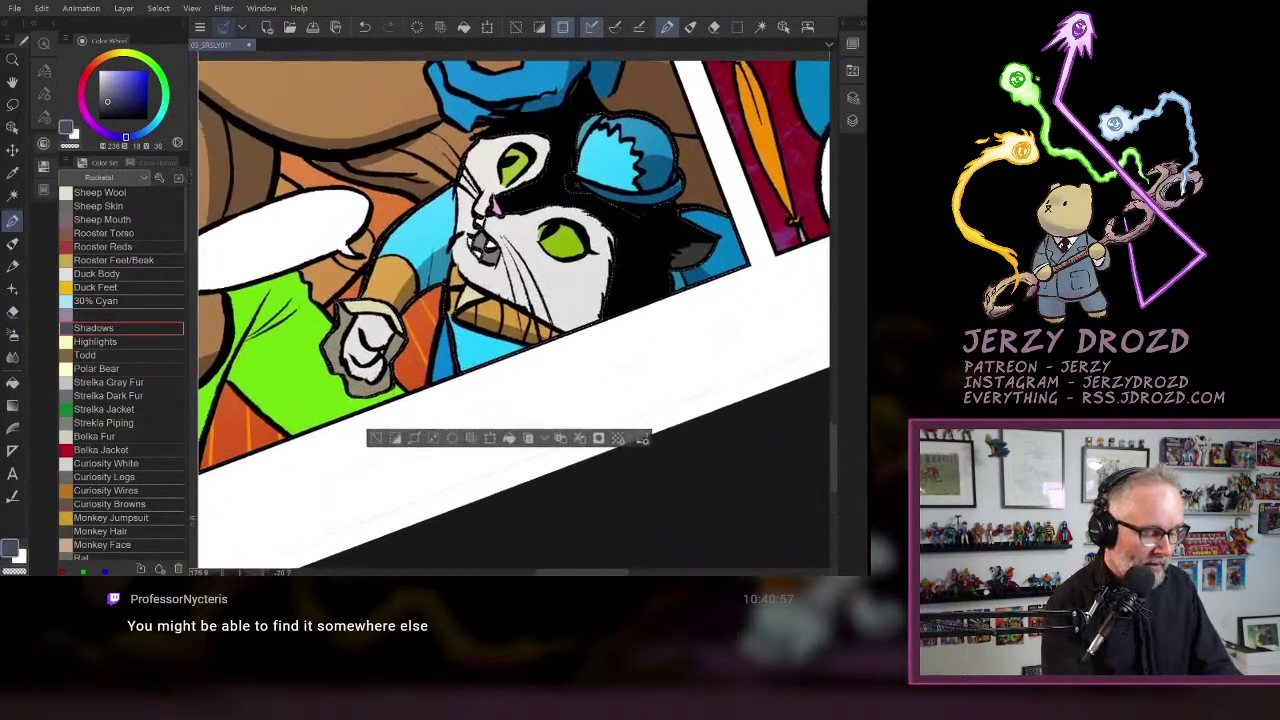
key("e")
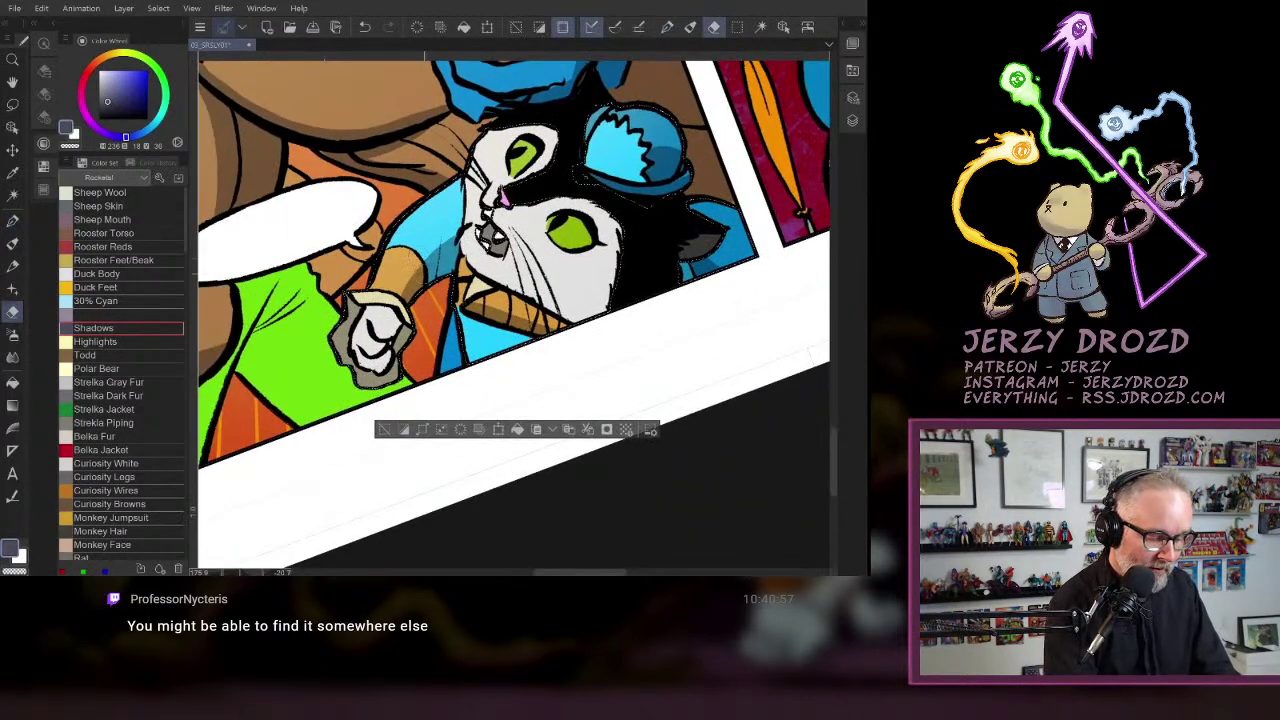
left_click_drag(525, 290, 474, 313)
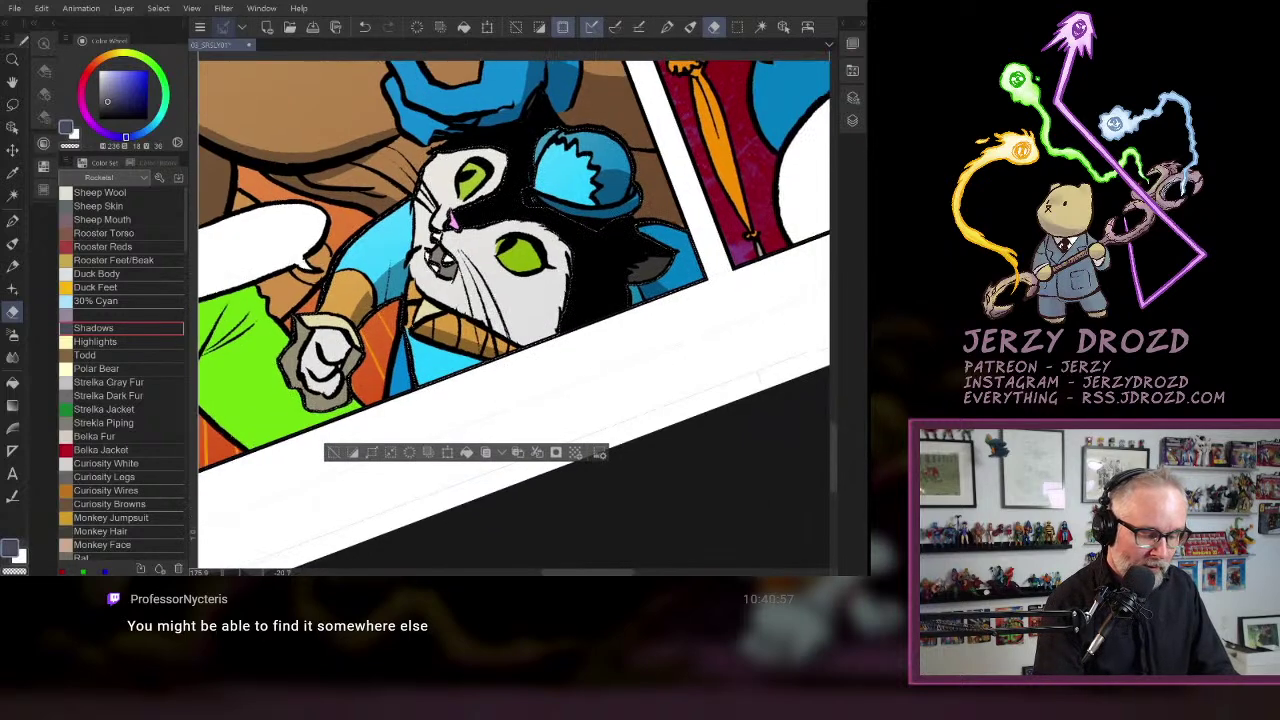
key("ctrl+at")
left_click_drag(520, 220, 503, 343)
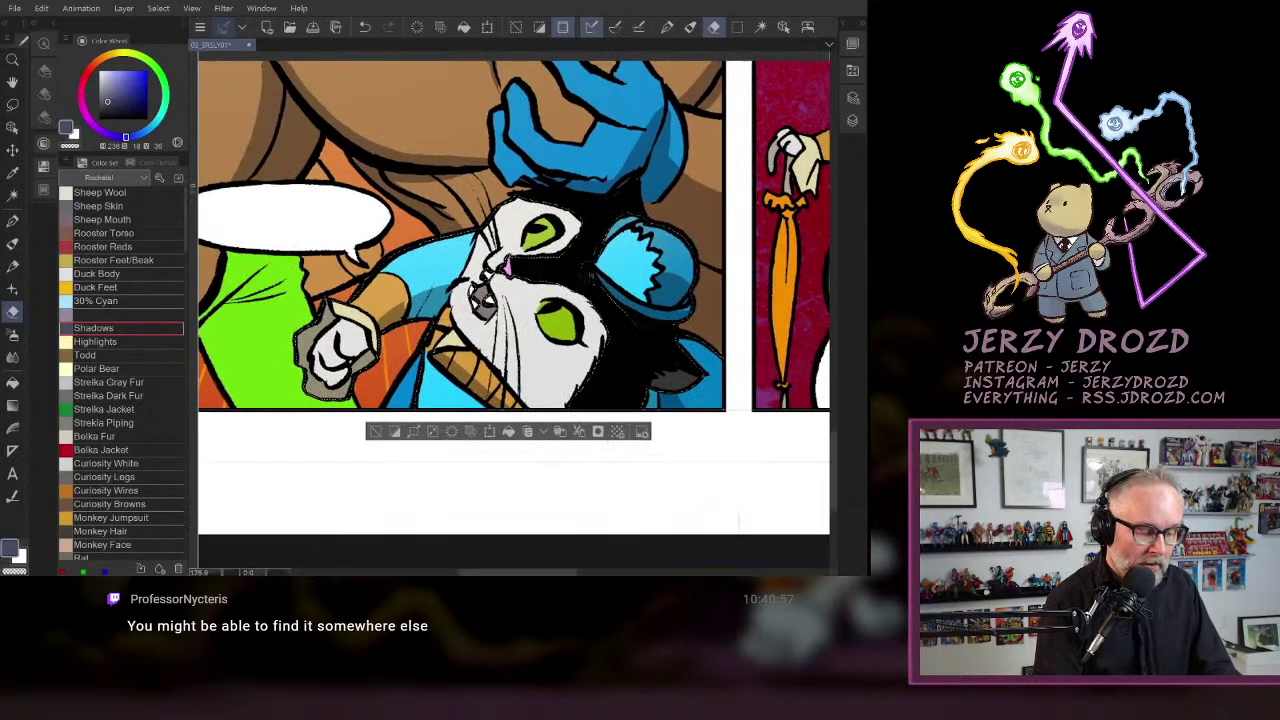
left_click_drag(591, 275, 562, 244)
- Paint highlights on the cat's eyes in the Highlights color on the highlights layer and clear the selection
left_click(843, 23)
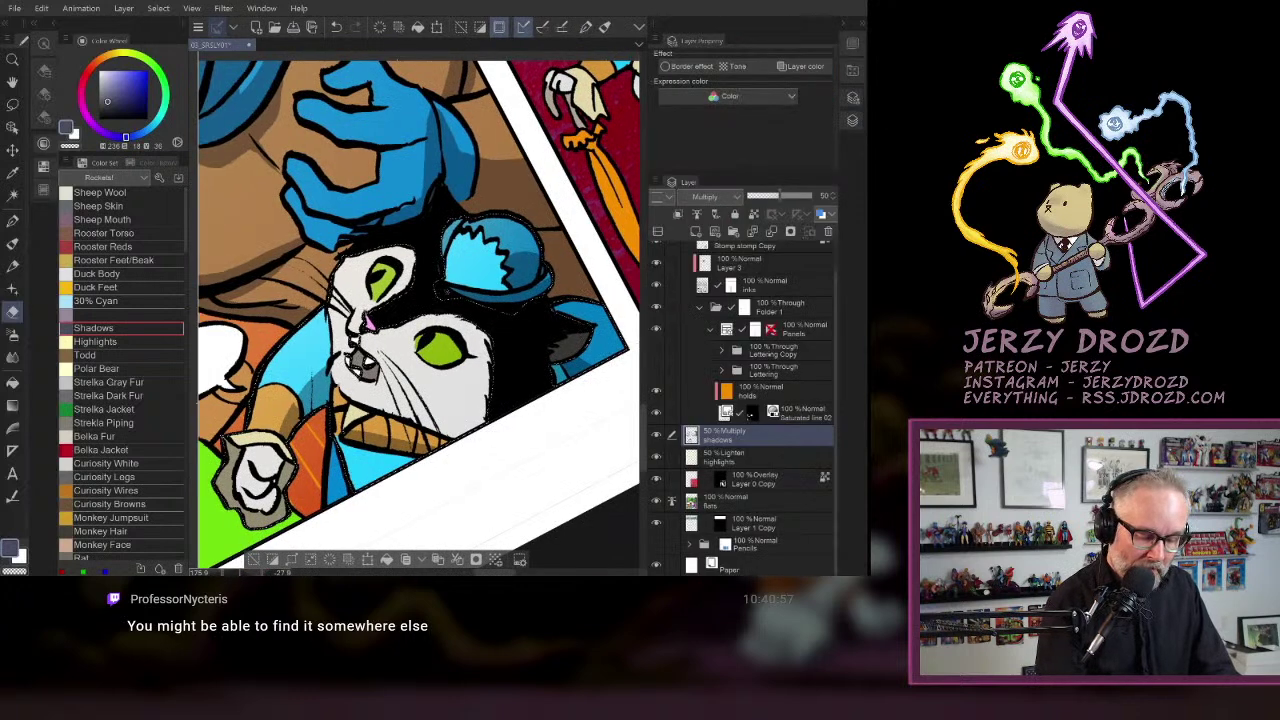
left_click(745, 457)
left_click(88, 340)
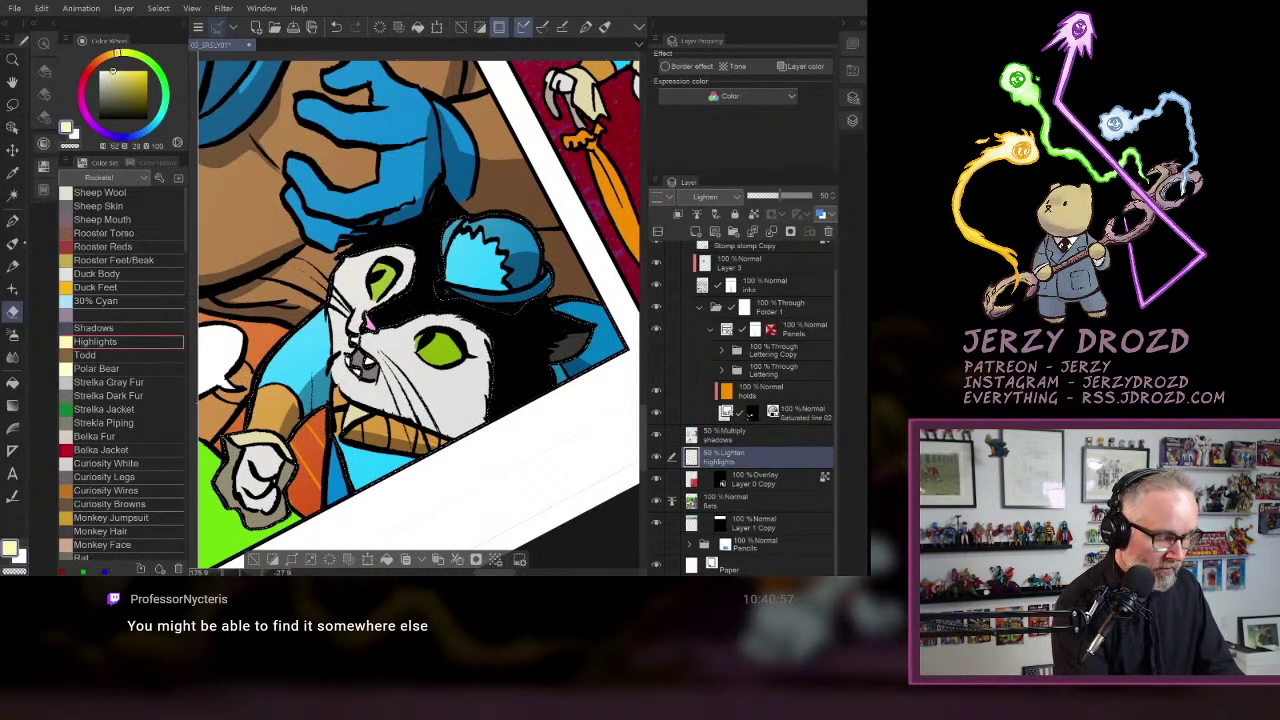
key("p")
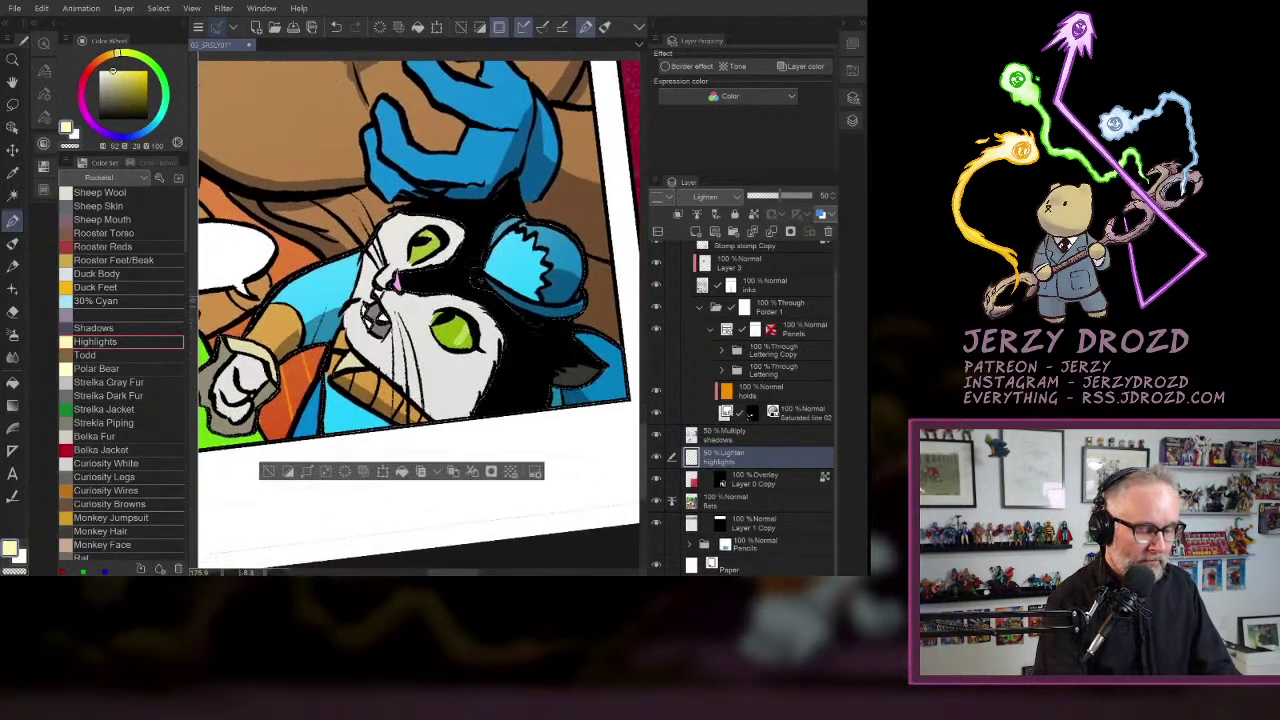
scroll(516, 395, "down", 3)
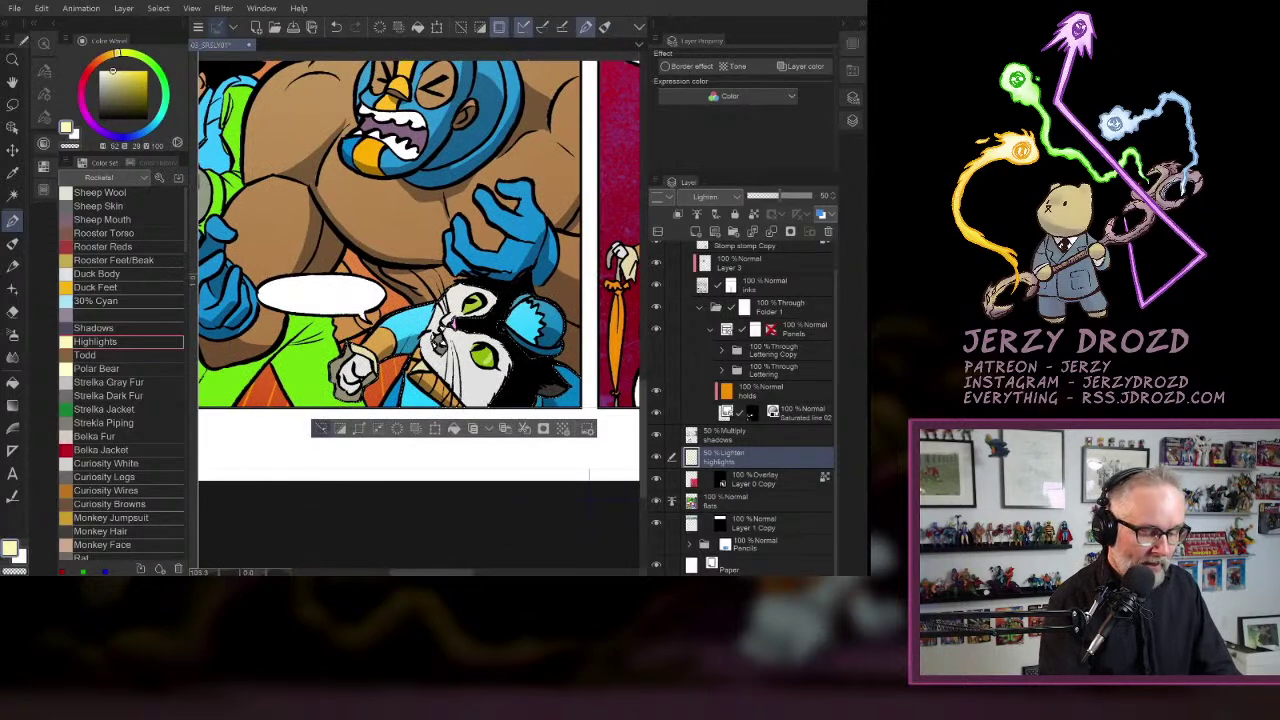
left_click(321, 428)
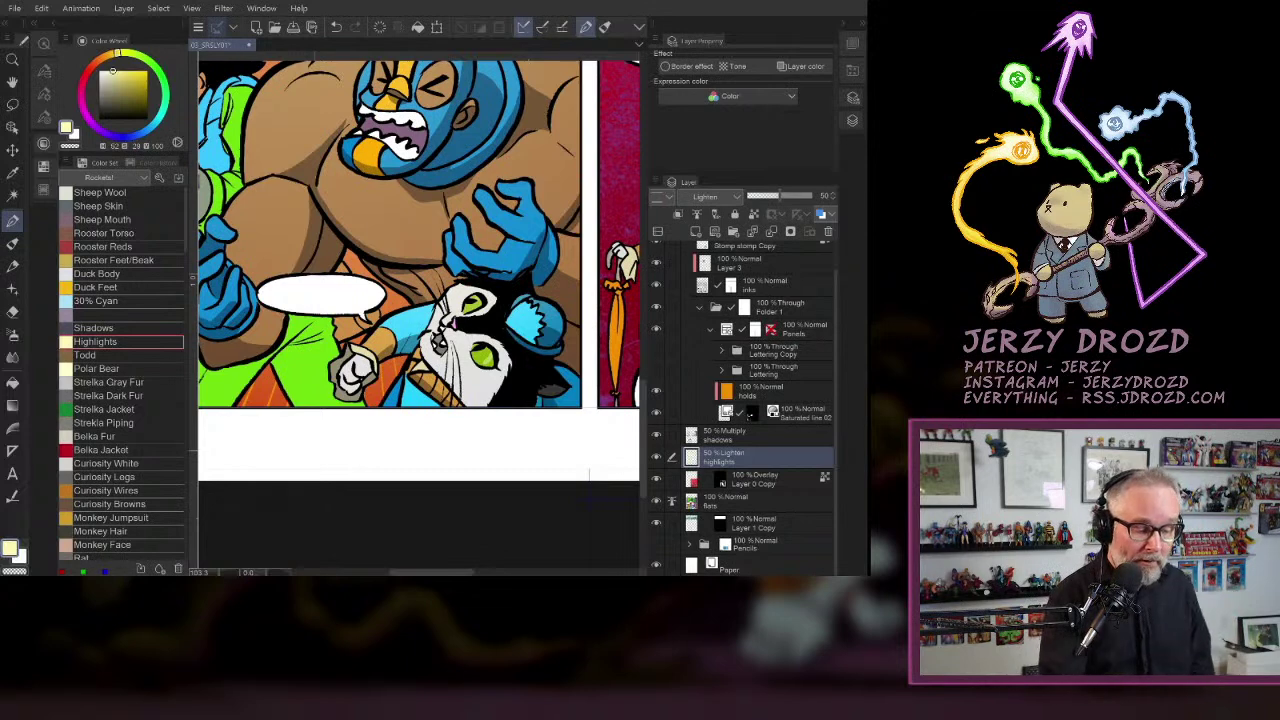
- Shade the palm and fingers of the wrestler's raised glove above the cat in the Shadows color on the shadows layer
scroll(484, 357, "down", 1)
scroll(620, 256, "up", 3)
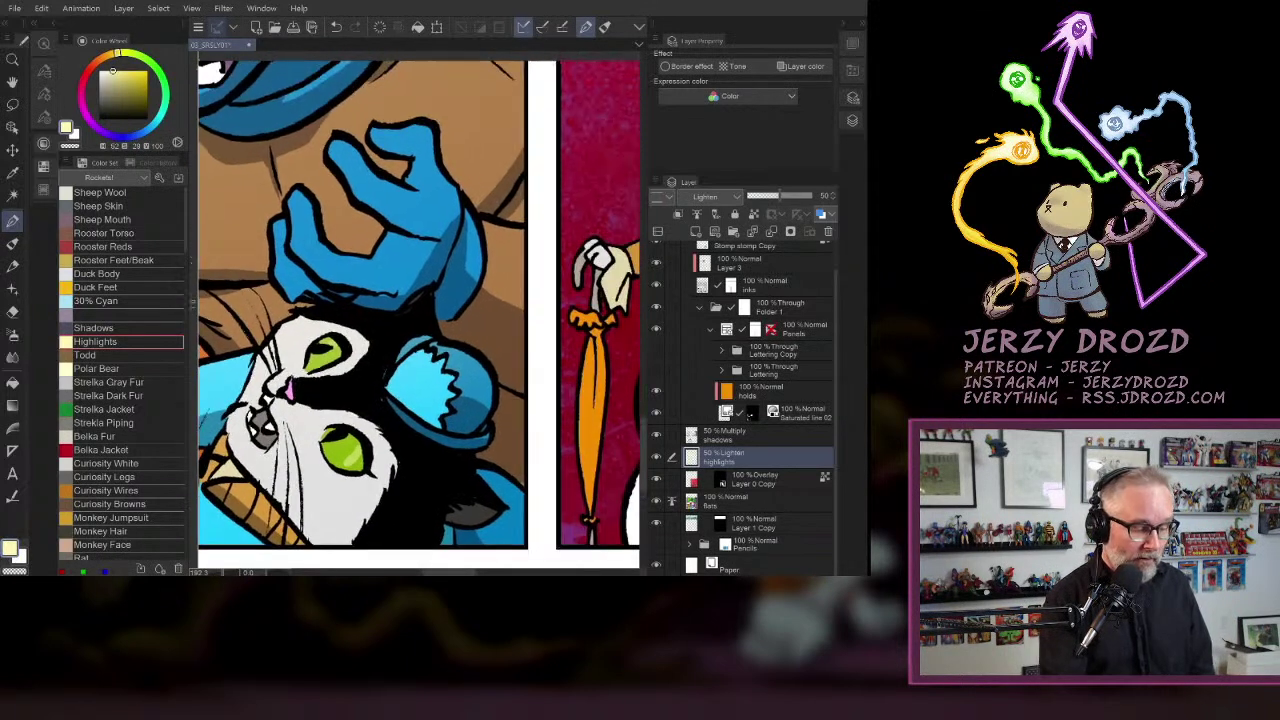
left_click(120, 328)
left_click(750, 435)
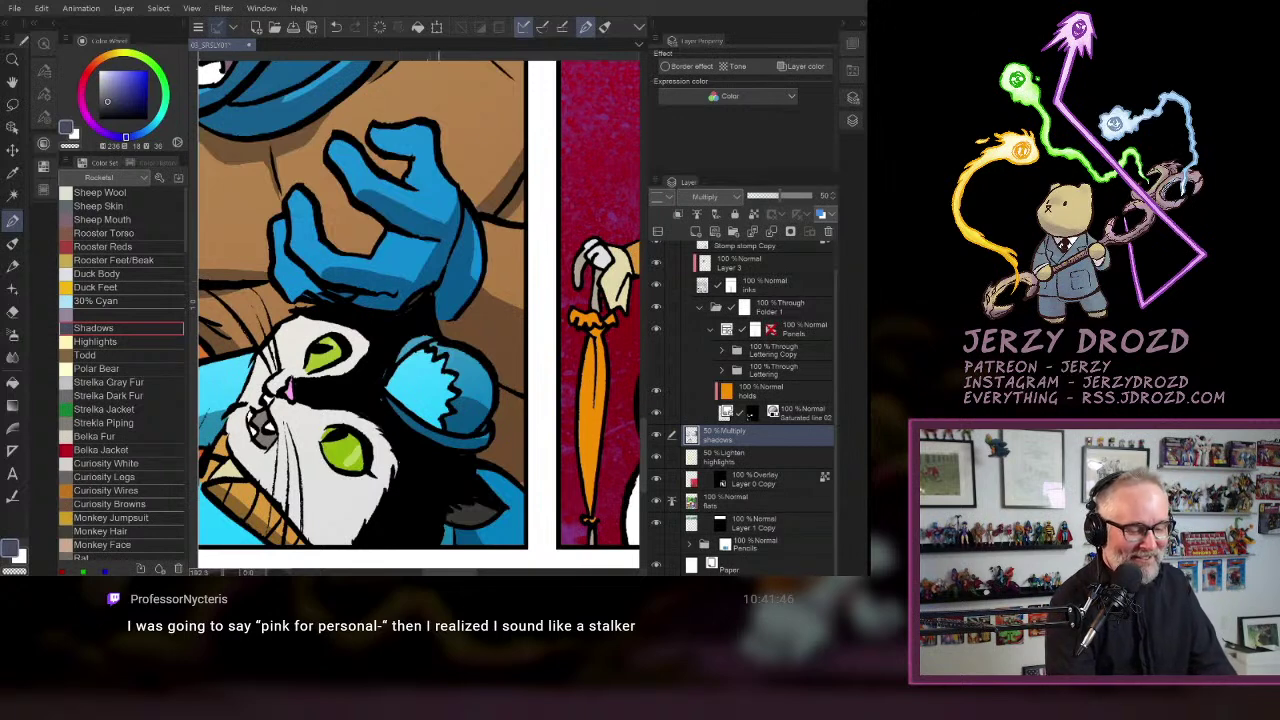
left_click_drag(414, 280, 434, 246)
left_click_drag(417, 157, 420, 185)
- Select the head area of the girl with goggles, including her goggles and hair band, with the Auto select tool
scroll(473, 358, "down", 2)
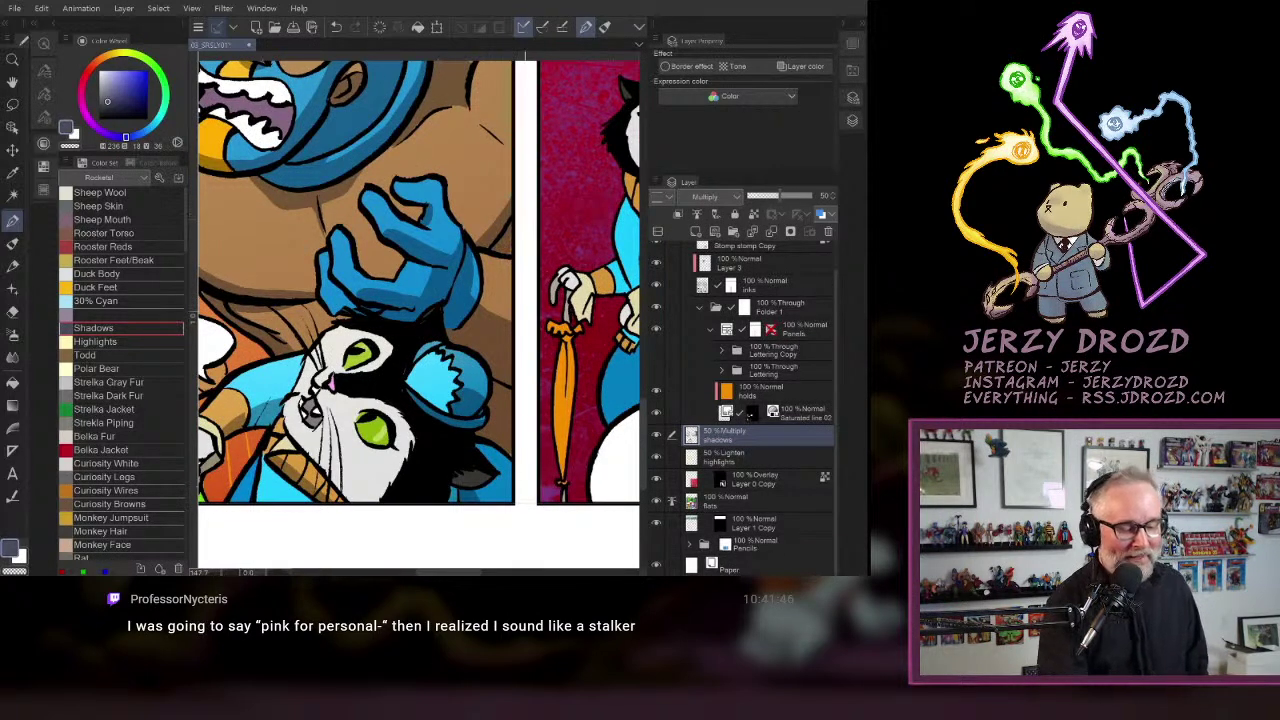
scroll(473, 345, "down", 2)
left_click_drag(440, 290, 471, 364)
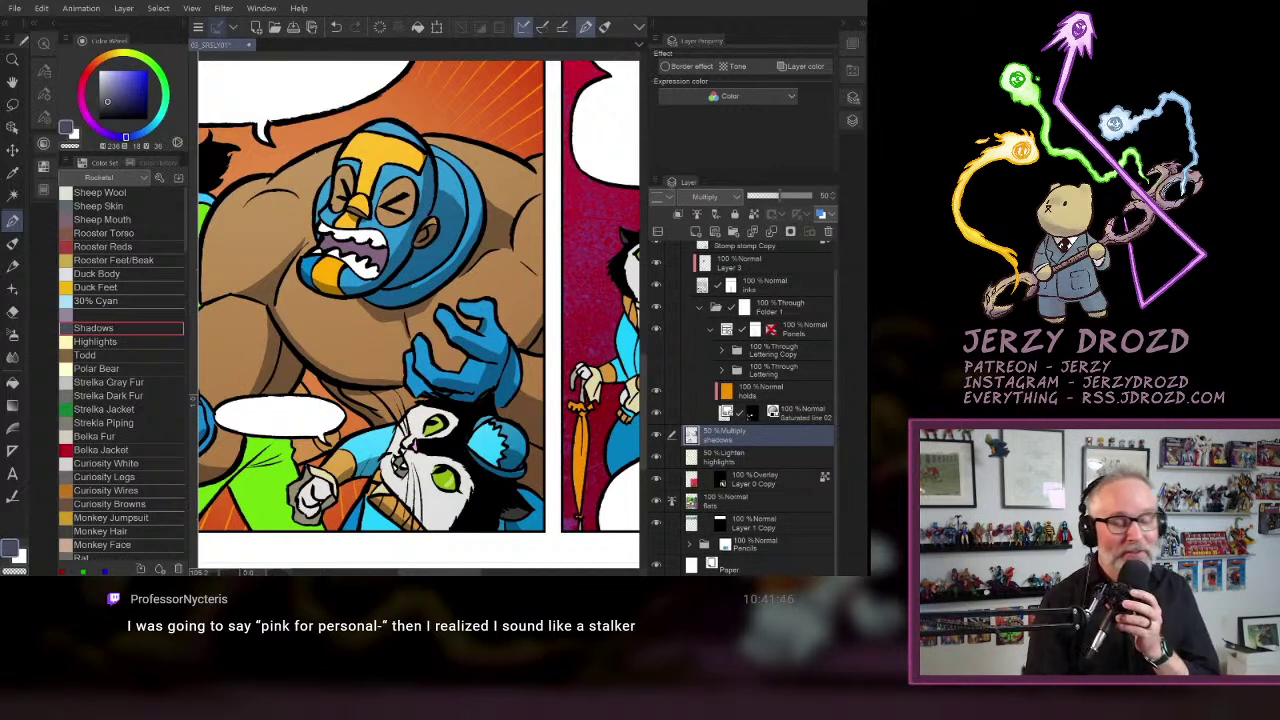
left_click_drag(370, 310, 534, 321)
left_click_drag(420, 320, 573, 308)
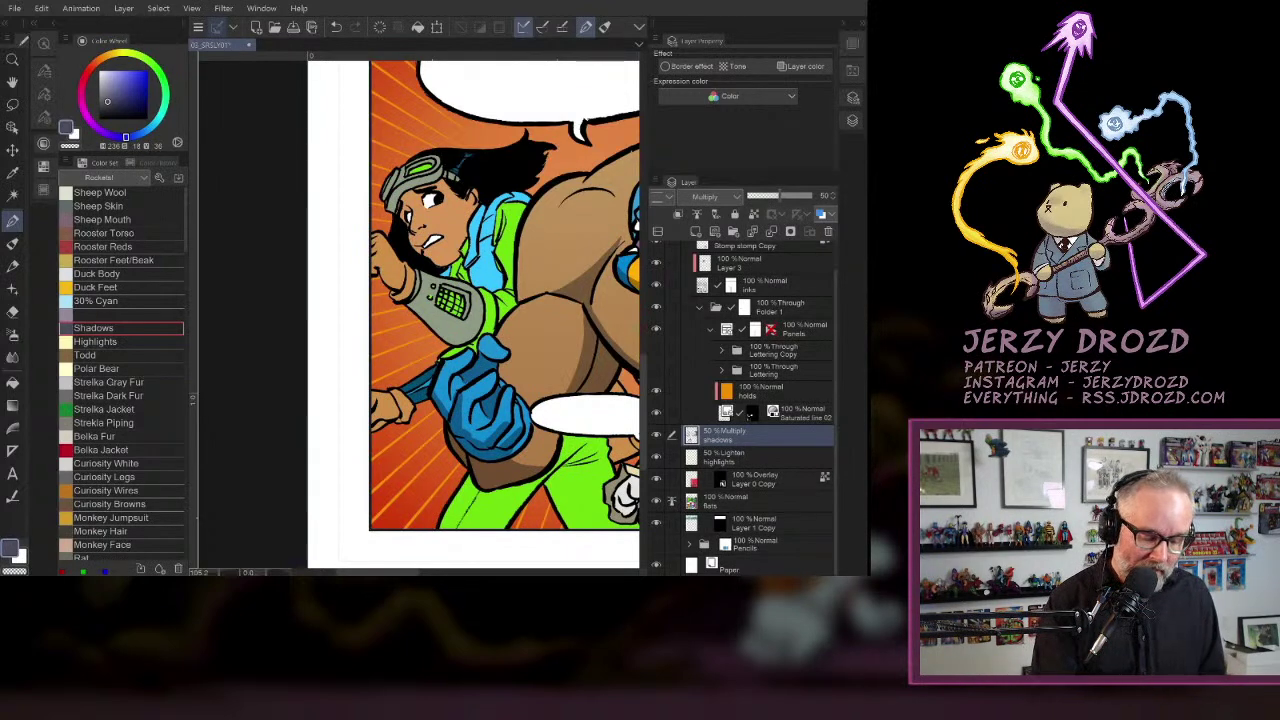
left_click(843, 22)
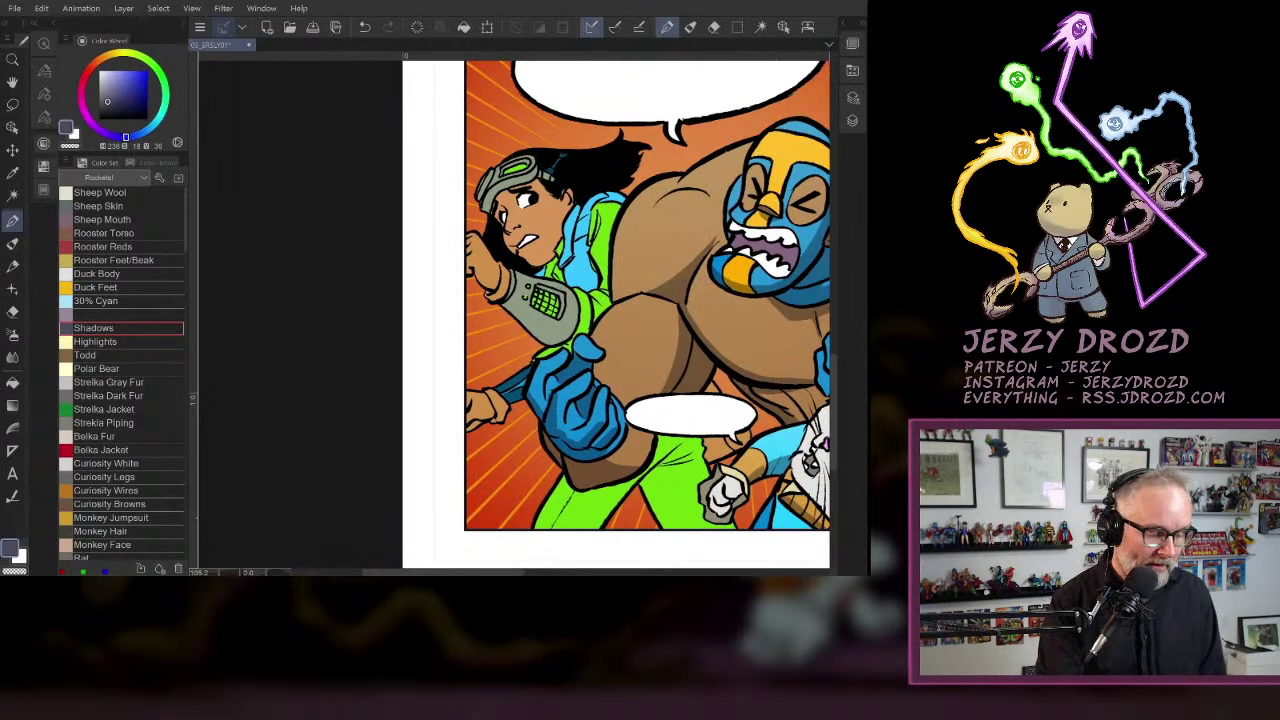
scroll(680, 335, "up", 3)
left_click(12, 195)
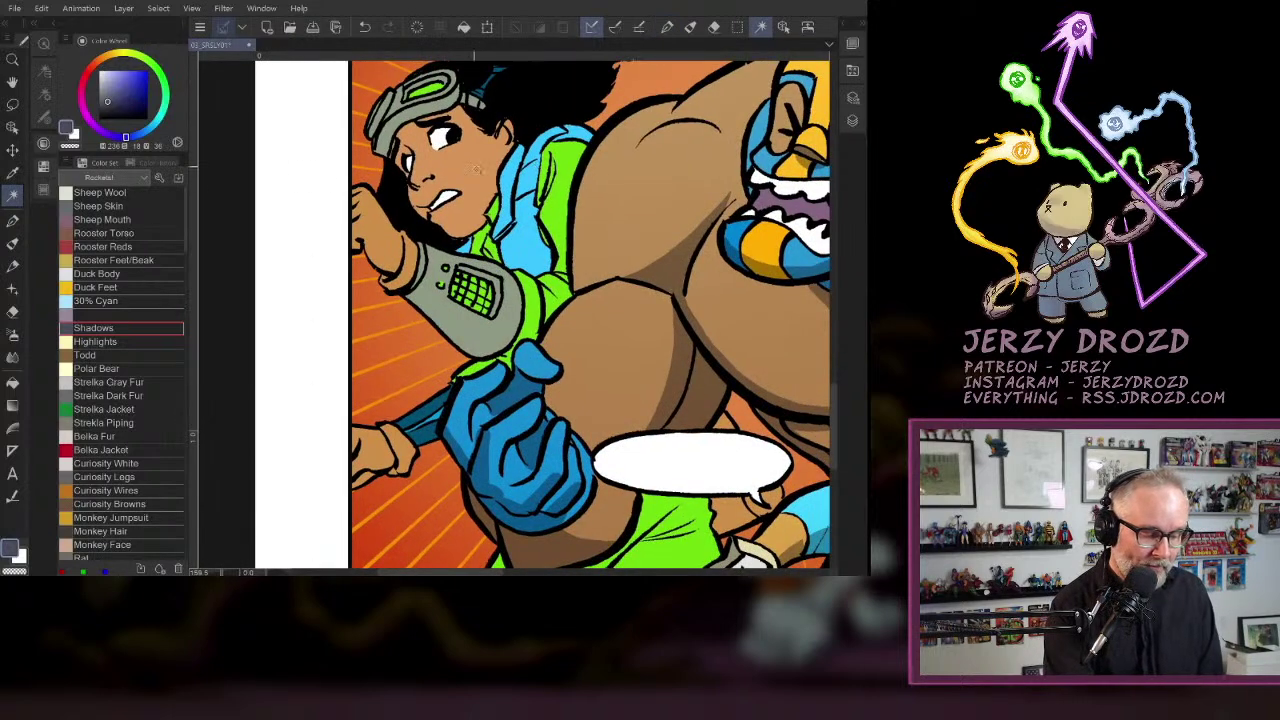
left_click(406, 218)
scroll(590, 315, "up", 2)
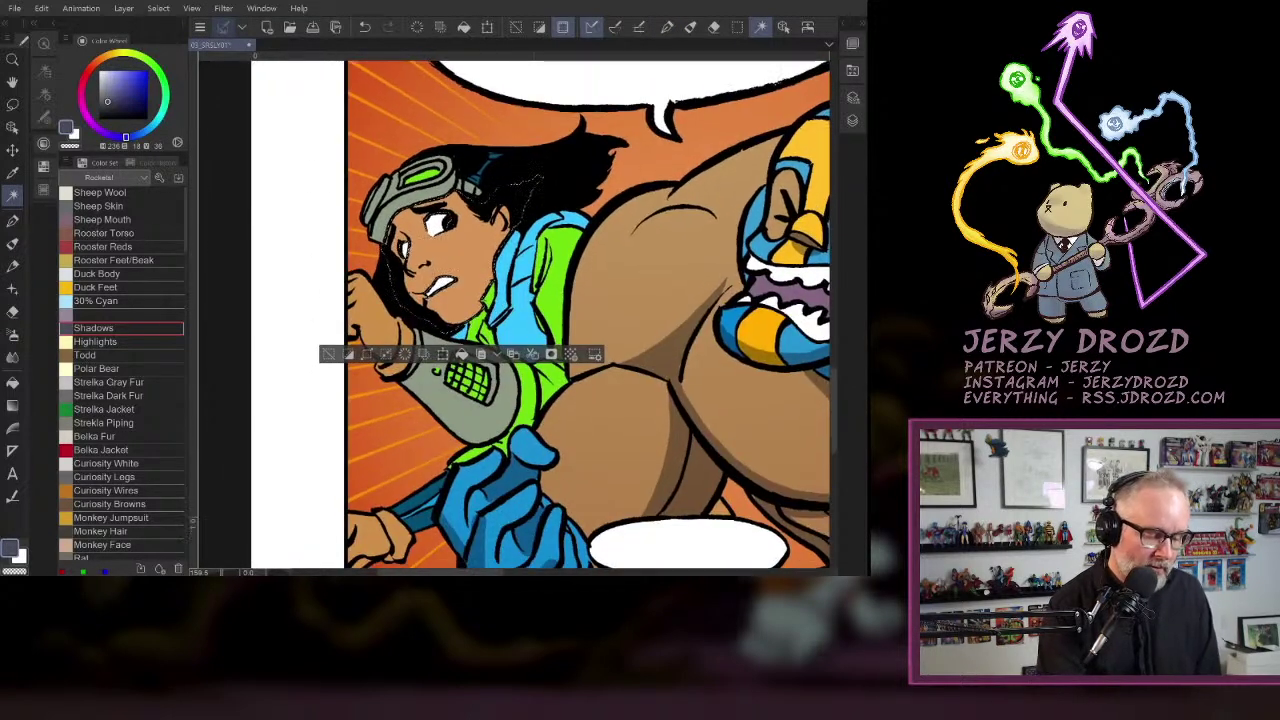
left_click(446, 174, "shift")
left_click(430, 175, "shift")
left_click(490, 171, "shift")
- Add the girl's jacket, gauntlet, staff, lower hand and green trousers to the selection
left_click(540, 309, "shift")
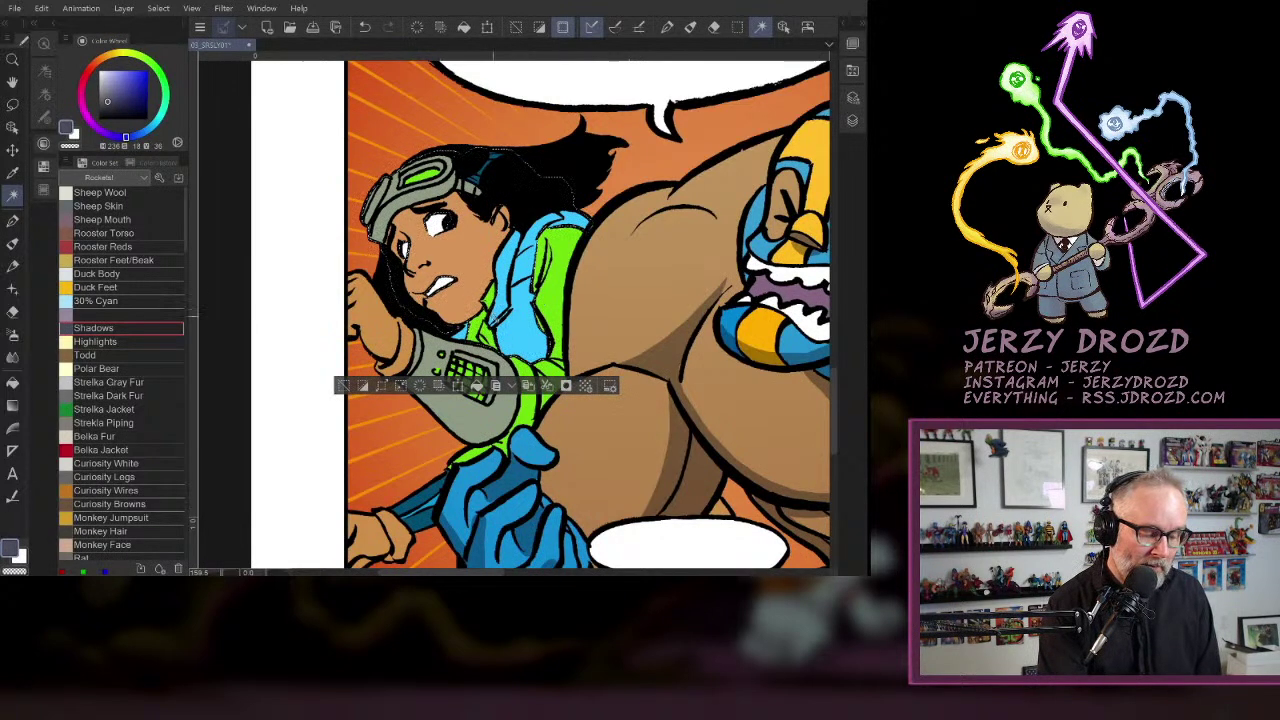
left_click(547, 317, "shift")
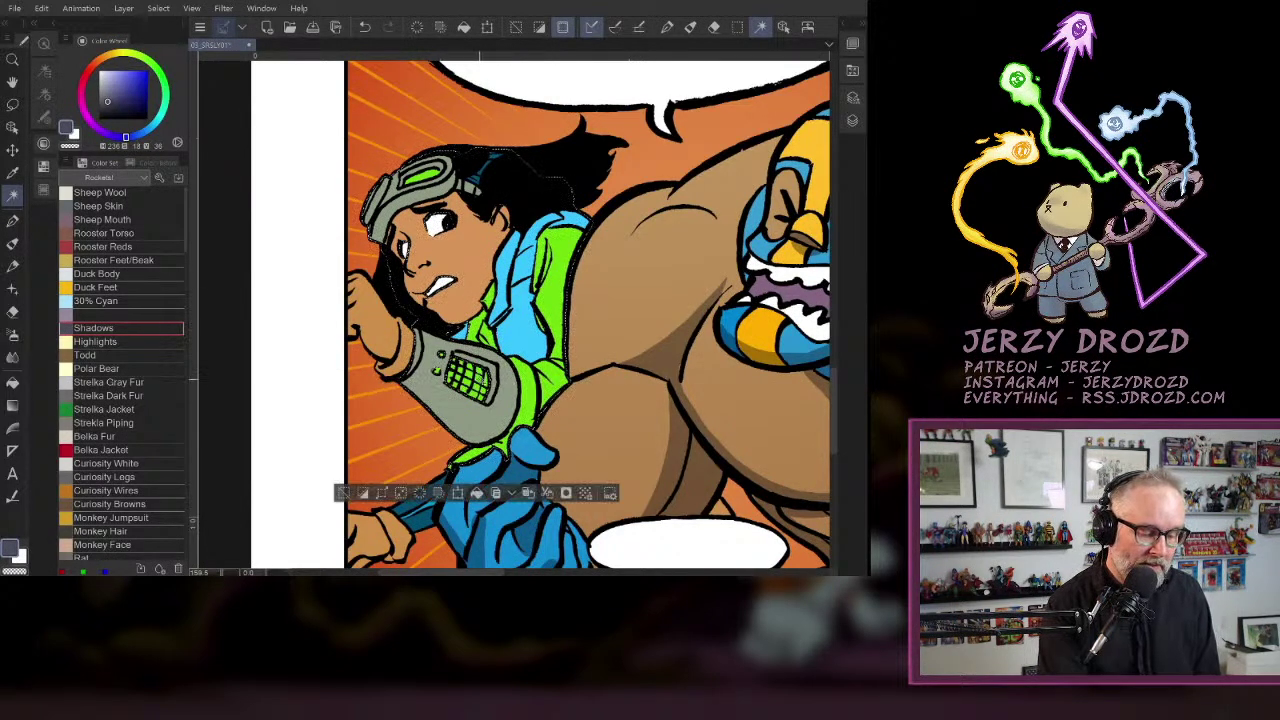
left_click(438, 371, "shift")
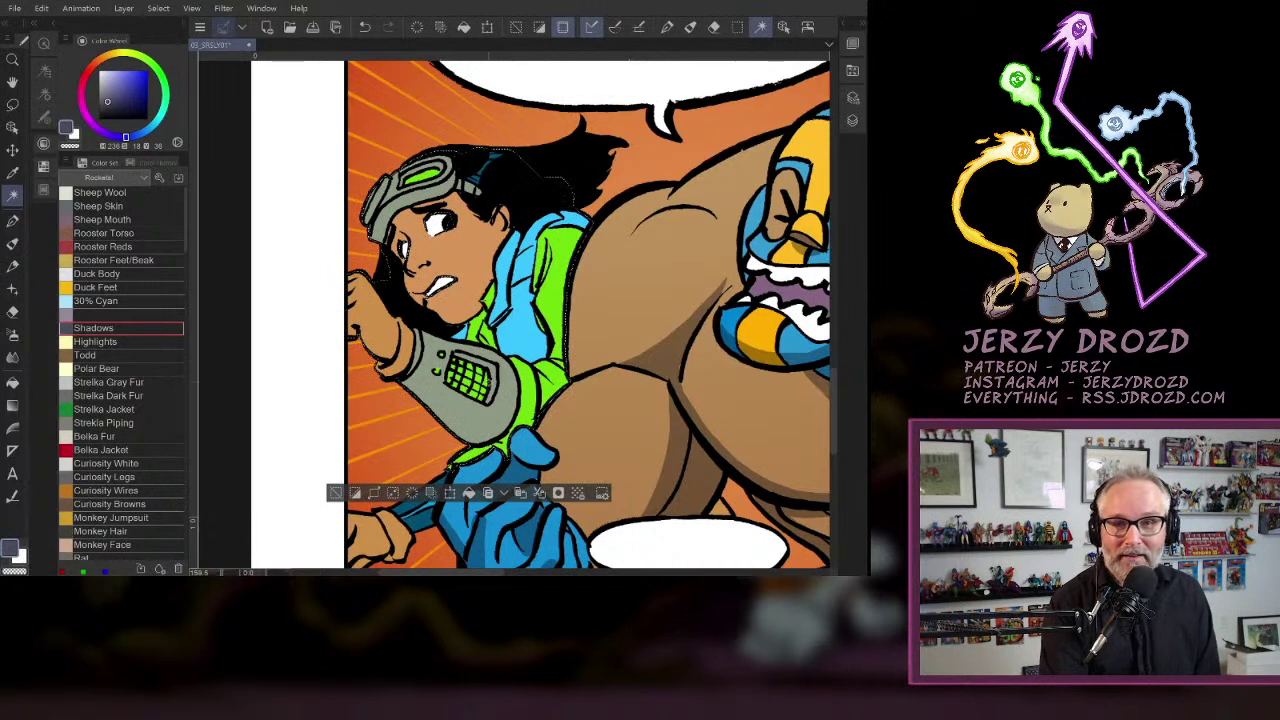
scroll(495, 378, "down", 3)
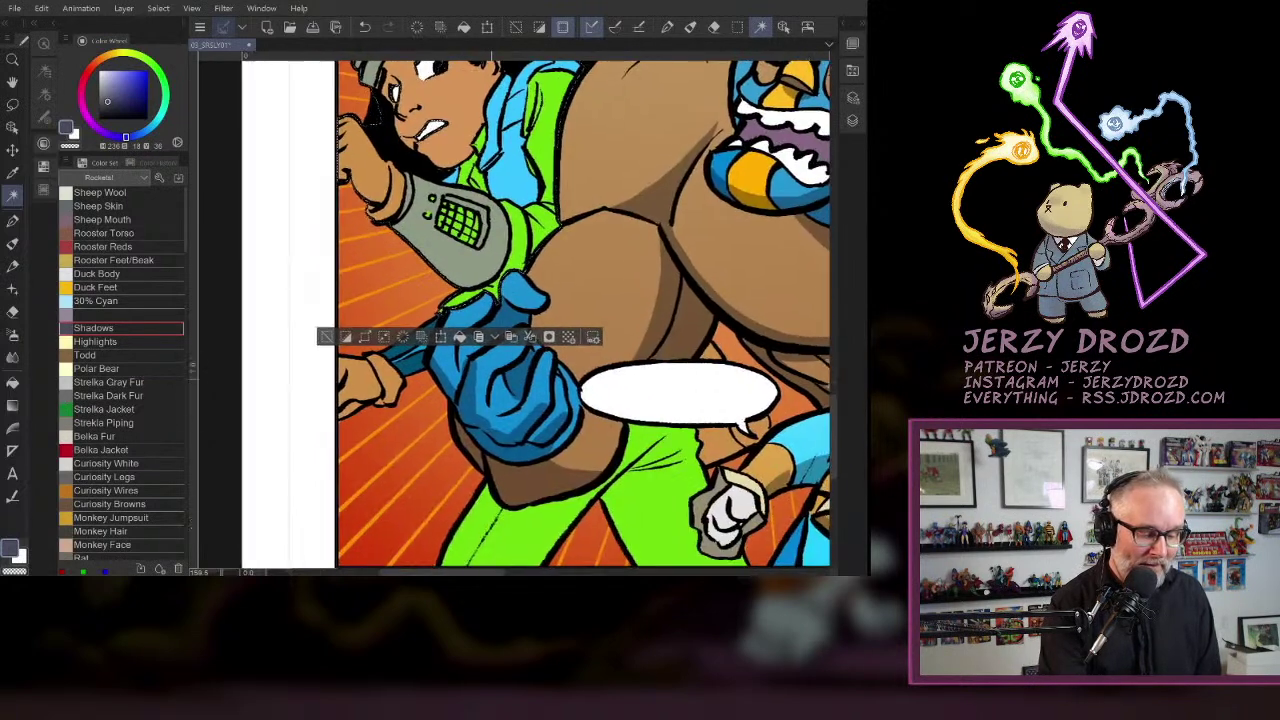
left_click(422, 357, "shift")
left_click(388, 372, "shift")
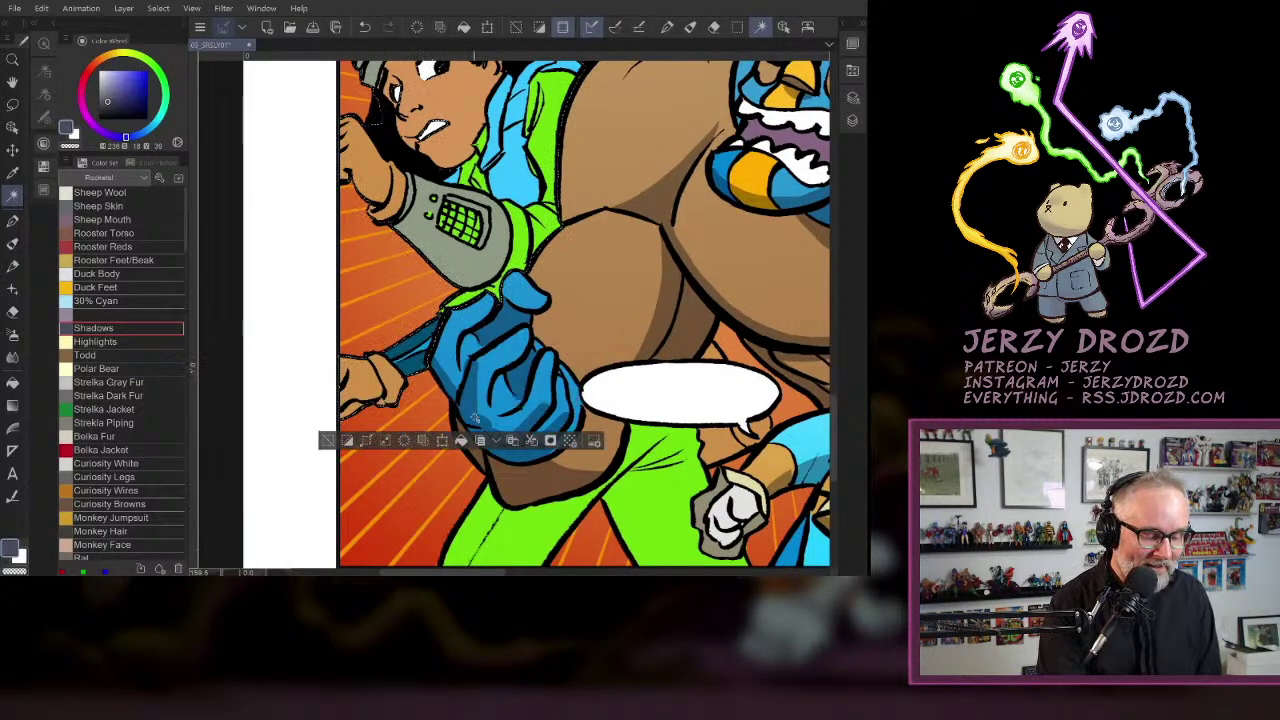
left_click_drag(622, 496, 586, 433)
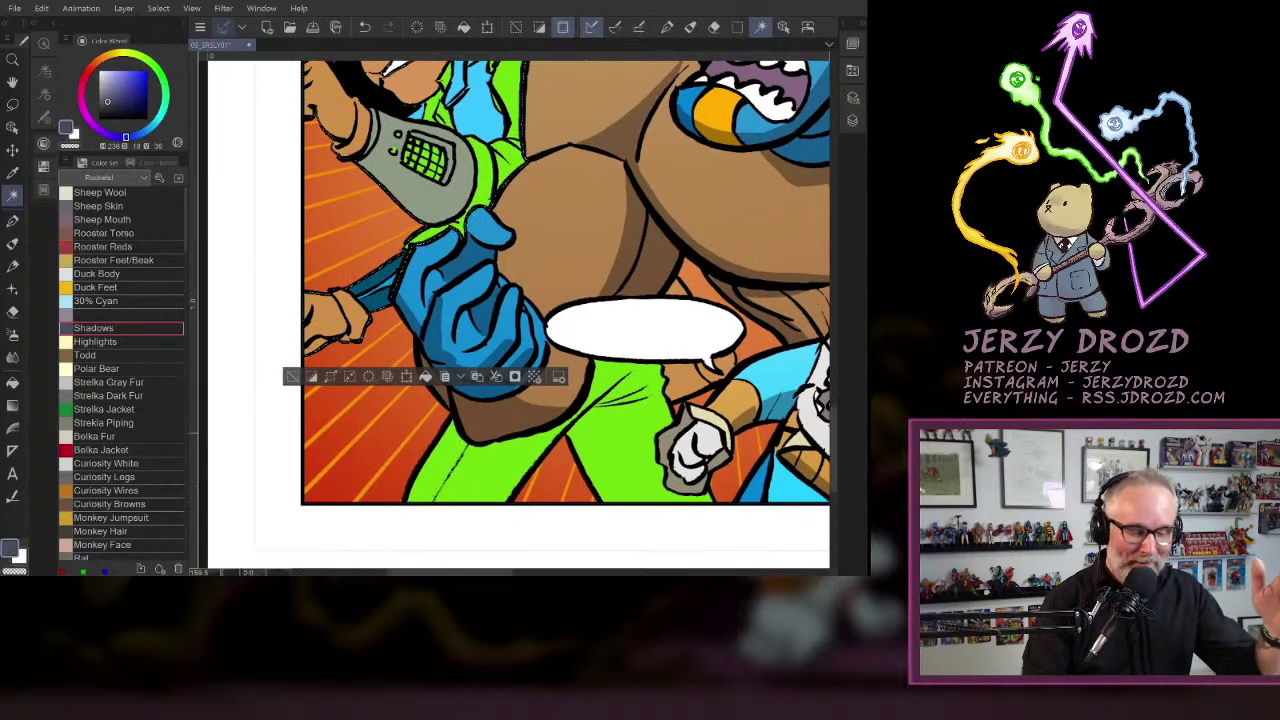
left_click(630, 408)
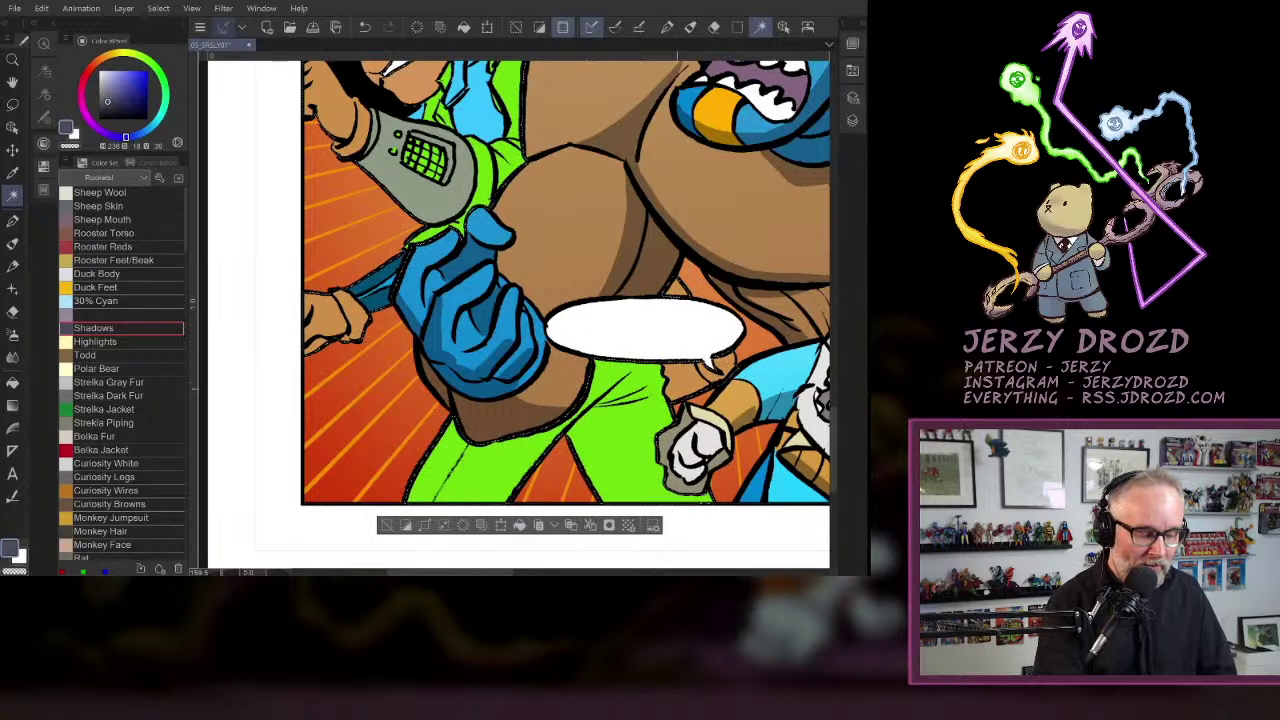
scroll(565, 315, "up", 3)
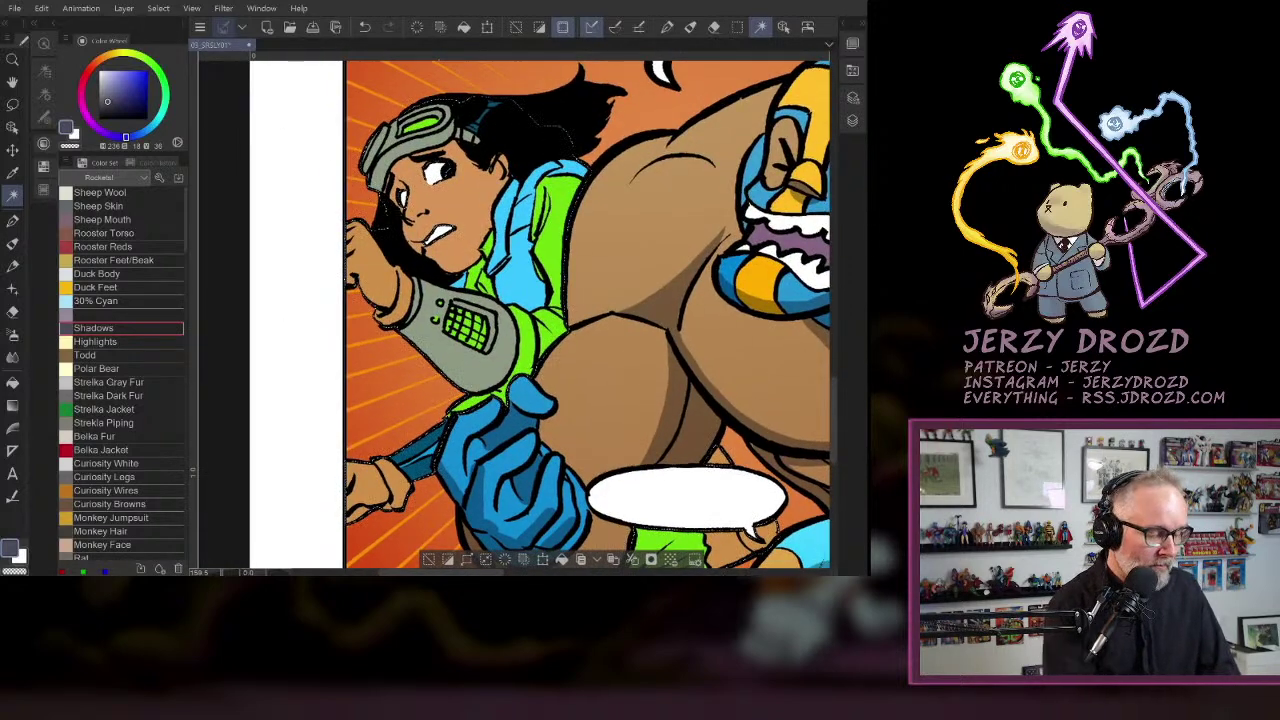
- Apply a gradient in the Highlights color across the selected girl on the highlights layer
key("p")
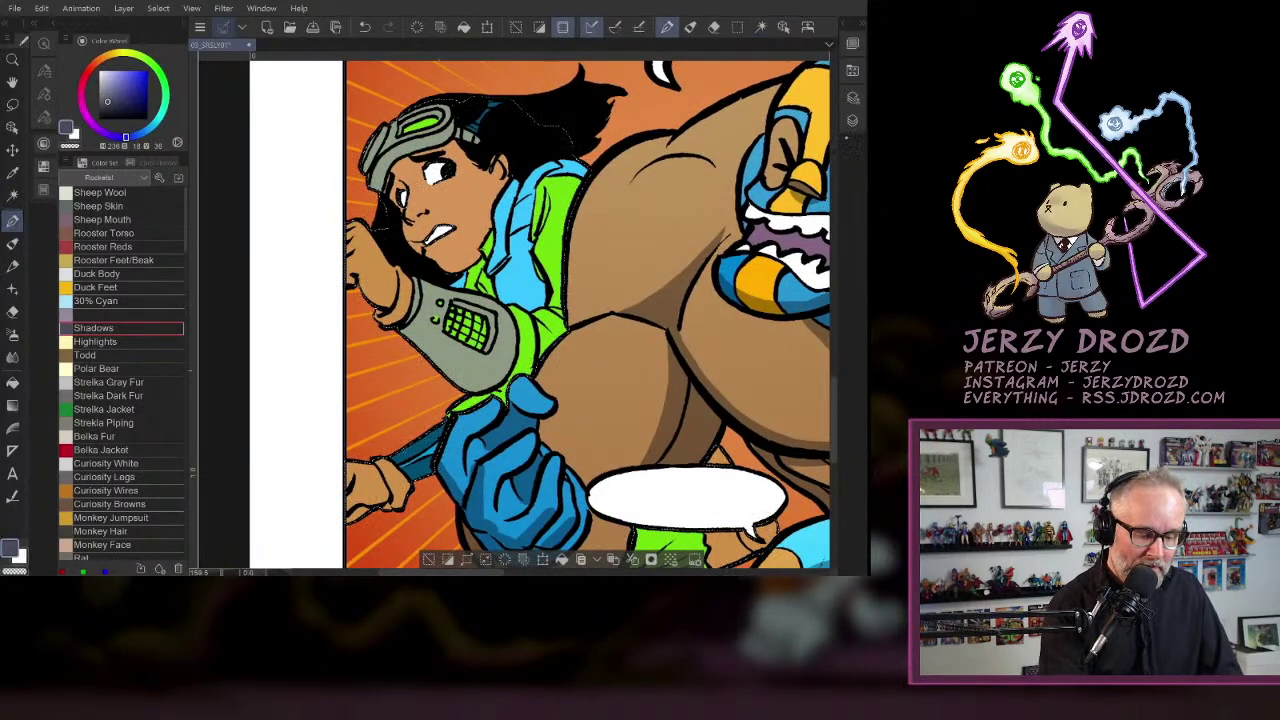
left_click(853, 120)
left_click(745, 457)
left_click(853, 120)
scroll(515, 315, "down", 3)
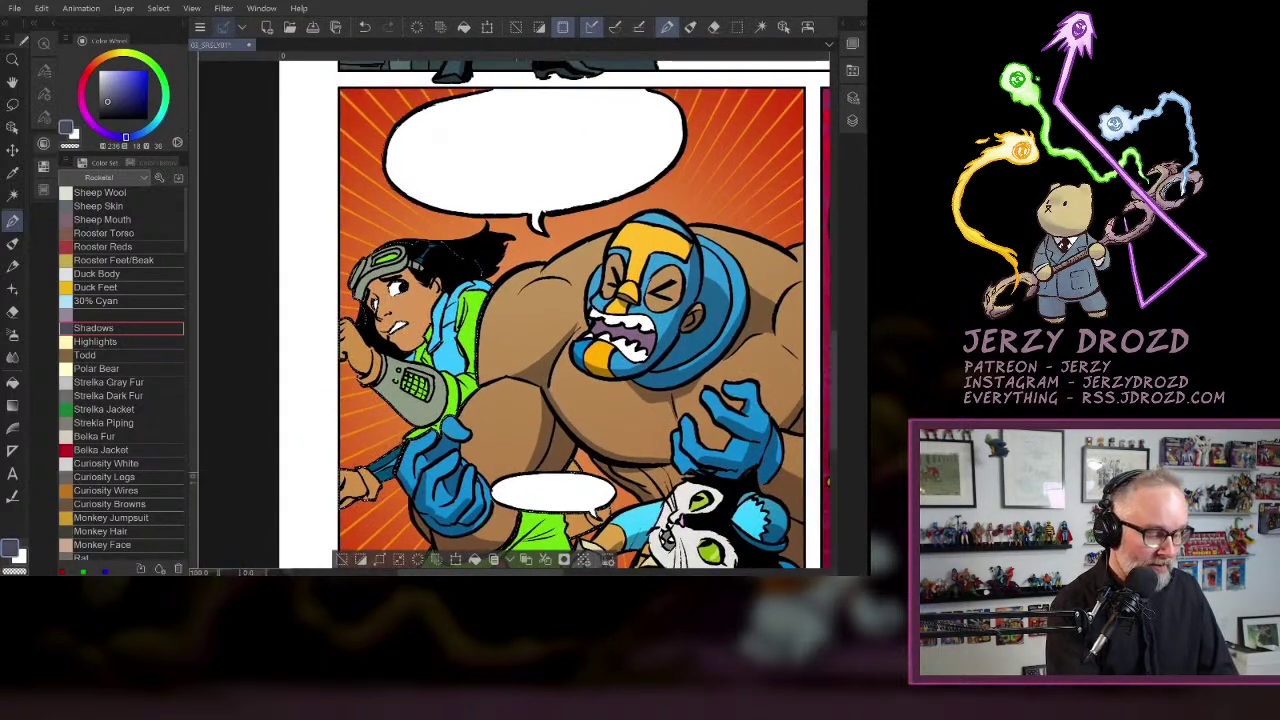
left_click(95, 342)
left_click(13, 405)
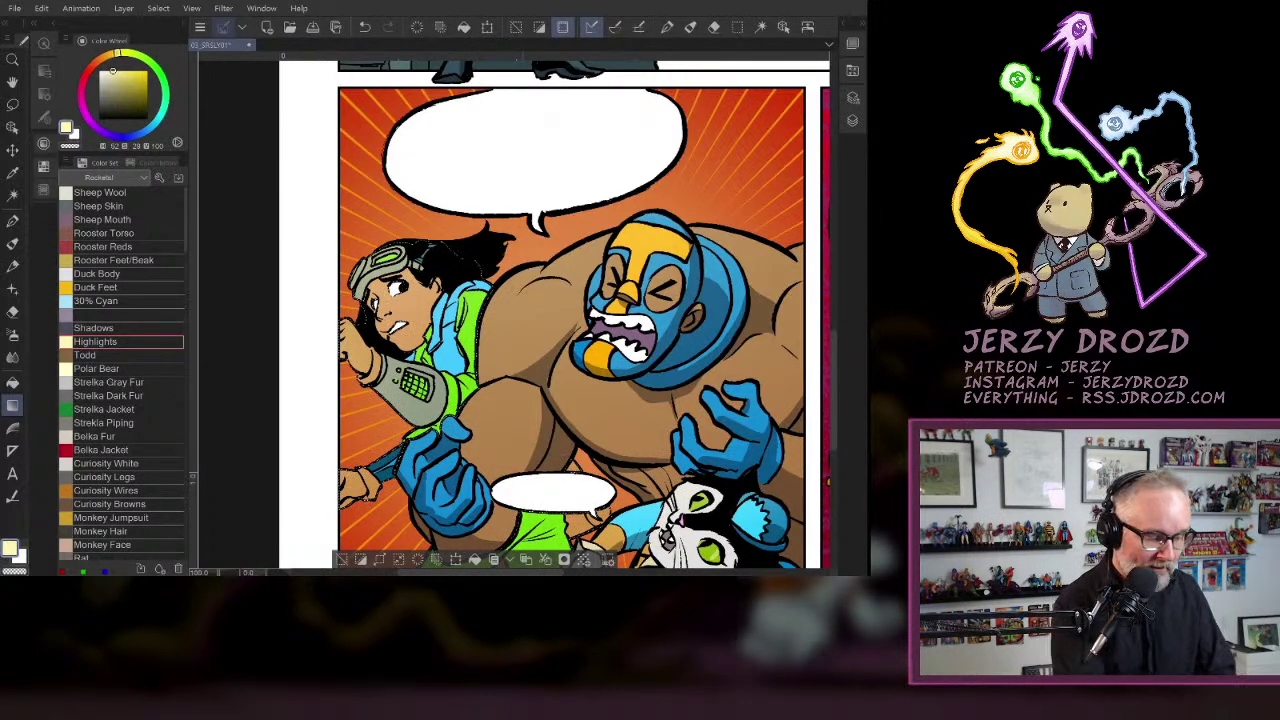
- Shade the underside of the girl's gauntlet, cuff and raised hand with the Pen in the Shadows color on the shadows layer
left_click(128, 327)
left_click(852, 120)
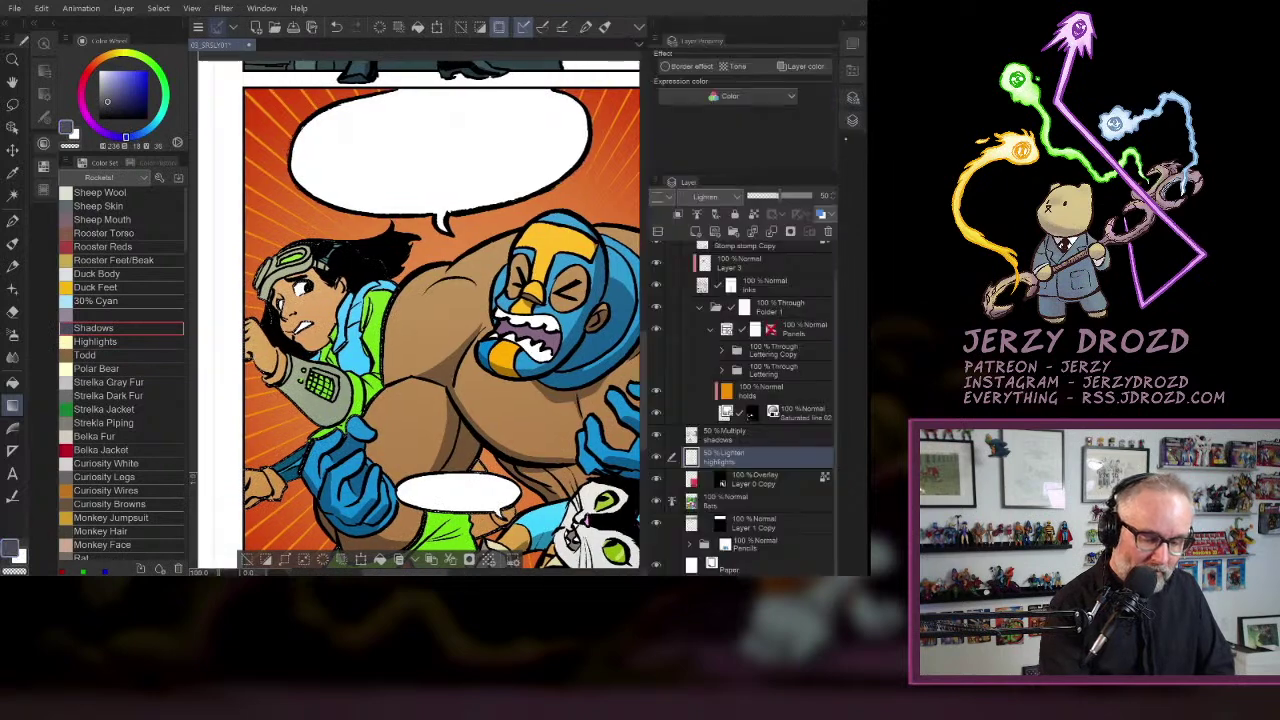
left_click(740, 435)
left_click(852, 118)
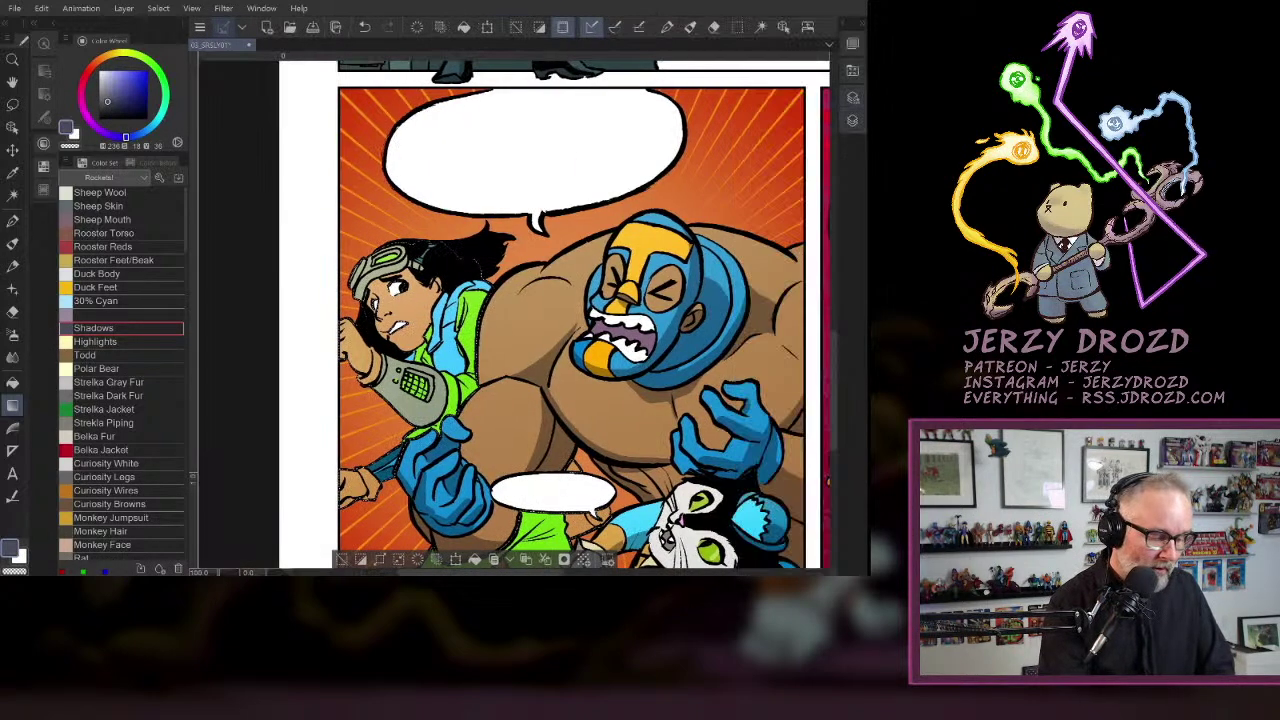
scroll(514, 315, "up", 5)
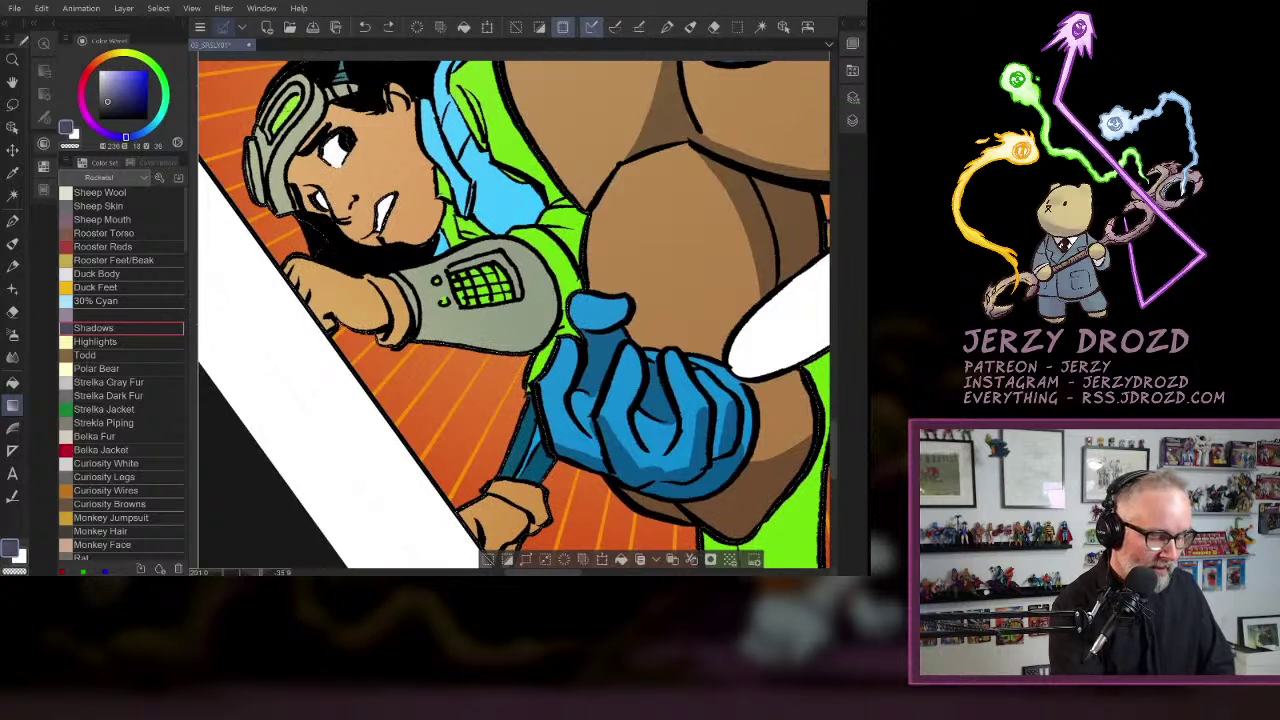
left_click(13, 221)
mouse_move(423, 327)
left_mouse_down()
mouse_move(556, 316)
mouse_move(496, 340)
mouse_move(420, 334)
left_mouse_up()
left_click_drag(412, 291, 415, 327)
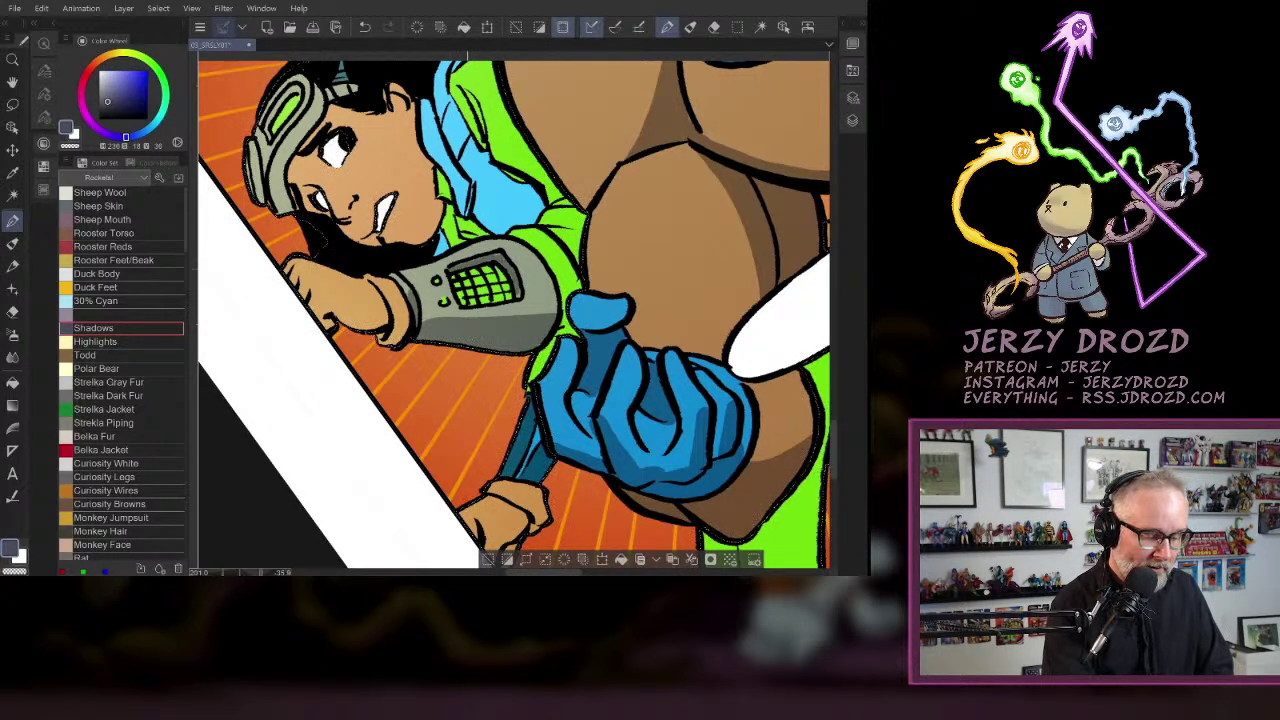
mouse_move(398, 308)
left_mouse_down()
mouse_move(404, 334)
mouse_move(379, 341)
mouse_move(332, 299)
mouse_move(346, 321)
mouse_move(380, 326)
mouse_move(406, 306)
left_mouse_up()
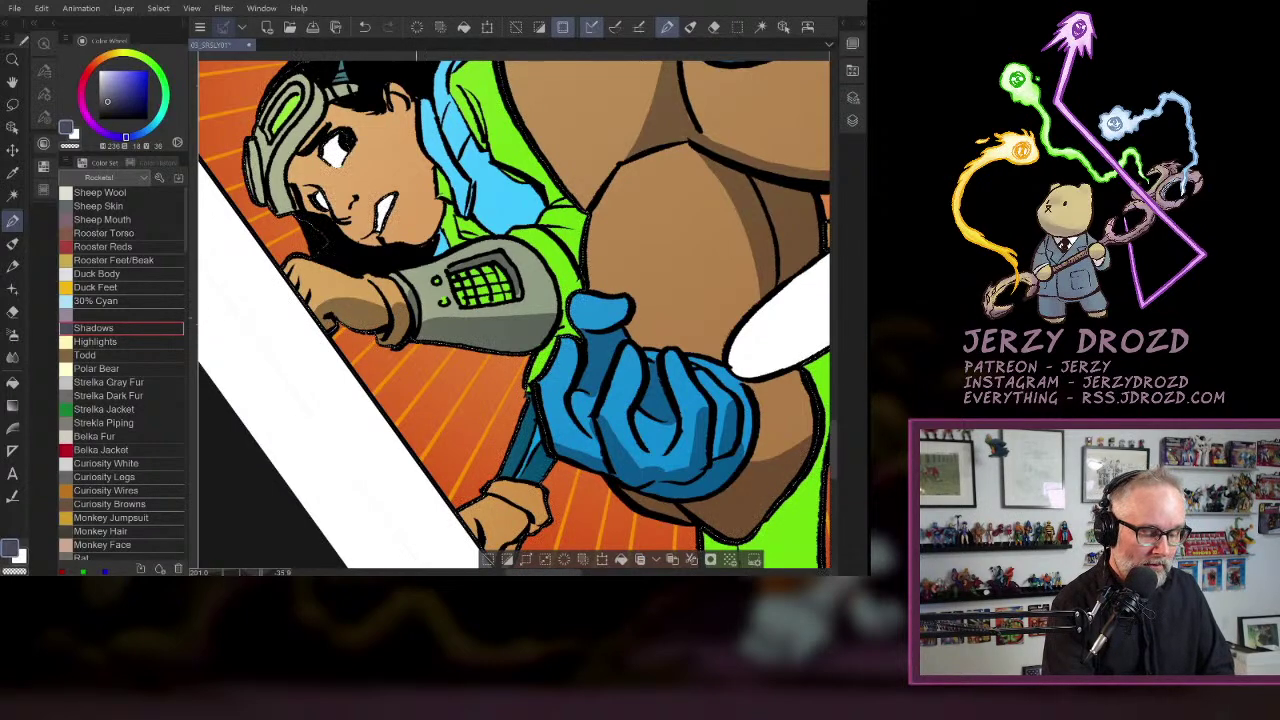
- Paint shadows on the girl's green sleeve beside the gauntlet and on her lower hand holding the staff
mouse_move(566, 291)
left_mouse_down()
mouse_move(566, 328)
mouse_move(564, 292)
mouse_move(540, 371)
mouse_move(582, 330)
left_mouse_up()
left_click_drag(550, 455, 533, 481)
mouse_move(526, 486)
left_mouse_down()
mouse_move(538, 500)
mouse_move(526, 531)
mouse_move(510, 386)
mouse_move(470, 438)
left_mouse_up()
left_click_drag(500, 290, 512, 422)
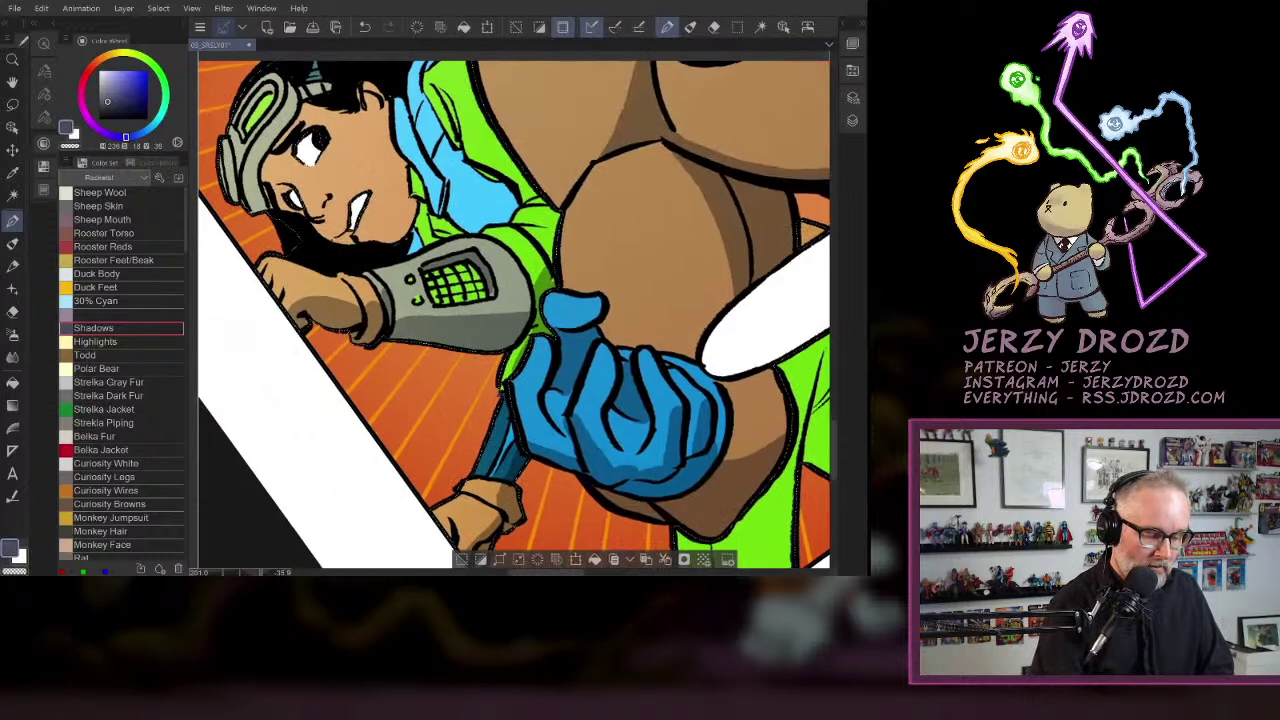
- Shade the girl's green collar below her chin and the folds of her jacket, undoing stray strokes
key("ctrl+@")
left_click_drag(528, 213, 437, 345)
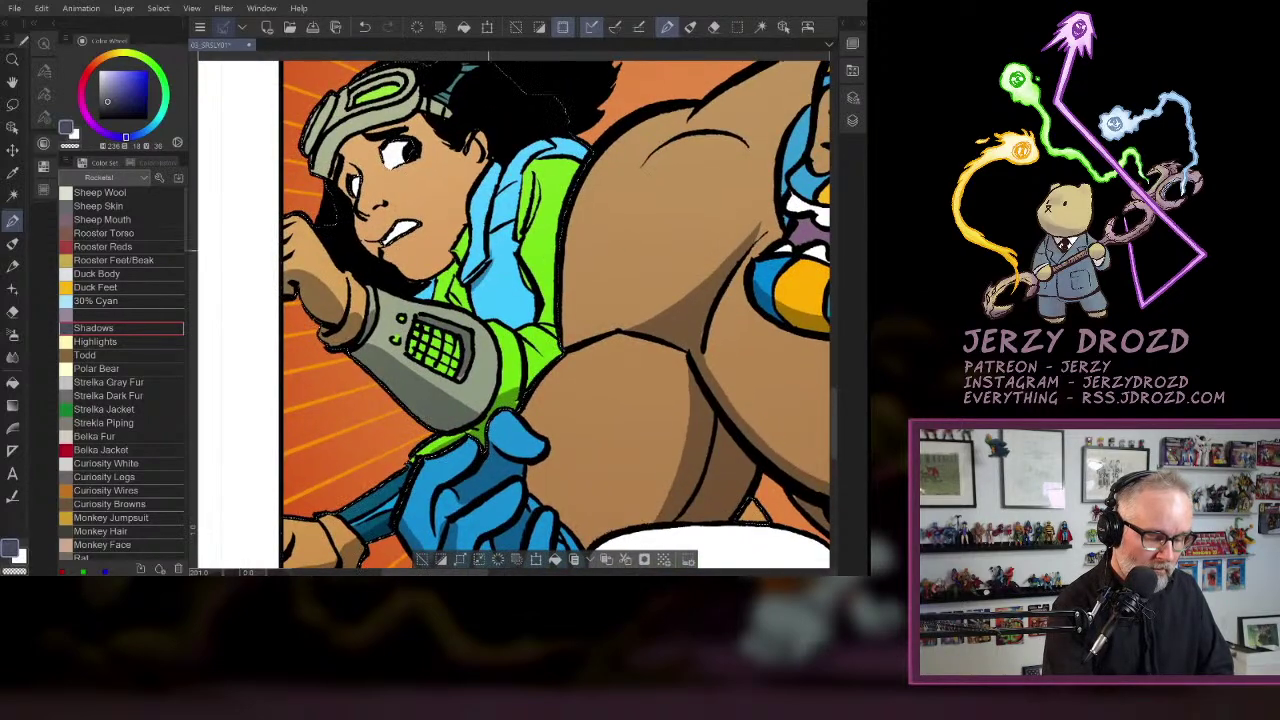
left_click_drag(487, 243, 487, 203)
left_click_drag(452, 267, 418, 296)
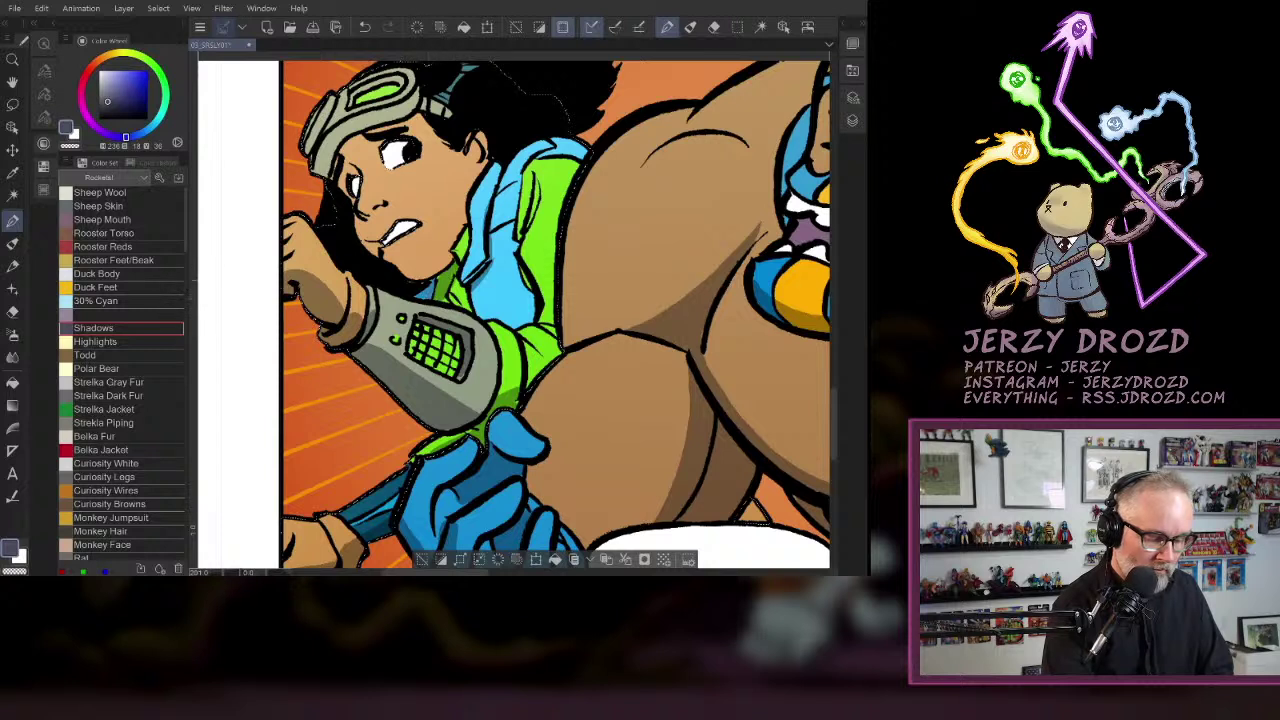
left_click_drag(454, 291, 466, 304)
mouse_move(539, 175)
left_mouse_down()
mouse_move(528, 225)
mouse_move(538, 178)
left_mouse_up()
left_click(365, 27)
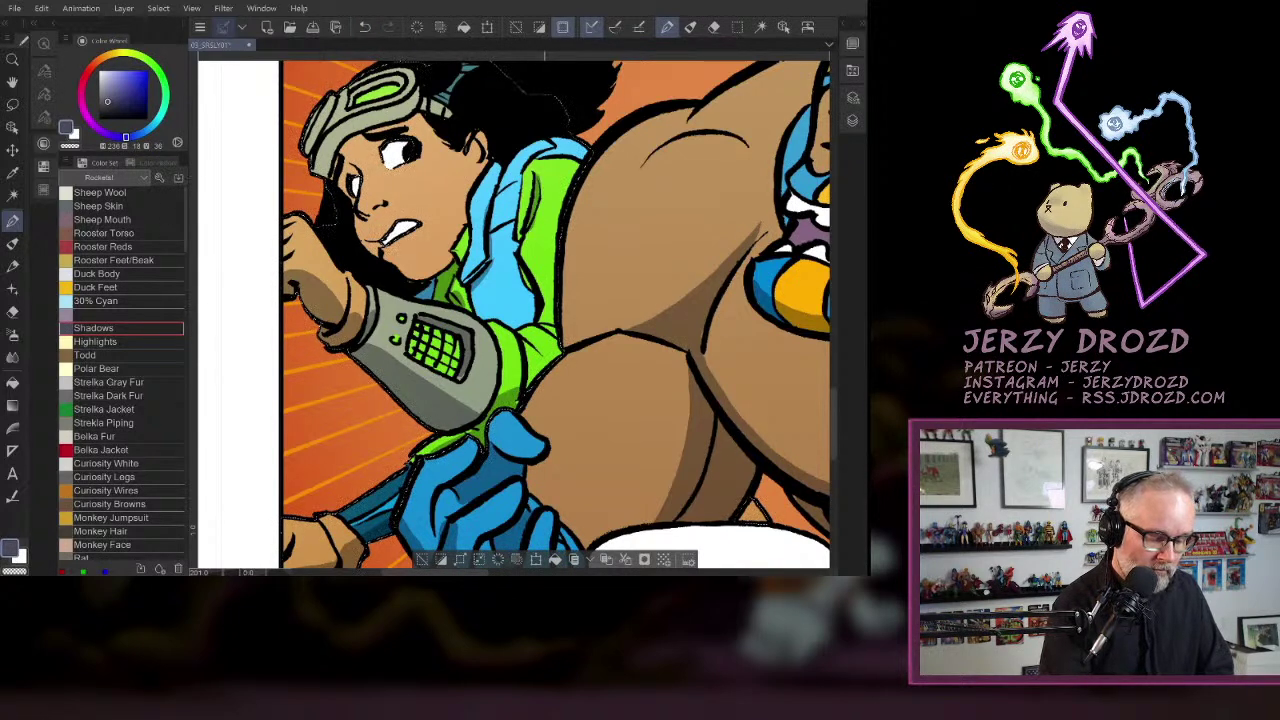
mouse_move(556, 322)
left_mouse_down()
mouse_move(529, 375)
mouse_move(544, 358)
left_mouse_up()
left_click(365, 27)
- Paint shadows along the lower edge of the girl's goggles and on her ear, undoing the stroke on her face
mouse_move(343, 170)
left_mouse_down()
mouse_move(351, 203)
mouse_move(344, 130)
left_mouse_up()
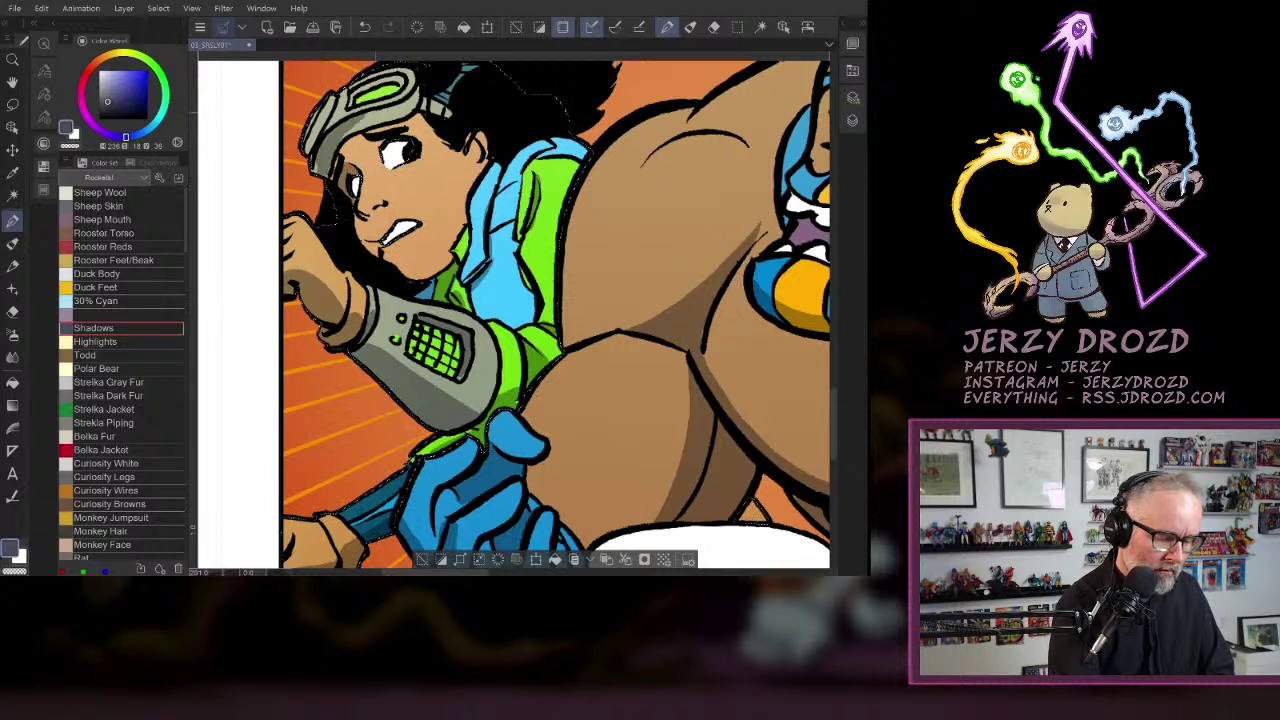
mouse_move(367, 118)
left_mouse_down()
mouse_move(405, 104)
mouse_move(304, 152)
left_mouse_up()
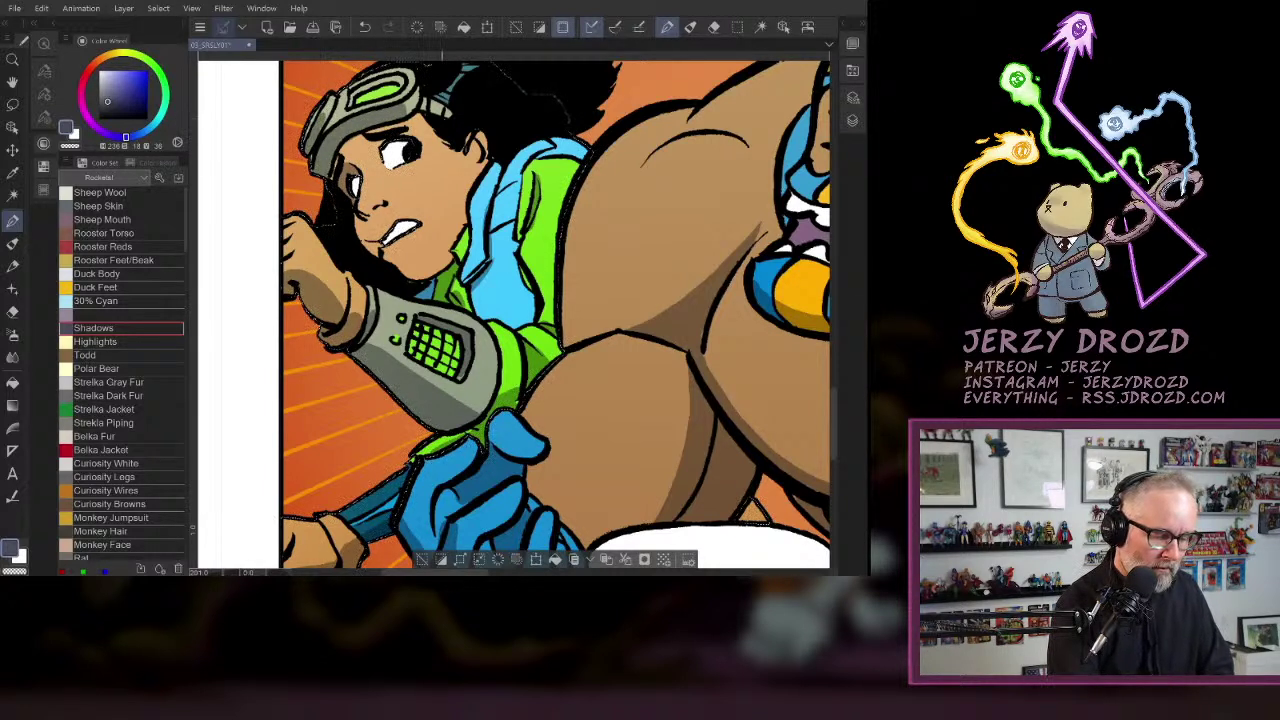
mouse_move(354, 95)
left_mouse_down()
mouse_move(390, 82)
mouse_move(364, 86)
left_mouse_up()
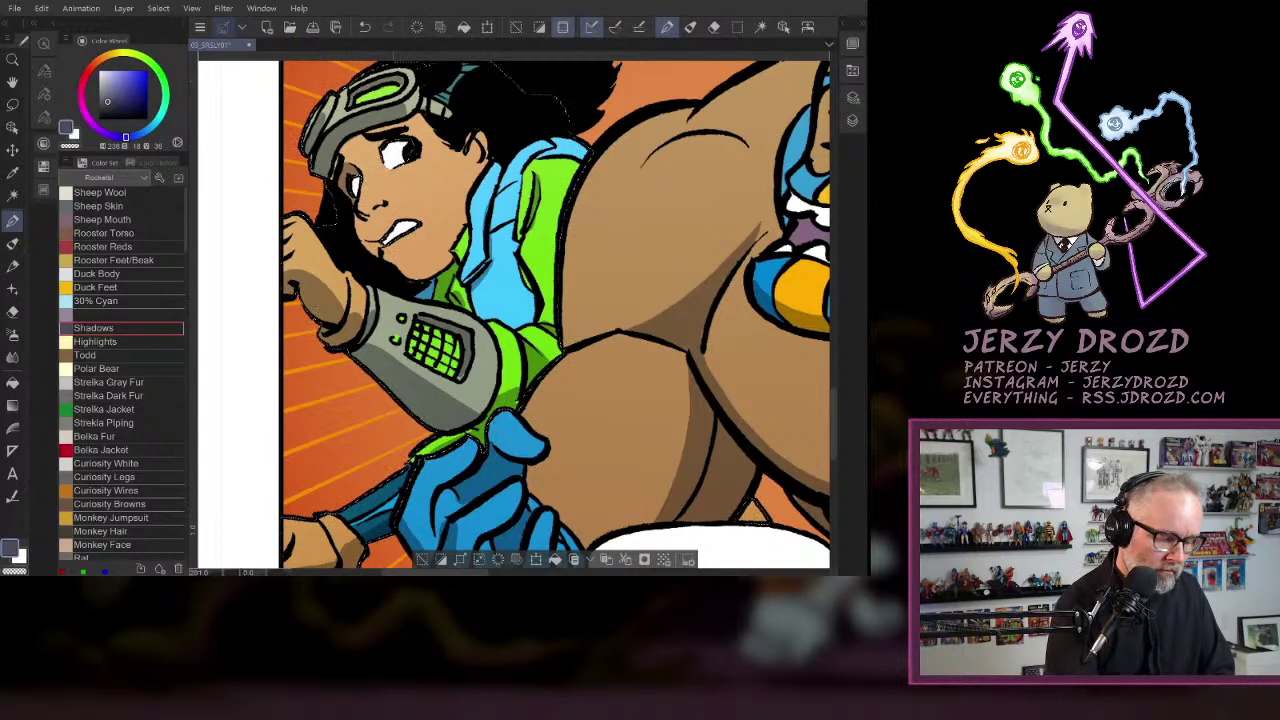
mouse_move(374, 213)
left_mouse_down()
mouse_move(361, 216)
mouse_move(379, 255)
left_mouse_up()
key("ctrl+z")
mouse_move(514, 315)
left_mouse_down()
mouse_move(426, 308)
mouse_move(442, 296)
left_mouse_up()
mouse_move(470, 118)
left_mouse_down()
mouse_move(455, 137)
mouse_move(472, 132)
left_mouse_up()
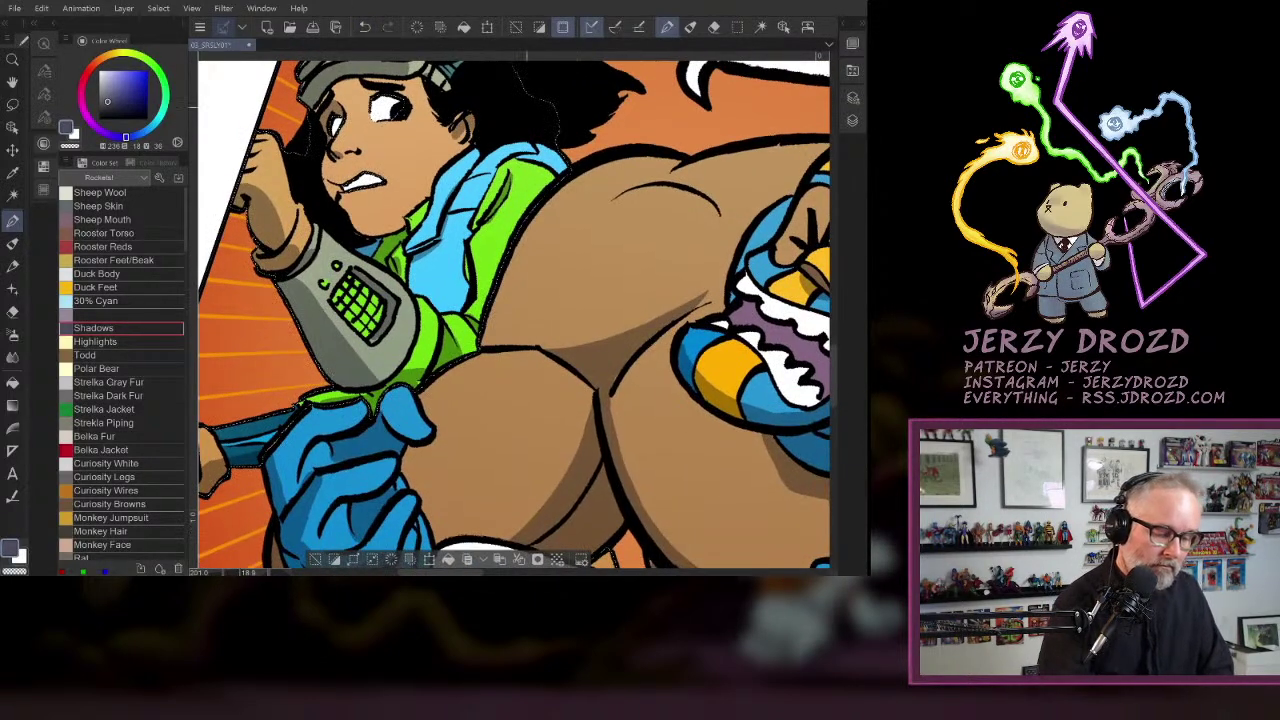
- Shade the inner legs and the folds of the girl's green trousers below the small speech balloon
scroll(513, 315, "up", 2)
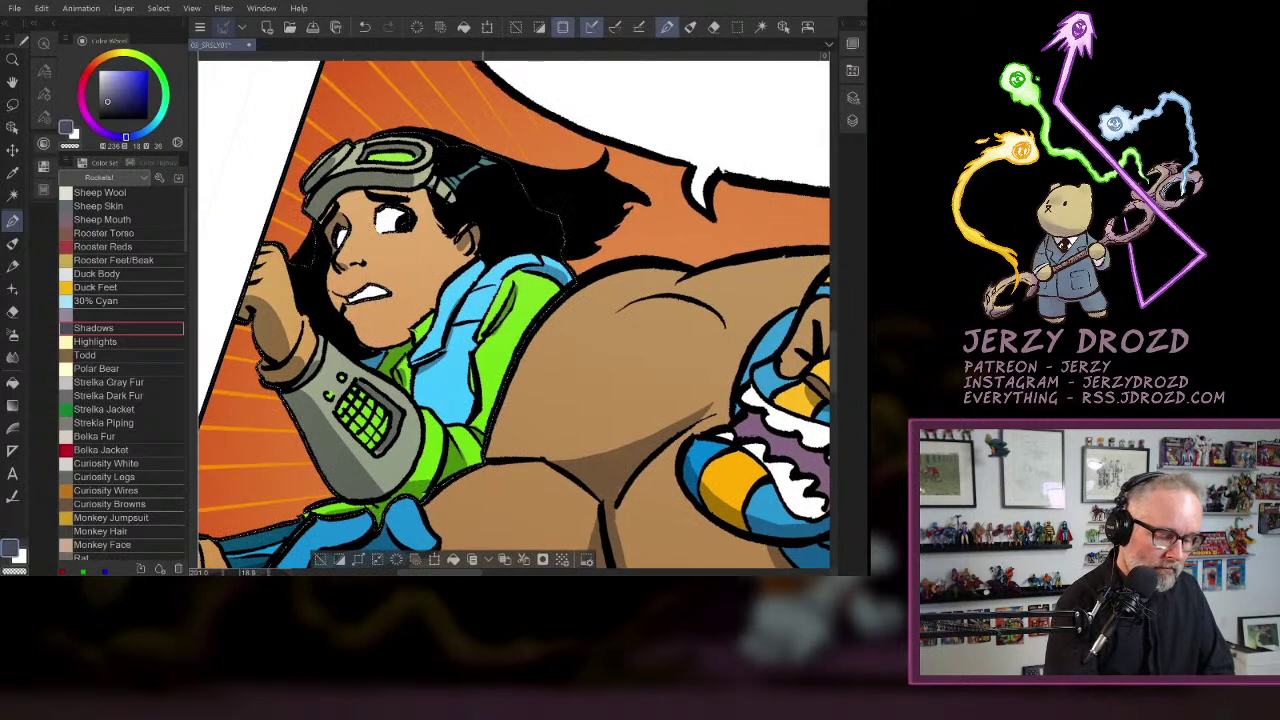
scroll(514, 315, "down", 4)
left_click_drag(517, 537, 520, 280)
scroll(520, 280, "up", 3)
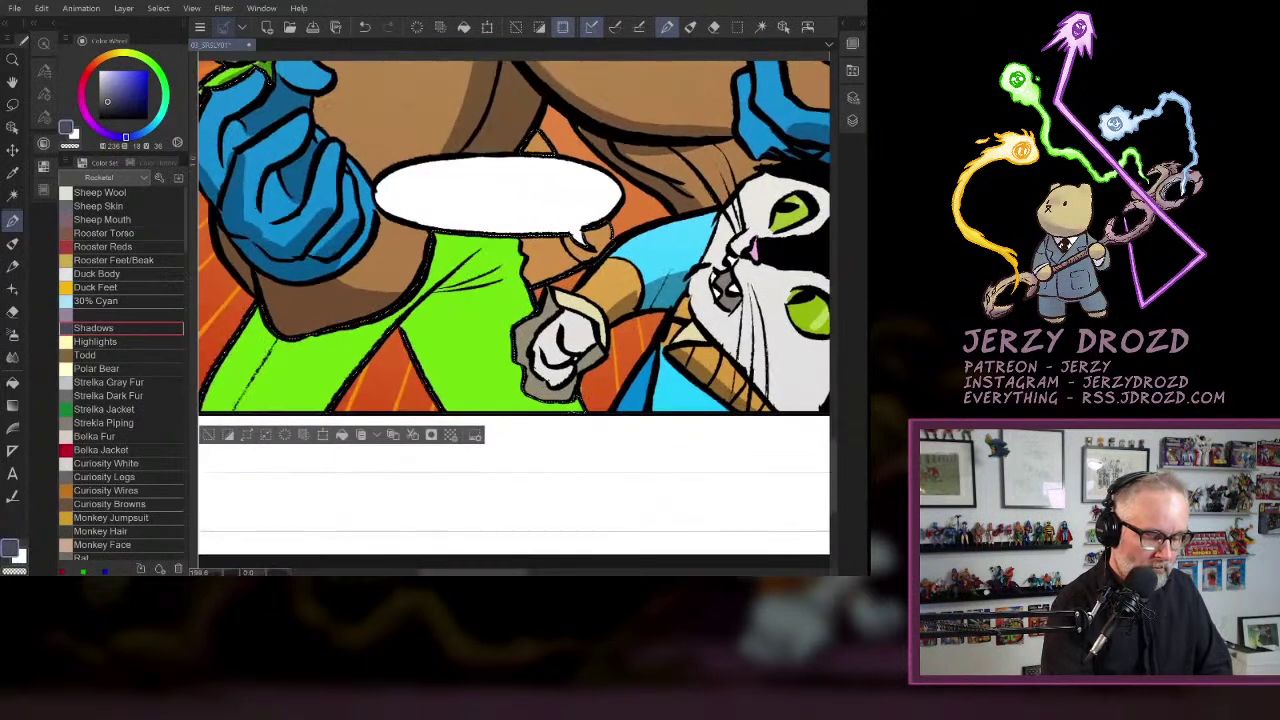
mouse_move(436, 291)
left_mouse_down()
mouse_move(450, 372)
mouse_move(432, 298)
mouse_move(440, 392)
mouse_move(452, 382)
left_mouse_up()
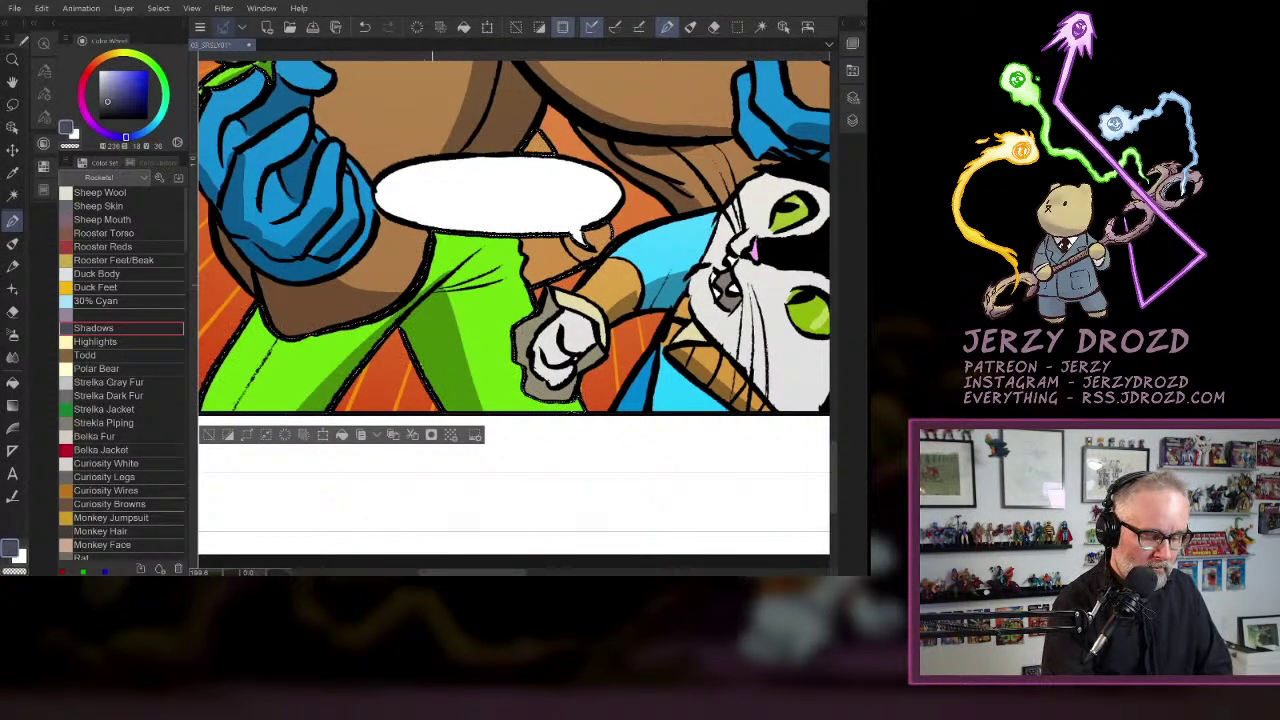
mouse_move(528, 254)
left_mouse_down()
mouse_move(531, 271)
mouse_move(570, 242)
left_mouse_up()
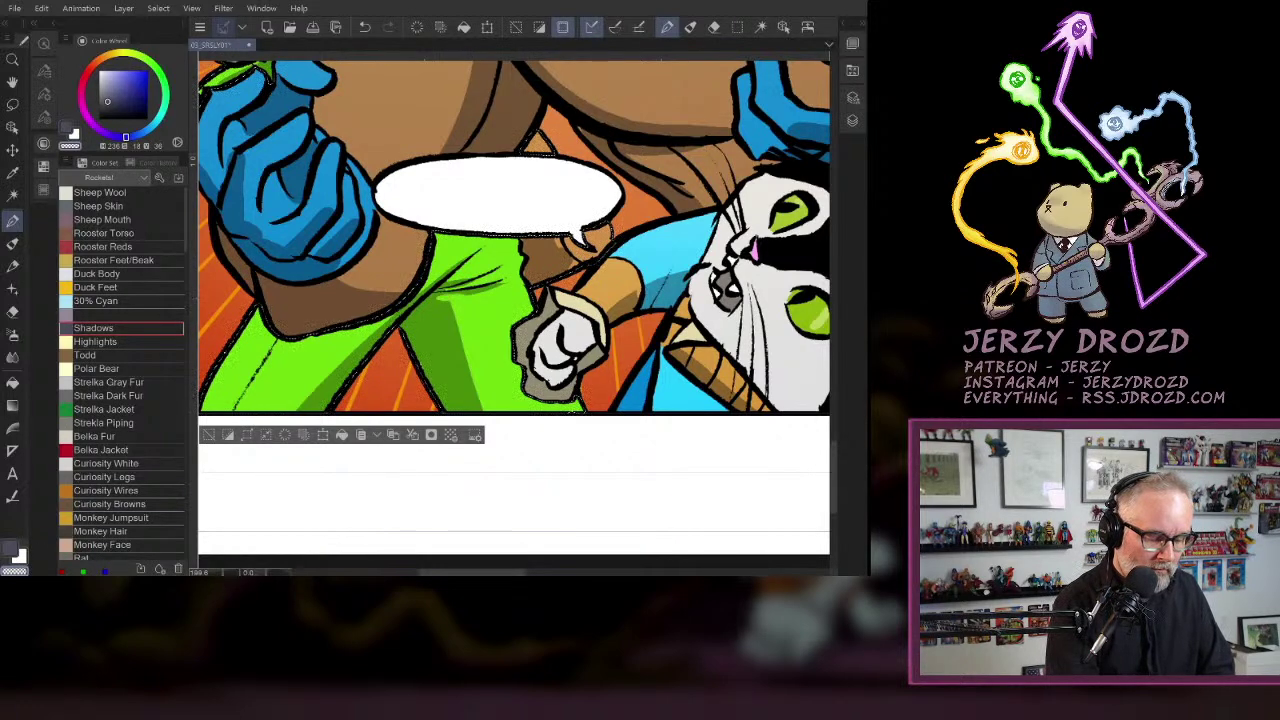
key("ctrl+z")
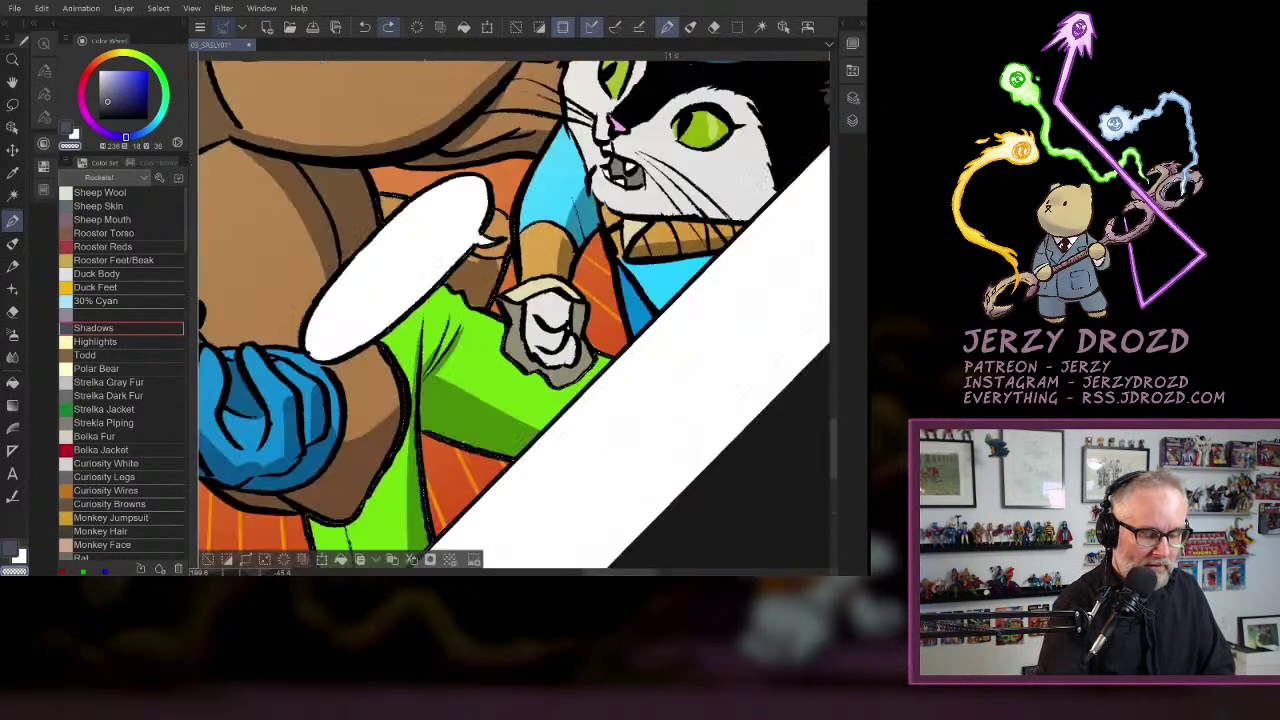
left_click_drag(457, 296, 471, 311)
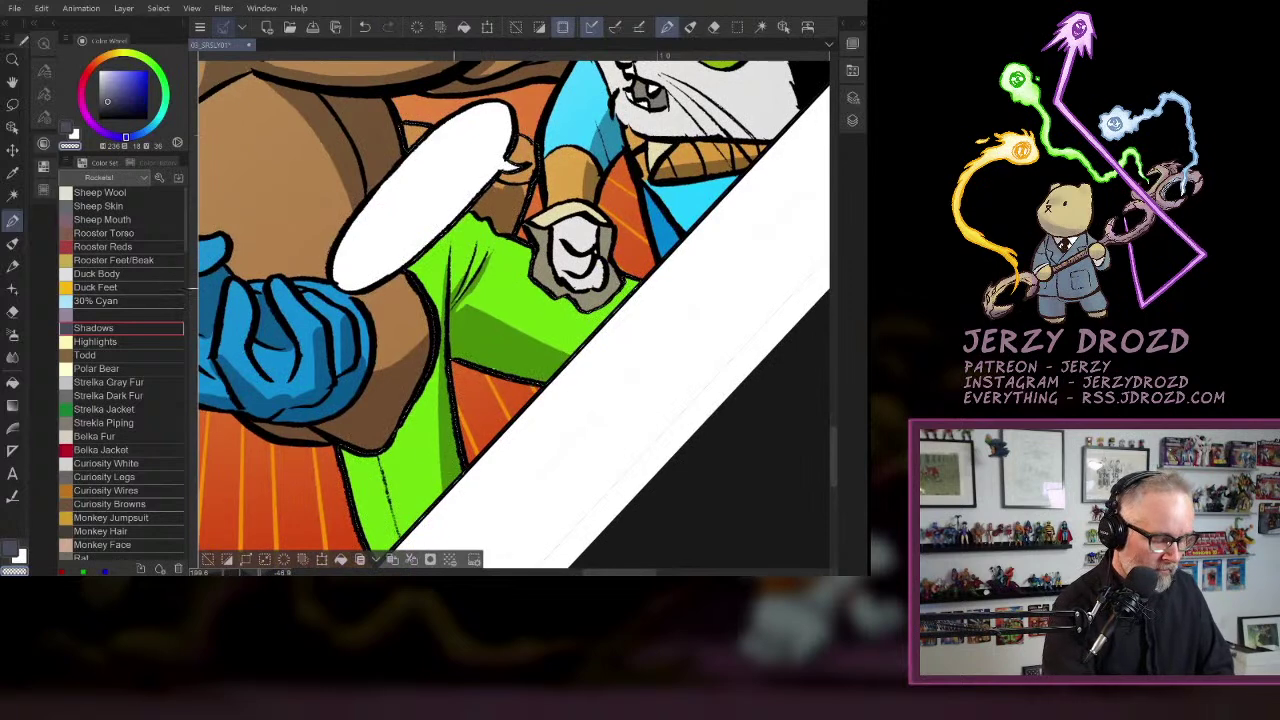
left_click(10, 548)
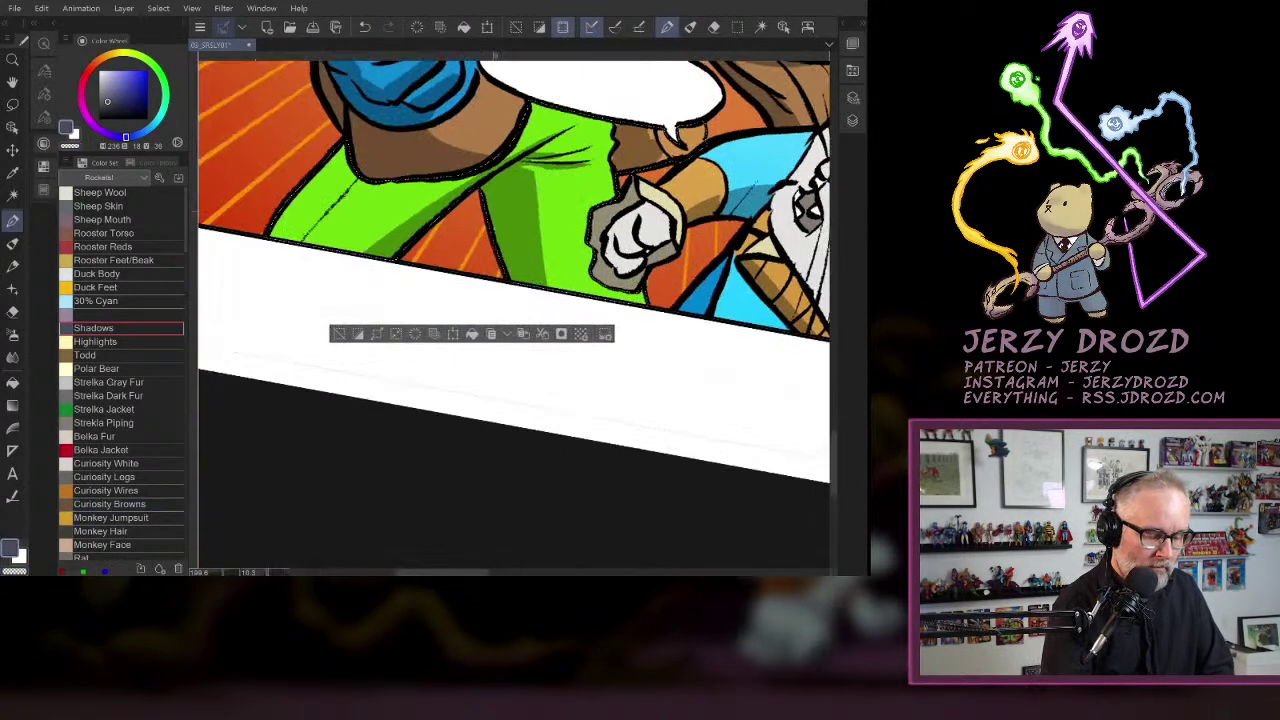
left_click_drag(645, 145, 521, 281)
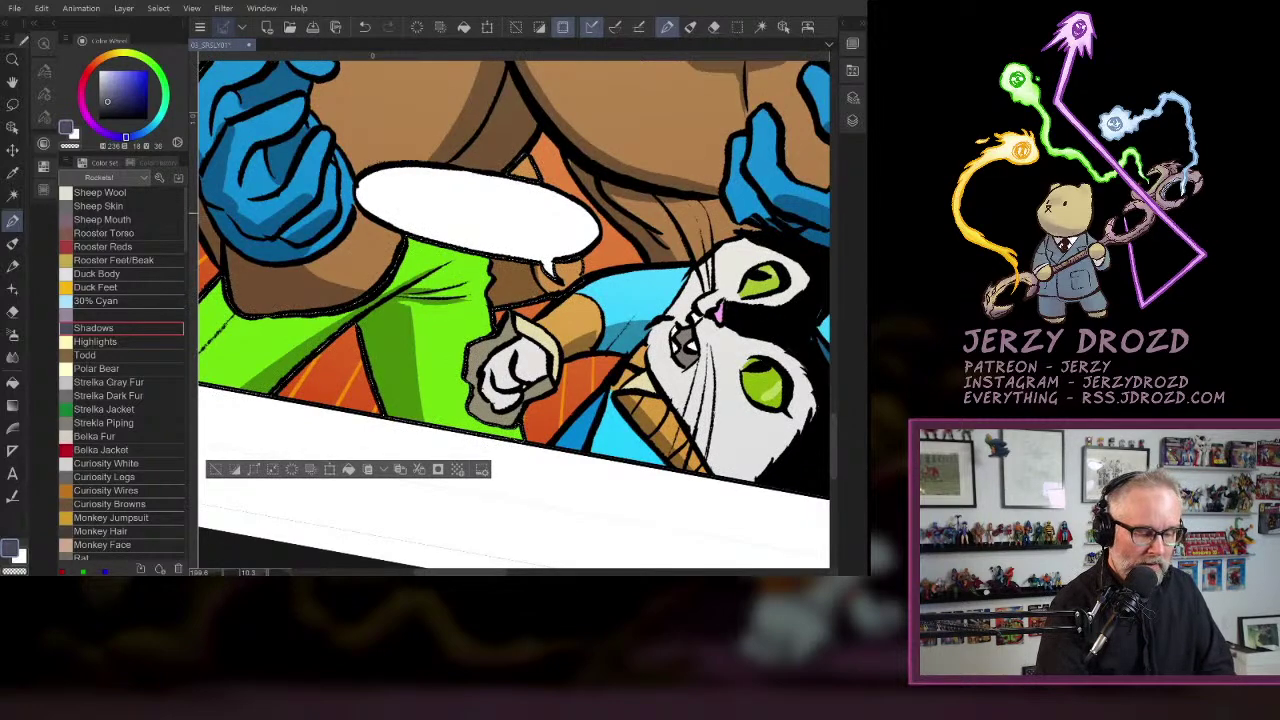
- Reset the canvas rotation and clear the selection around the girl
scroll(609, 379, "down", 2)
left_click_drag(609, 379, 593, 375)
scroll(585, 355, "down", 1)
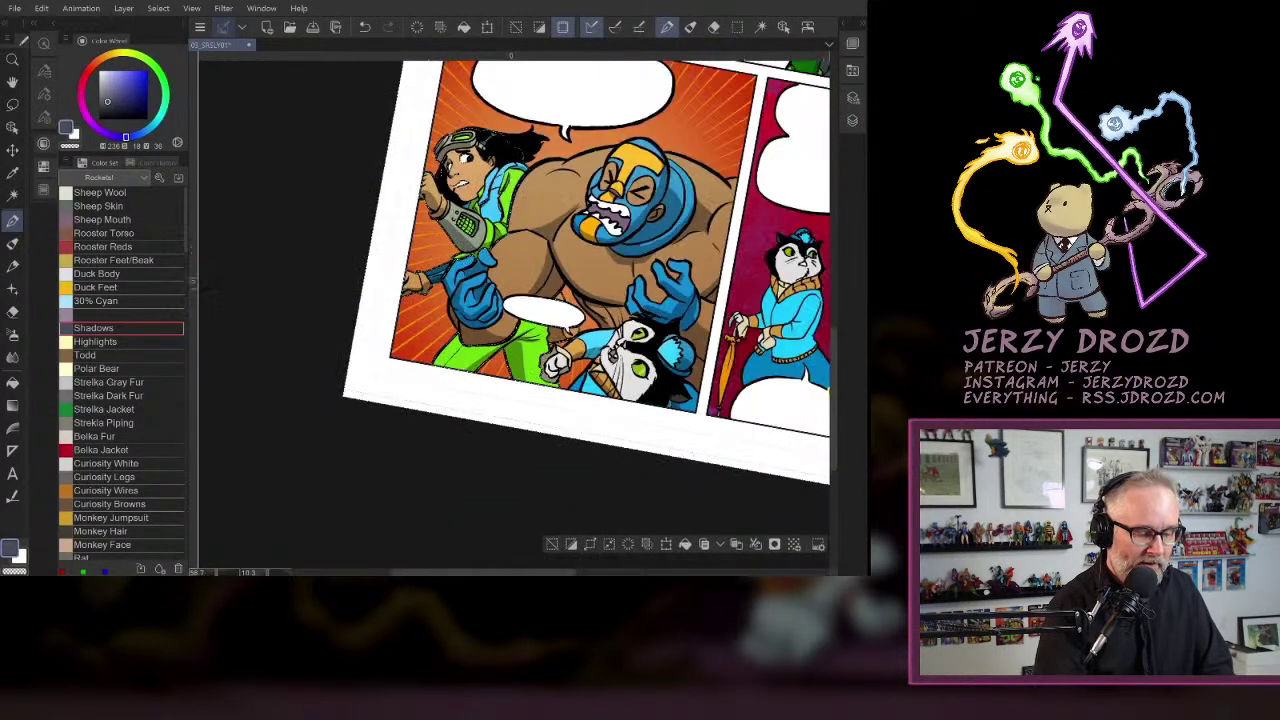
key("minus")
key("minus")
key("minus")
key("asciicircum")
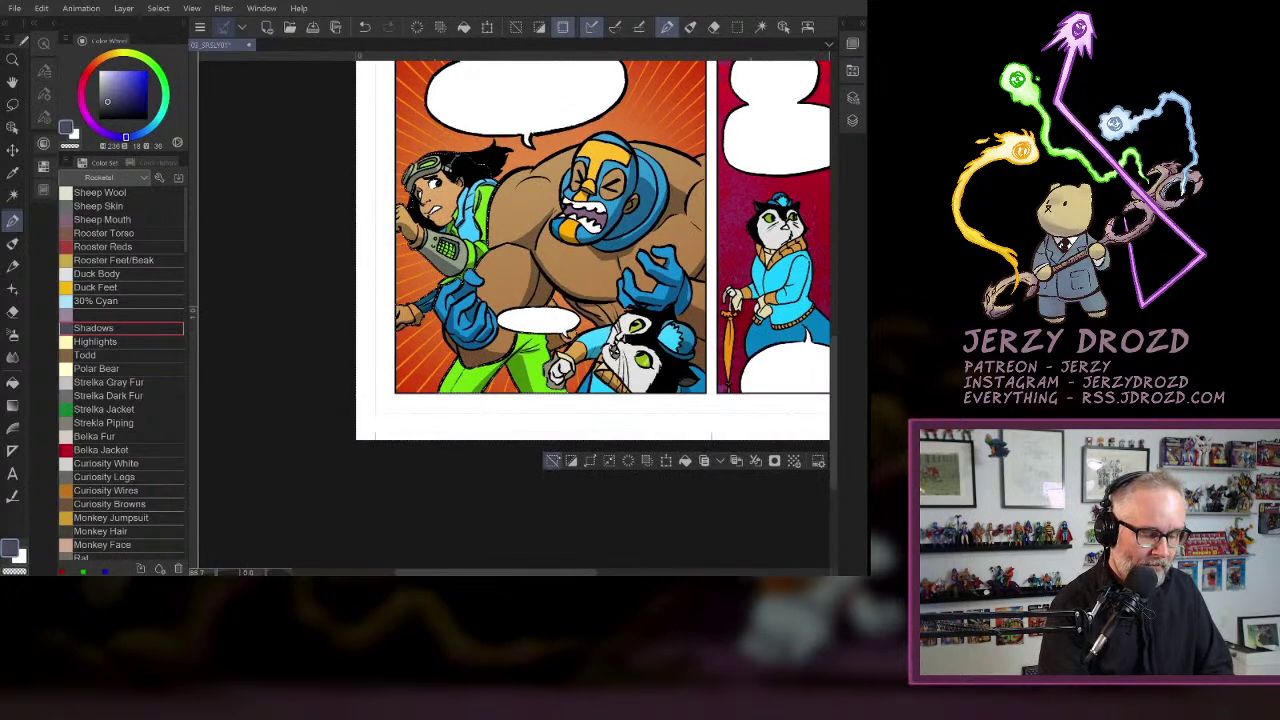
key("ctrl+d")
- Select the green screen on the girl's gauntlet and her green goggle lens with the Auto select tool
scroll(466, 258, "up", 4)
left_click_drag(466, 258, 568, 415)
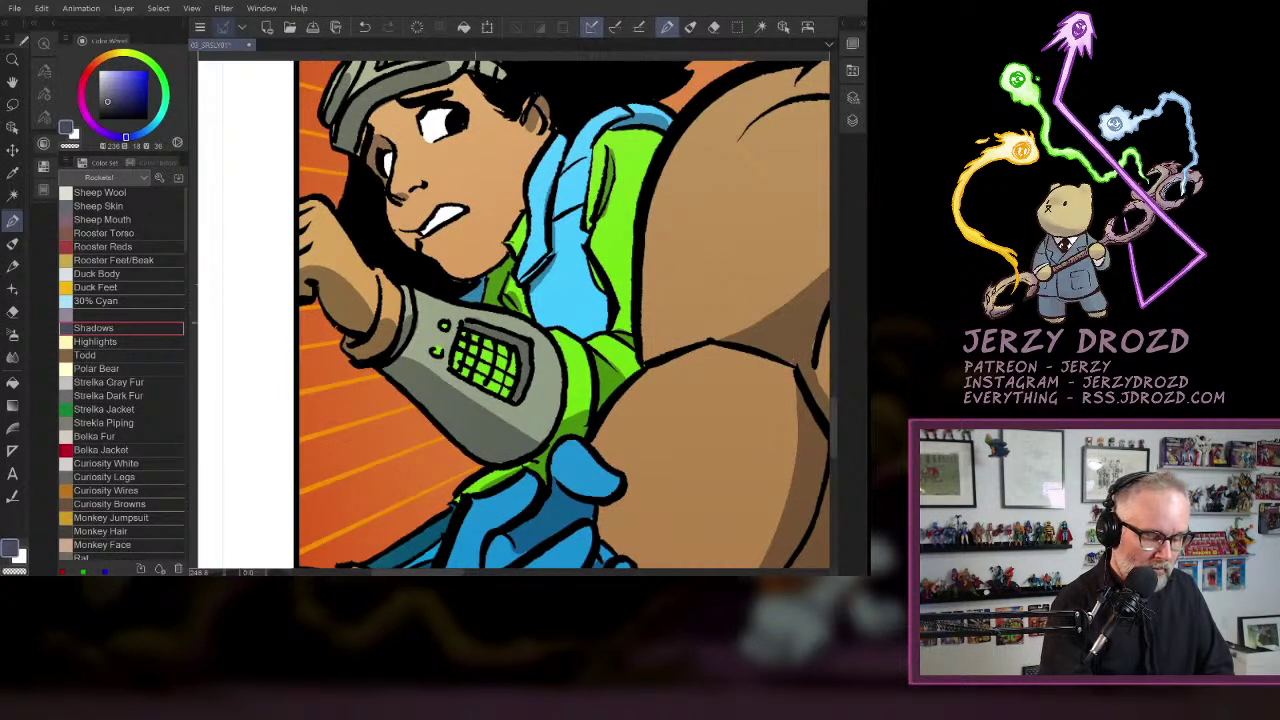
key("ctrl+z")
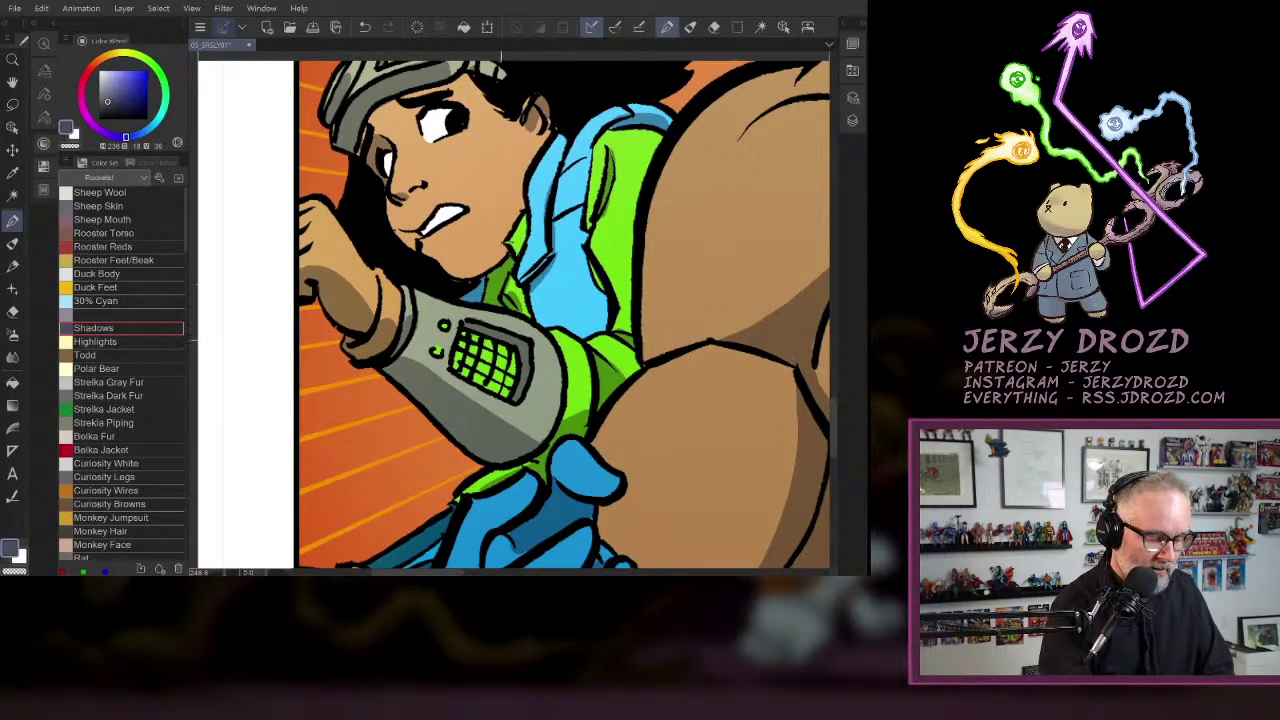
key("w")
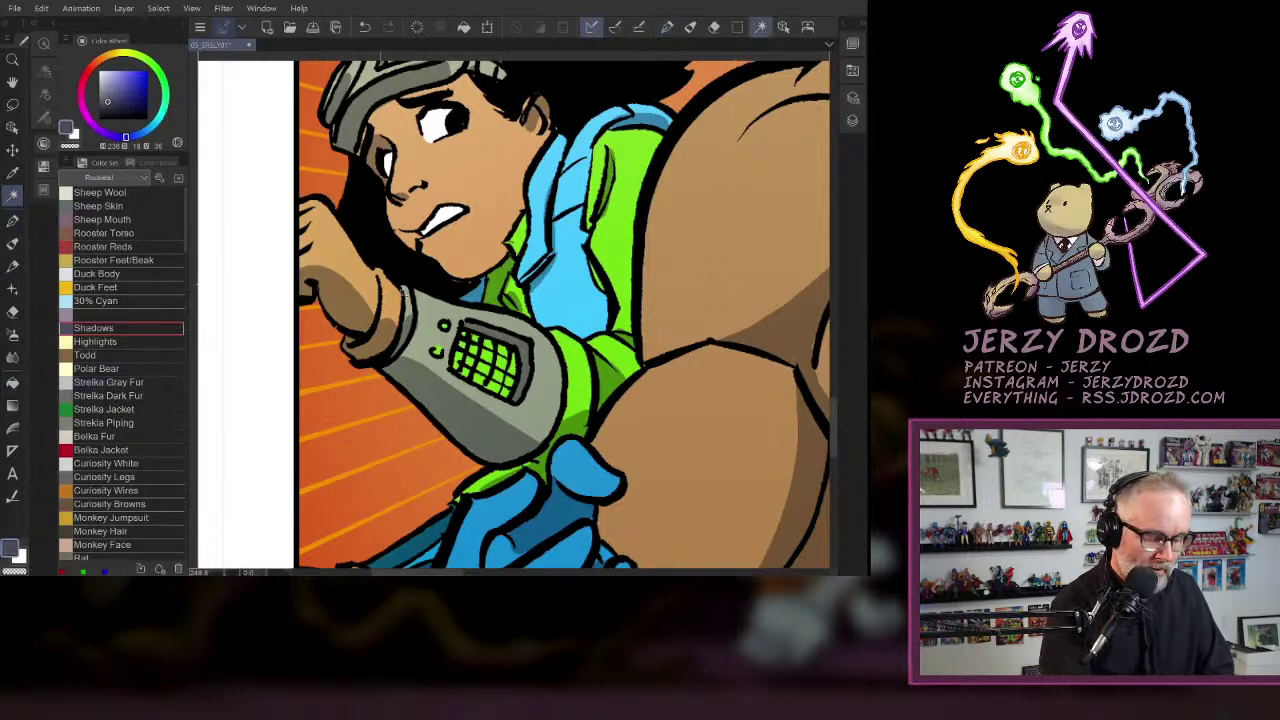
left_click(490, 363)
left_click_drag(529, 214, 461, 270)
left_click(443, 150, "shift")
left_click_drag(731, 355, 690, 296)
scroll(592, 413, "down", 3)
- Paint glints in the Highlights color on the selected green glass on the highlights layer and clear the selection
left_click(96, 342)
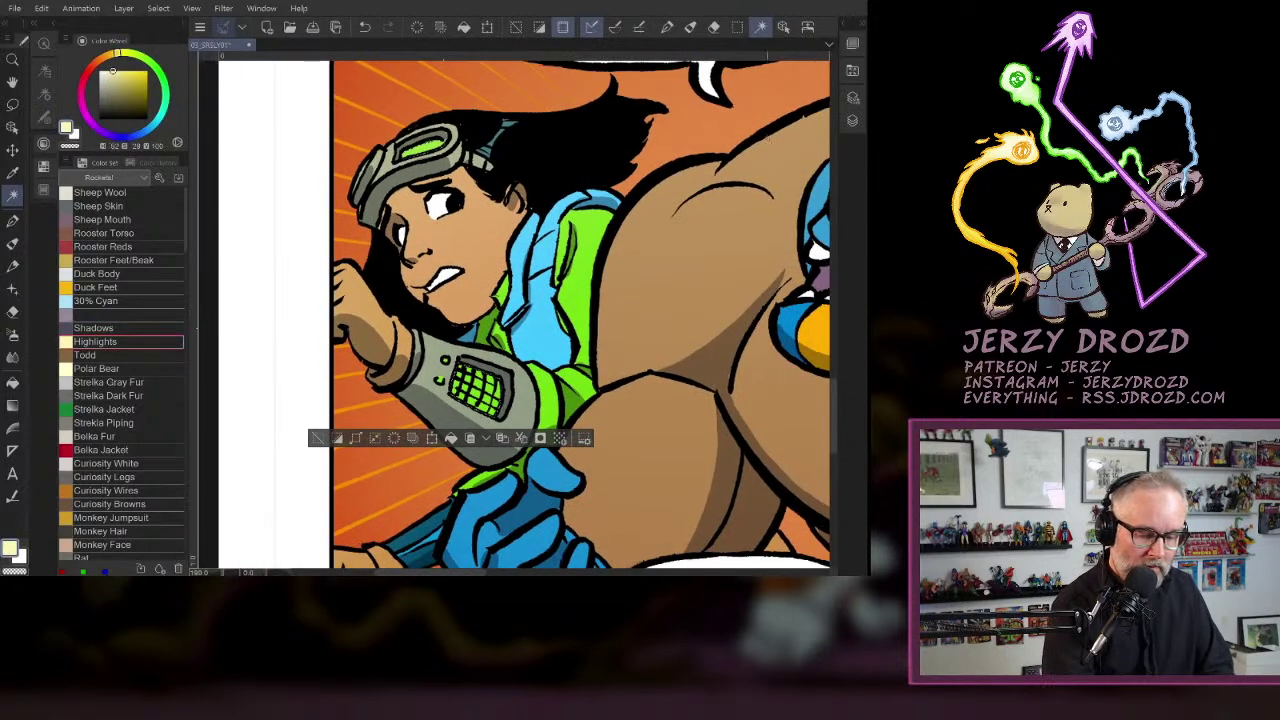
left_click(852, 97)
left_click(740, 456)
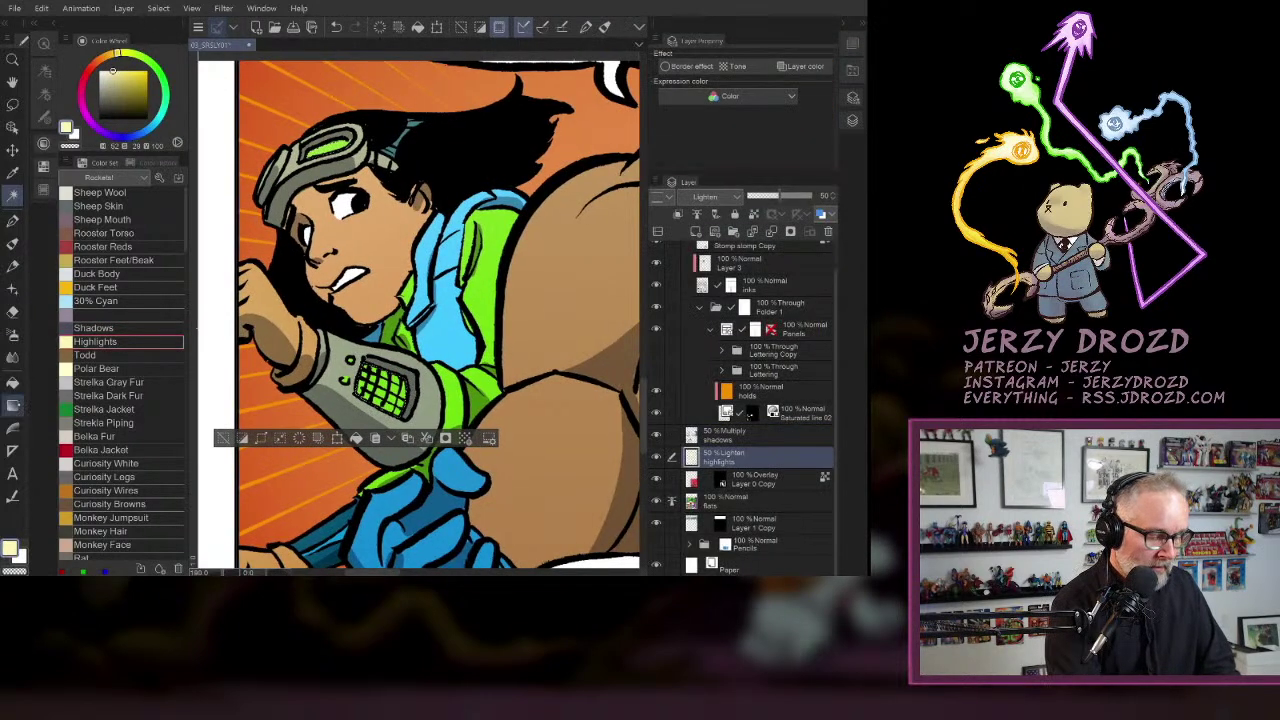
key("g")
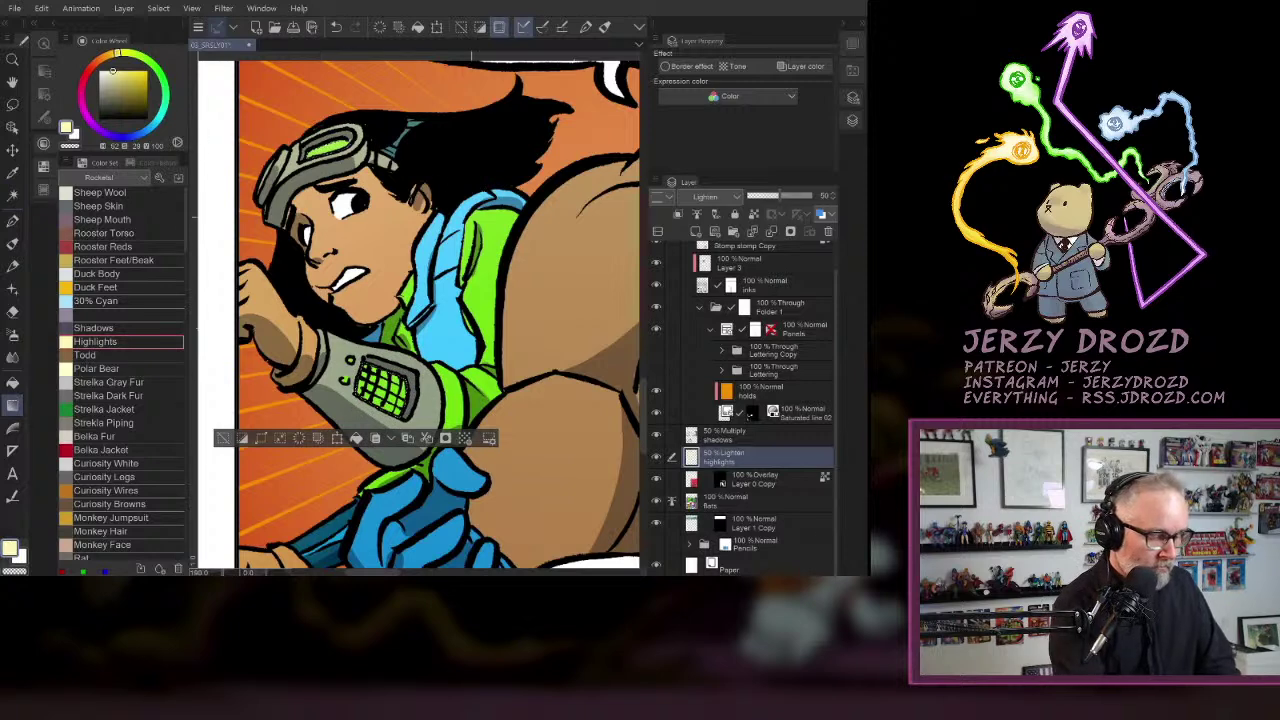
key("p")
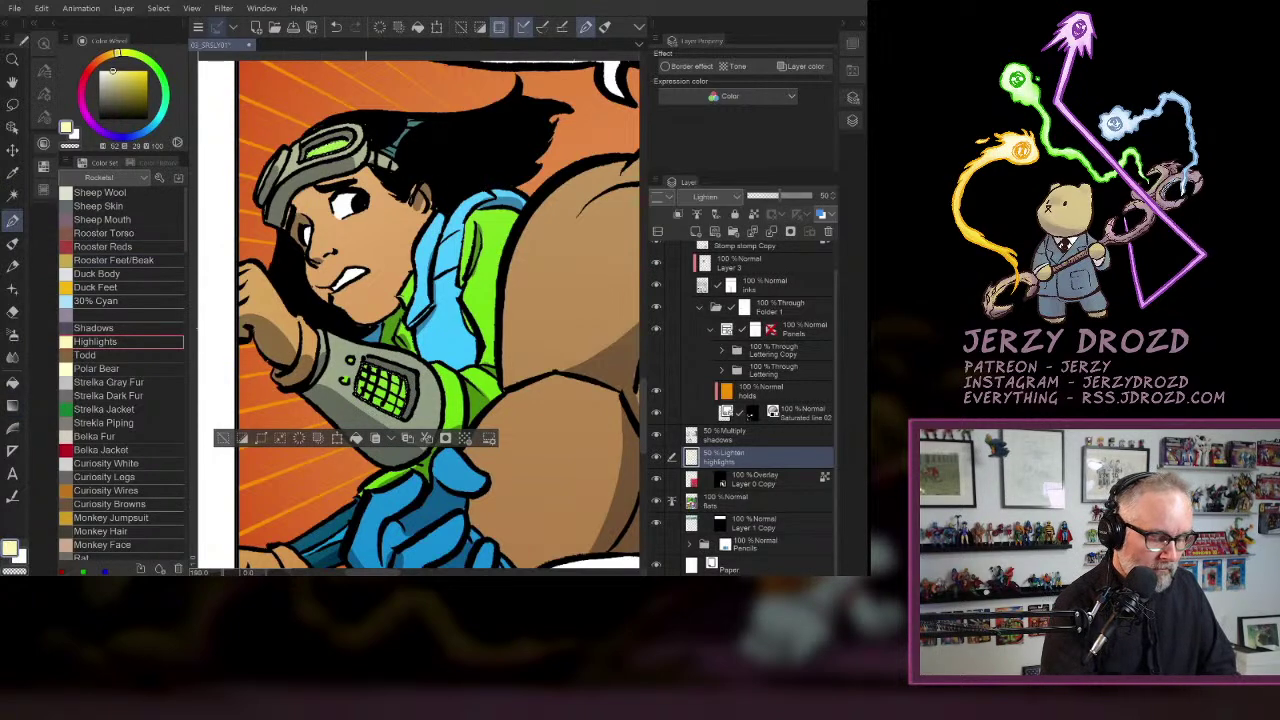
key("ctrl+d")
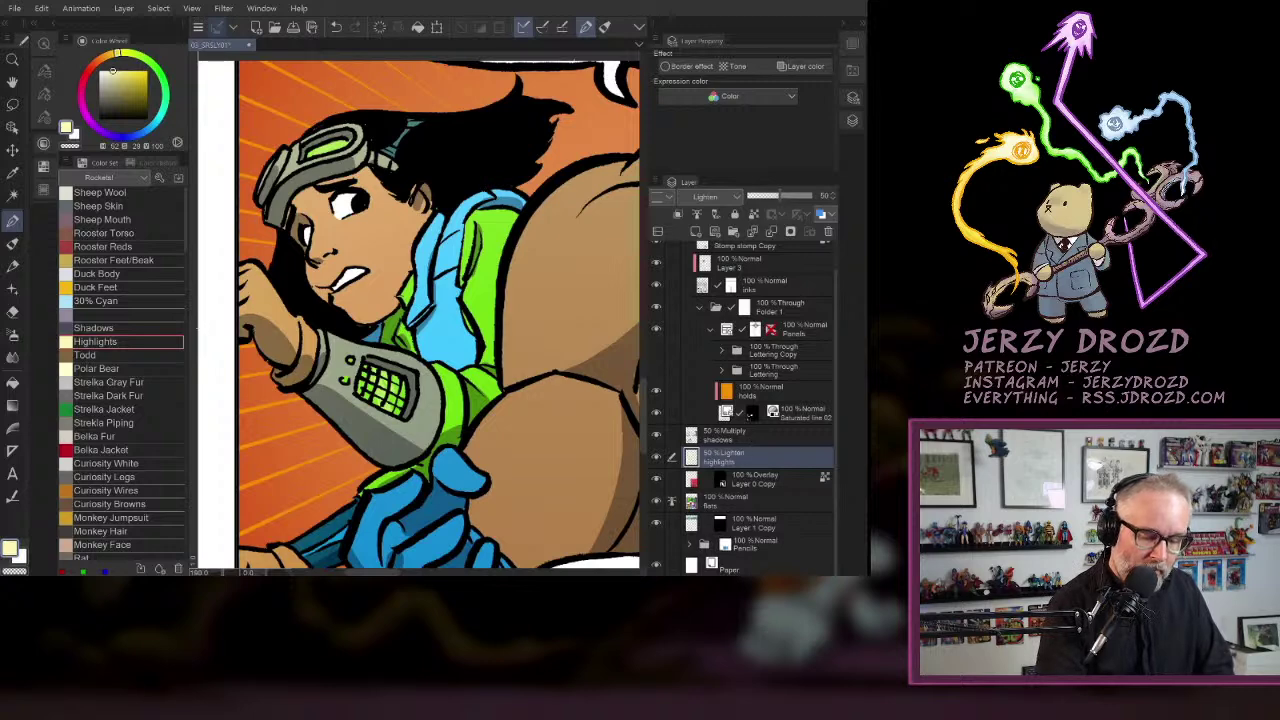
- Recolor the black grid lines of the gauntlet screen in a darker green on Layer 3
left_click(750, 263)
scroll(340, 422, "up", 5)
mouse_move(457, 329)
left_mouse_down()
mouse_move(495, 275)
mouse_move(465, 281)
left_mouse_up()
left_click(525, 265, "alt")
left_click(141, 93)
left_click_drag(485, 232, 471, 260)
mouse_move(466, 231)
left_mouse_down()
mouse_move(448, 275)
mouse_move(456, 214)
mouse_move(510, 232)
mouse_move(462, 226)
left_mouse_up()
mouse_move(442, 278)
left_mouse_down()
mouse_move(496, 300)
mouse_move(455, 292)
mouse_move(486, 258)
mouse_move(516, 302)
left_mouse_up()
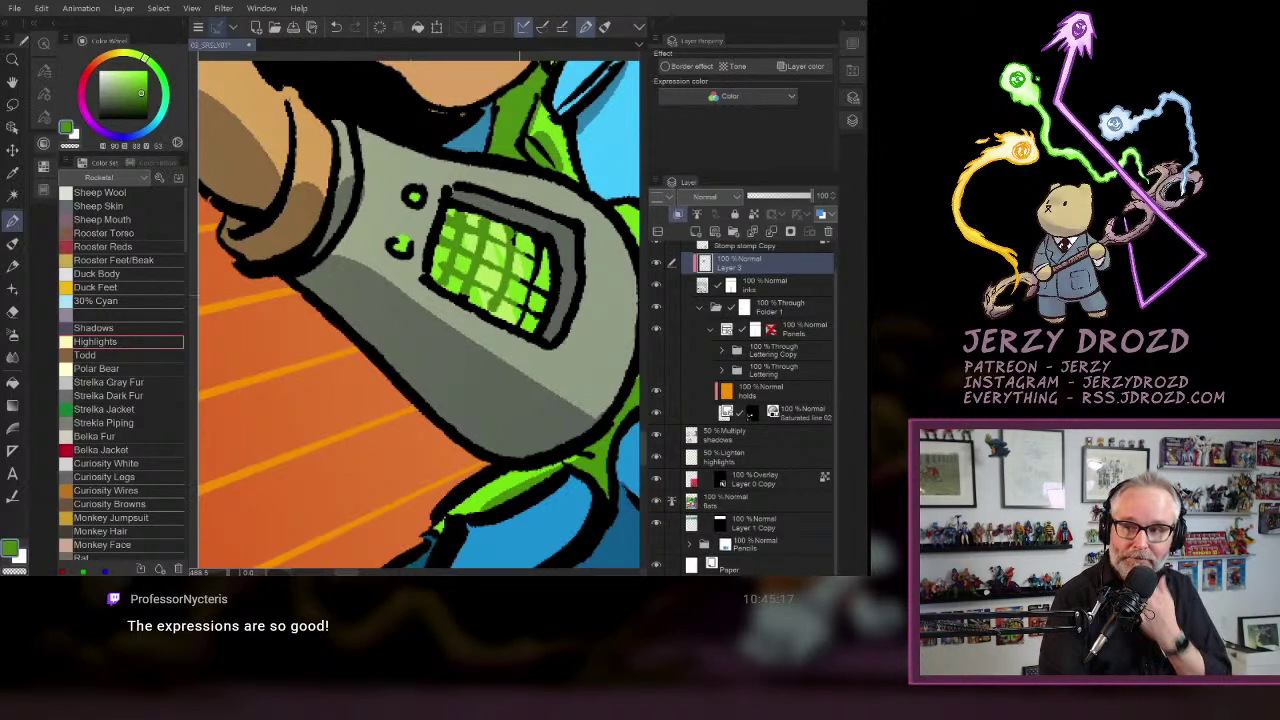
left_click_drag(514, 236, 546, 252)
left_click_drag(546, 252, 525, 310)
mouse_move(517, 304)
left_mouse_down()
mouse_move(526, 316)
mouse_move(470, 302)
mouse_move(525, 325)
mouse_move(541, 310)
left_mouse_up()
left_click_drag(544, 290, 542, 300)
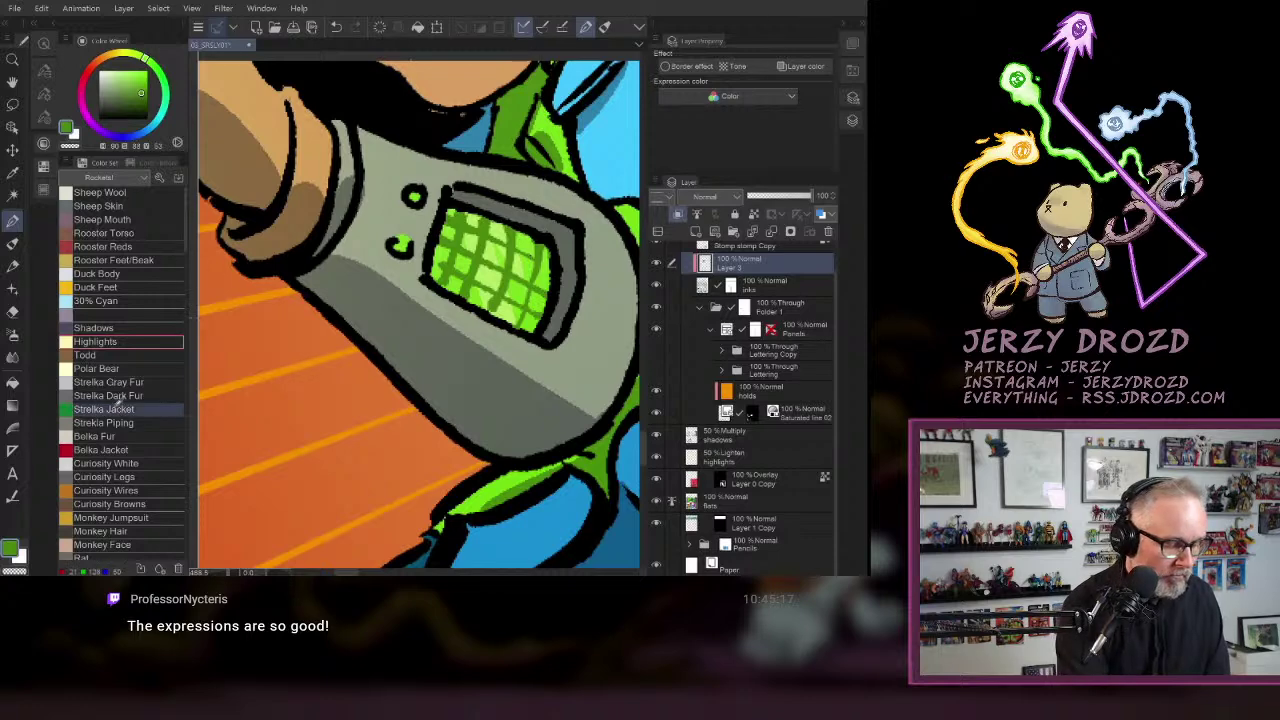
key("e")
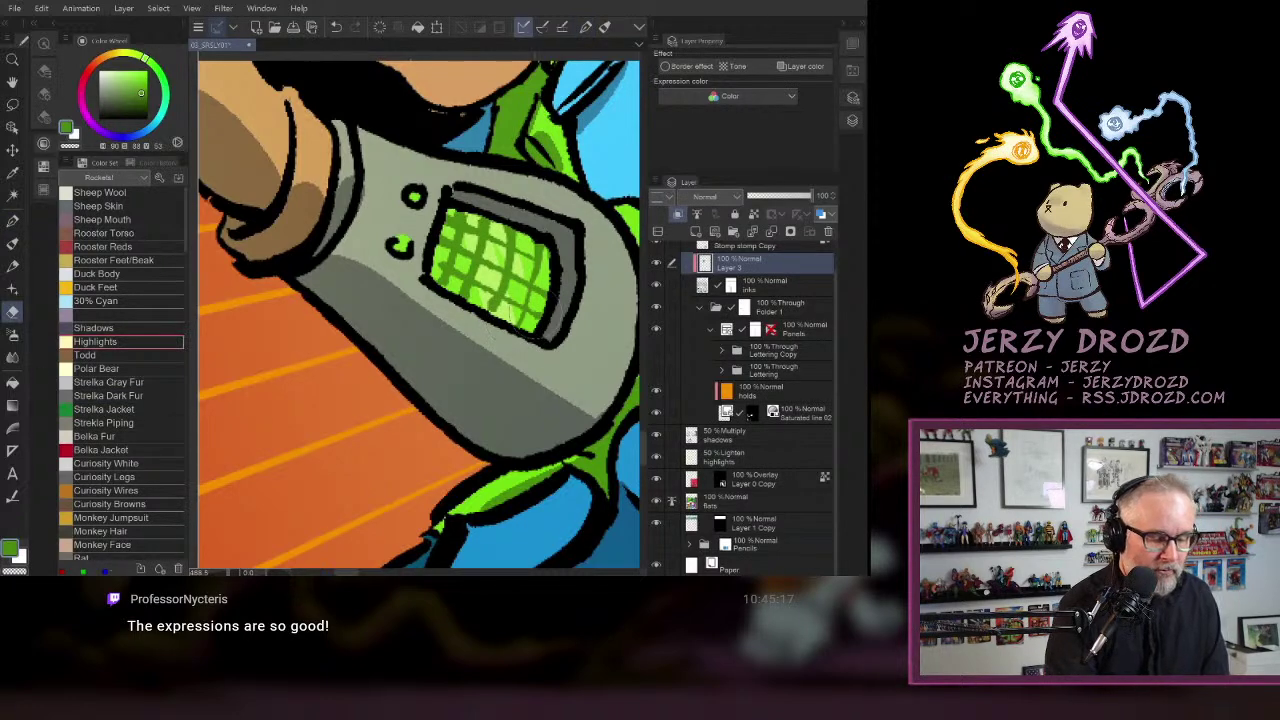
scroll(538, 312, "down", 5)
scroll(420, 315, "down", 5)
mouse_move(440, 330)
left_mouse_down()
mouse_move(350, 300)
mouse_move(437, 340)
mouse_move(422, 346)
left_mouse_up()
scroll(380, 400, "down", 1)
scroll(520, 280, "up", 4)
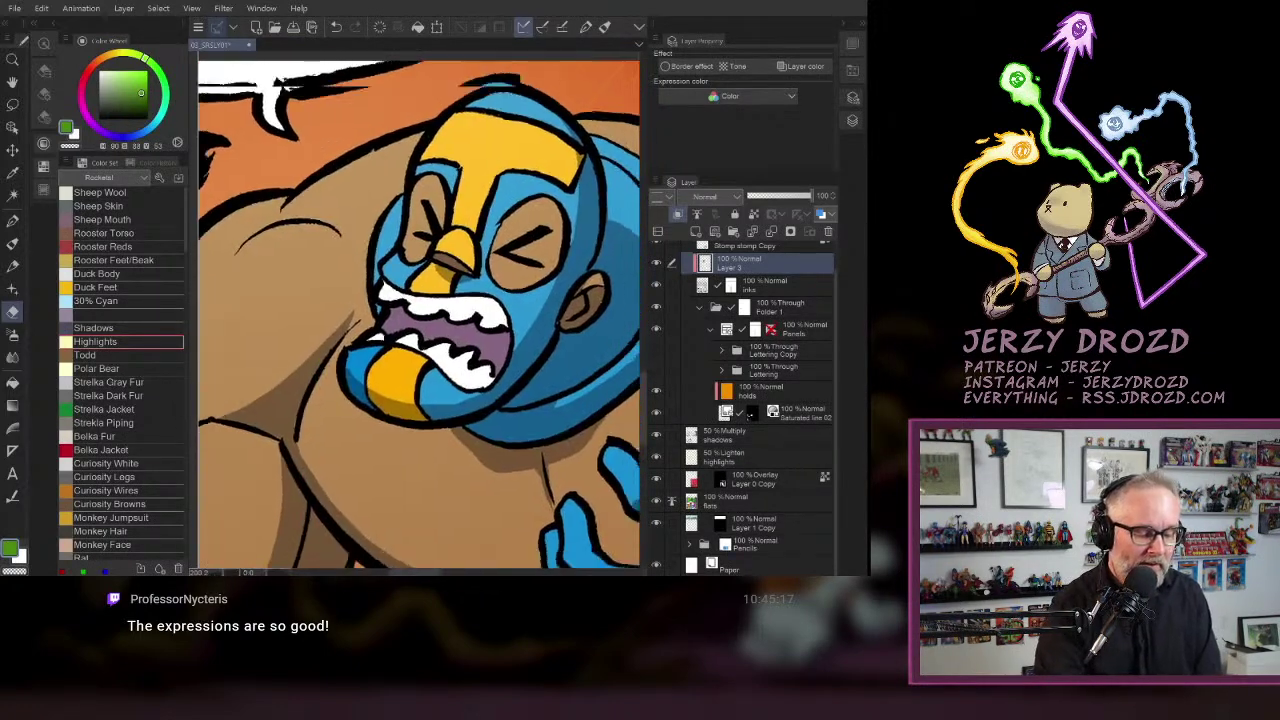
- Review the colored lower-left panel with the wrestler, goggled girl and cat, and make the shadows layer active
scroll(530, 350, "down", 3)
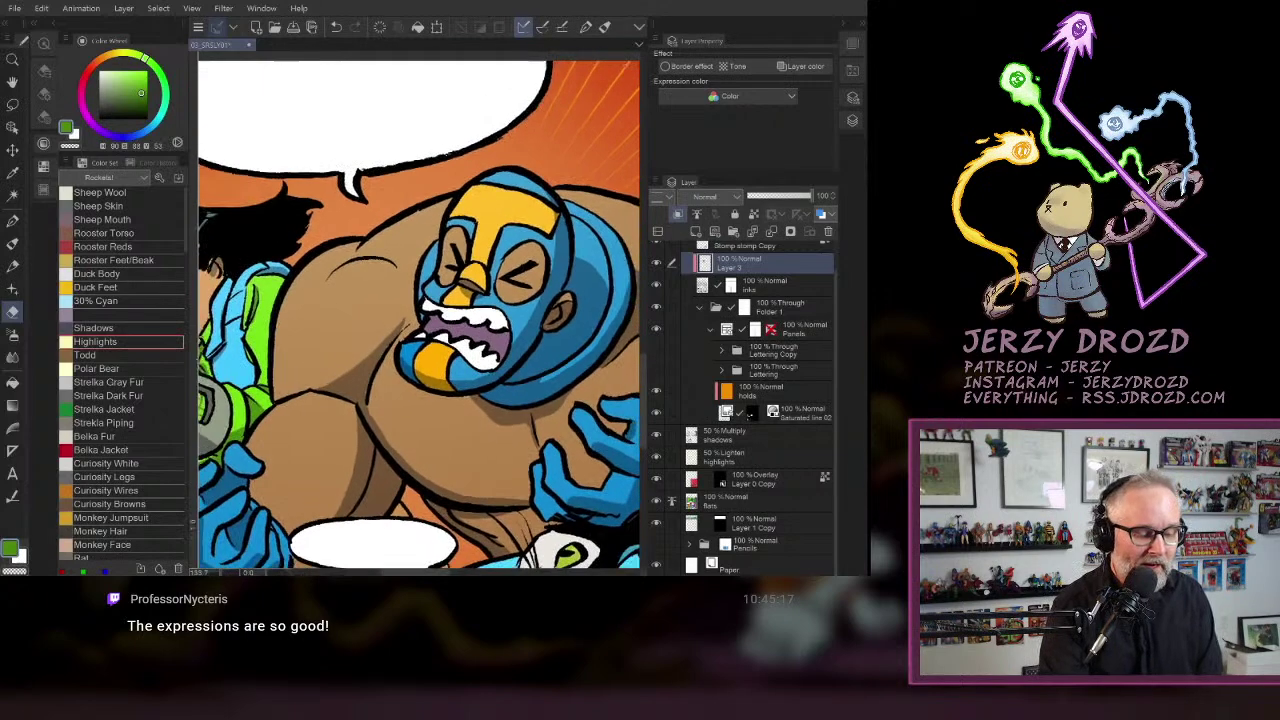
scroll(450, 330, "up", 1)
scroll(530, 340, "up", 1)
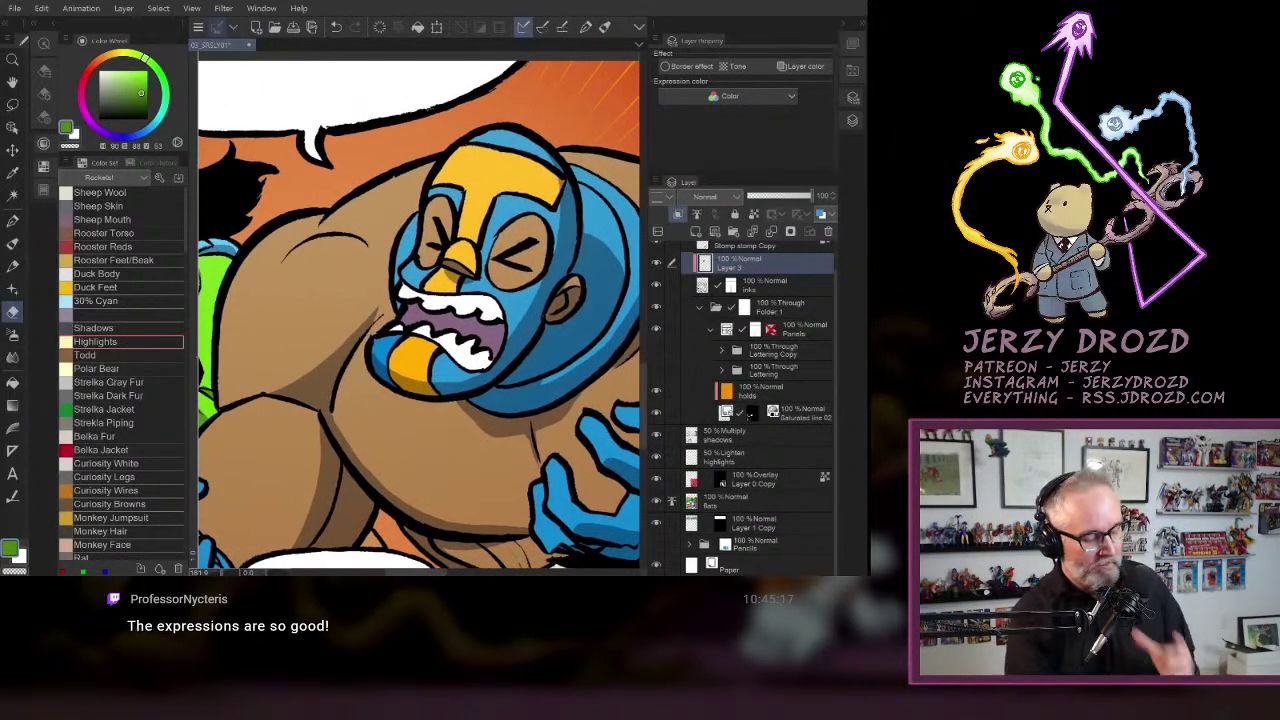
scroll(419, 315, "down", 3)
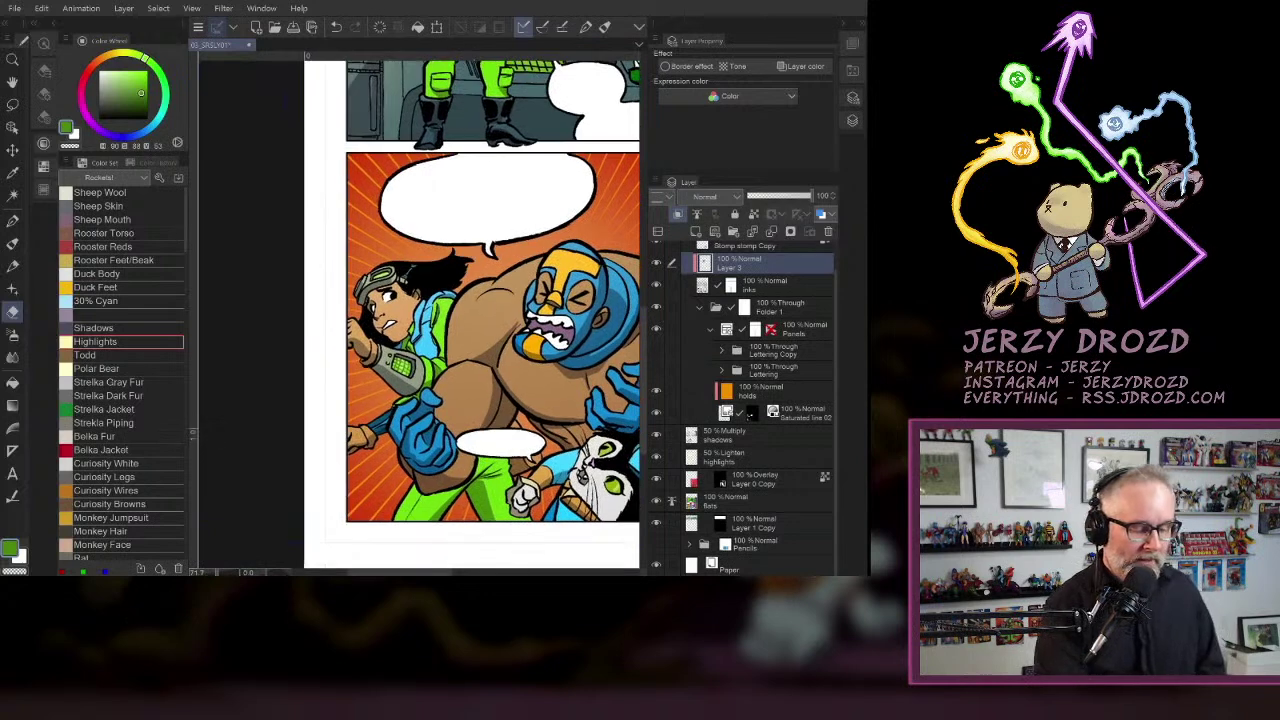
scroll(414, 290, "up", 3)
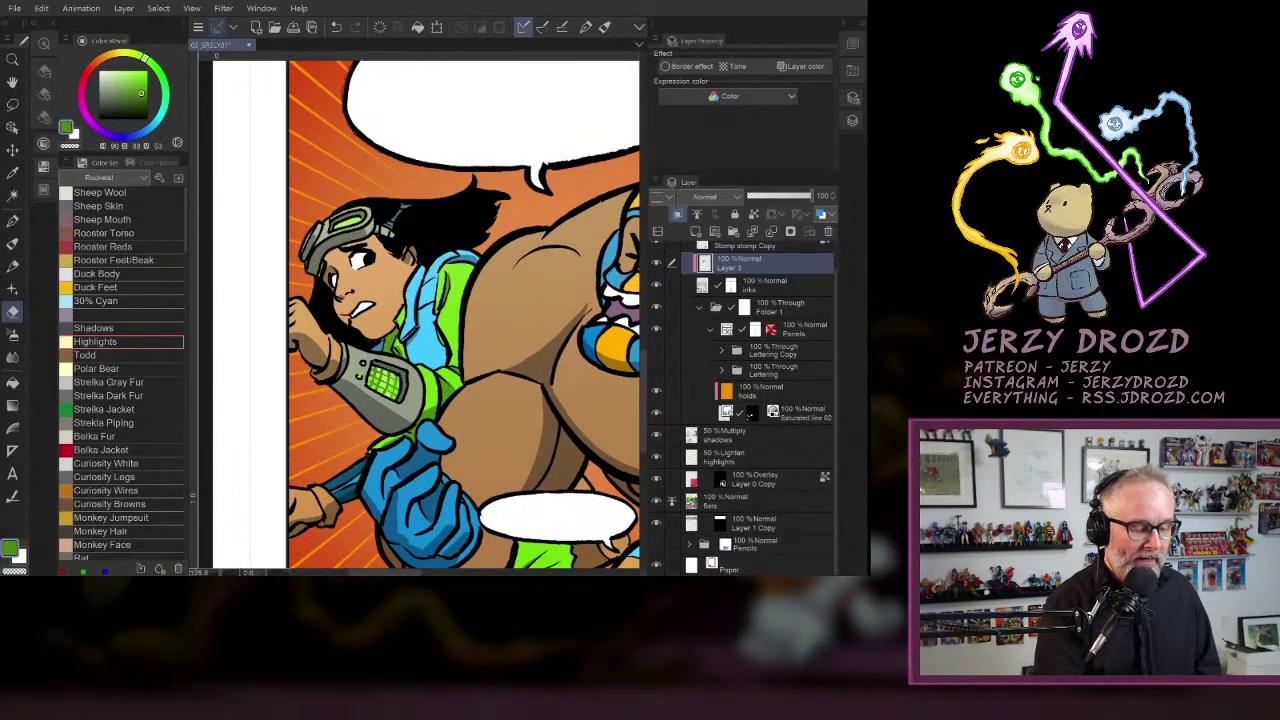
left_click_drag(470, 350, 368, 282)
left_click_drag(440, 320, 399, 318)
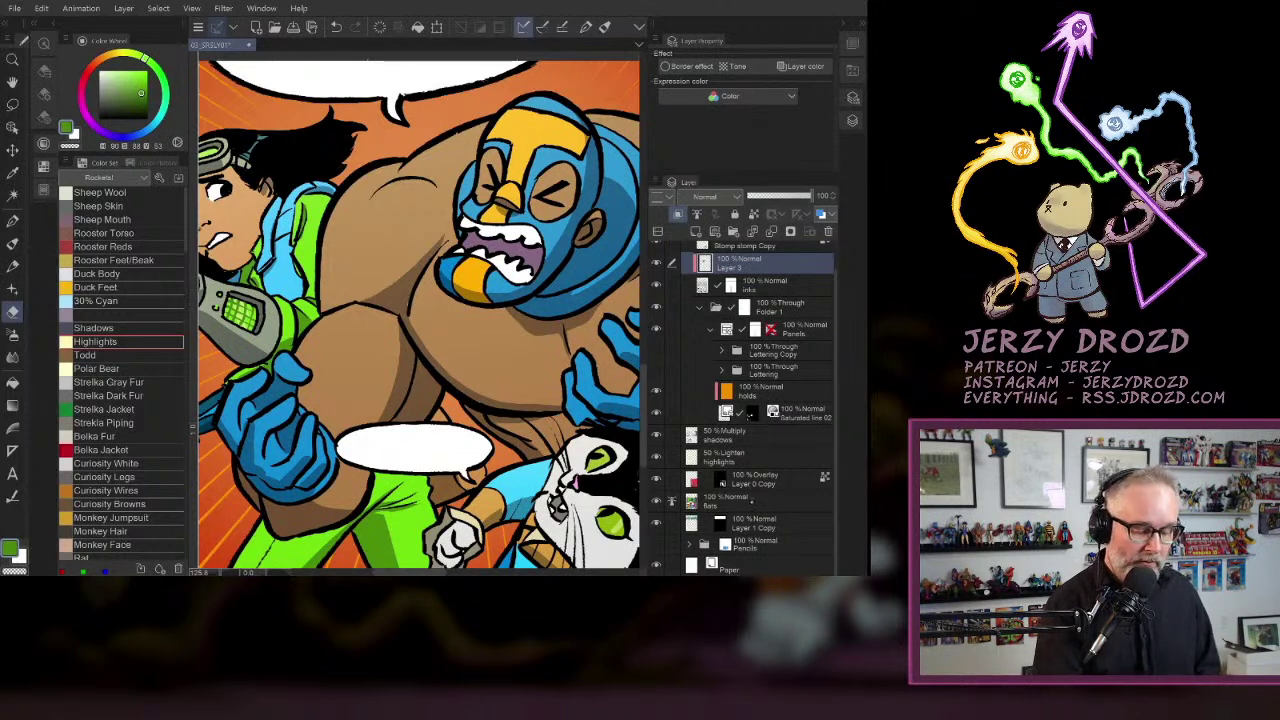
left_click(752, 502)
left_click(752, 458)
left_click(752, 436)
left_click(852, 118)
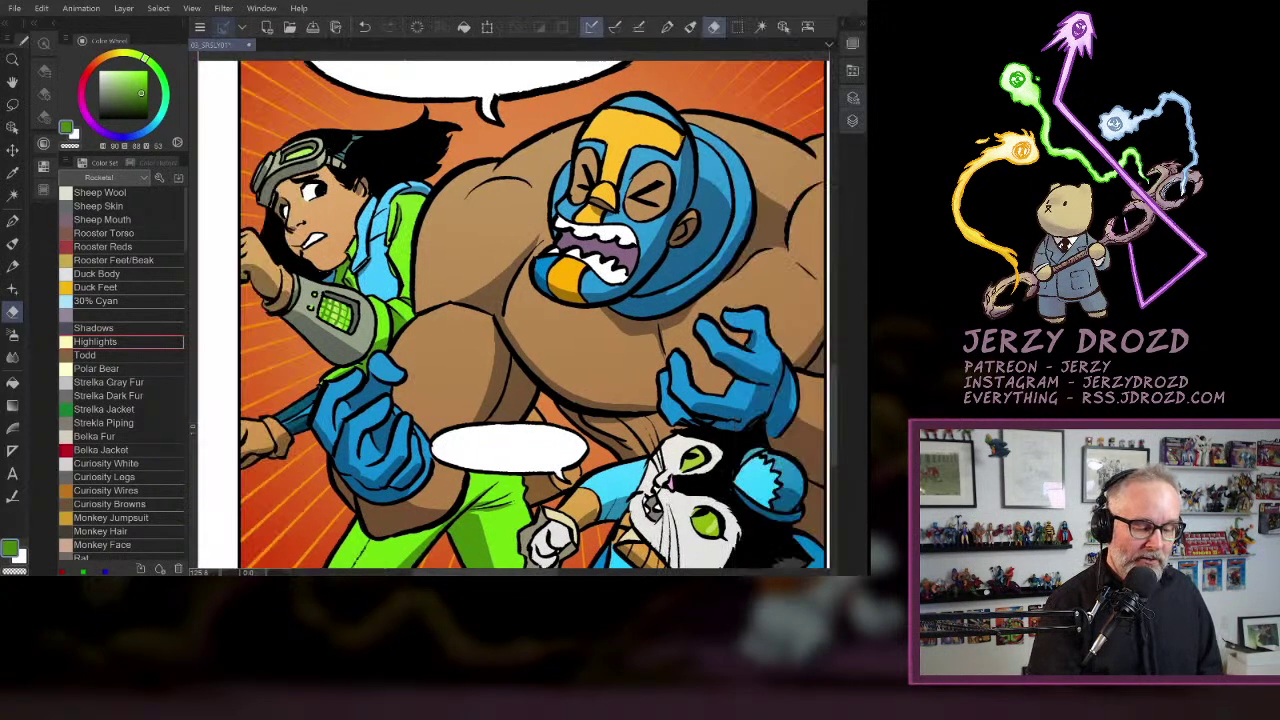
left_click_drag(510, 330, 457, 291)
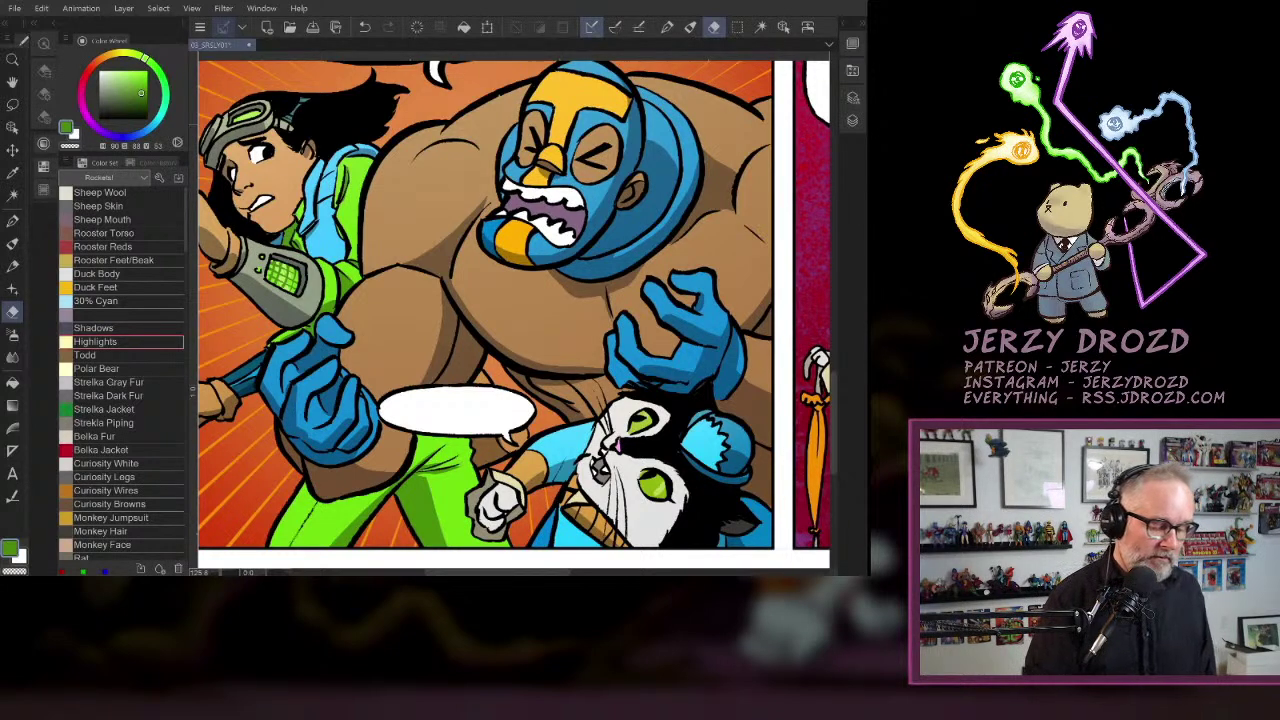
left_click_drag(514, 310, 479, 322)
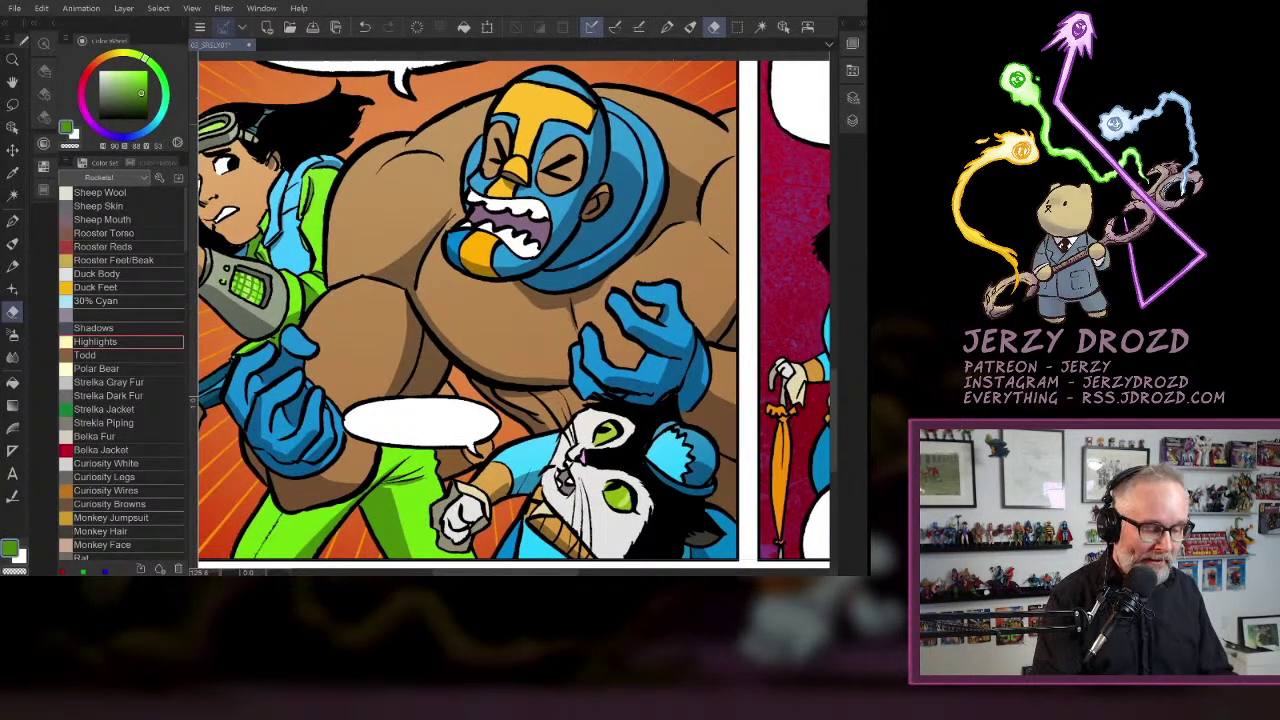
- Select the roaring wrestler's upper body in the lower-right panel with the Auto select tool
scroll(634, 368, "down", 1)
left_click_drag(634, 368, 245, 468)
scroll(513, 315, "up", 3)
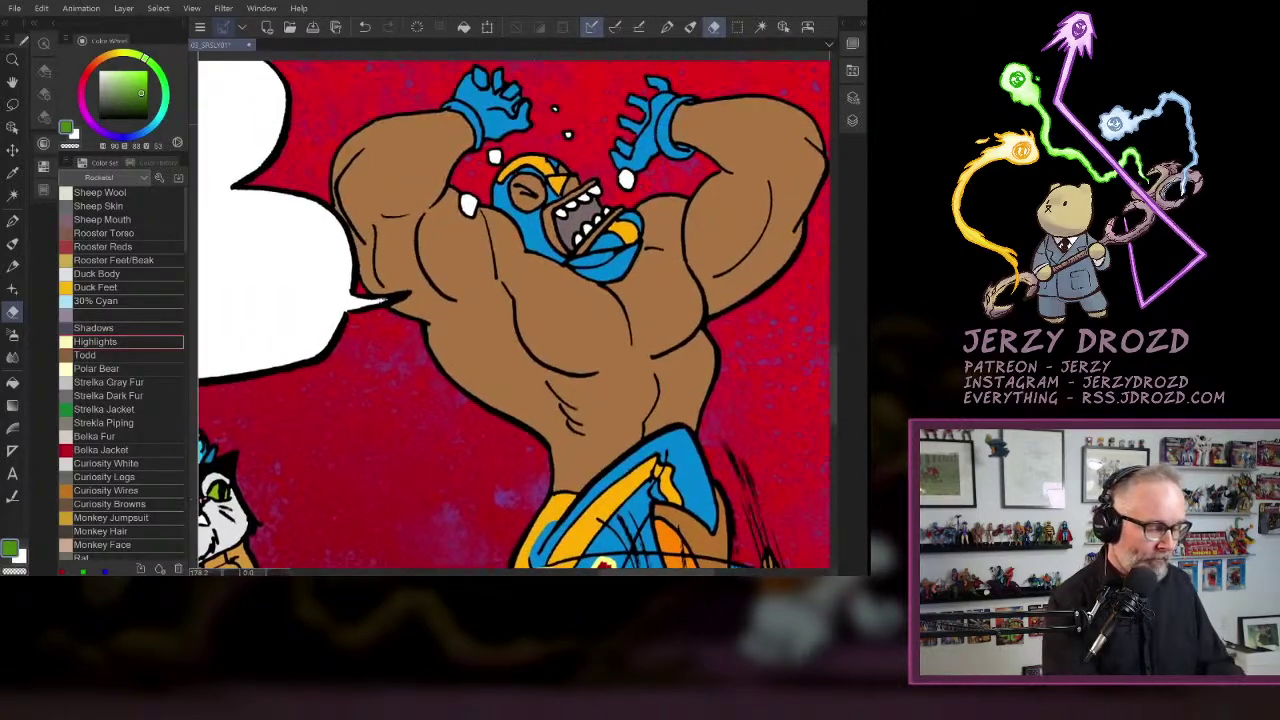
left_click_drag(515, 400, 513, 236)
scroll(513, 315, "down", 3)
left_click_drag(513, 334, 504, 310)
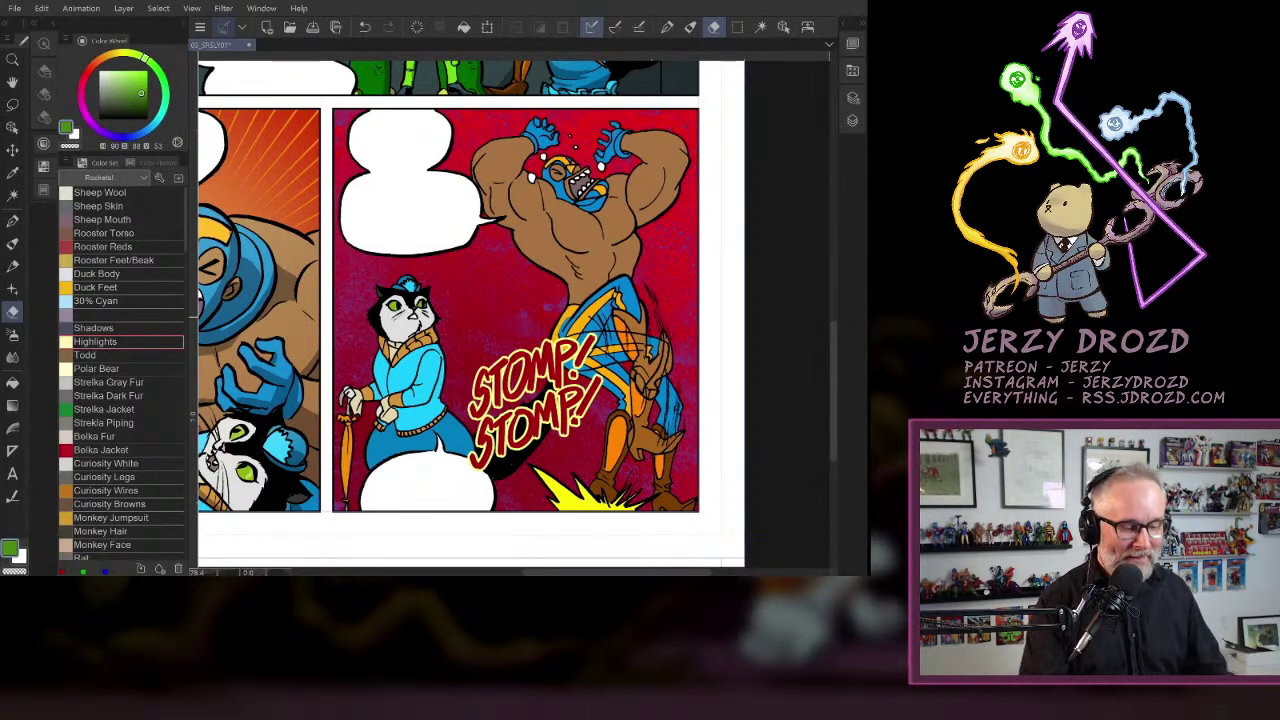
scroll(625, 182, "up", 5)
left_click_drag(514, 315, 516, 325)
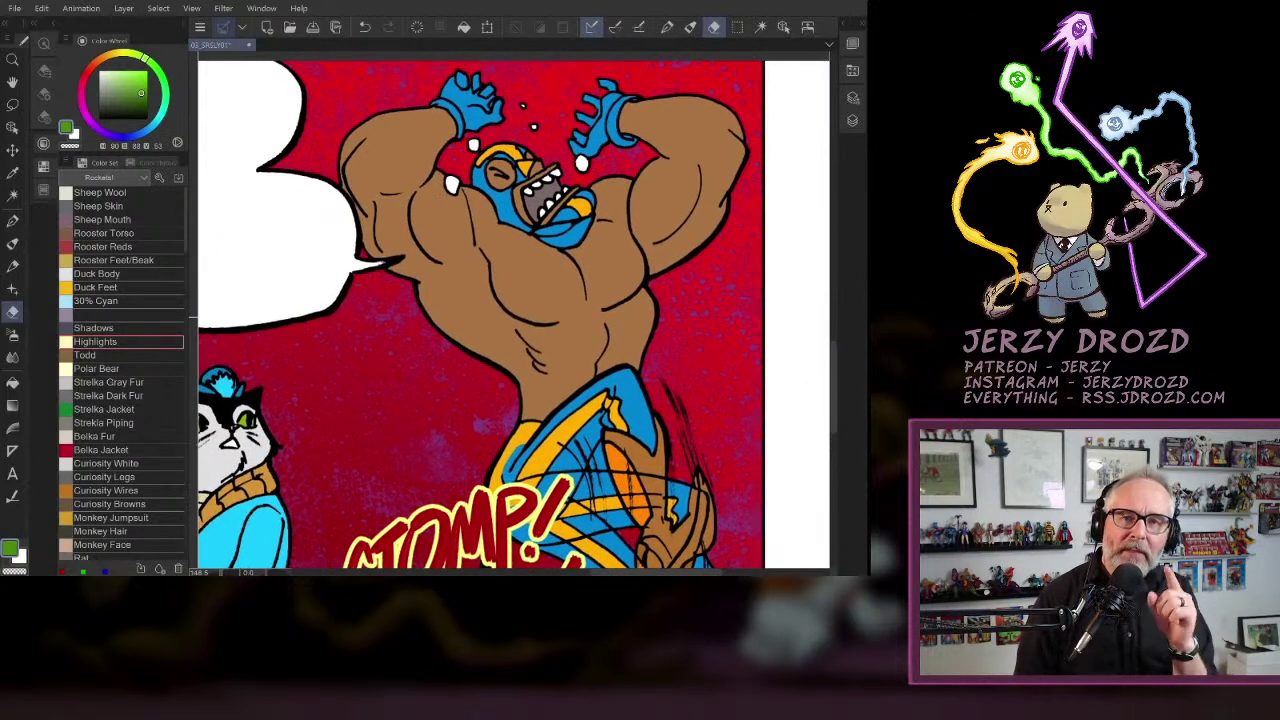
key("w")
left_click(504, 209)
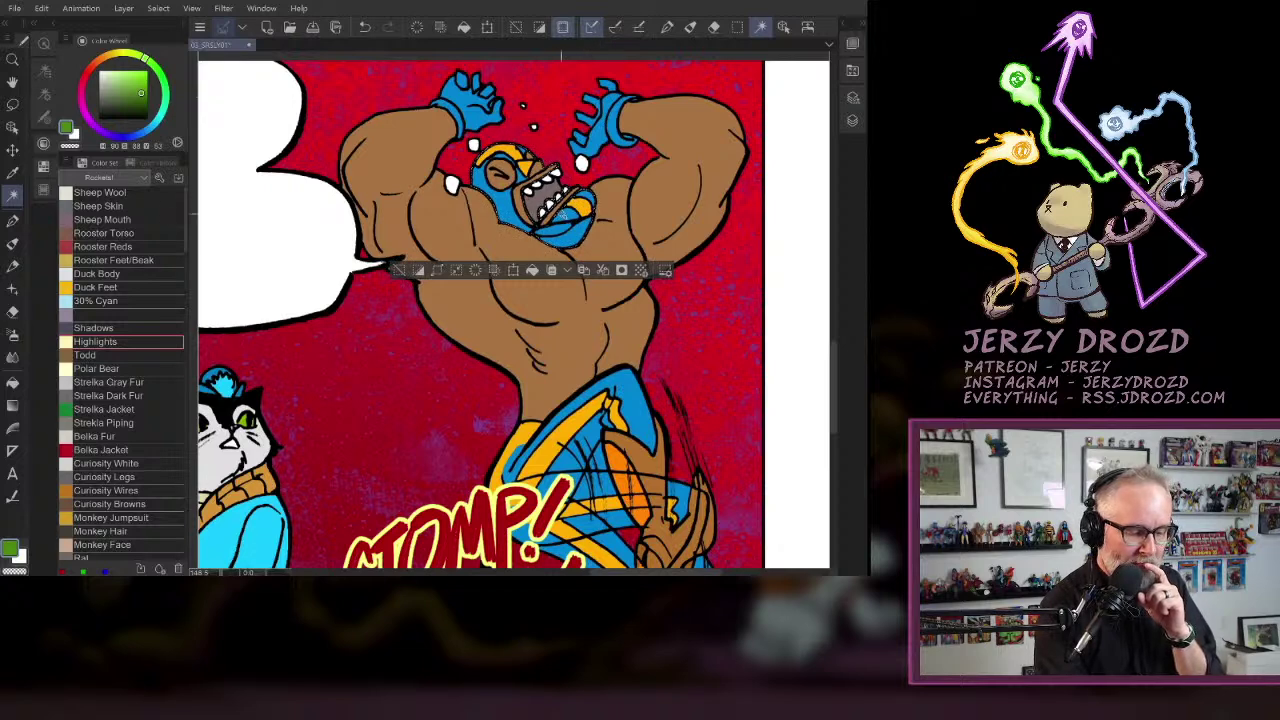
key("ctrl+z")
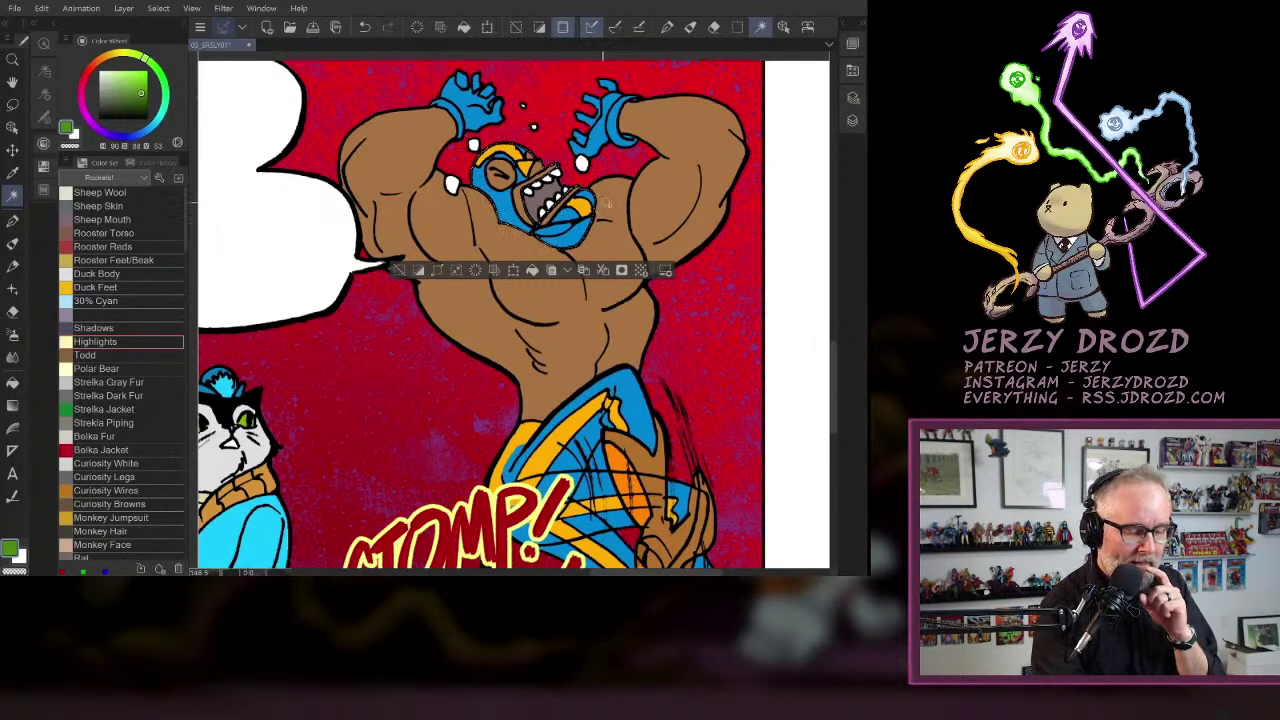
left_click(608, 213)
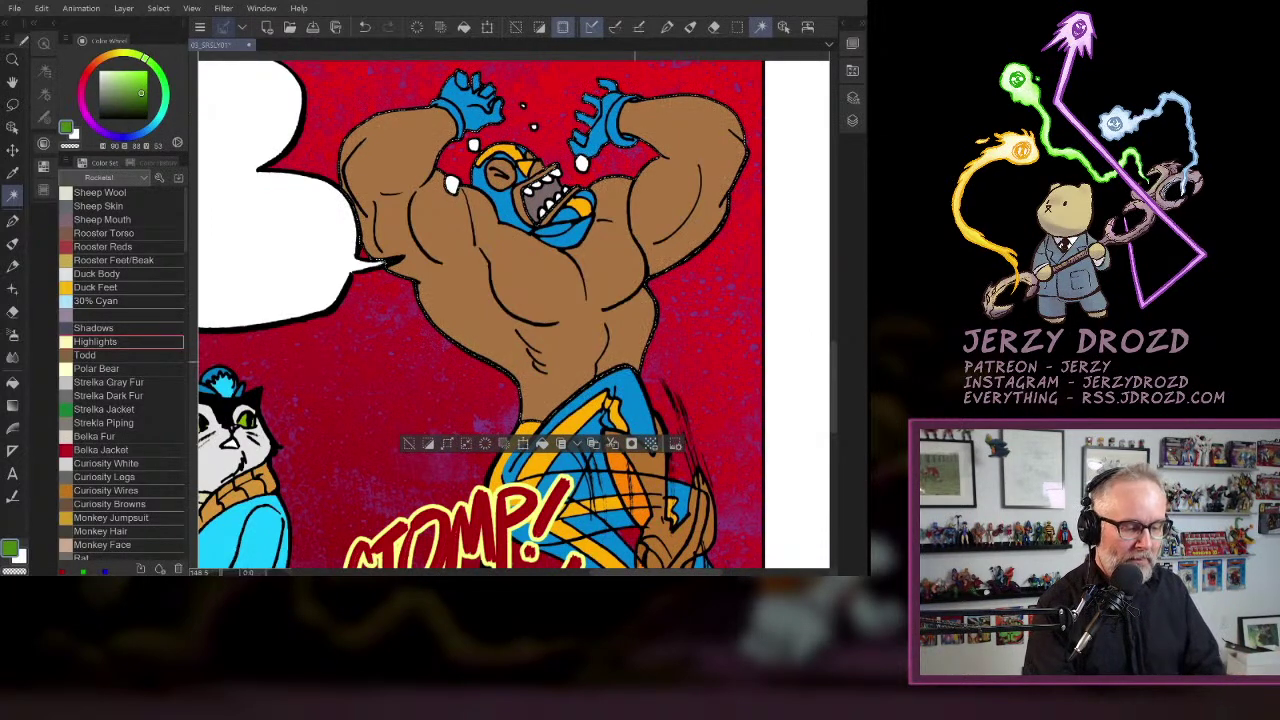
- Apply a gradient in the Highlights color over the selected wrestler on the highlights layer
scroll(600, 301, "down", 4)
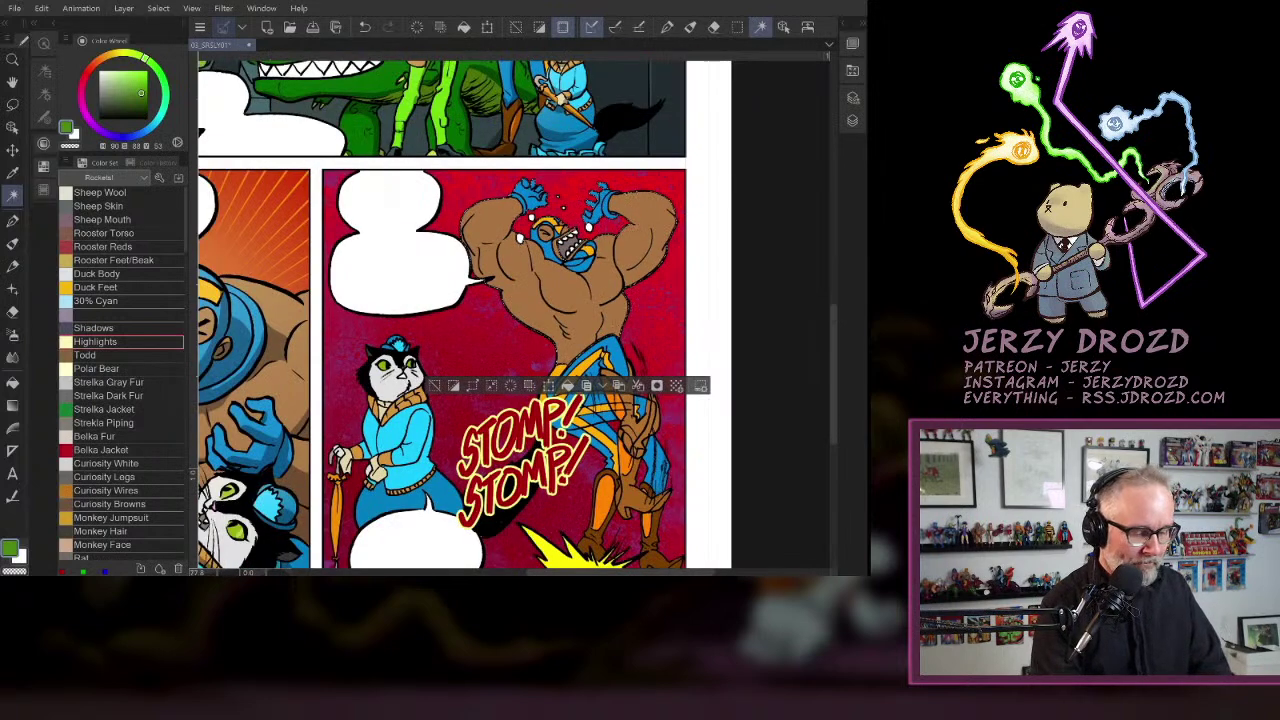
left_click(852, 120)
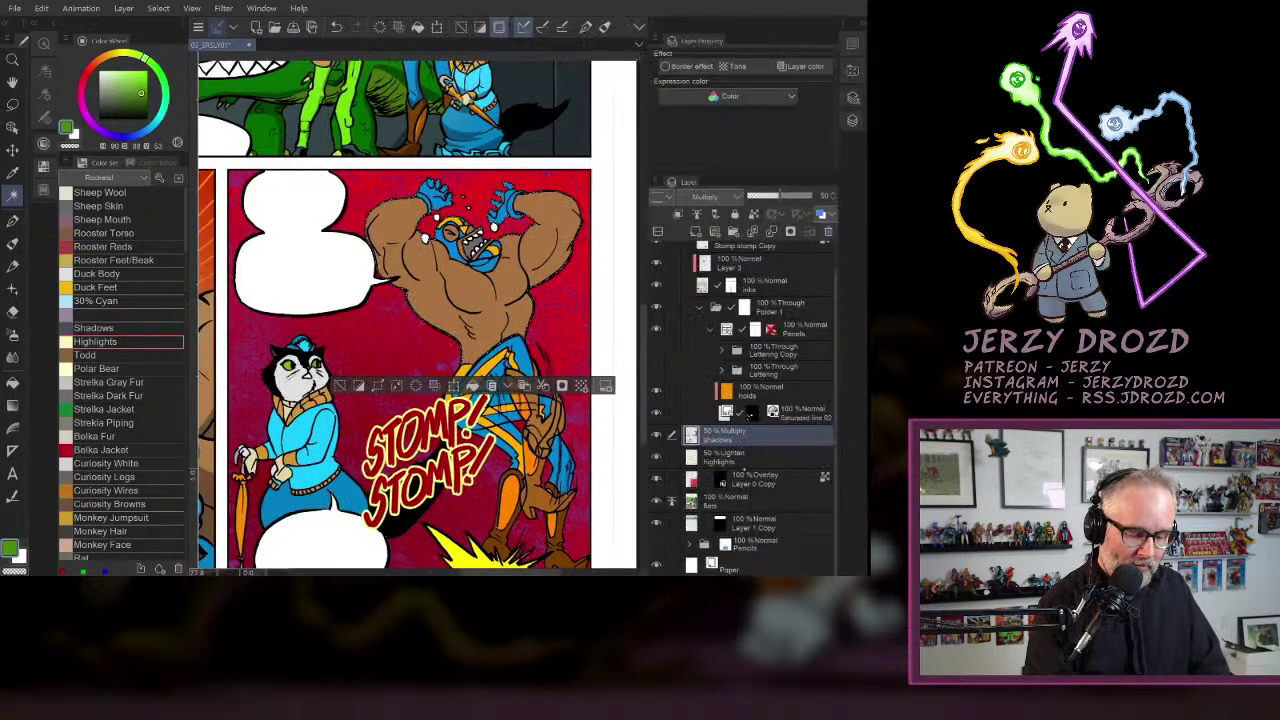
left_click(750, 457)
left_click(96, 342)
left_click(13, 405)
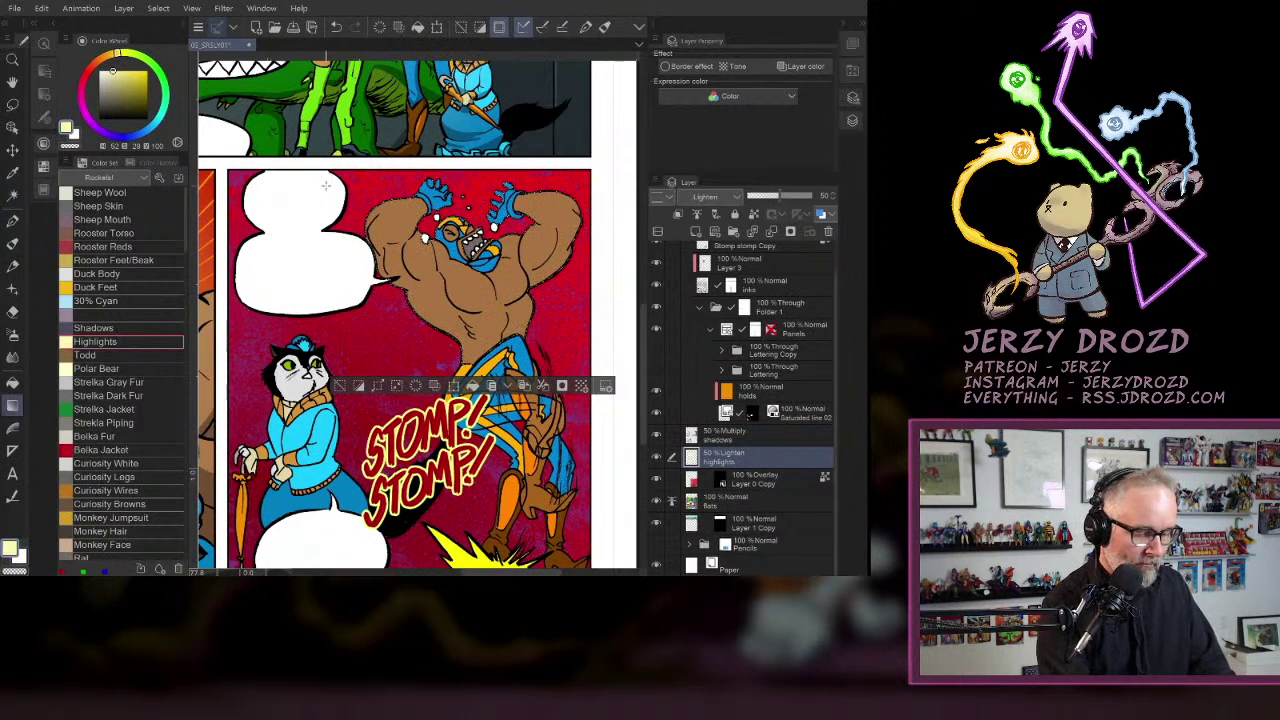
left_click_drag(468, 345, 485, 225)
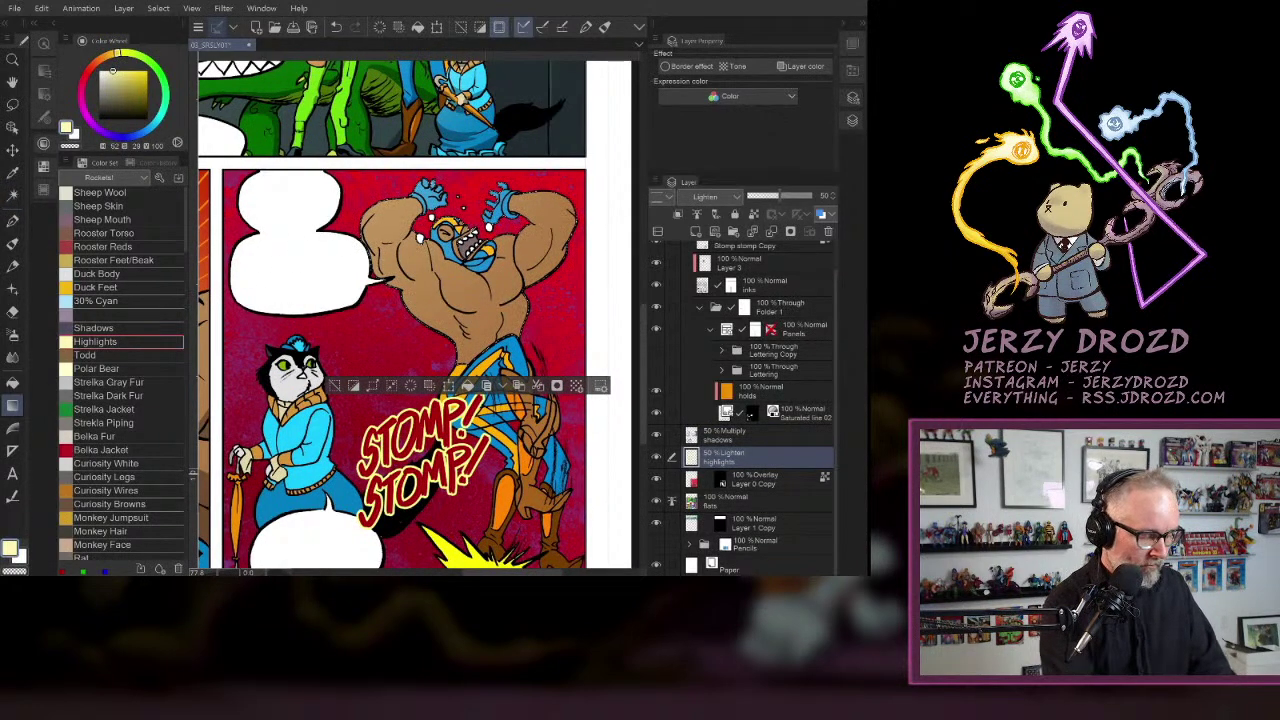
- Paint shadows in the Shadows color along the underside of the wrestler's raised arm nearest the panel's outer edge on the shadows layer
left_click(95, 328)
key("p")
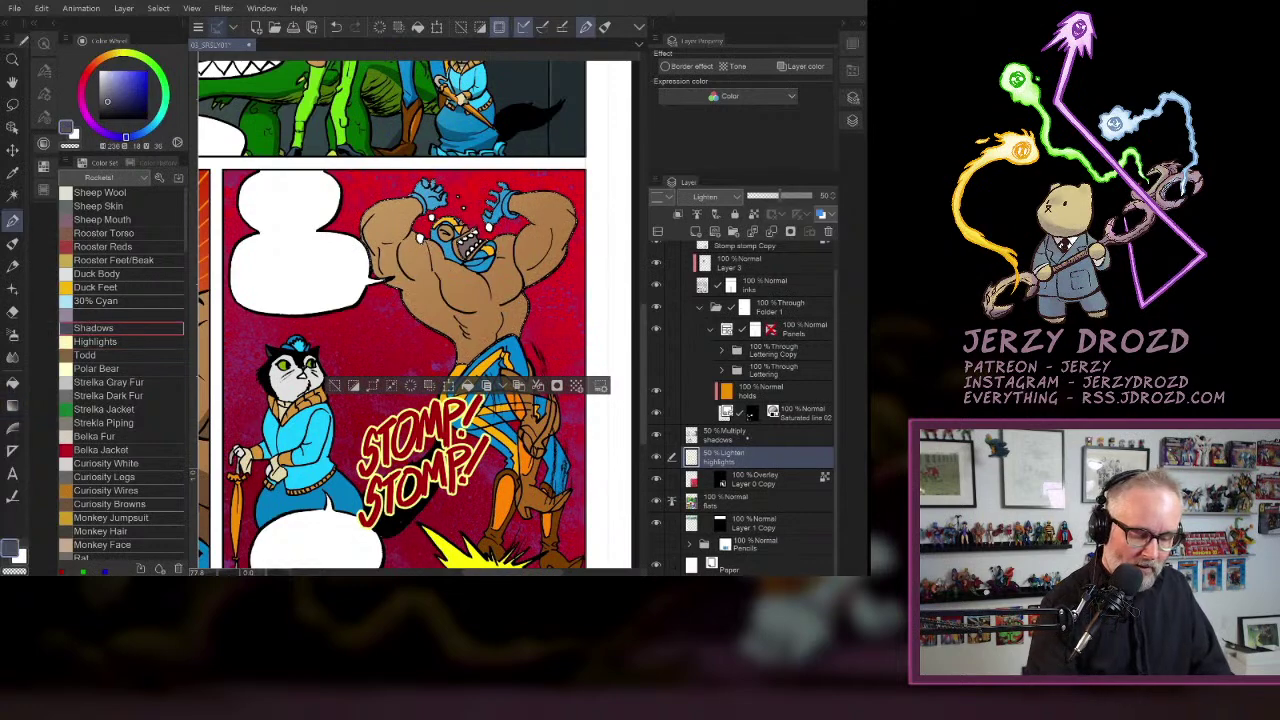
left_click(747, 438)
left_click(852, 112)
scroll(674, 236, "up", 5)
left_click_drag(661, 196, 621, 279)
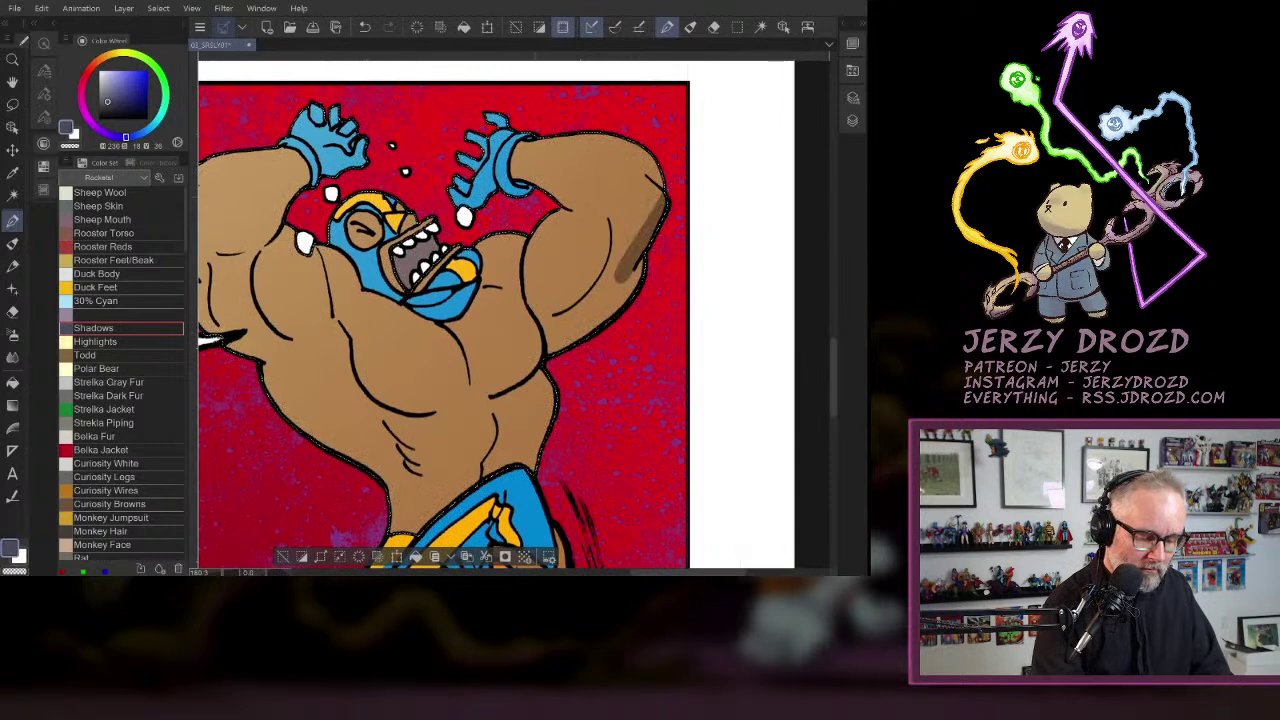
left_click_drag(536, 314, 612, 230)
mouse_move(541, 316)
left_mouse_down()
mouse_move(617, 274)
mouse_move(606, 314)
mouse_move(564, 336)
mouse_move(544, 322)
mouse_move(552, 348)
left_mouse_up()
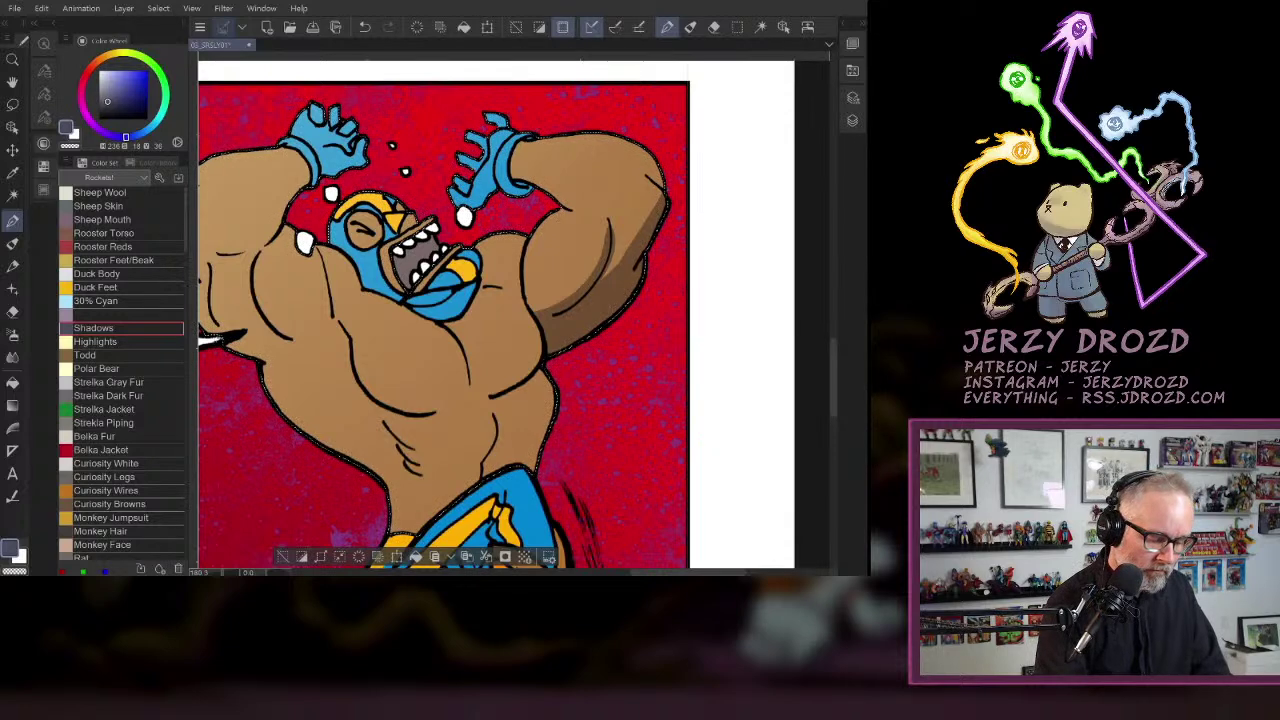
left_click_drag(354, 342, 470, 407)
left_click_drag(580, 400, 640, 300)
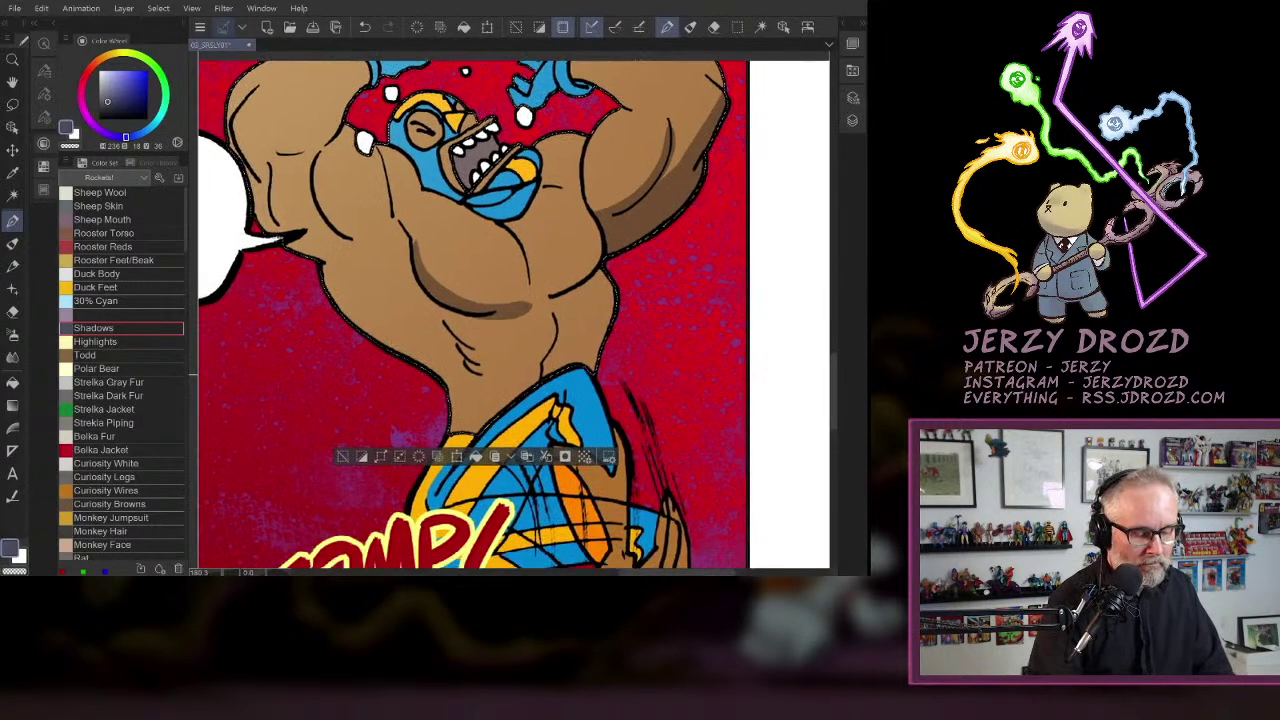
key("ctrl+z")
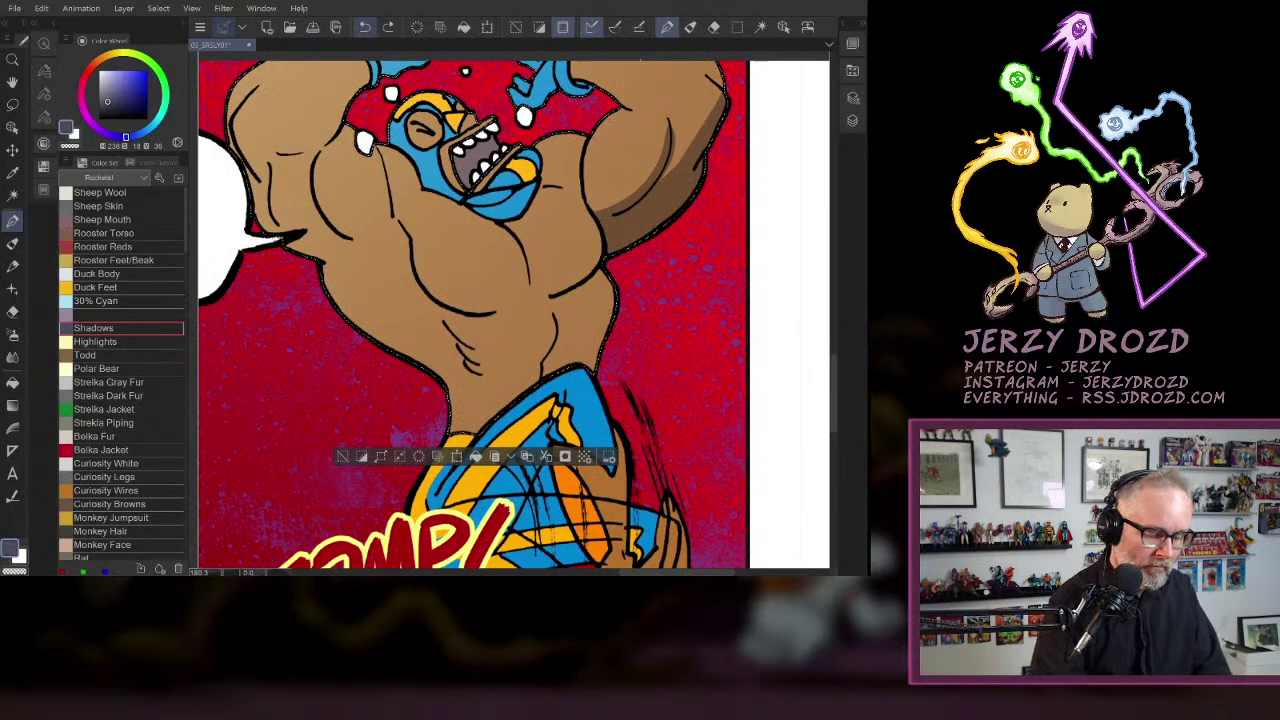
- Paint shadows beneath the wrestler's chest muscles and along his abdominal creases, rotating the canvas for the strokes
left_click_drag(640, 400, 666, 304)
left_click_drag(425, 352, 526, 336)
mouse_move(455, 370)
left_mouse_down()
mouse_move(495, 368)
mouse_move(528, 338)
left_mouse_up()
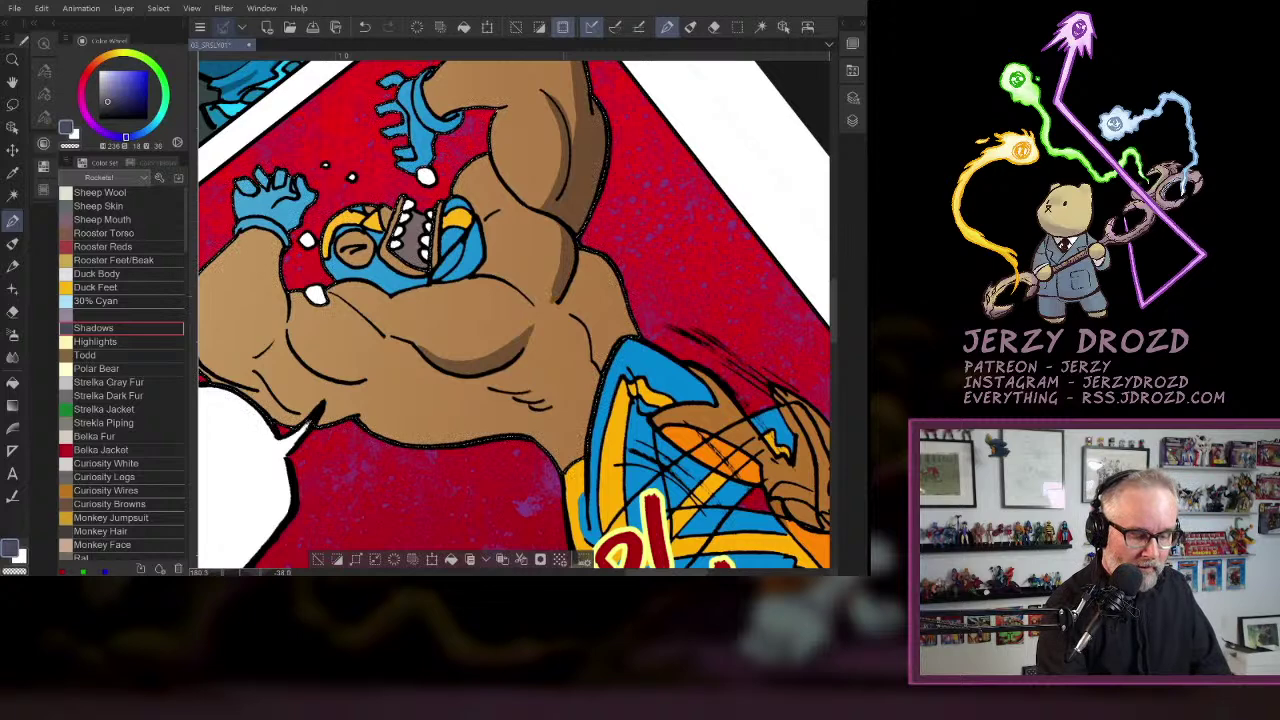
mouse_move(555, 303)
left_mouse_down()
mouse_move(565, 311)
mouse_move(571, 291)
left_mouse_up()
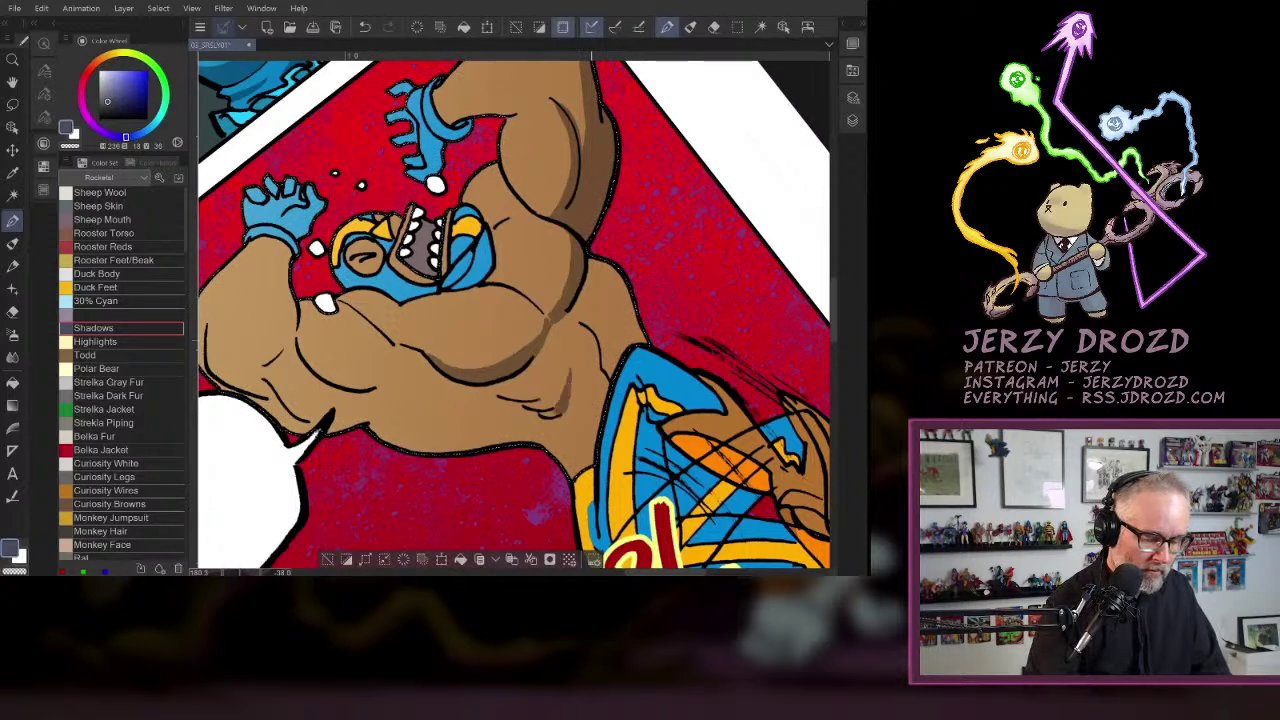
left_click_drag(591, 341, 629, 307)
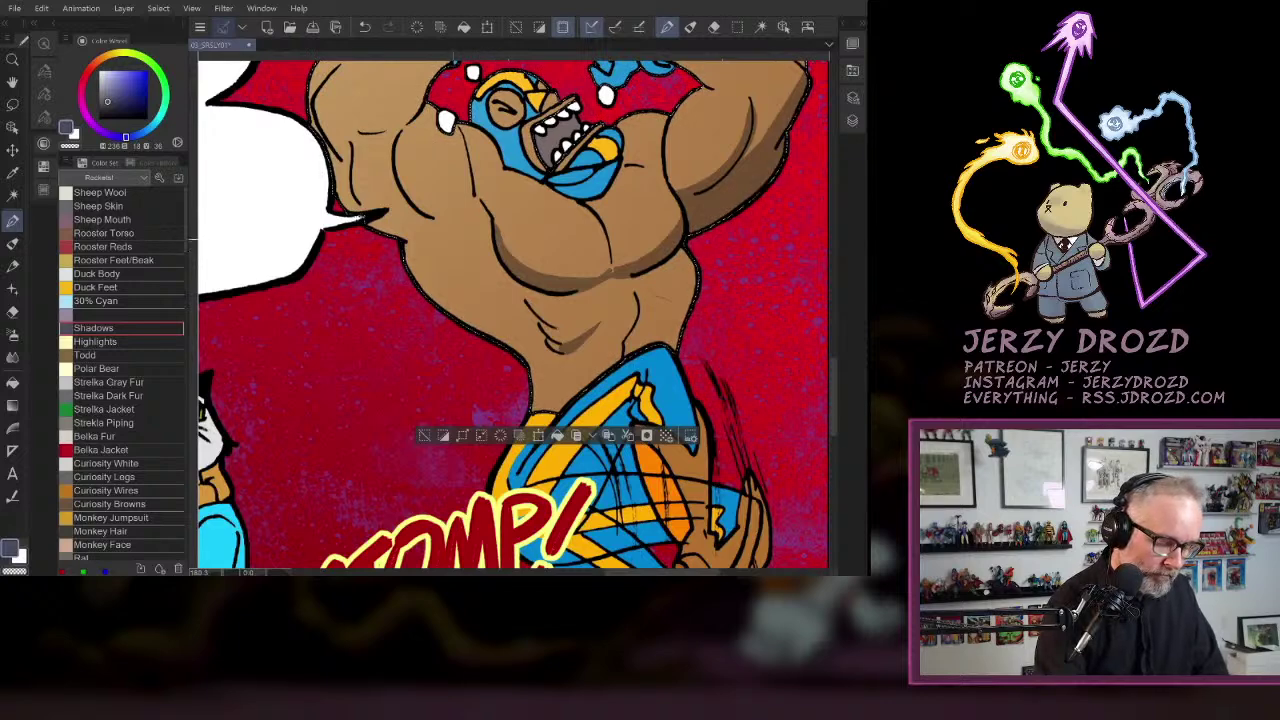
- Shade the wrestler's ribs beside the chest and the shoulder muscle next to the speech balloon's tail in the Shadows color
left_click_drag(446, 227, 526, 313)
mouse_move(472, 202)
left_mouse_down()
mouse_move(460, 243)
mouse_move(494, 260)
mouse_move(510, 292)
mouse_move(490, 230)
left_mouse_up()
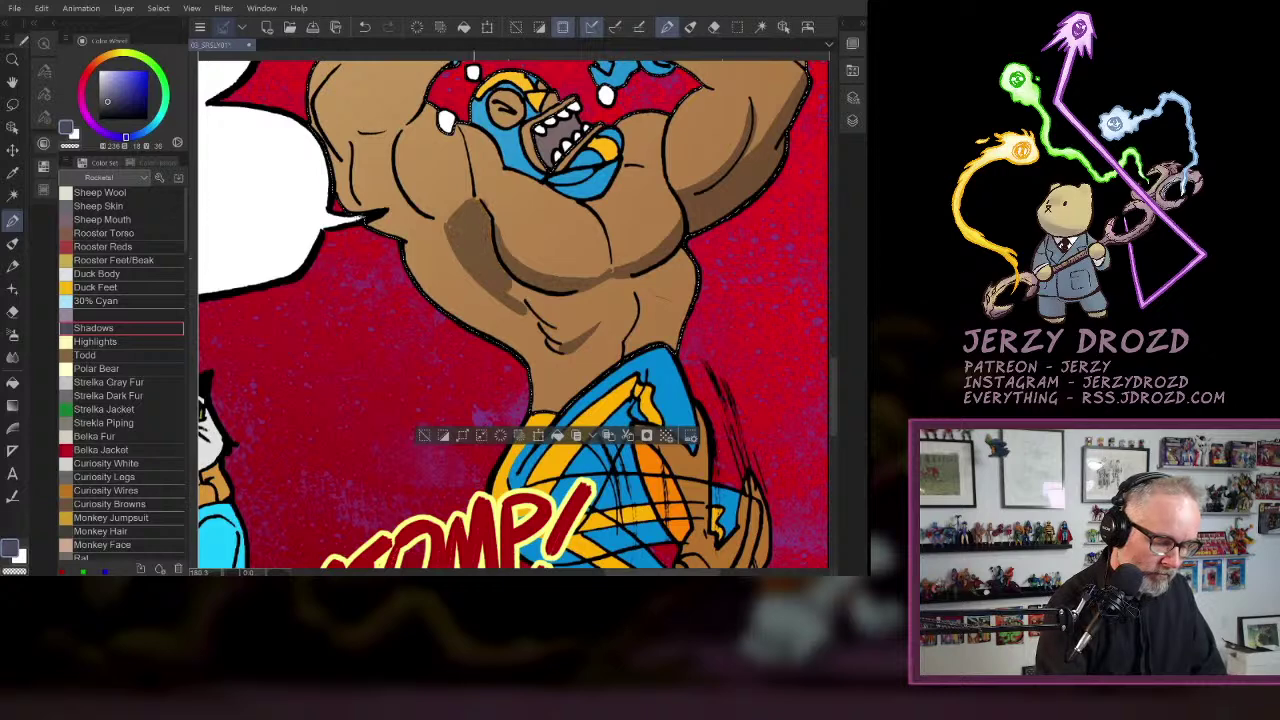
left_click_drag(508, 281, 530, 308)
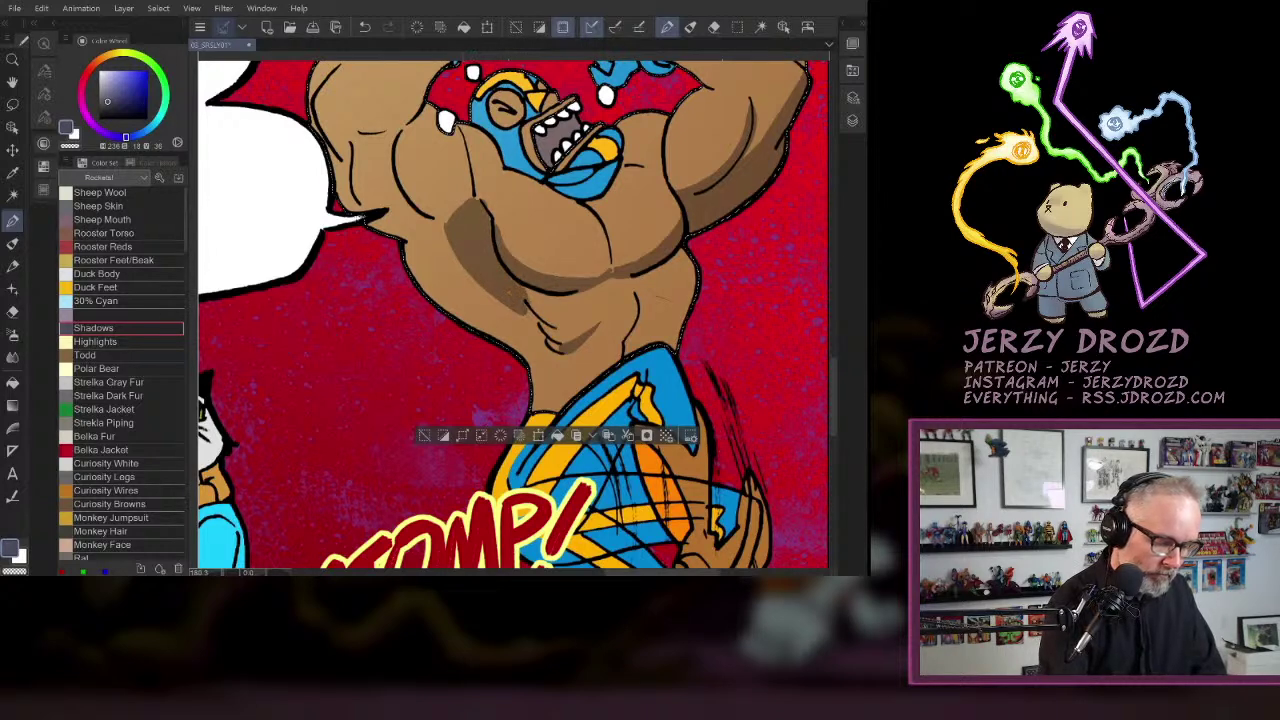
mouse_move(430, 134)
left_mouse_down()
mouse_move(400, 206)
mouse_move(418, 206)
left_mouse_up()
mouse_move(422, 198)
left_mouse_down()
mouse_move(452, 224)
mouse_move(444, 234)
left_mouse_up()
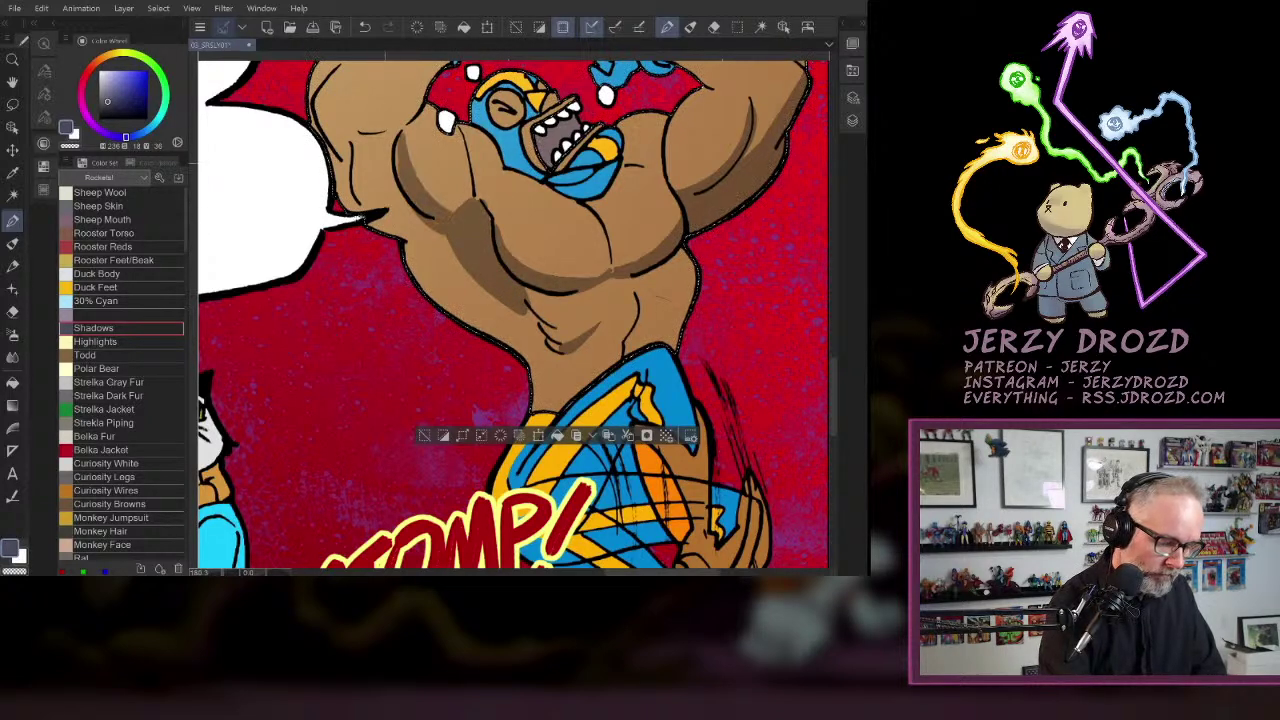
left_click_drag(387, 167, 444, 236)
left_click_drag(393, 138, 397, 172)
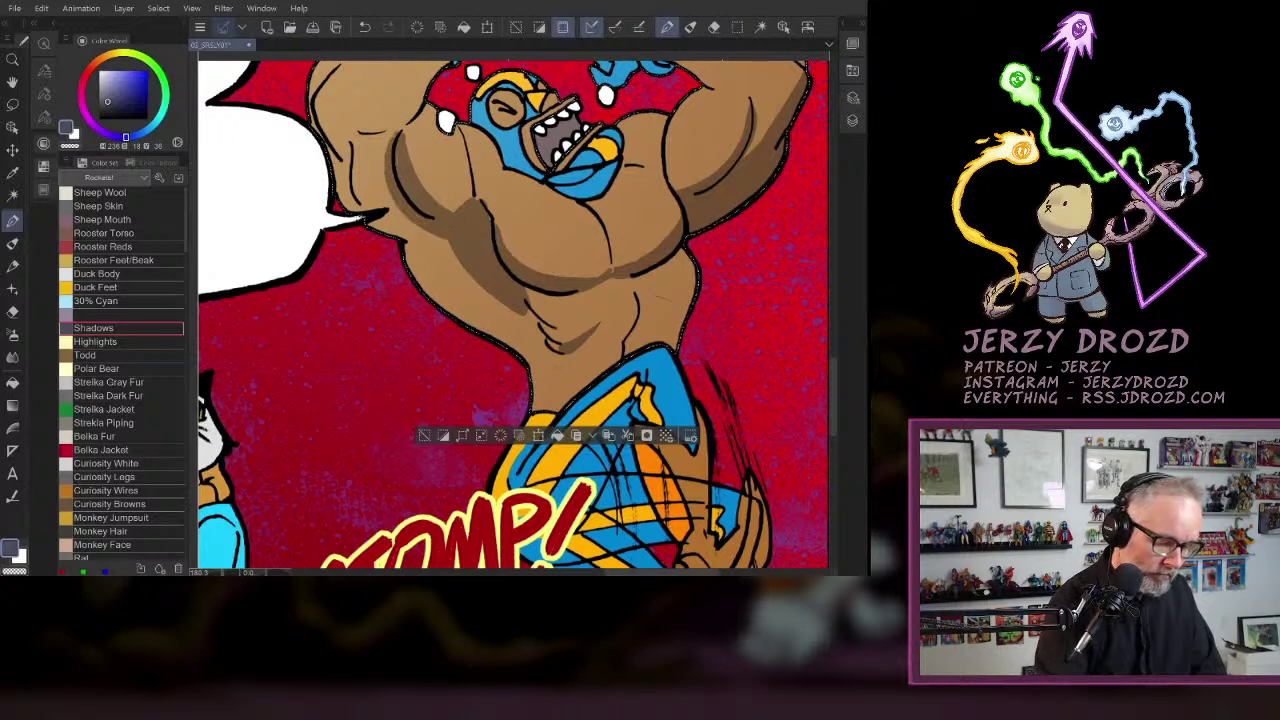
left_click_drag(528, 309, 540, 326)
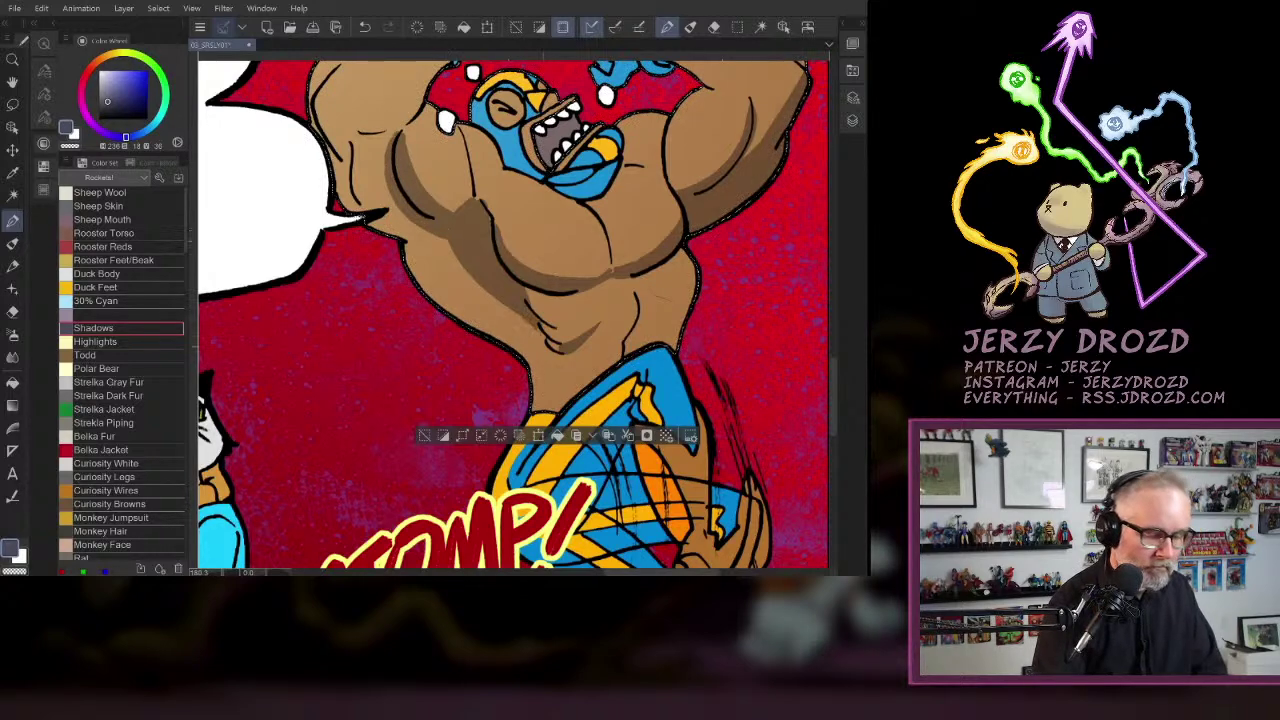
- Paint shadows on the wrestler's flank and on his raised arm beside the speech balloon
left_click_drag(500, 231, 512, 325)
left_click_drag(487, 281, 501, 307)
mouse_move(331, 192)
left_mouse_down()
mouse_move(362, 300)
mouse_move(388, 322)
left_mouse_up()
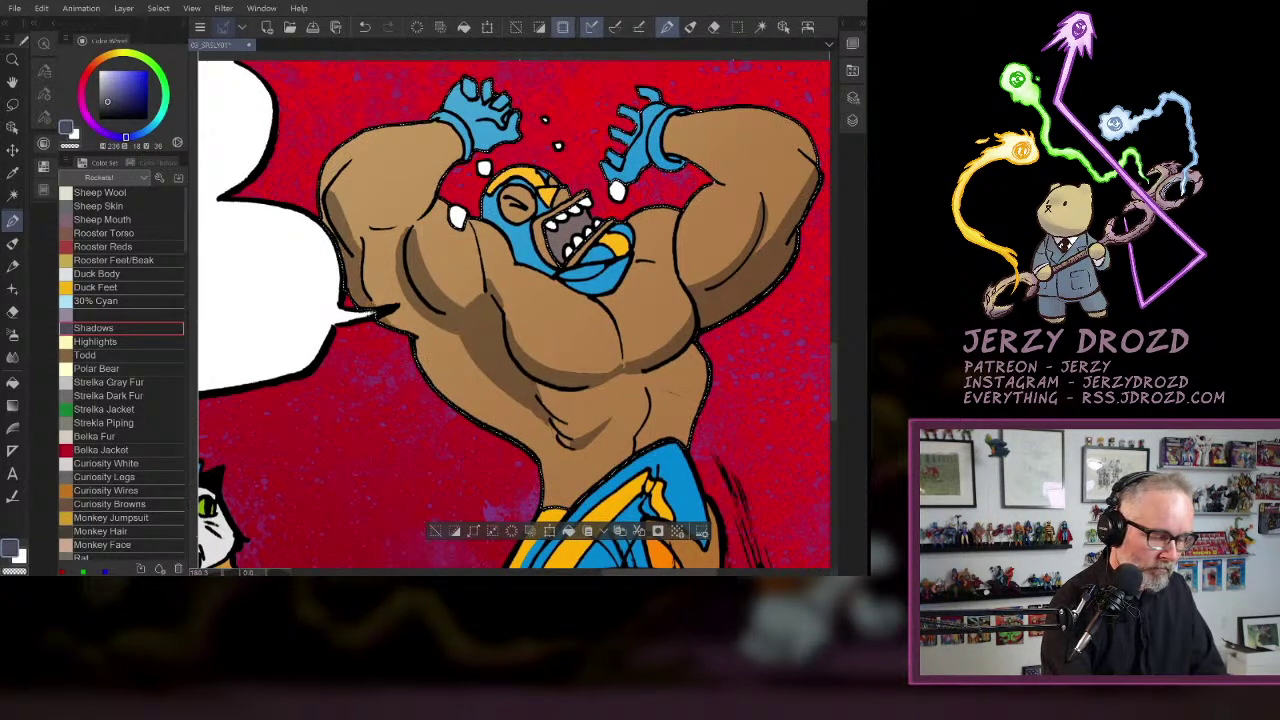
mouse_move(324, 201)
left_mouse_down()
mouse_move(331, 229)
mouse_move(422, 208)
mouse_move(440, 188)
left_mouse_up()
left_click_drag(407, 228, 396, 249)
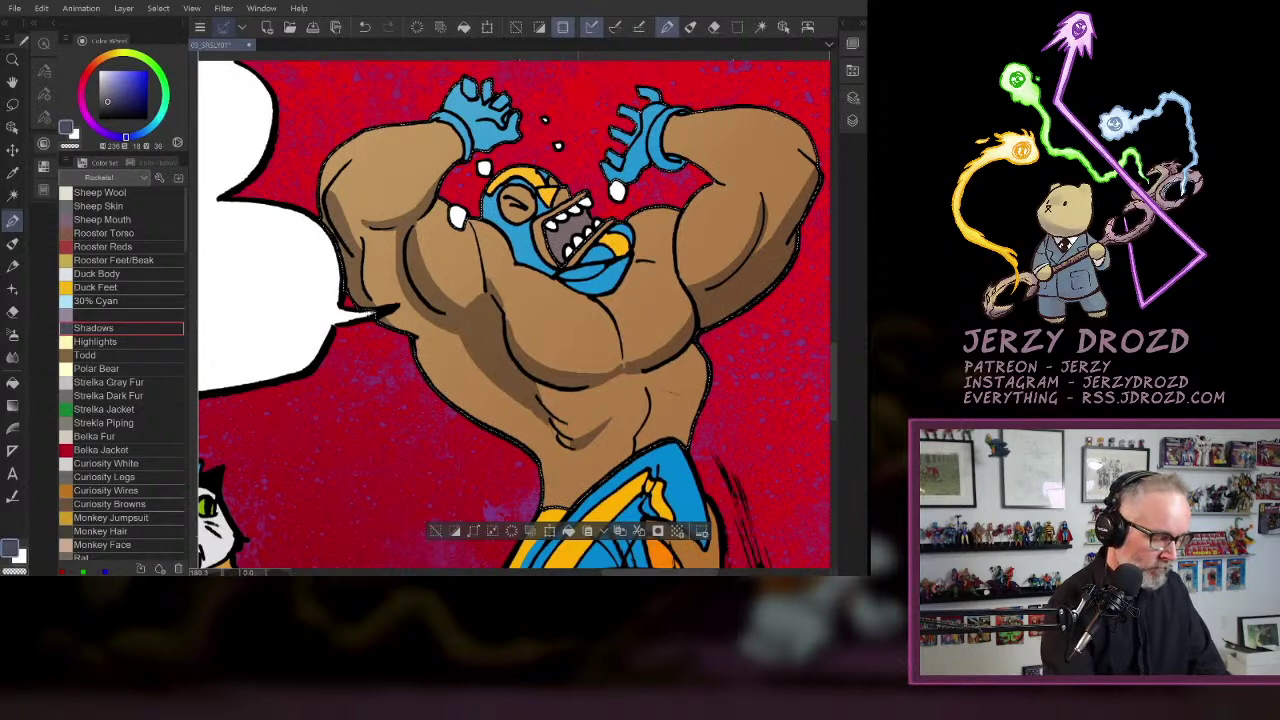
- Paint a shadow across the underside of the wrestler's masked chin in the Shadows color
left_click(31, 551)
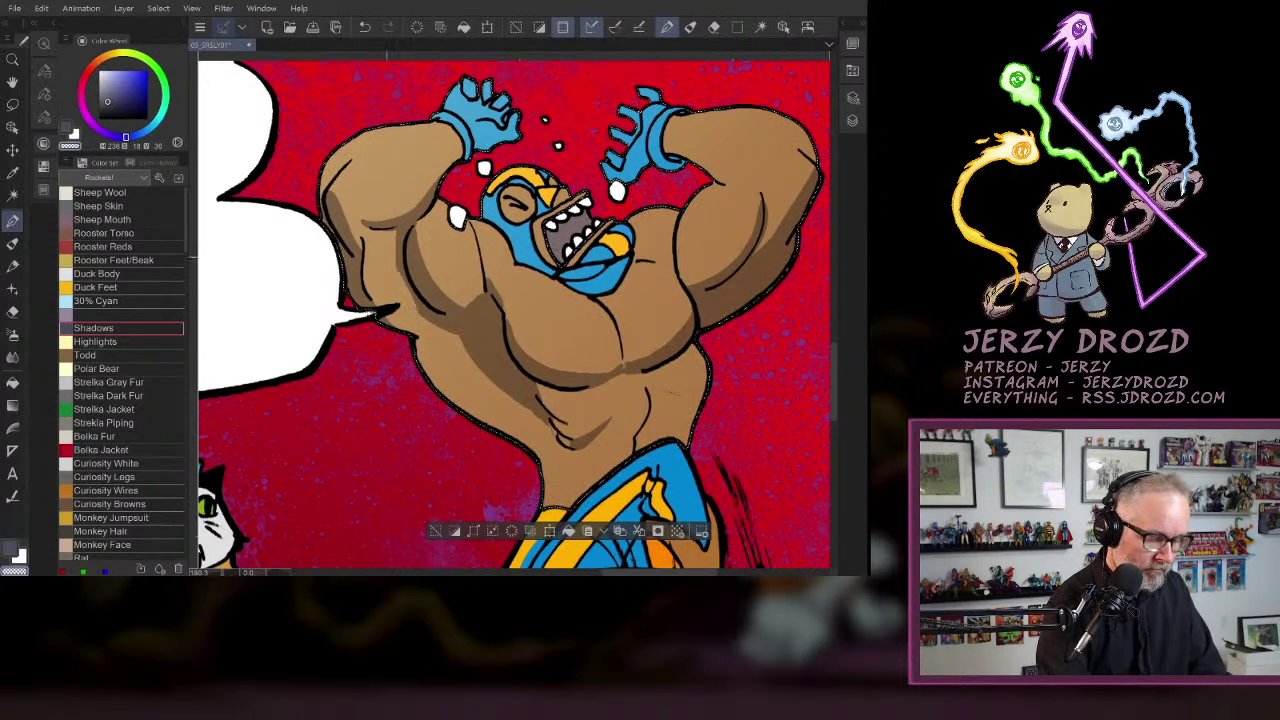
key("c")
left_click_drag(561, 195, 533, 217)
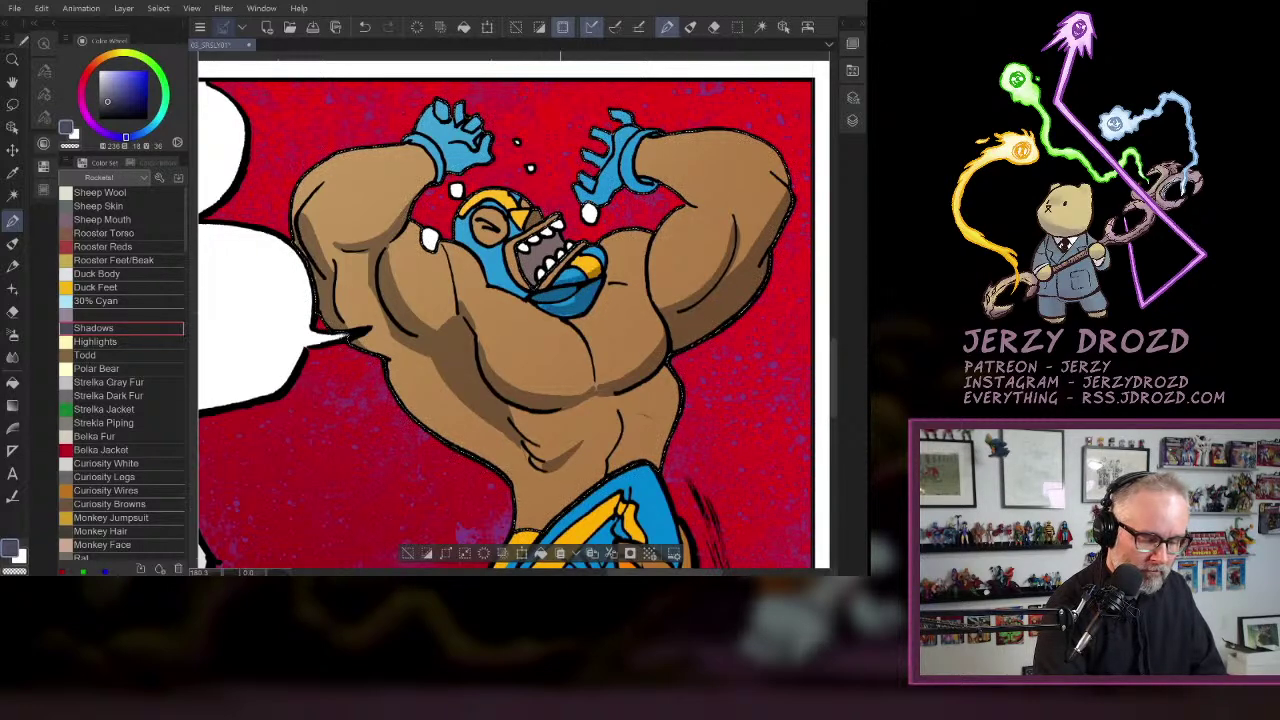
left_click(14, 571)
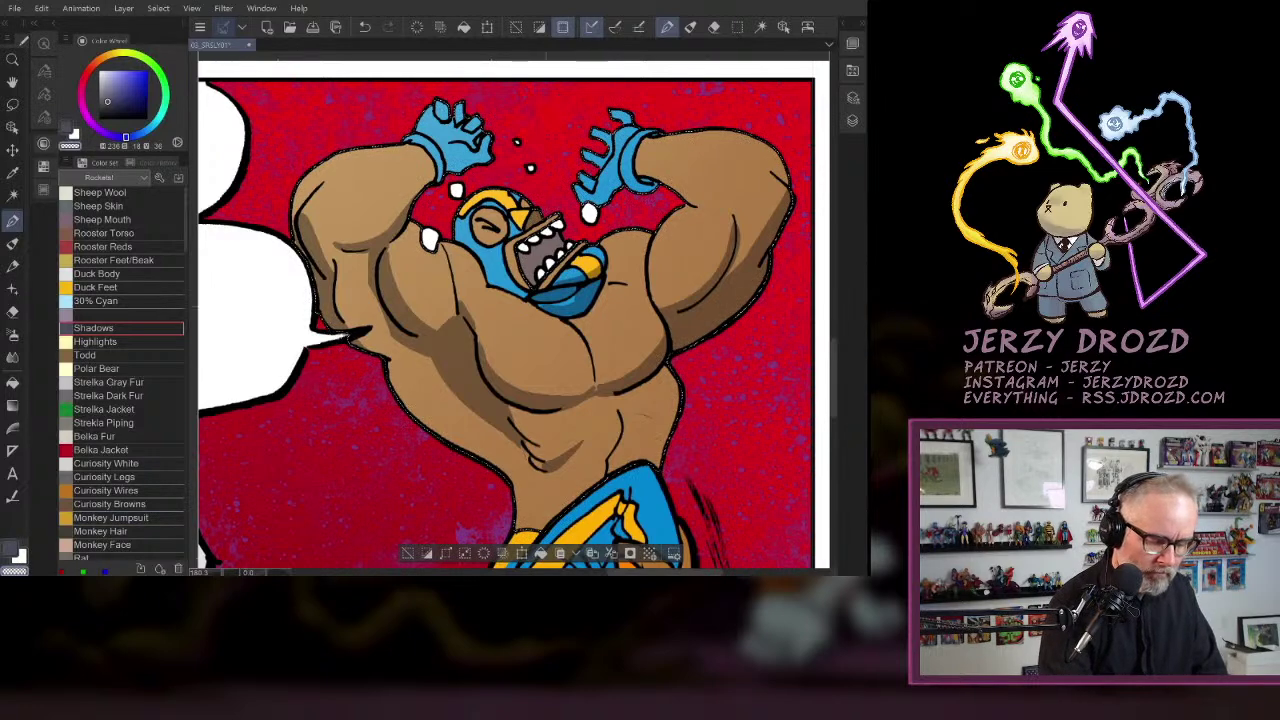
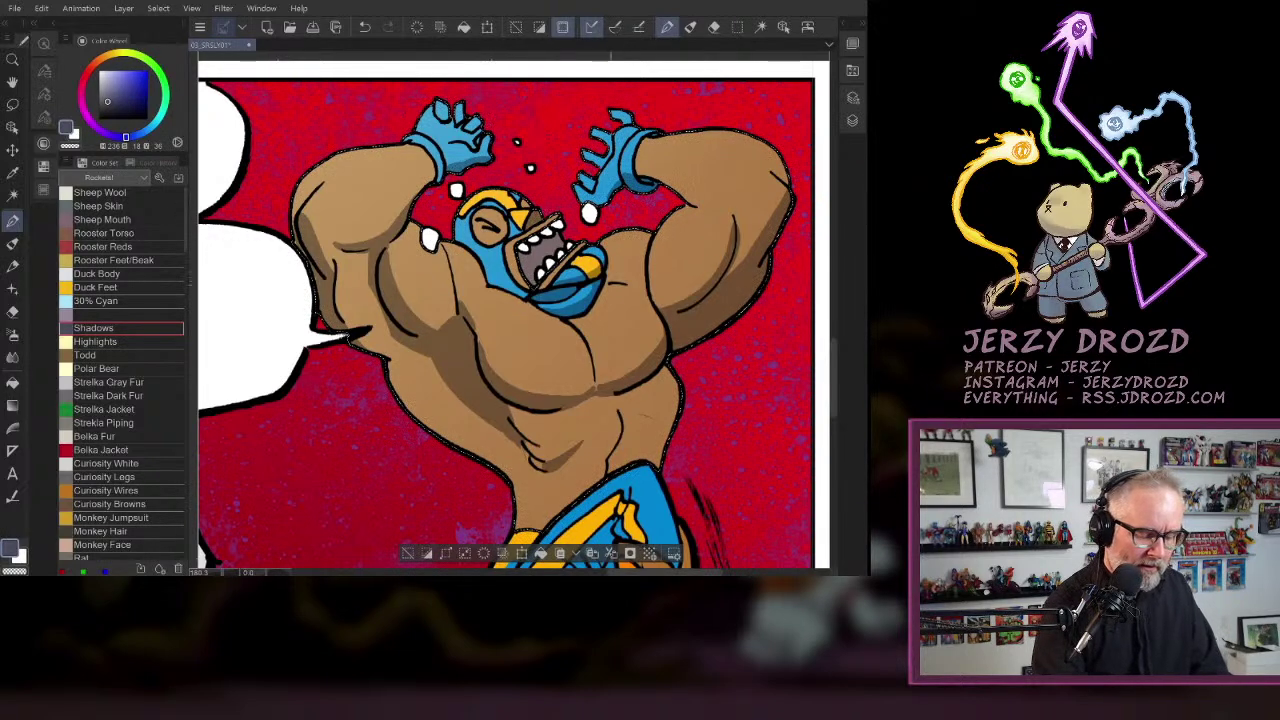
left_click_drag(552, 348, 660, 312)
key("ctrl+z")
left_click_drag(545, 346, 686, 292)
left_click(364, 27)
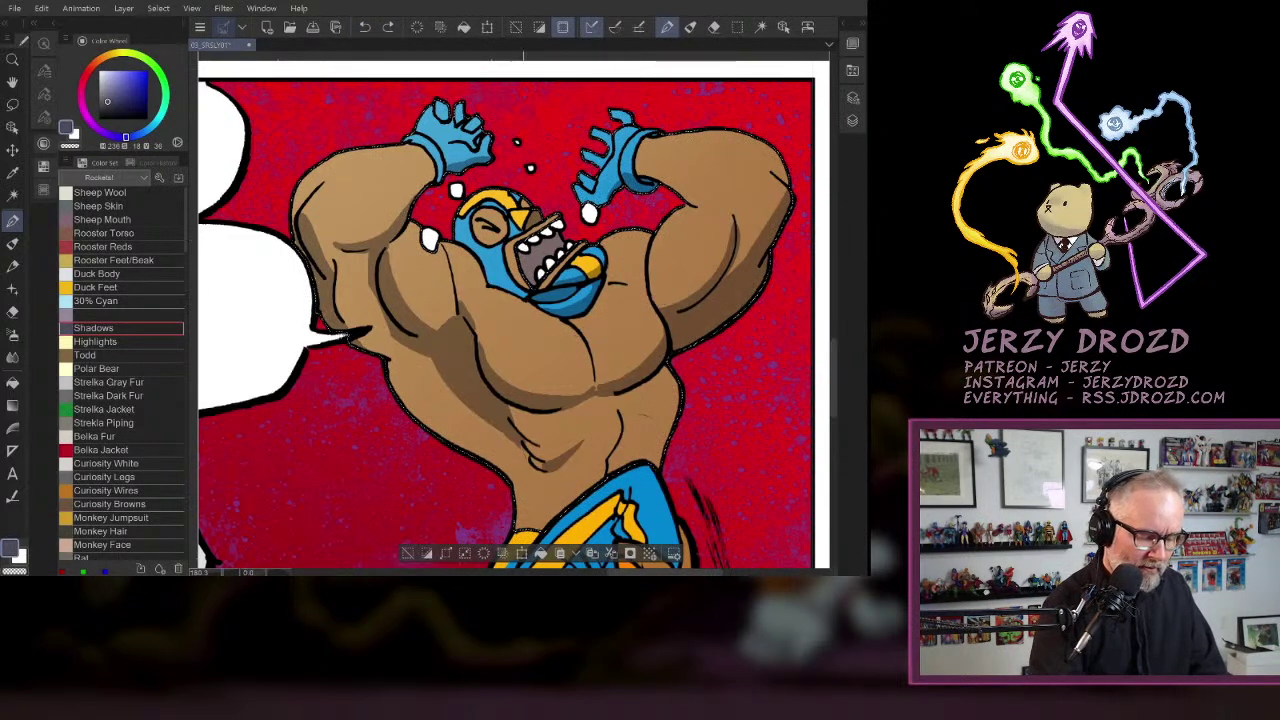
left_click_drag(530, 356, 651, 307)
key("ctrl+z")
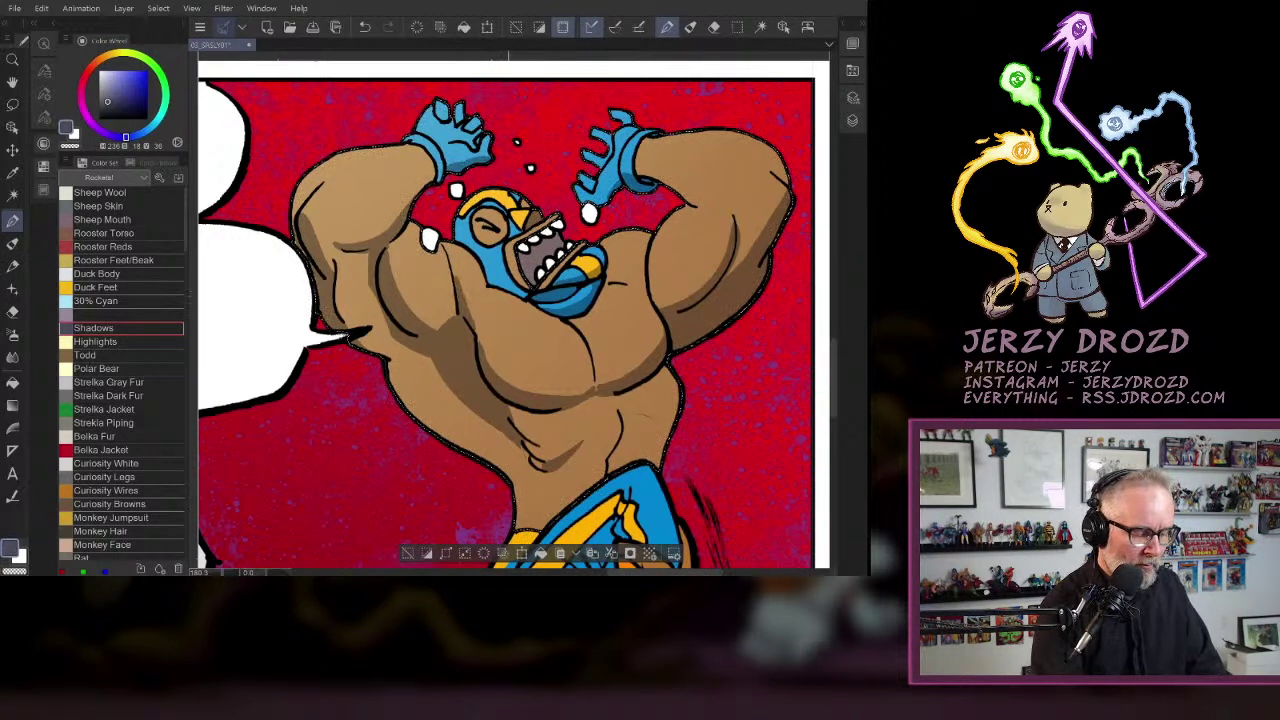
- Erase a bit of the shadow beside the wrestler's shoulder muscle and clear the skin selection
key("e")
left_click_drag(457, 268, 460, 294)
left_click_drag(514, 400, 482, 259)
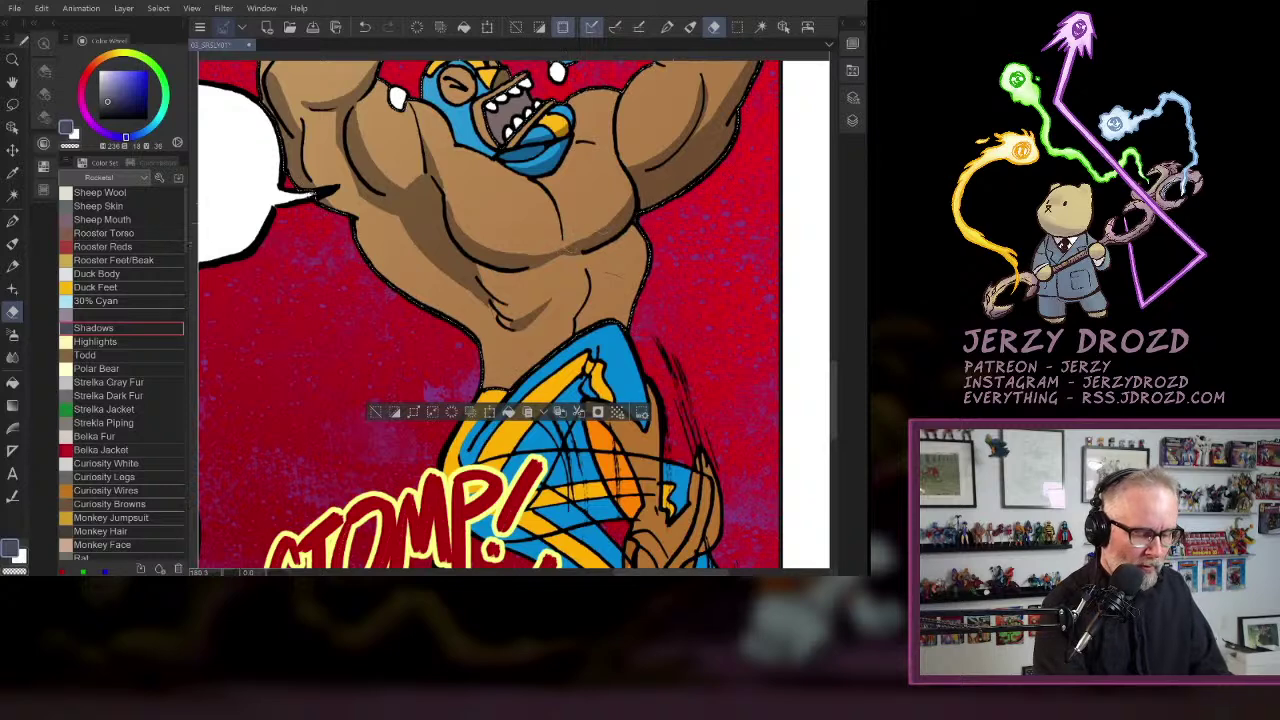
key("p")
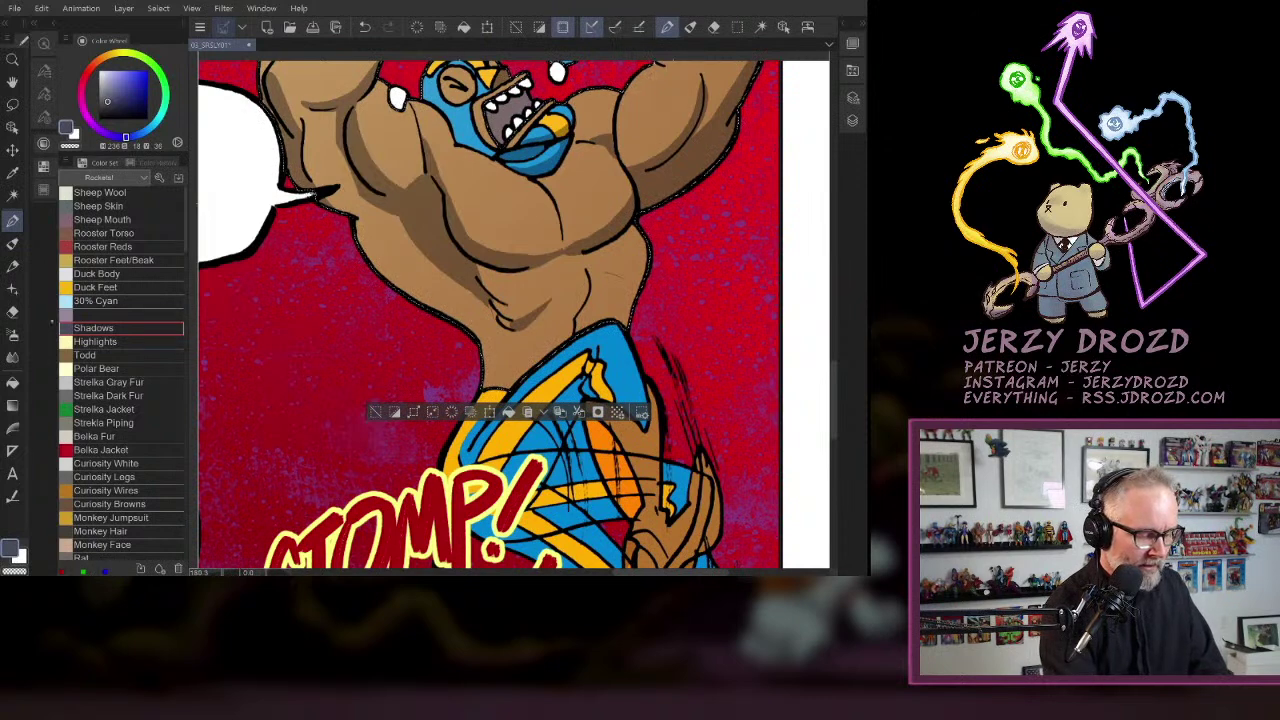
key("e")
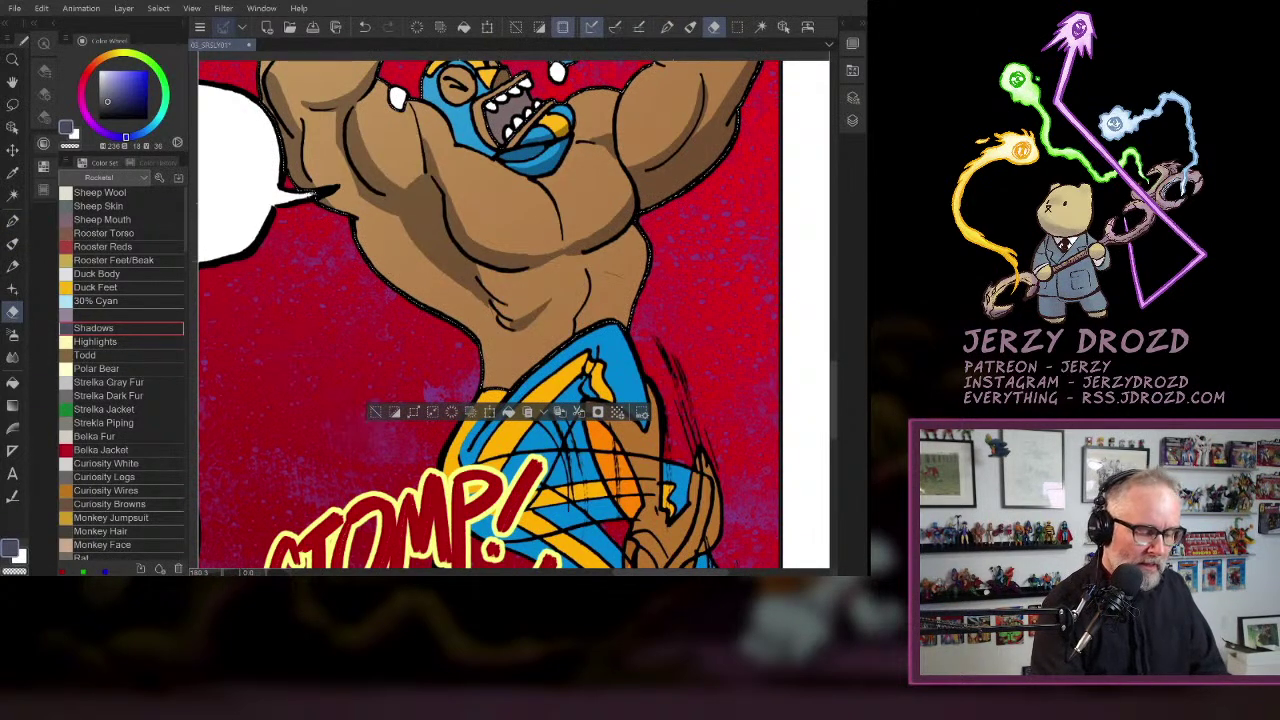
left_click(377, 412)
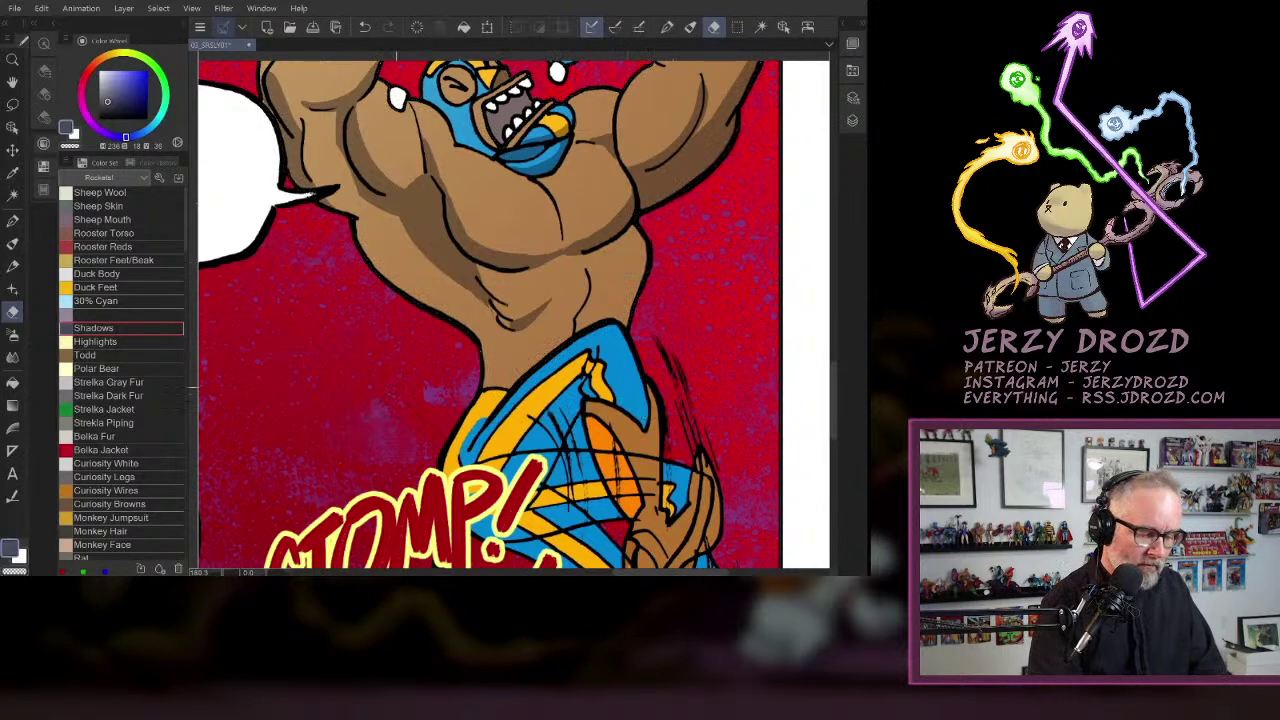
- Review the shading on the wrestler's torso and arms up close and within the whole lower-right panel
scroll(600, 335, "down", 5)
key("ctrl+plus")
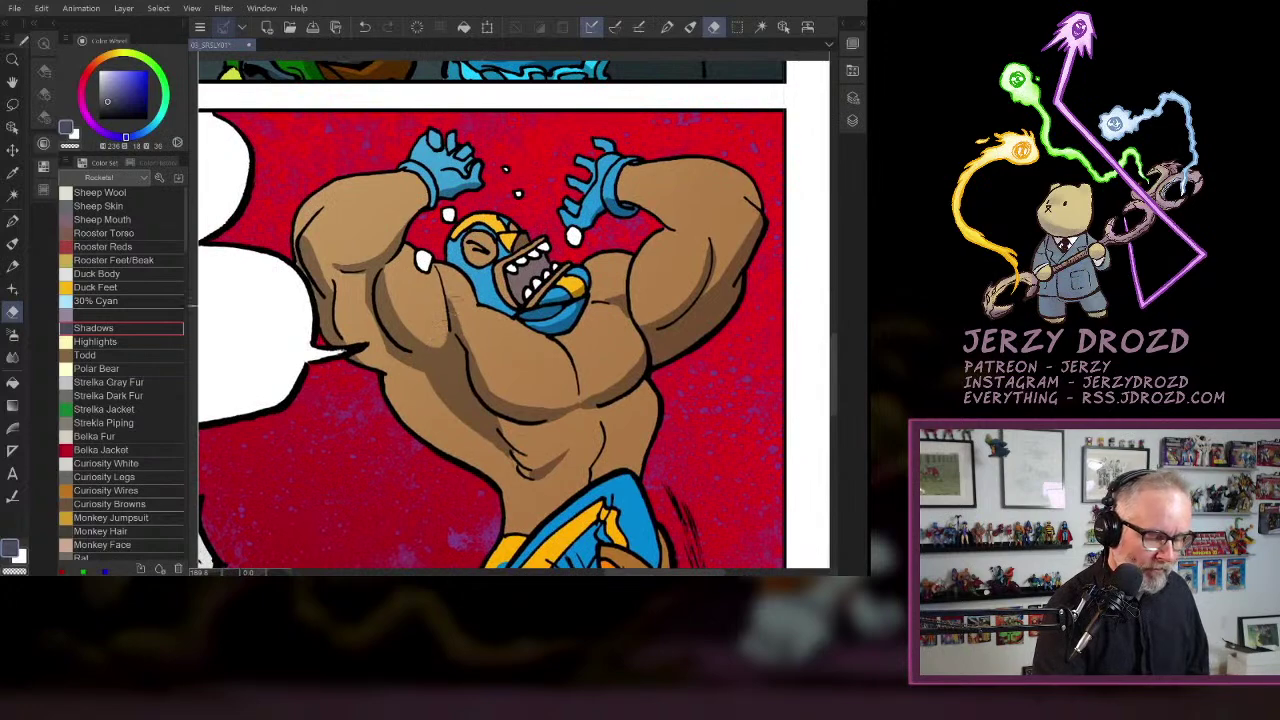
key("ctrl+minus")
key("ctrl+minus")
key("ctrl+minus")
key("ctrl+minus")
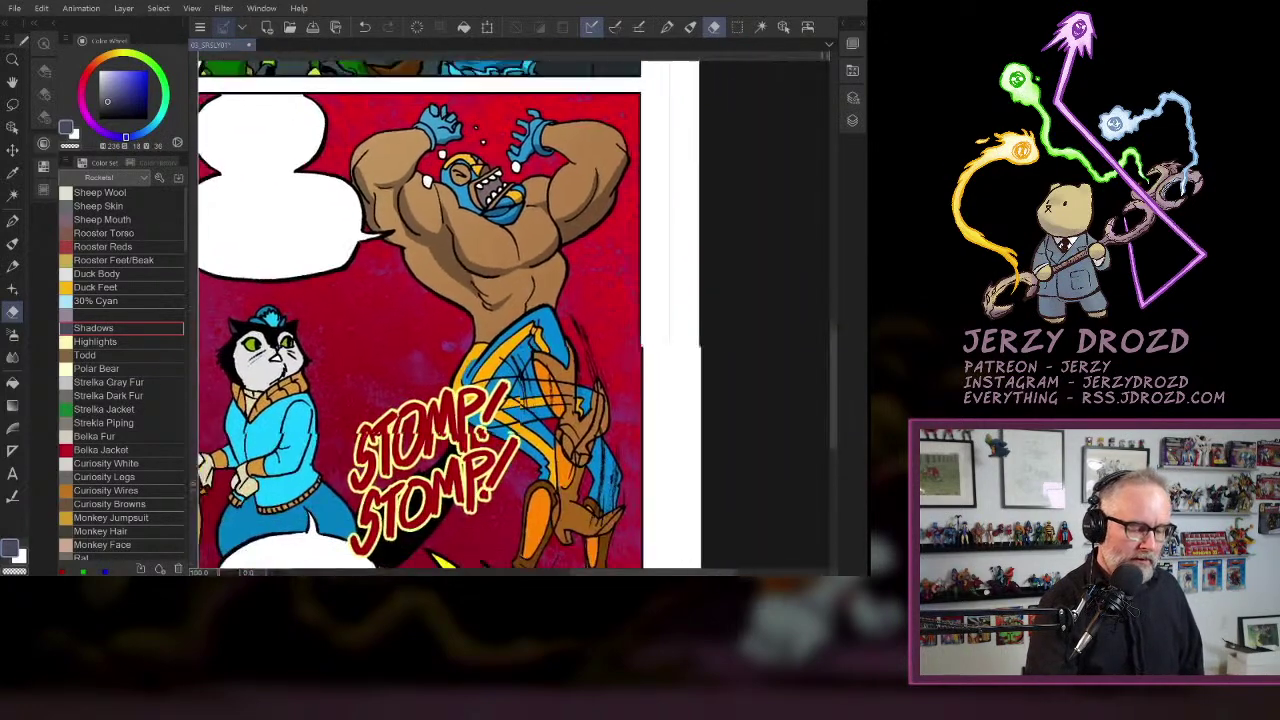
scroll(562, 379, "up", 1)
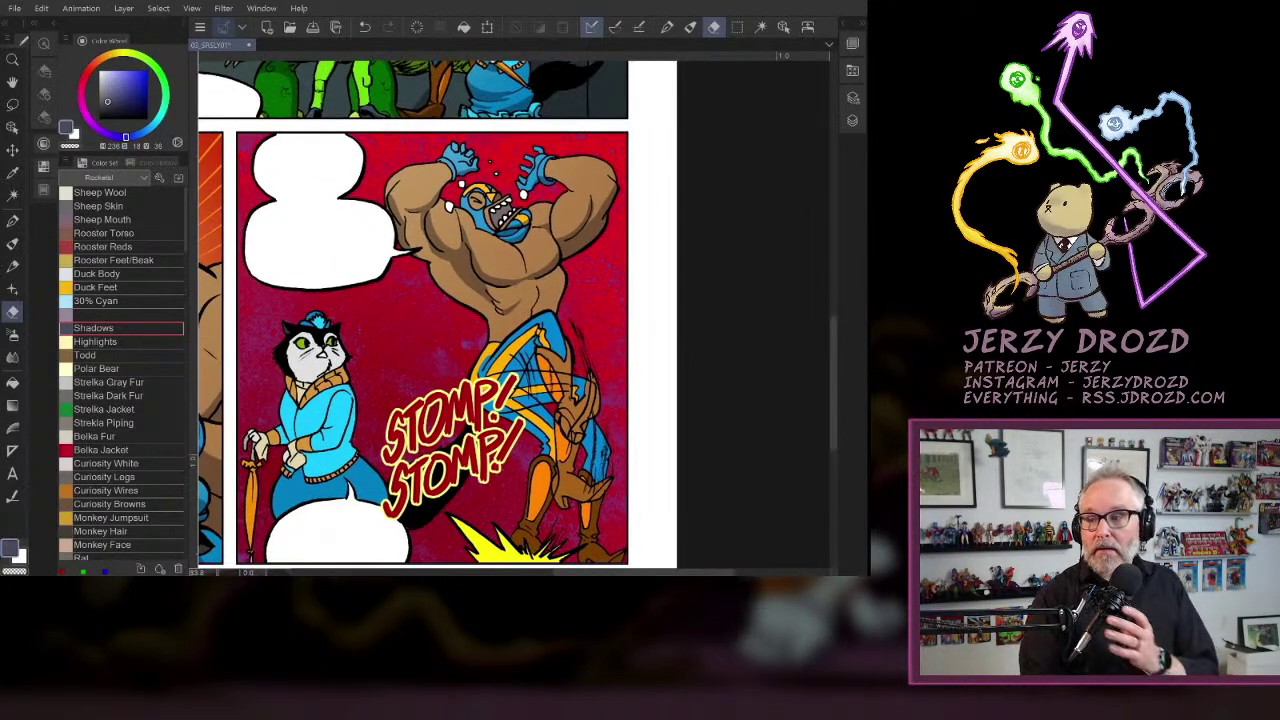
scroll(580, 420, "up", 2)
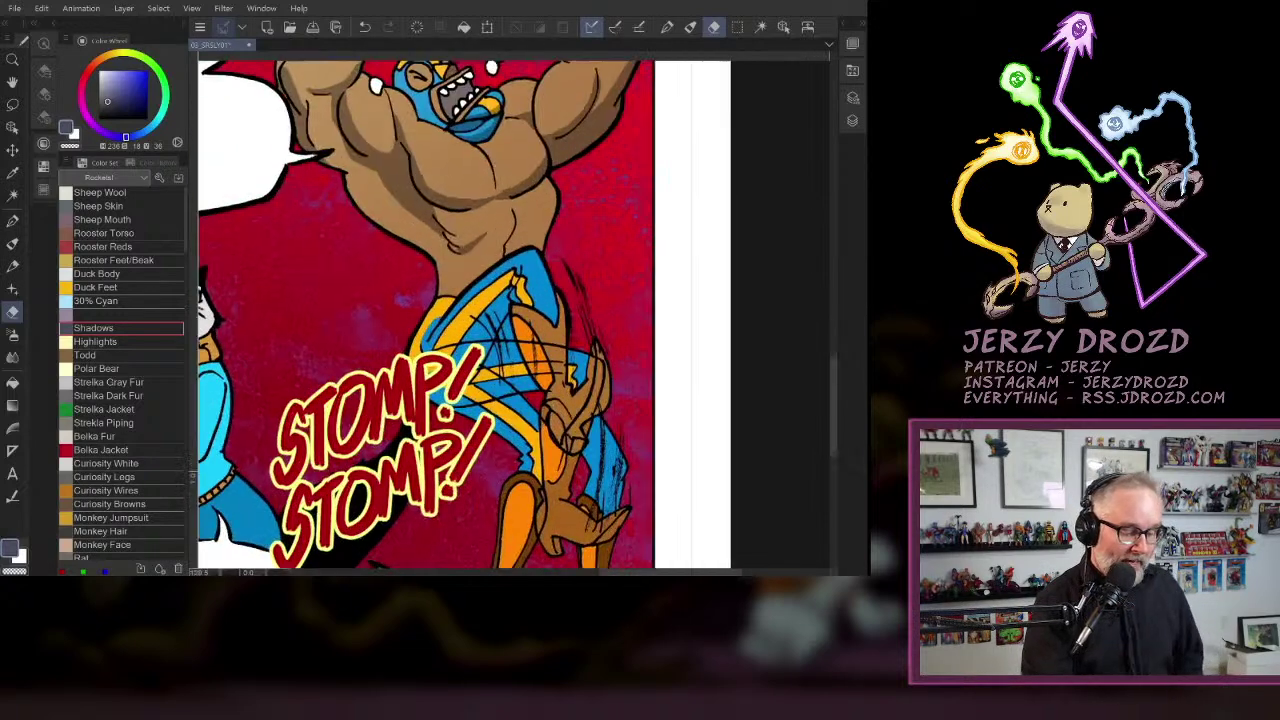
- Select the blue areas of the wrestler's tights and paint shadows along the underside of the thigh and the front leg
left_click_drag(540, 400, 586, 311)
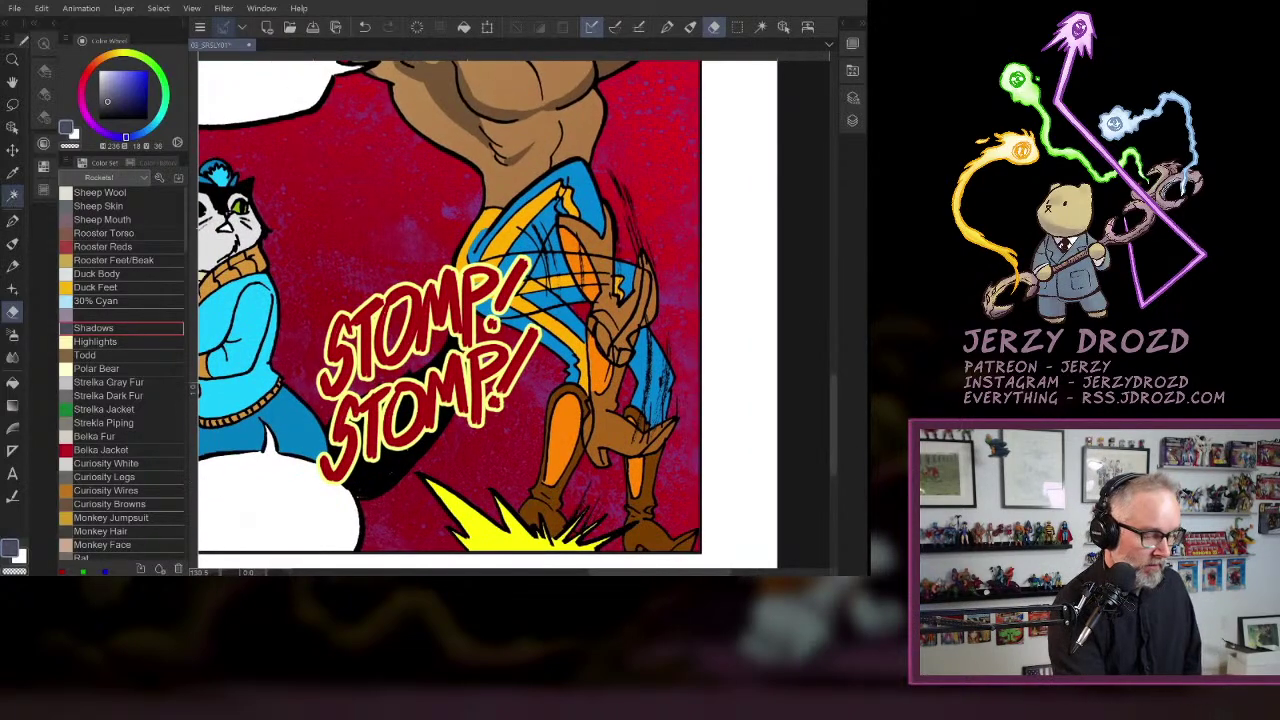
left_click(13, 196)
left_click(541, 214)
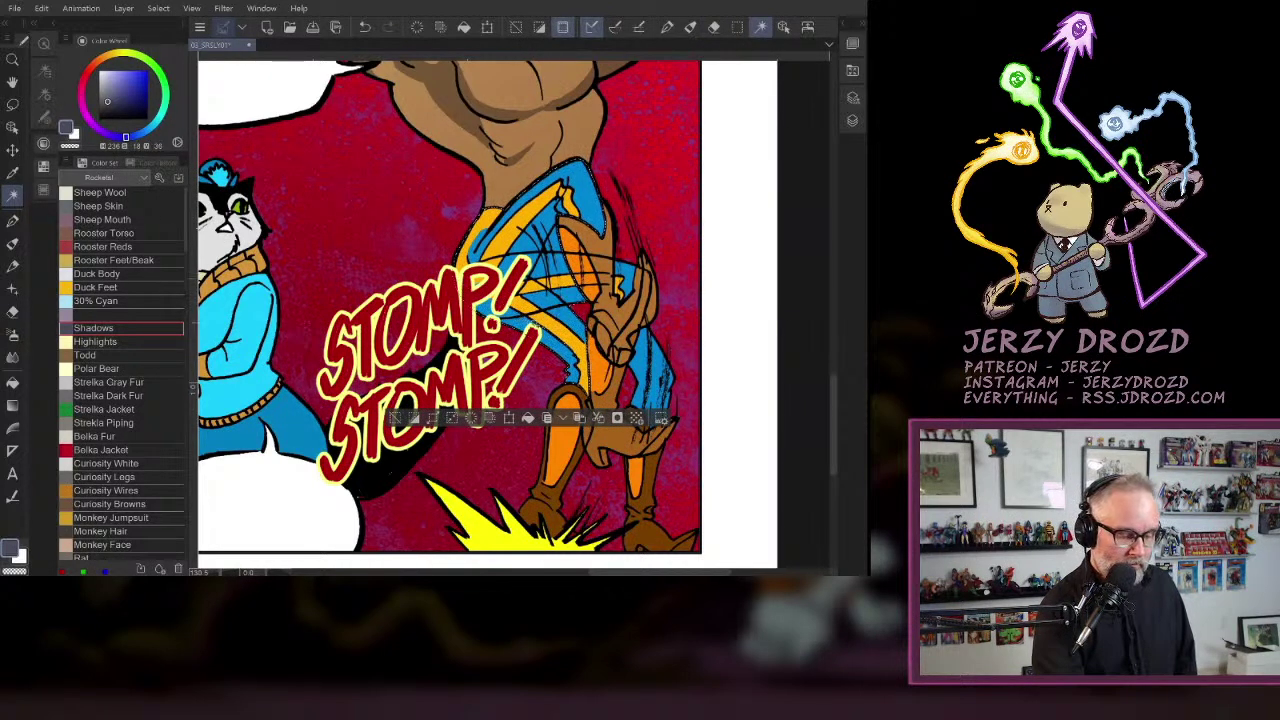
left_click(626, 280, "shift")
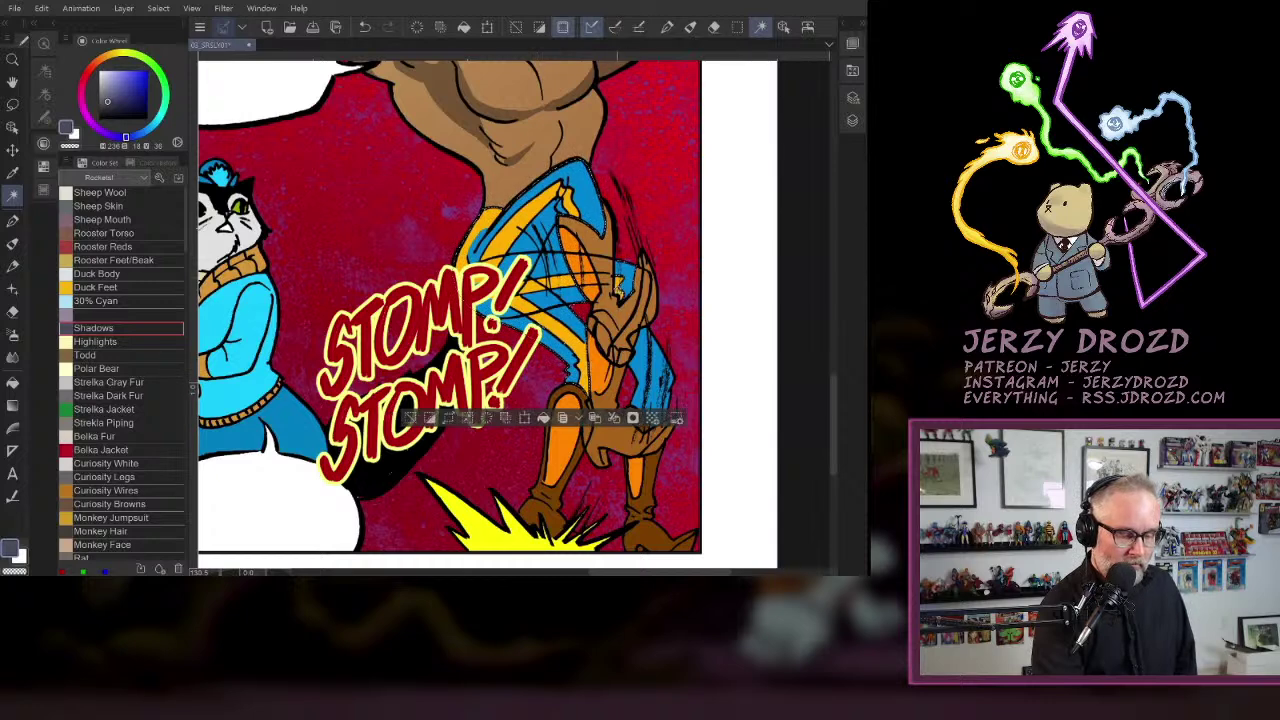
left_click(651, 366, "shift")
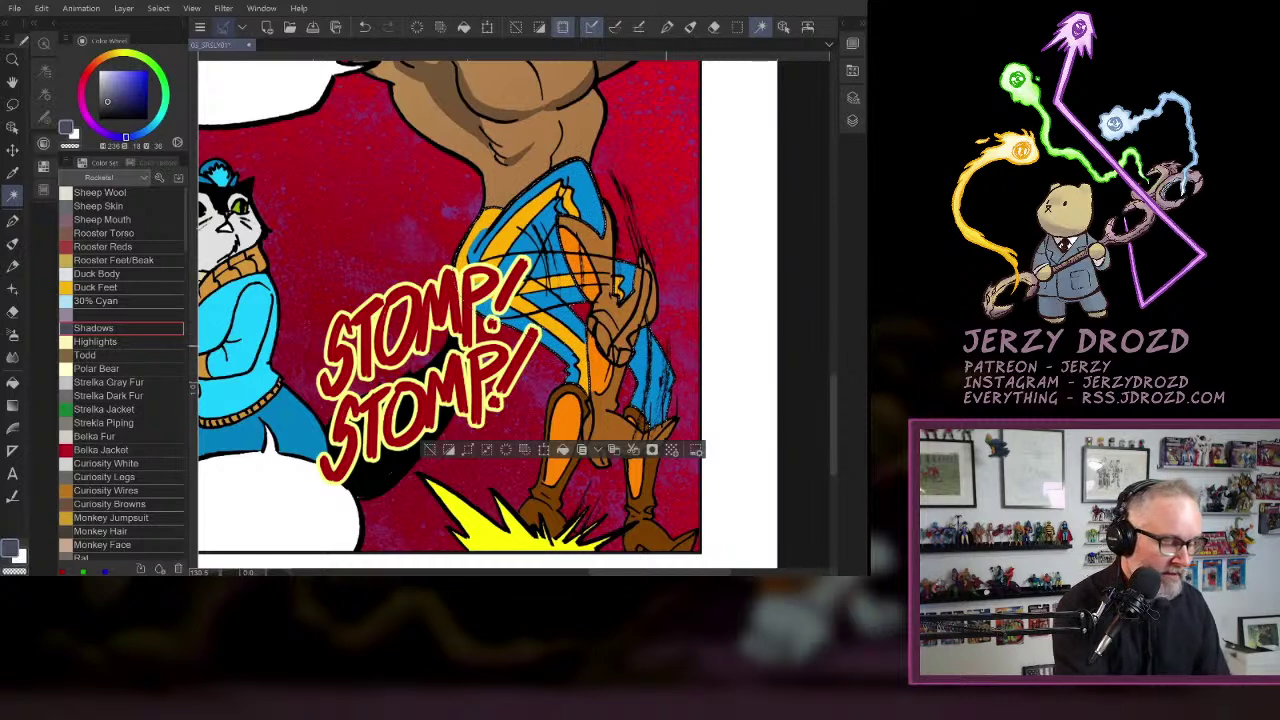
key("p")
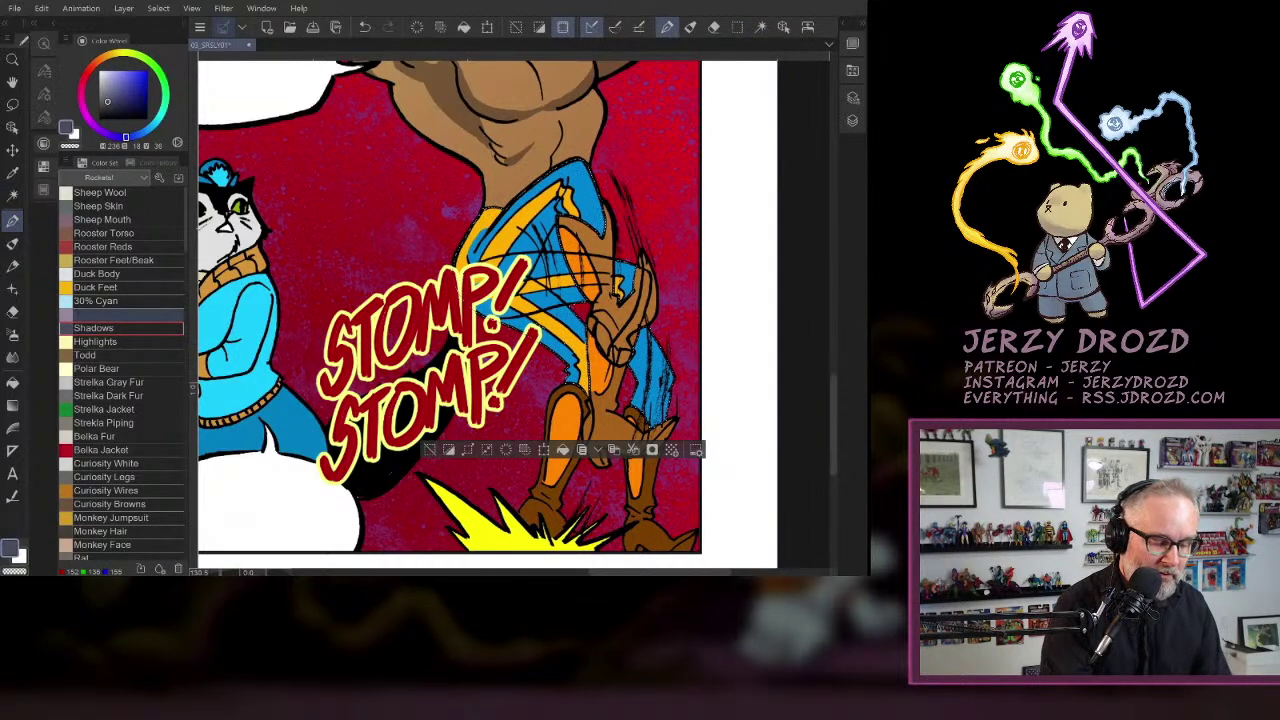
scroll(553, 348, "up", 3)
left_click_drag(547, 140, 503, 244)
left_click_drag(497, 292, 596, 267)
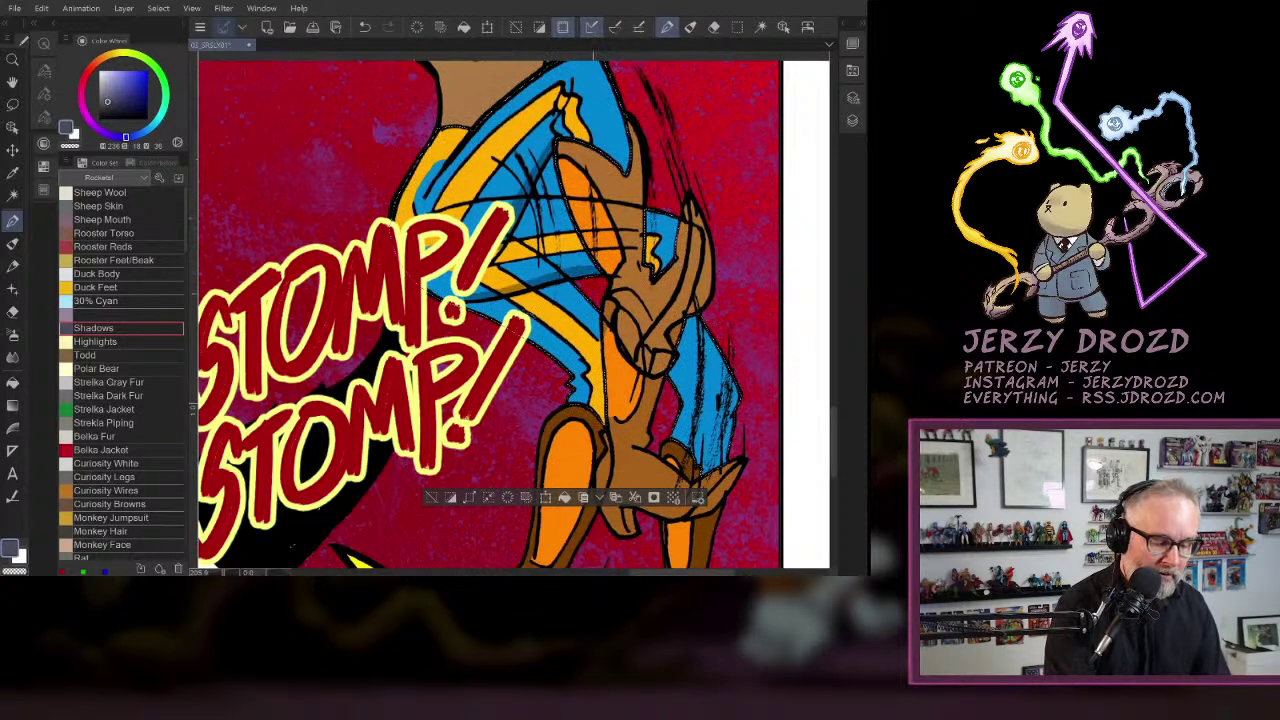
left_click_drag(484, 308, 575, 364)
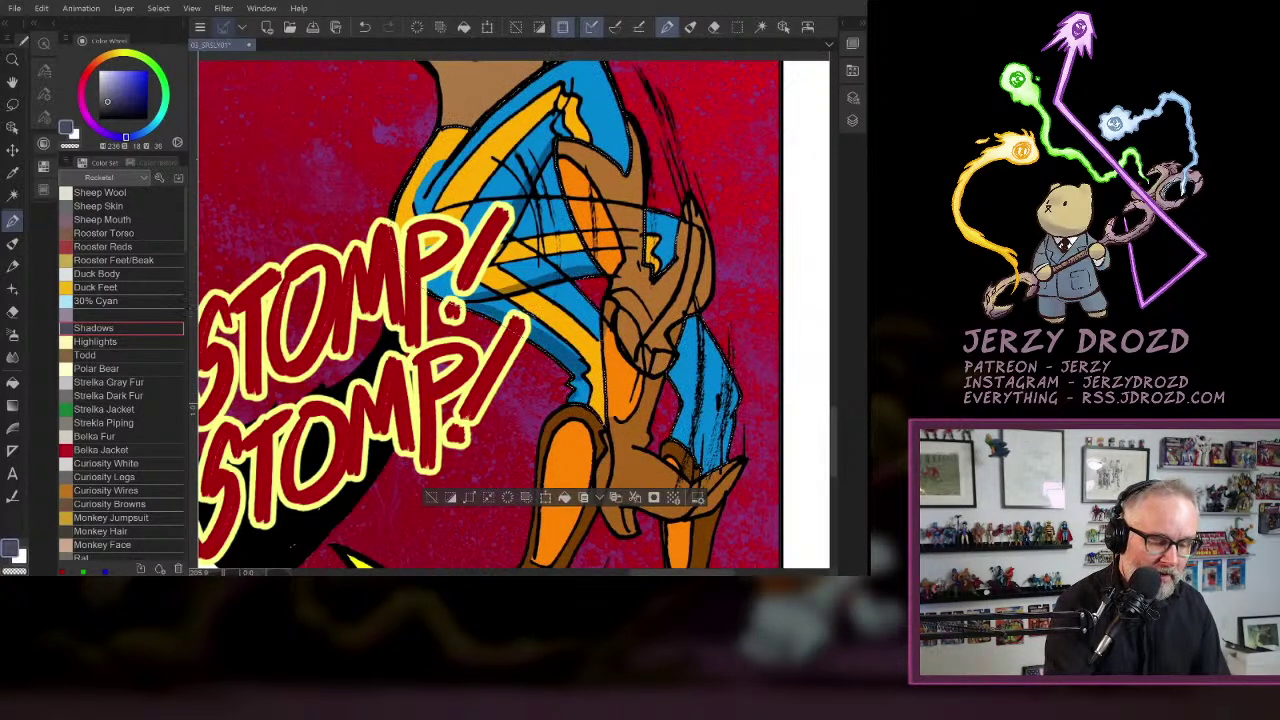
- Shade the rear leg, the waist and the blue area beside the slapping hand, and clear the selection
left_click_drag(676, 366, 677, 437)
left_click_drag(673, 374, 680, 400)
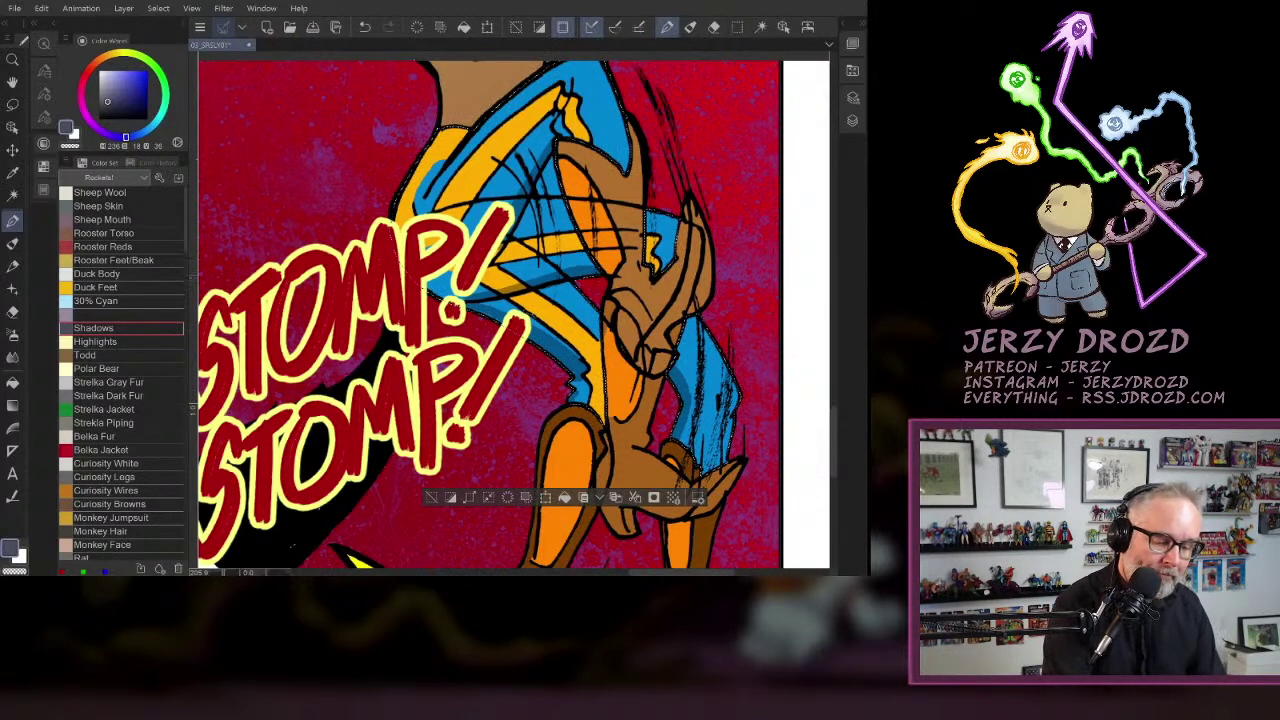
left_click_drag(570, 78, 560, 108)
left_click_drag(659, 237, 650, 255)
left_click(431, 497)
- Select the wrestler's brown hands and boots and paint a shadow on the rear boot beneath the lower hand
left_click_drag(305, 408, 233, 340)
left_click(12, 196)
left_click(564, 225)
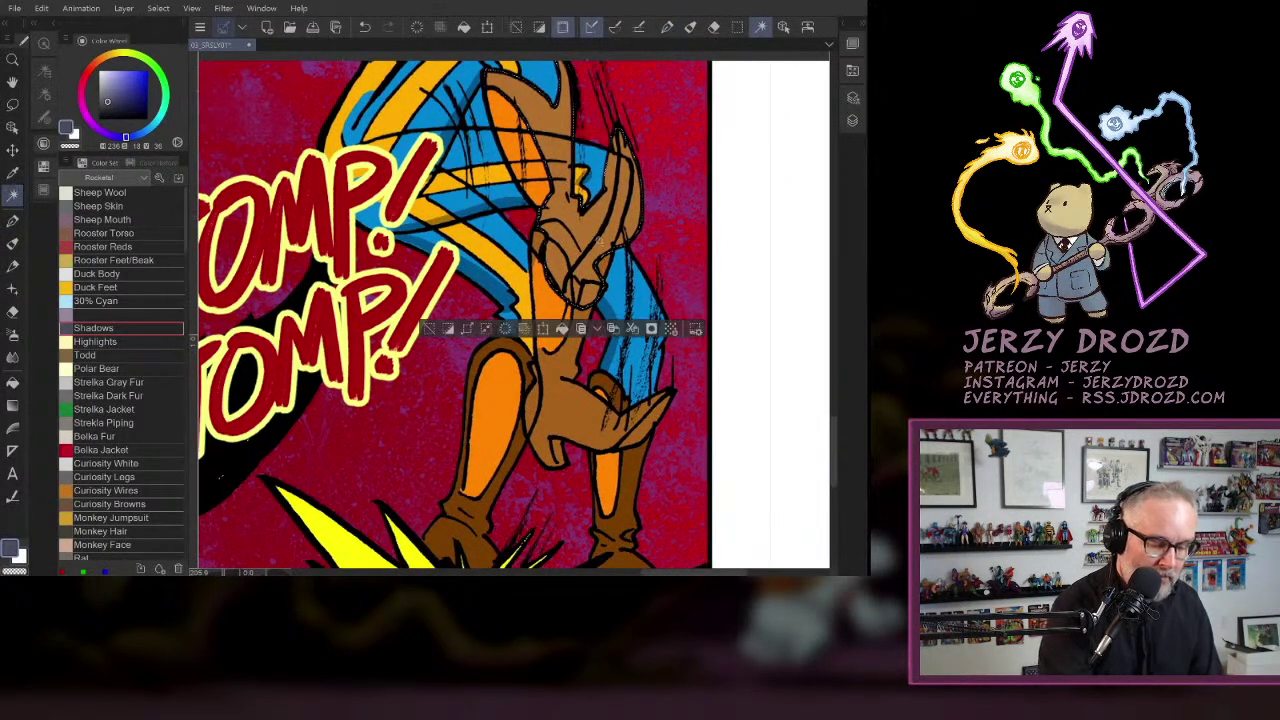
left_click(593, 420, "shift")
left_click(513, 457, "shift")
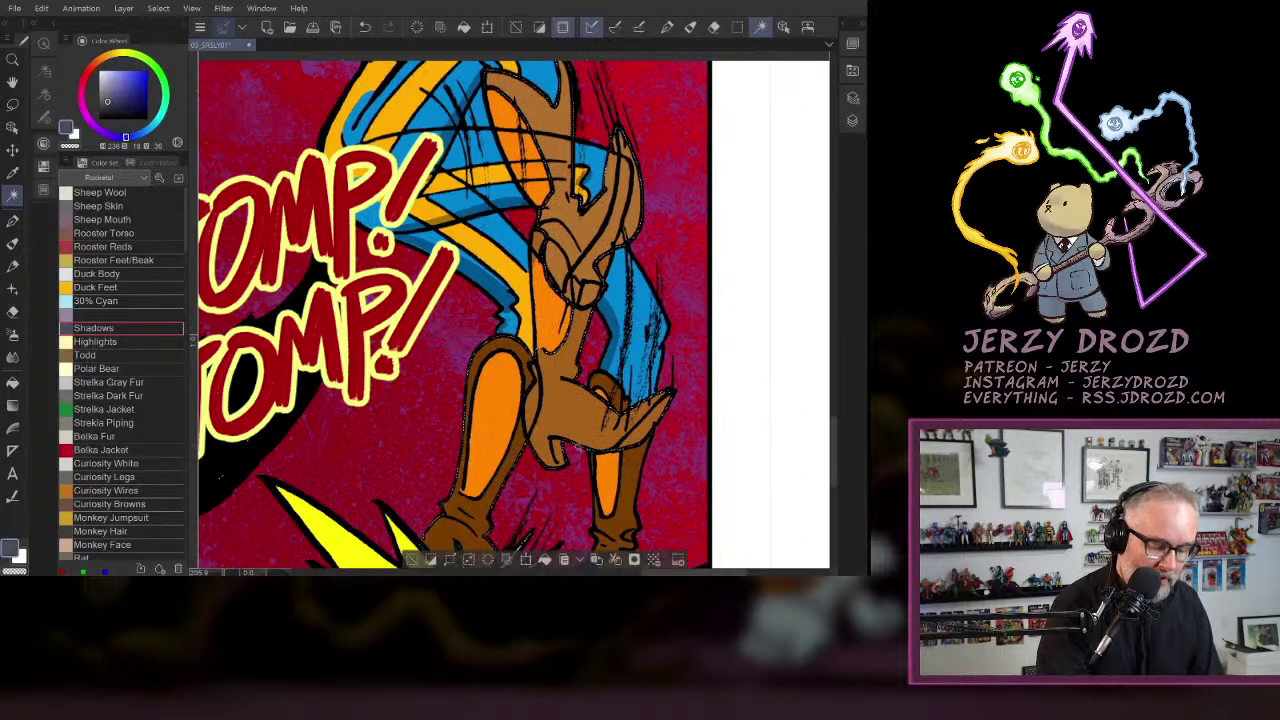
left_click(626, 482, "shift")
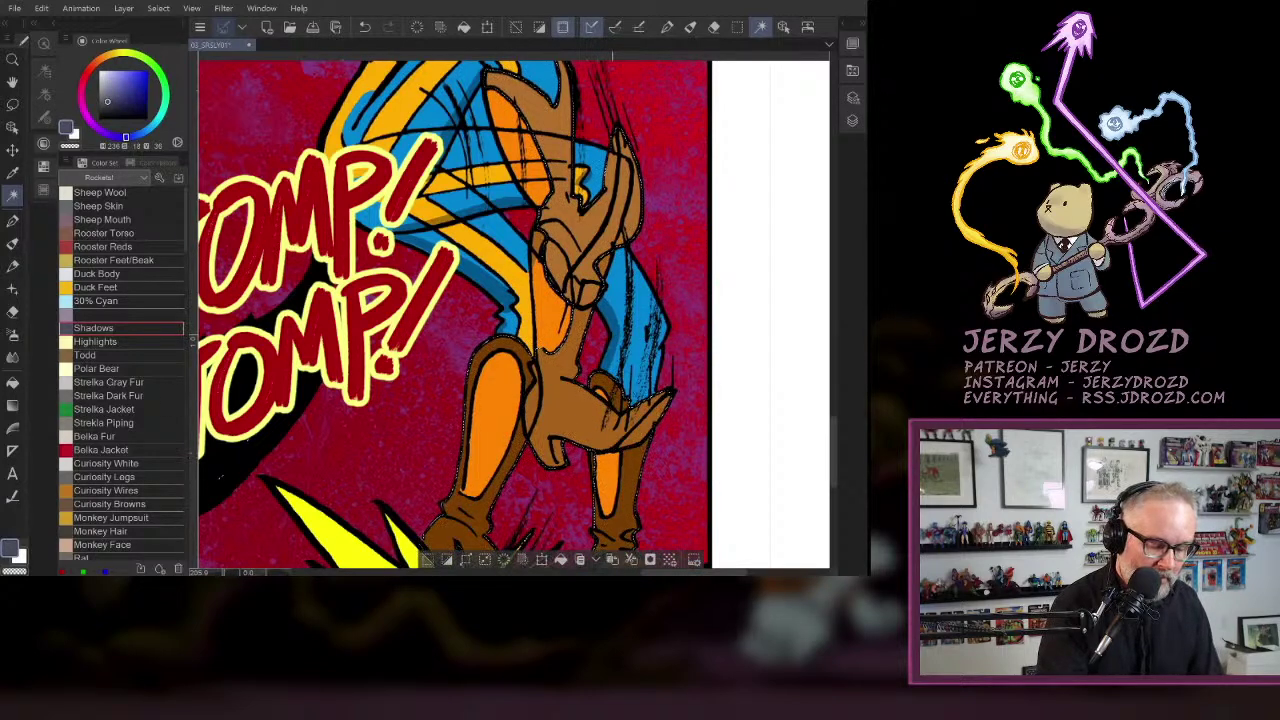
key("p")
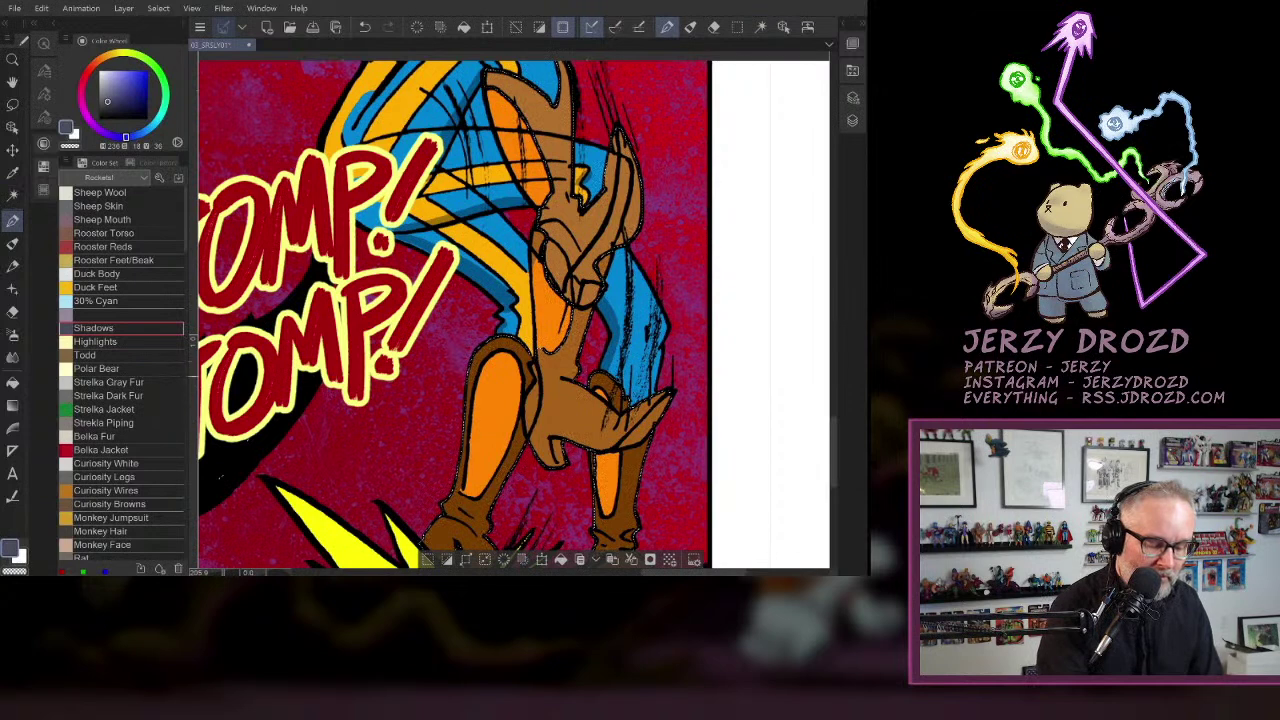
left_click_drag(630, 443, 661, 415)
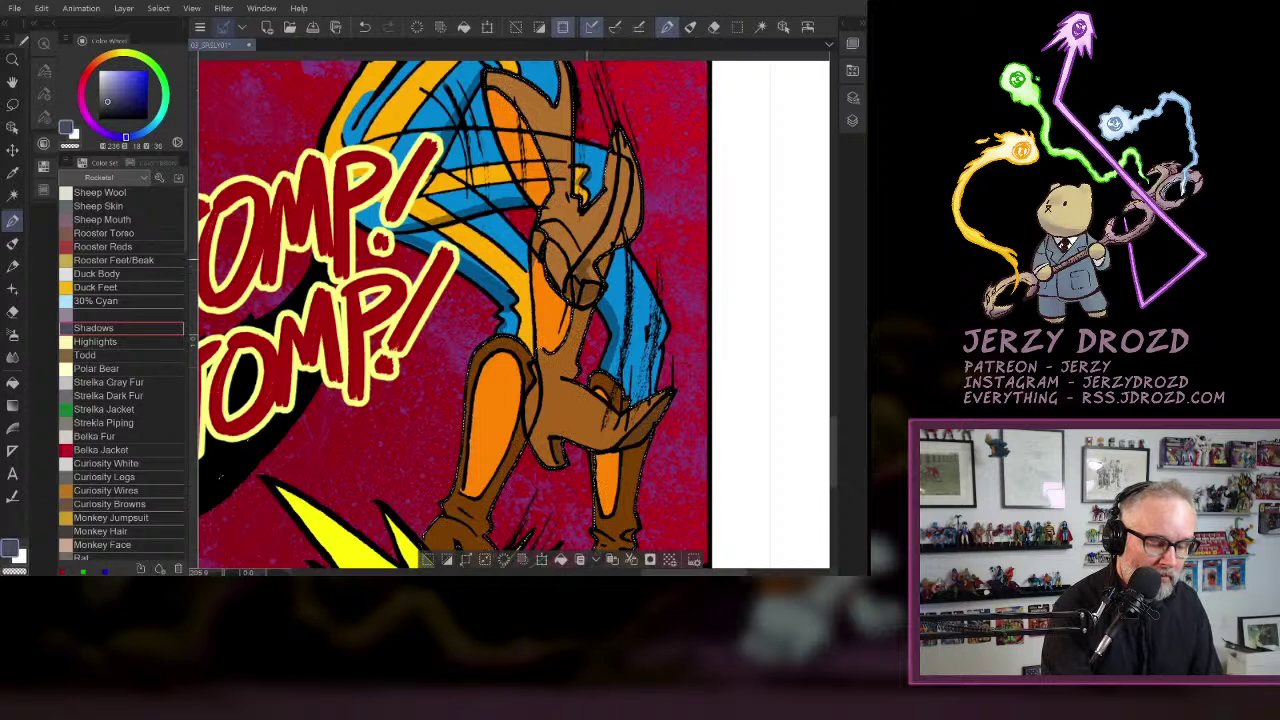
mouse_move(632, 222)
left_mouse_down()
mouse_move(614, 222)
mouse_move(627, 158)
mouse_move(618, 200)
left_mouse_up()
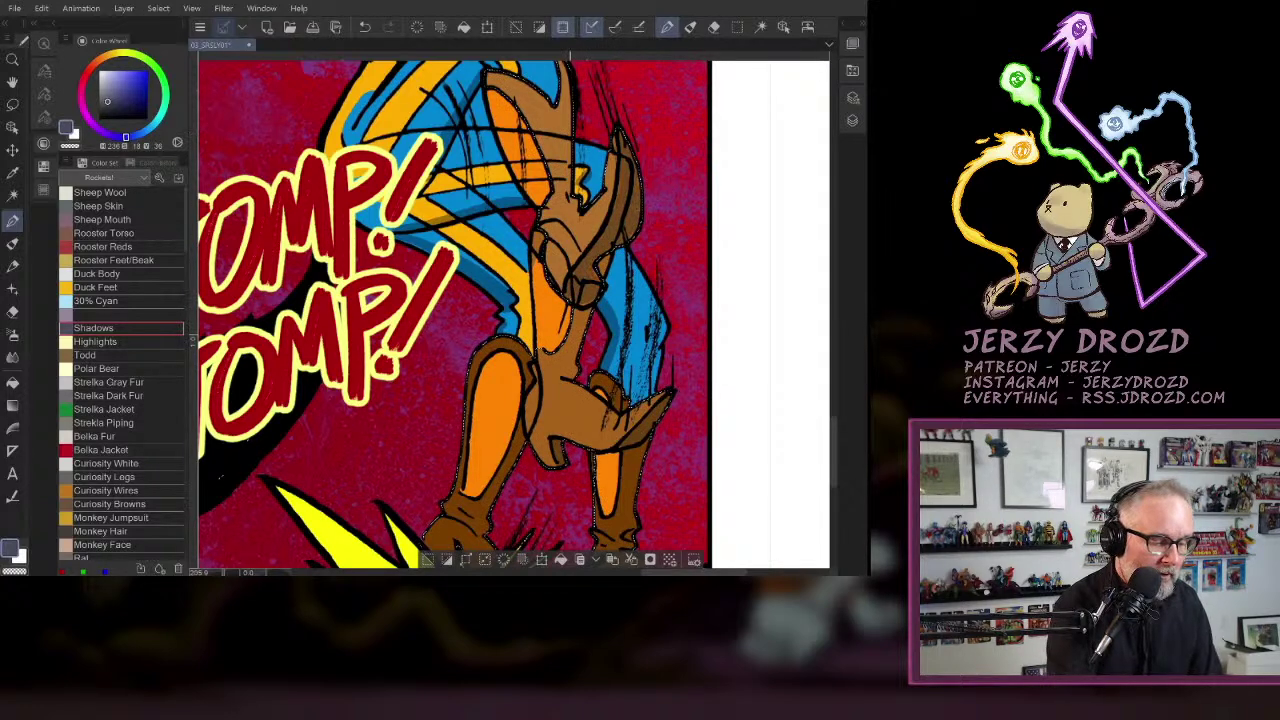
left_click(365, 27)
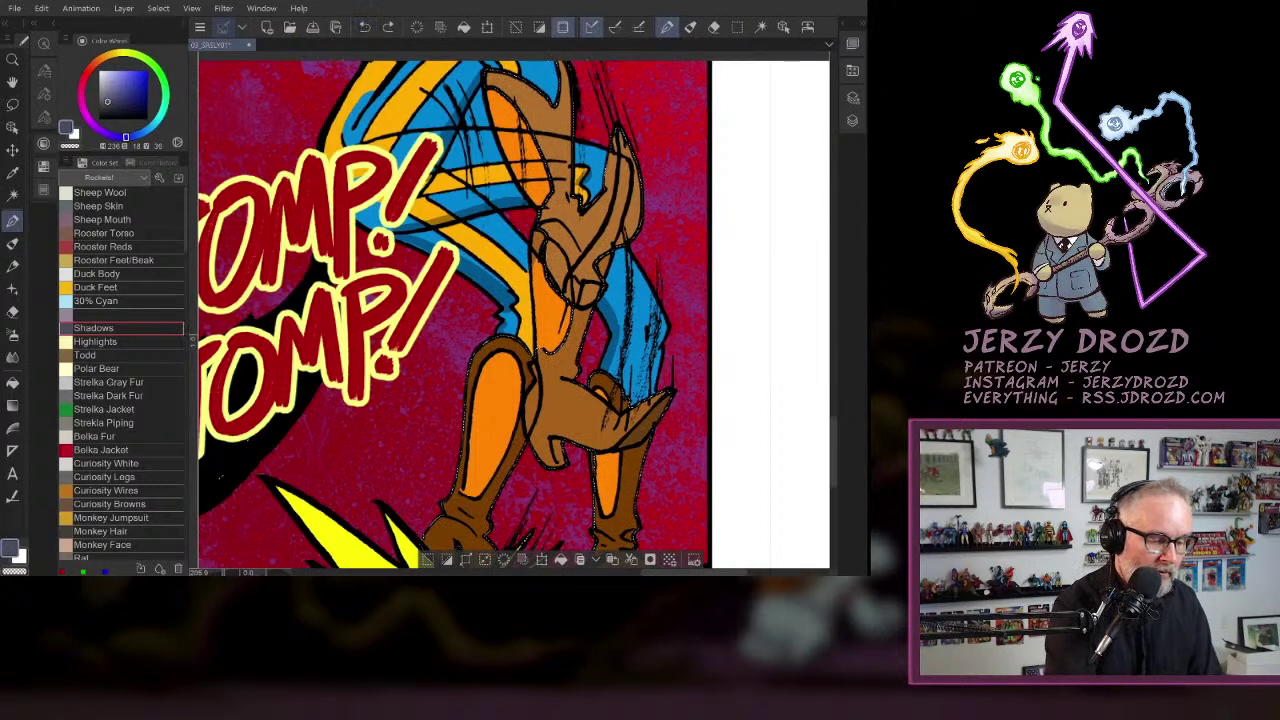
left_click(417, 27)
key("ctrl+d")
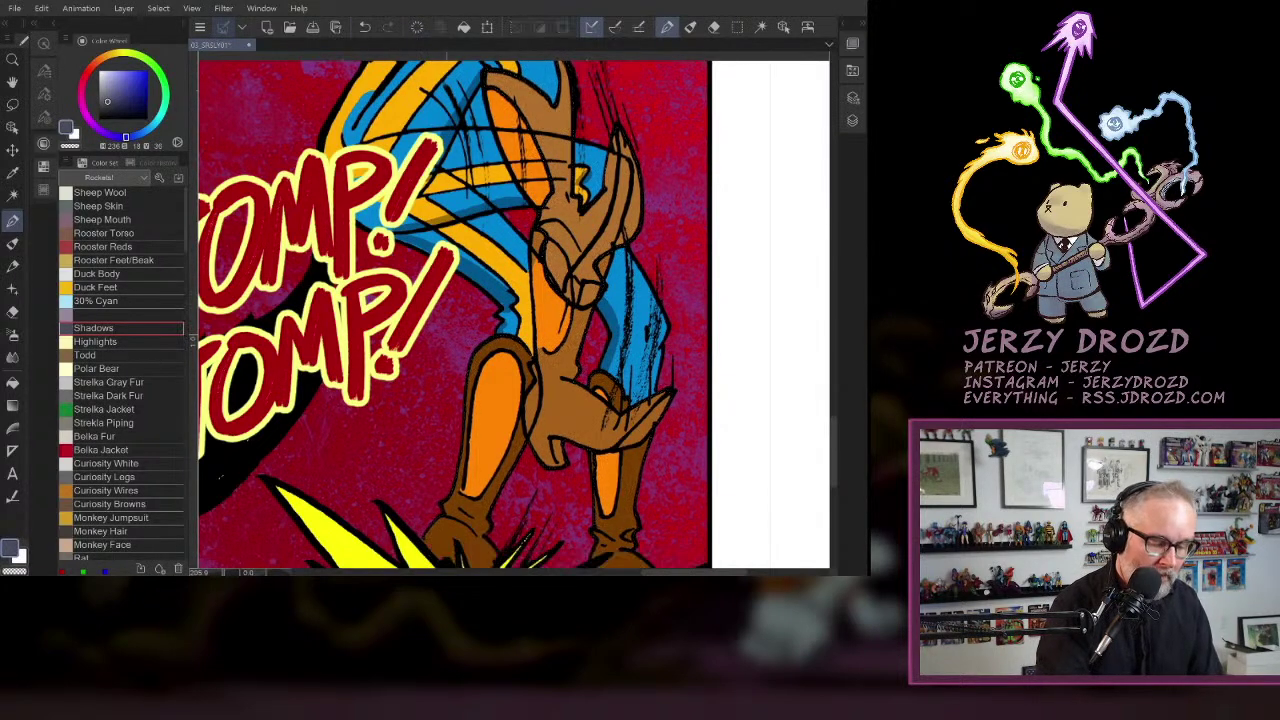
- Add a new layer directly above Layer 3
scroll(493, 355, "down", 3)
left_click(843, 23)
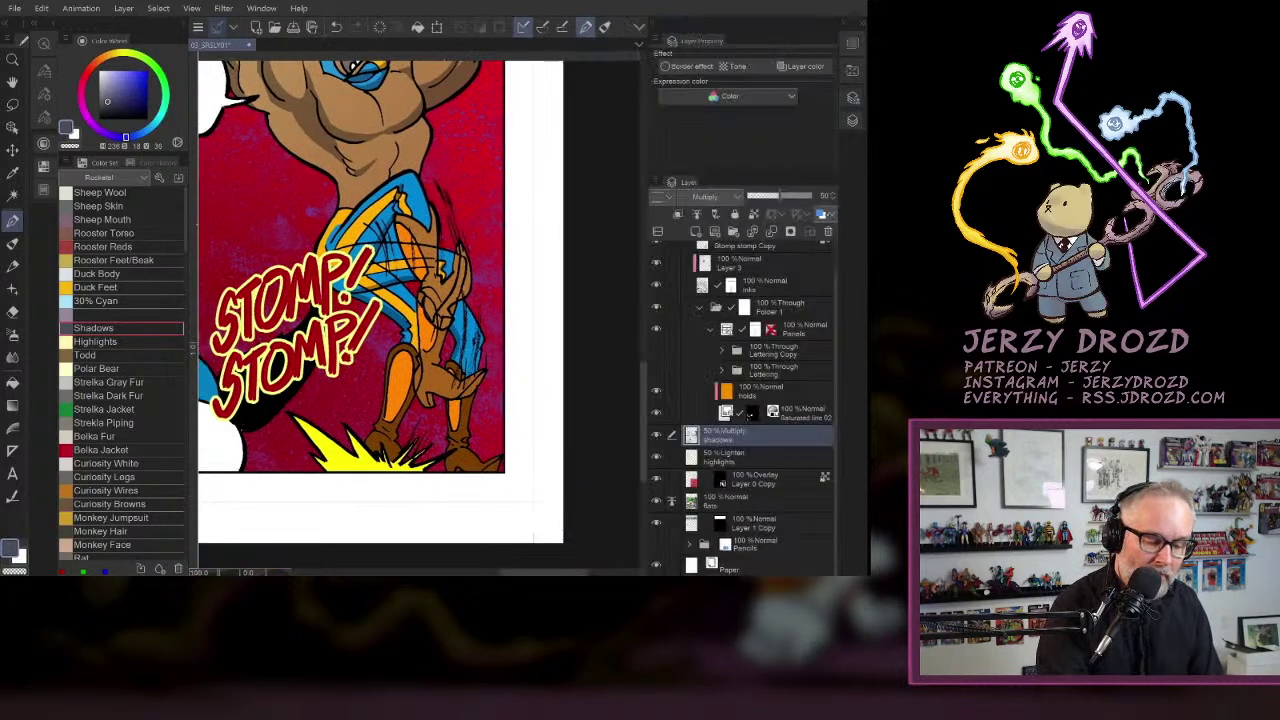
left_click(740, 263)
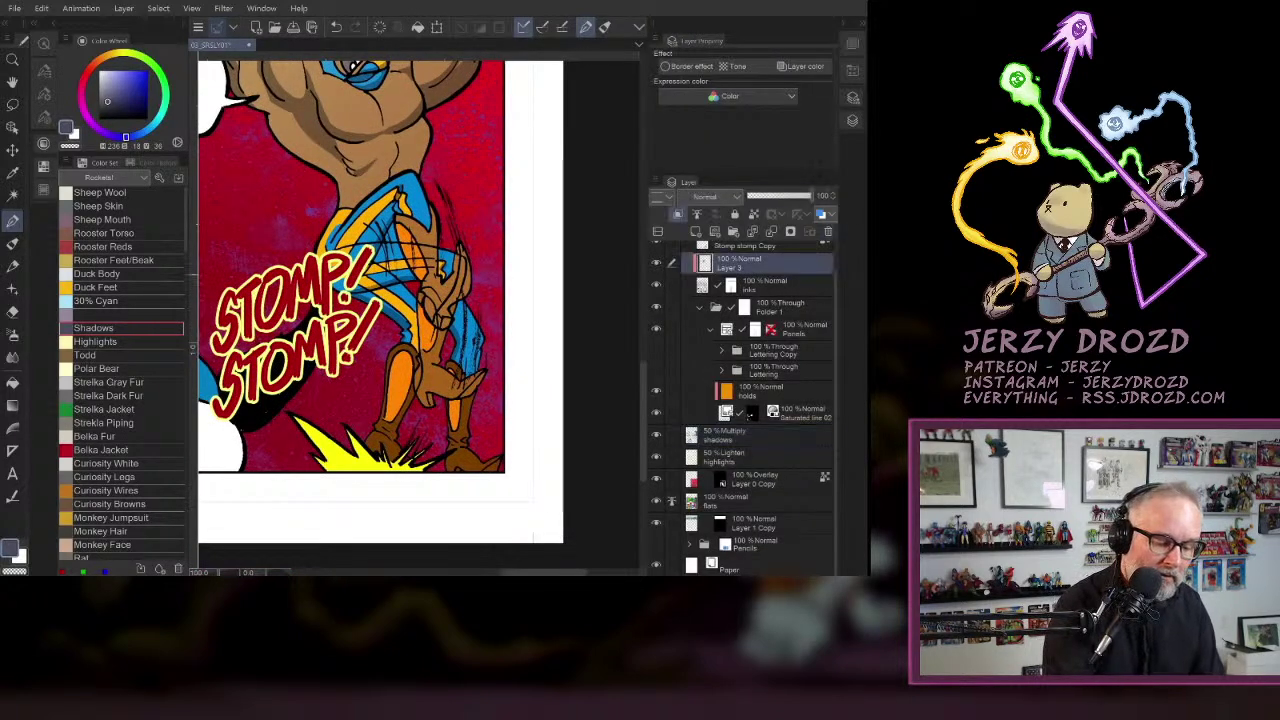
left_click(714, 231)
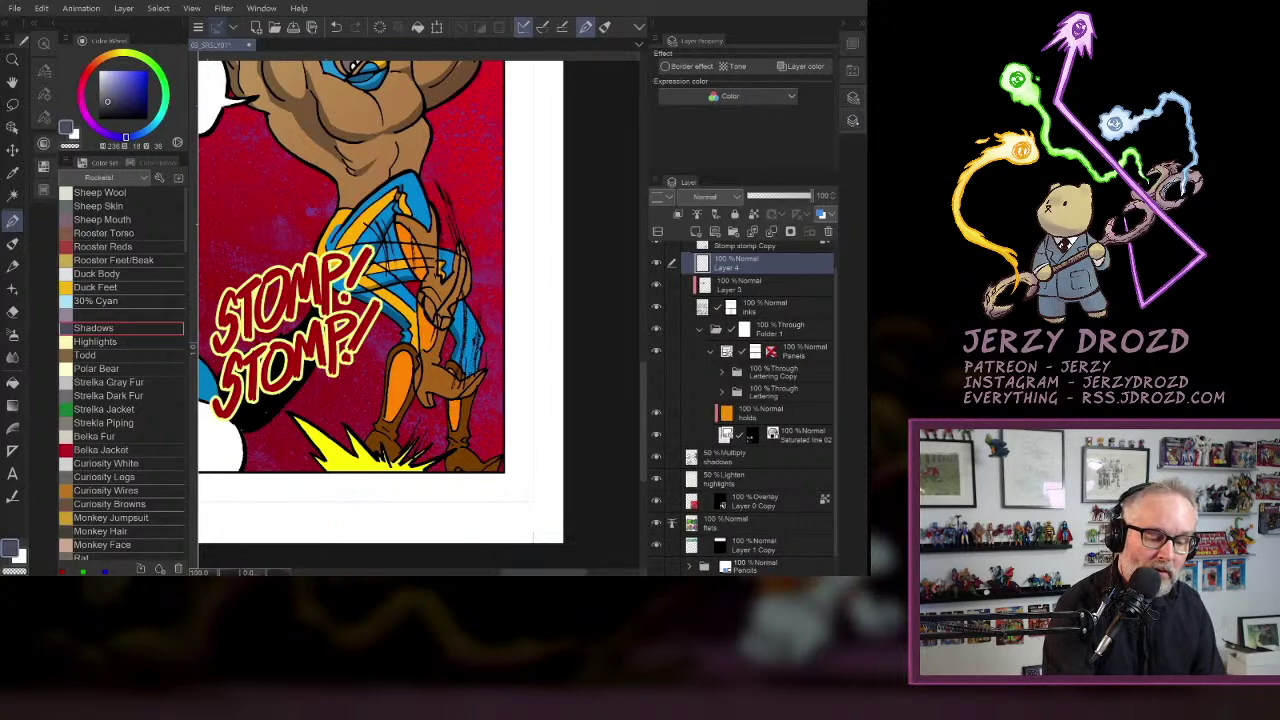
left_click(843, 22)
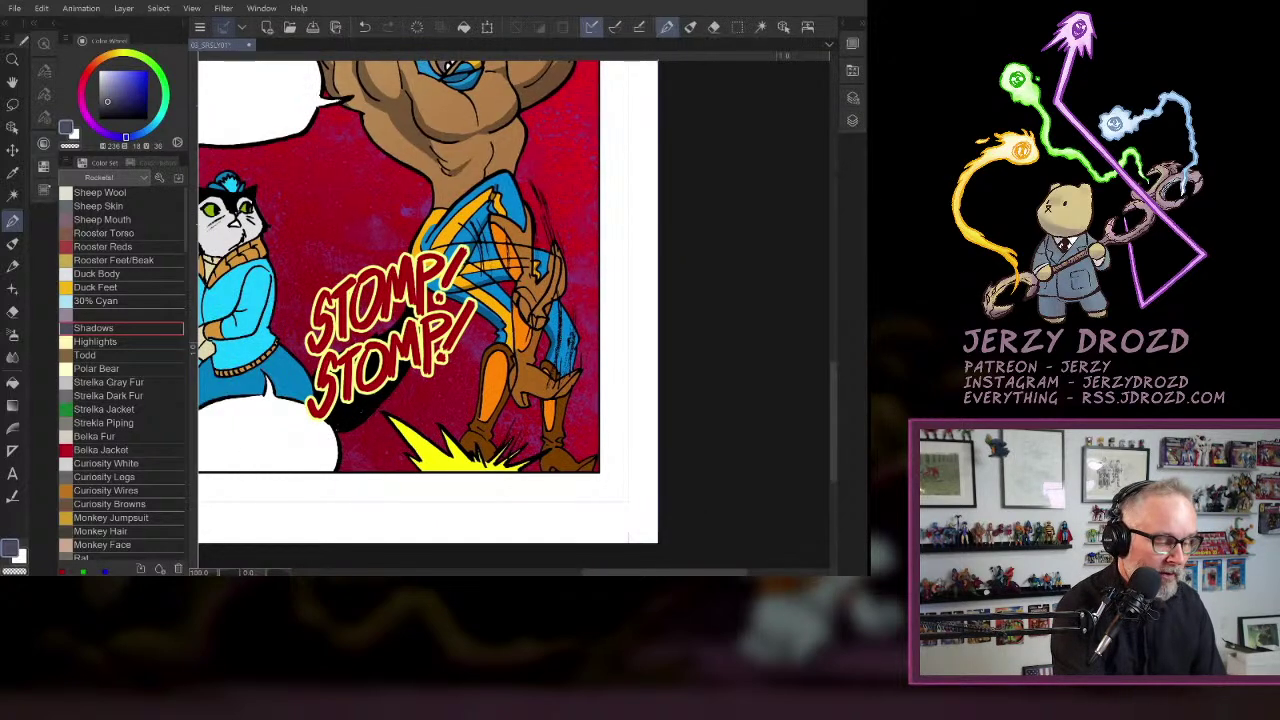
- Paint motion streaks behind the wrestler's moving hand with the Dry Brush Inker Darker brush, using the brown sampled from the hand
left_click(44, 71)
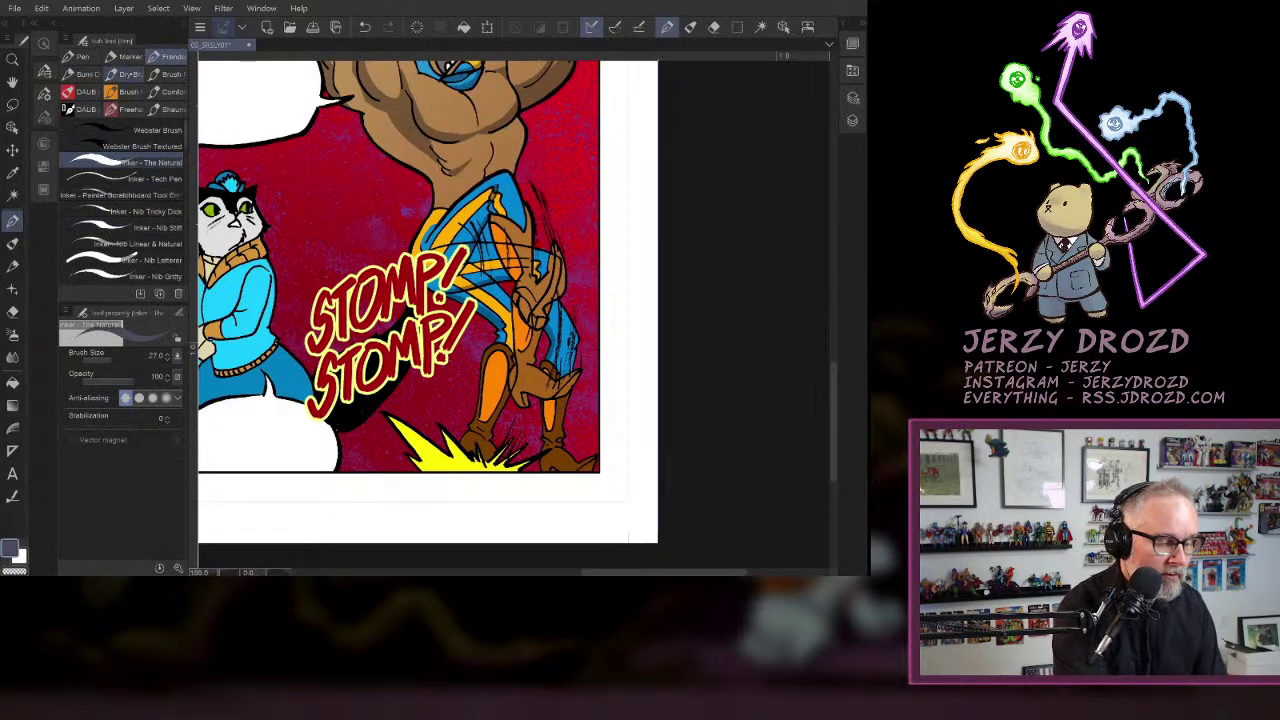
left_click(125, 74)
left_click(130, 178)
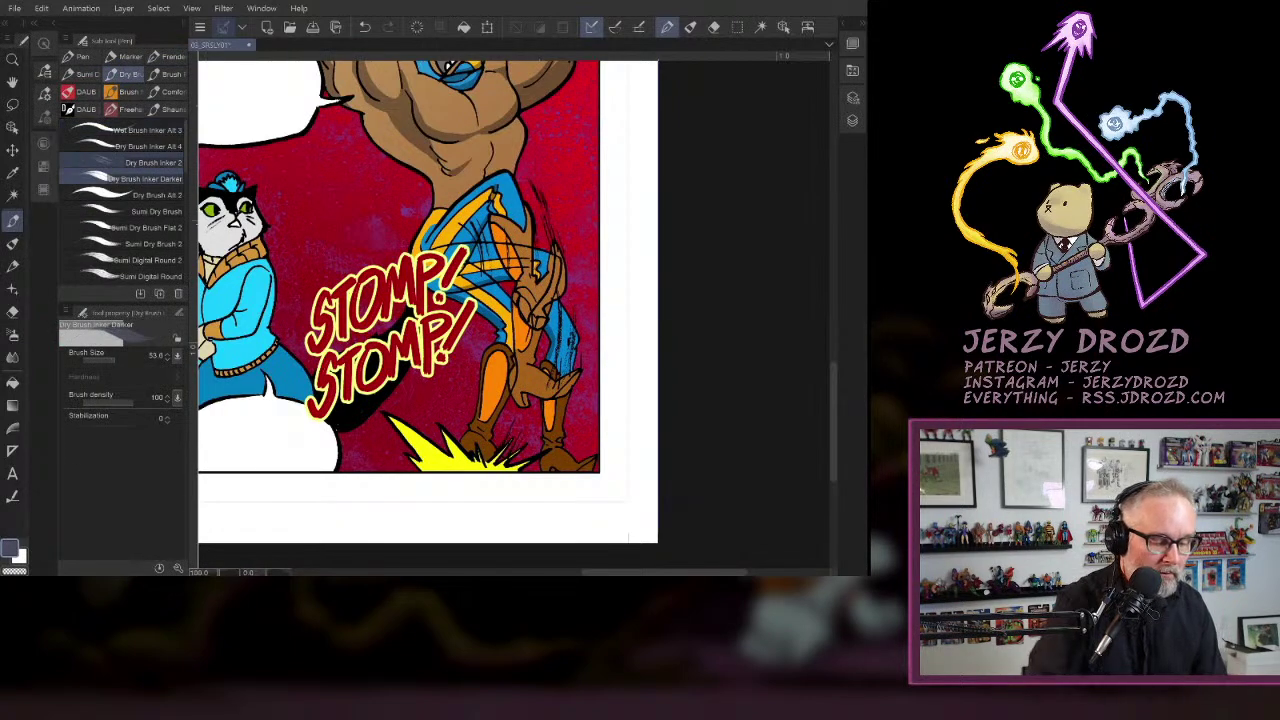
mouse_move(600, 472)
left_mouse_down()
mouse_move(651, 234)
mouse_move(528, 164)
mouse_move(547, 141)
mouse_move(547, 98)
mouse_move(488, 144)
left_mouse_up()
key("ctrl+plus")
left_click(536, 150, "alt")
mouse_move(380, 256)
left_mouse_down()
mouse_move(343, 321)
mouse_move(365, 307)
mouse_move(330, 344)
left_mouse_up()
left_click_drag(356, 278, 344, 304)
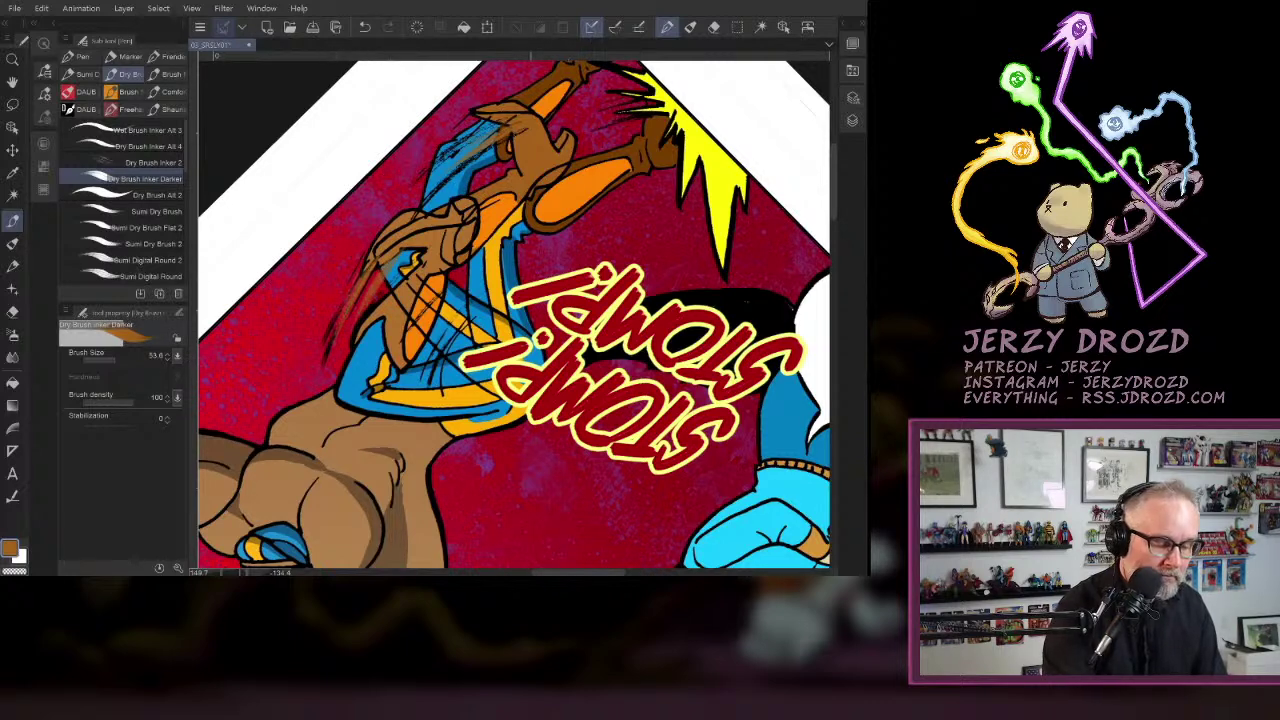
- Paint blue streaks over the trunks and brown motion streaks behind both slapping hands with the Dry Brush Inker Darker brush at size 157.3
mouse_move(465, 325)
left_mouse_down()
mouse_move(443, 365)
mouse_move(450, 341)
left_mouse_up()
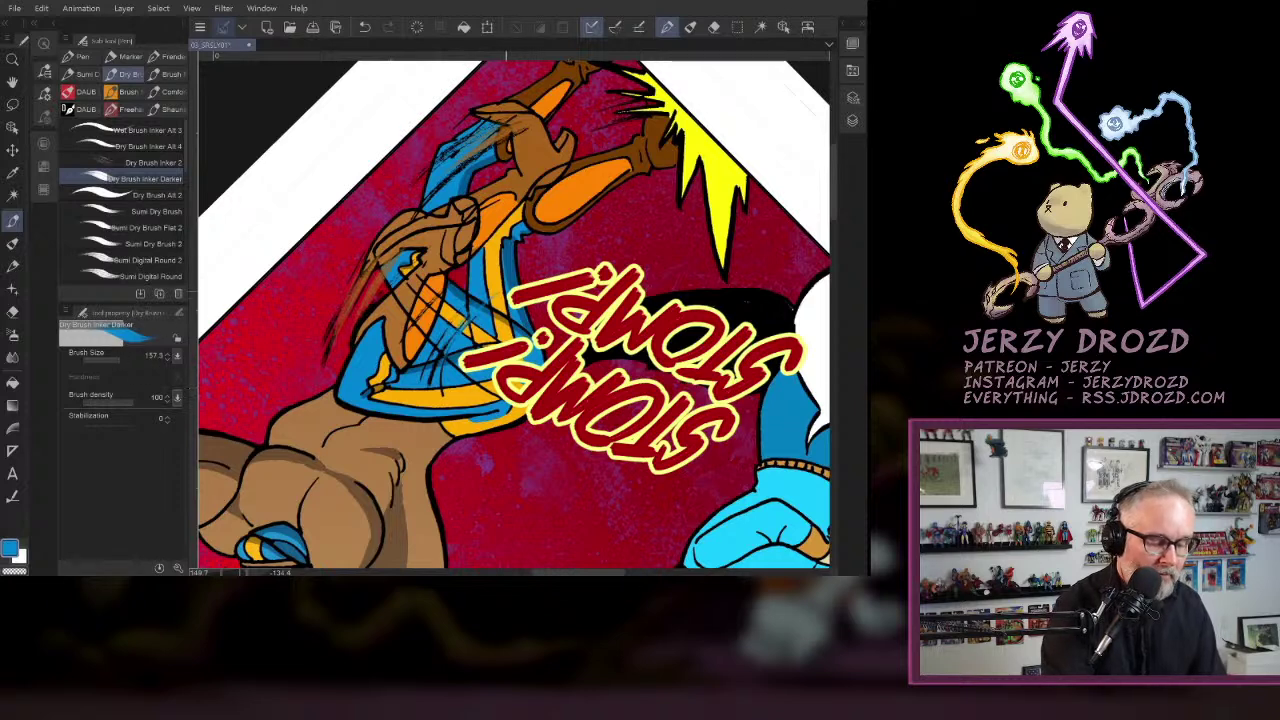
left_click_drag(495, 290, 428, 379)
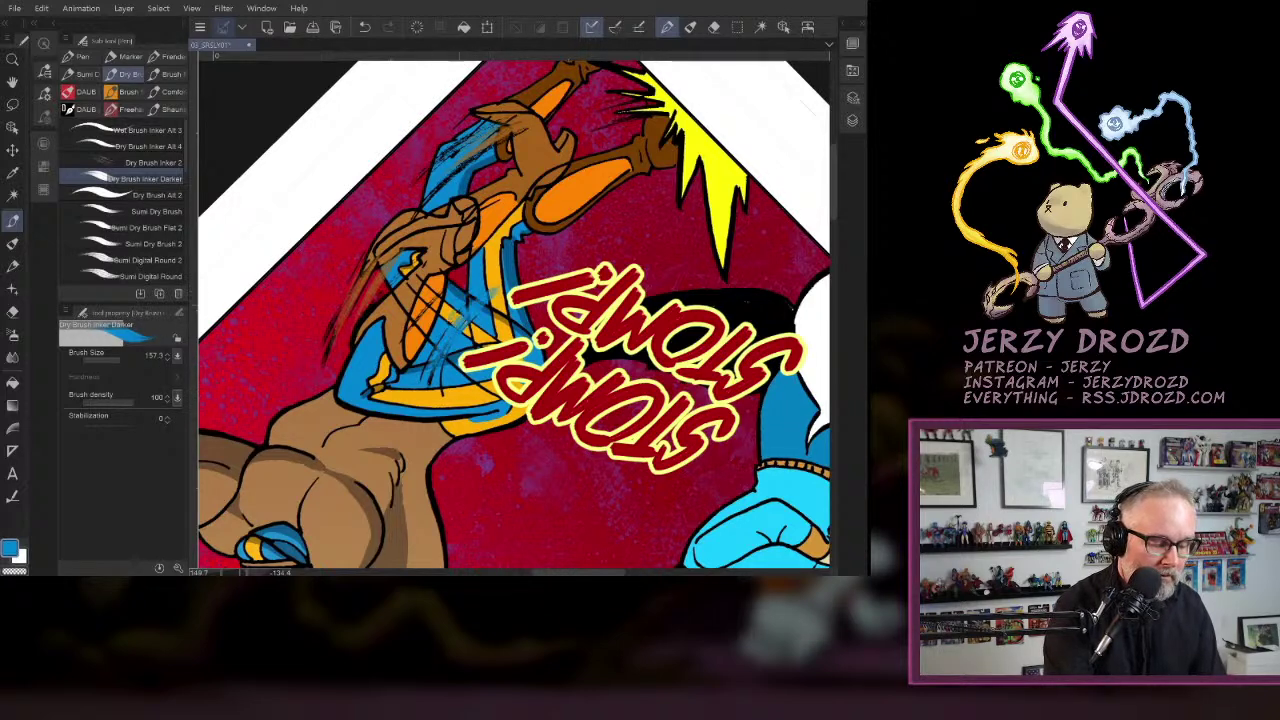
left_click(431, 230, "alt")
left_click_drag(382, 266, 346, 330)
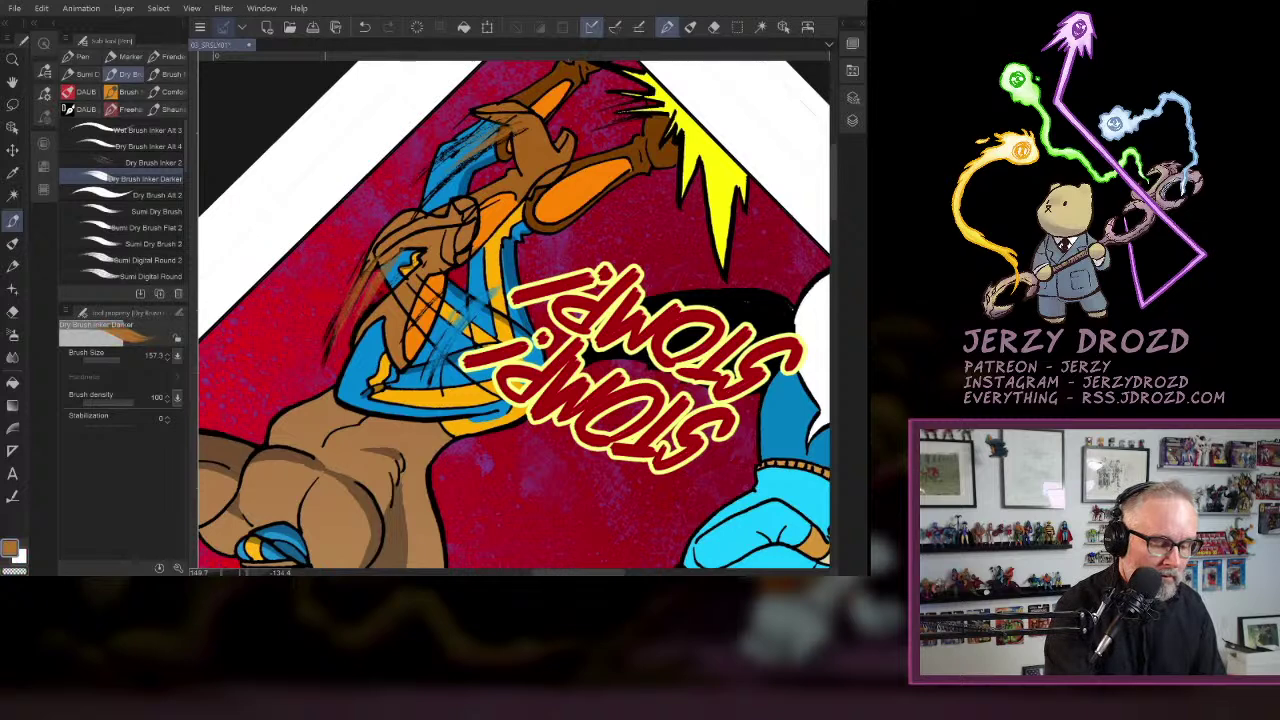
left_click_drag(357, 290, 320, 368)
mouse_move(386, 236)
left_mouse_down()
mouse_move(345, 310)
mouse_move(348, 296)
left_mouse_up()
left_click_drag(511, 117, 406, 184)
left_click_drag(455, 320, 440, 190)
left_click_drag(540, 300, 470, 365)
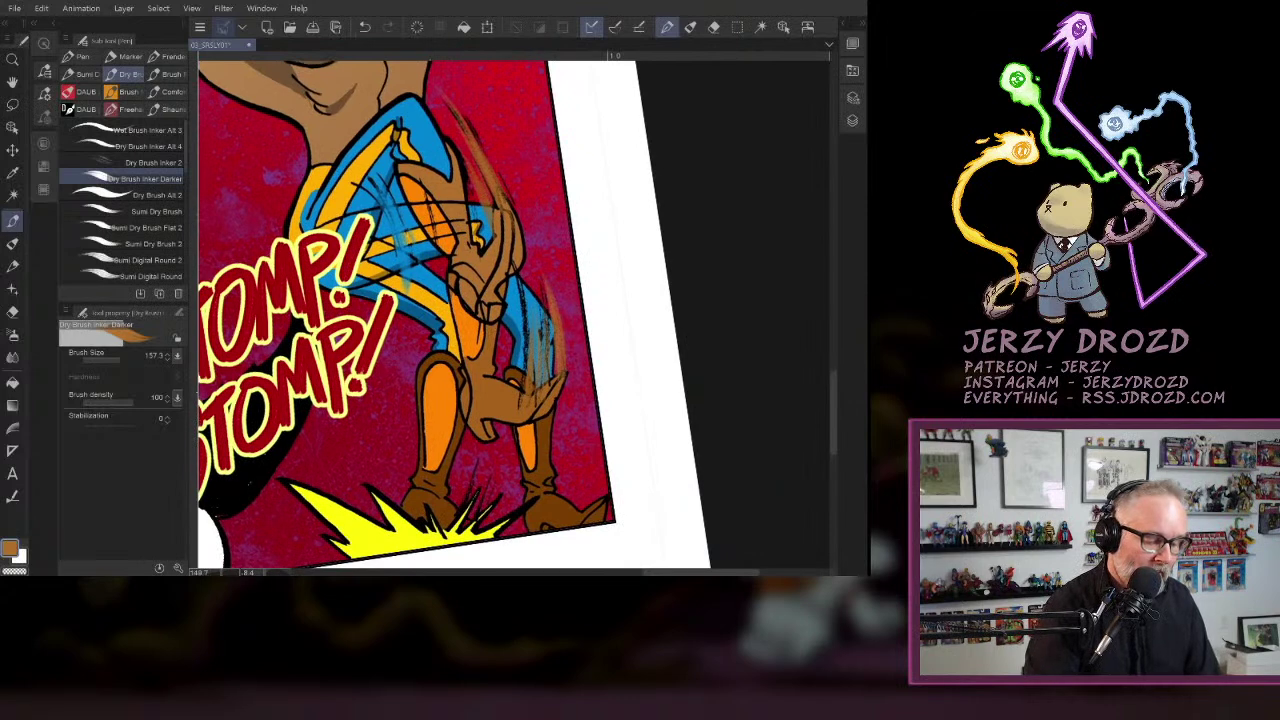
- On the shadows layer, auto-select the brown area of the wrestler's rear boot
key("asciicircum")
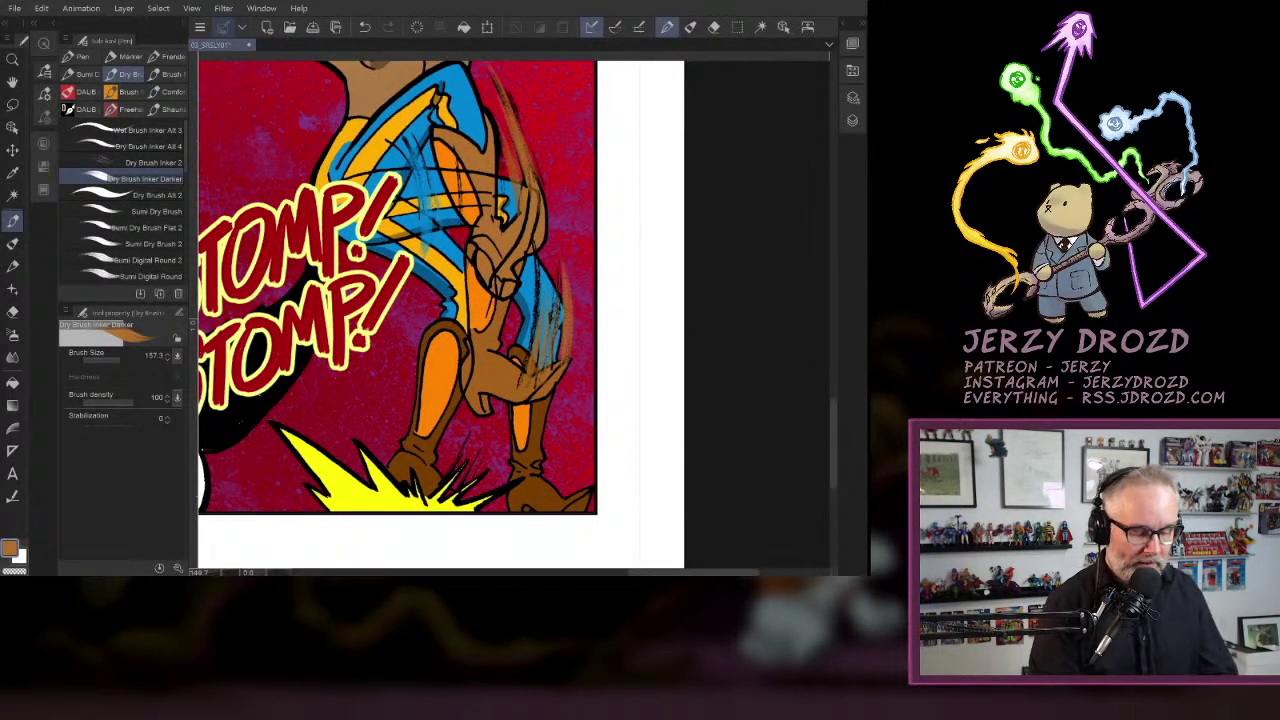
left_click(843, 22)
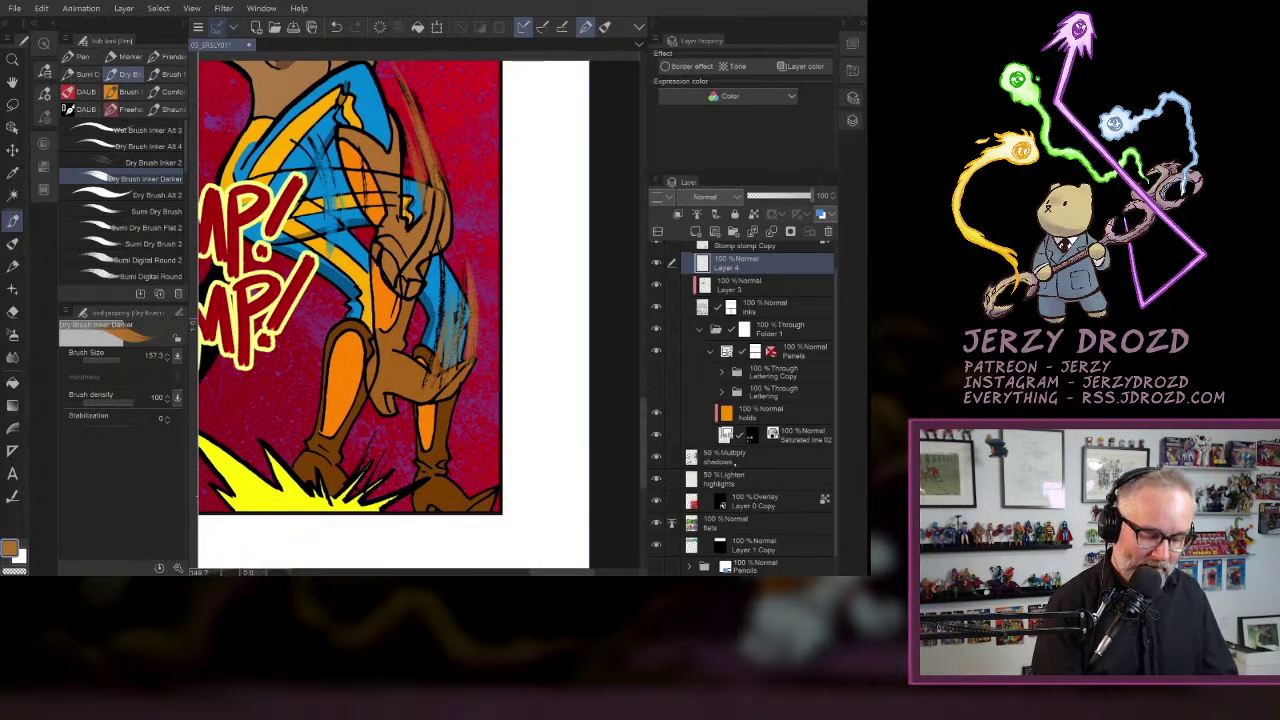
left_click(748, 461)
key("w")
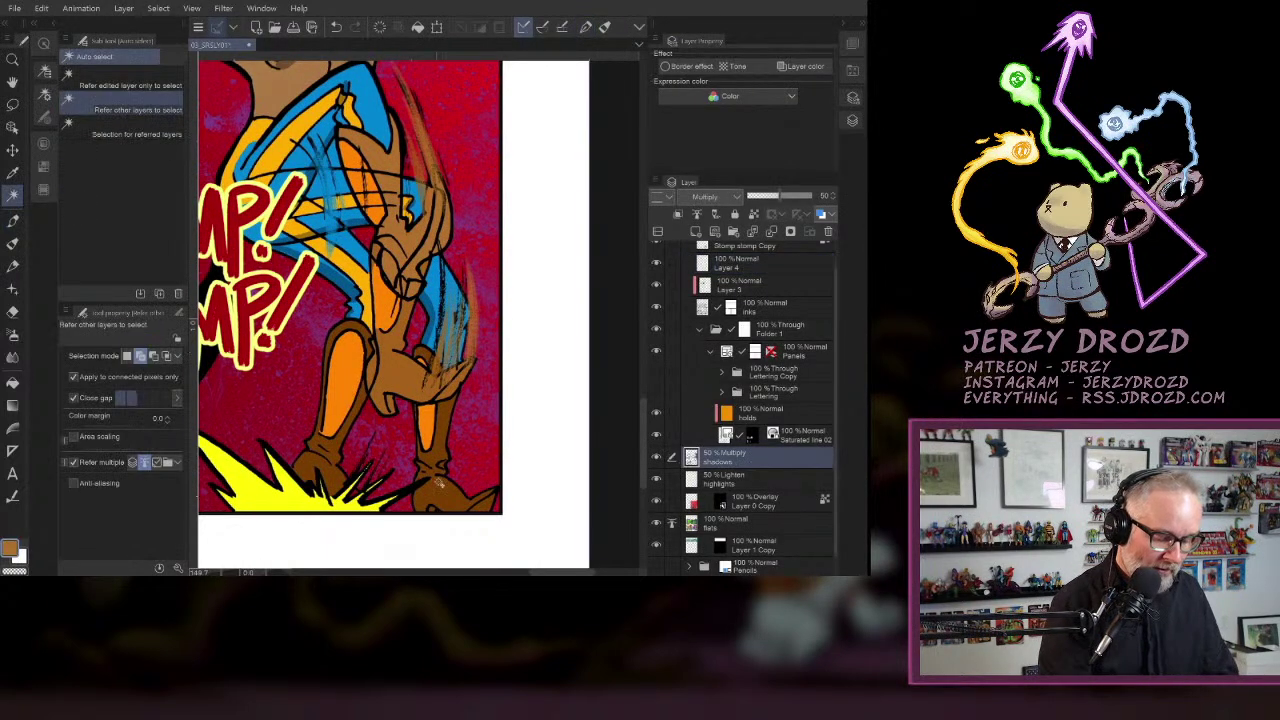
left_click(440, 483)
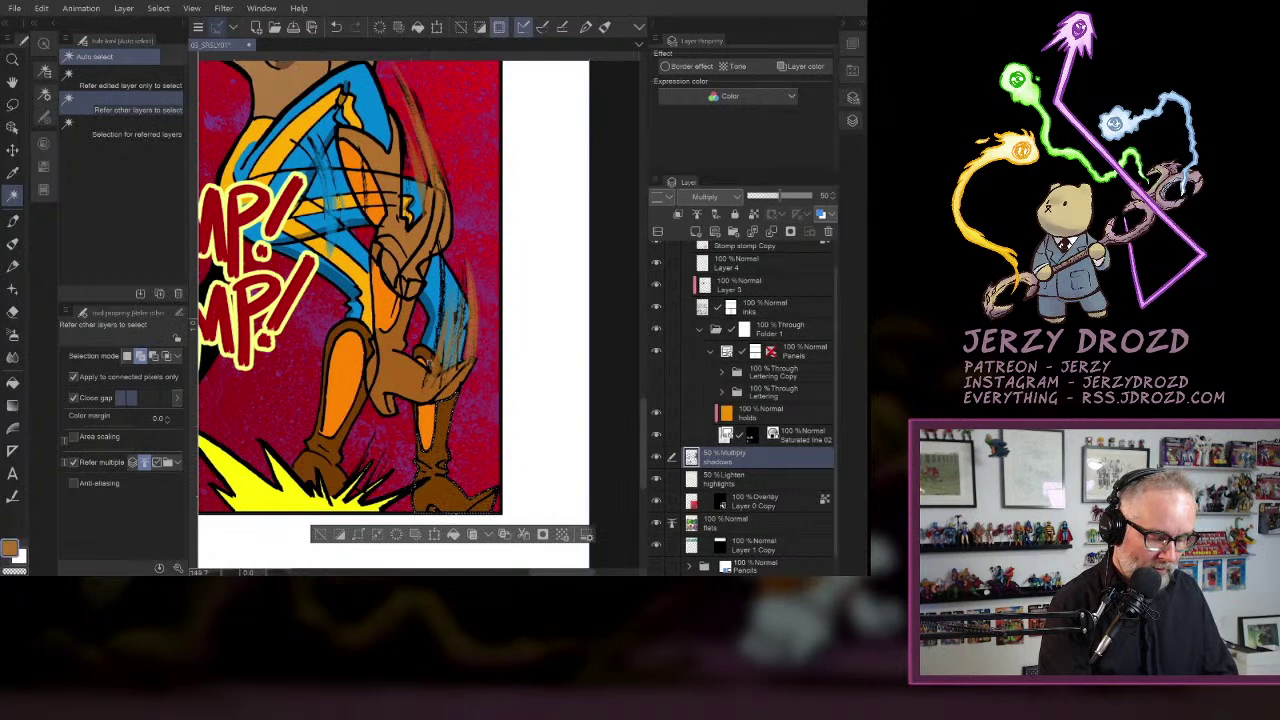
key("p")
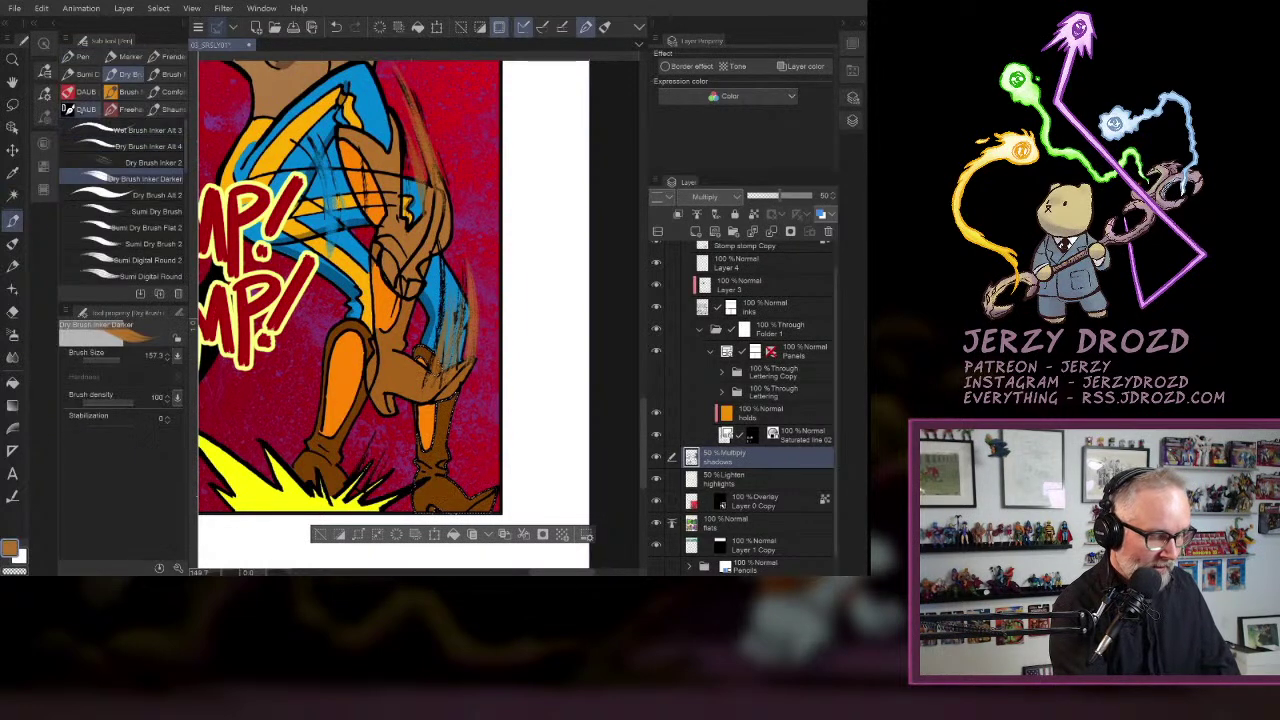
- Paint shading along the sole and heel of the rear boot with the Shadows color, and clear the selection
left_click(43, 117)
left_click(43, 143)
left_click(110, 328)
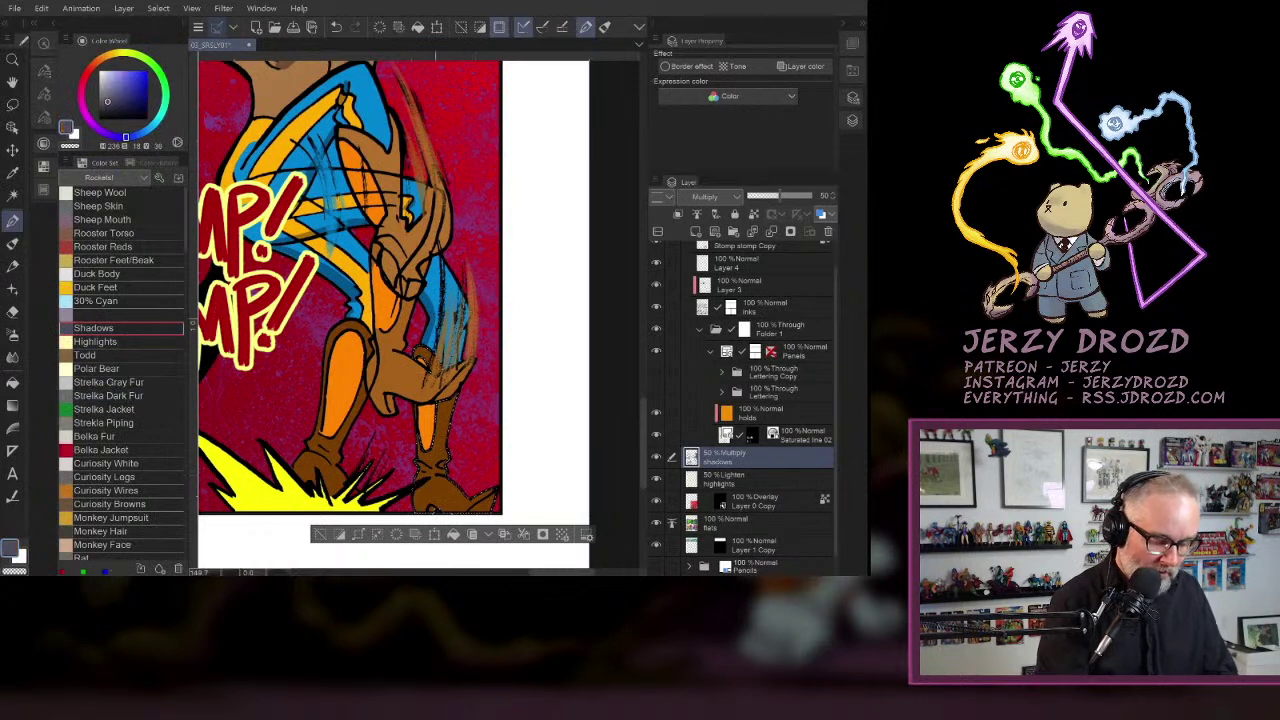
left_click_drag(470, 510, 497, 497)
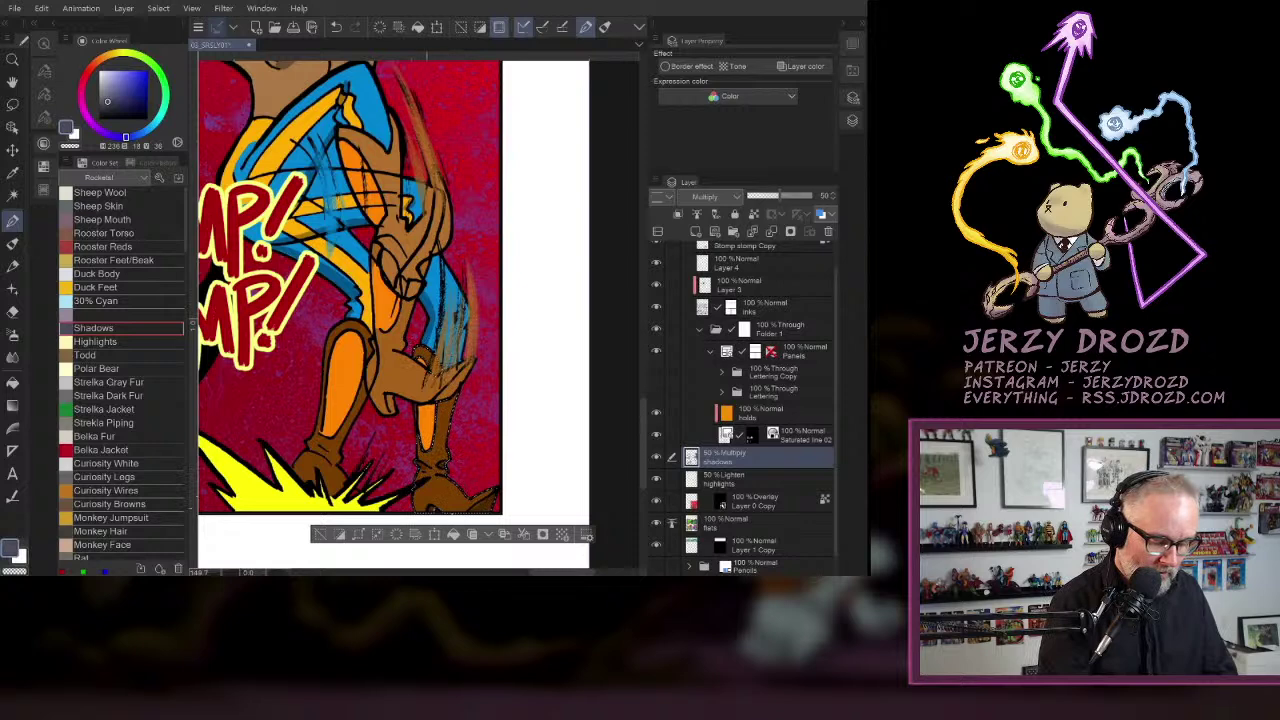
left_click_drag(420, 502, 437, 507)
scroll(419, 314, "down", 2)
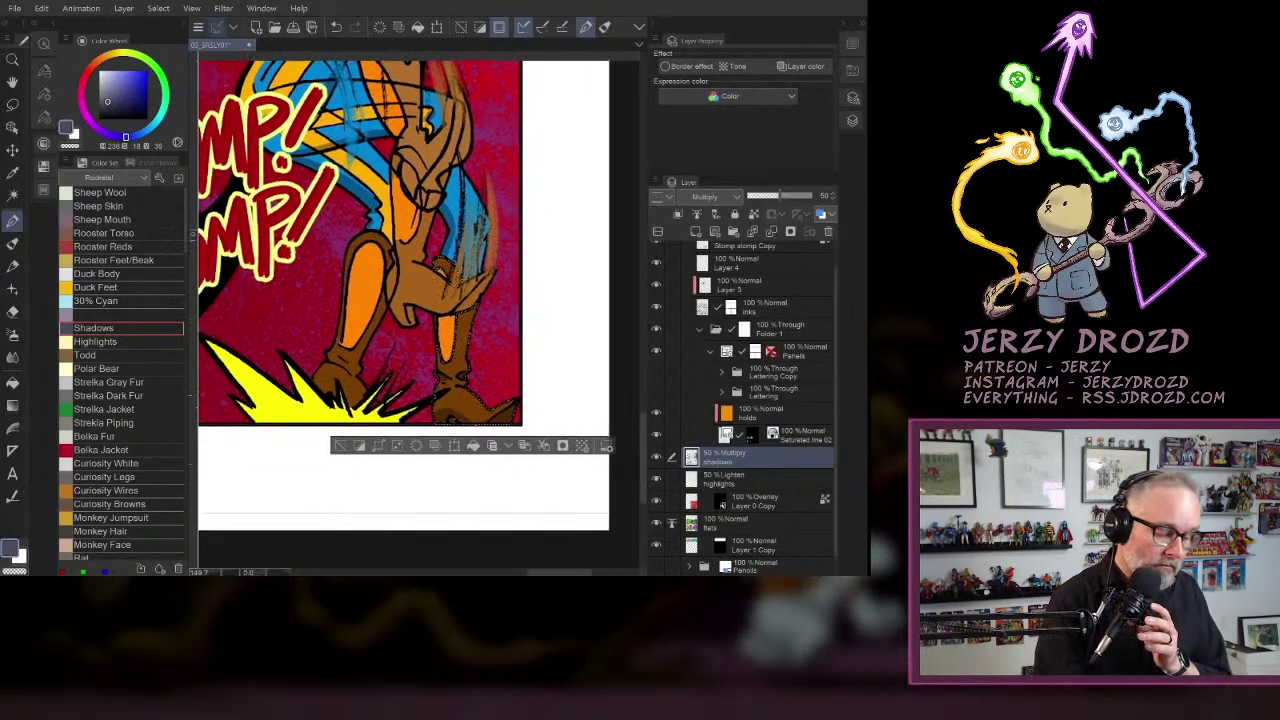
key("ctrl+d")
- Make Layer 3 active and mix a golden orange from the yellow sampled in the stomp impact burst
left_click_drag(419, 314, 453, 356)
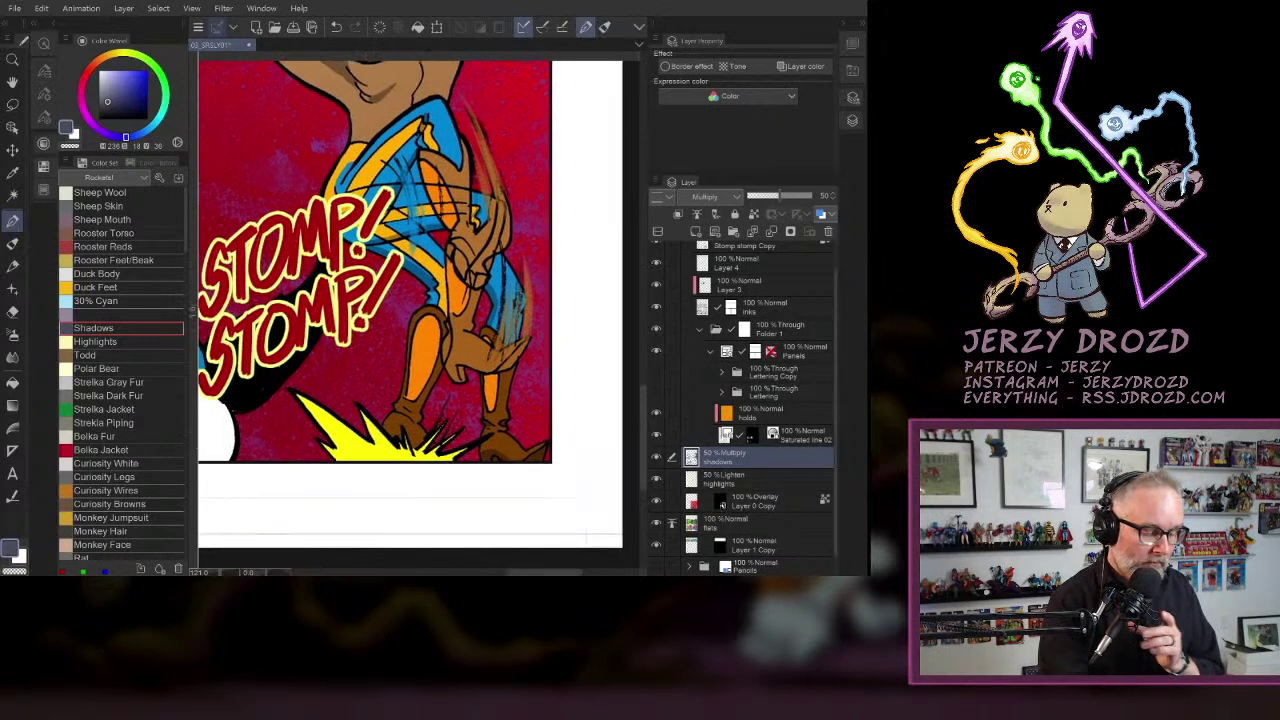
left_click(761, 283)
left_click_drag(437, 452, 525, 370)
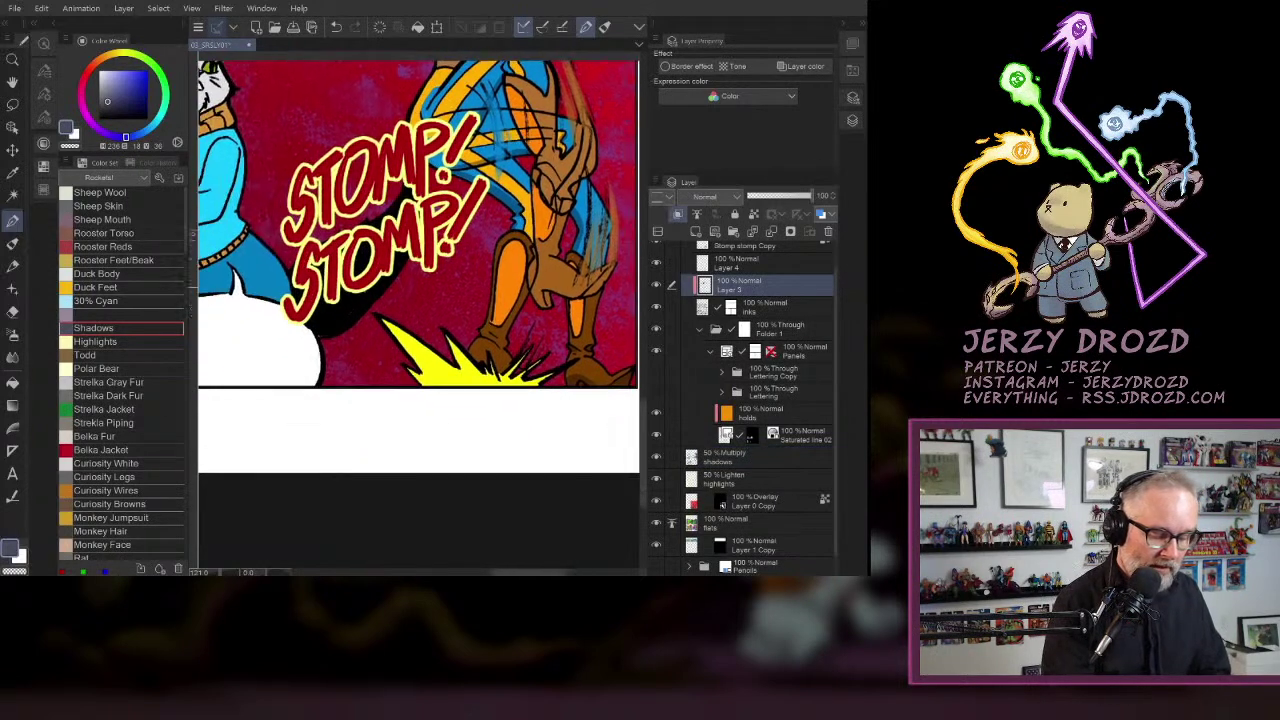
scroll(525, 370, "up", 5)
left_click(290, 308, "alt")
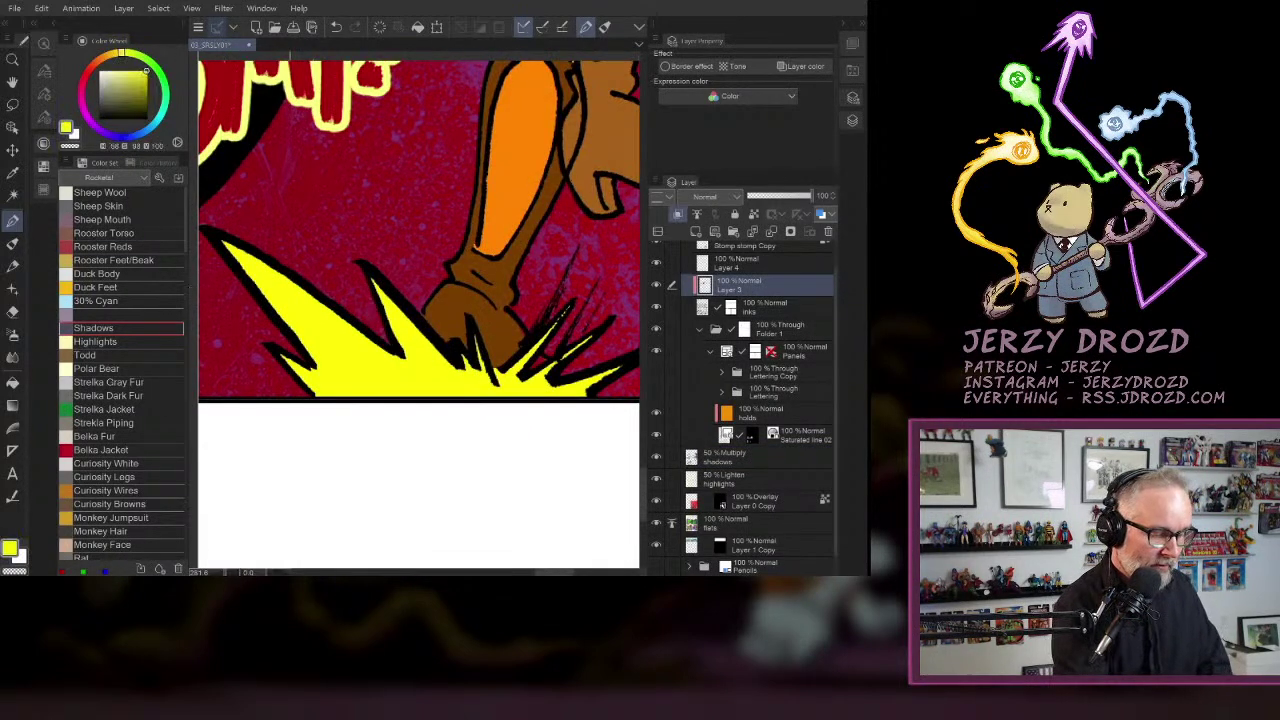
left_click(109, 55)
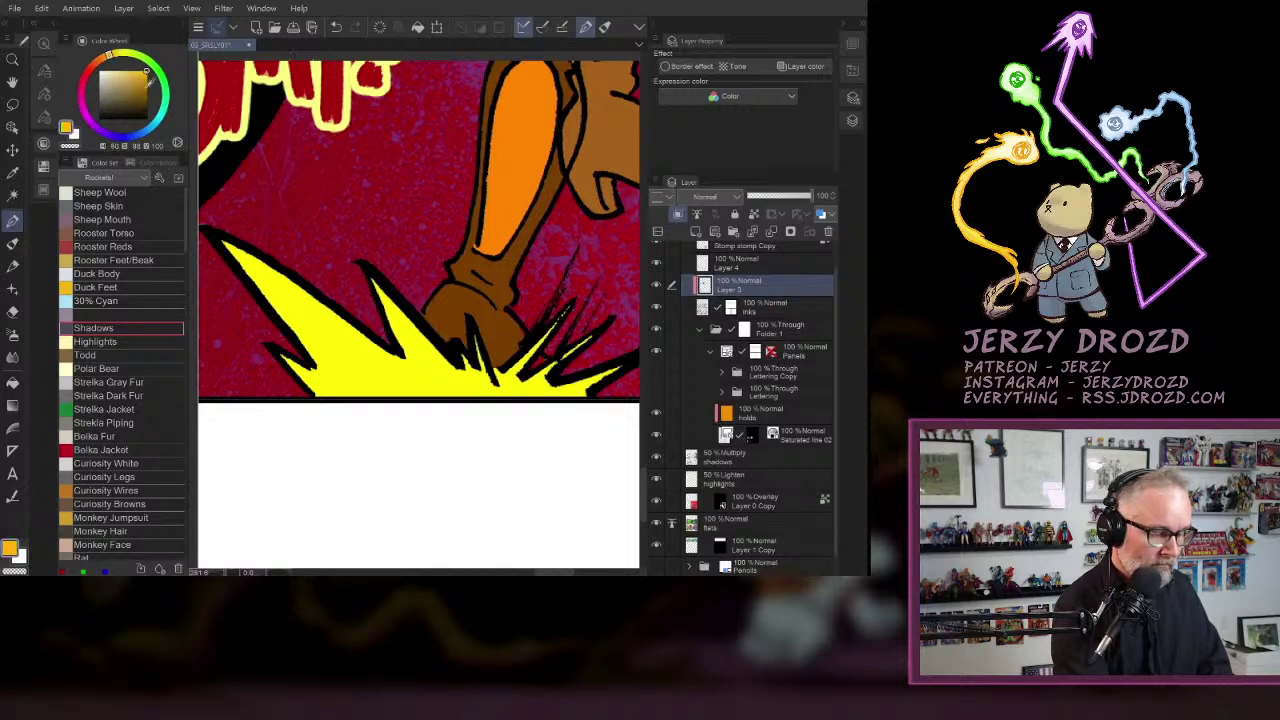
left_click(138, 75)
- Recolor the black outlines of the burst's lowest spikes golden orange and erase the overlap at the panel border
mouse_move(312, 292)
left_mouse_down()
mouse_move(190, 222)
mouse_move(240, 362)
mouse_move(210, 350)
mouse_move(250, 398)
mouse_move(357, 466)
mouse_move(357, 334)
left_mouse_up()
left_click(43, 144)
scroll(360, 338, "up", 3)
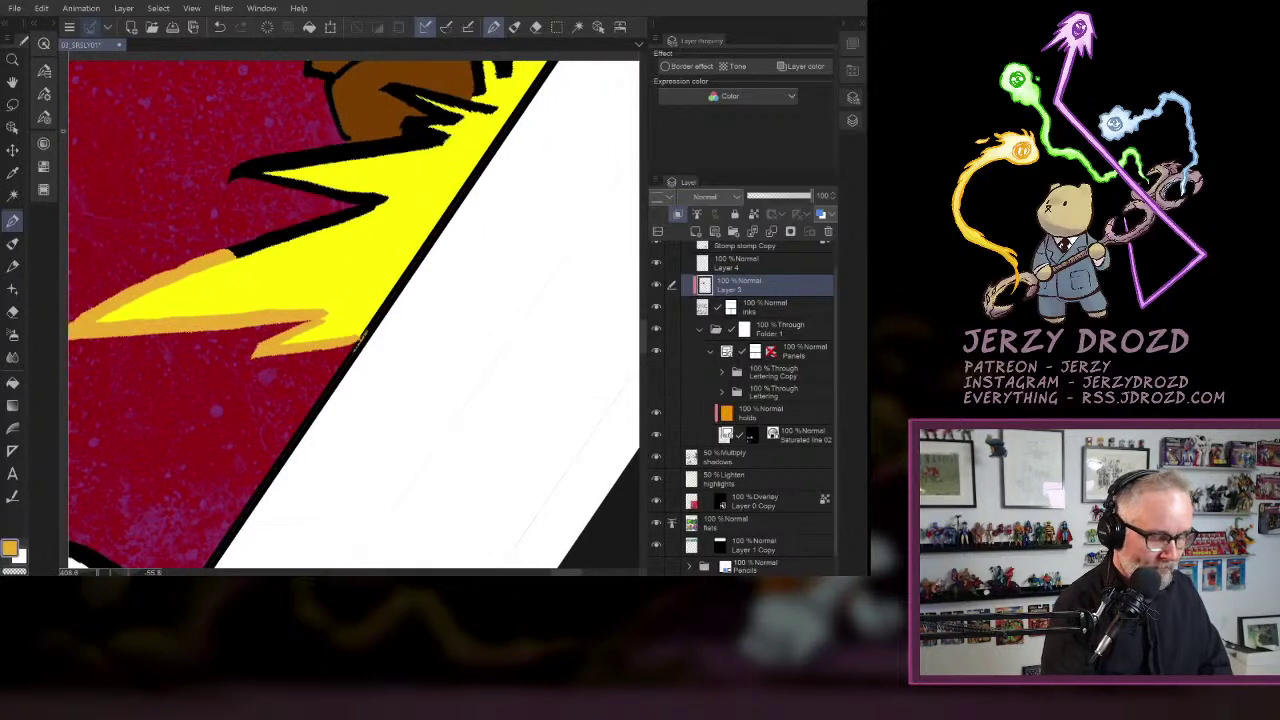
key("e")
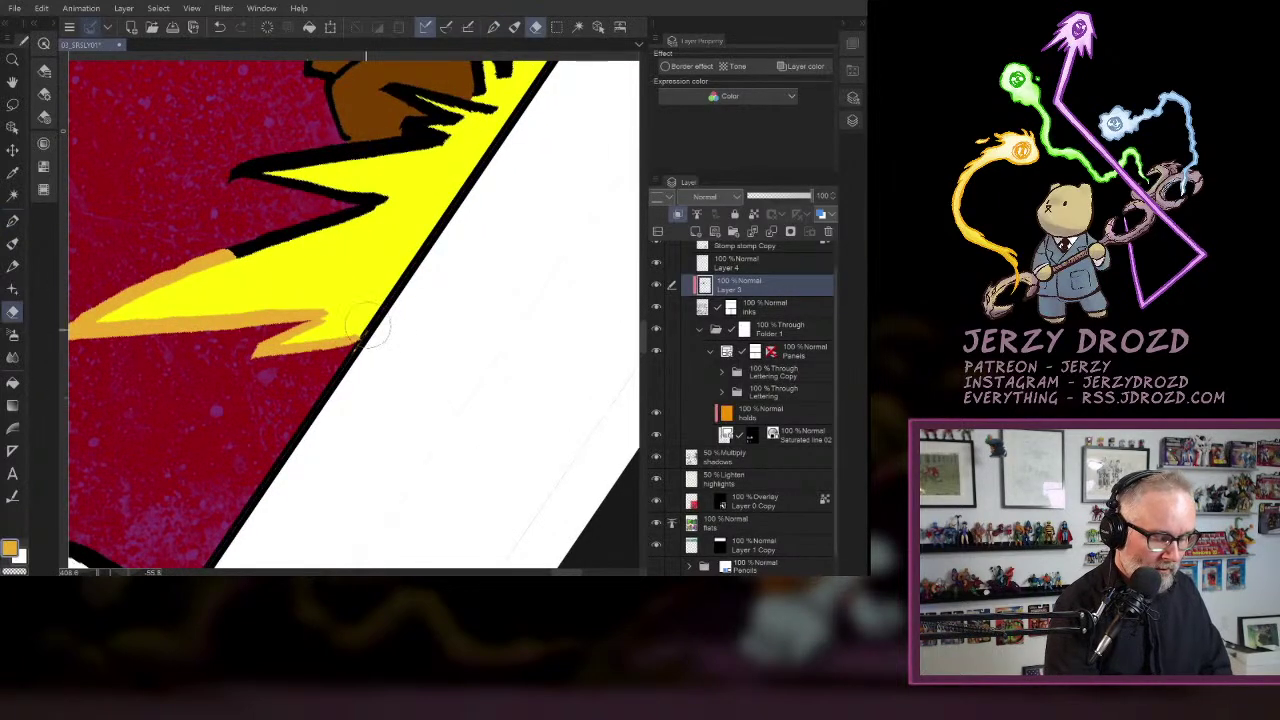
left_click_drag(373, 328, 367, 348)
key("p")
- Recolor the remaining black outlines of the burst's large spikes beside the stomping boot in golden orange
left_click_drag(376, 206, 232, 252)
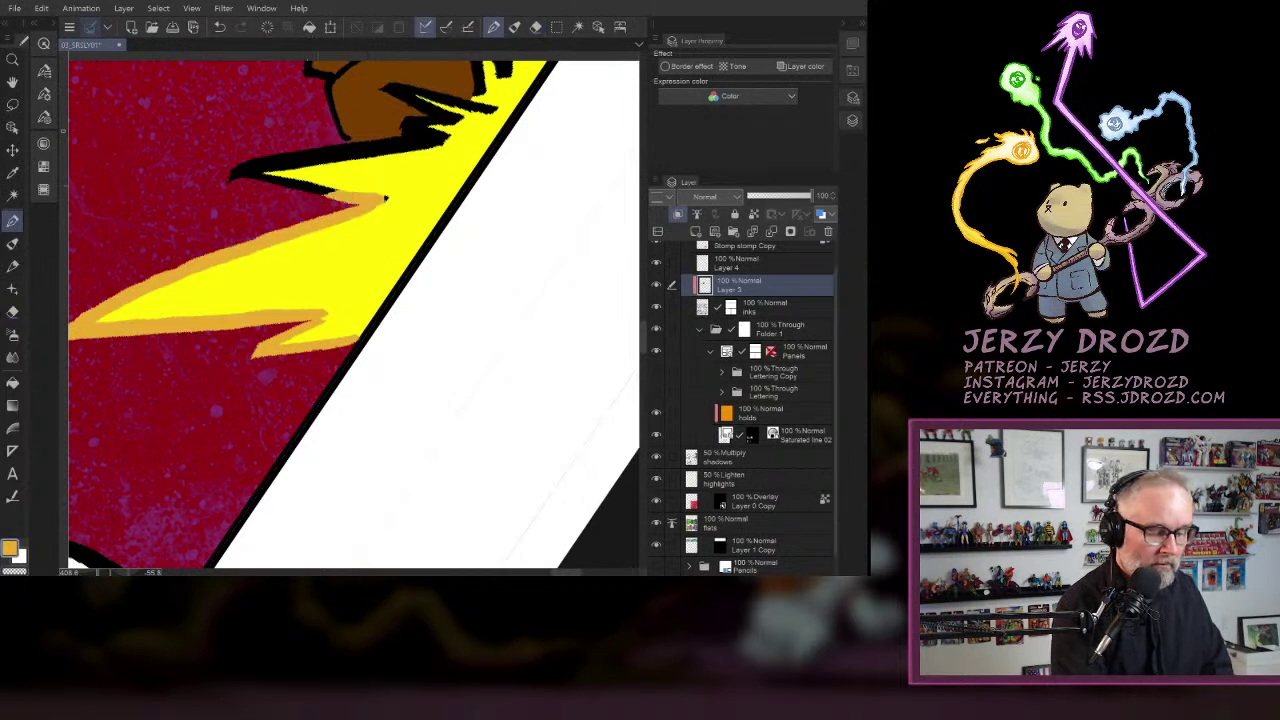
left_click_drag(336, 192, 228, 172)
mouse_move(304, 162)
left_mouse_down()
mouse_move(240, 170)
mouse_move(194, 216)
left_mouse_up()
left_click_drag(200, 216, 214, 367)
left_click_drag(306, 318, 226, 352)
mouse_move(261, 331)
left_mouse_down()
mouse_move(335, 300)
mouse_move(308, 320)
left_mouse_up()
left_click_drag(390, 262, 314, 305)
mouse_move(406, 226)
left_mouse_down()
mouse_move(330, 268)
mouse_move(314, 246)
left_mouse_up()
- Recolor the outlines of the narrow burst spikes in front of and between the boots in golden orange
mouse_move(430, 216)
left_mouse_down()
mouse_move(402, 232)
mouse_move(490, 296)
left_mouse_up()
left_click_drag(440, 190, 356, 346)
mouse_move(412, 194)
left_mouse_down()
mouse_move(358, 322)
mouse_move(406, 210)
mouse_move(384, 334)
left_mouse_up()
mouse_move(400, 278)
left_mouse_down()
mouse_move(384, 334)
mouse_move(416, 199)
left_mouse_up()
mouse_move(395, 333)
left_mouse_down()
mouse_move(477, 199)
mouse_move(420, 283)
mouse_move(465, 212)
mouse_move(424, 320)
mouse_move(524, 246)
mouse_move(485, 317)
left_mouse_up()
mouse_move(515, 240)
left_mouse_down()
mouse_move(577, 181)
mouse_move(524, 272)
left_mouse_up()
left_click_drag(578, 181, 530, 258)
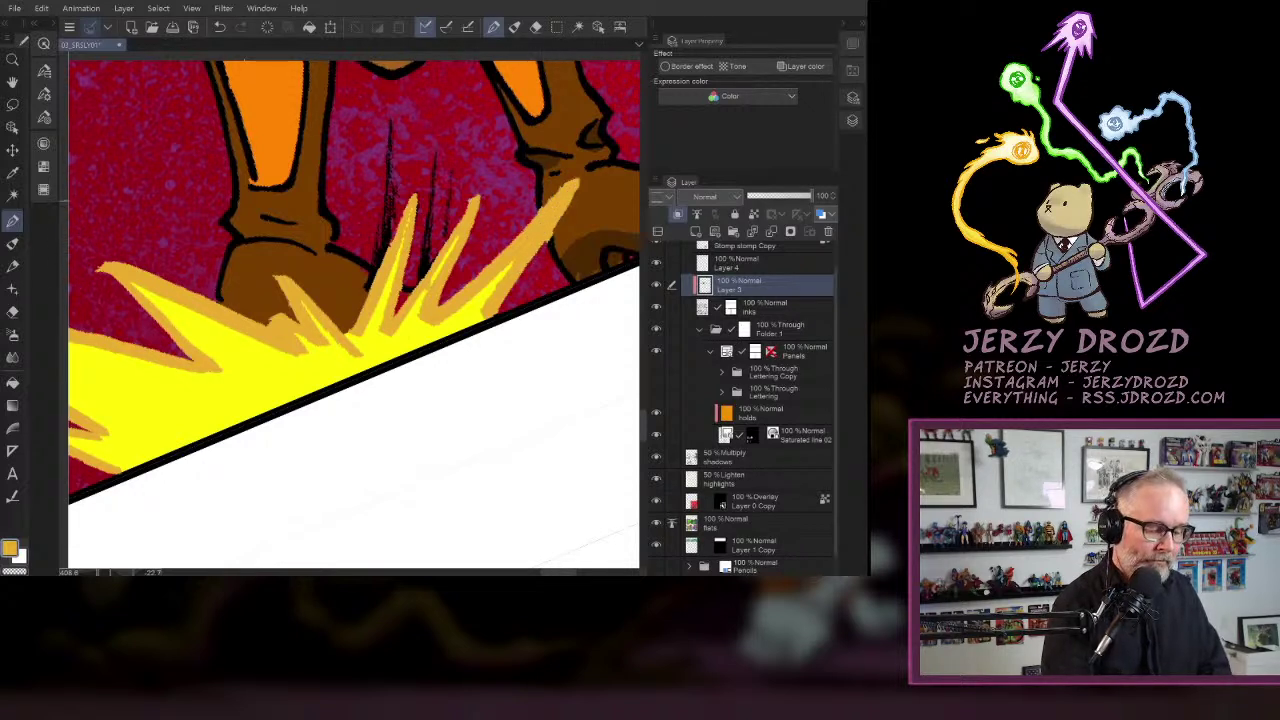
key("e")
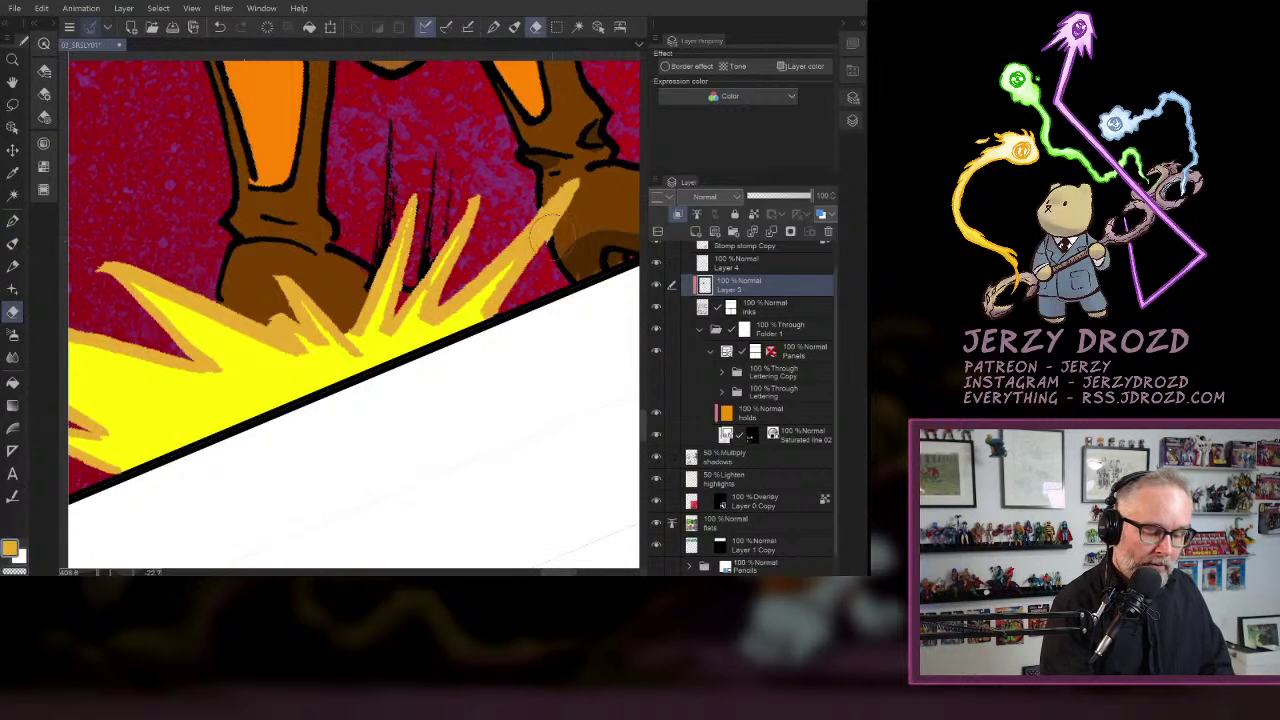
key("ctrl+minus")
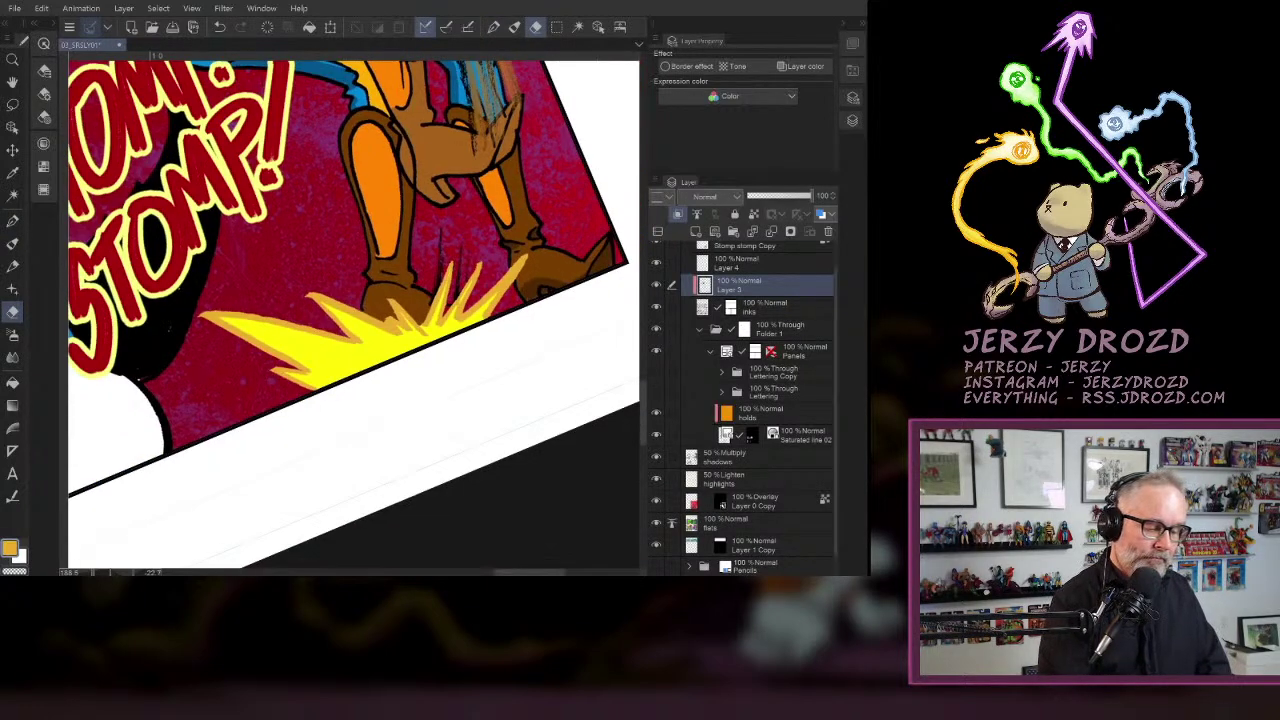
- Mix a muted gray-blue for the outlines of the sweat drops around the wrestler's head
key("ctrl+at")
key("ctrl+minus")
left_click_drag(400, 162, 430, 332)
scroll(400, 300, "down", 2)
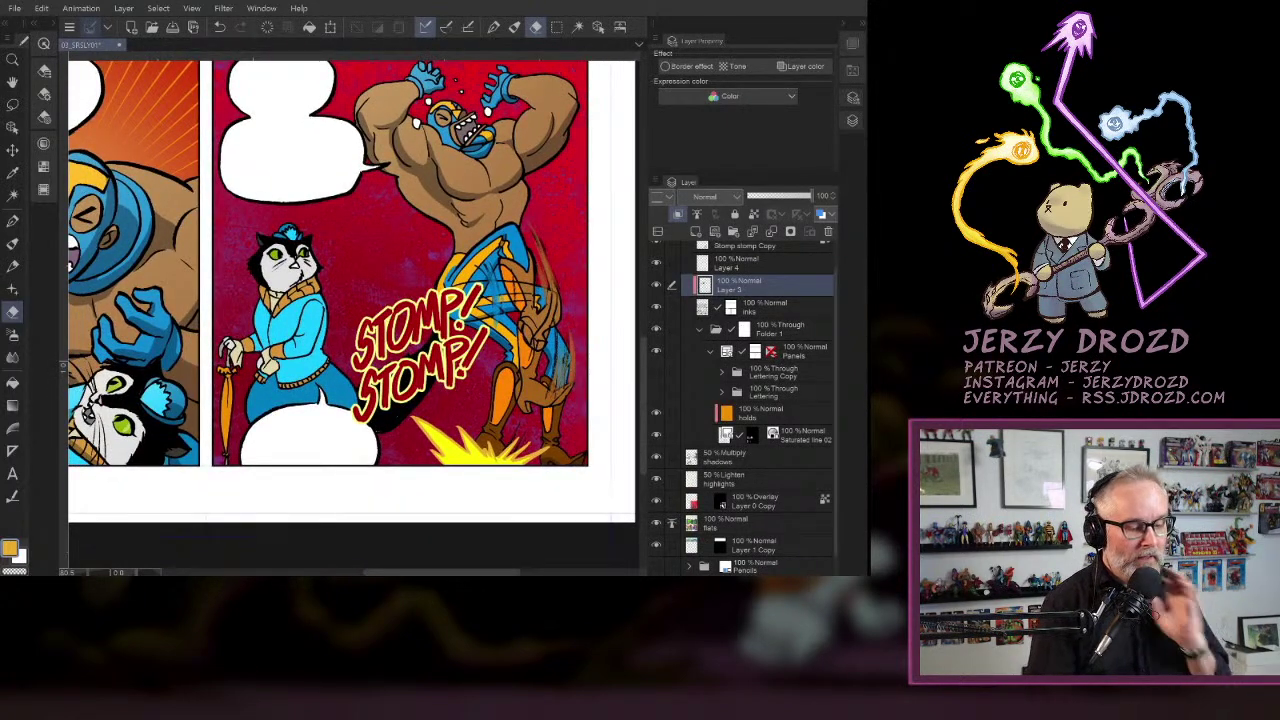
left_click_drag(400, 280, 424, 372)
scroll(480, 210, "up", 3)
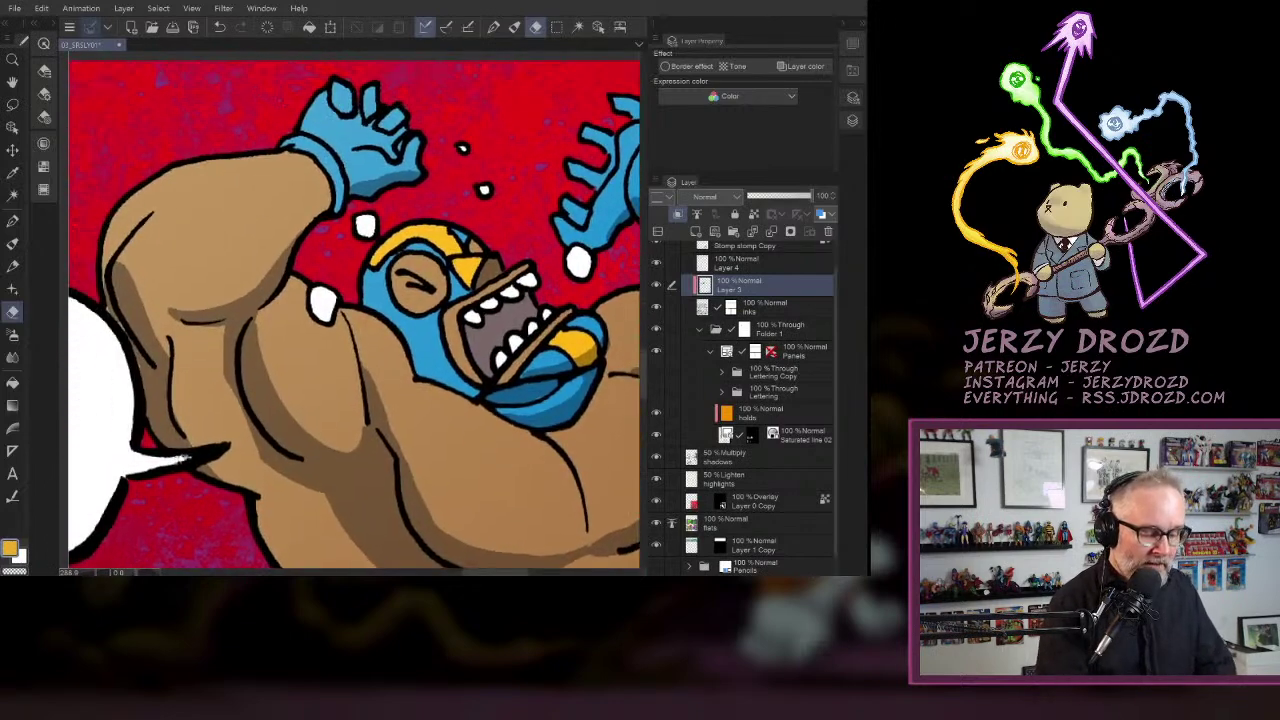
left_click(43, 143)
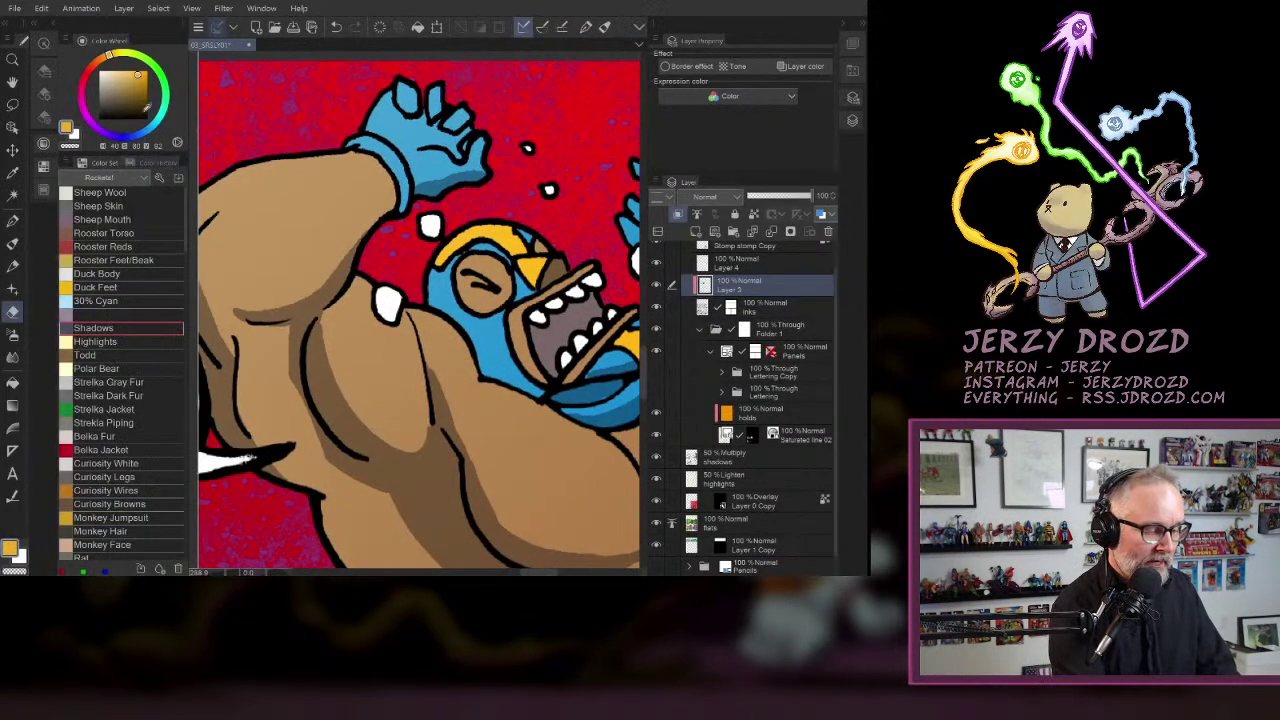
left_click_drag(122, 98, 98, 97)
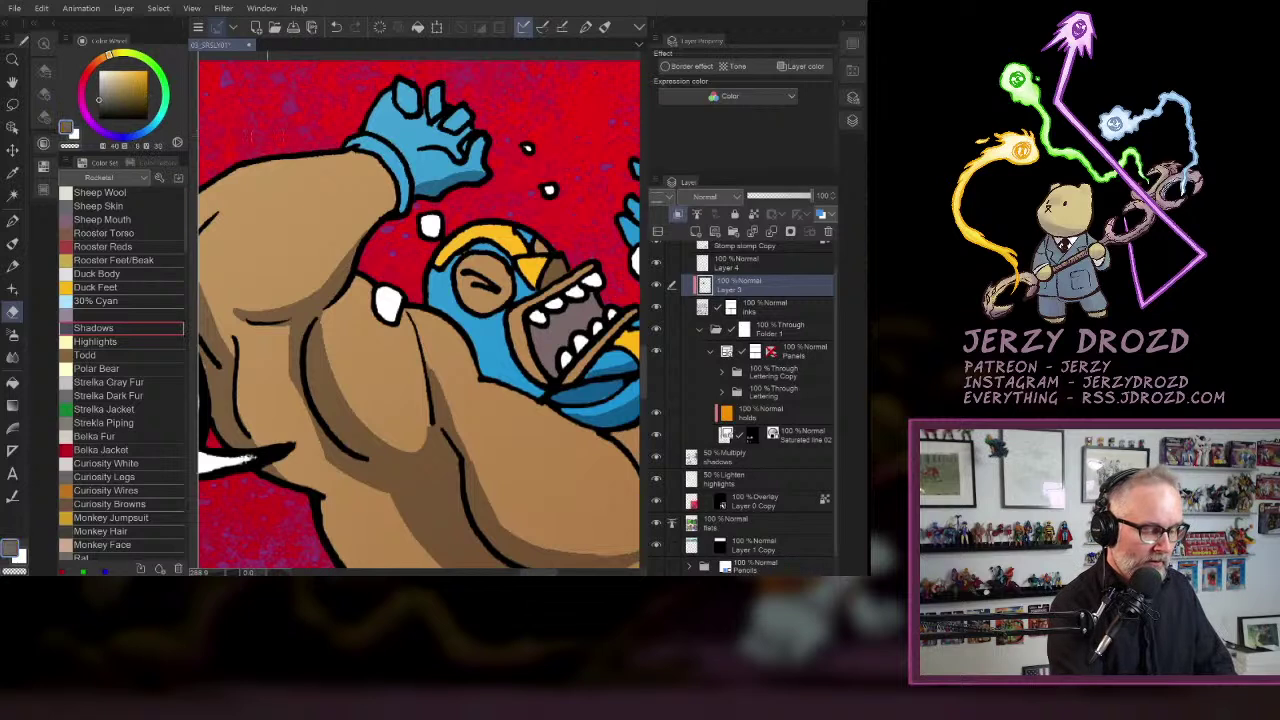
left_click(155, 122)
left_click(110, 93)
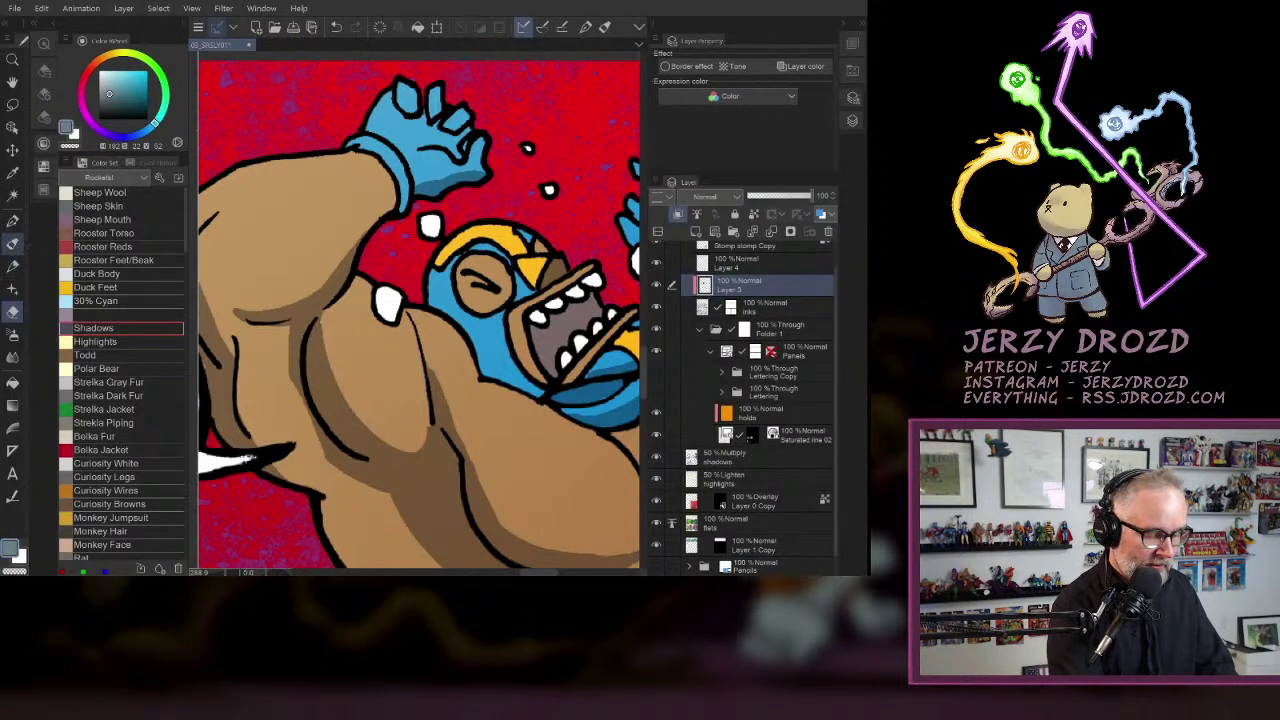
- Recolor the black outlines of the sweat drops around the roaring wrestler's head gray-blue on Layer 3
left_click(12, 221)
mouse_move(375, 301)
left_mouse_down()
mouse_move(382, 320)
mouse_move(399, 315)
mouse_move(396, 288)
mouse_move(373, 292)
left_mouse_up()
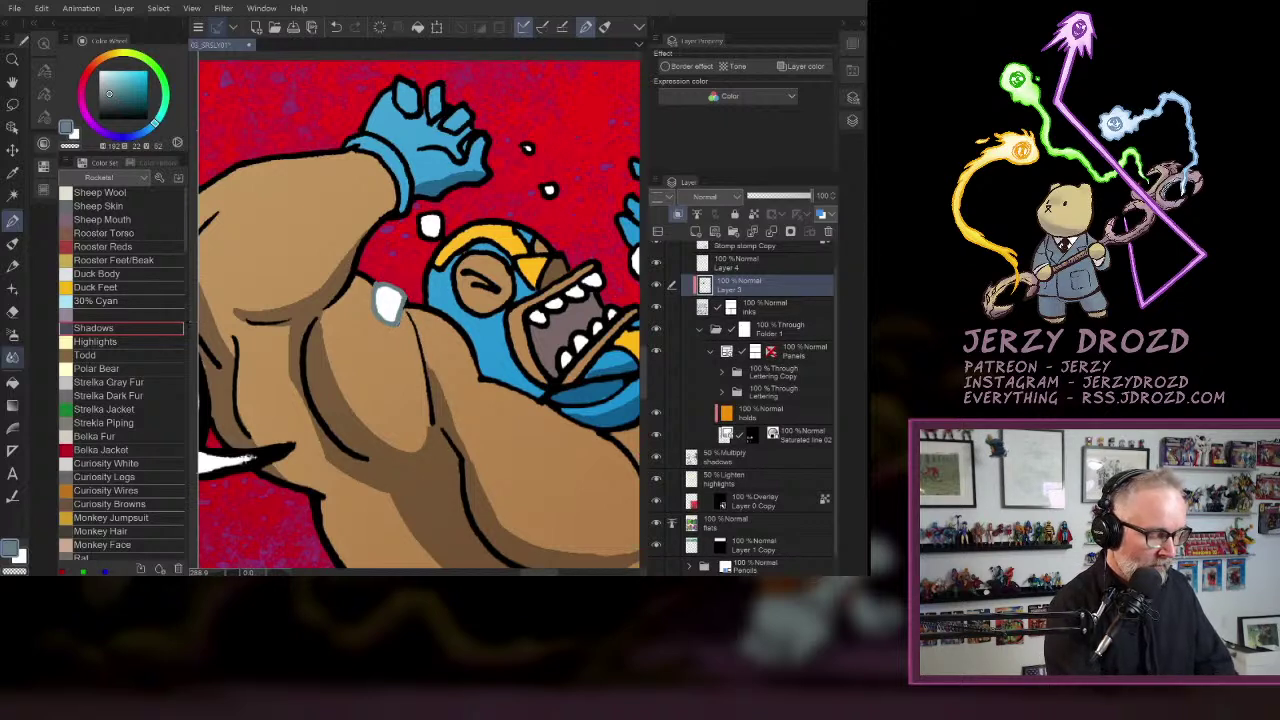
key("e")
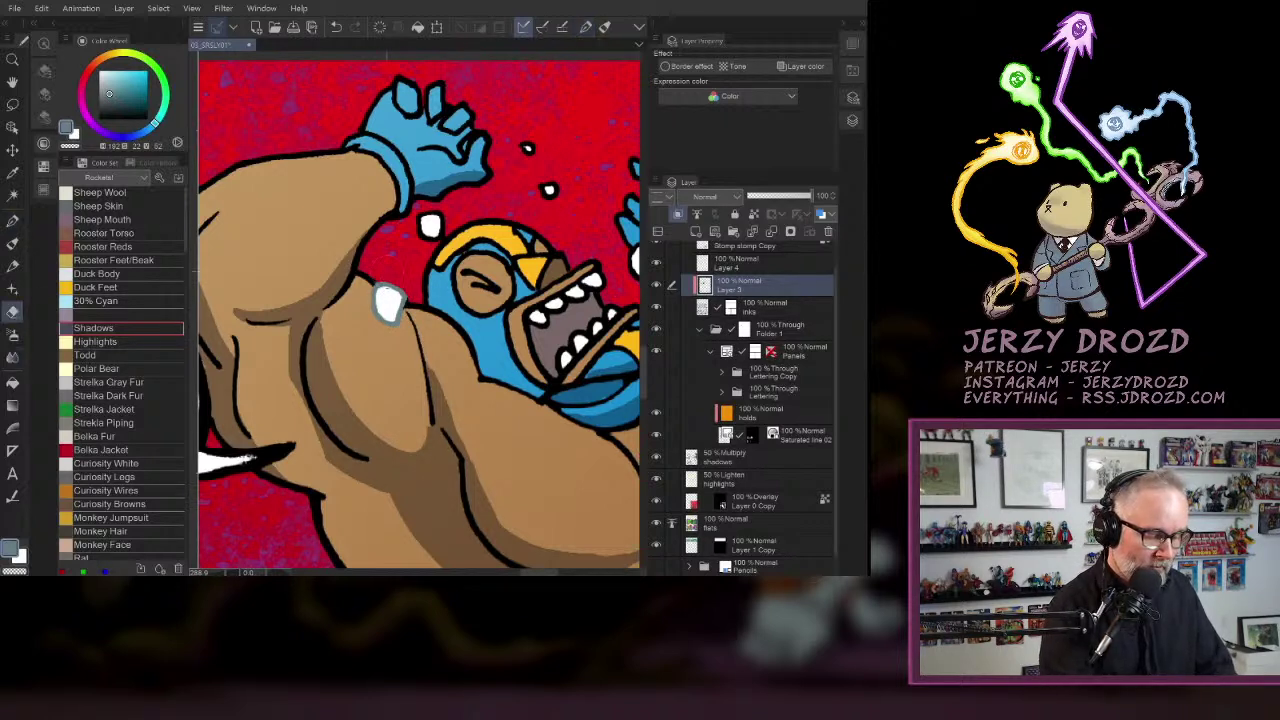
key("p")
left_click_drag(430, 213, 426, 238)
left_click_drag(432, 213, 441, 228)
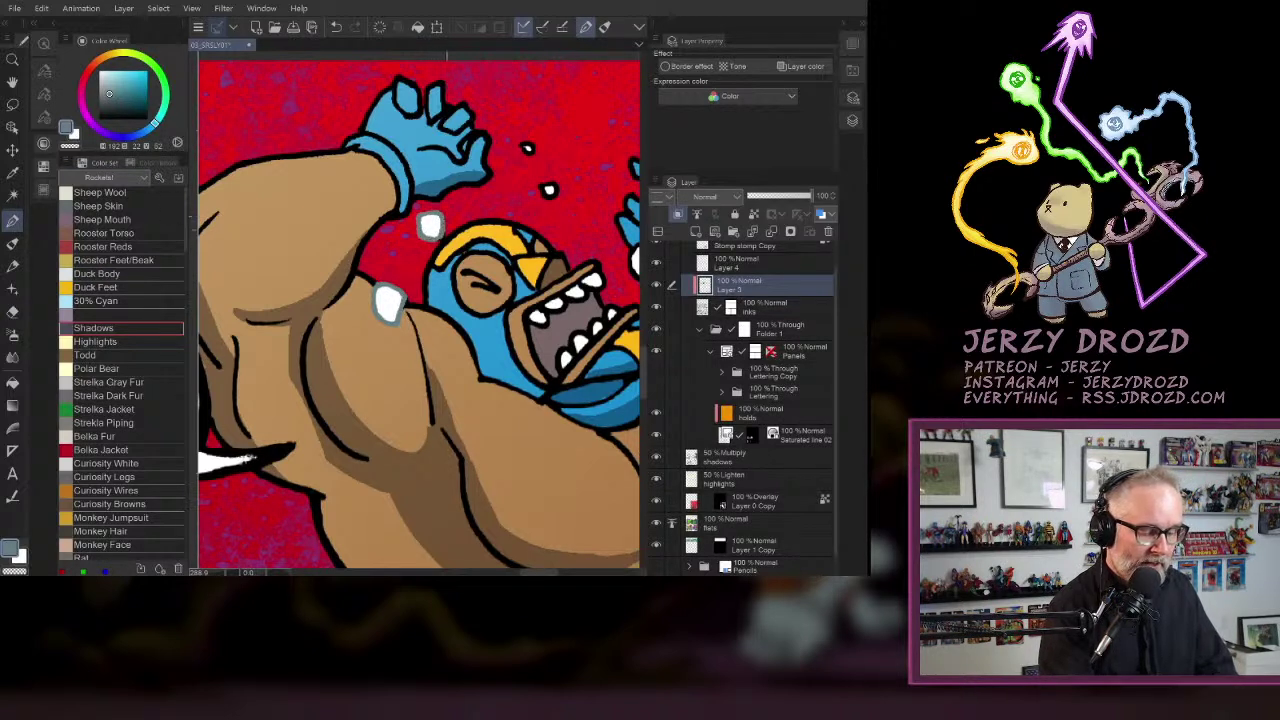
mouse_move(522, 144)
left_mouse_down()
mouse_move(554, 195)
mouse_move(429, 192)
left_mouse_up()
mouse_move(509, 246)
left_mouse_down()
mouse_move(498, 271)
mouse_move(512, 282)
mouse_move(527, 262)
mouse_move(504, 250)
mouse_move(517, 247)
left_mouse_up()
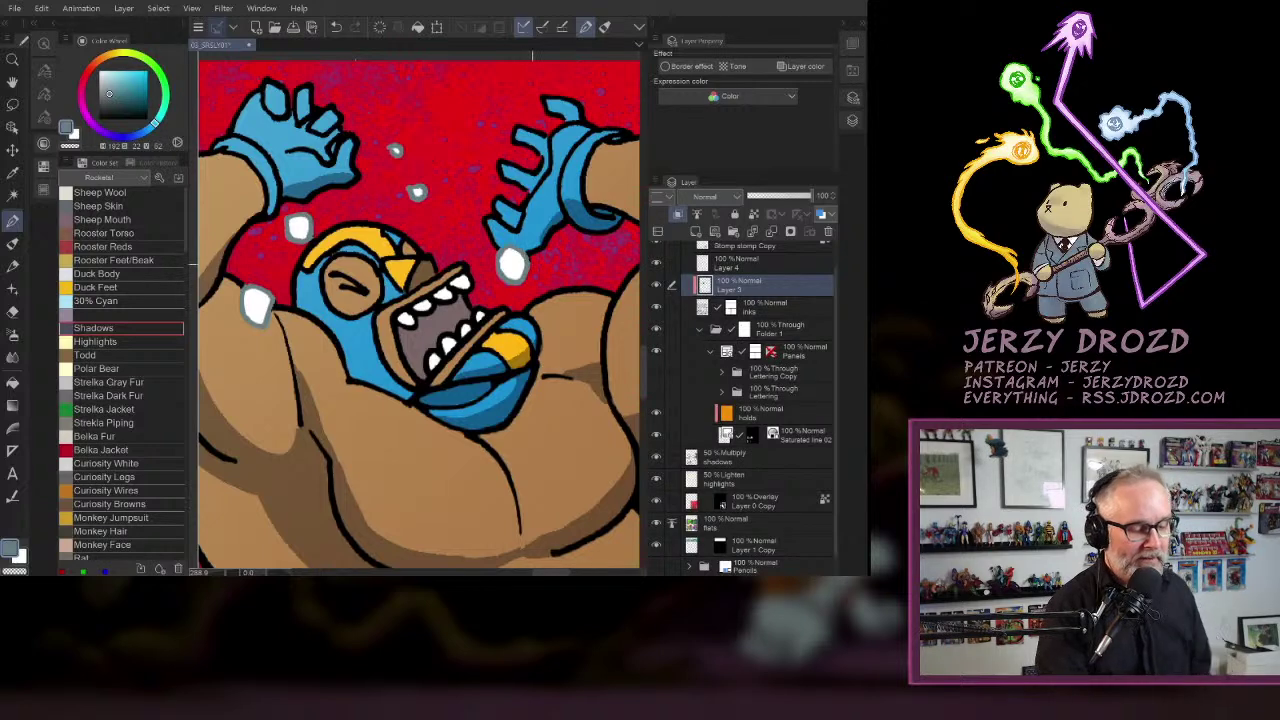
- On the highlights layer, select the cat's face, hat and blue clothing in the lower-right panel with Auto Select
scroll(499, 369, "down", 4)
left_click_drag(499, 369, 557, 311)
scroll(523, 363, "down", 4)
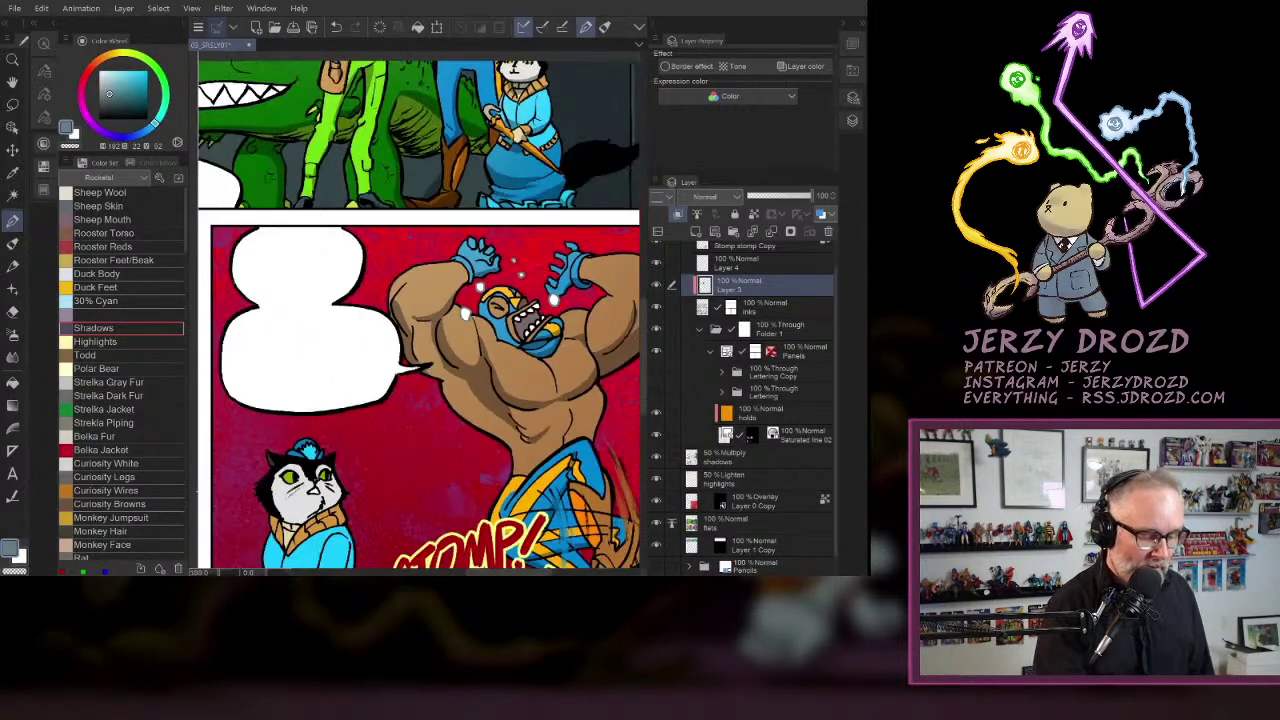
left_click_drag(523, 363, 547, 248)
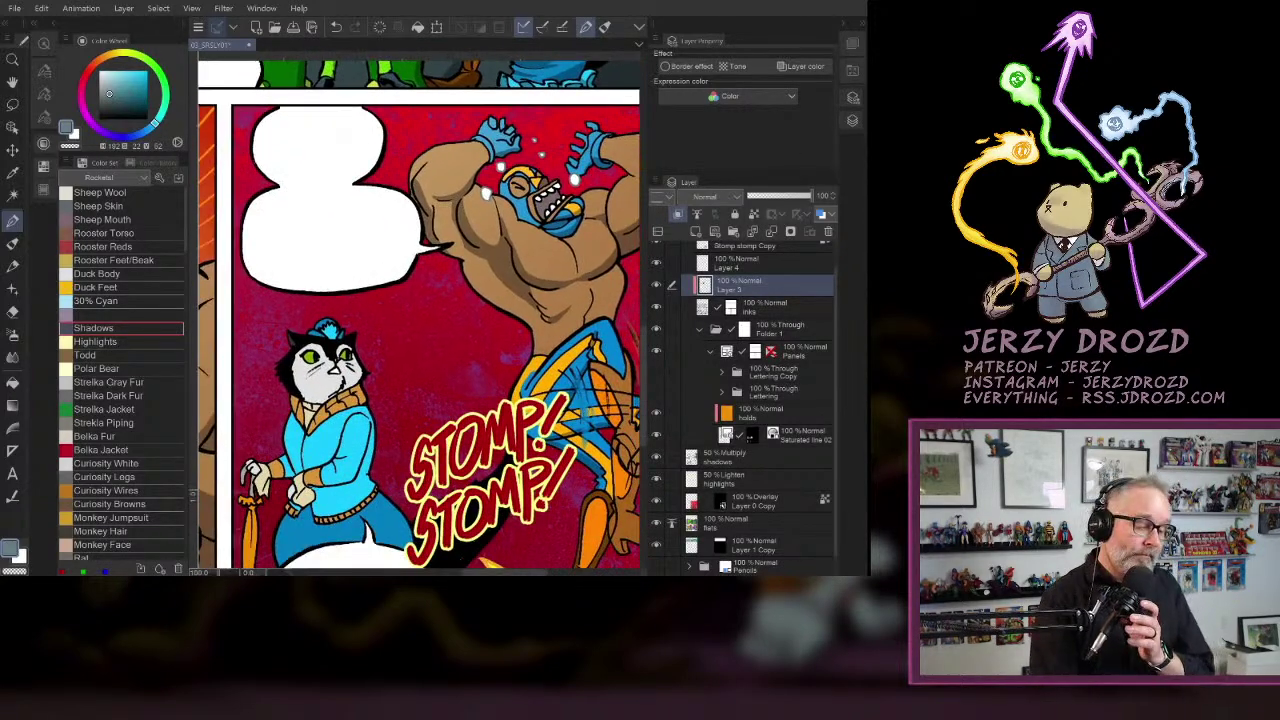
mouse_move(466, 325)
left_mouse_down()
mouse_move(420, 310)
mouse_move(474, 314)
left_mouse_up()
key("ctrl+minus")
scroll(418, 317, "down", 2)
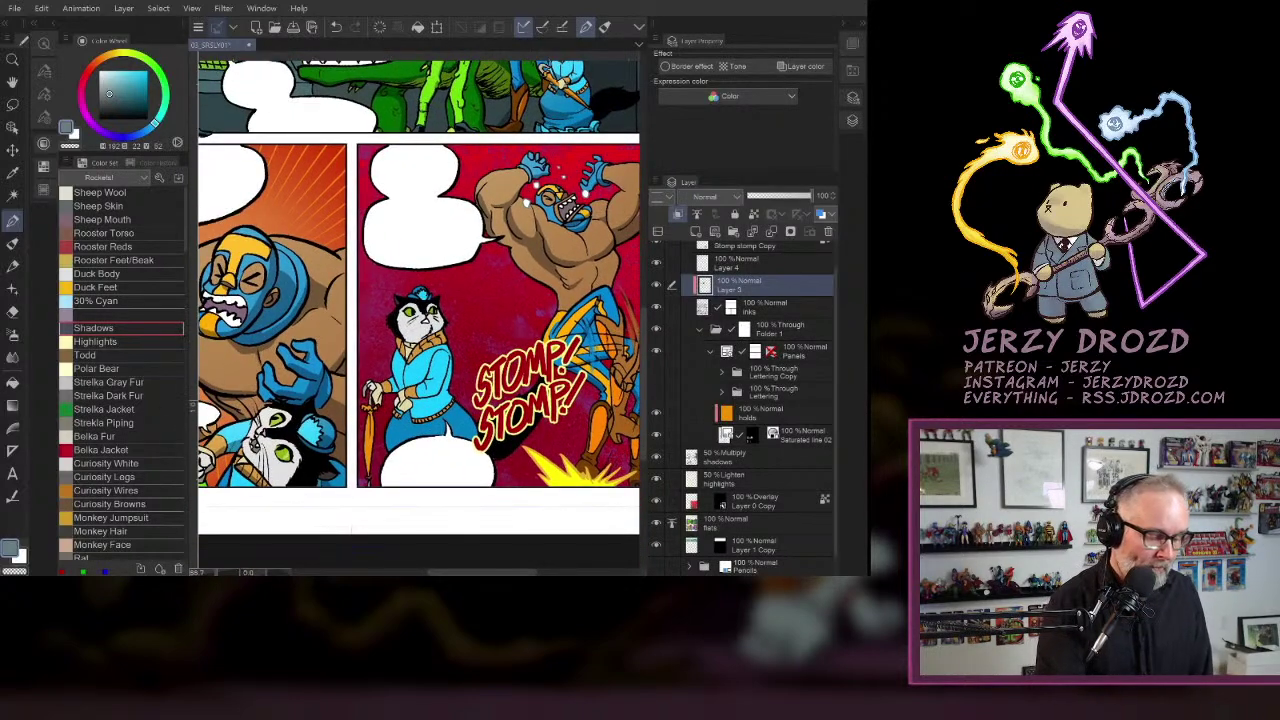
key("ctrl+plus")
left_click(13, 196)
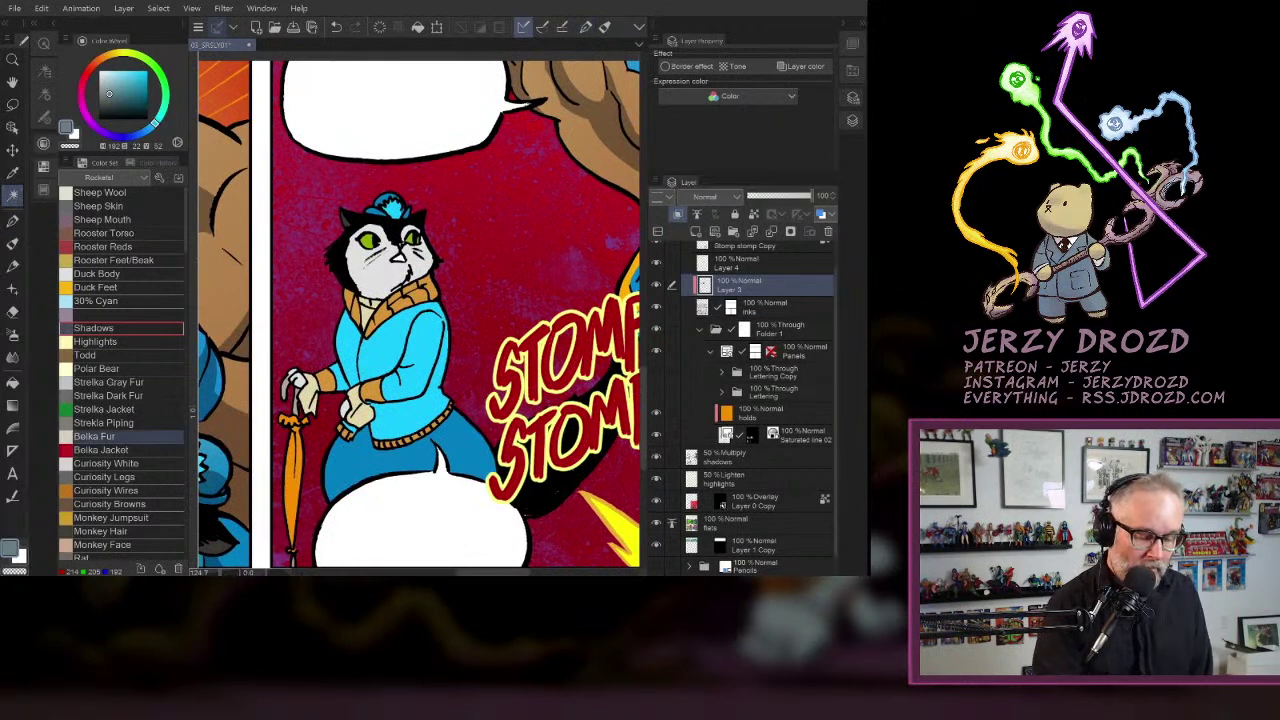
left_click(742, 459)
left_click(735, 480)
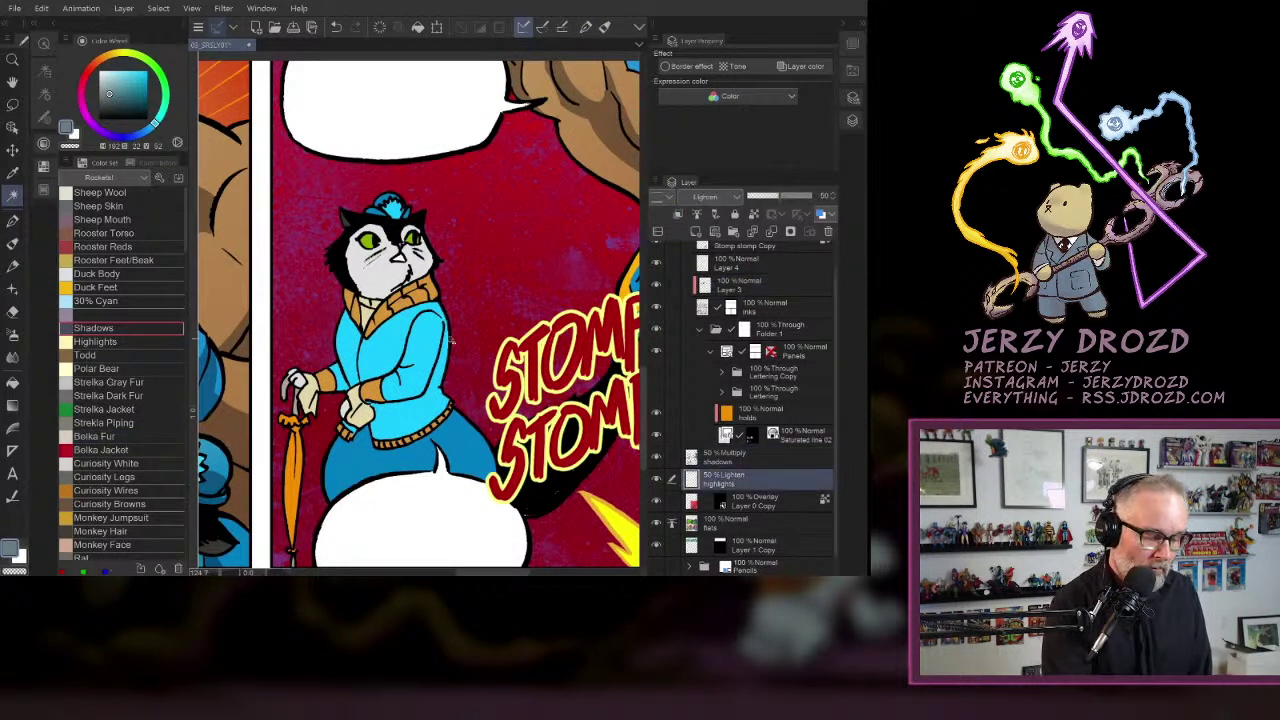
left_click(378, 250)
left_click(390, 243)
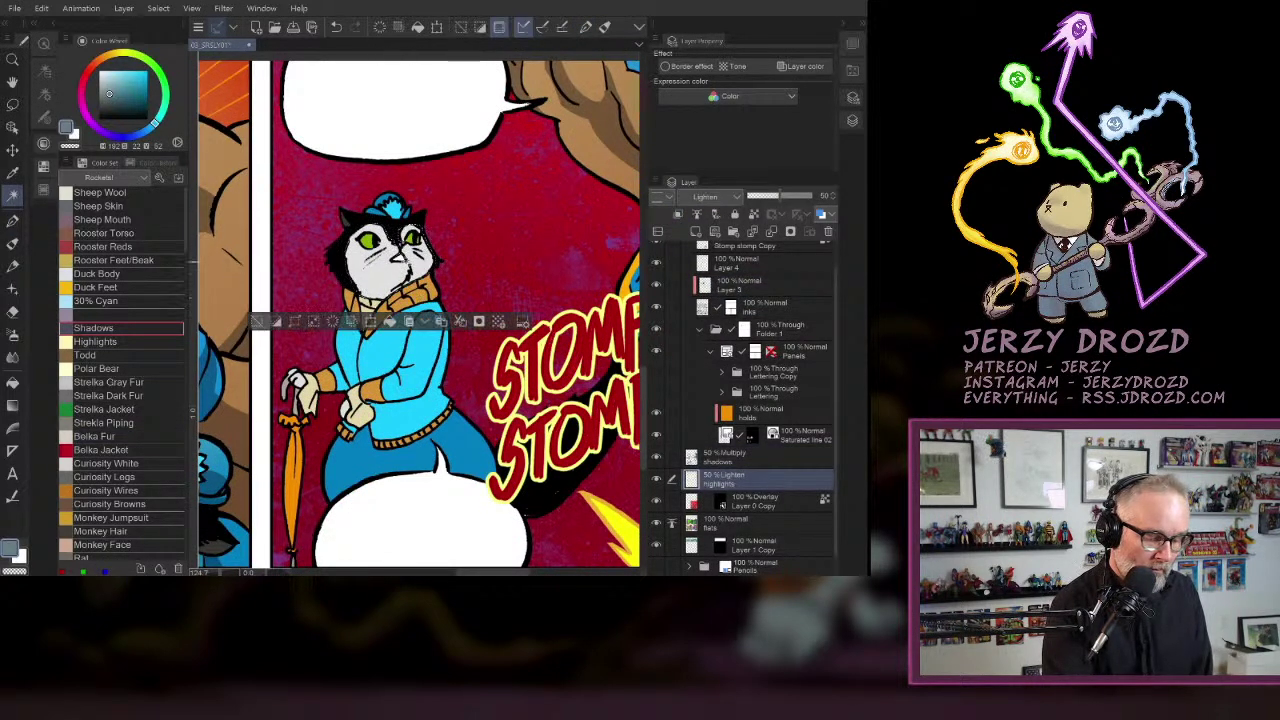
left_click(380, 208)
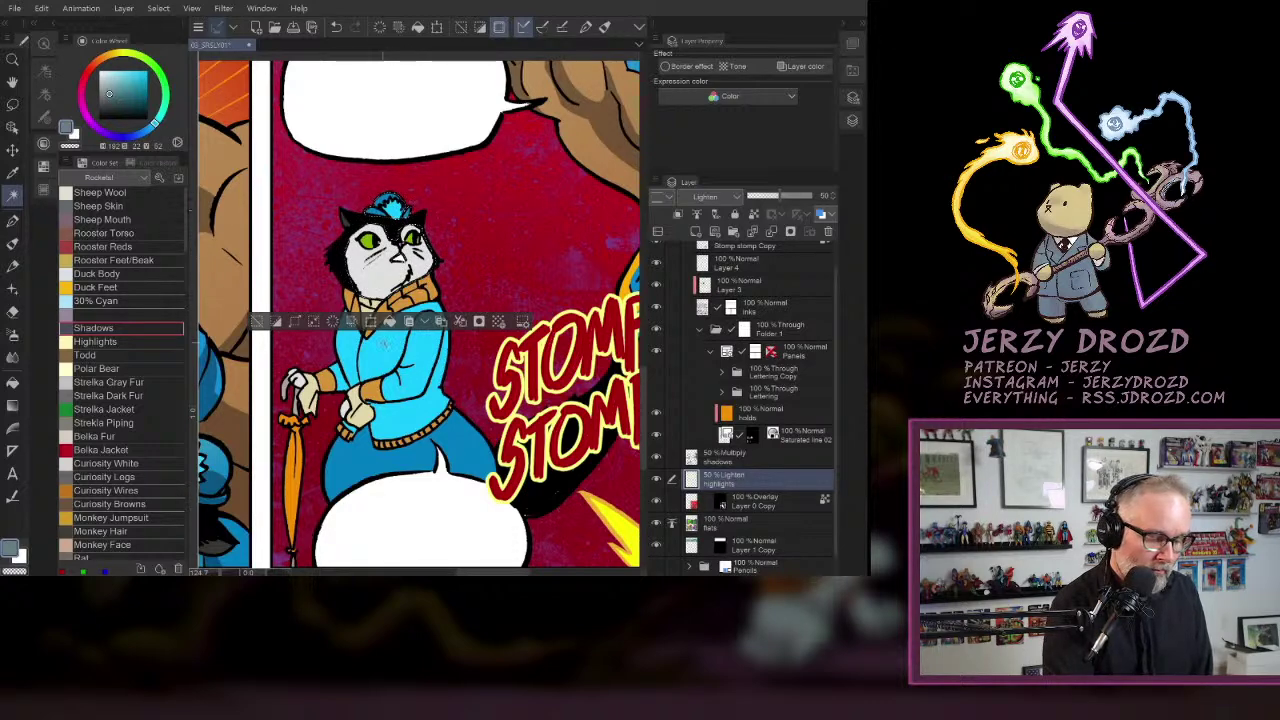
left_click(377, 346)
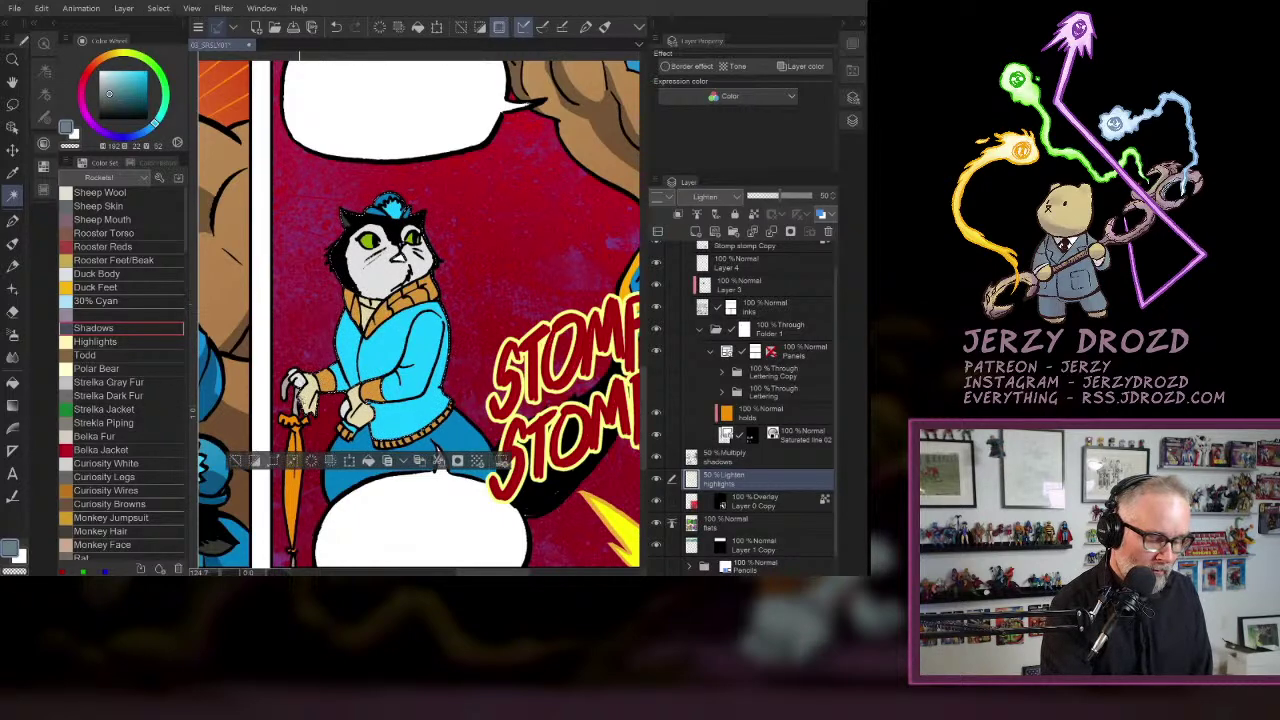
- Add the cat's orange umbrella, including its tip, to the selection
left_click(296, 442)
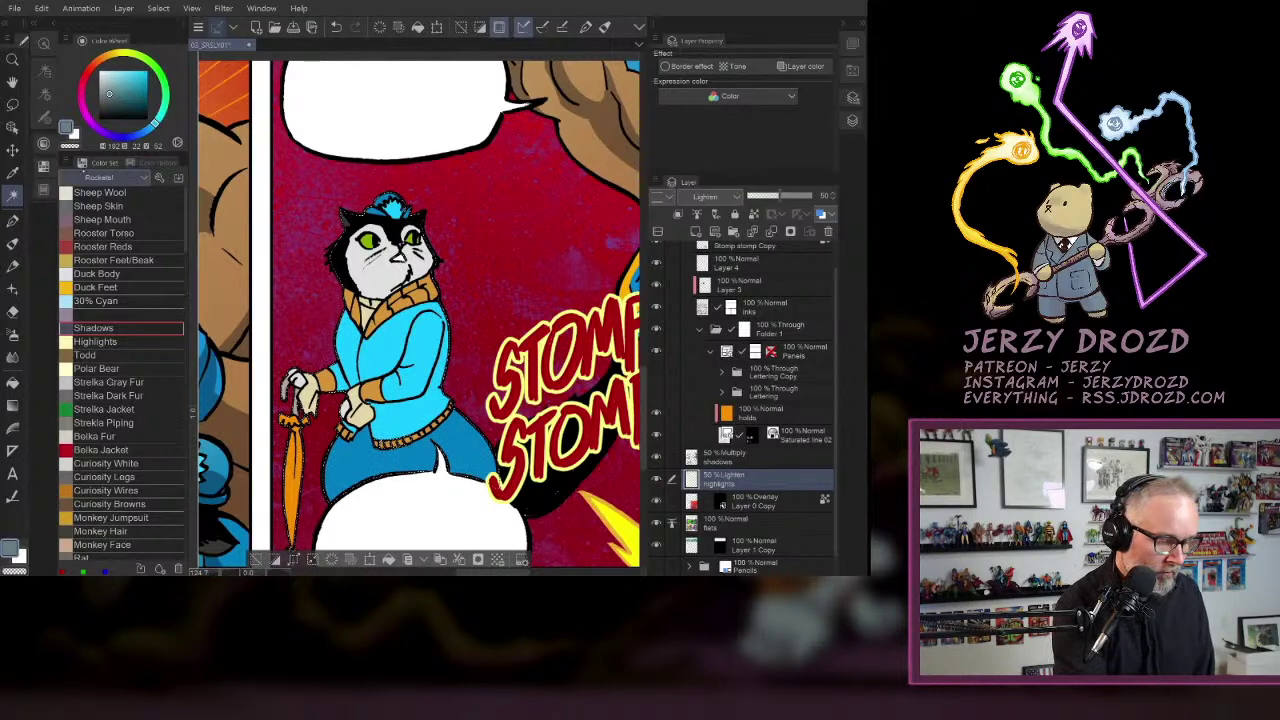
key("m")
left_click_drag(408, 211, 427, 97)
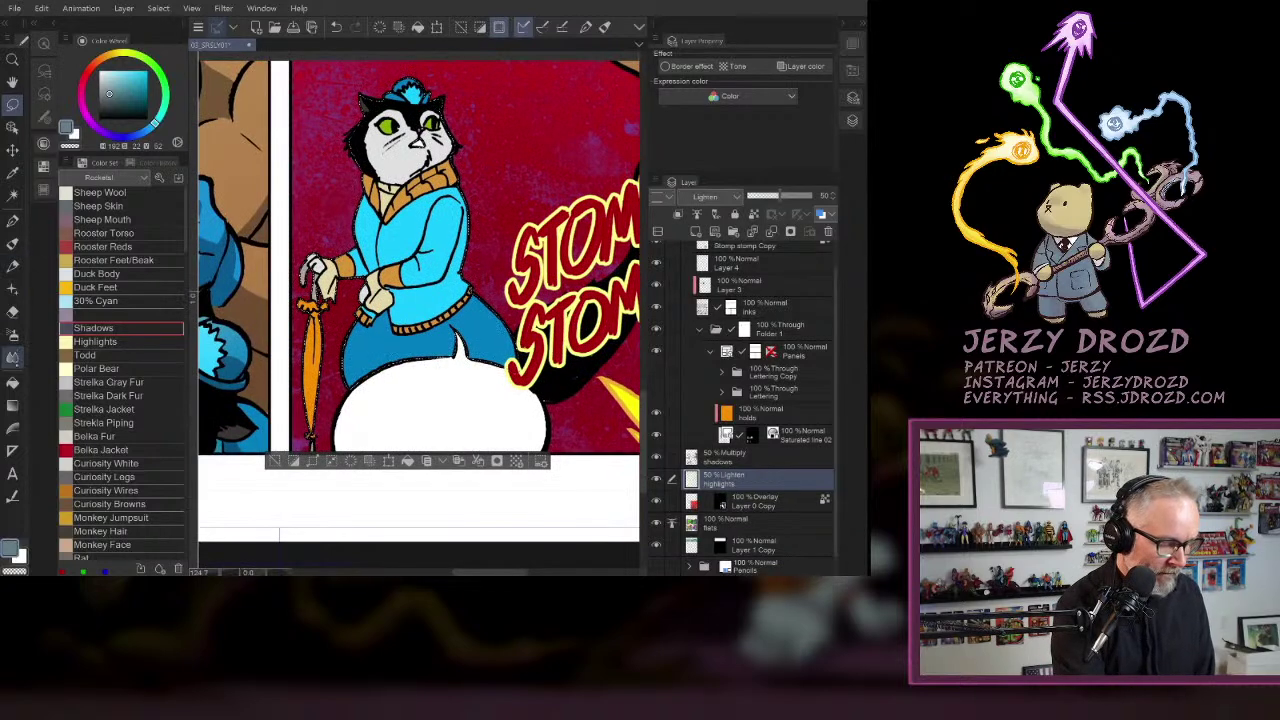
left_click(12, 195)
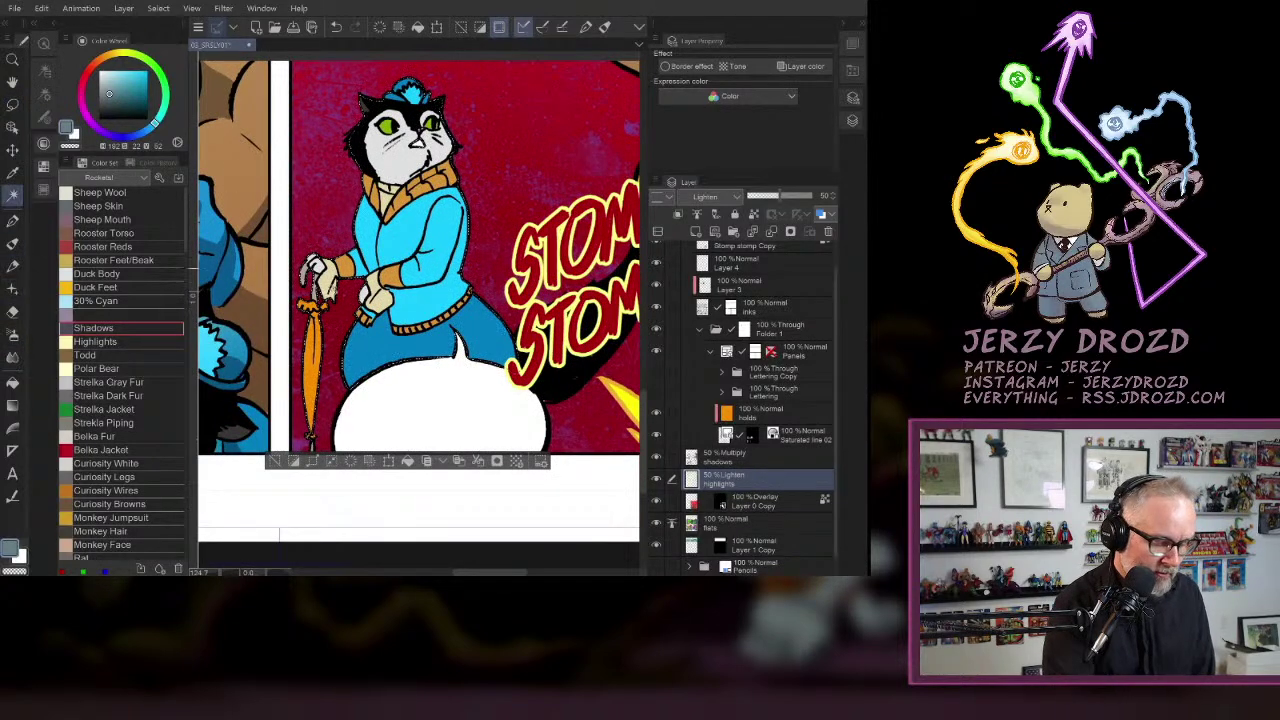
left_click(315, 447)
- Lay a gradient in the pale yellow Highlights color over the selected cat on the Lighten highlights layer
scroll(462, 400, "down", 5)
left_click_drag(462, 400, 412, 435)
left_click(120, 342)
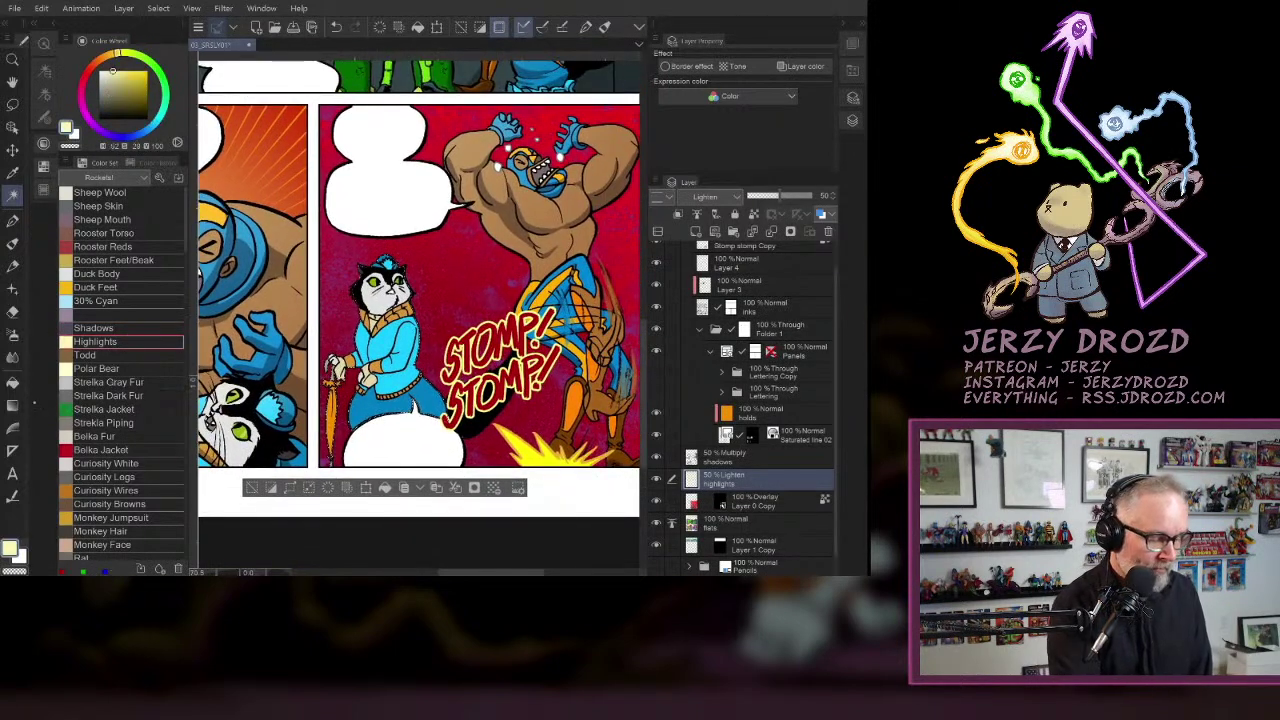
left_click(13, 406)
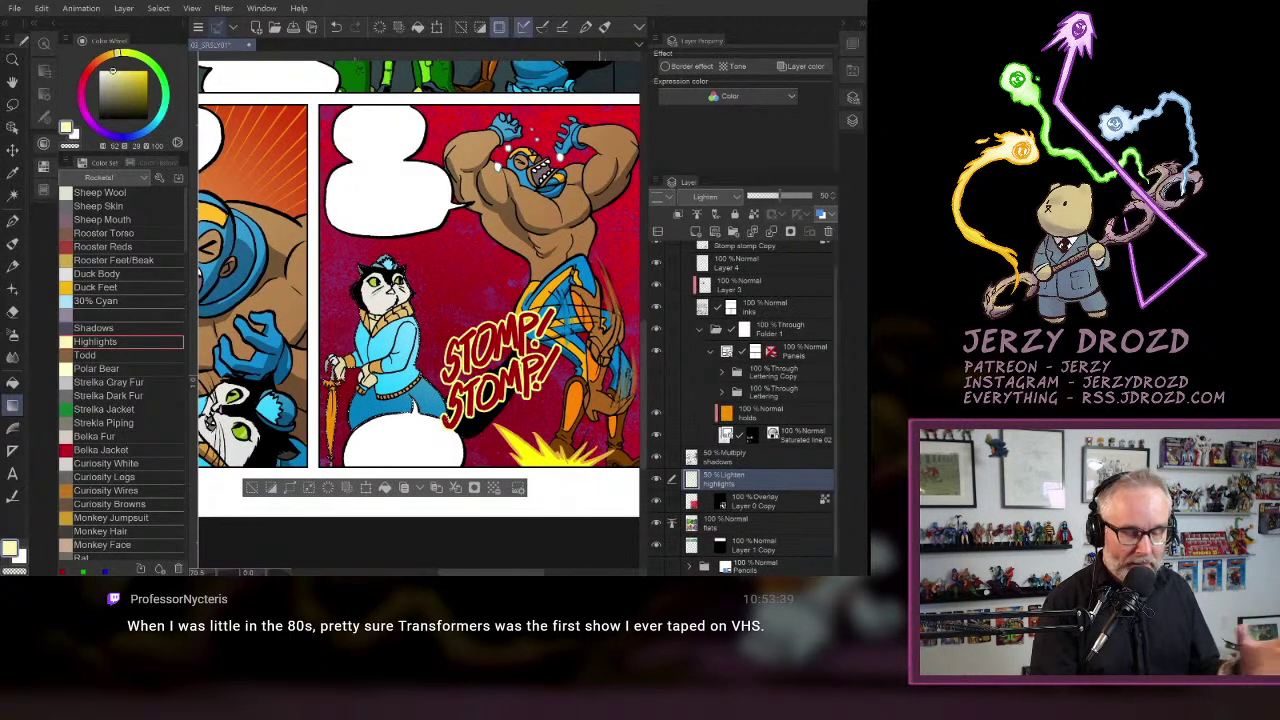
scroll(440, 427, "up", 4)
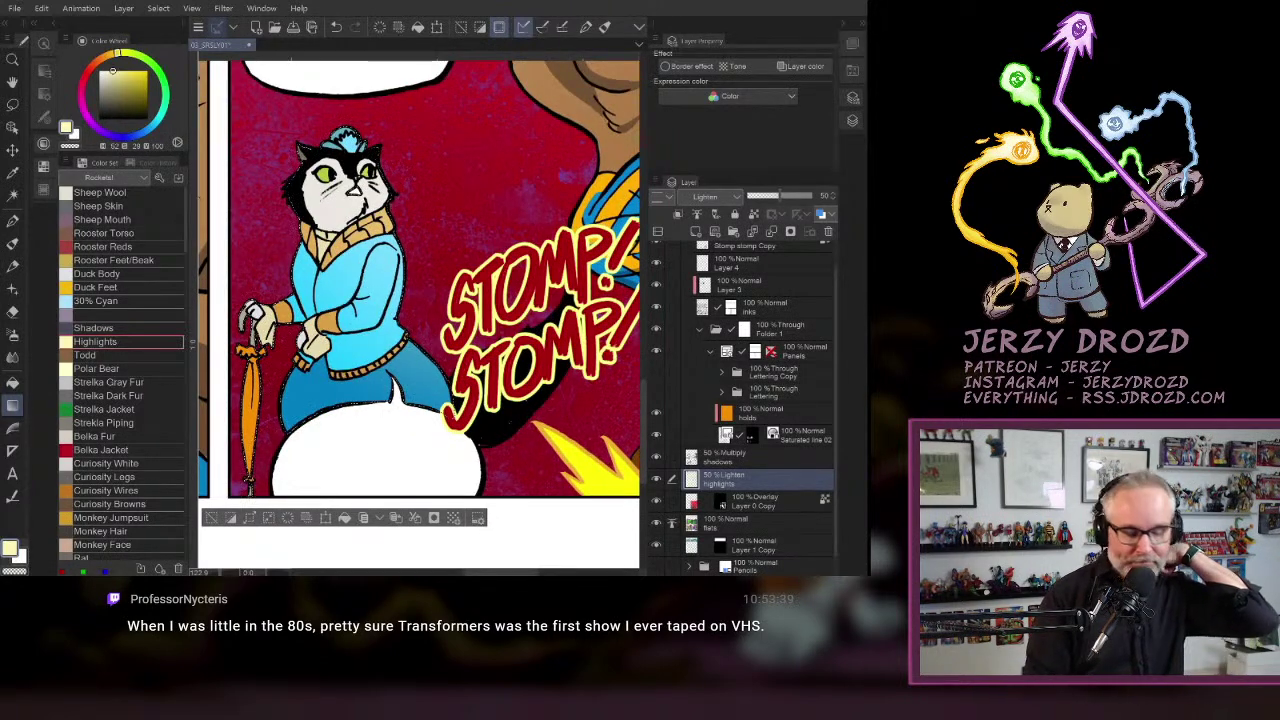
left_click_drag(400, 300, 491, 308)
- Paint shading along the underside of the cat's white face with the Shadows color on the Multiply shadows layer
left_click(92, 326)
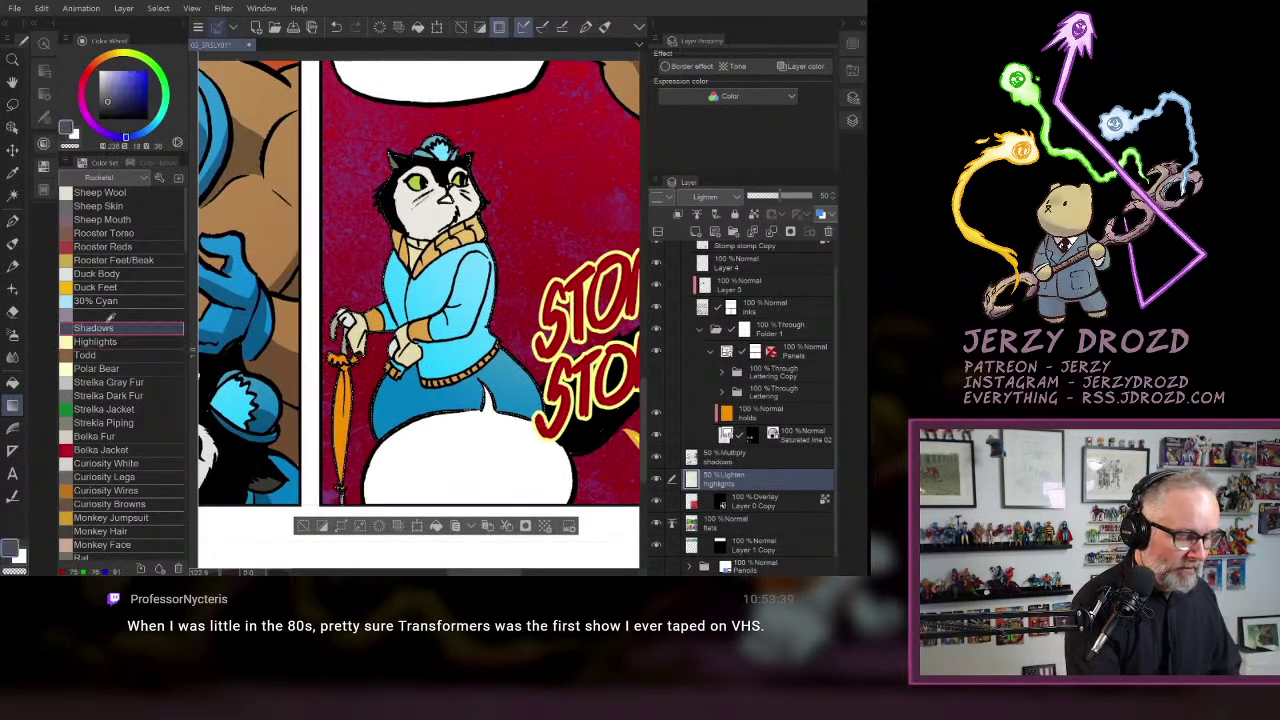
left_click(12, 221)
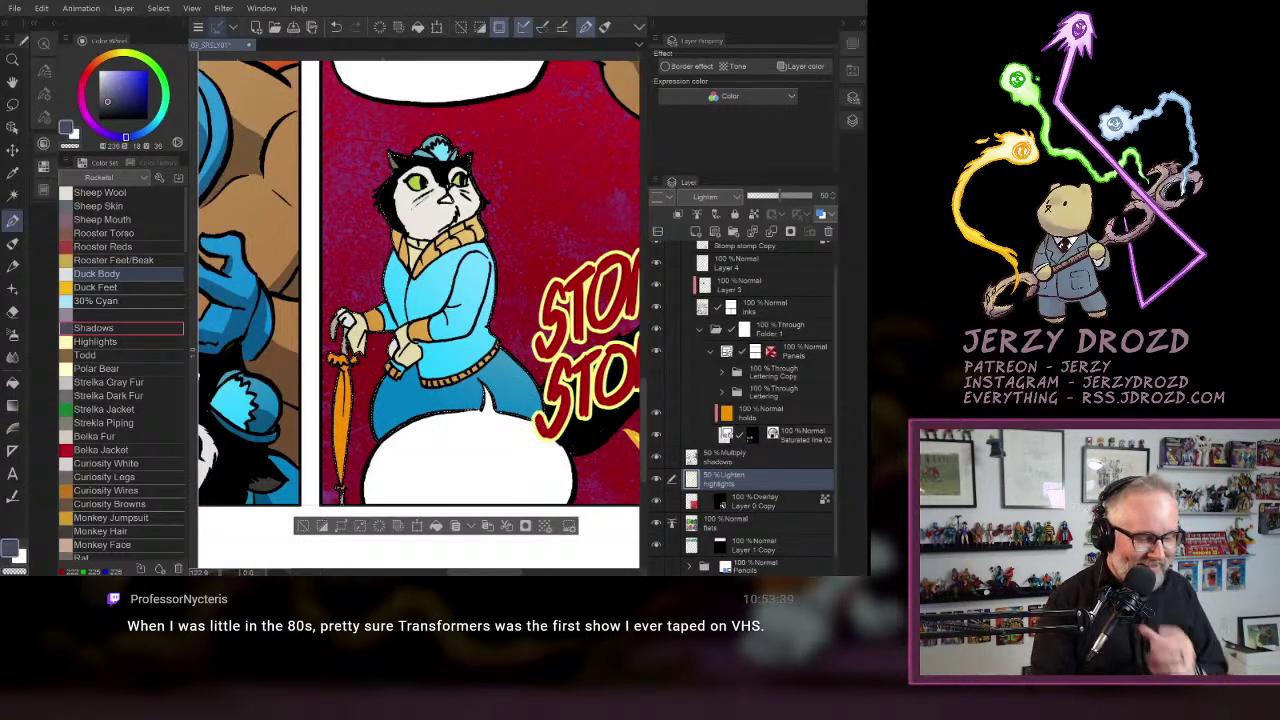
scroll(478, 314, "up", 5)
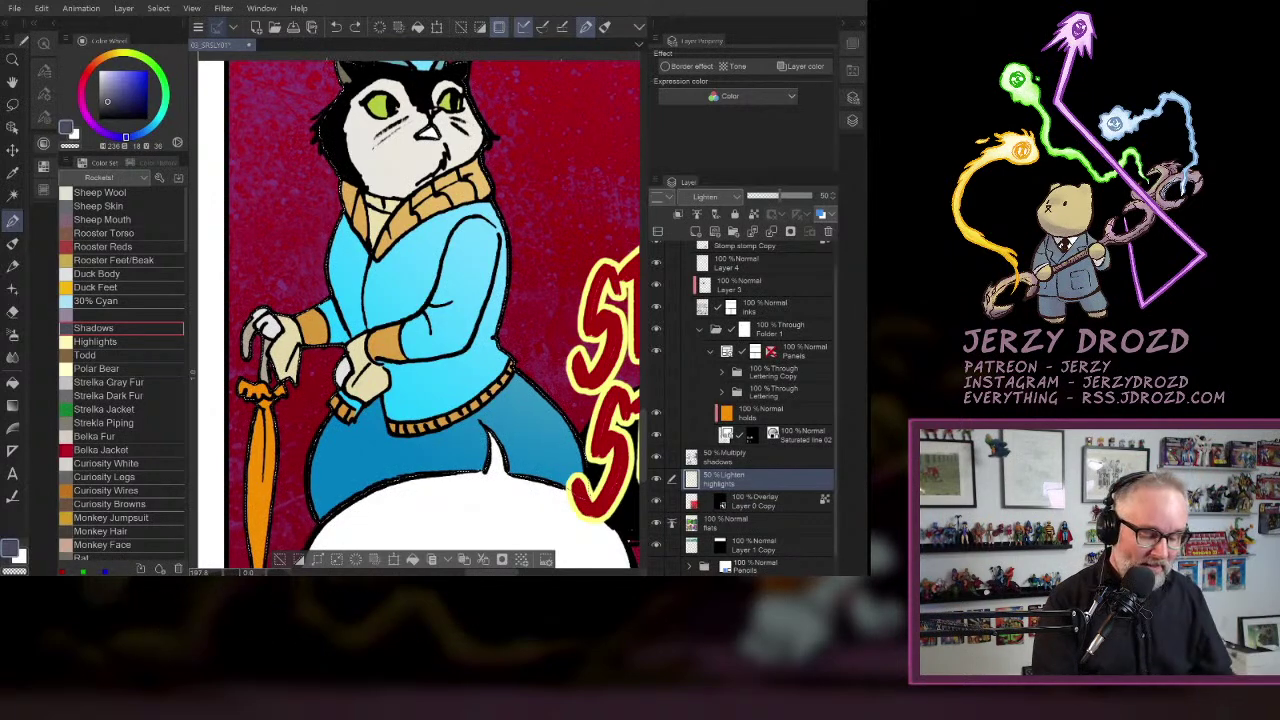
left_click(734, 461)
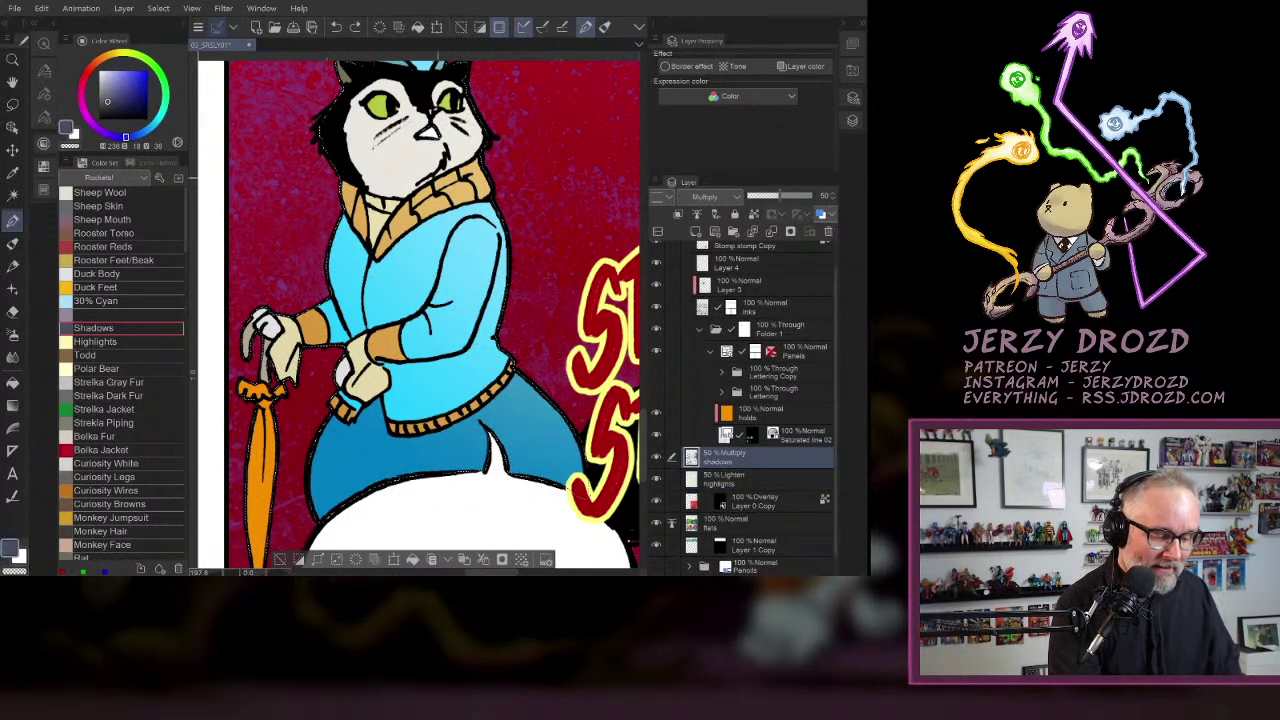
mouse_move(440, 171)
left_mouse_down()
mouse_move(400, 193)
mouse_move(364, 182)
left_mouse_up()
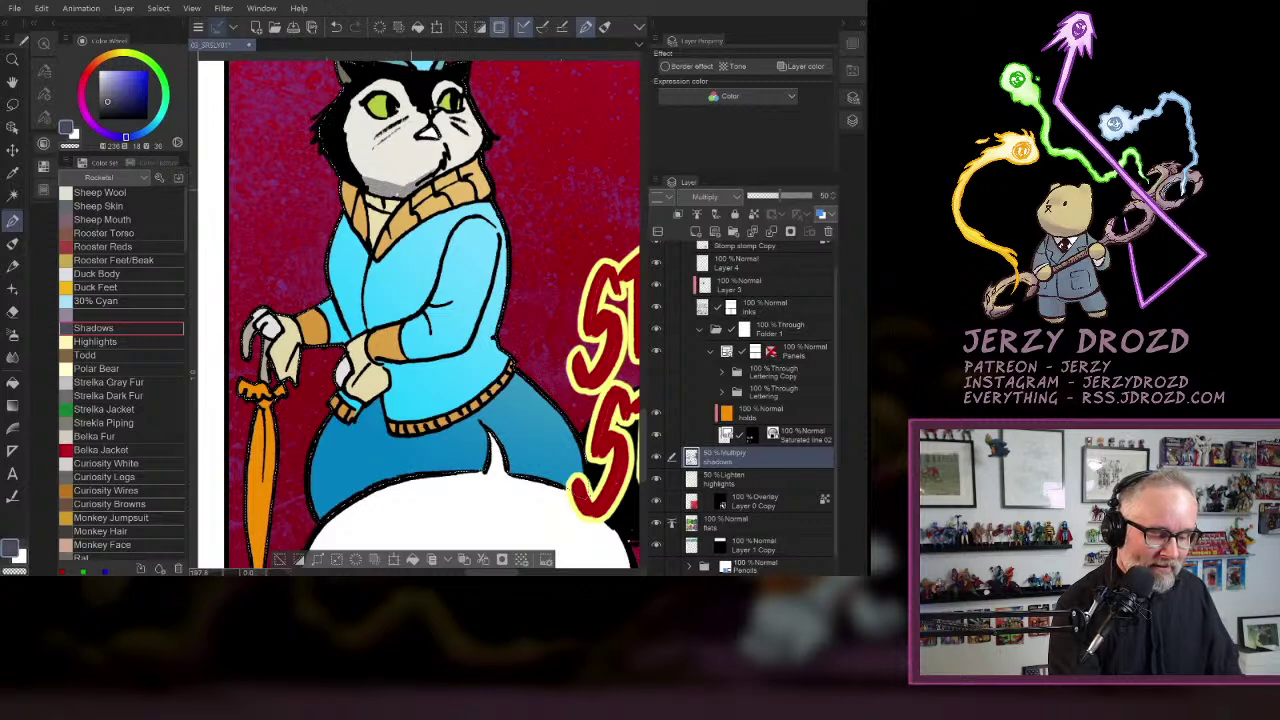
left_click_drag(452, 166, 438, 175)
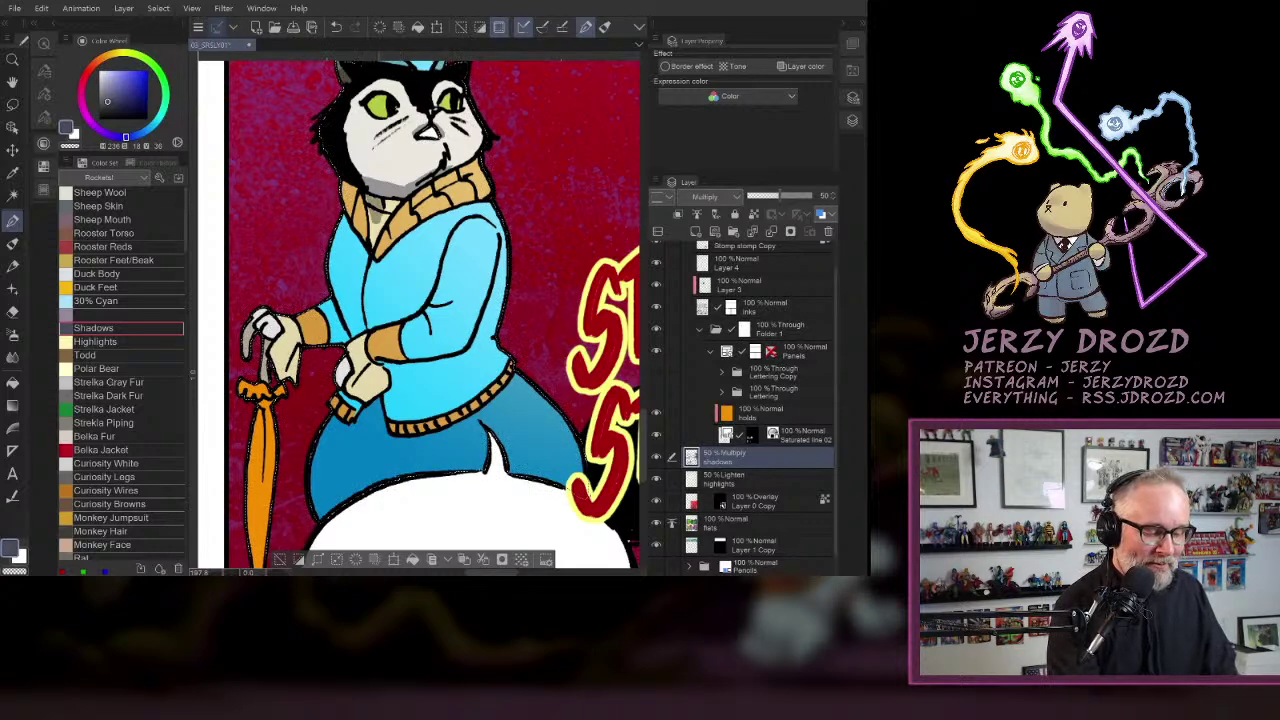
- Shade the cat's neck and the folds of its orange collar beneath the chin, undoing one misplaced stroke
left_click_drag(380, 208, 454, 189)
left_click(336, 27)
left_click_drag(386, 240, 455, 187)
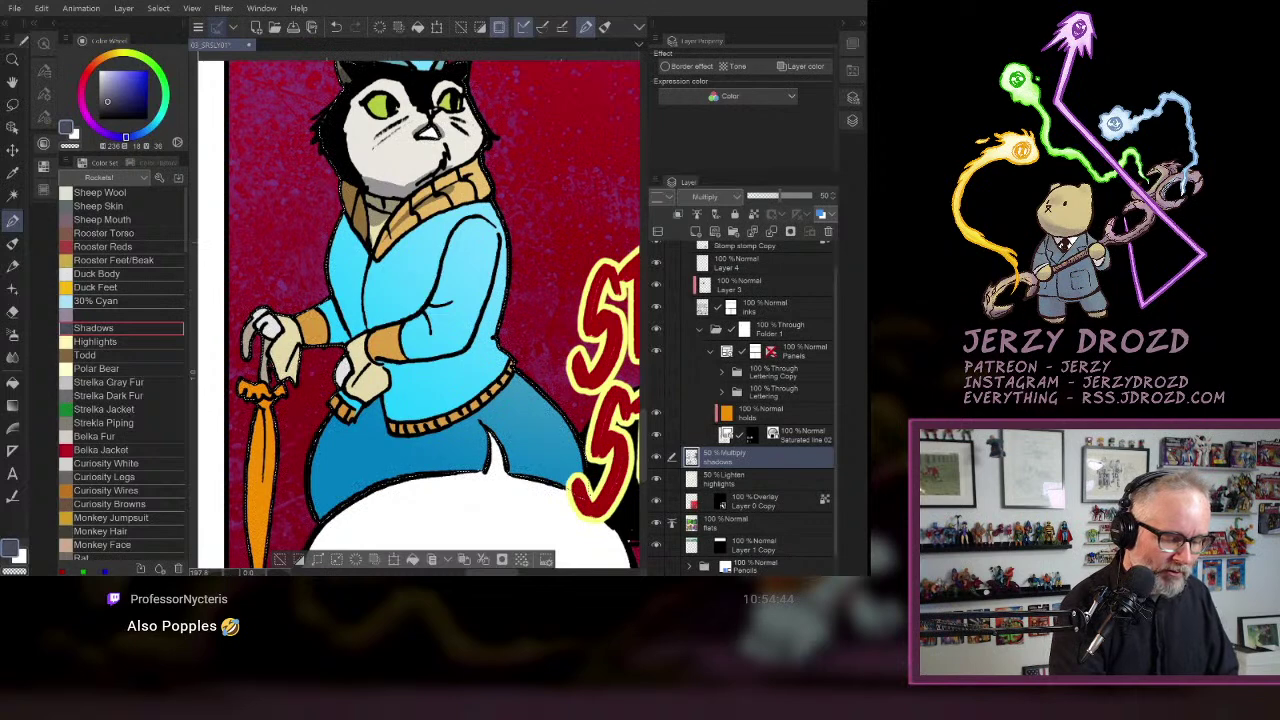
- Shade the undersides of the cat's sleeves and hands, the jacket below the arm, and the skirt beneath the hem
left_click_drag(385, 355, 461, 349)
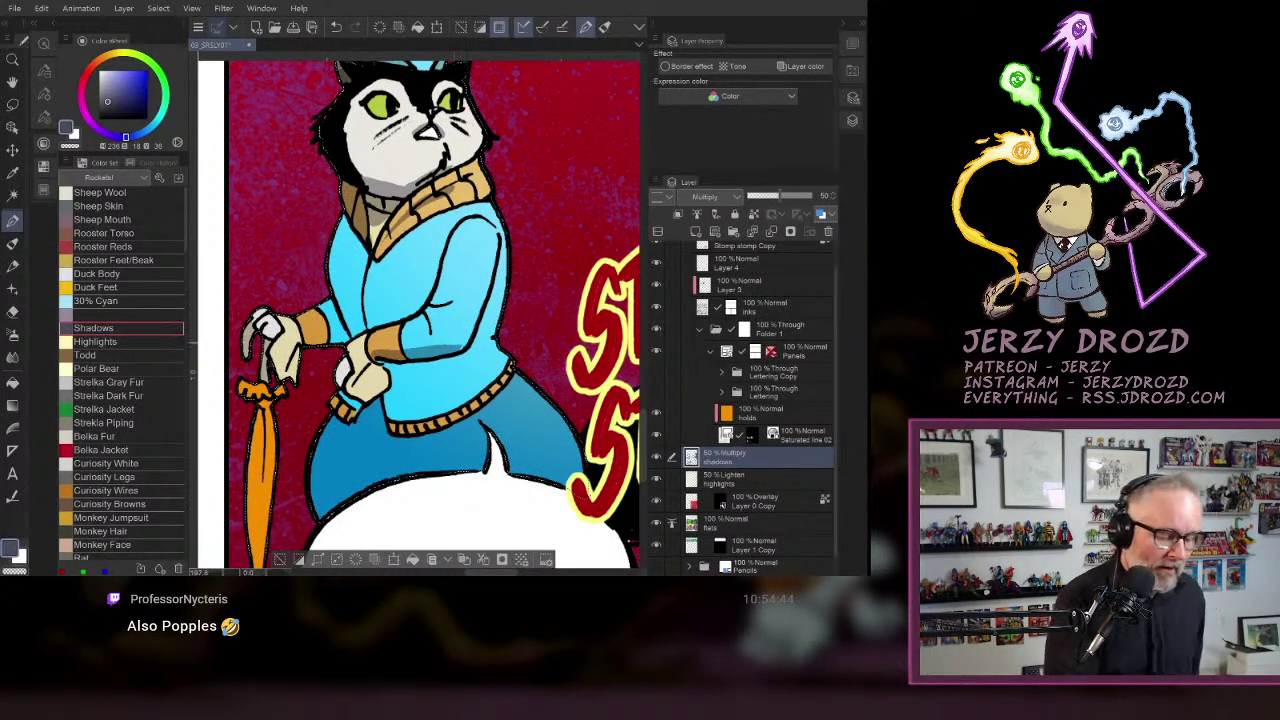
left_click_drag(374, 371, 382, 374)
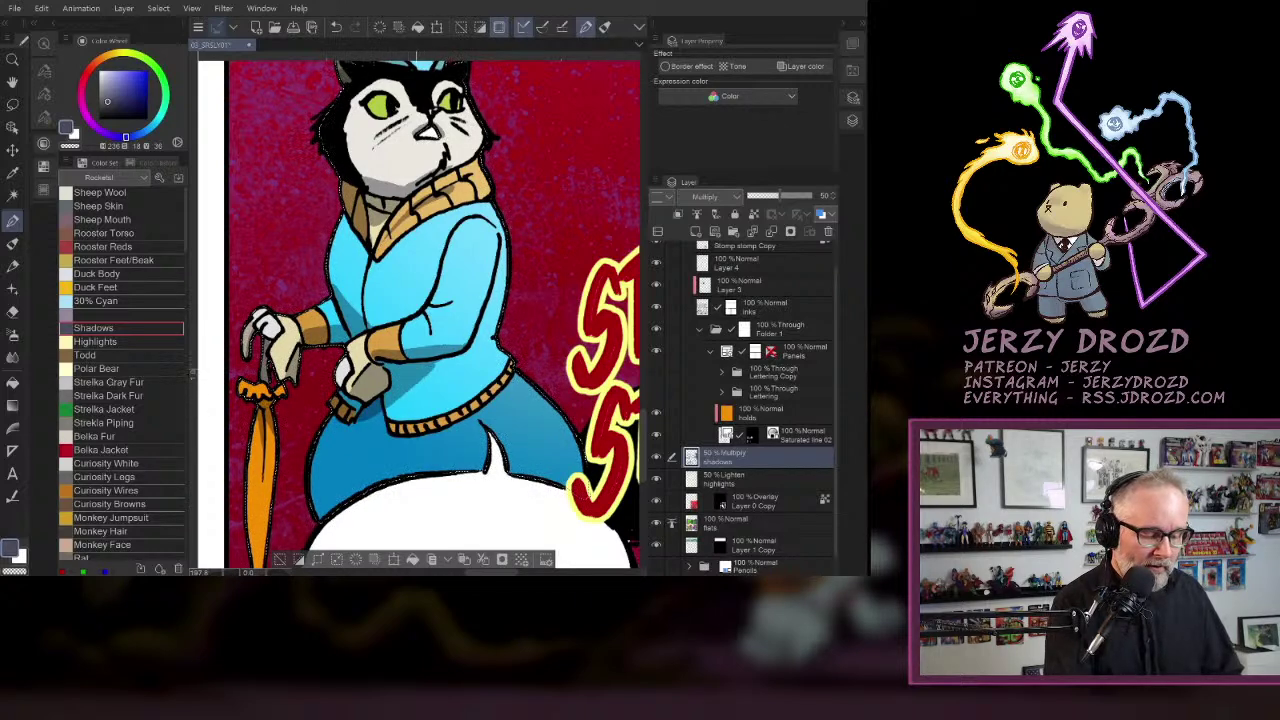
left_click_drag(470, 420, 482, 303)
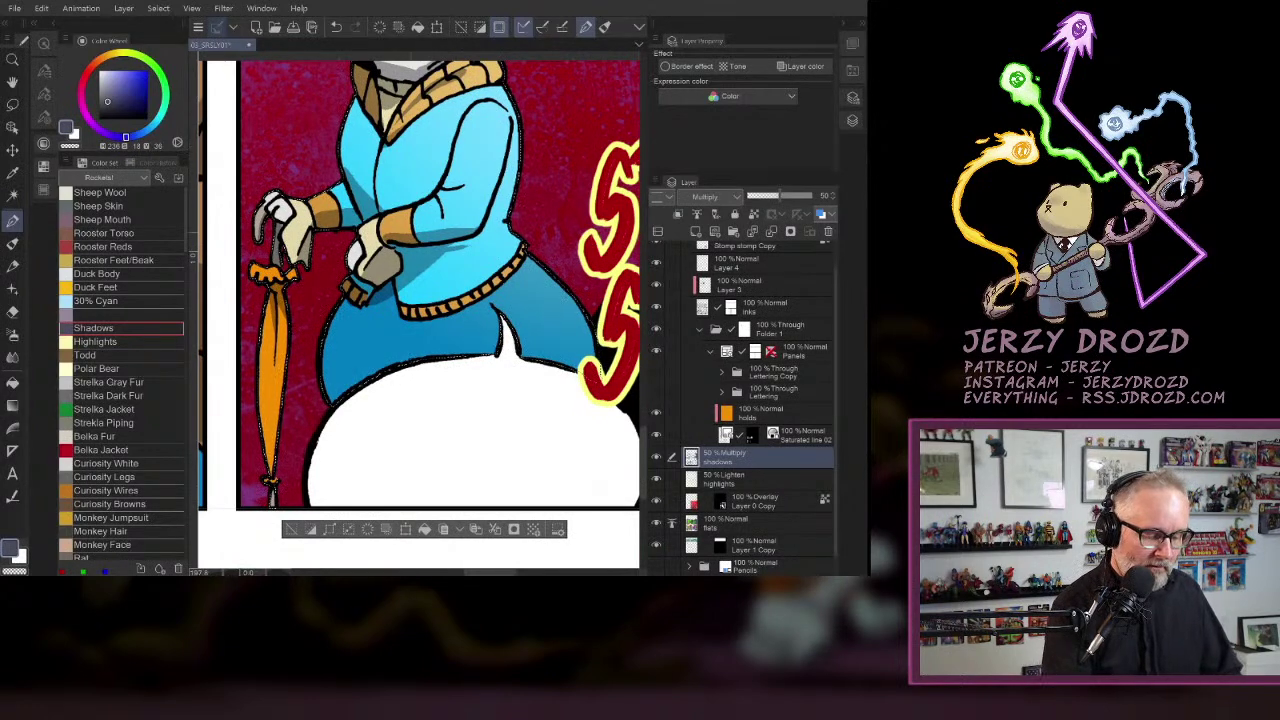
mouse_move(376, 305)
left_mouse_down()
mouse_move(368, 374)
mouse_move(360, 310)
mouse_move(332, 398)
mouse_move(357, 338)
left_mouse_up()
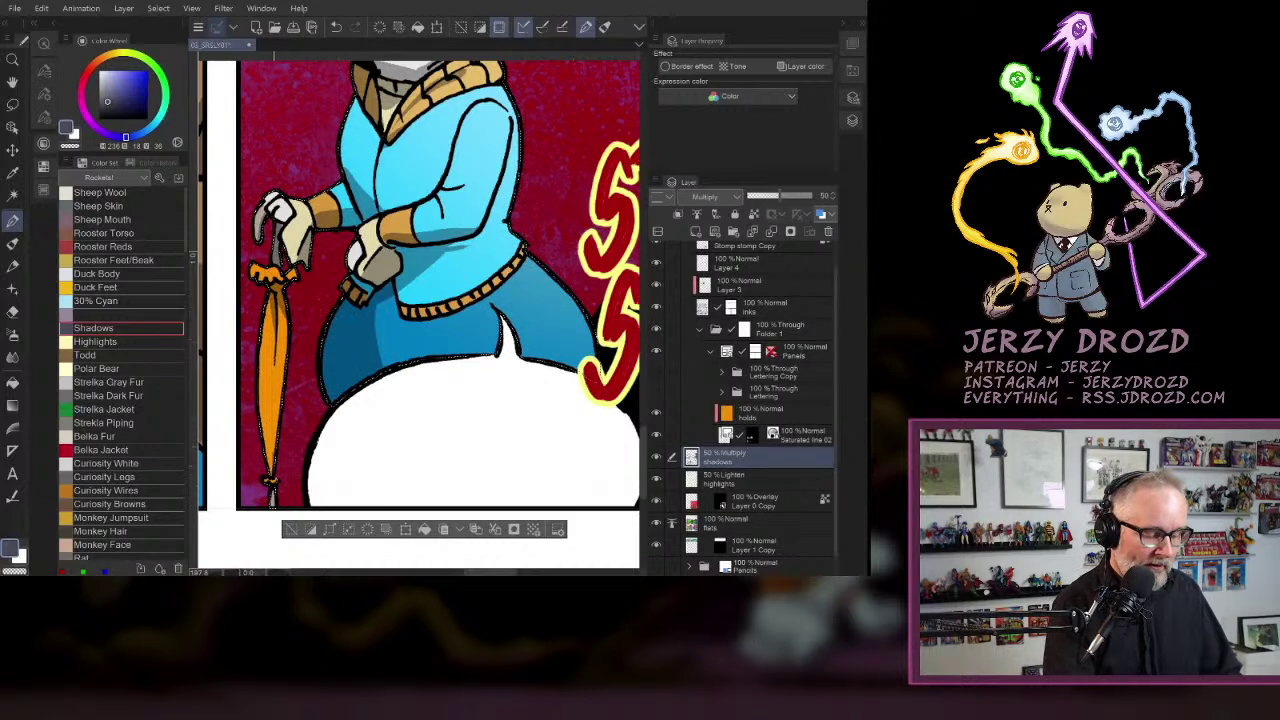
left_click_drag(480, 300, 335, 336)
- Return to the highlights layer with the Highlights color and clear the selection around the cat
mouse_move(400, 290)
left_mouse_down()
mouse_move(471, 333)
mouse_move(470, 351)
left_mouse_up()
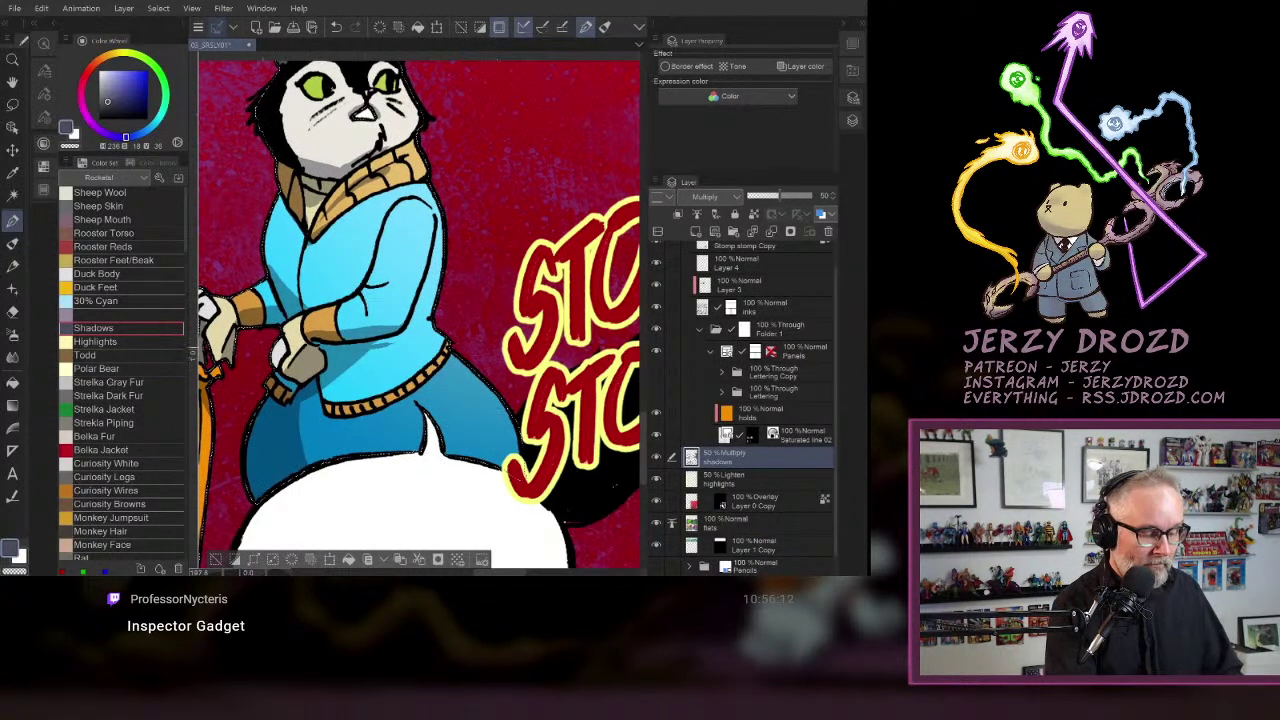
left_click_drag(400, 290, 436, 392)
left_click(744, 476)
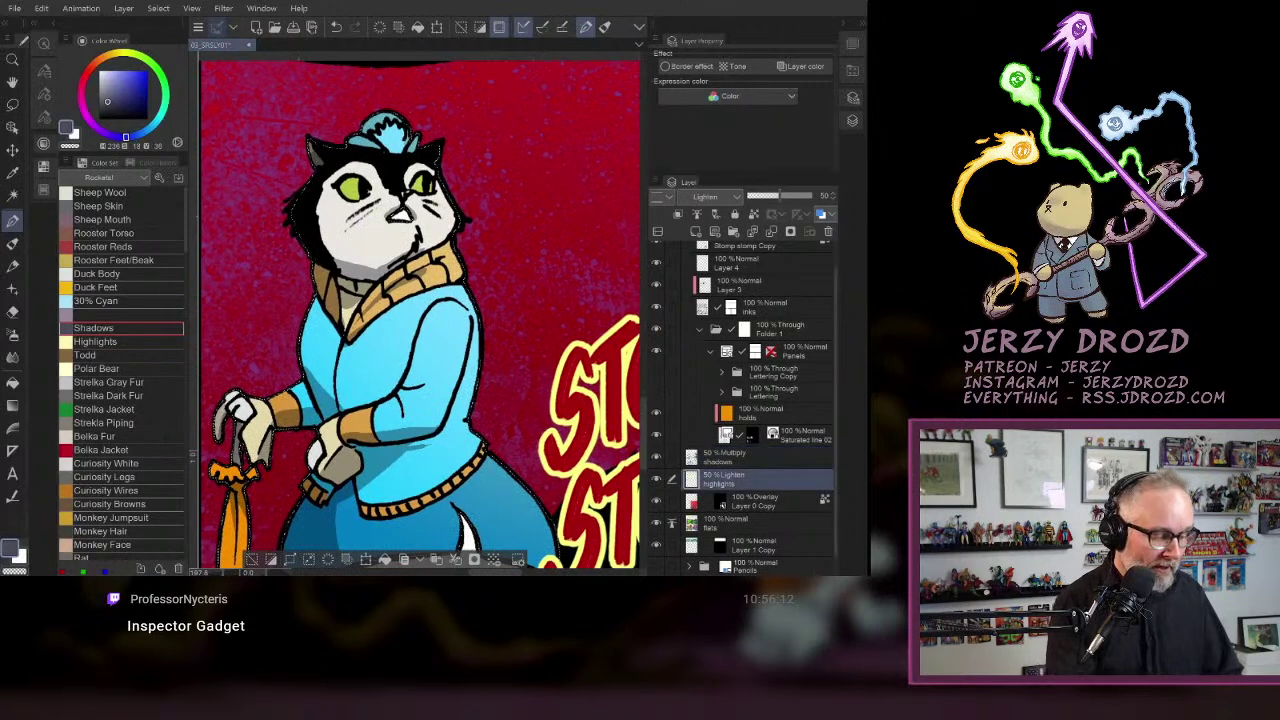
left_click(100, 341)
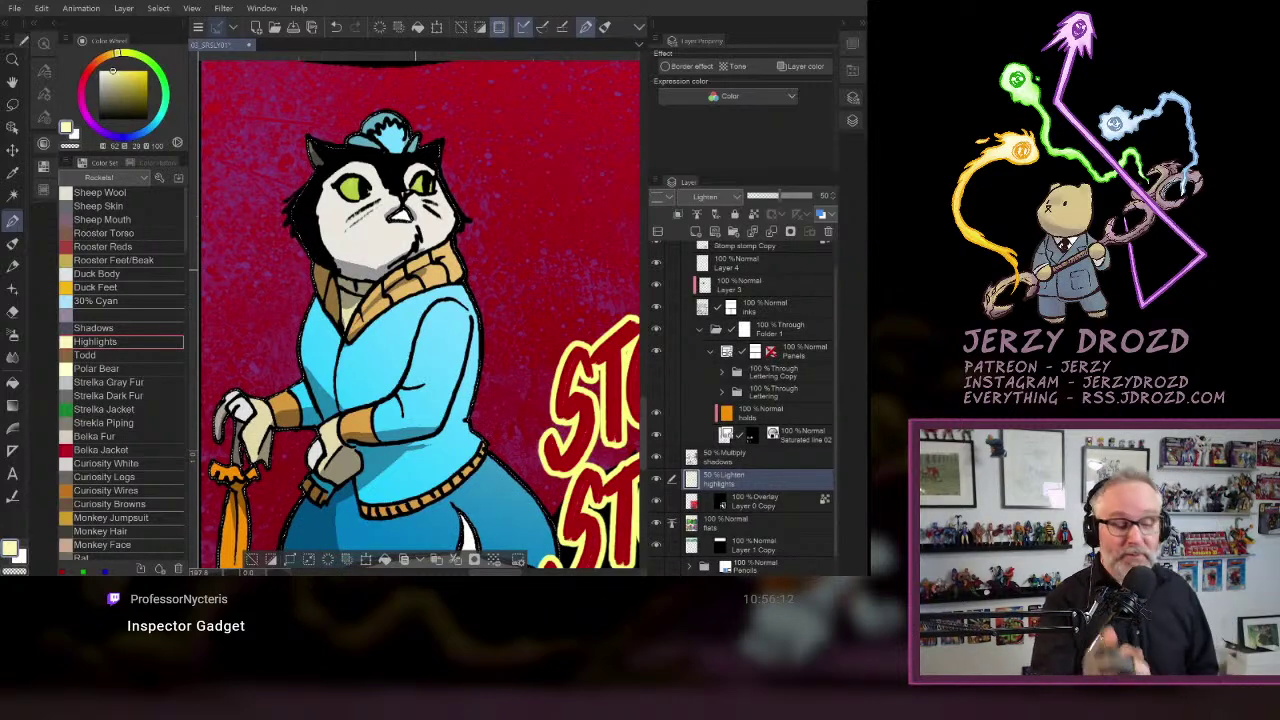
scroll(502, 379, "down", 3)
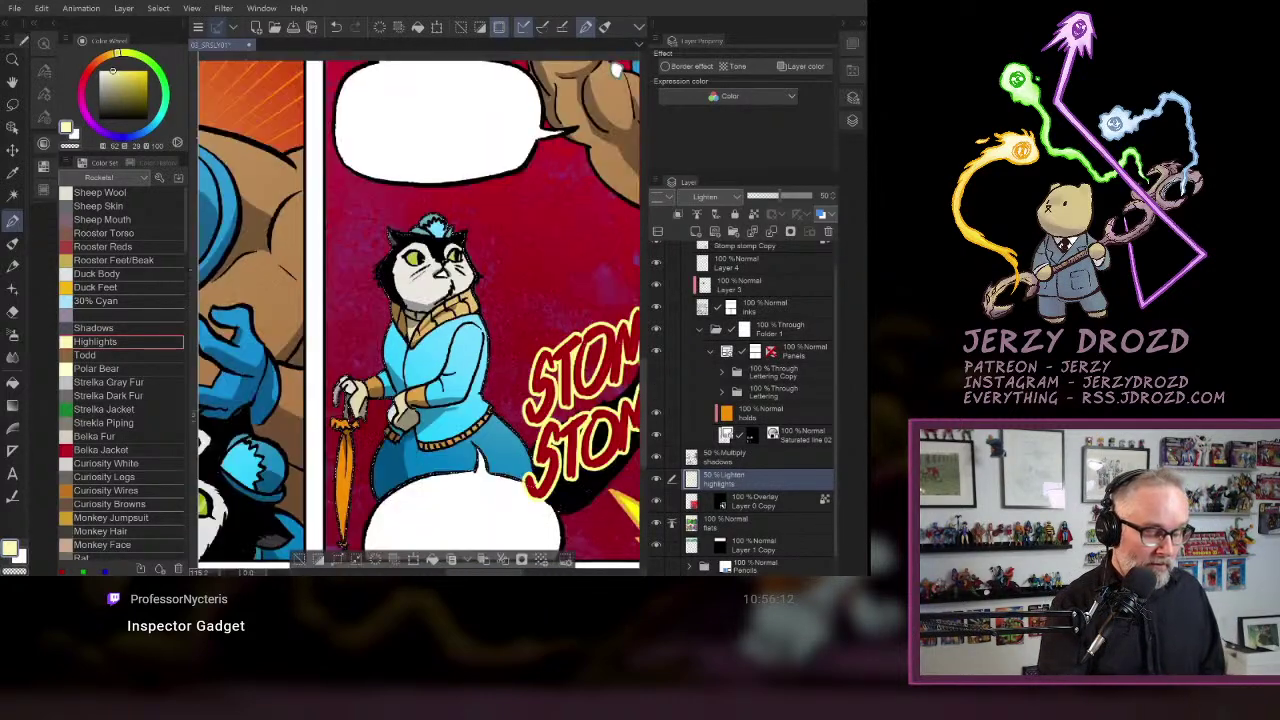
left_click_drag(502, 400, 498, 240)
key("ctrl+d")
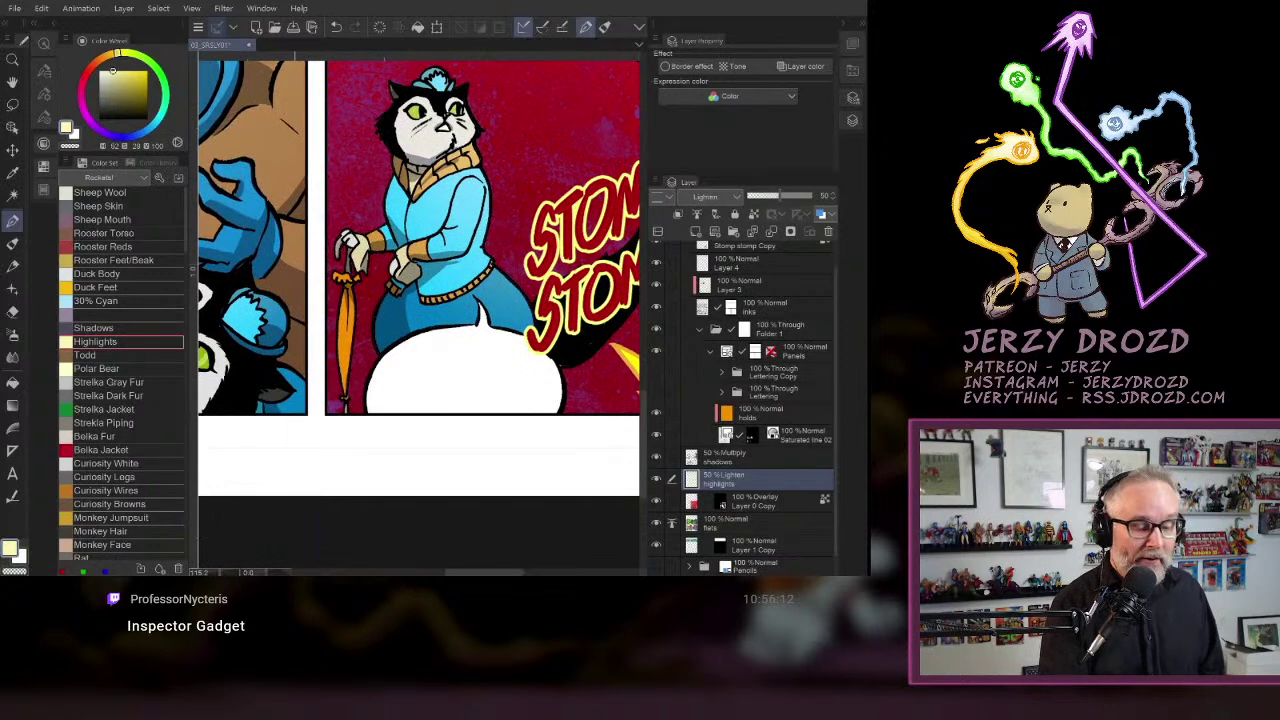
- Examine the coloring of the lower-right panel together with the other panels across the whole comic page
left_click_drag(520, 330, 417, 380)
mouse_move(490, 400)
left_mouse_down()
mouse_move(475, 423)
mouse_move(496, 420)
left_mouse_up()
scroll(480, 429, "down", 3)
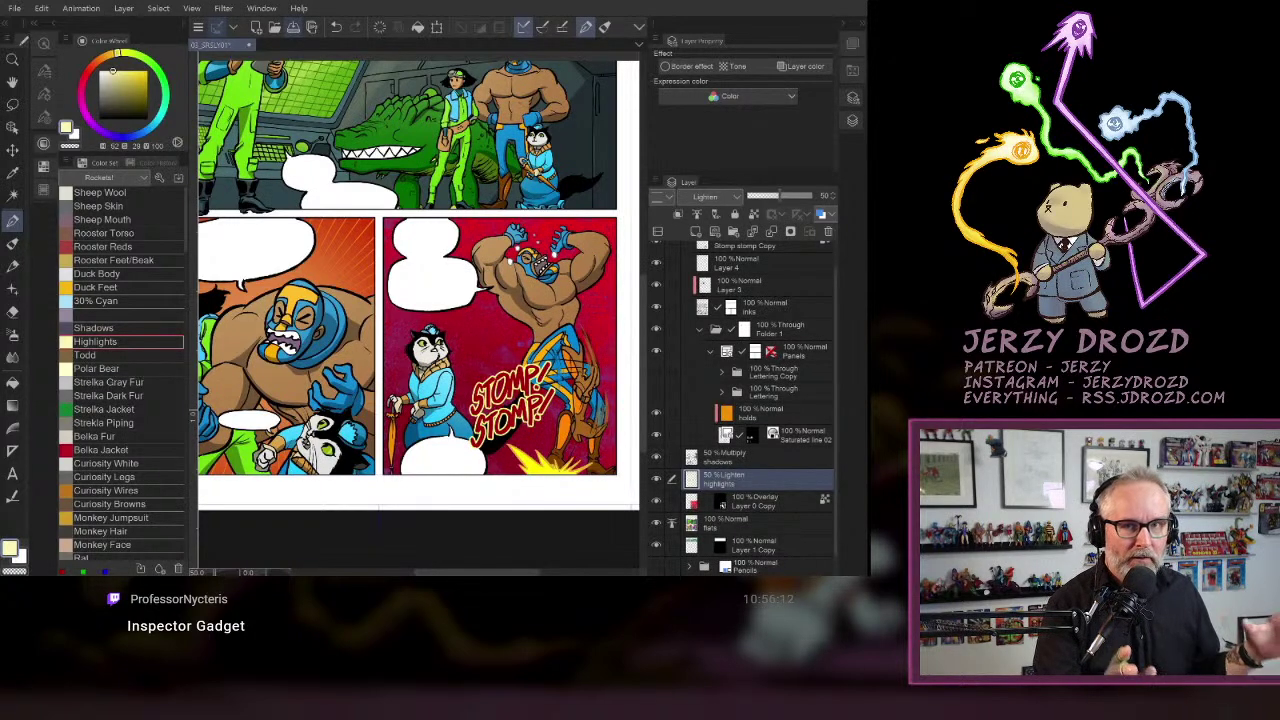
scroll(510, 358, "down", 5)
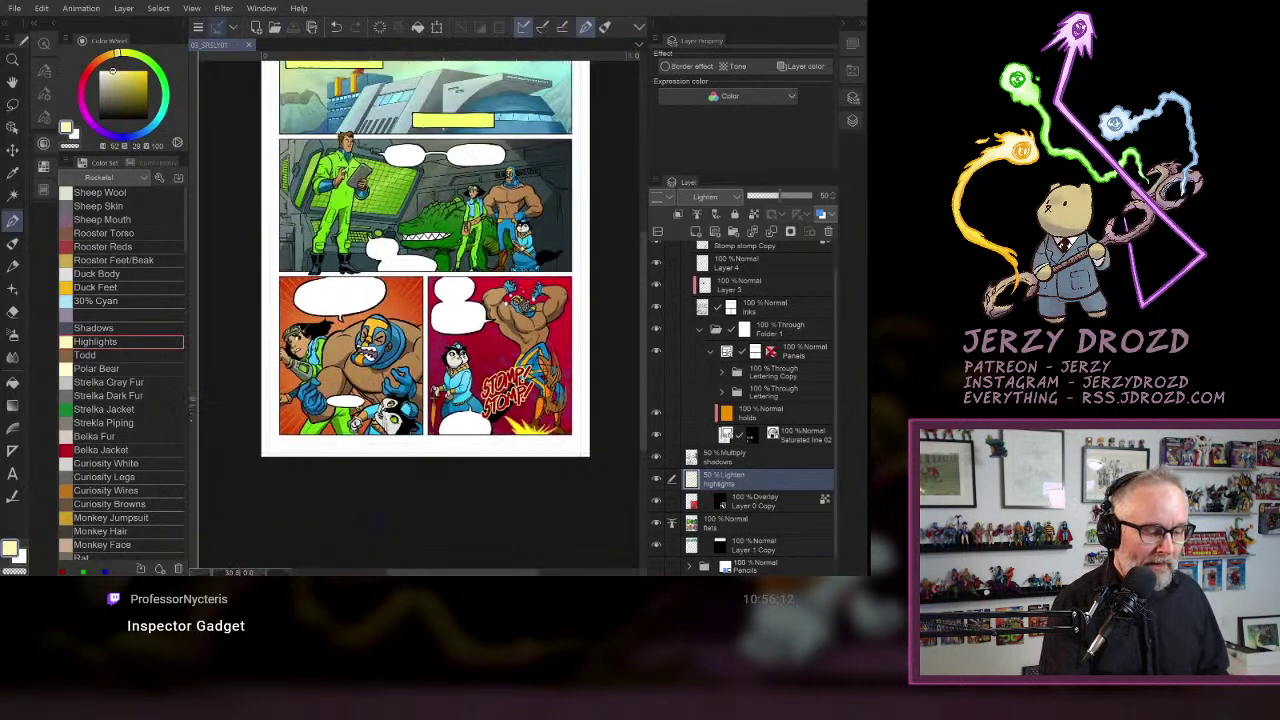
left_click_drag(430, 300, 440, 370)
scroll(430, 330, "up", 1)
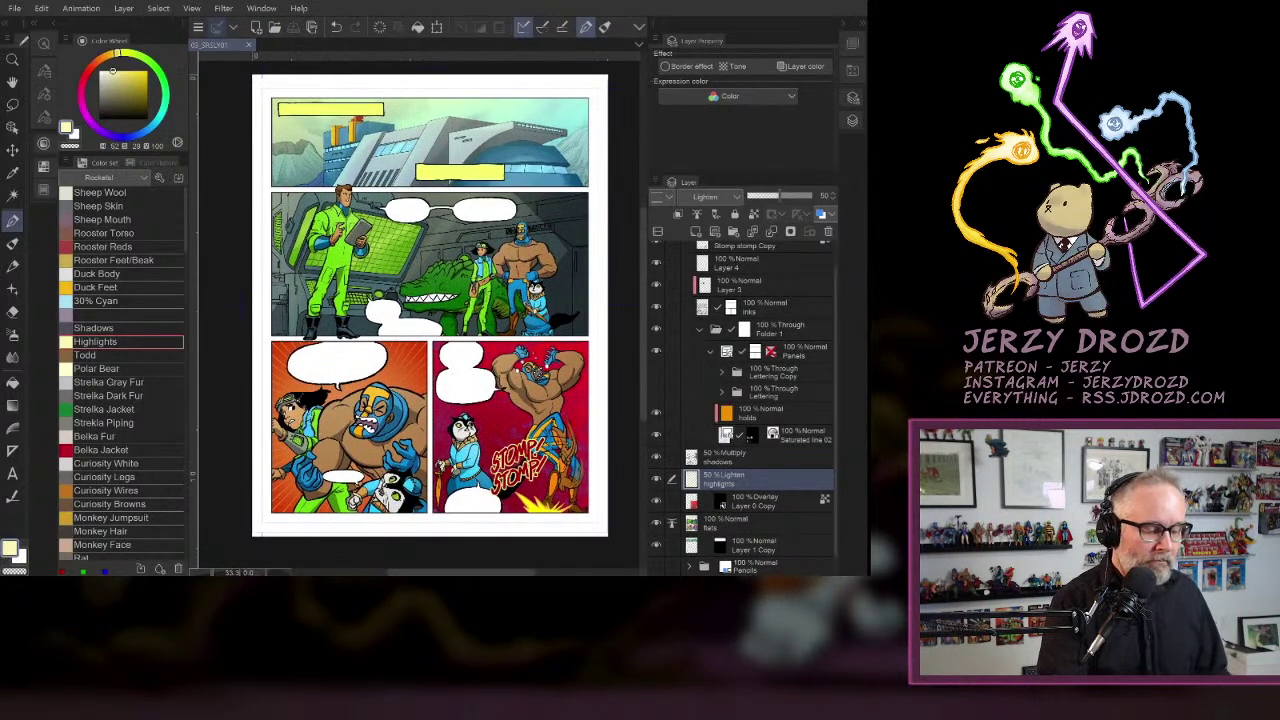
scroll(515, 373, "up", 1)
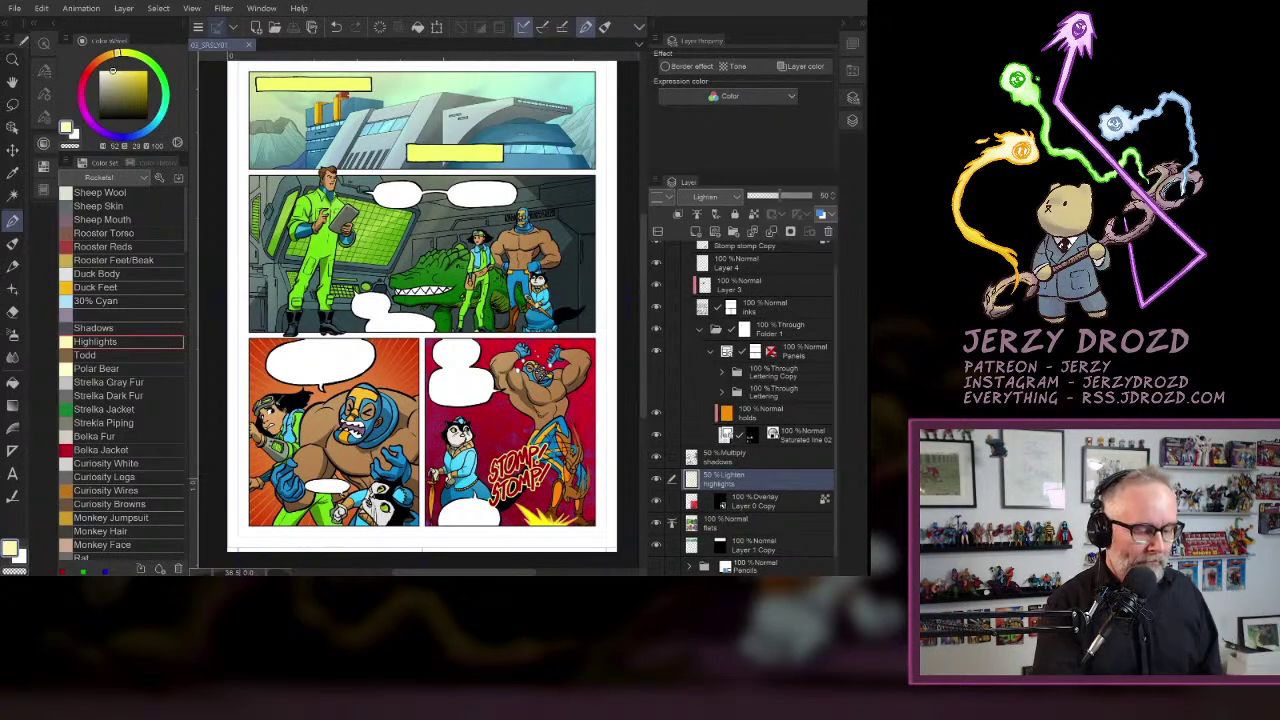
scroll(422, 316, "up", 1)
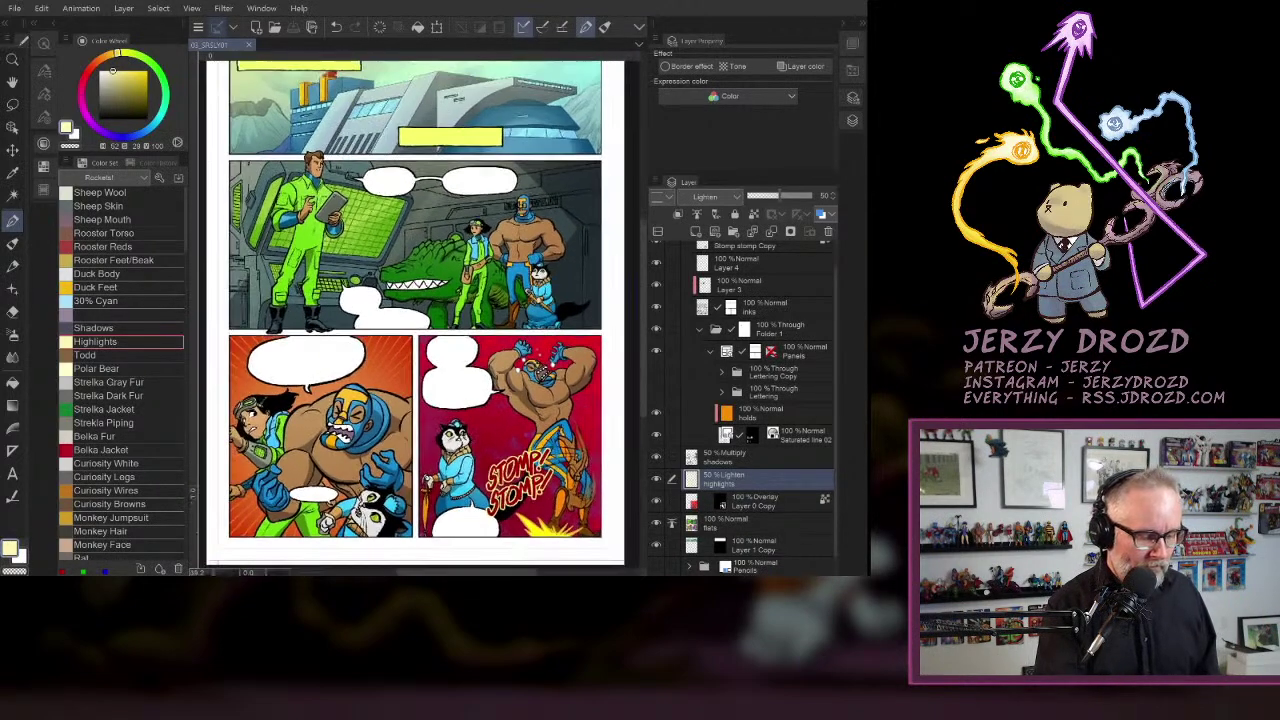
- Select Layer 3 and set a dark gray-green, based on the wall color behind the crocodile, as the drawing color
scroll(422, 316, "down", 1)
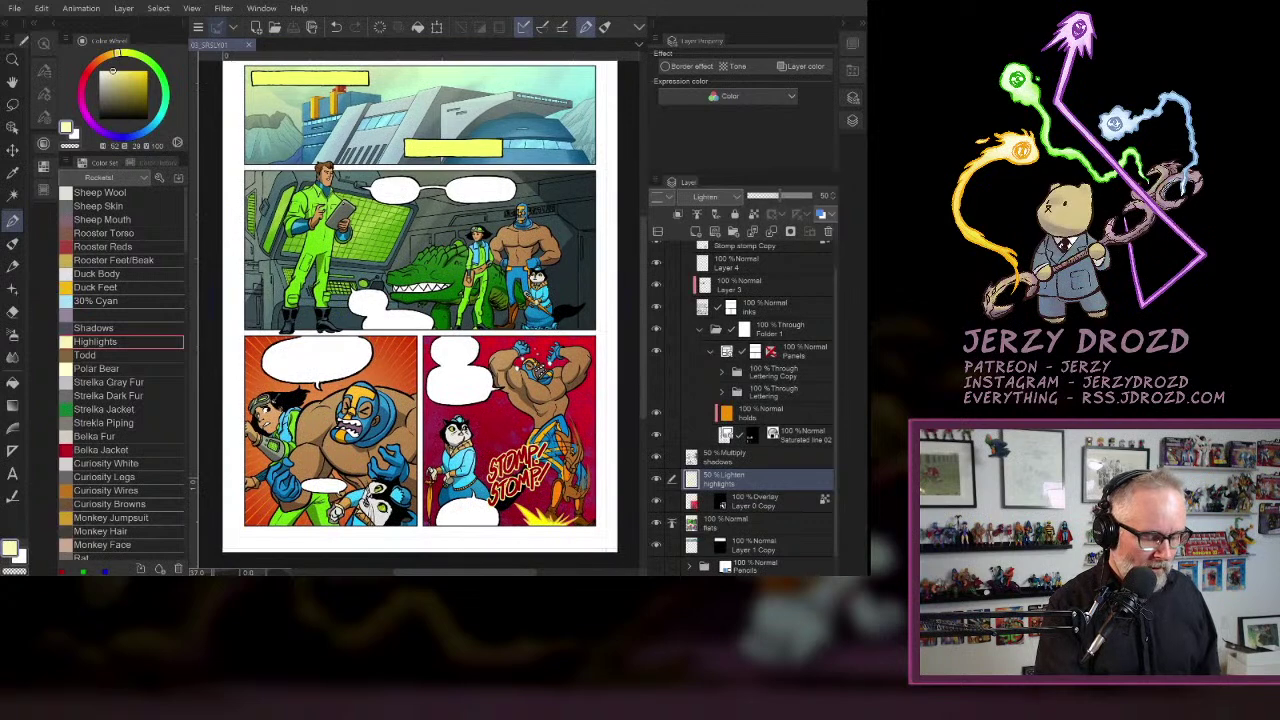
scroll(422, 316, "up", 1)
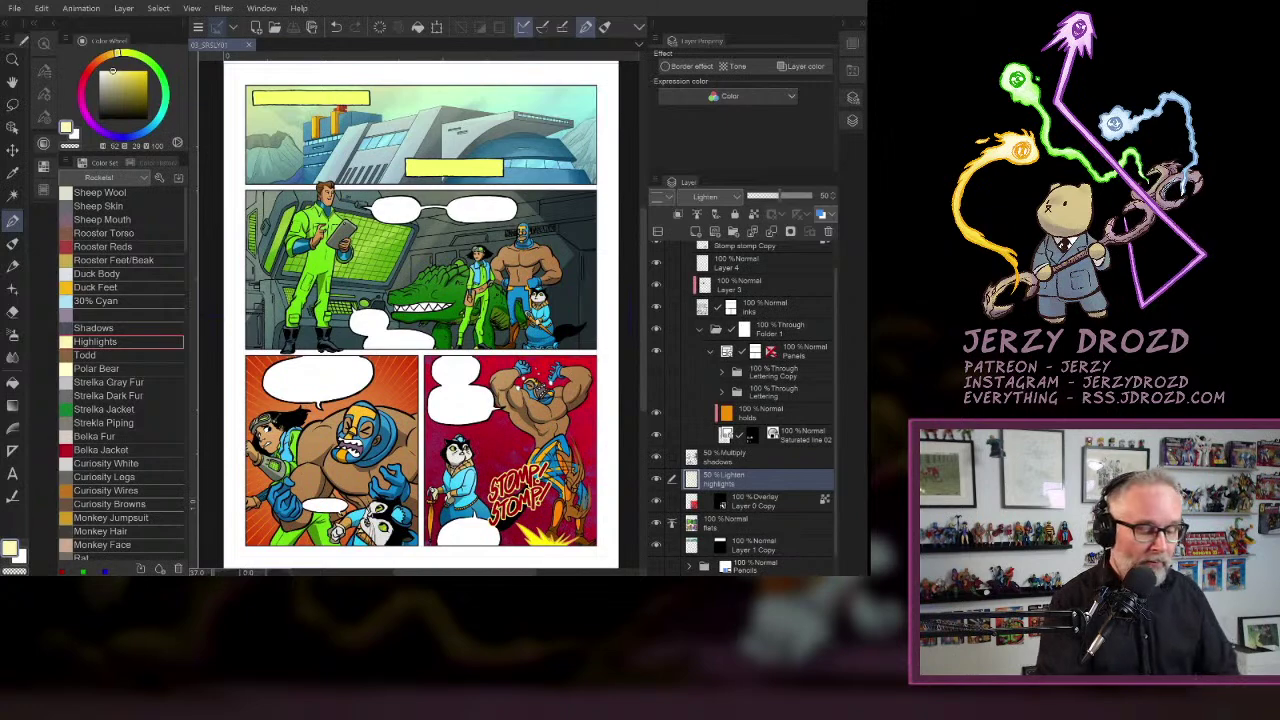
scroll(540, 338, "up", 3)
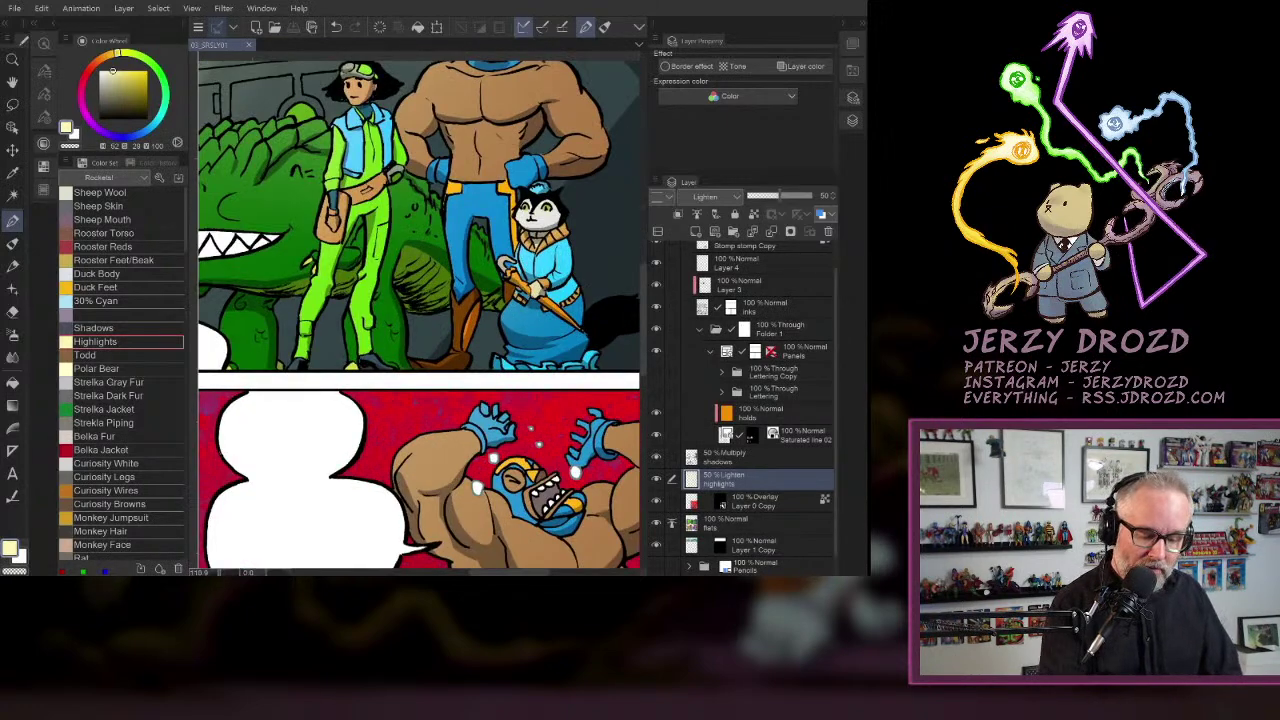
left_click(778, 279)
left_click(852, 120)
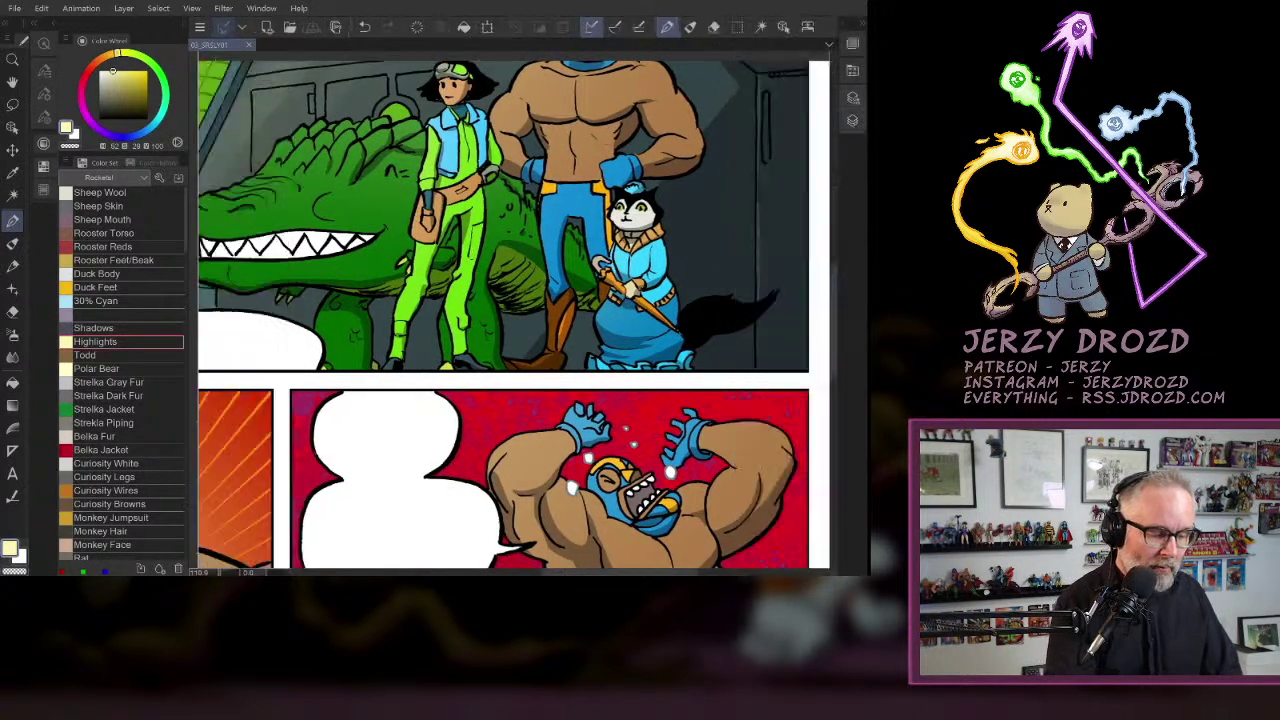
left_click_drag(425, 245, 515, 411)
left_click(423, 253, "alt")
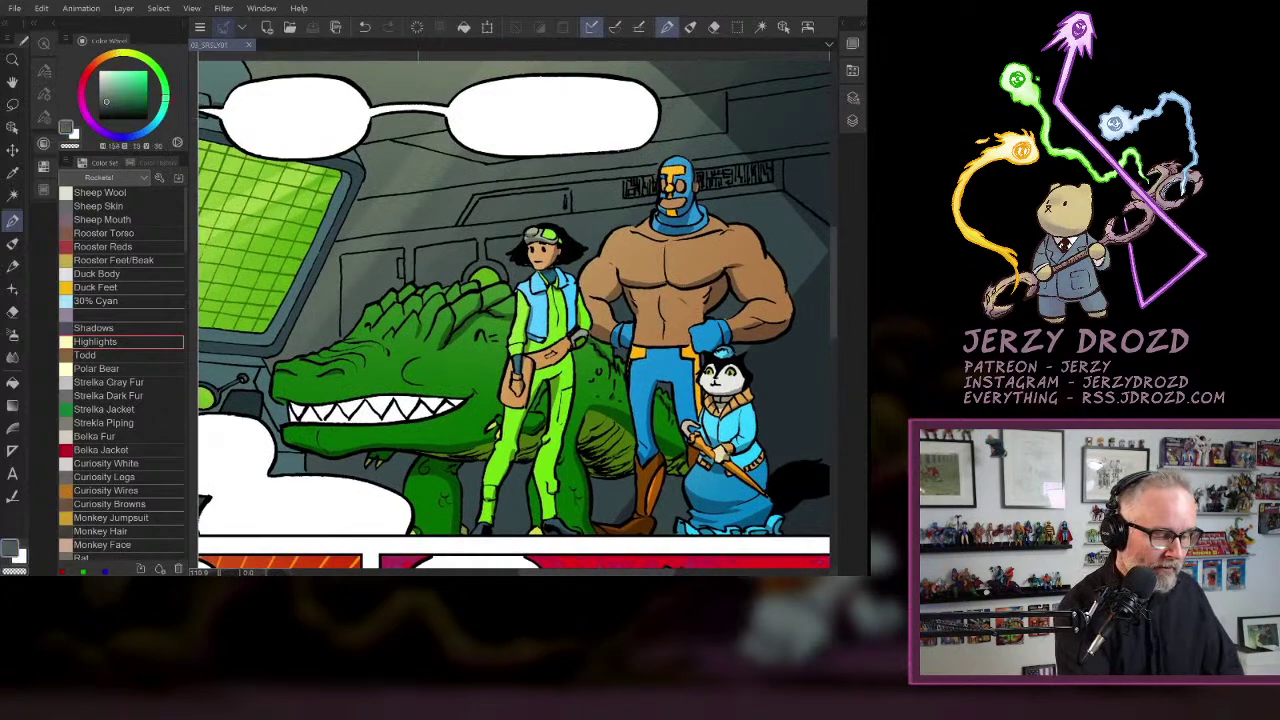
left_click(113, 108)
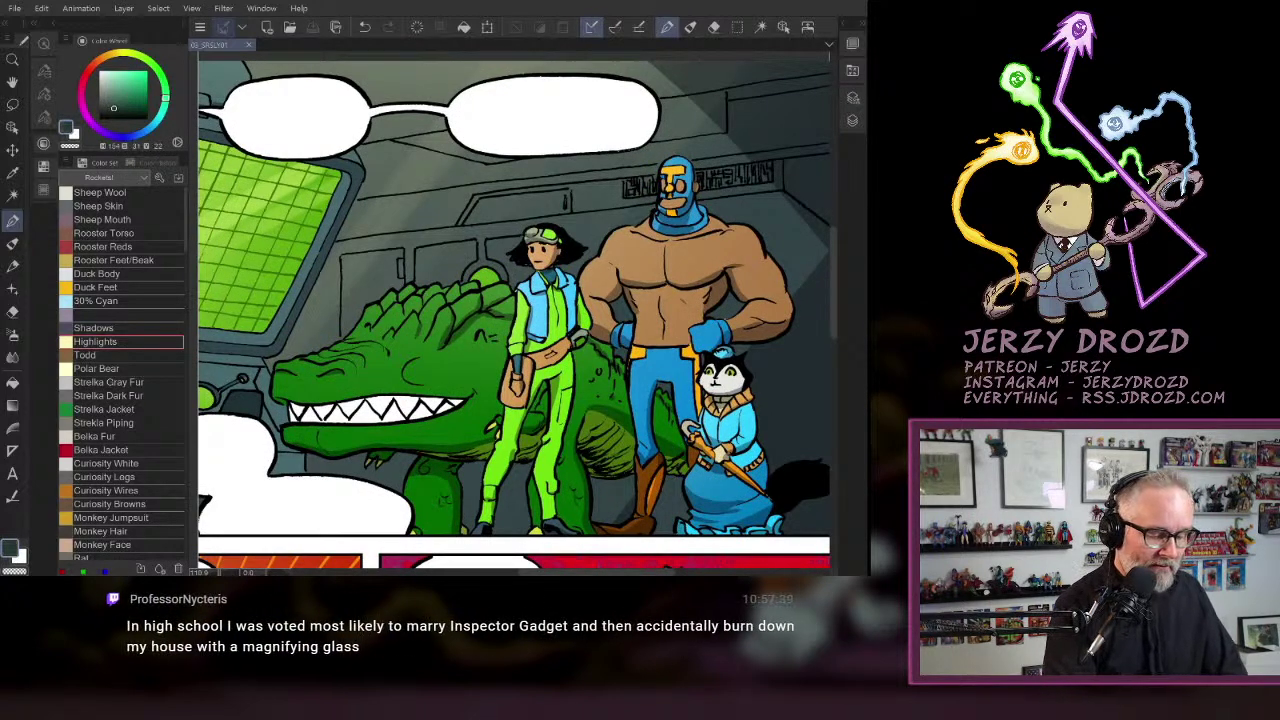
- Recolor the black wall-panel, hatch and window outlines behind the crocodile and the goggled woman in dark gray-green
scroll(437, 298, "up", 5)
left_click_drag(437, 298, 494, 328)
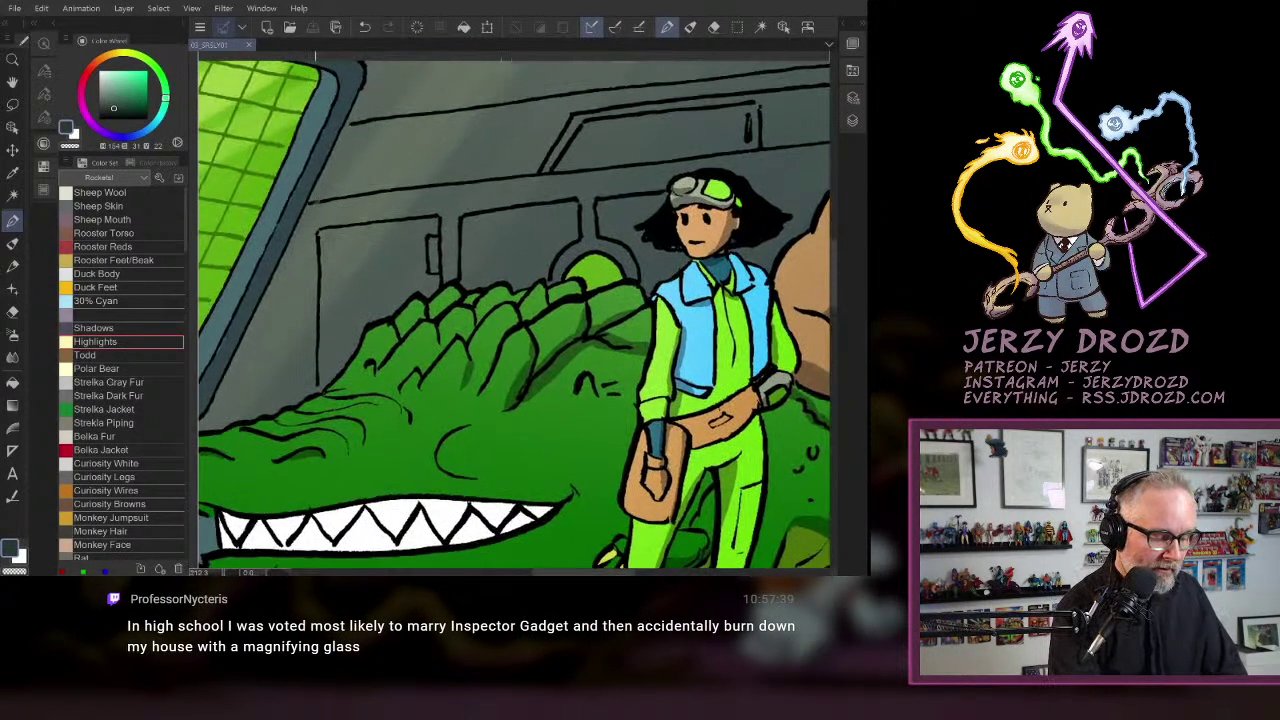
left_click_drag(315, 202, 439, 185)
left_click_drag(341, 226, 318, 259)
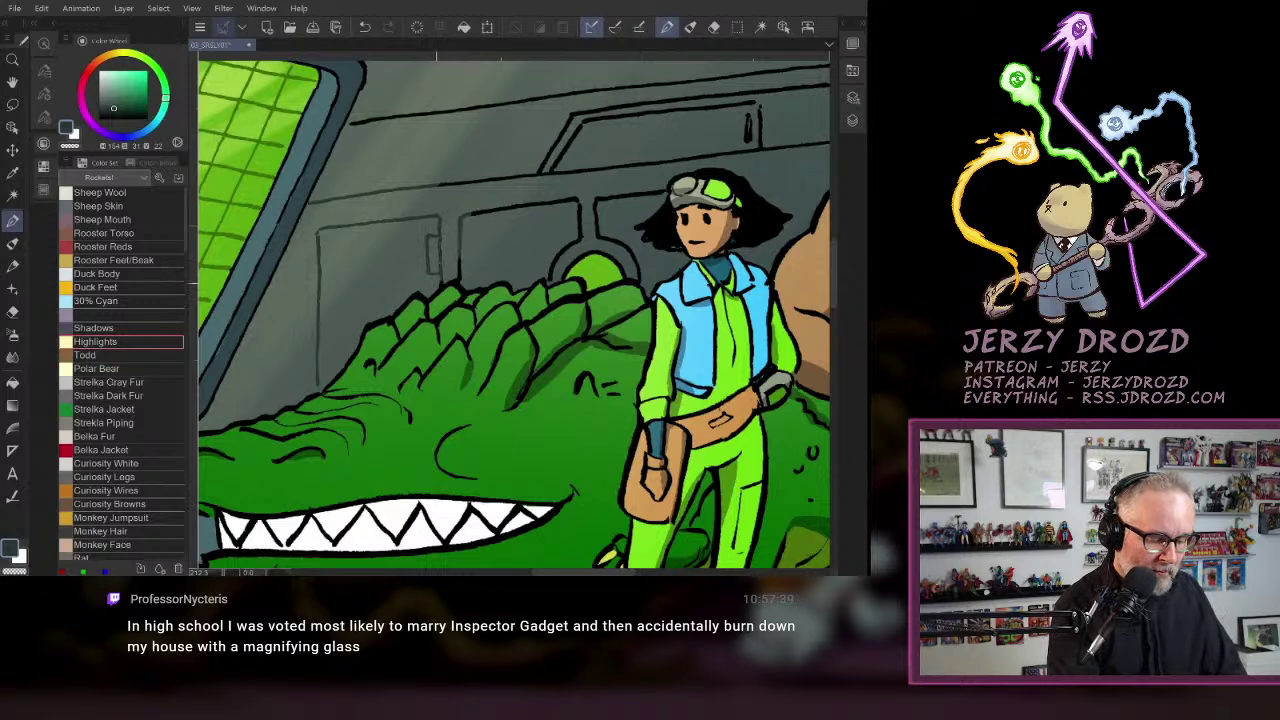
mouse_move(460, 281)
left_mouse_down()
mouse_move(460, 217)
mouse_move(579, 201)
mouse_move(579, 242)
mouse_move(551, 270)
left_mouse_up()
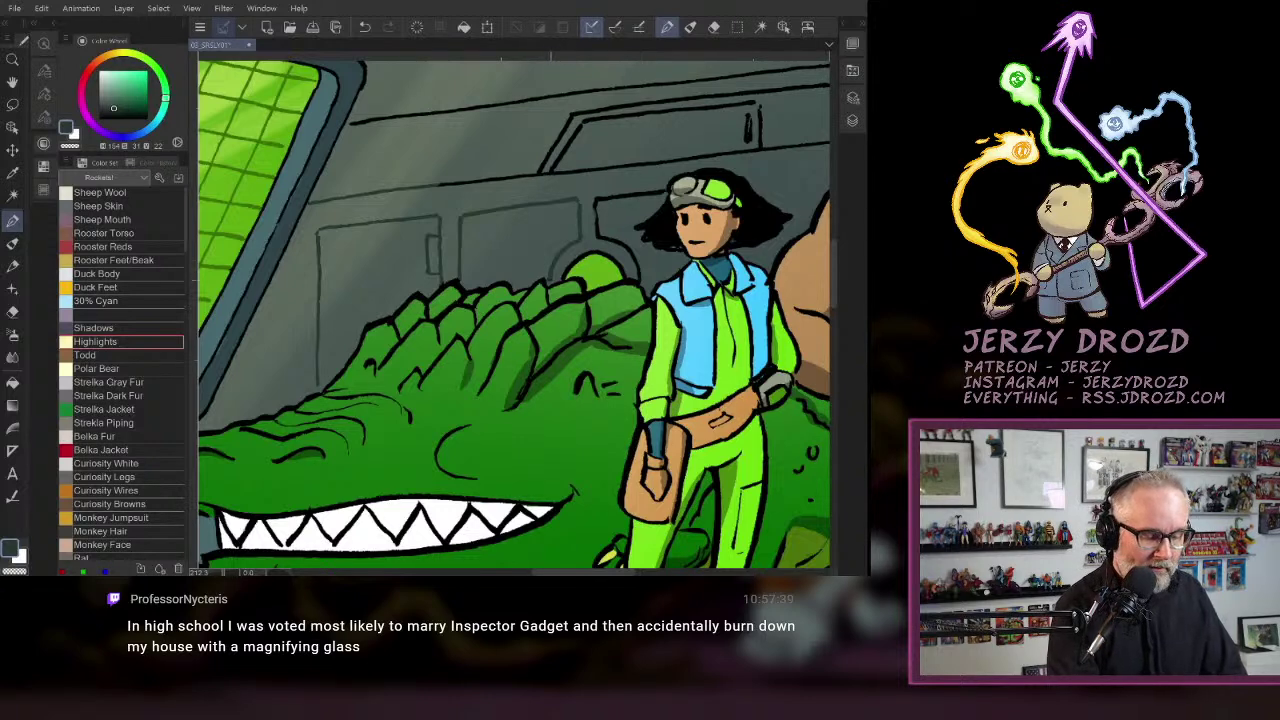
mouse_move(562, 276)
left_mouse_down()
mouse_move(590, 251)
mouse_move(624, 272)
left_mouse_up()
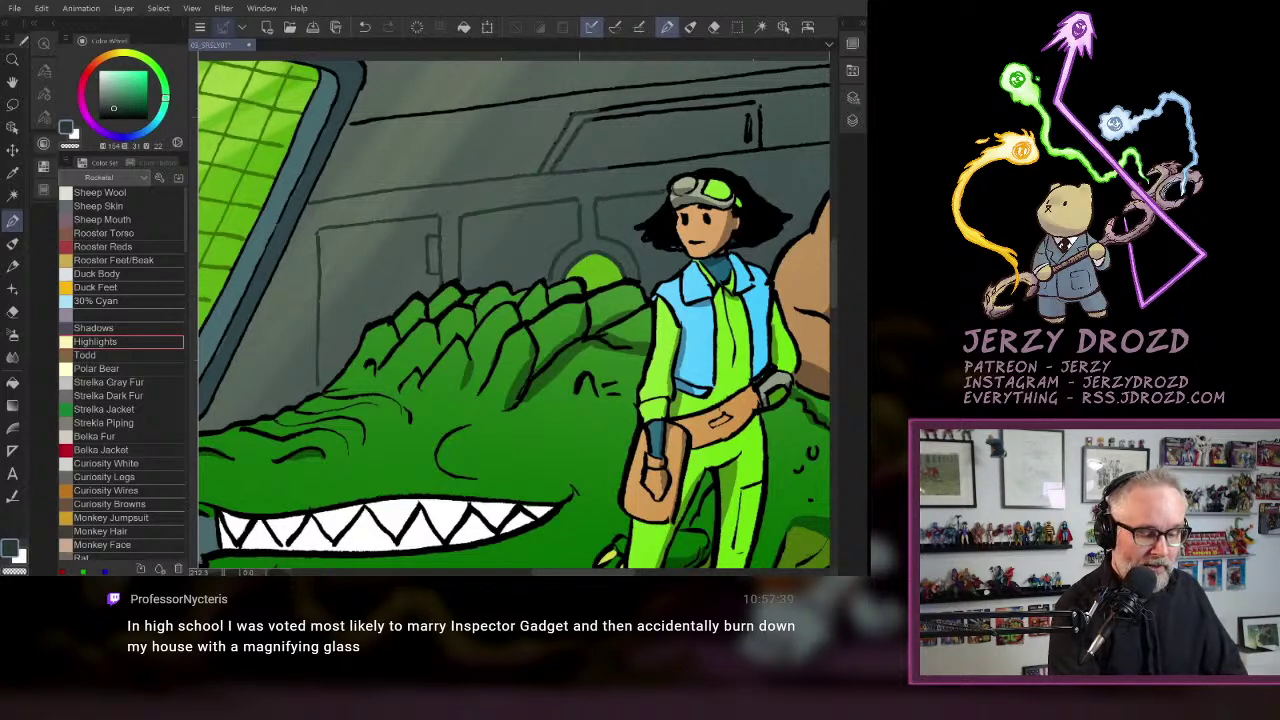
mouse_move(610, 168)
left_mouse_down()
mouse_move(710, 156)
mouse_move(496, 231)
left_mouse_up()
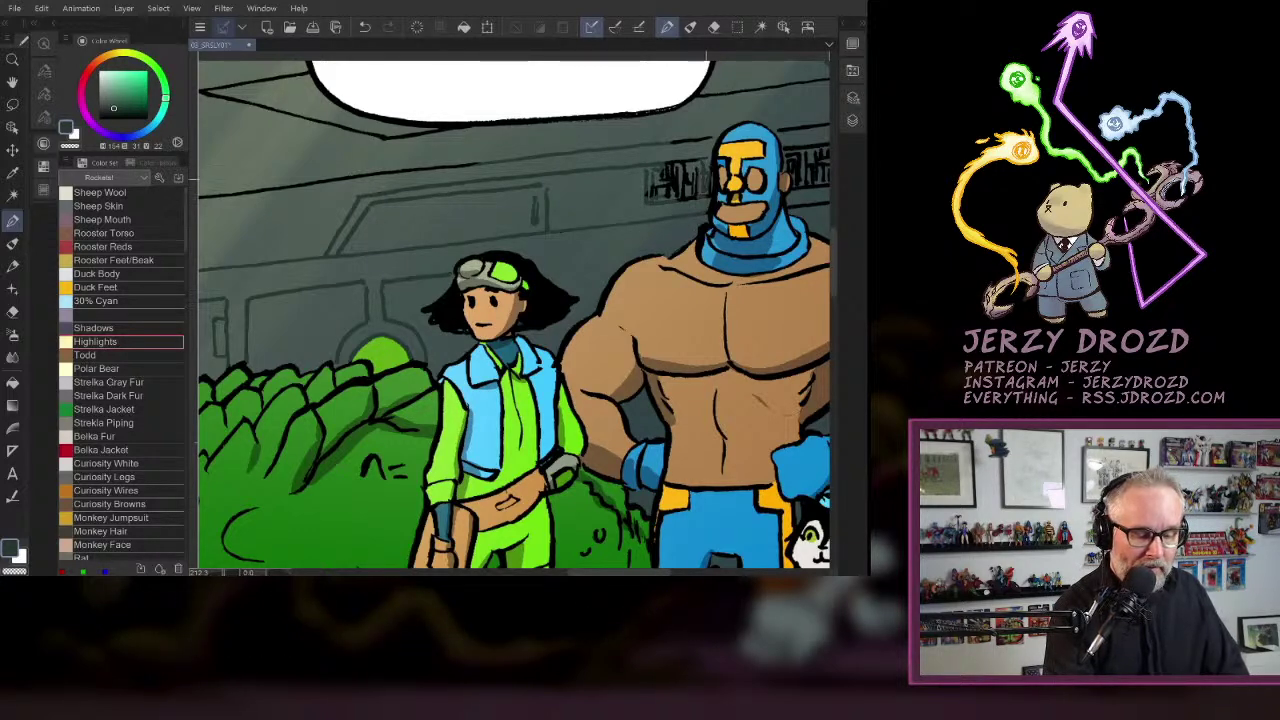
- Recolor the wall glyphs on both sides of the masked man's head and the trim lines bordering them
left_click_drag(696, 168, 650, 194)
left_click_drag(674, 143, 709, 137)
mouse_move(696, 181)
left_mouse_down()
mouse_move(685, 198)
mouse_move(506, 227)
left_mouse_up()
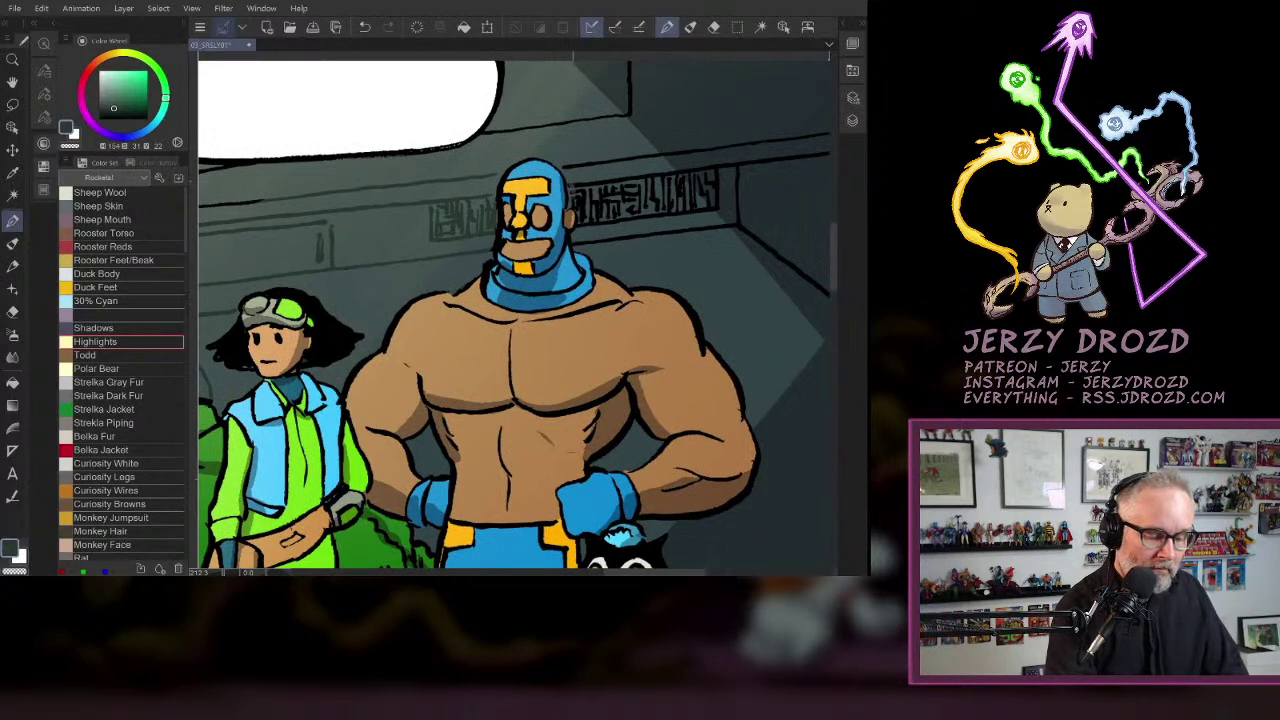
mouse_move(574, 203)
left_mouse_down()
mouse_move(583, 227)
mouse_move(583, 186)
mouse_move(579, 203)
mouse_move(614, 222)
mouse_move(640, 182)
mouse_move(662, 182)
mouse_move(640, 216)
mouse_move(676, 216)
left_mouse_up()
mouse_move(680, 214)
left_mouse_down()
mouse_move(708, 180)
mouse_move(692, 198)
left_mouse_up()
left_click_drag(566, 246, 720, 226)
- Recolor the long ceiling seams and angled beam lines around the second panel's speech balloons
left_click_drag(640, 240, 562, 388)
left_click_drag(640, 240, 656, 351)
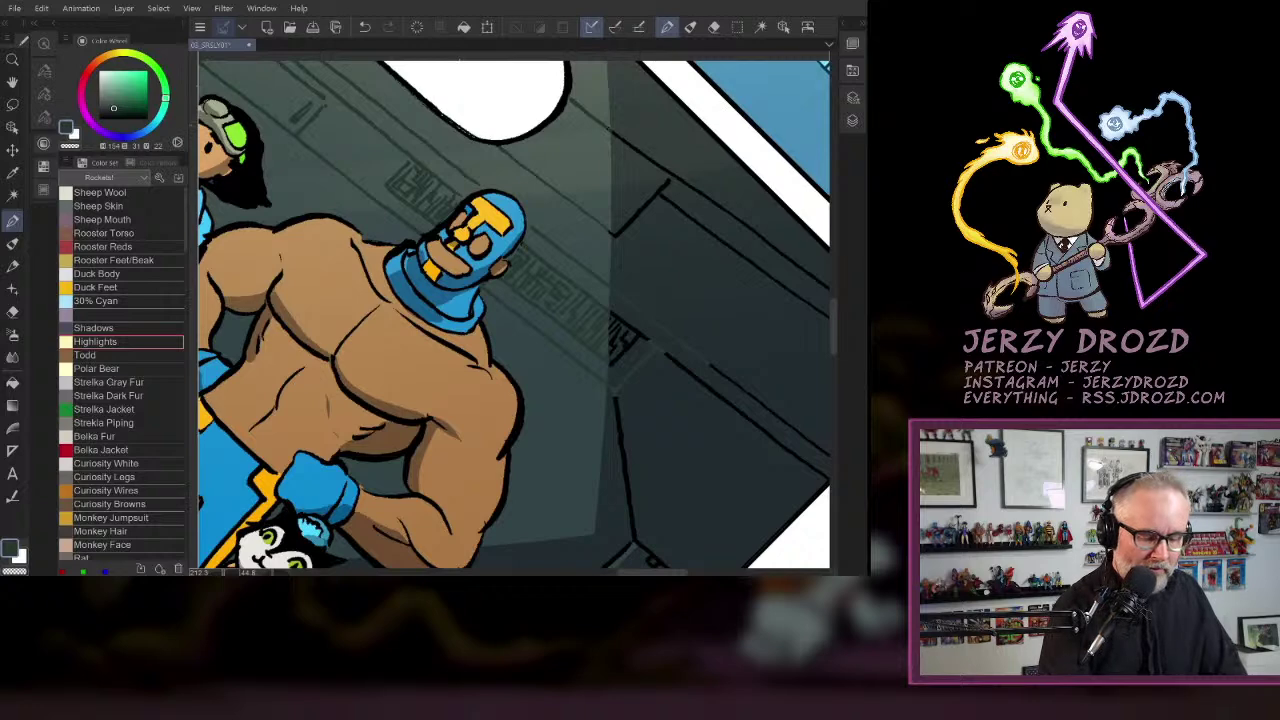
left_click_drag(600, 145, 769, 355)
left_click_drag(600, 355, 713, 459)
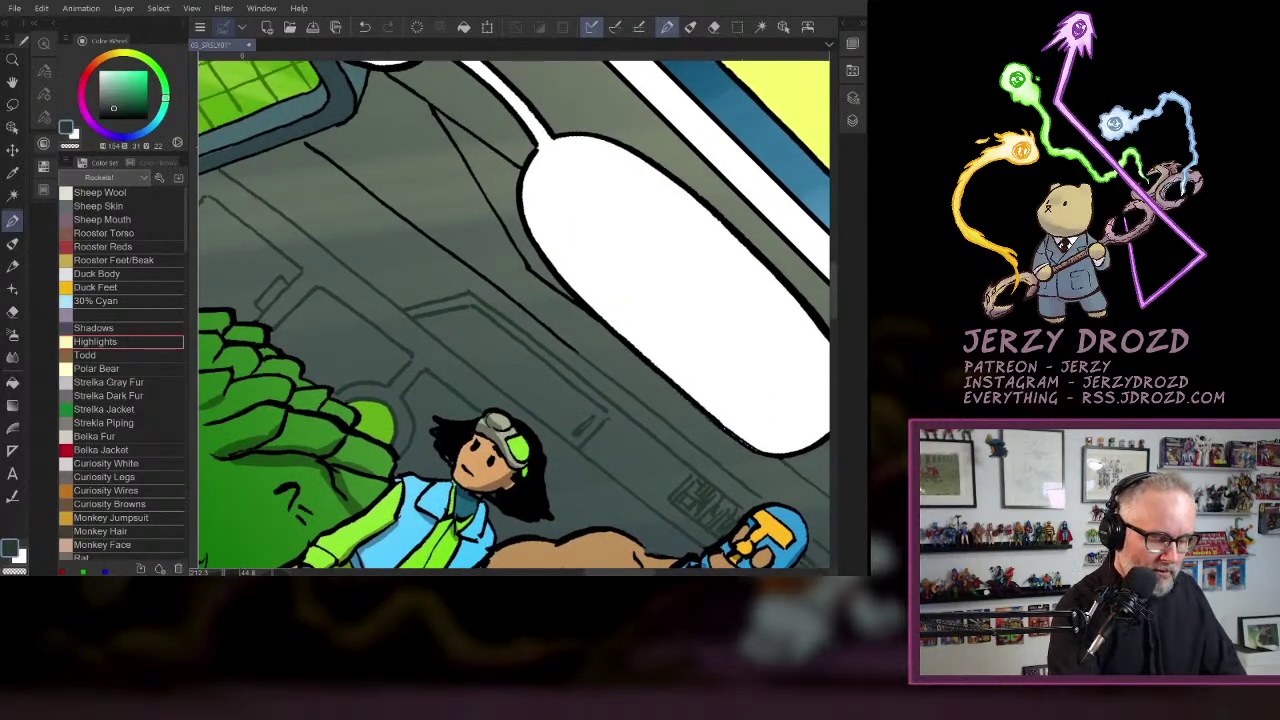
left_click_drag(305, 143, 572, 350)
left_click_drag(428, 102, 536, 278)
left_click_drag(650, 200, 644, 299)
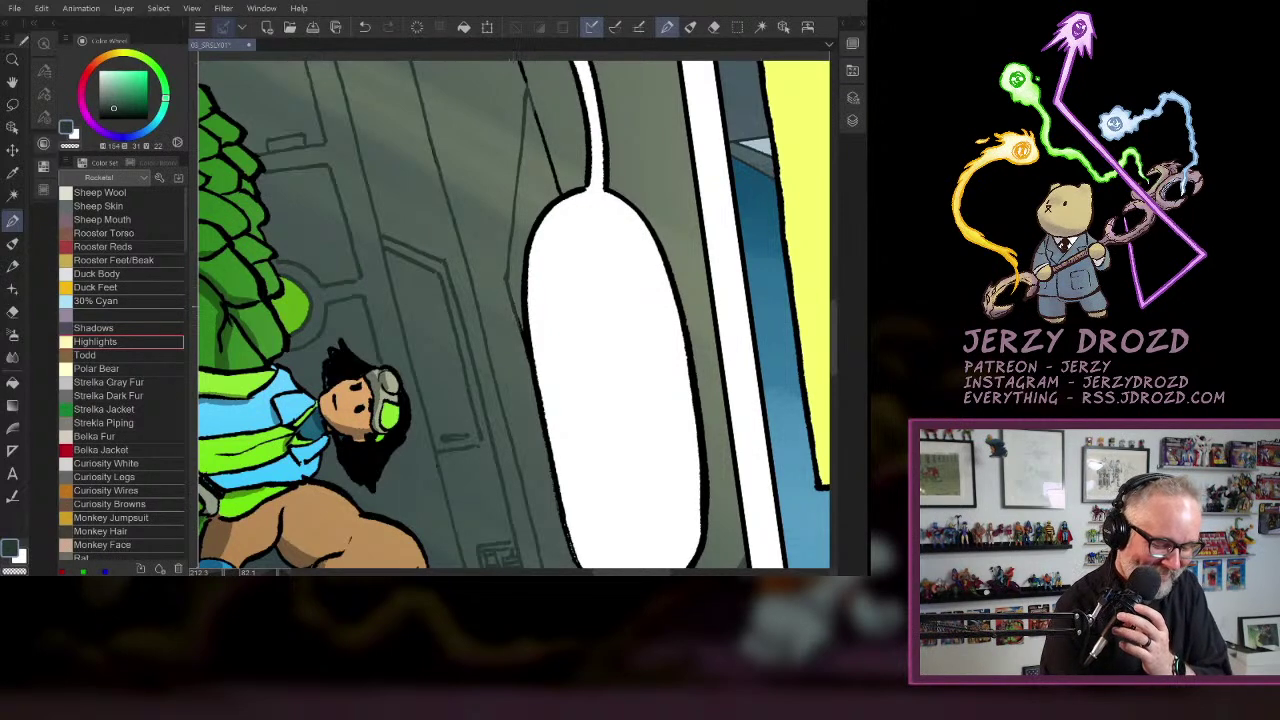
left_click_drag(533, 113, 558, 243)
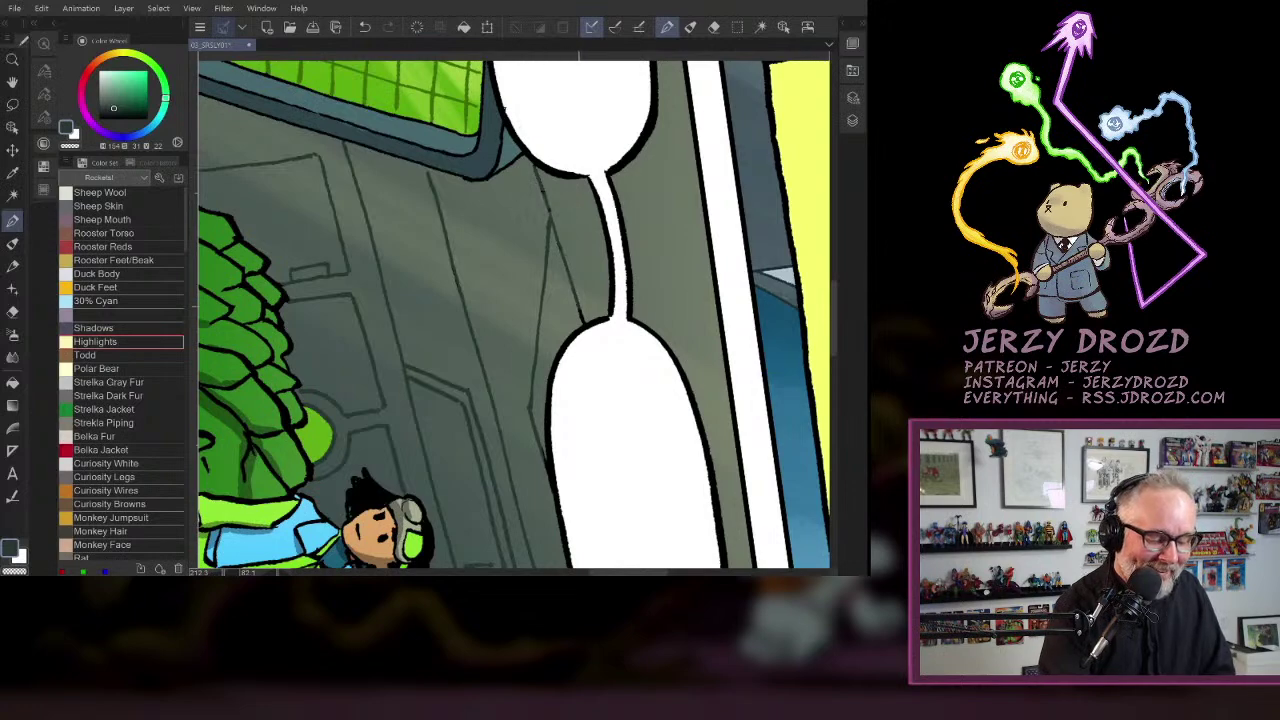
scroll(513, 314, "up", 5)
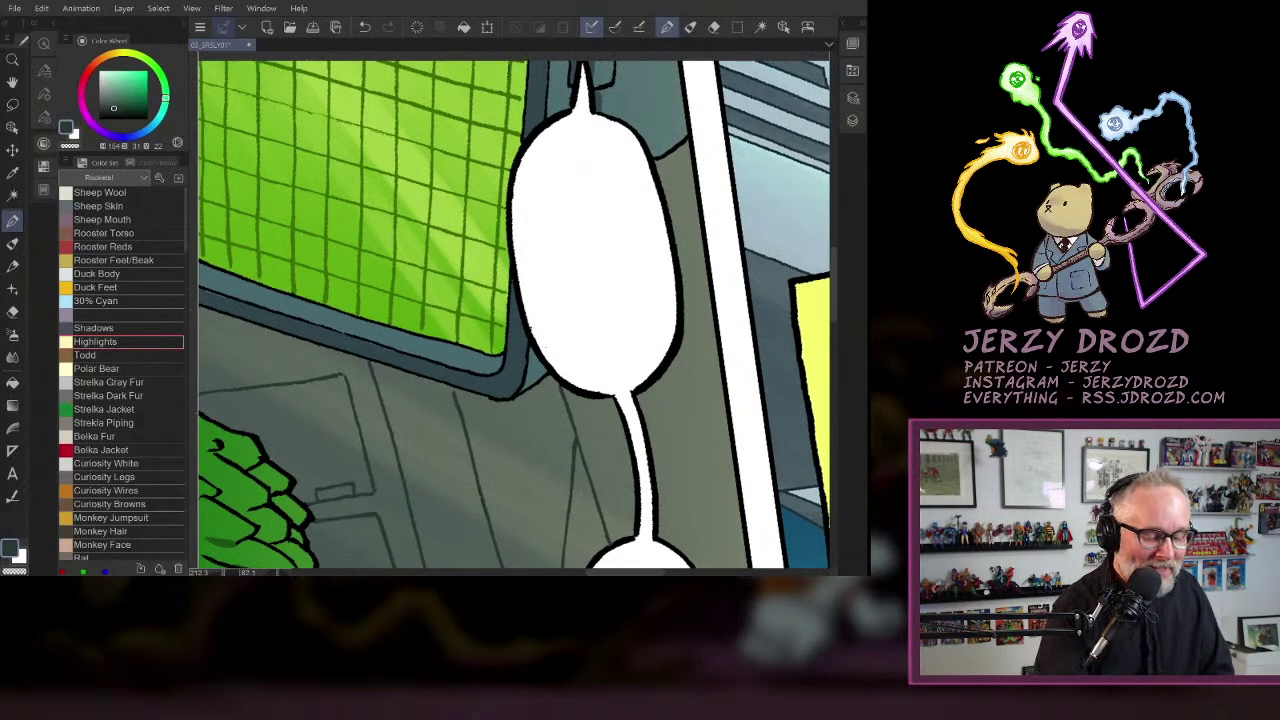
- Switch to a darker green and recolor the wall seams, beams and remaining glyphs in the shadowed corner beside the masked man
left_click_drag(513, 500, 505, 105)
left_click_drag(520, 400, 486, 225)
left_click(130, 113)
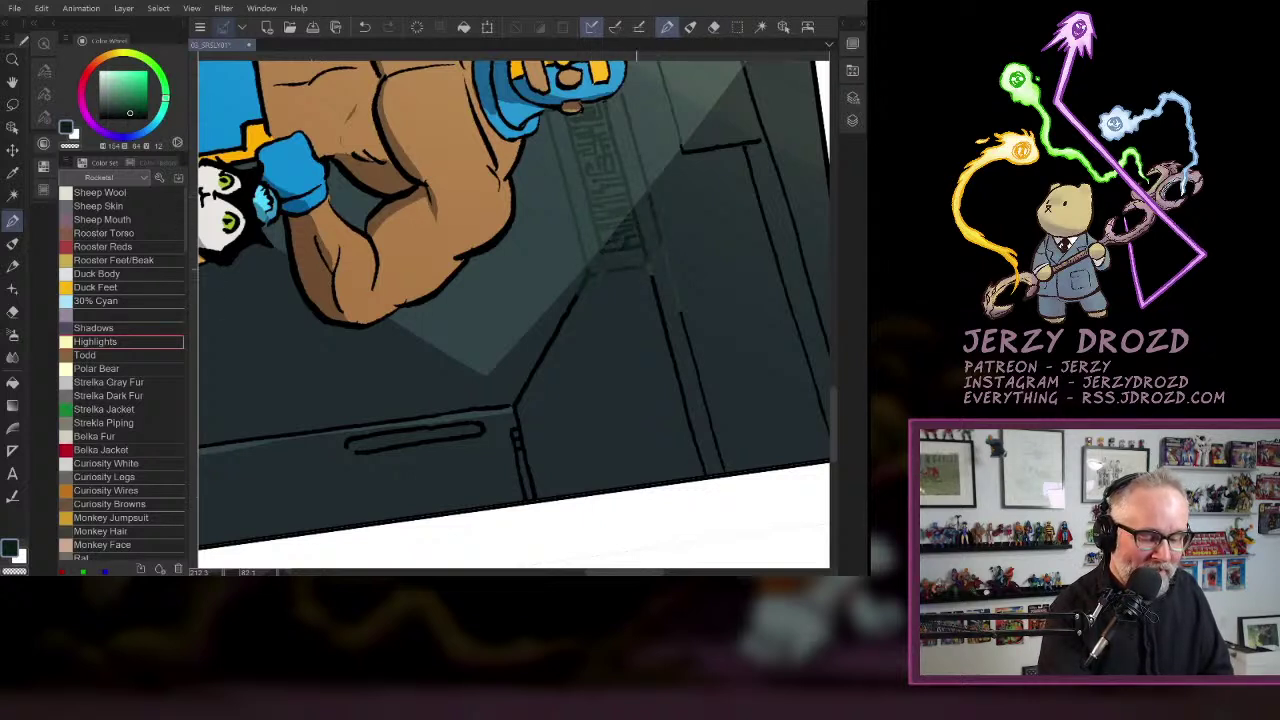
mouse_move(584, 284)
left_mouse_down()
mouse_move(513, 408)
mouse_move(526, 499)
left_mouse_up()
left_click_drag(519, 432, 537, 499)
left_click_drag(678, 298, 723, 468)
left_click_drag(656, 296, 705, 474)
left_click_drag(701, 100, 571, 212)
left_click_drag(554, 262, 628, 254)
left_click_drag(611, 257, 609, 263)
left_click_drag(610, 176, 632, 236)
mouse_move(640, 260)
left_mouse_down()
mouse_move(690, 432)
mouse_move(662, 424)
mouse_move(684, 492)
left_mouse_up()
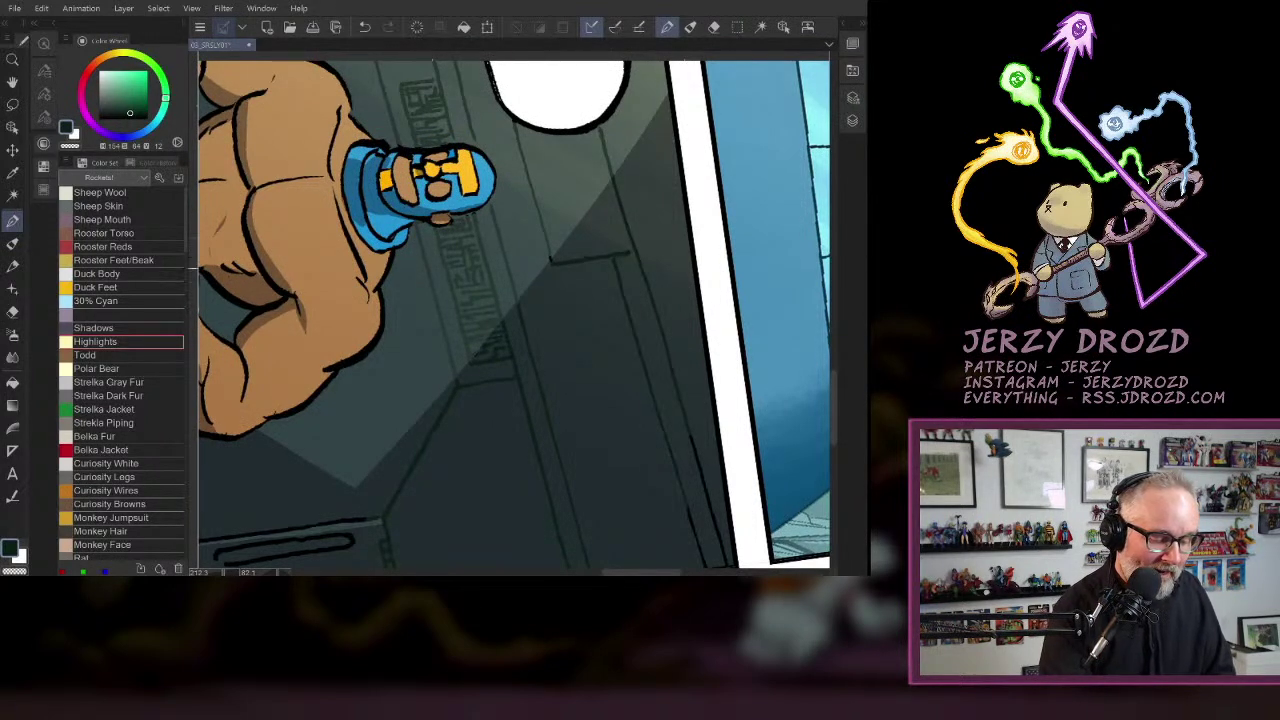
- Sample the lit and shadowed wall tones and finish recoloring the ceiling lines at the second panel's far corner
left_click(497, 281, "alt")
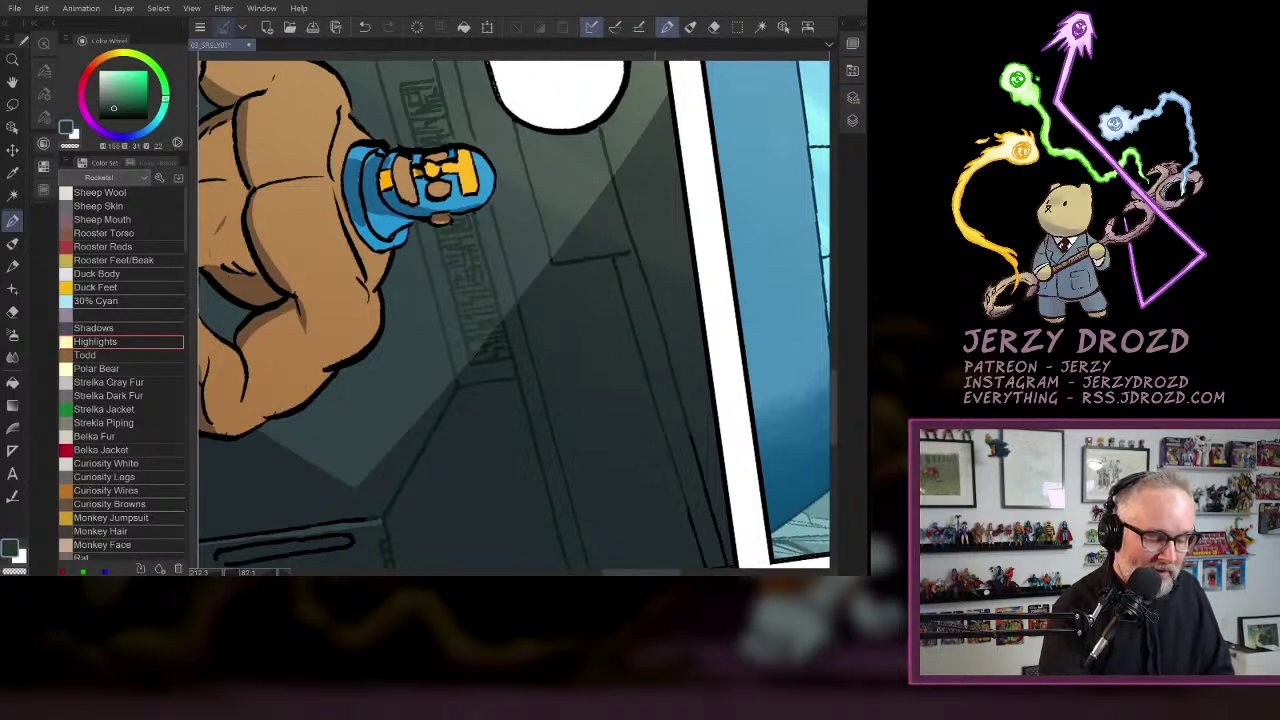
left_click(460, 386, "alt")
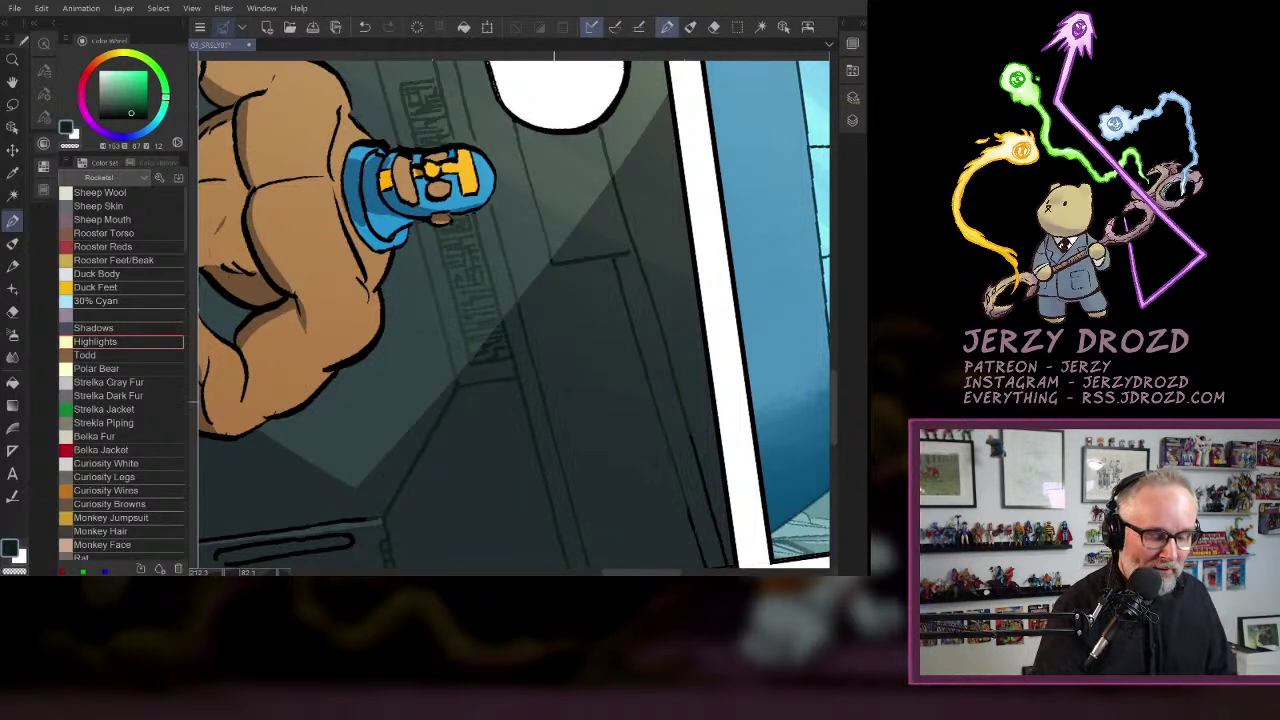
left_click_drag(520, 380, 436, 251)
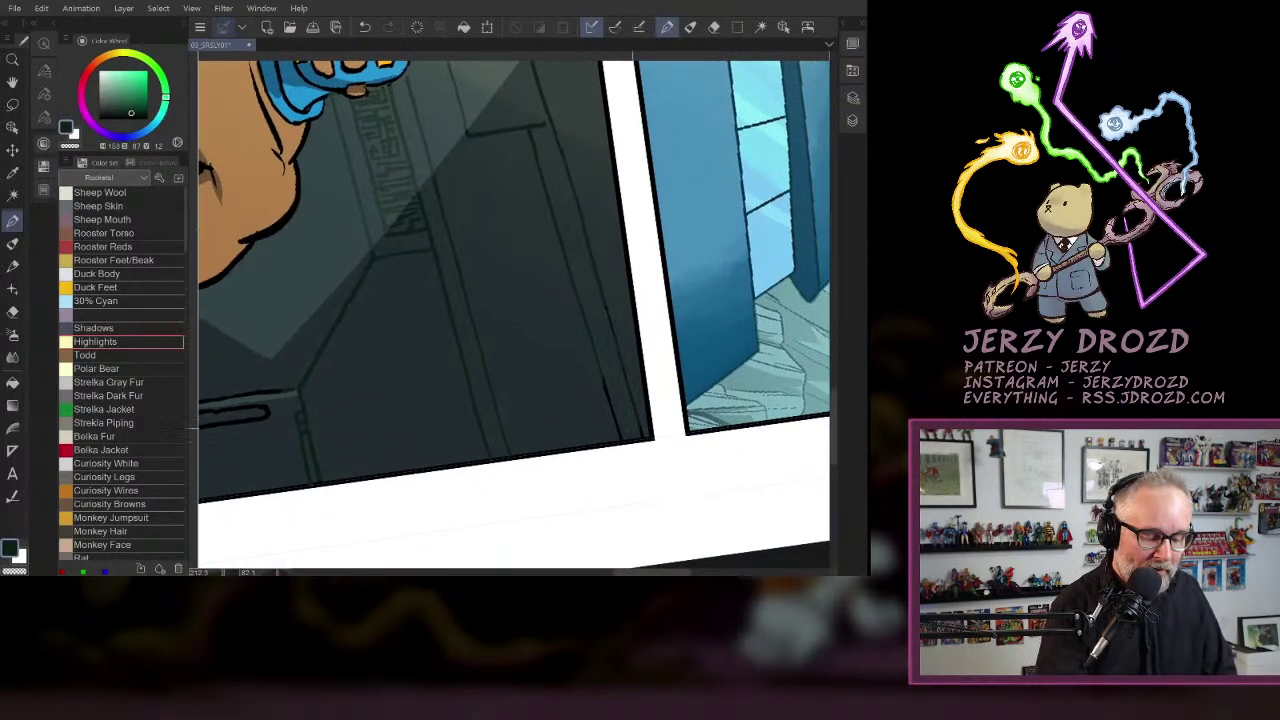
- Recolor the slot outline and the long ledge line on the lower wall around the cat's tail in dark green
left_click_drag(340, 350, 615, 280)
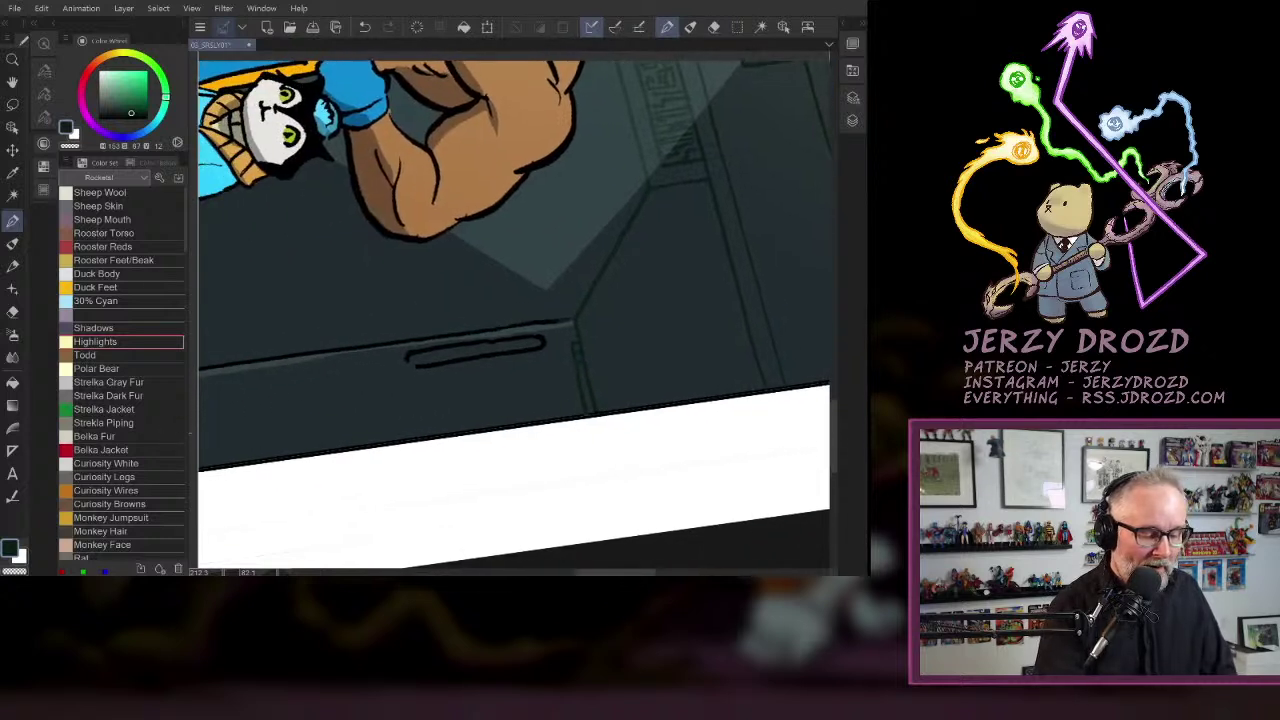
mouse_move(550, 350)
left_mouse_down()
mouse_move(587, 245)
mouse_move(545, 217)
mouse_move(412, 242)
mouse_move(578, 238)
left_mouse_up()
mouse_move(410, 275)
left_mouse_down()
mouse_move(687, 299)
mouse_move(560, 277)
mouse_move(483, 288)
left_mouse_up()
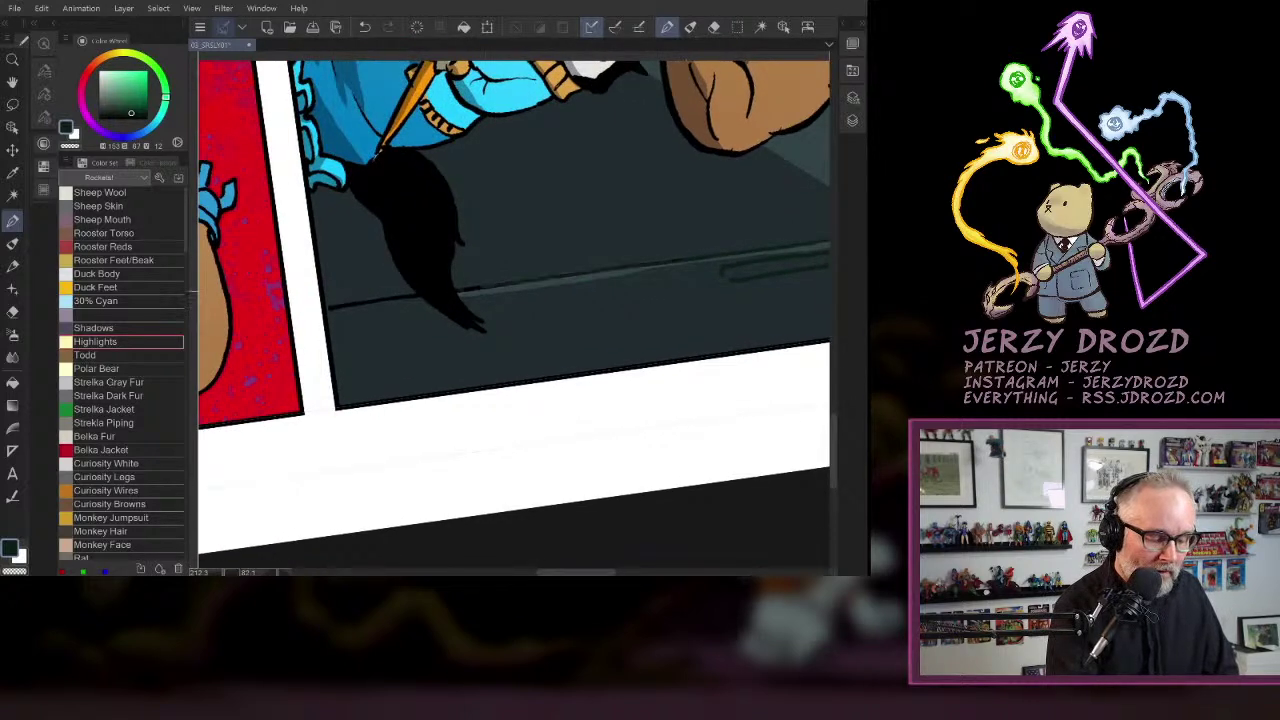
mouse_move(412, 297)
left_mouse_down()
mouse_move(329, 308)
mouse_move(456, 412)
left_mouse_up()
scroll(632, 362, "down", 3)
left_click_drag(440, 260, 510, 325)
left_click_drag(317, 357, 539, 392)
- Examine the second panel's recolored background linework within the whole page and bring the layer list back into view
scroll(620, 330, "down", 3)
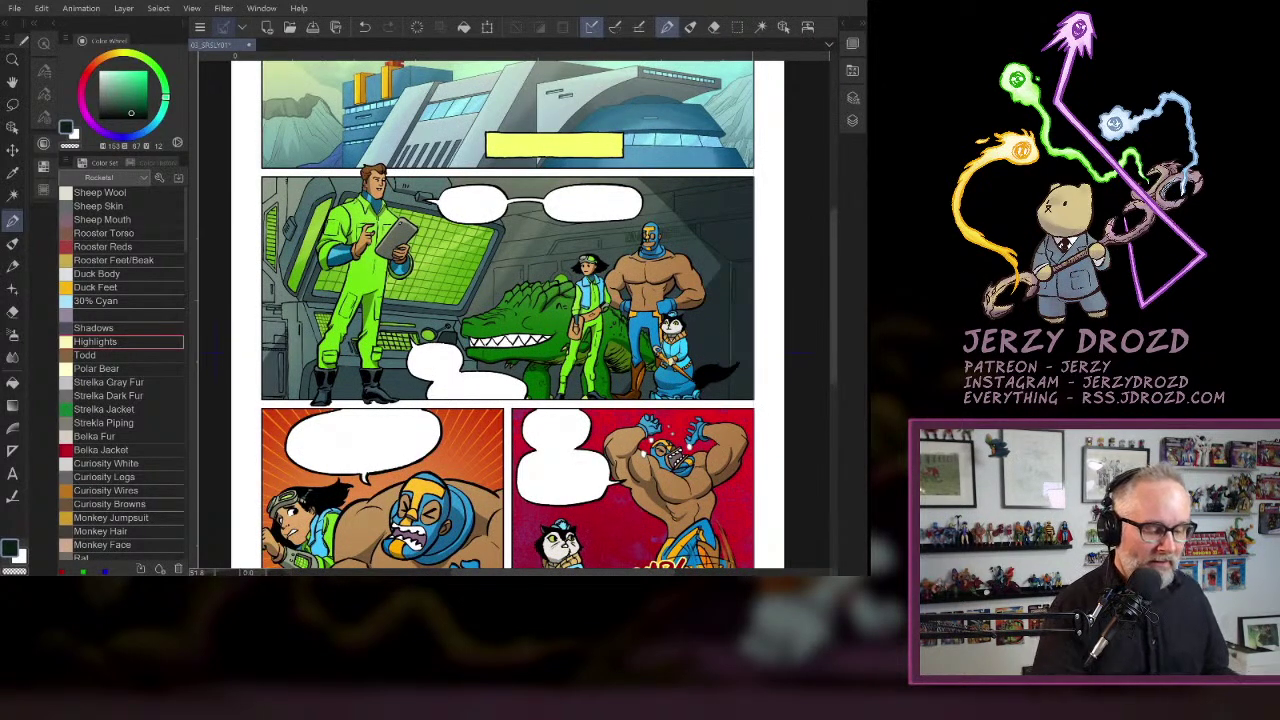
scroll(508, 318, "down", 3)
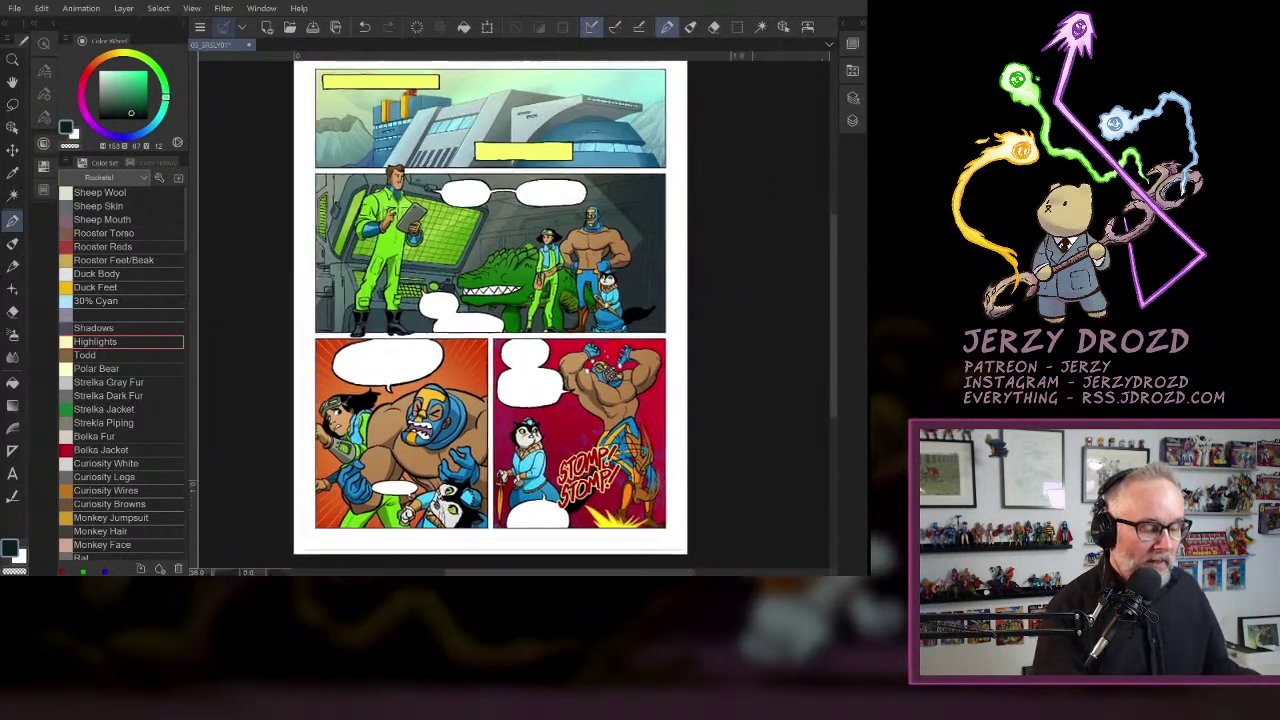
left_click(854, 121)
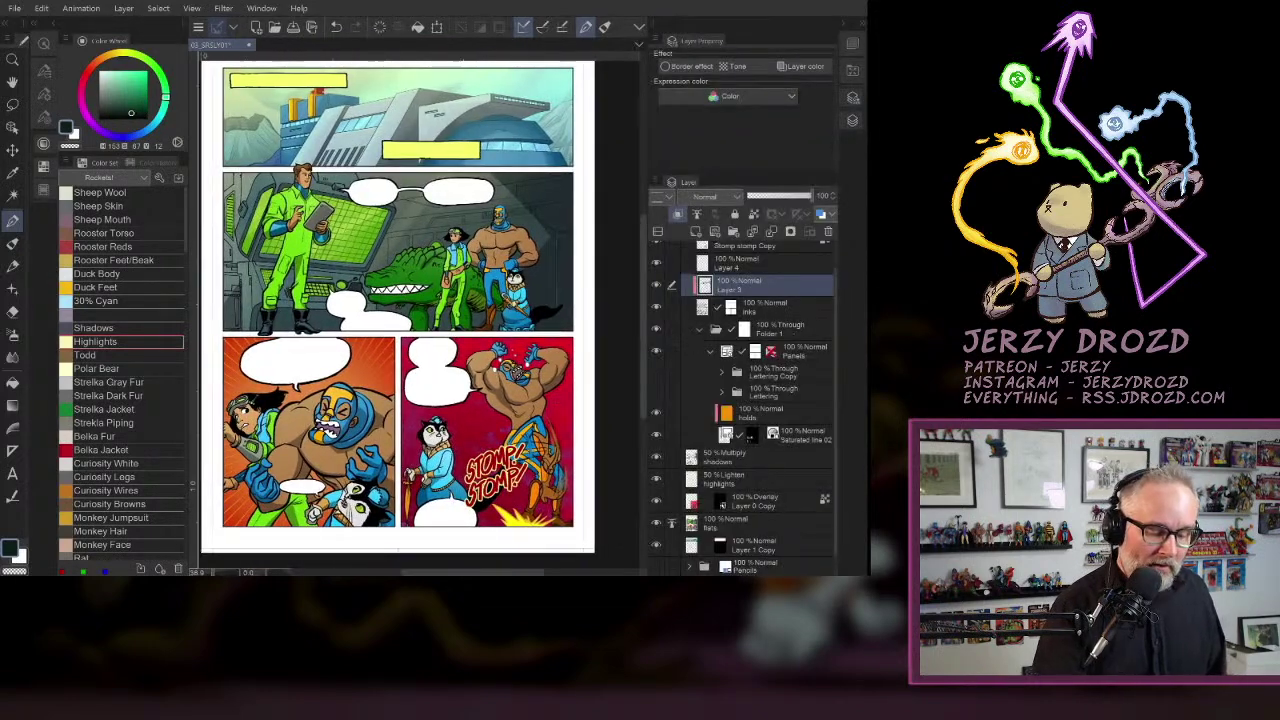
scroll(745, 400, "up", 1)
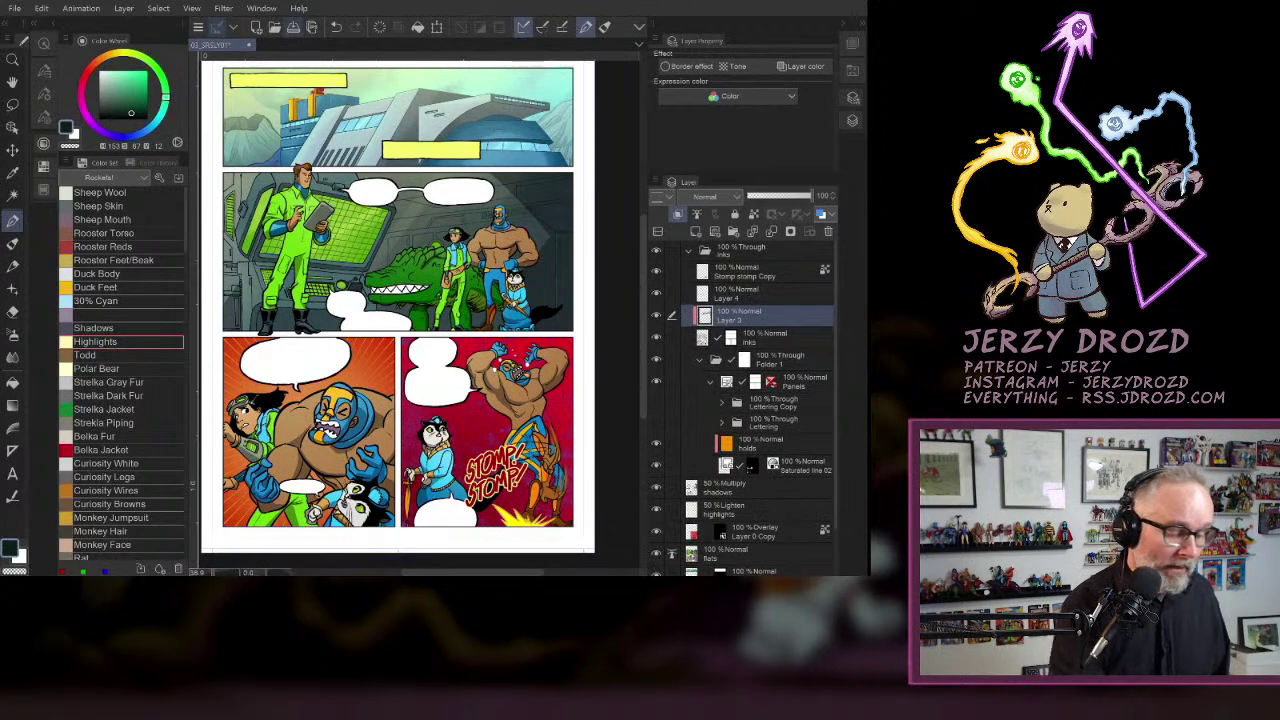